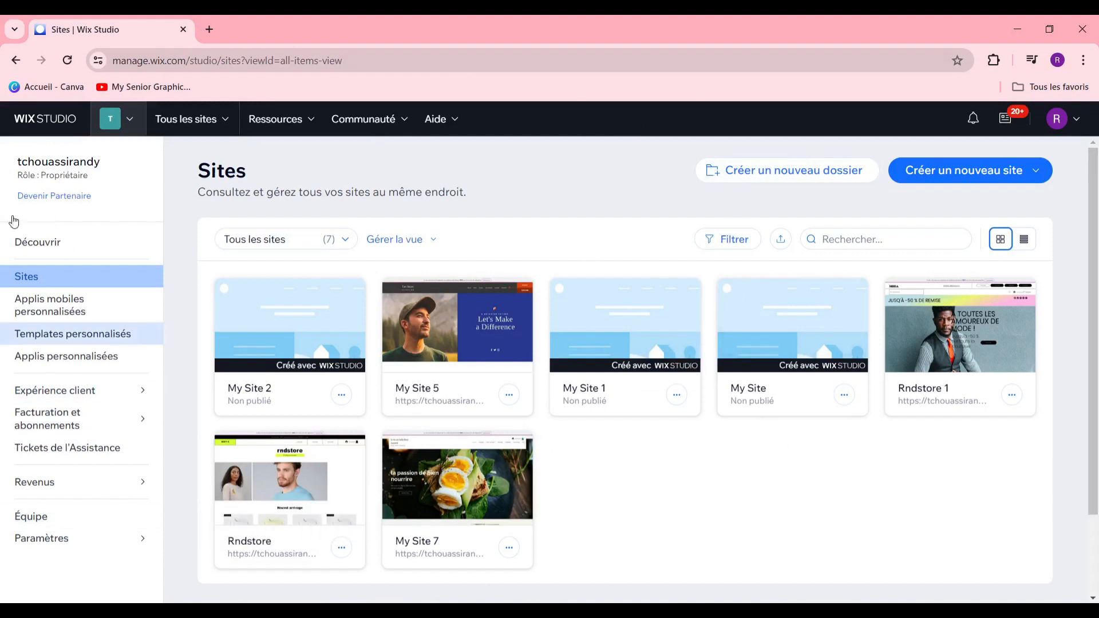
Examine the Découvrir page's video tutorials, editor sandboxes and latest news, along with its options for creating a new site
left_click(62, 247)
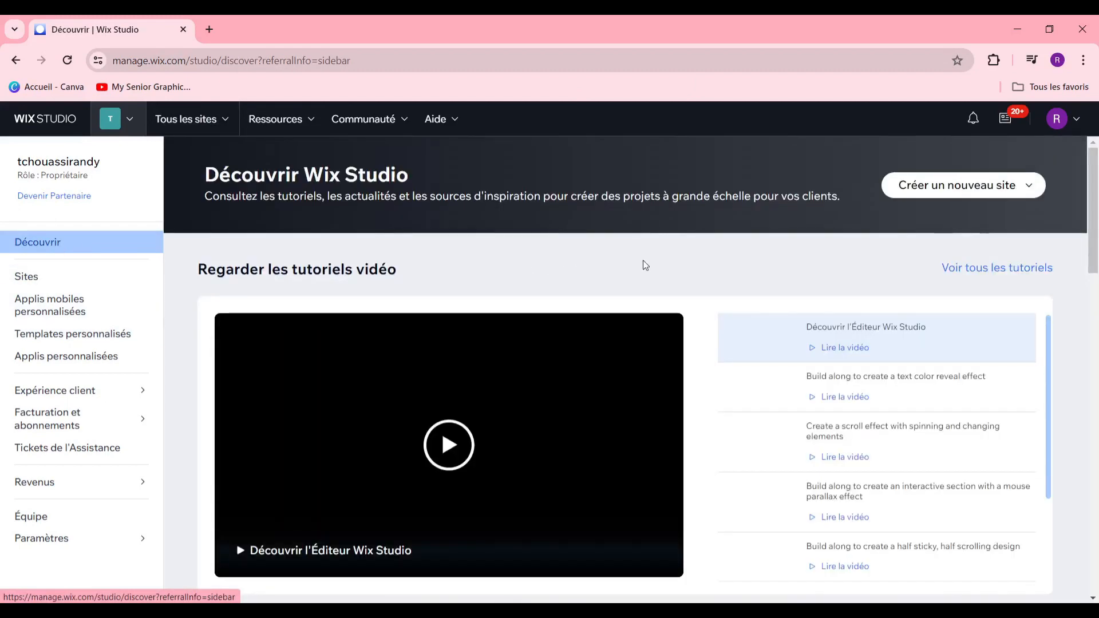
scroll(644, 260, "down", 5)
scroll(637, 324, "up", 2)
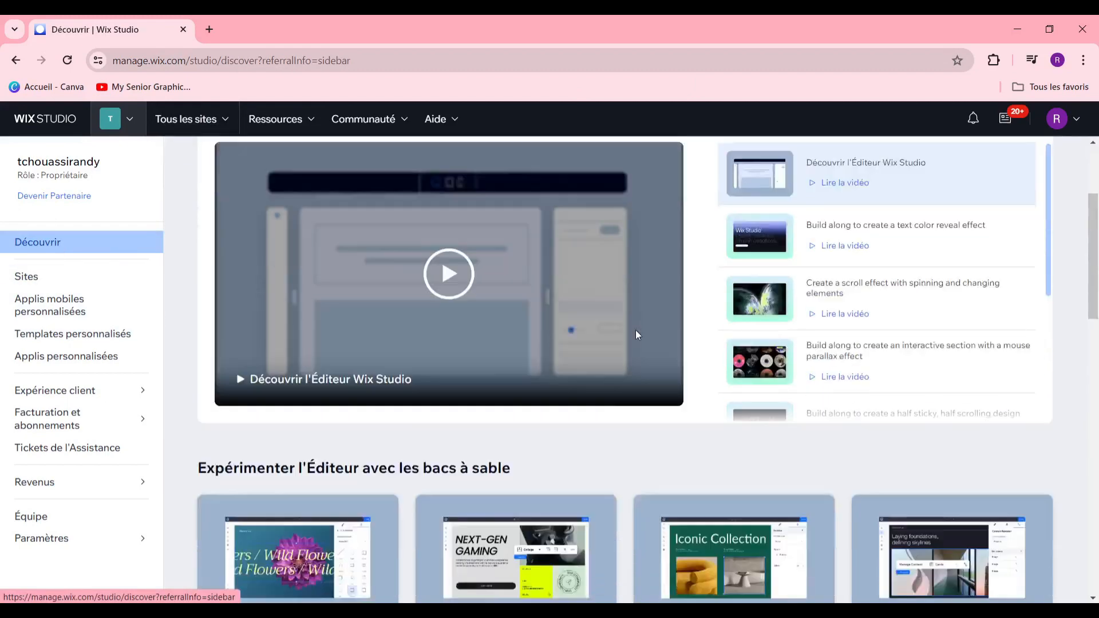
scroll(635, 330, "down", 6)
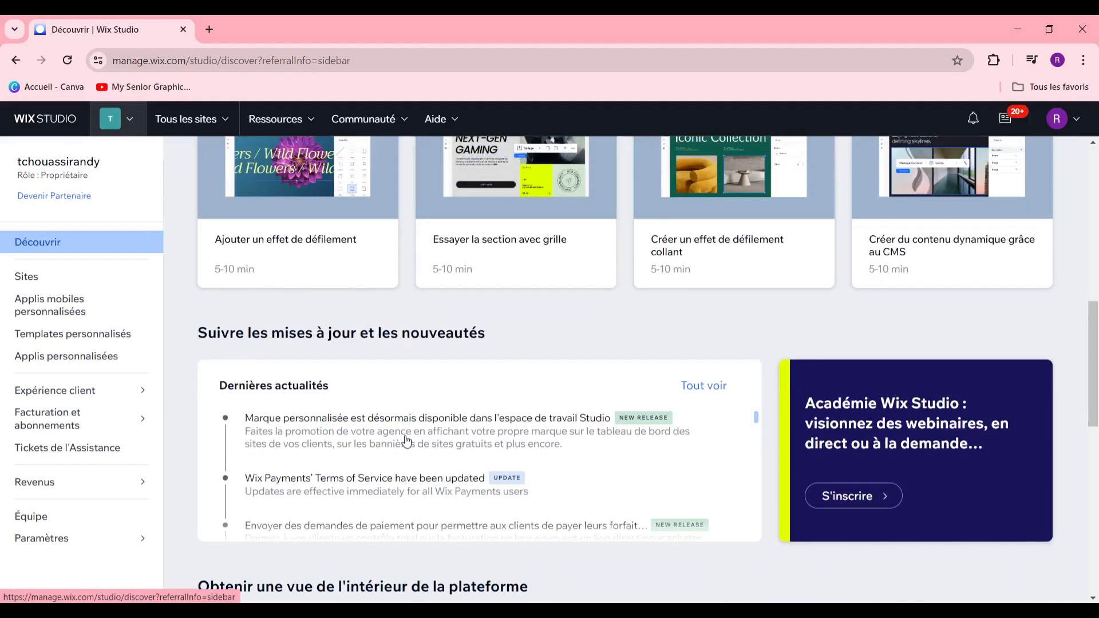
scroll(406, 440, "up", 9)
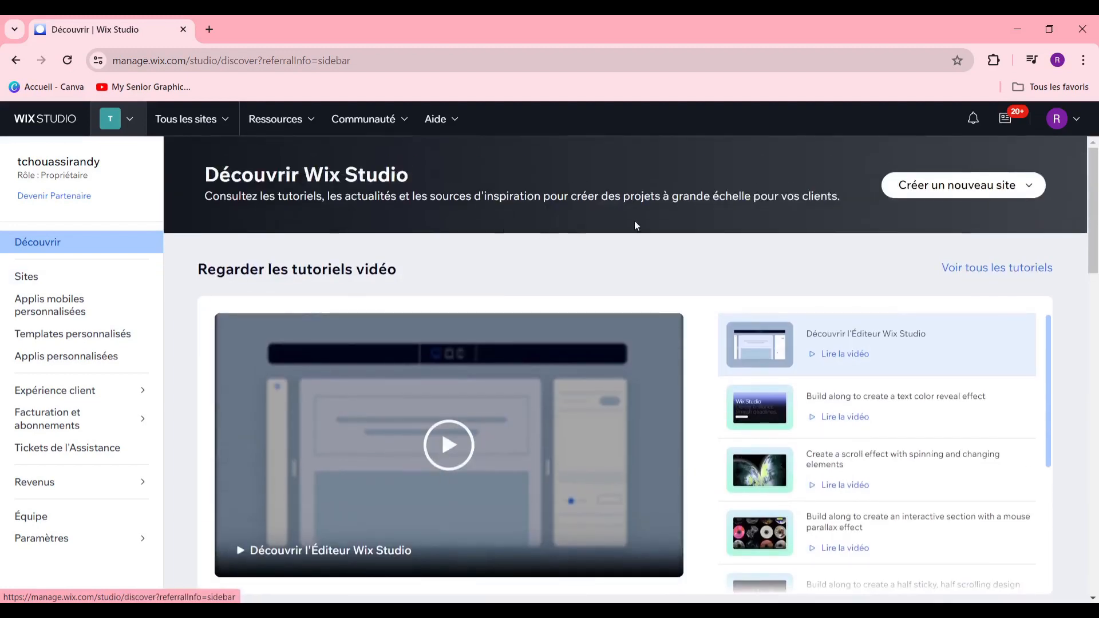
left_click(943, 186)
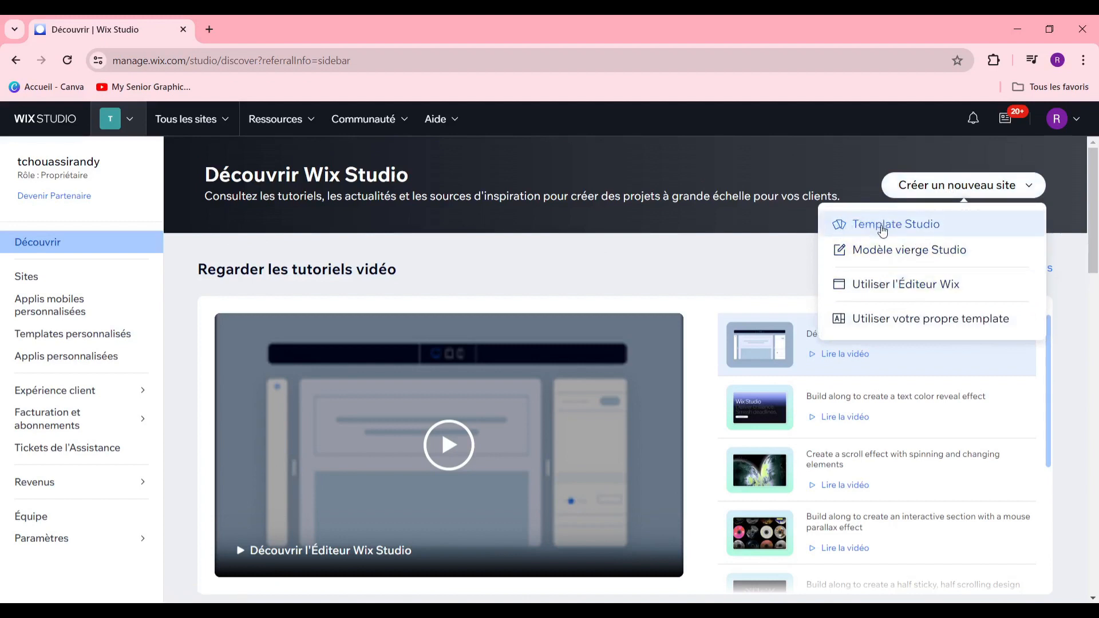
left_click(941, 232)
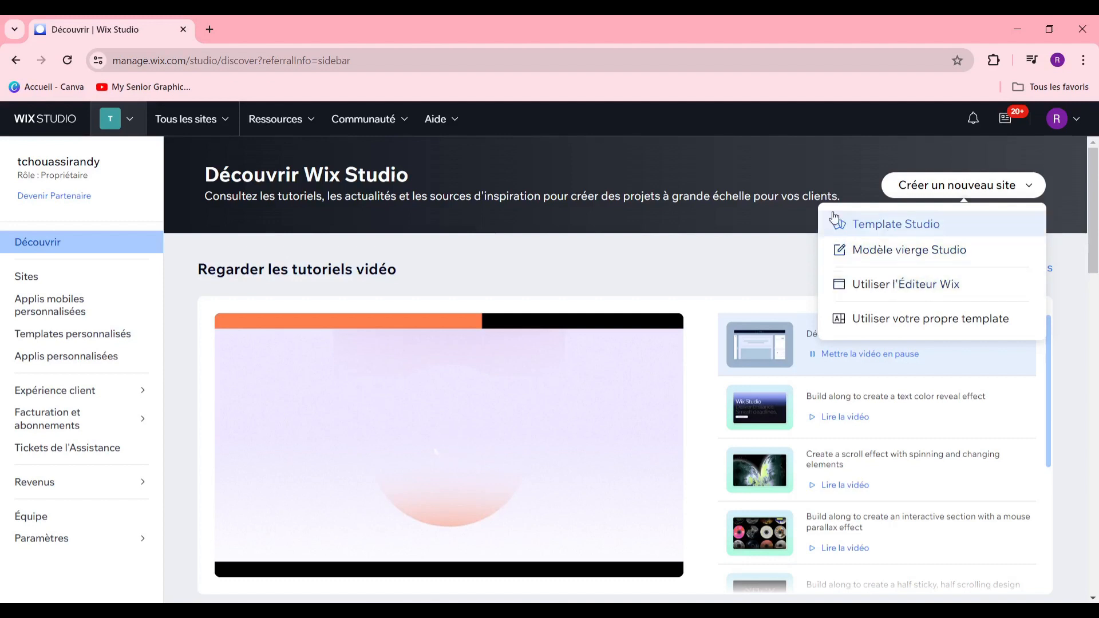
Return to the Sites overview and open the Studio template gallery for a new site
left_click(106, 281)
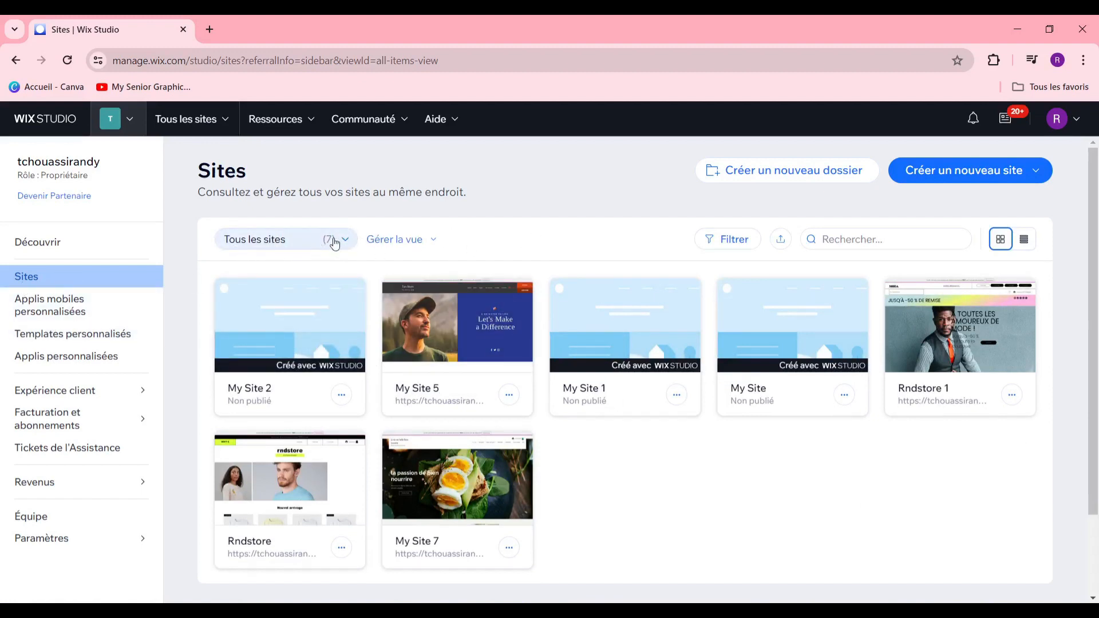
left_click(737, 241)
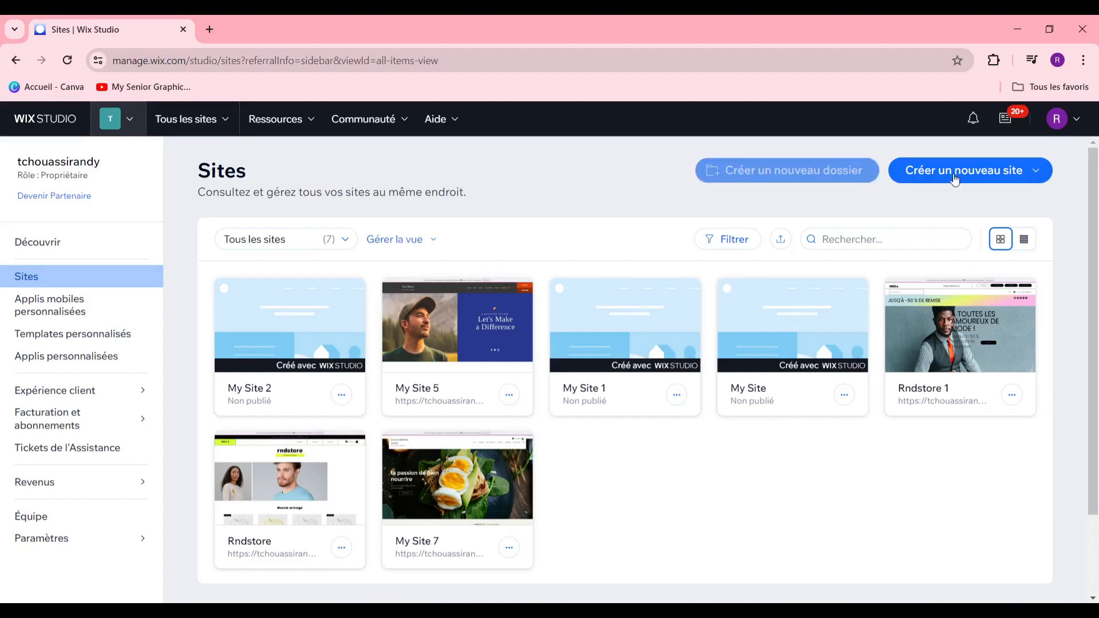
left_click(986, 178)
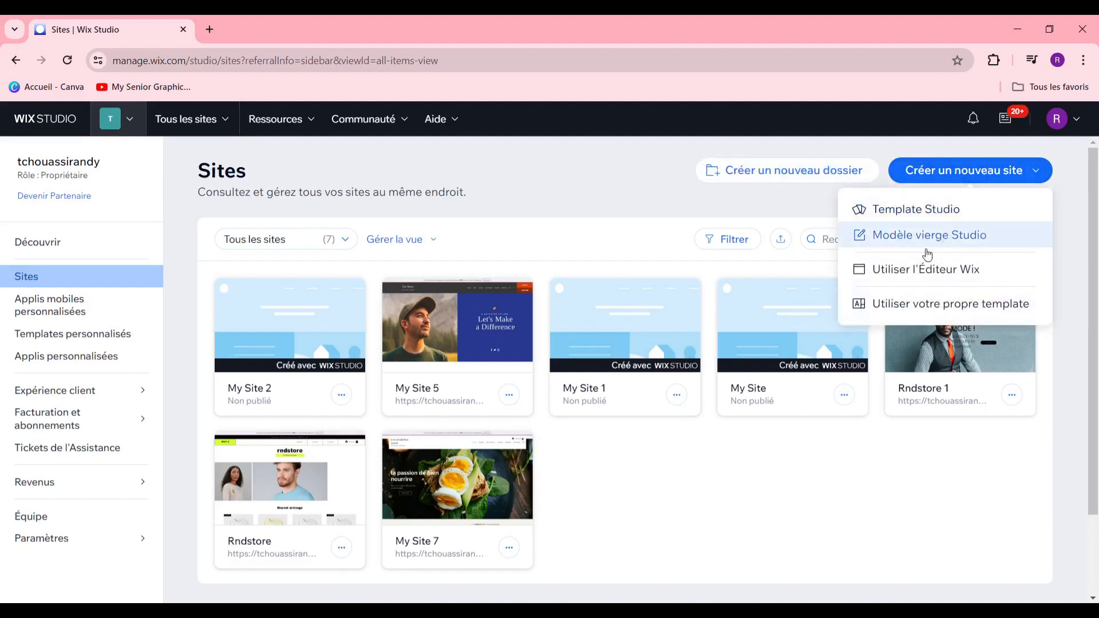
left_click(936, 212)
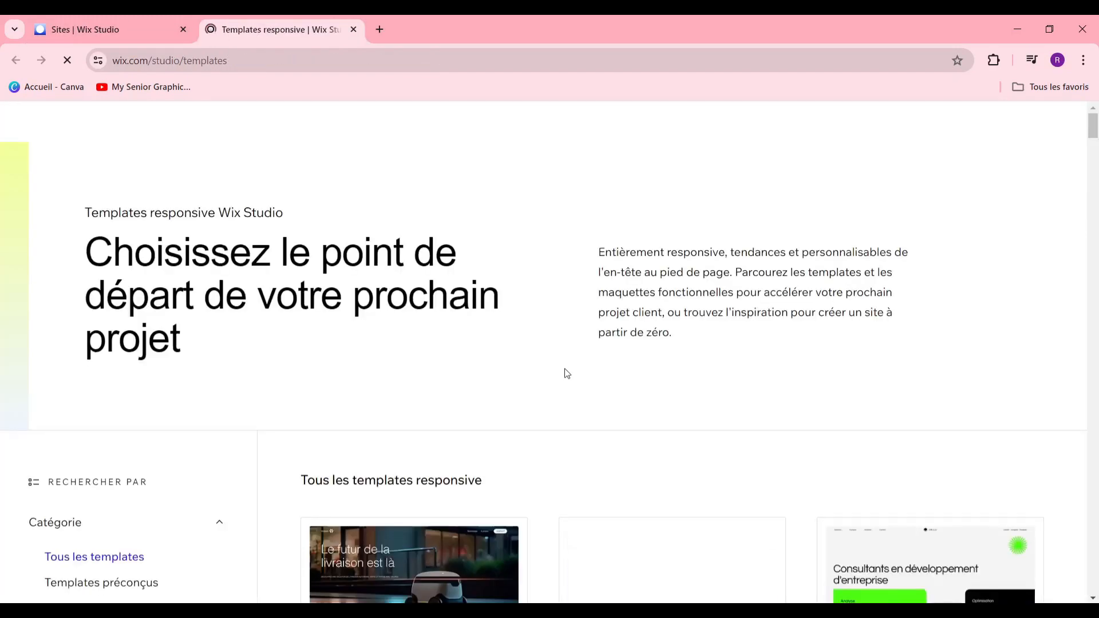
Browse the gallery of responsive templates, from the wireframe layouts to the ready-made business designs
scroll(566, 377, "down", 5)
scroll(645, 385, "down", 7)
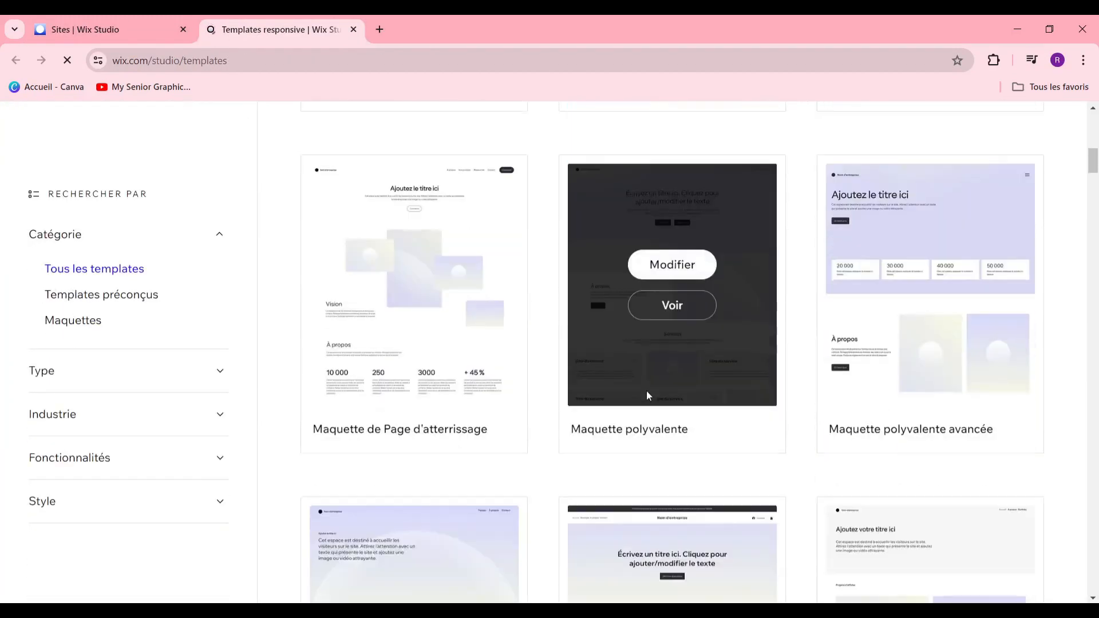
scroll(630, 400, "up", 5)
scroll(623, 395, "down", 12)
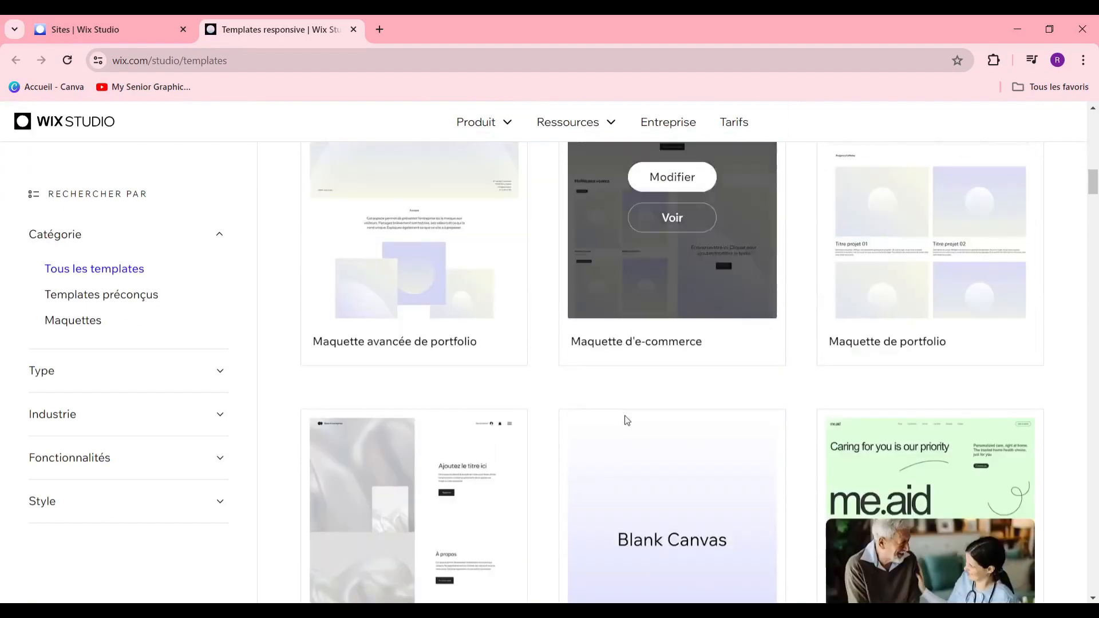
scroll(623, 421, "up", 4)
scroll(338, 338, "up", 10)
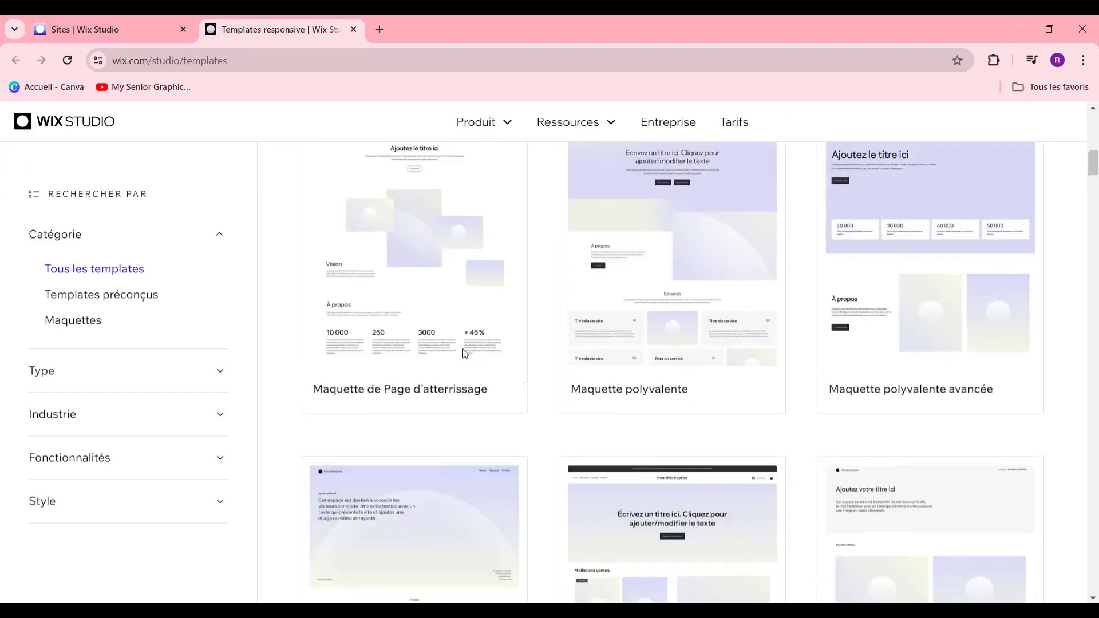
scroll(461, 363, "down", 2)
scroll(453, 377, "down", 15)
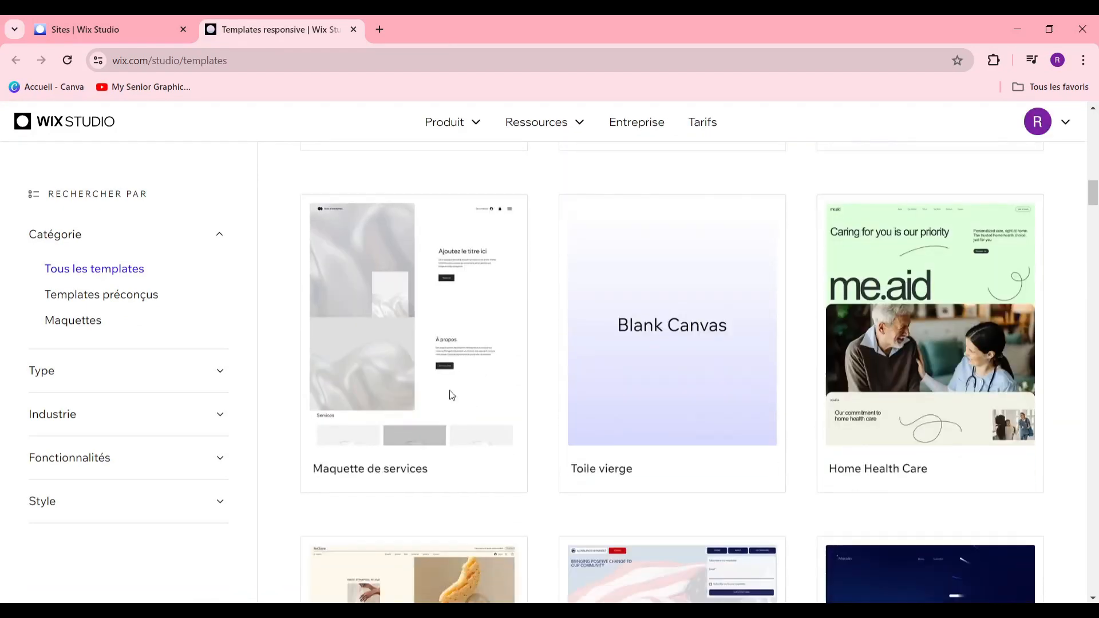
scroll(599, 441, "down", 8)
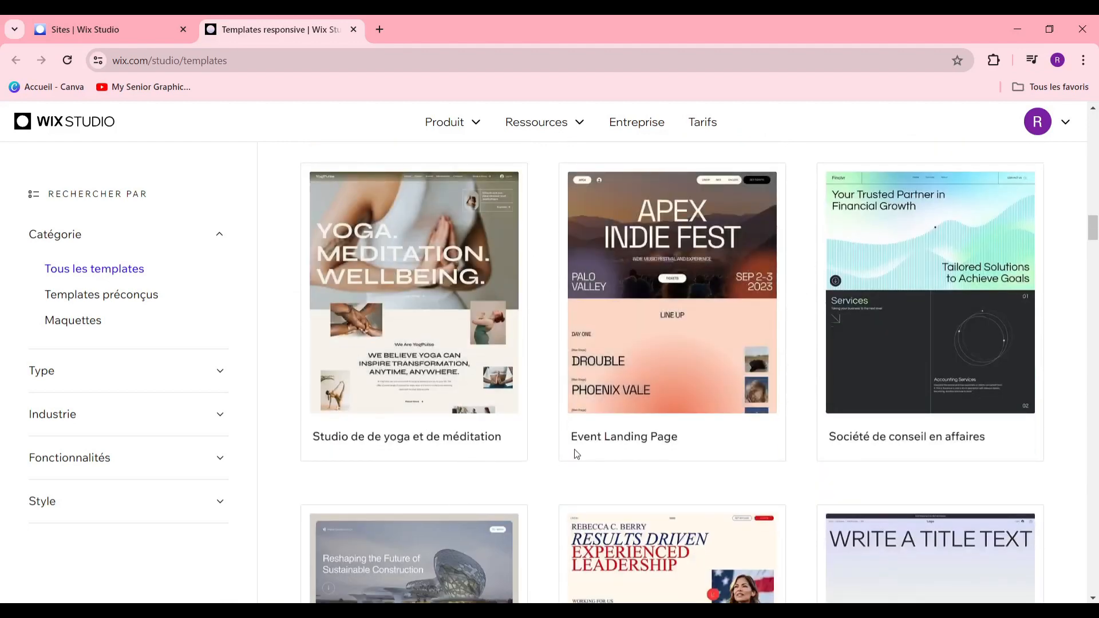
scroll(576, 446, "up", 3)
scroll(575, 446, "down", 4)
scroll(707, 395, "down", 2)
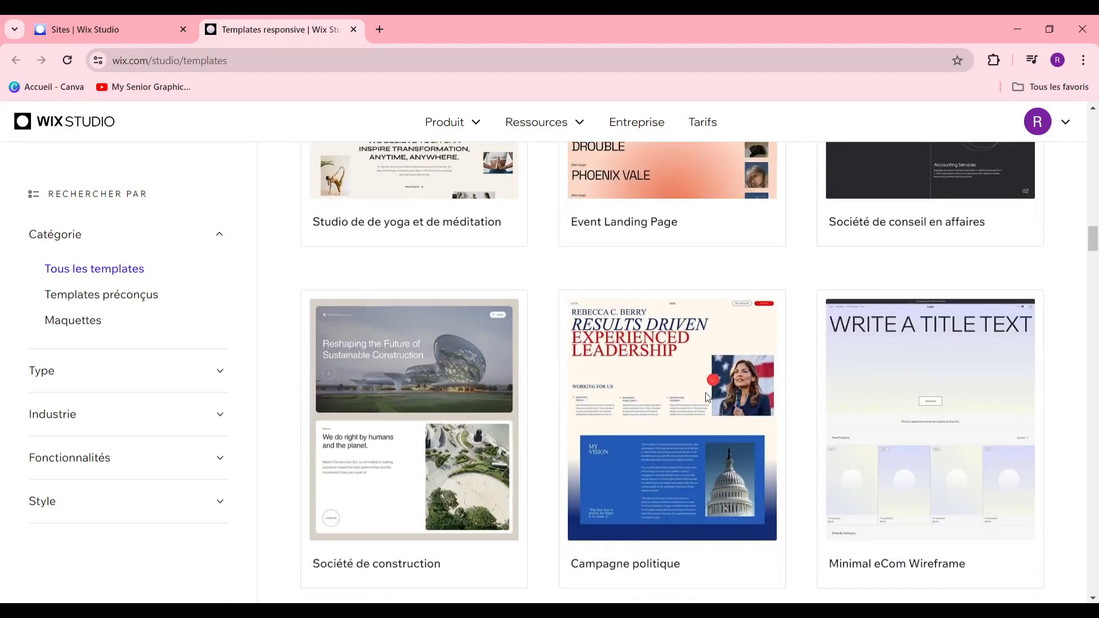
scroll(464, 367, "down", 6)
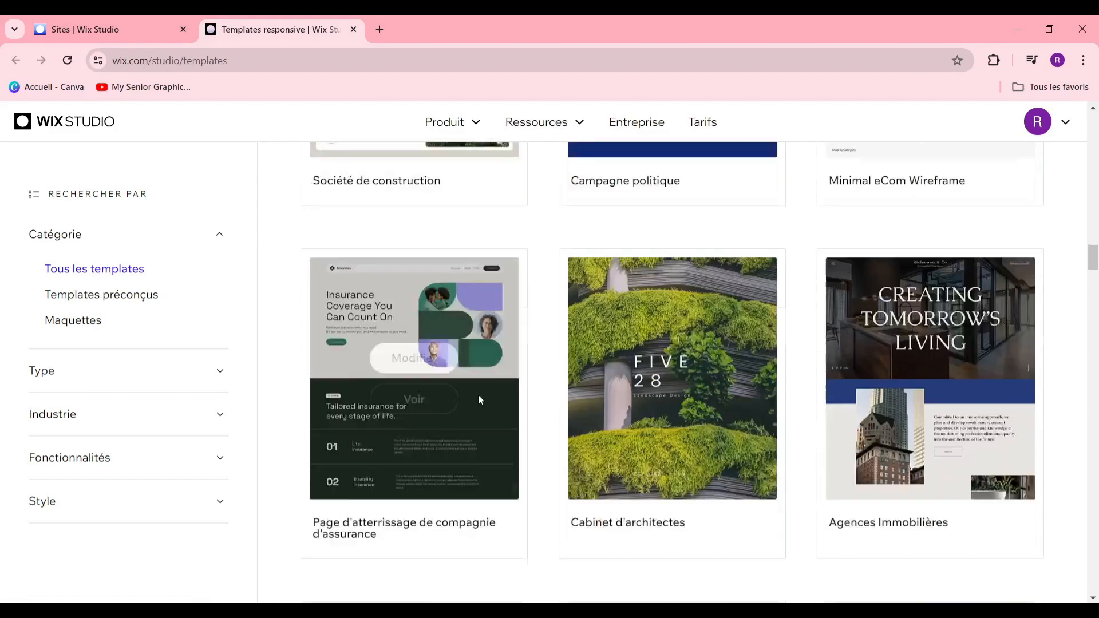
scroll(478, 399, "down", 1)
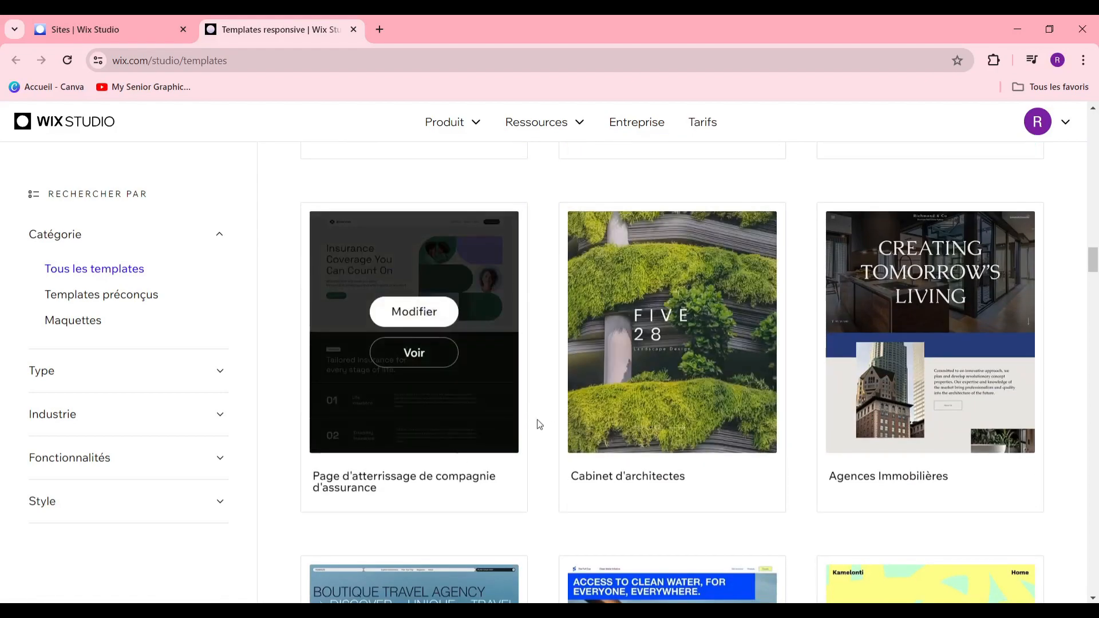
scroll(573, 435, "down", 4)
scroll(744, 407, "down", 4)
scroll(721, 418, "up", 5)
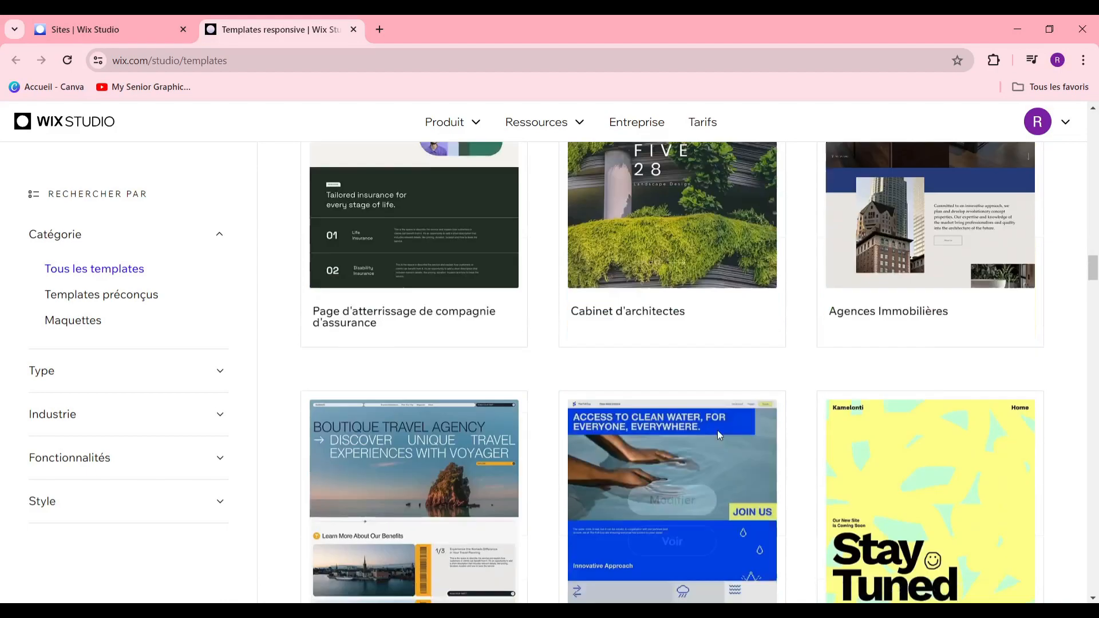
scroll(687, 435, "up", 15)
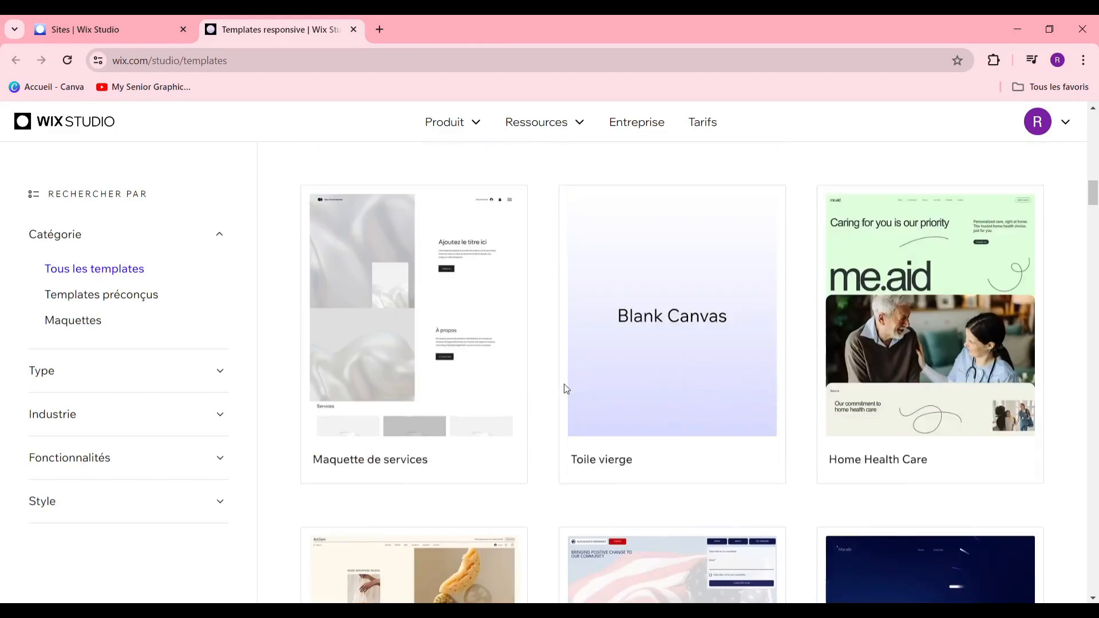
scroll(565, 389, "up", 10)
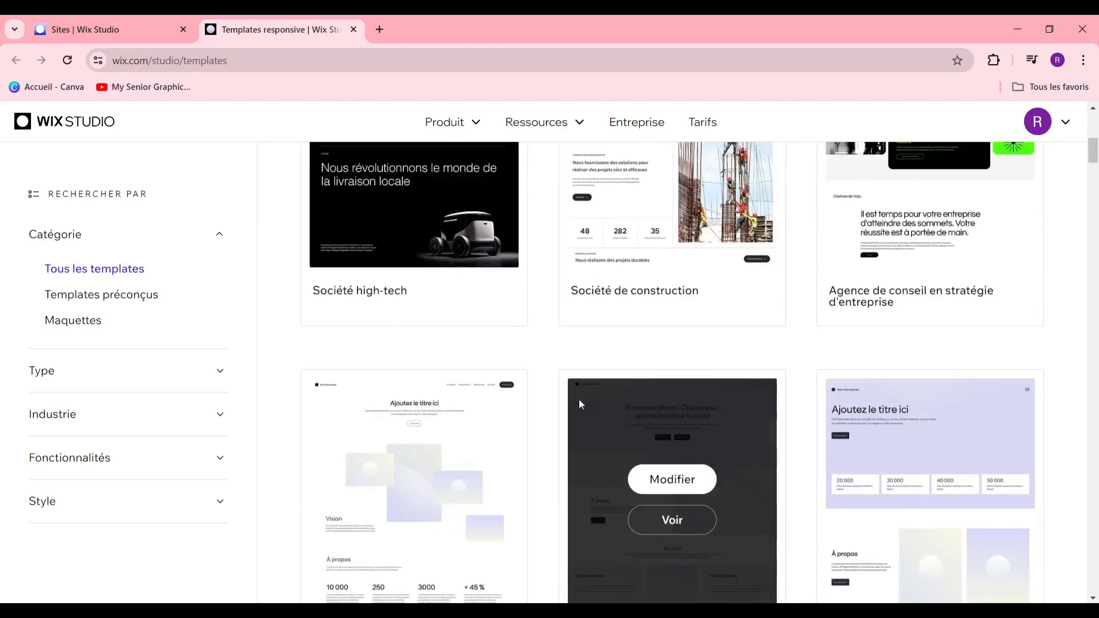
scroll(661, 394, "up", 8)
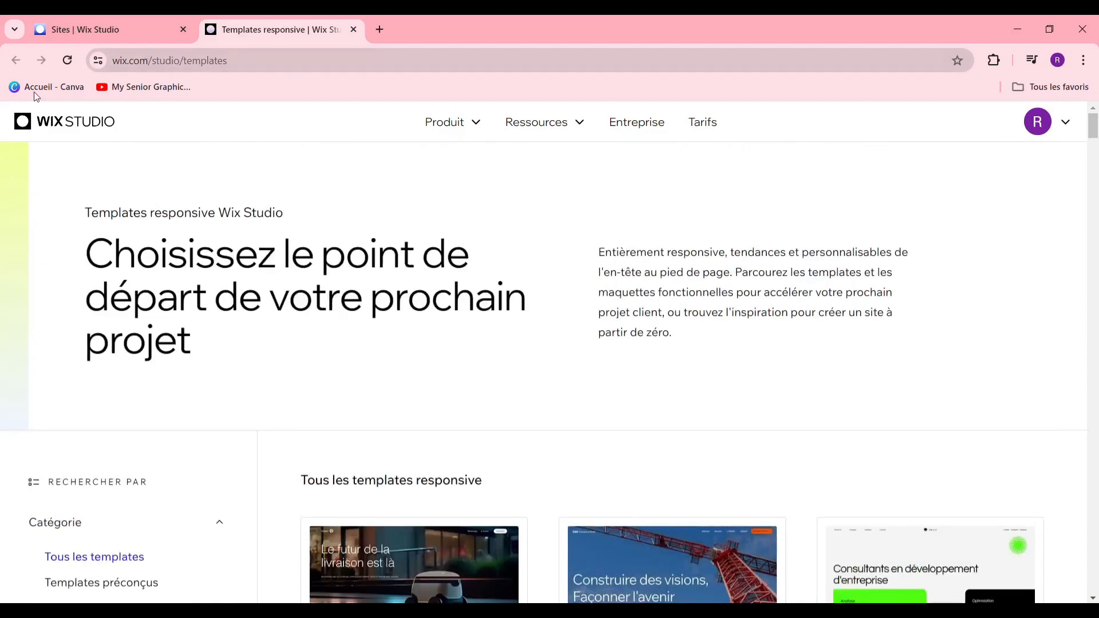
Go back to the Sites overview and create a new site from the blank Studio template (Modèle vierge Studio)
left_click(97, 29)
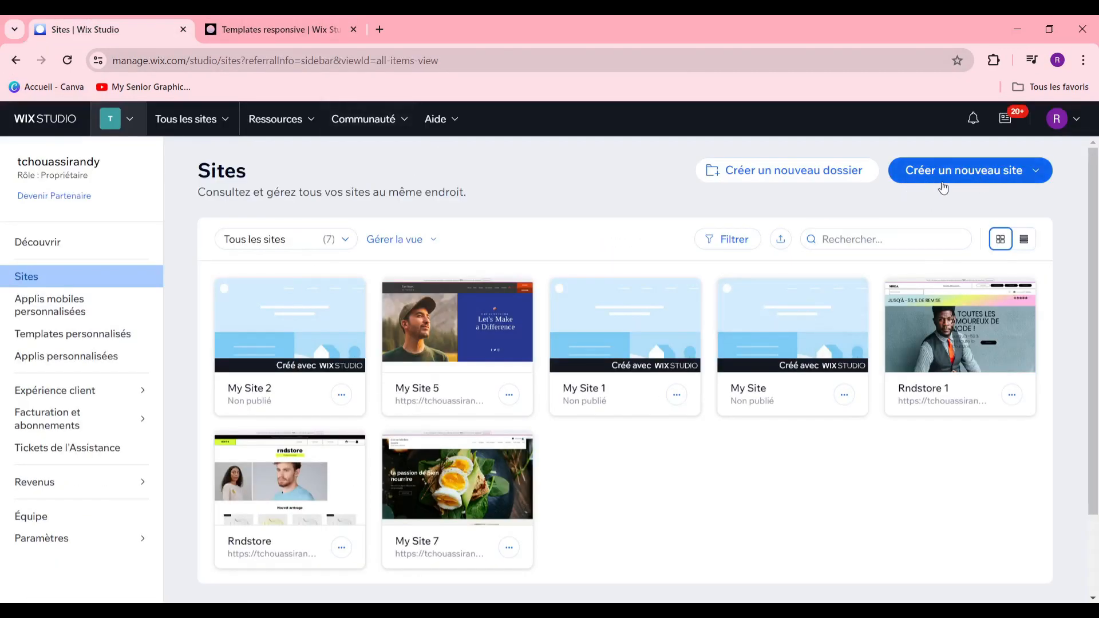
left_click(971, 179)
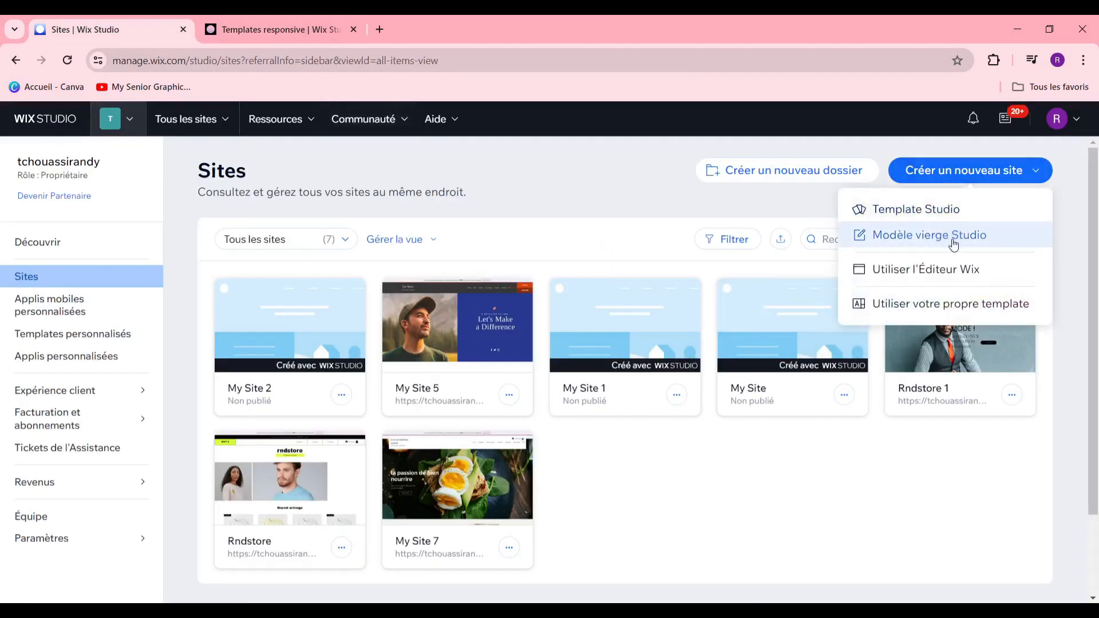
left_click(985, 246)
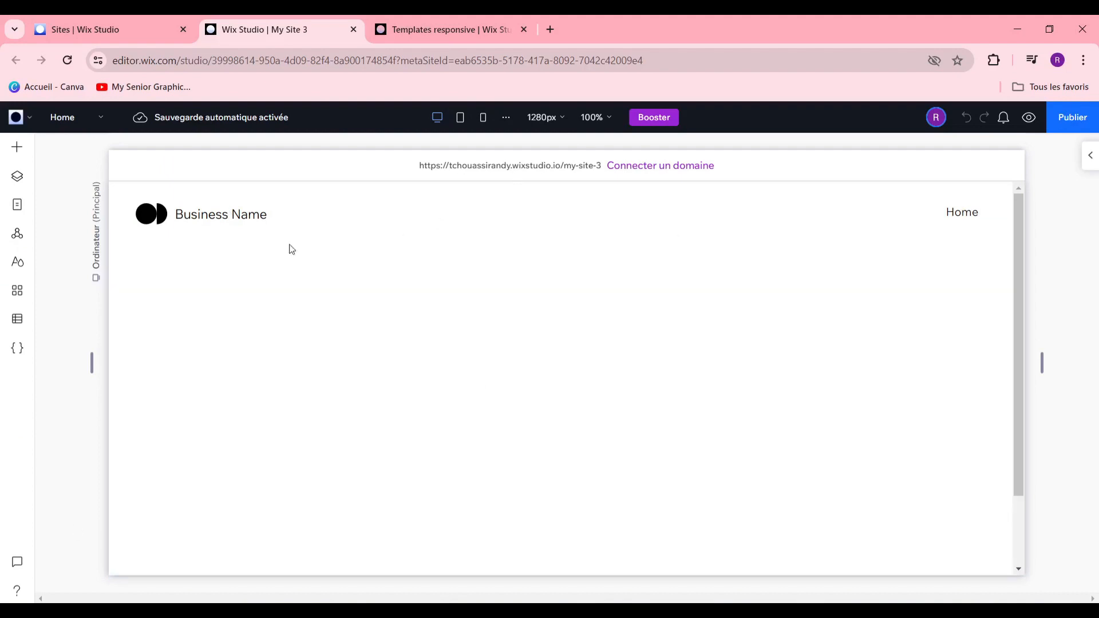
Examine the design settings of the page and its empty section, and collapse the inspector
left_click(1057, 525)
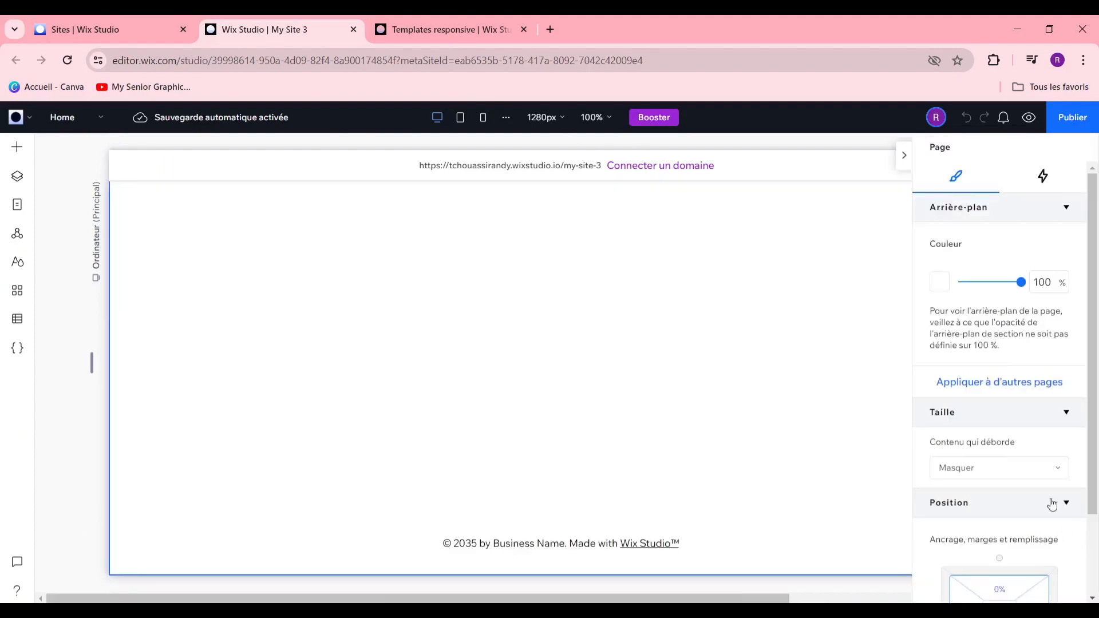
left_click(742, 418)
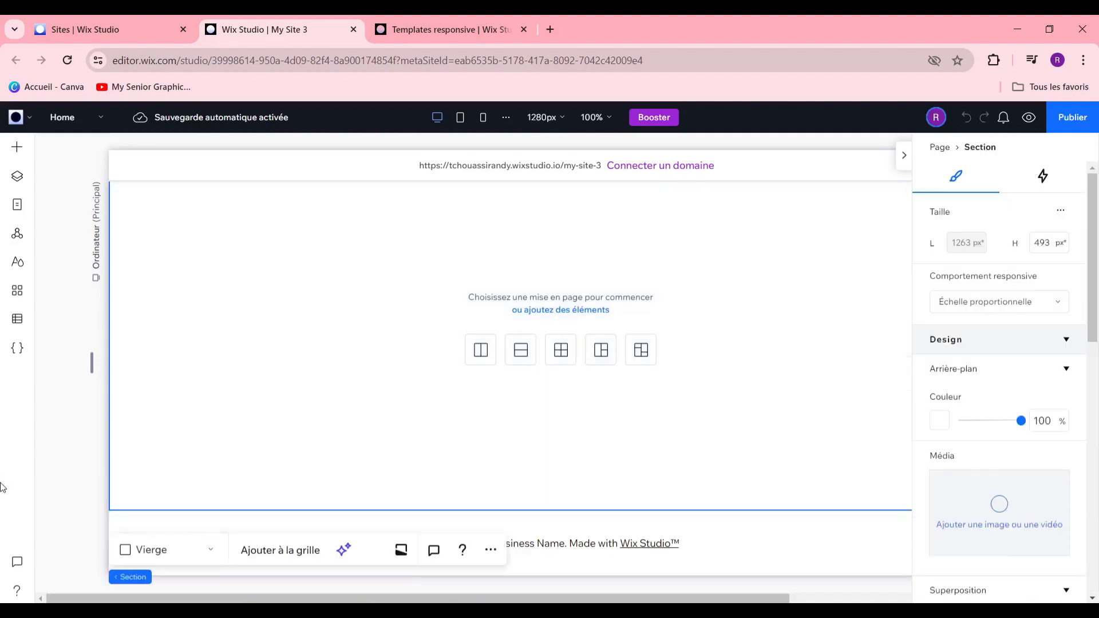
left_click(68, 436)
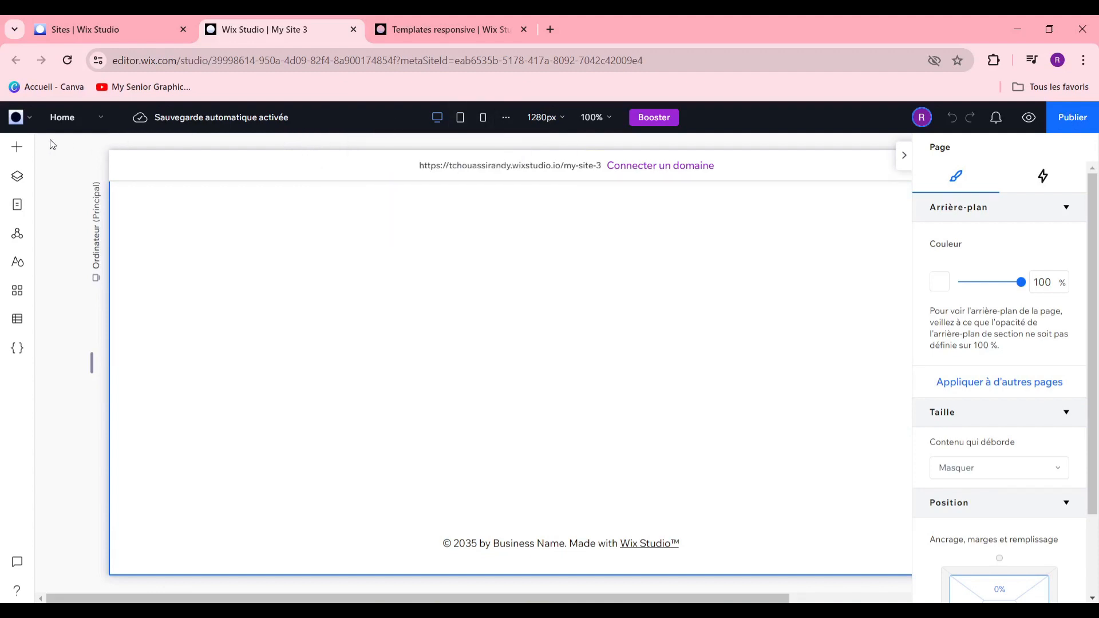
left_click(903, 156)
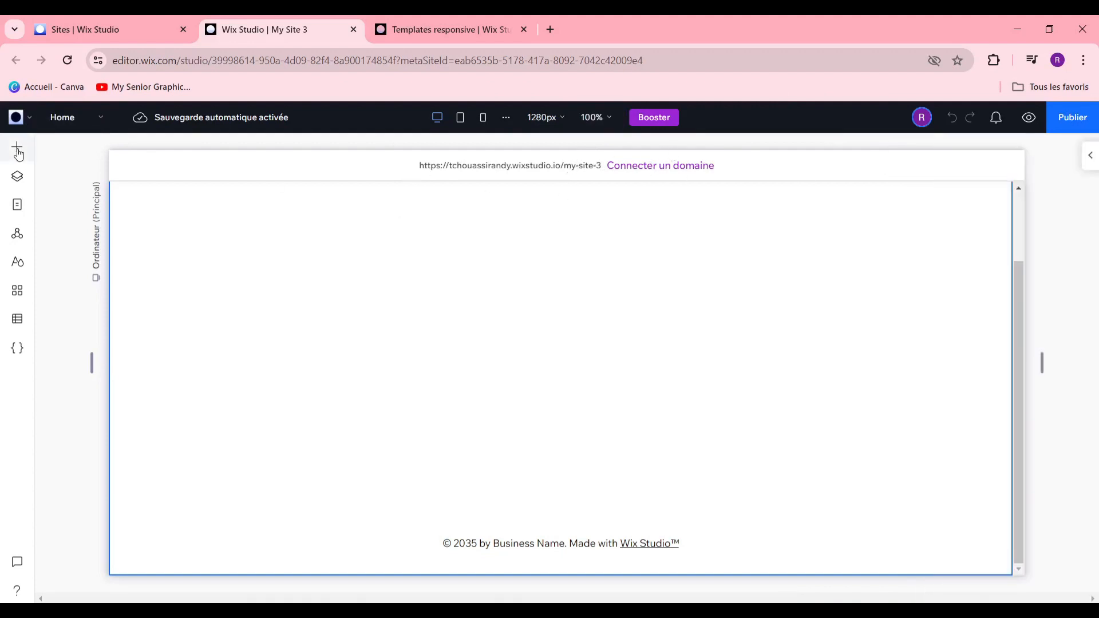
Open the element library and review its categories and the Ajout rapide elements
left_click(17, 150)
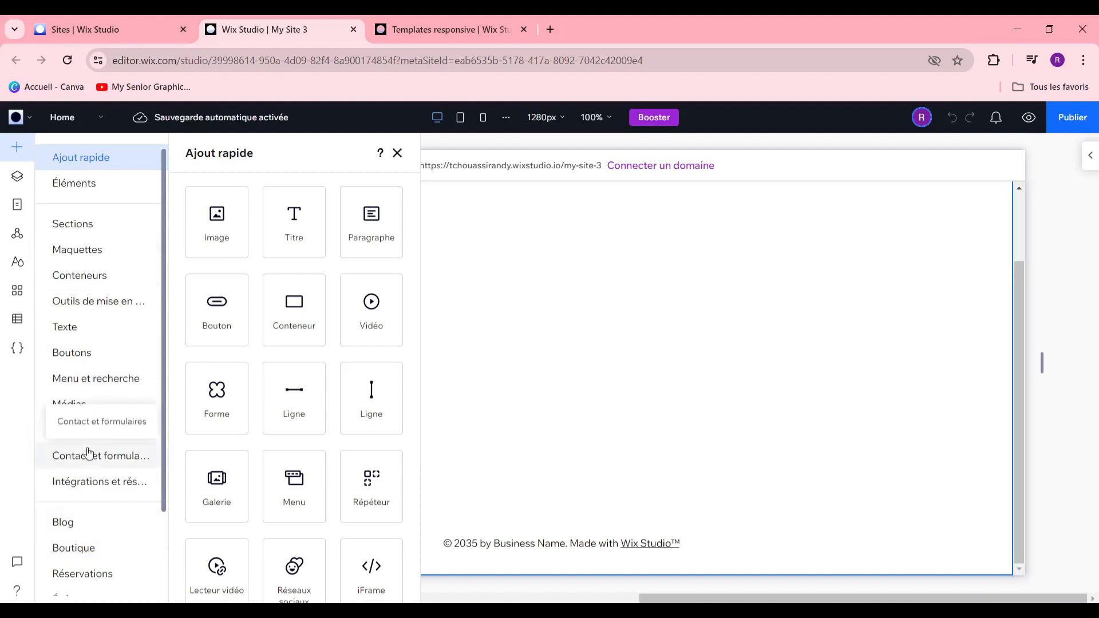
scroll(92, 452, "down", 2)
scroll(91, 452, "up", 2)
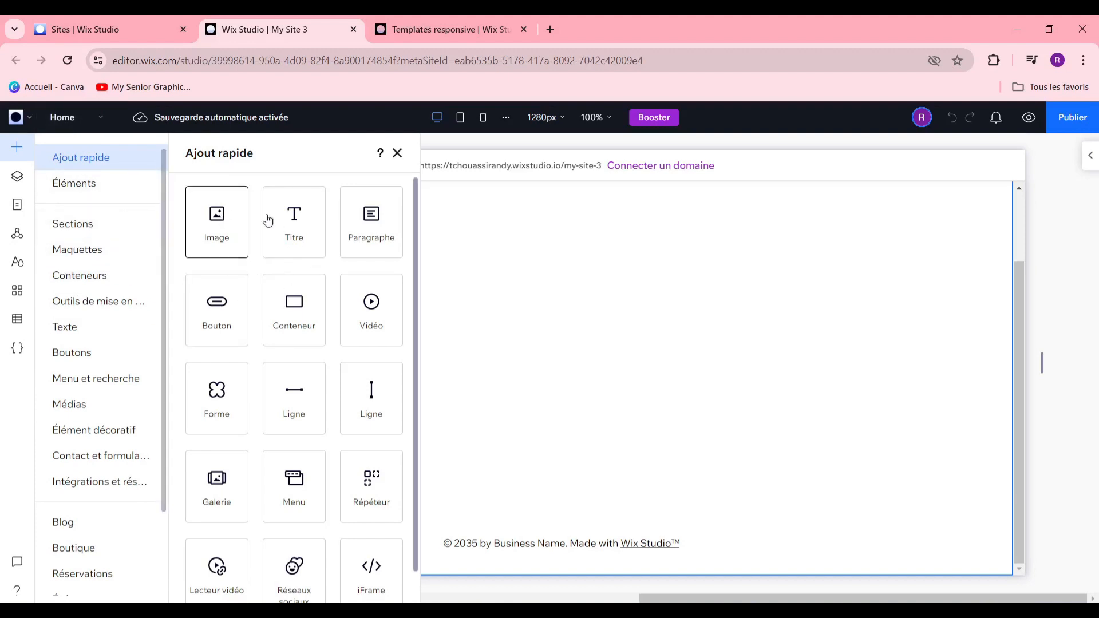
scroll(267, 428, "down", 1)
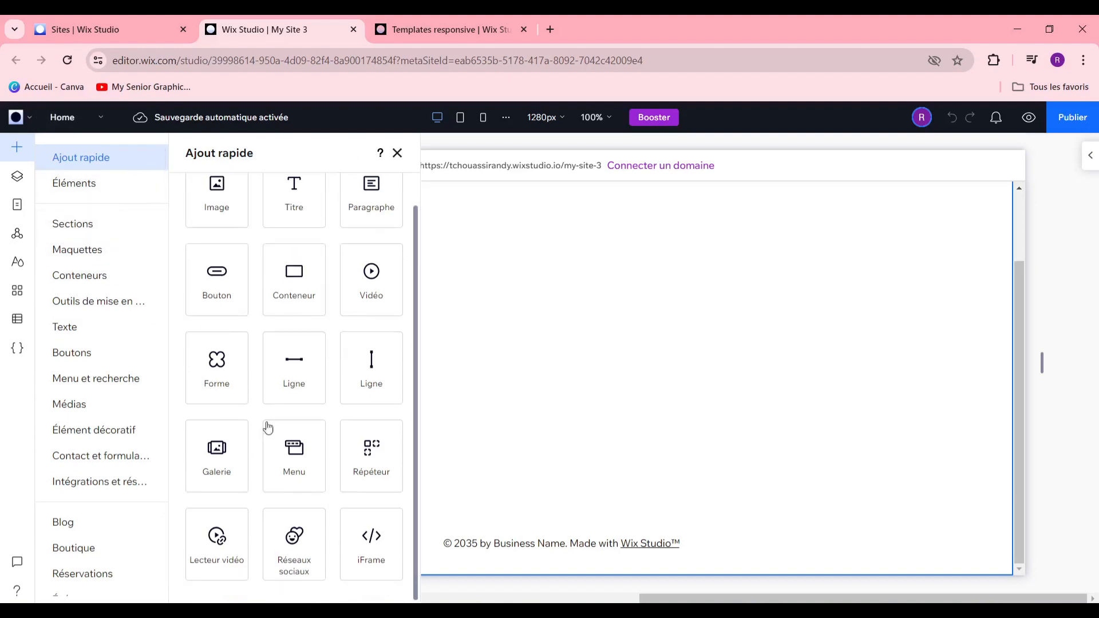
scroll(278, 452, "up", 1)
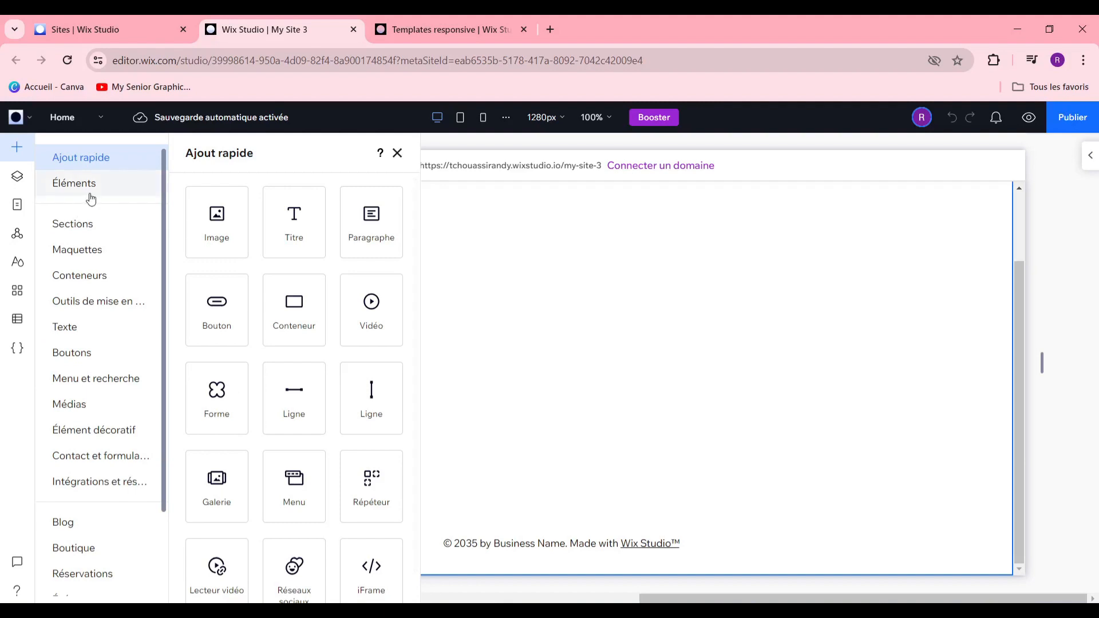
Open the predefined sections library and browse the Bienvenue section designs
left_click(142, 222)
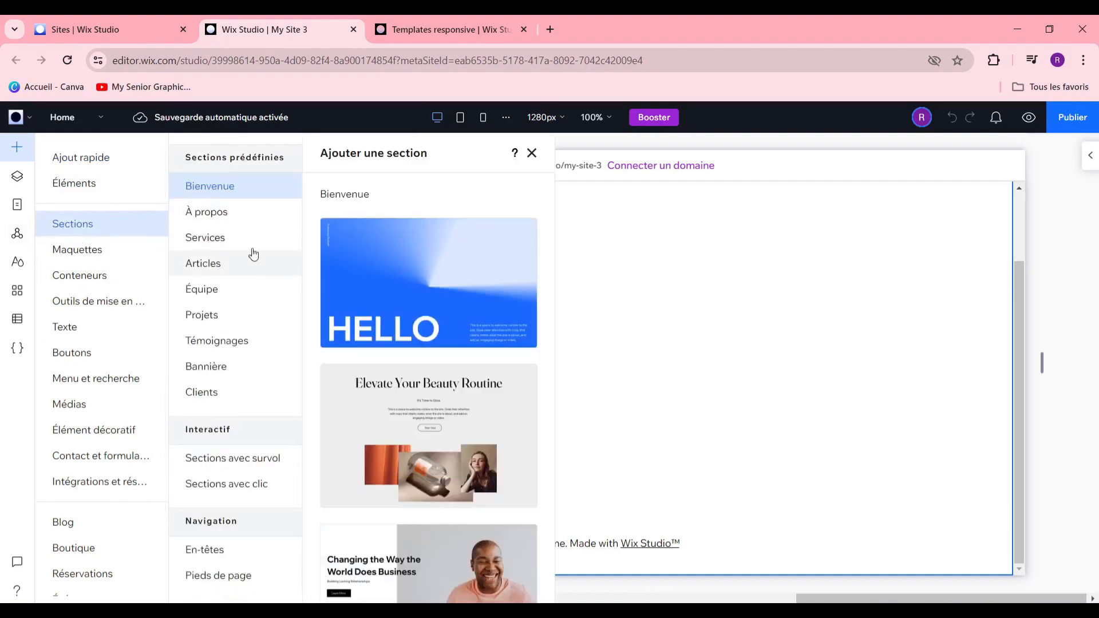
scroll(450, 461, "down", 10)
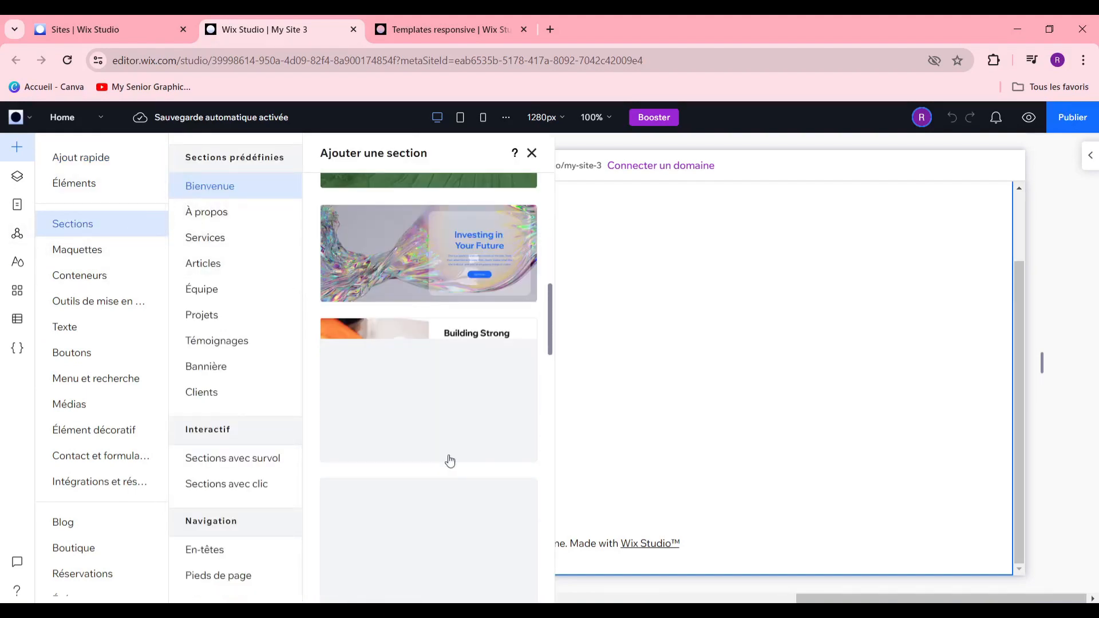
scroll(450, 461, "up", 3)
scroll(446, 458, "down", 4)
scroll(440, 453, "up", 6)
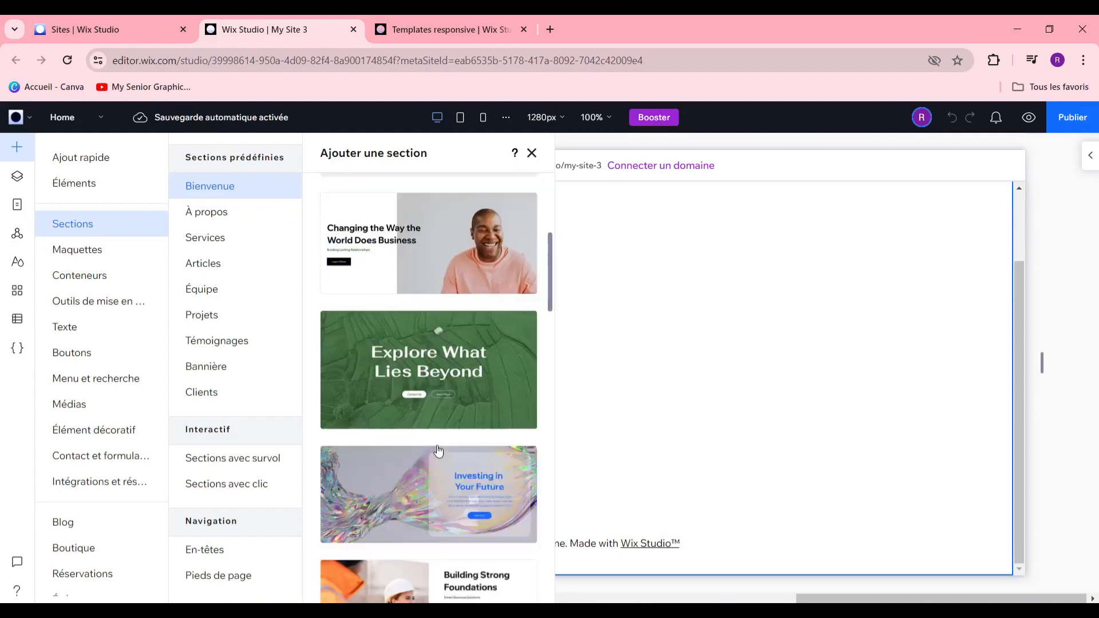
scroll(438, 451, "down", 10)
scroll(438, 440, "up", 15)
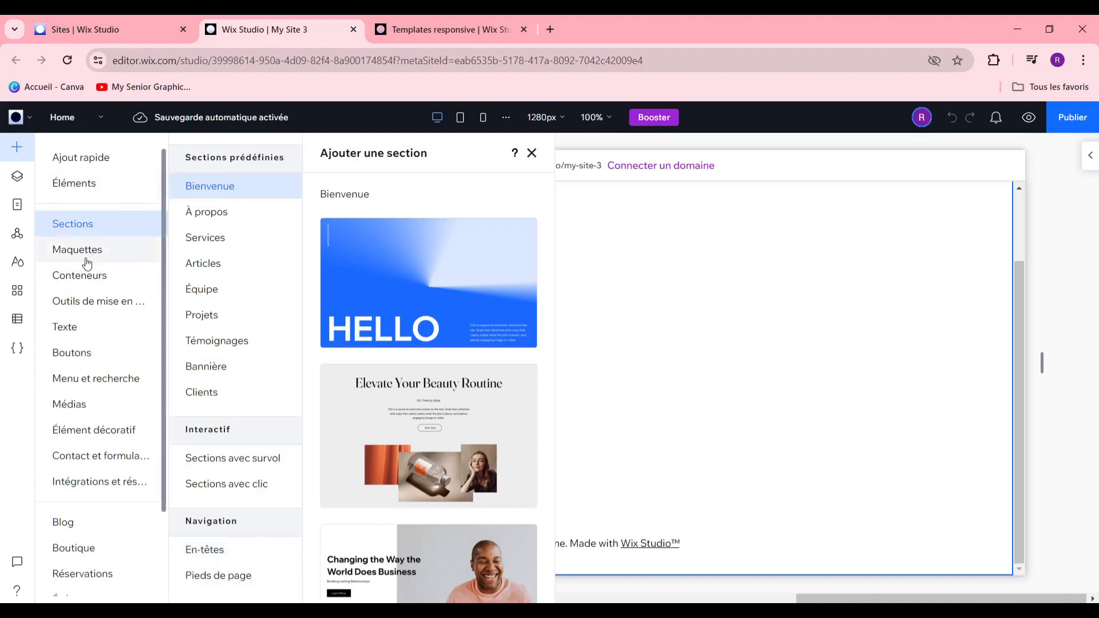
Open the Maquettes category and look through the Hero wireframe layouts
left_click(111, 263)
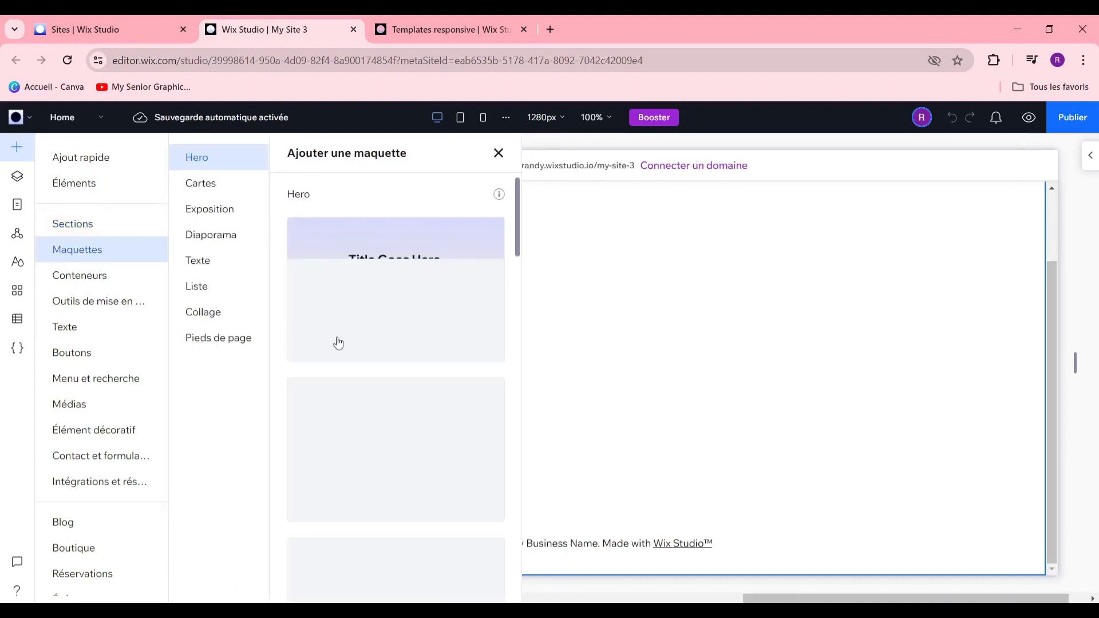
scroll(387, 407, "down", 2)
scroll(400, 452, "up", 2)
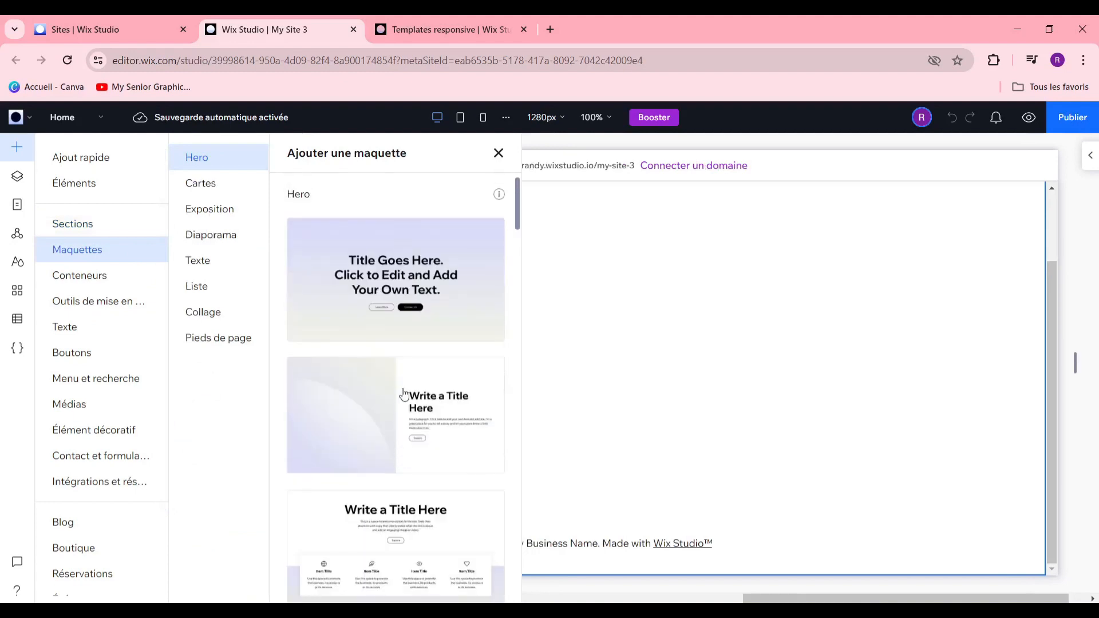
scroll(403, 393, "down", 3)
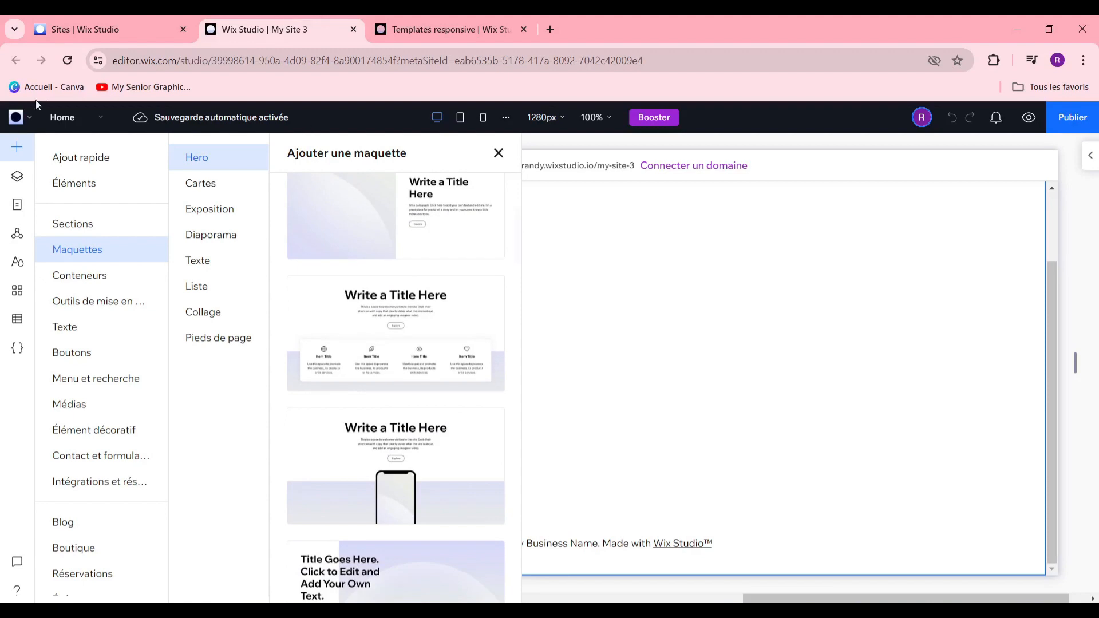
Show the page's layers (Calques) and review the options available for the En-tête layer
left_click(17, 177)
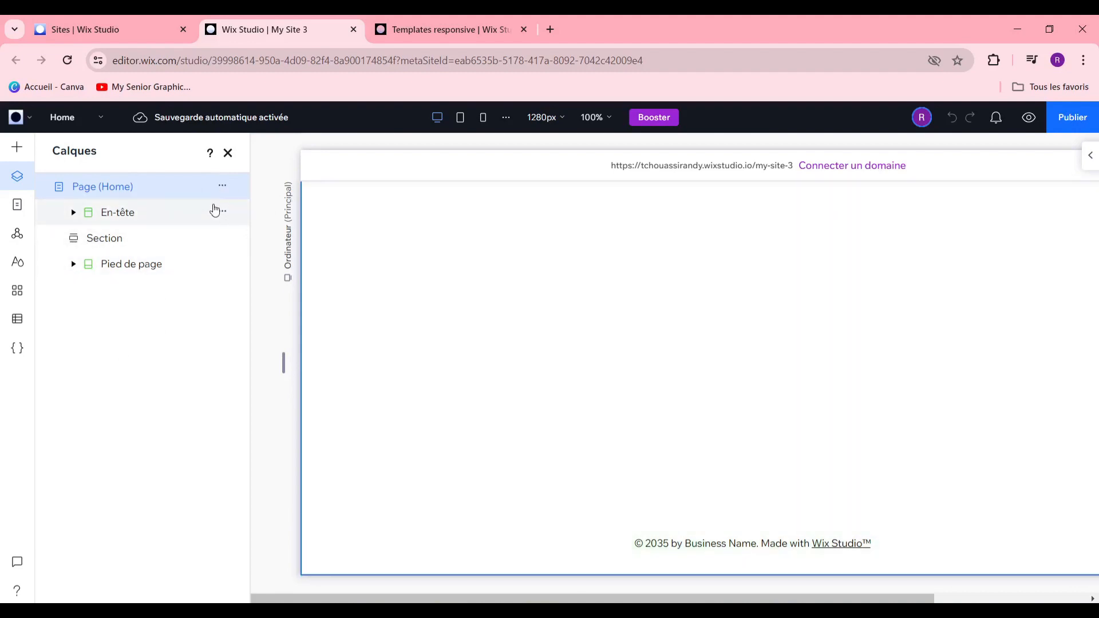
left_click(223, 212)
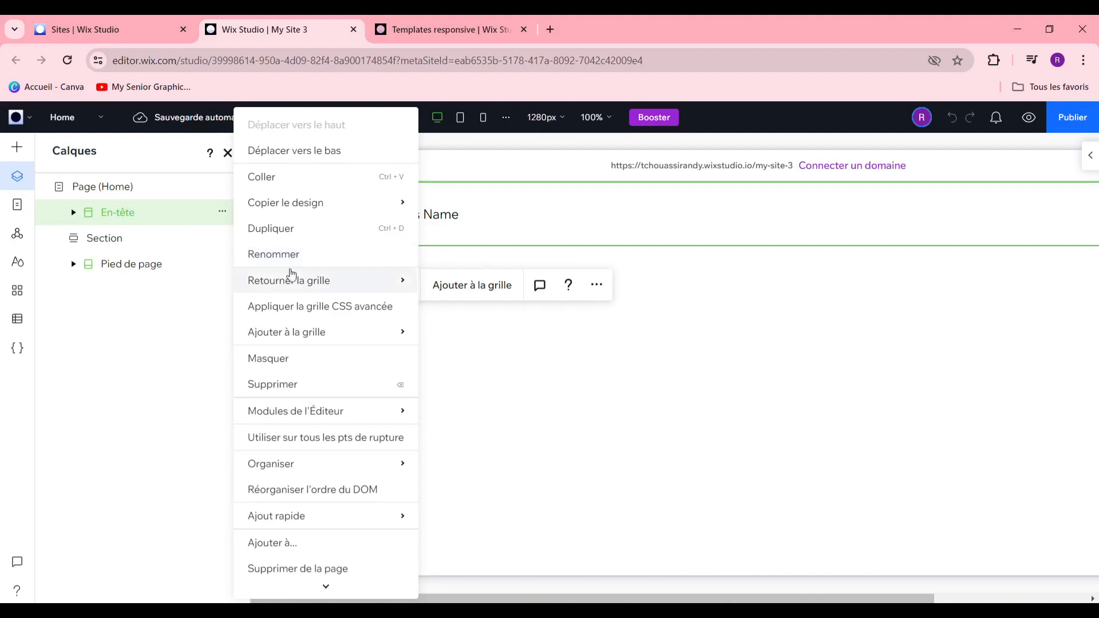
mouse_move(296, 290)
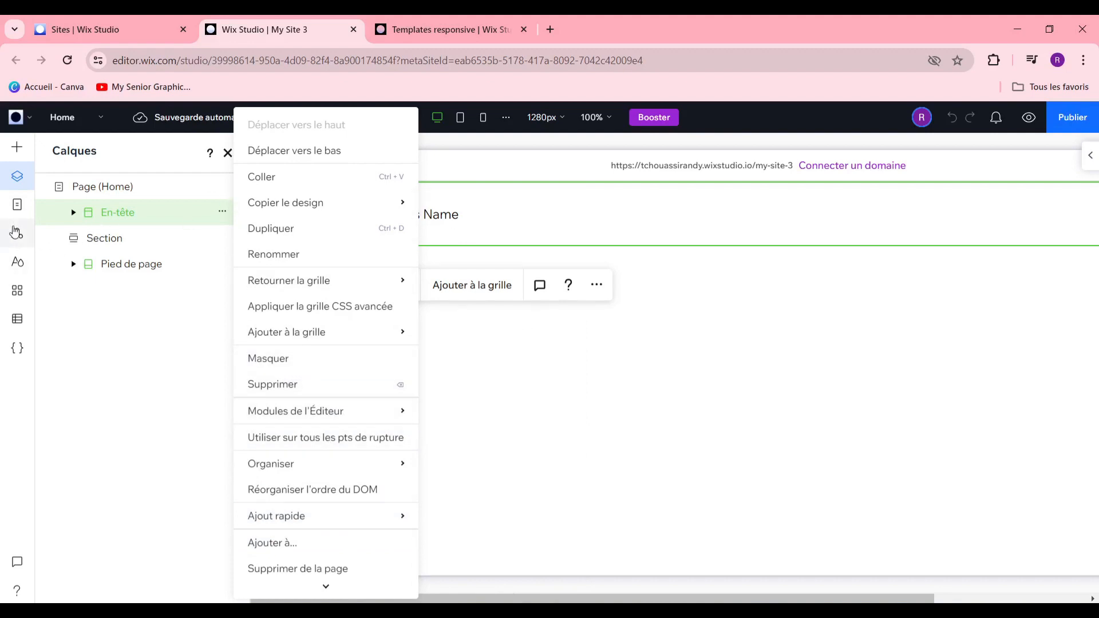
Review the site pages and the Home page's options, and look at the global sections (Sections globales)
left_click(17, 205)
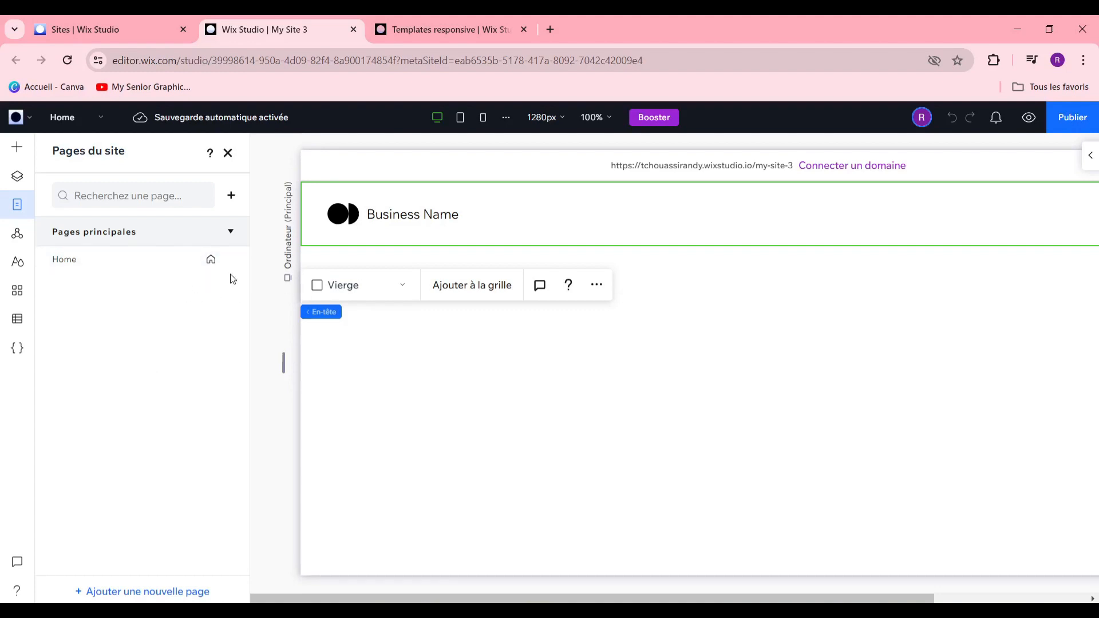
left_click(17, 234)
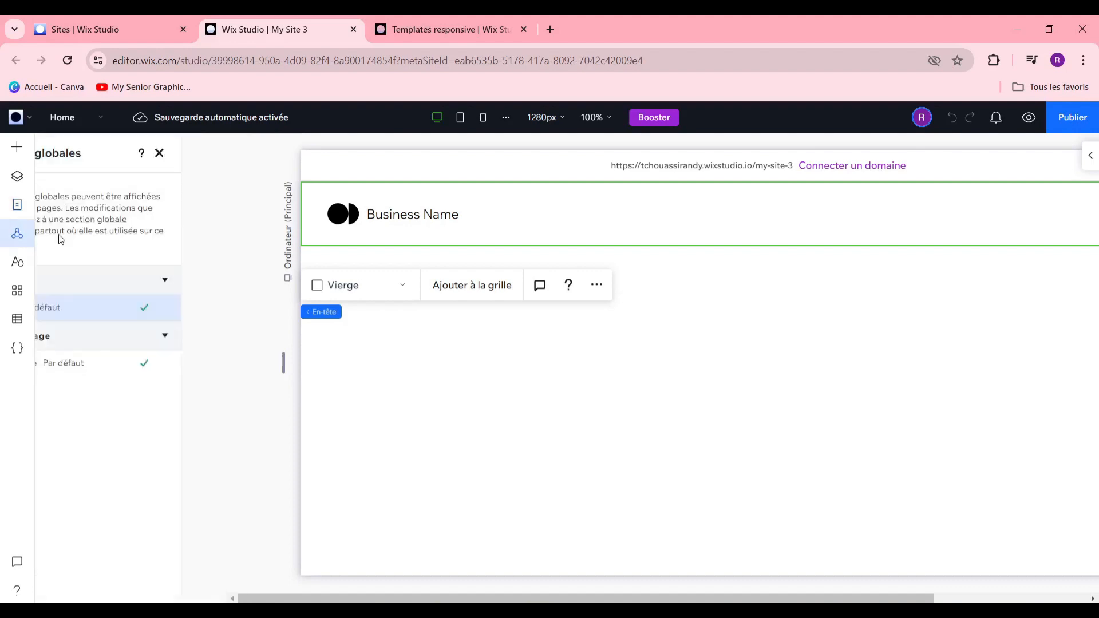
left_click(18, 204)
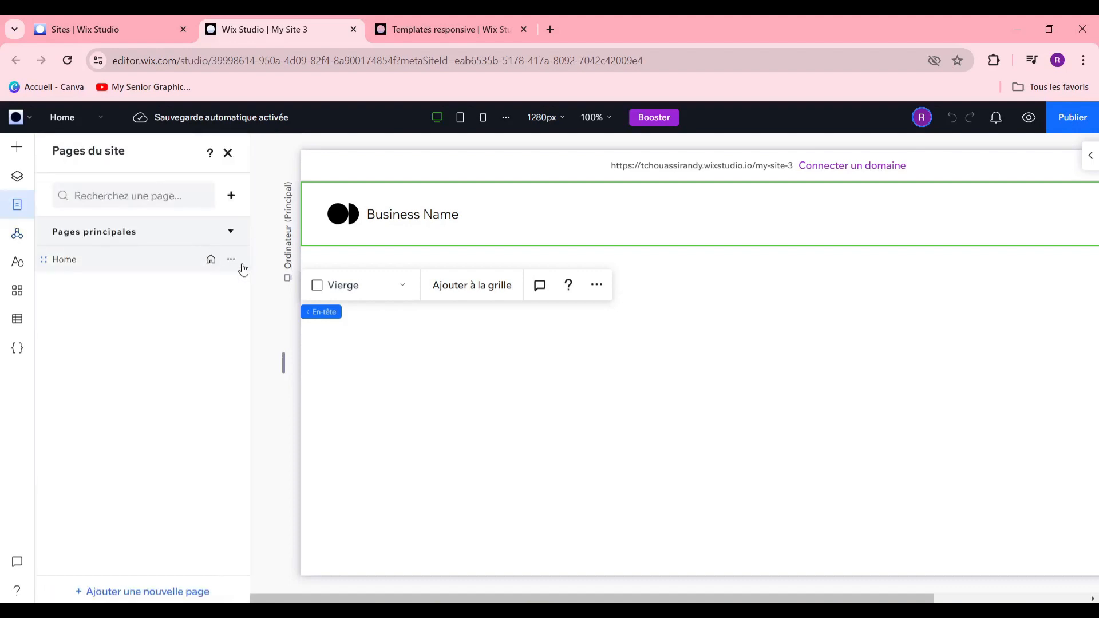
left_click(230, 260)
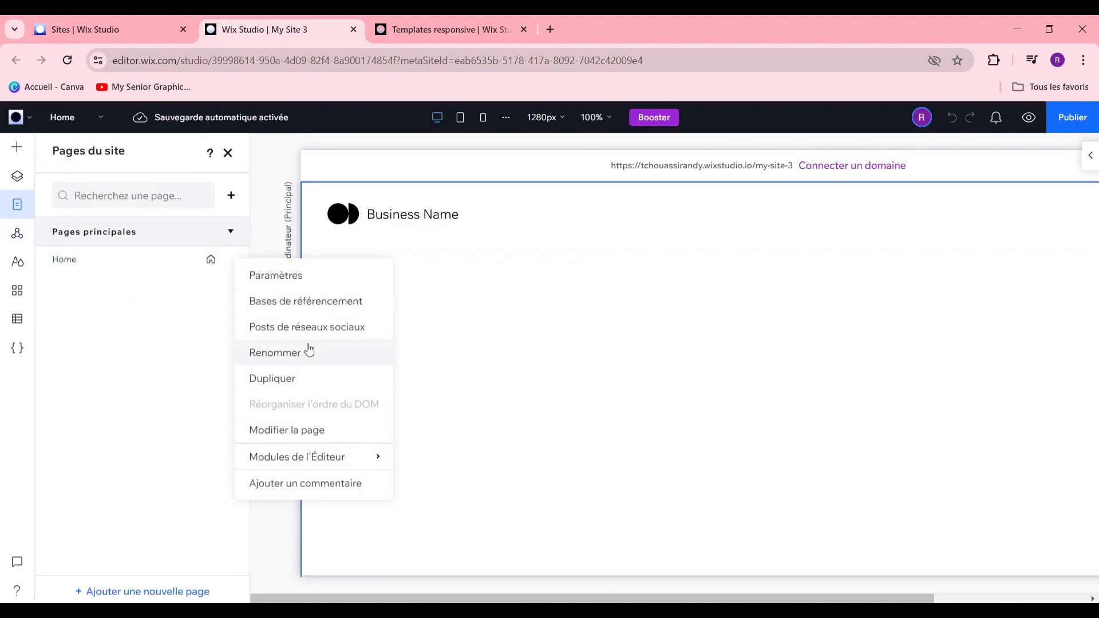
left_click(33, 234)
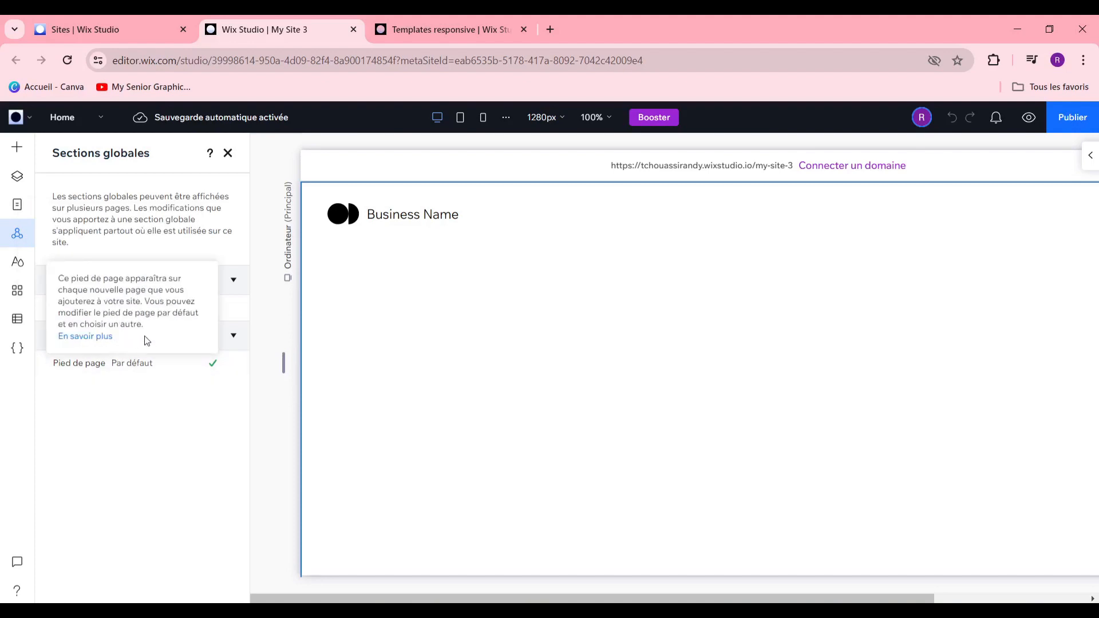
Examine the site styles: the typography styles, the colour styles and the page transitions
left_click(18, 269)
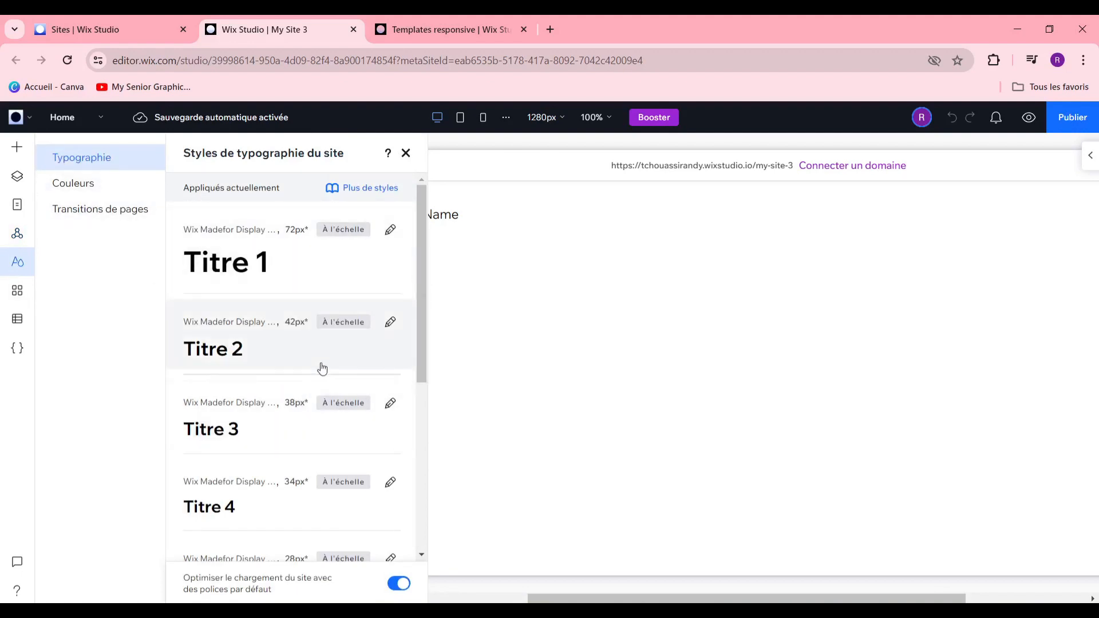
mouse_move(364, 316)
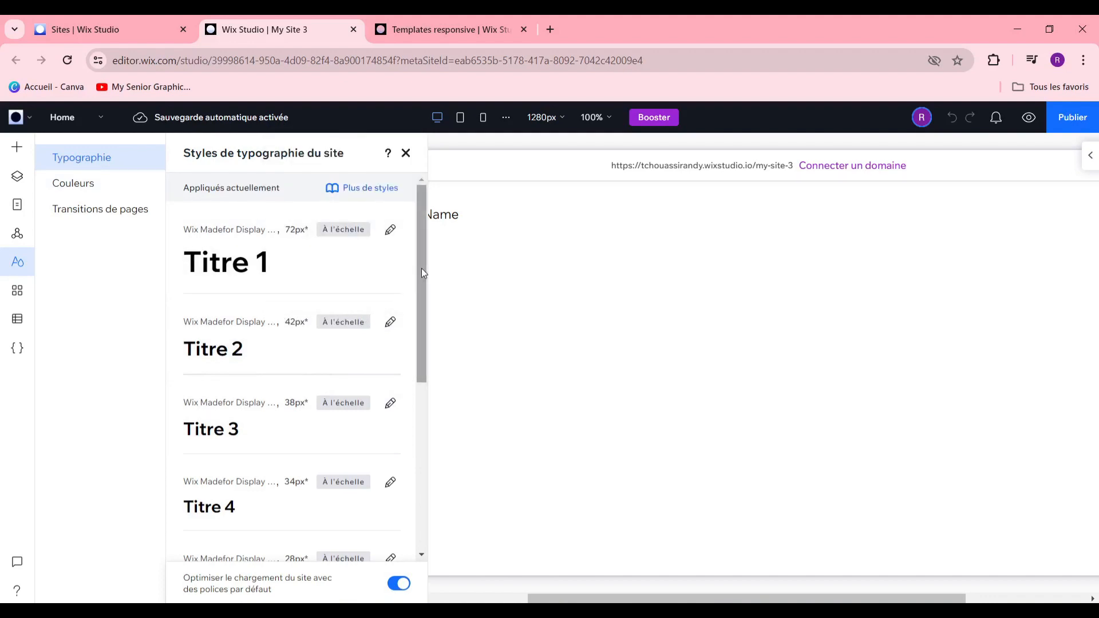
left_click_drag(422, 272, 400, 227)
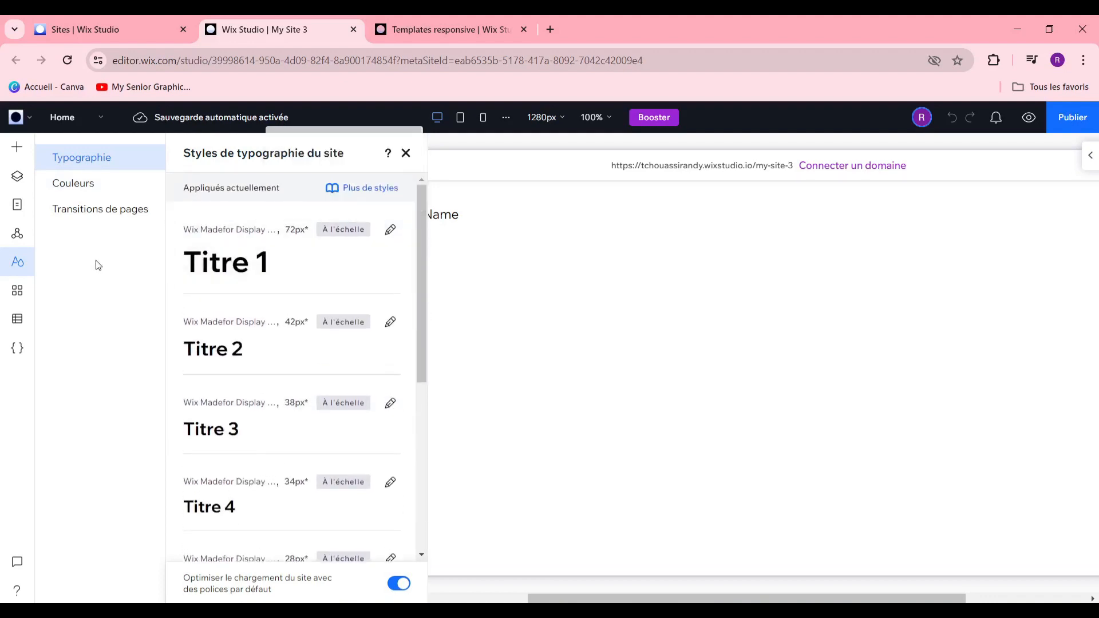
left_click(109, 195)
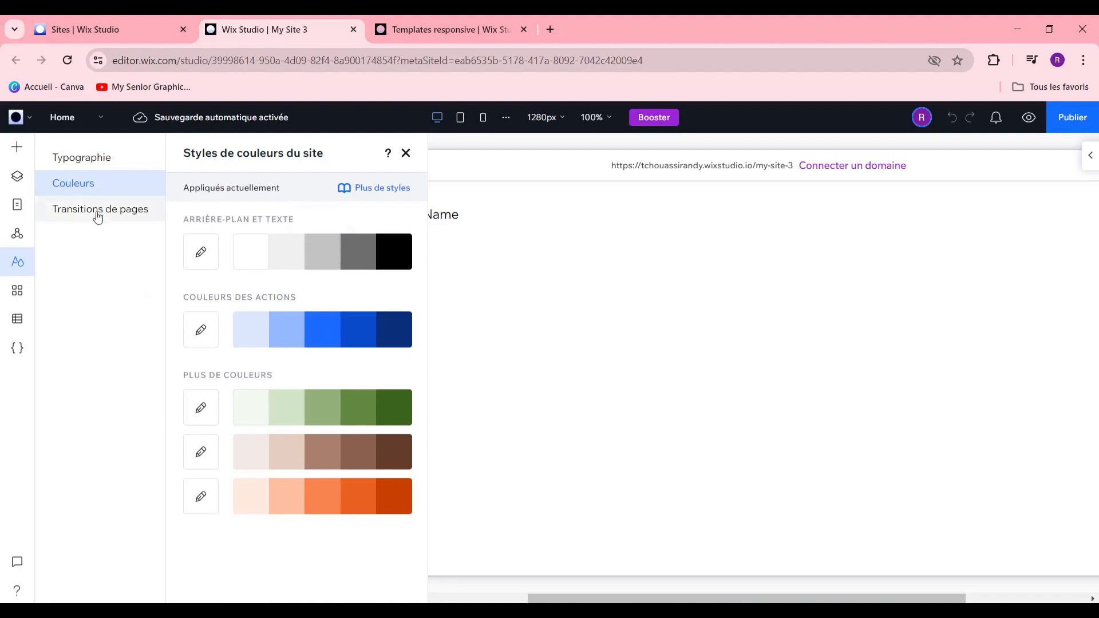
left_click(121, 224)
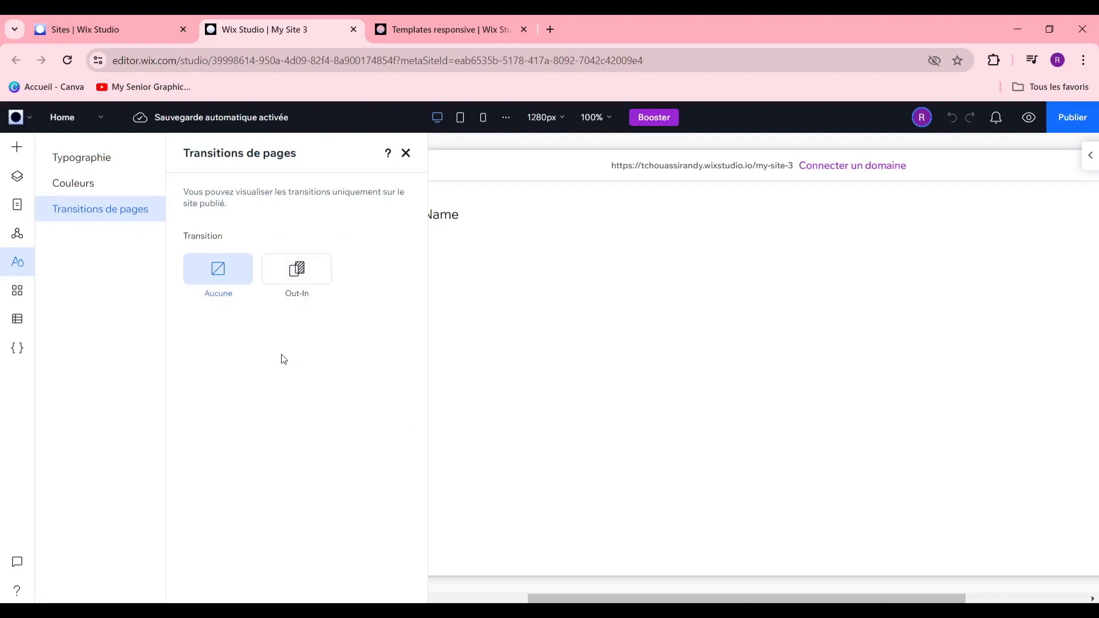
Open the App Market from the app manager and browse the Trending Now and Wix Business Solutions apps
left_click(16, 291)
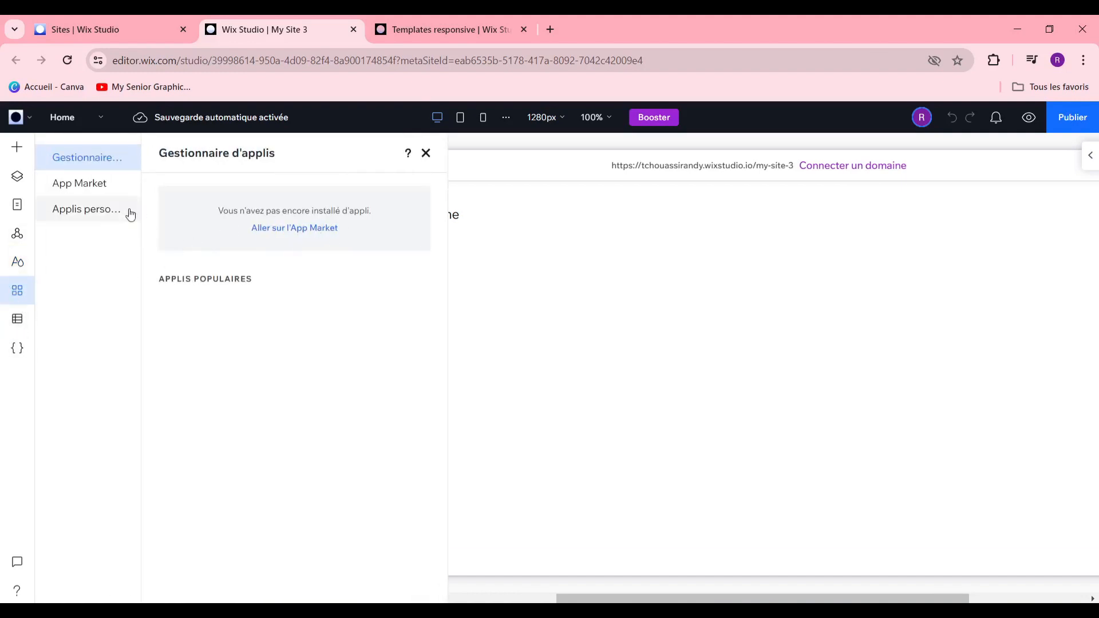
left_click(103, 191)
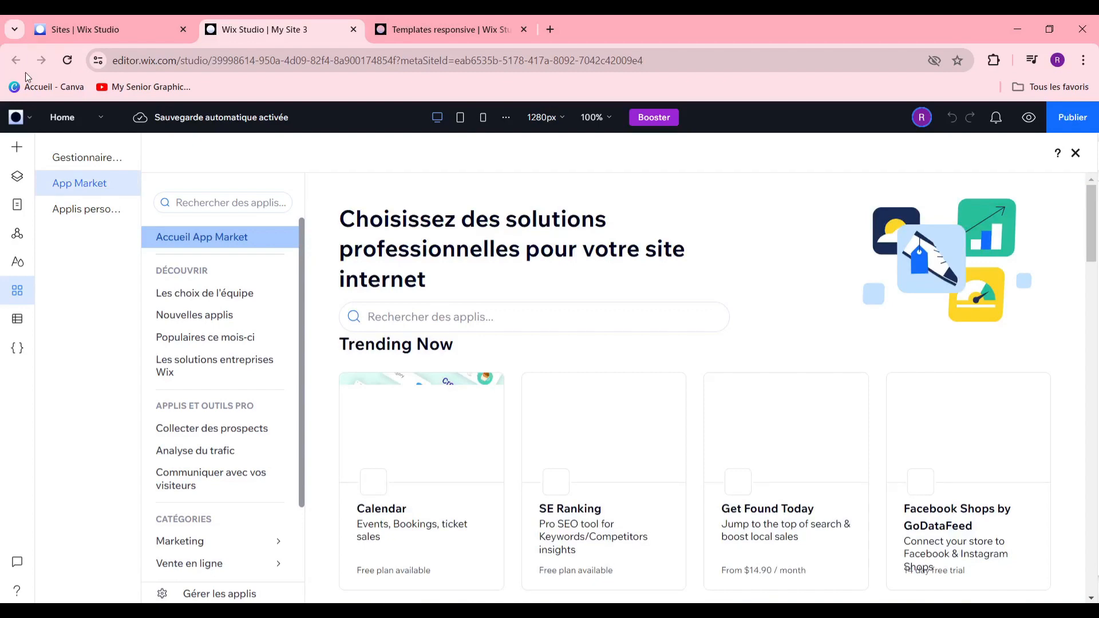
scroll(572, 320, "down", 4)
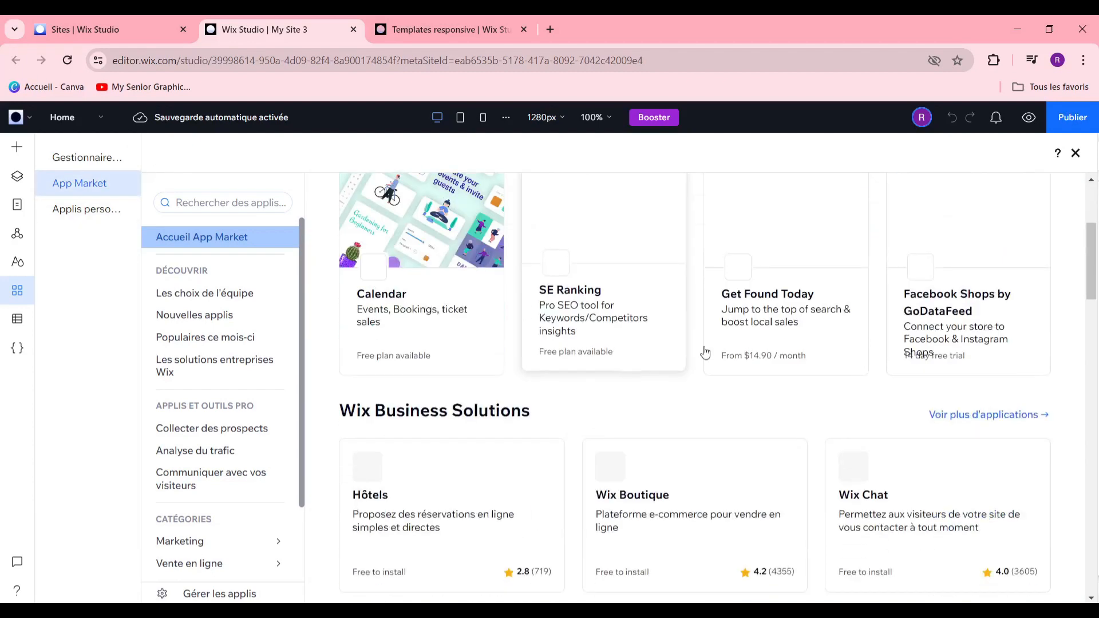
scroll(687, 320, "down", 4)
scroll(629, 343, "up", 5)
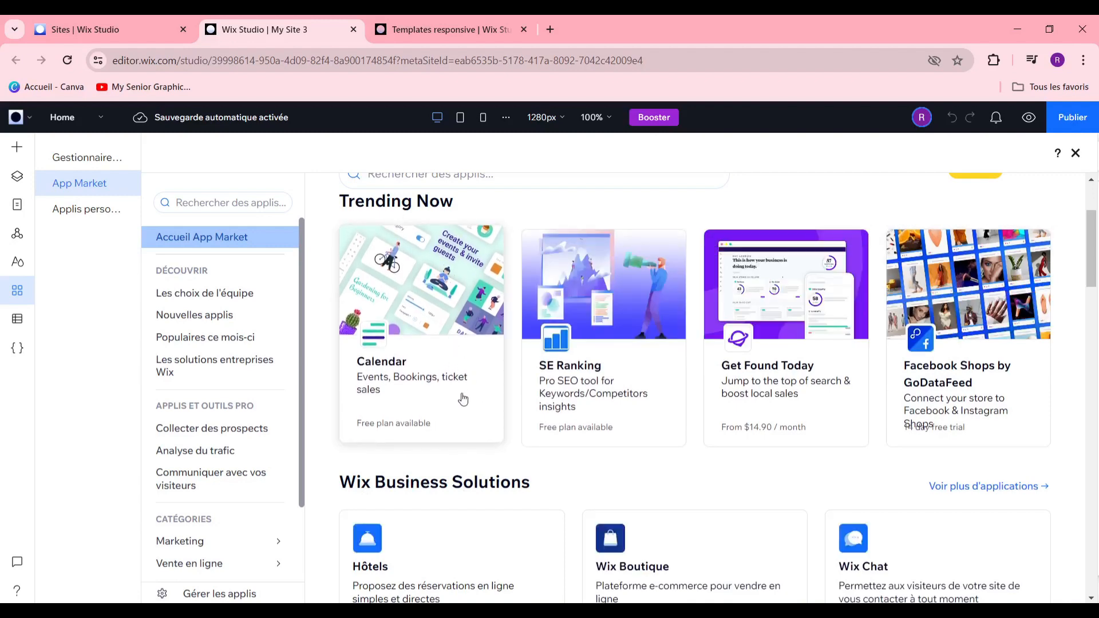
scroll(407, 321, "down", 6)
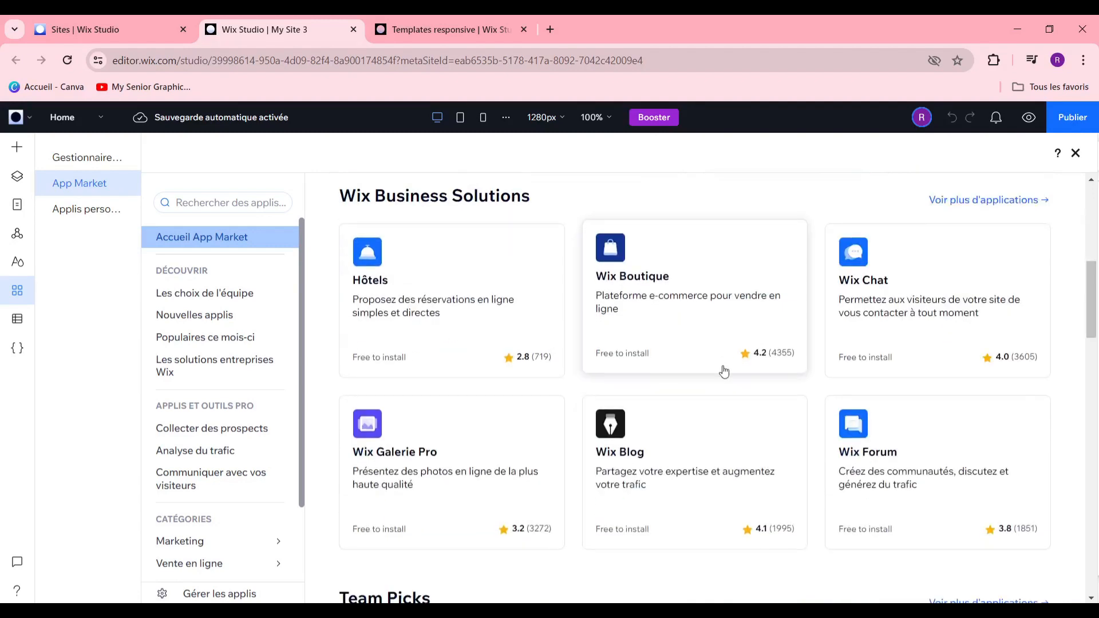
scroll(704, 395, "up", 5)
scroll(664, 444, "down", 10)
scroll(429, 338, "up", 7)
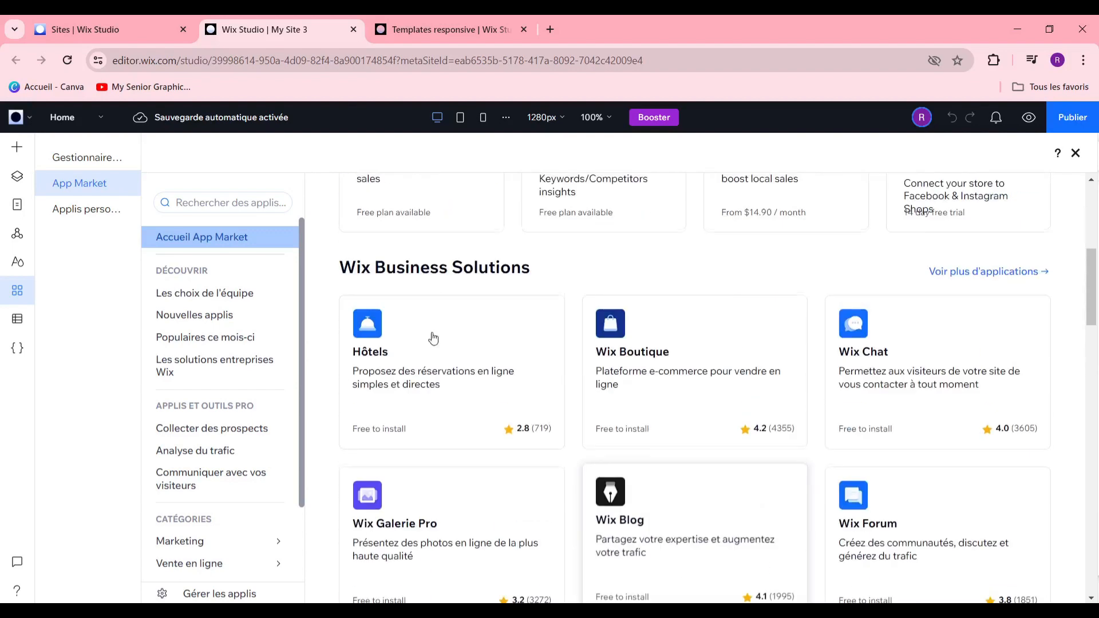
Look through the remaining App Market collections, from Team Picks to Social Apps, and its app categories
scroll(511, 393, "down", 4)
scroll(647, 400, "down", 4)
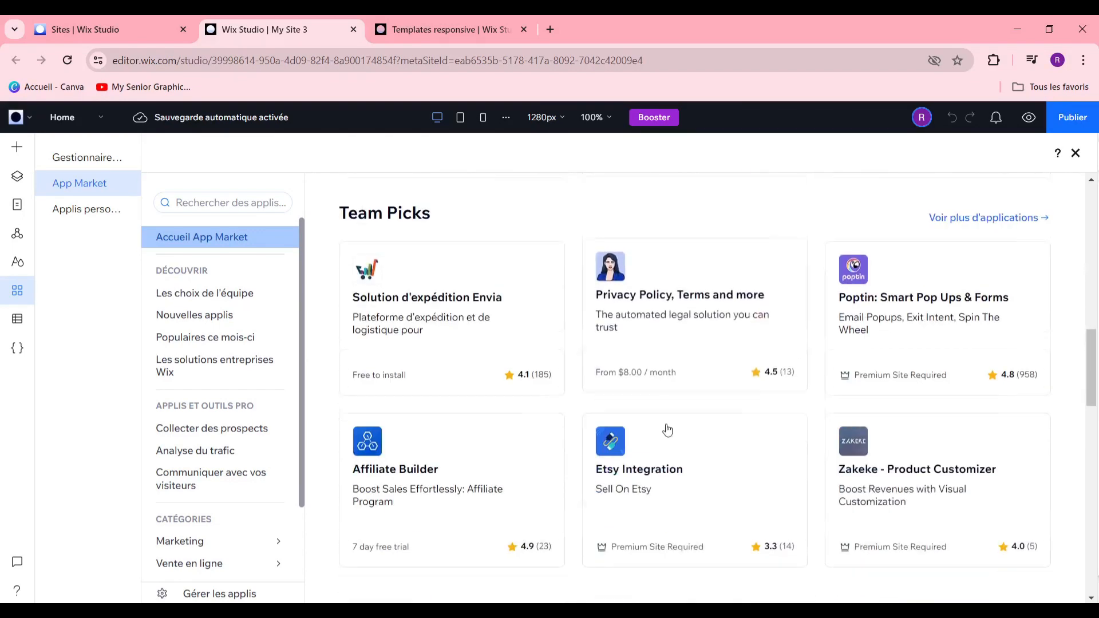
scroll(664, 432, "down", 3)
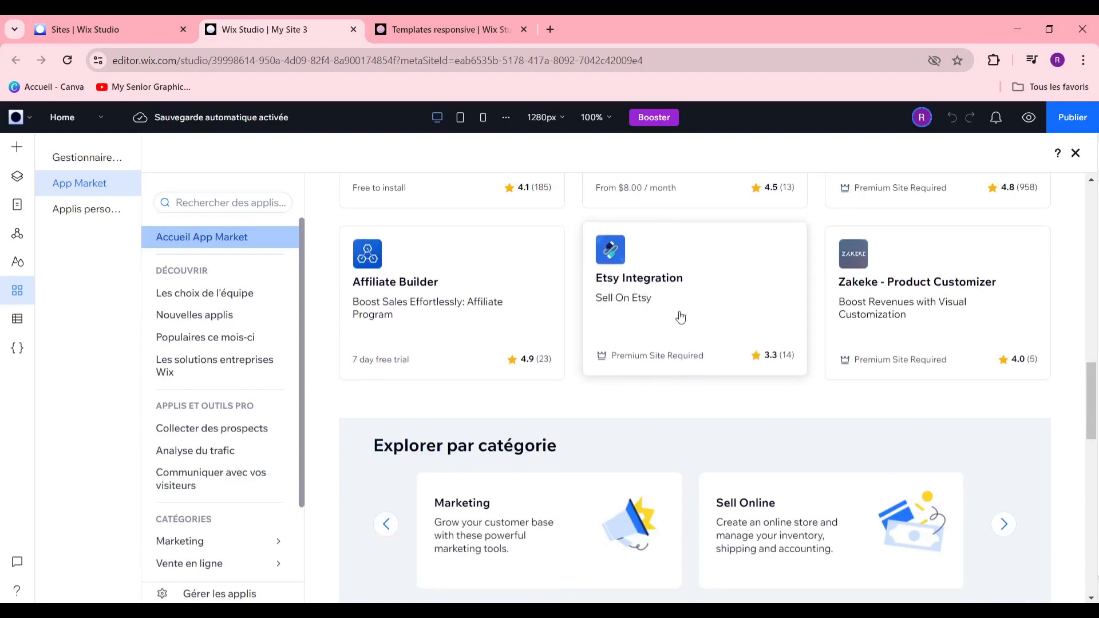
scroll(670, 320, "down", 1)
scroll(664, 326, "up", 2)
scroll(697, 400, "down", 2)
scroll(694, 401, "down", 8)
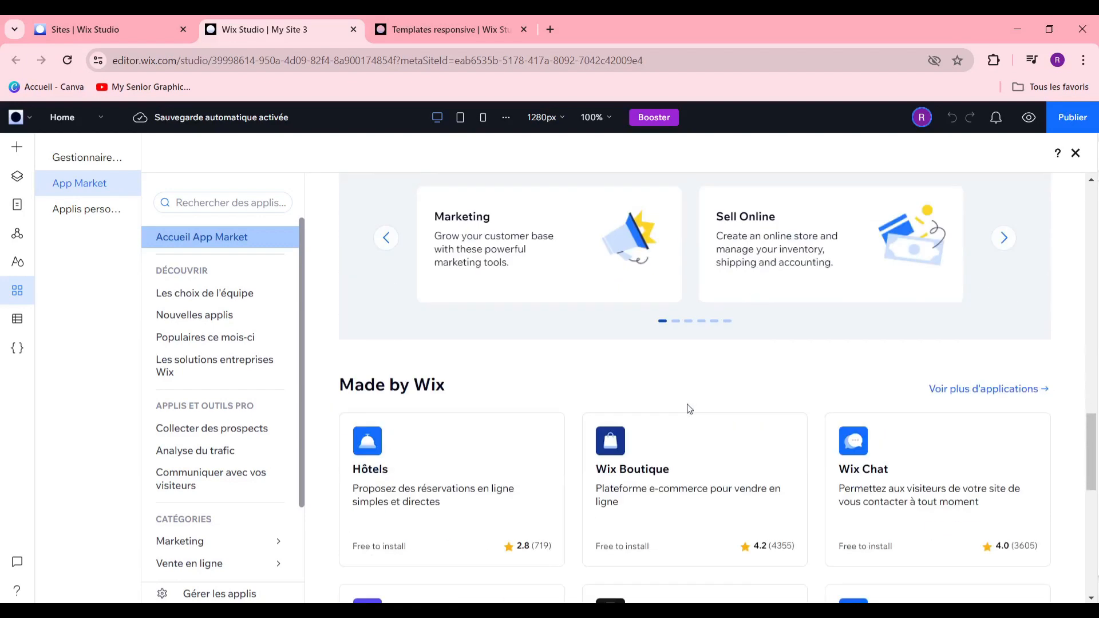
scroll(720, 421, "down", 5)
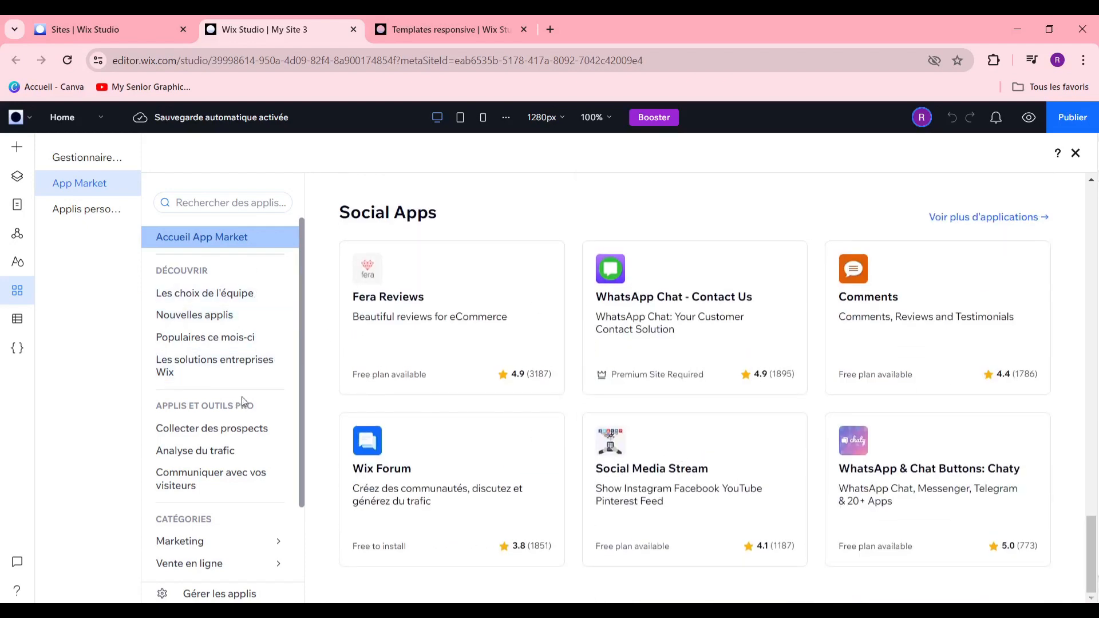
scroll(241, 401, "down", 2)
scroll(241, 400, "up", 2)
scroll(256, 524, "down", 2)
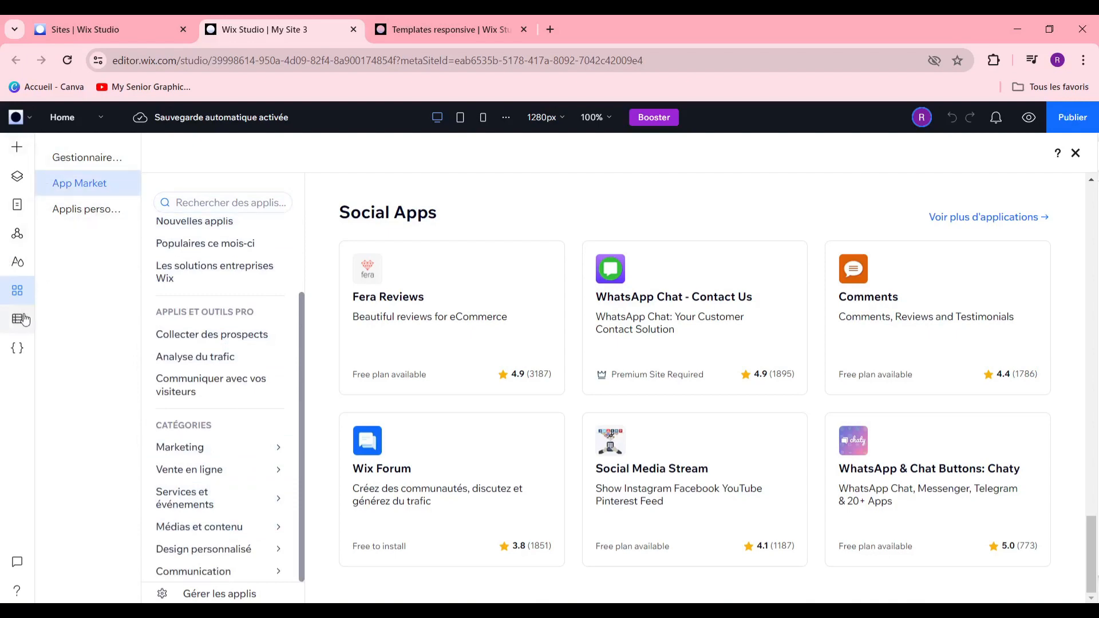
scroll(801, 372, "up", 10)
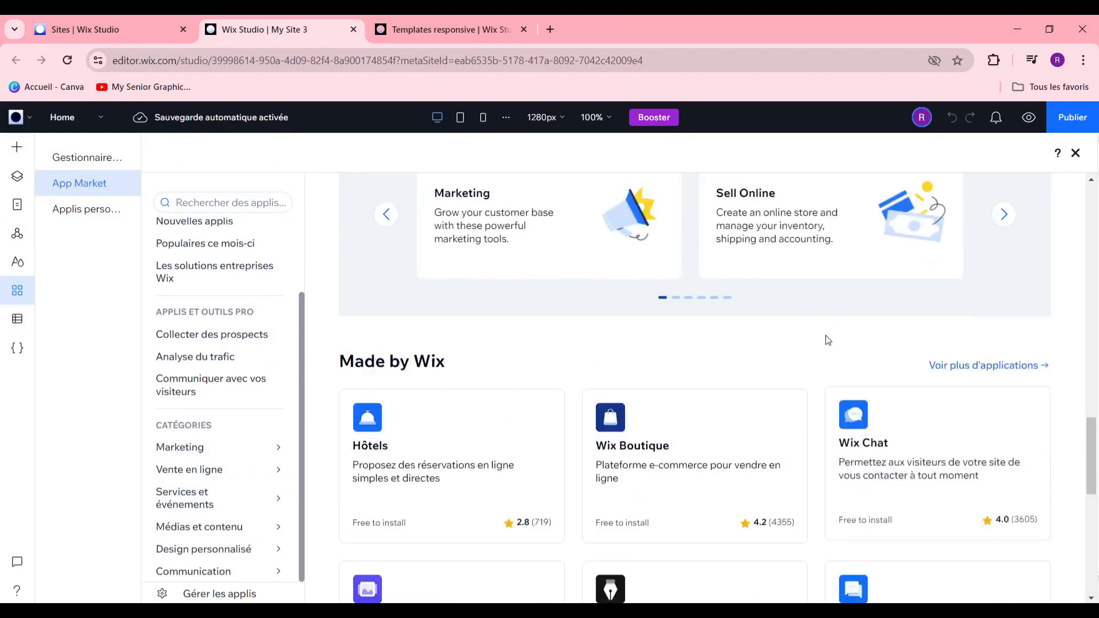
scroll(687, 372, "up", 15)
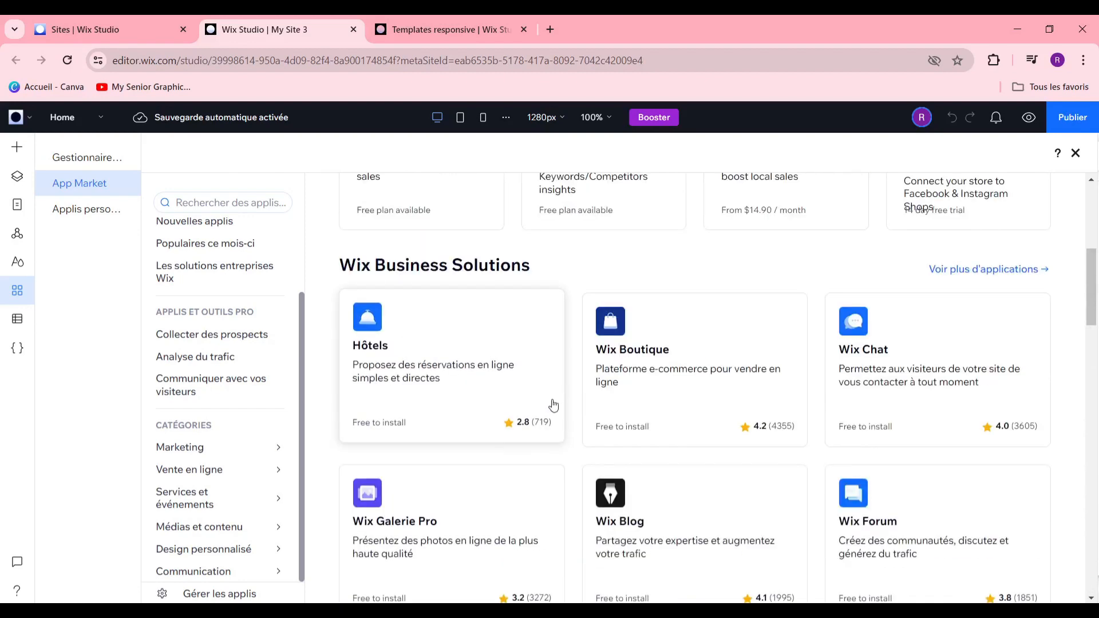
View the introductions to the CMS and to the site's Code tools
left_click(25, 309)
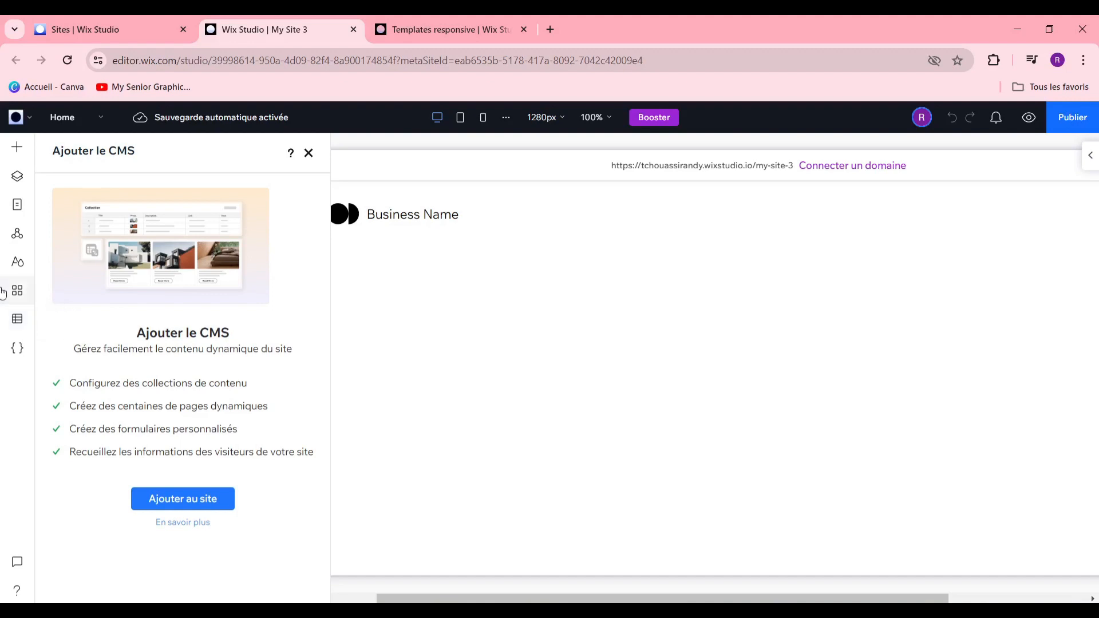
left_click(18, 349)
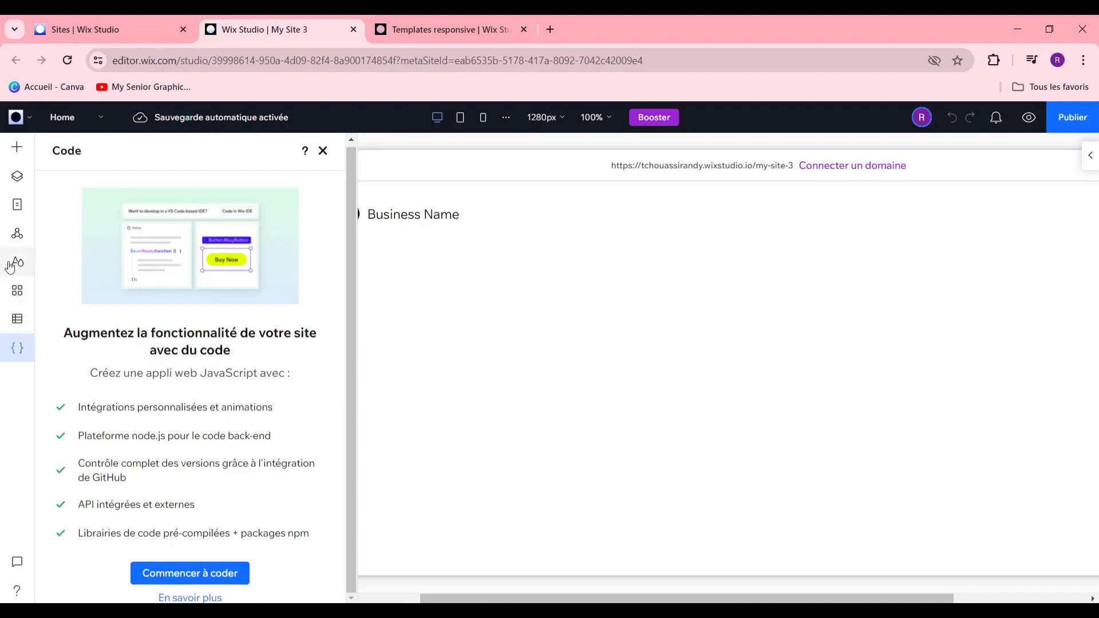
Leave the Code introduction and inspect the header, the empty section and the actions available for the header's Business Name stack
left_click(394, 240)
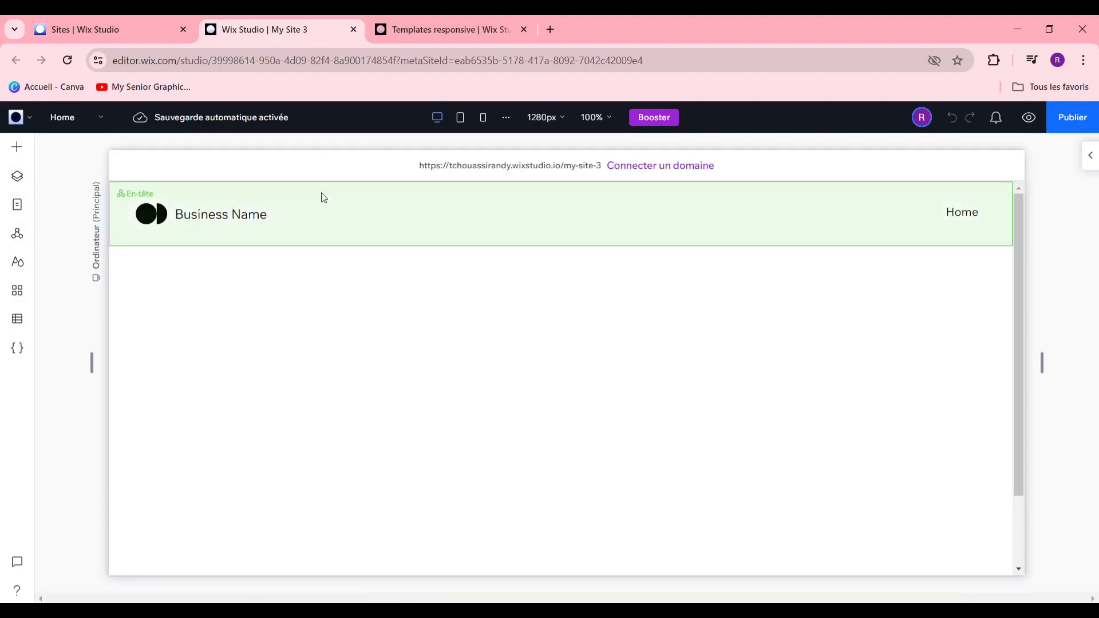
left_click(222, 217)
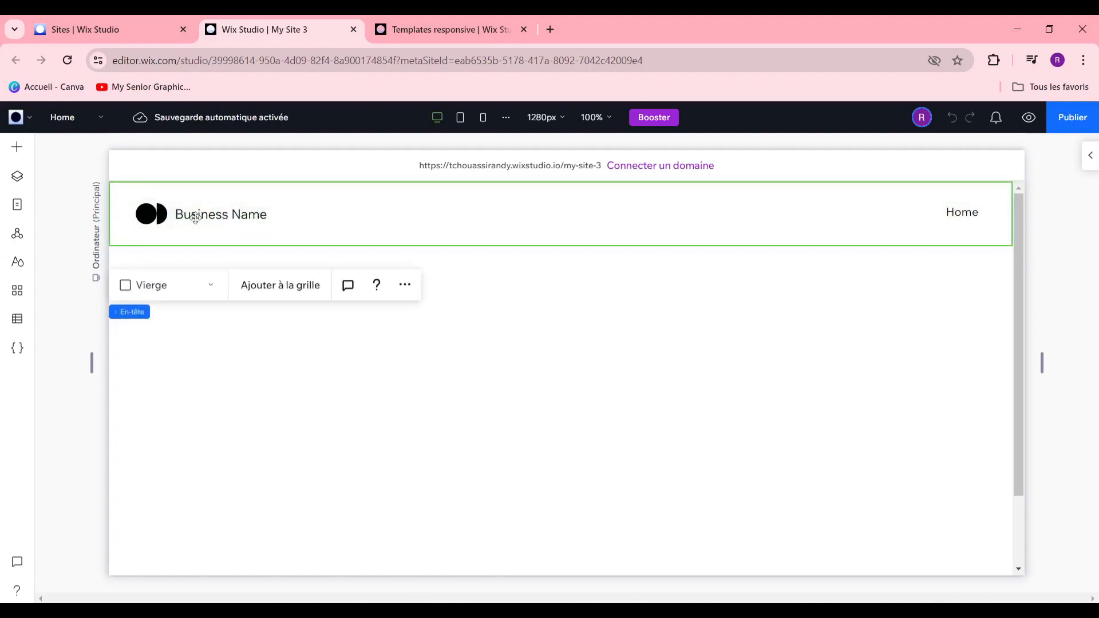
left_click(284, 420)
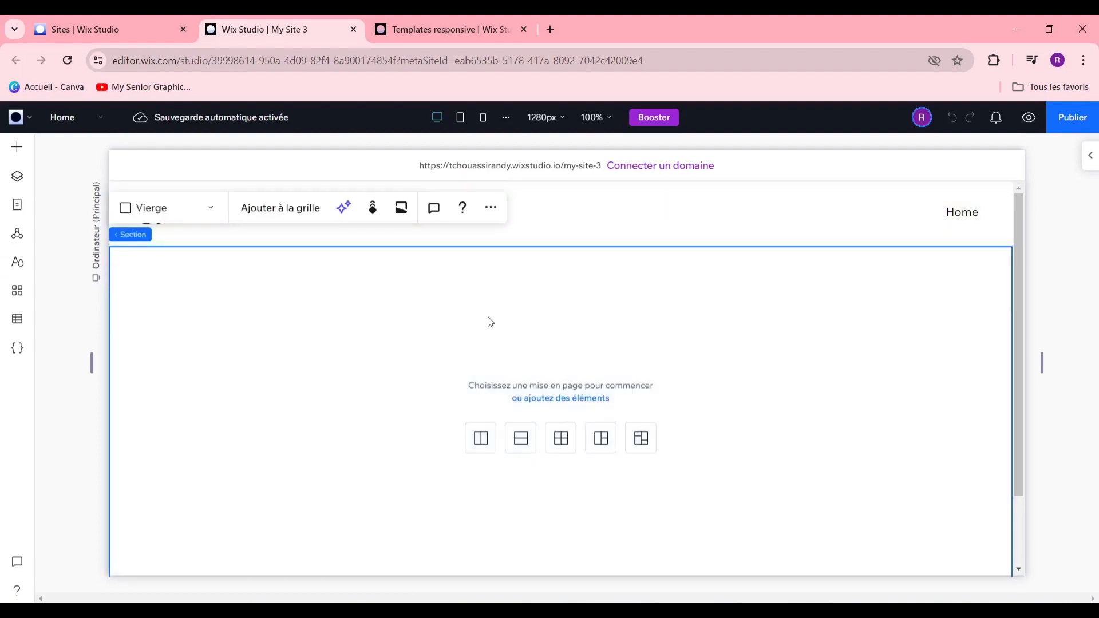
left_click(651, 198)
left_click(276, 449)
left_click(190, 235)
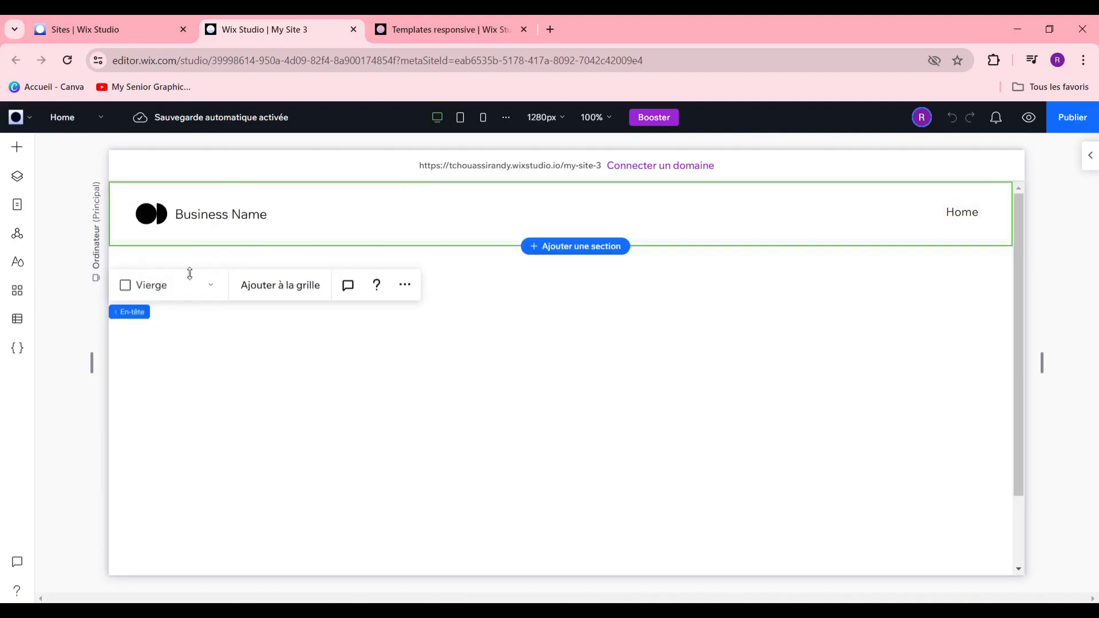
left_click(219, 218)
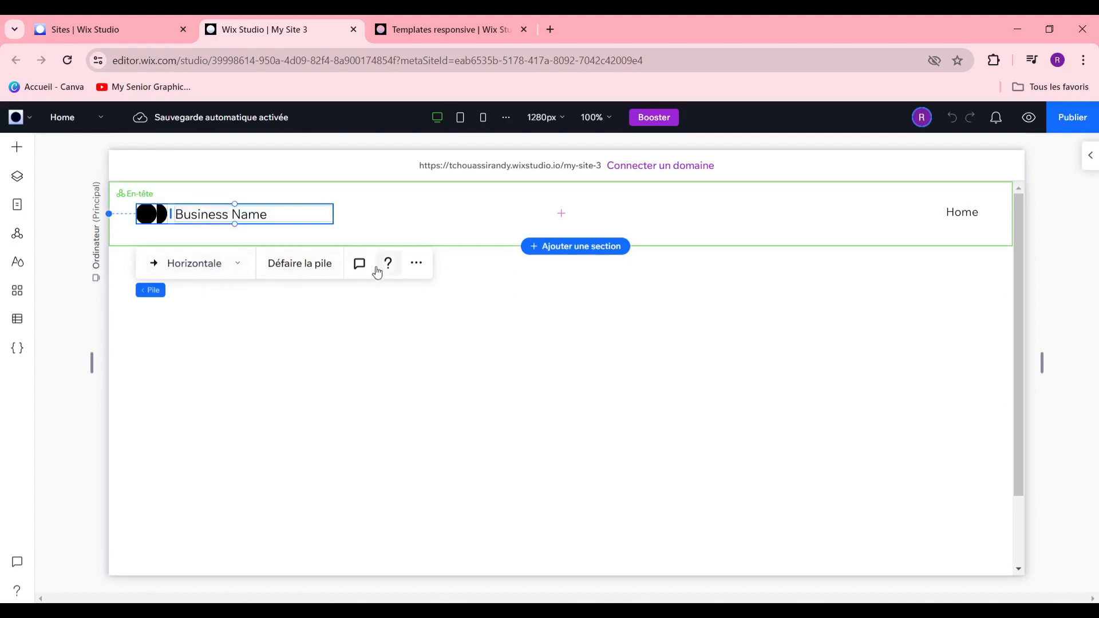
left_click(415, 262)
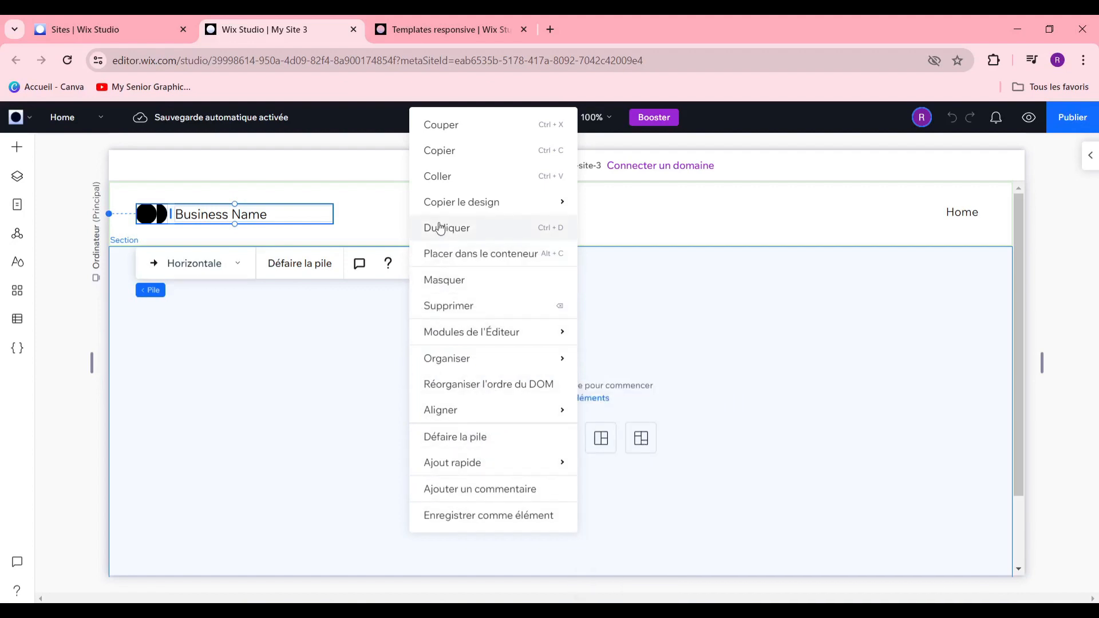
Replace the header's Business Name text with RNDSFOODY
left_click(251, 214)
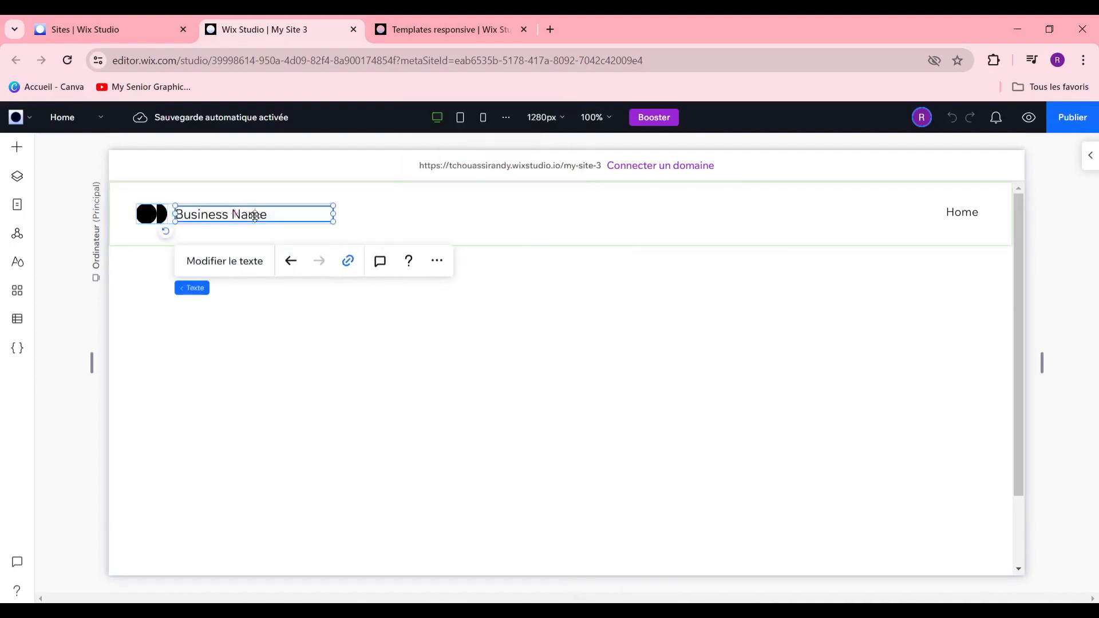
double_click(199, 216)
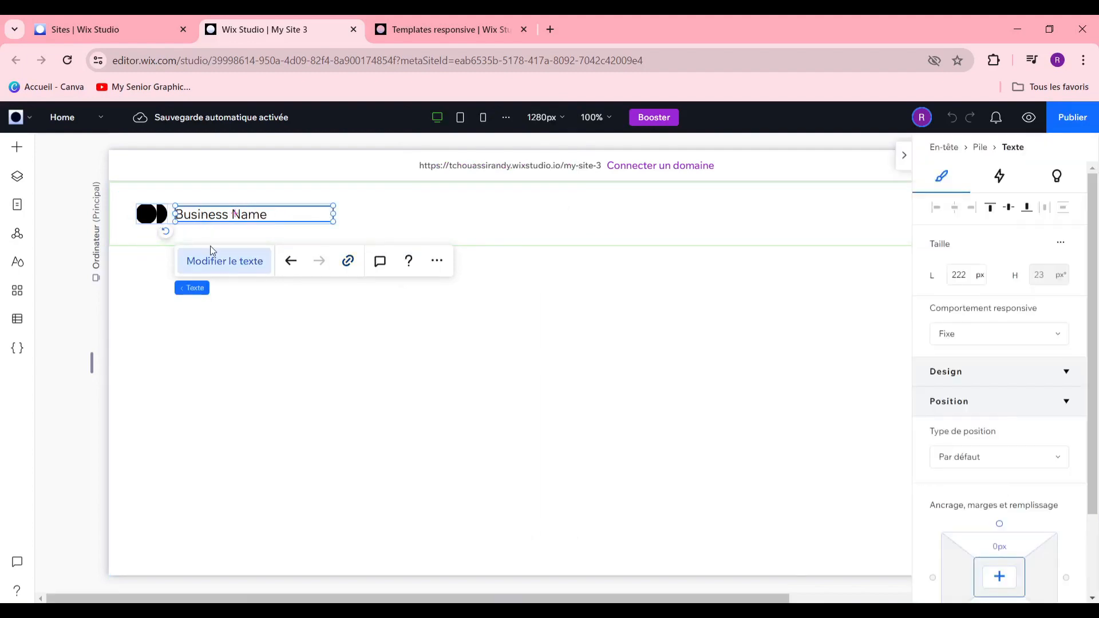
left_click(209, 215)
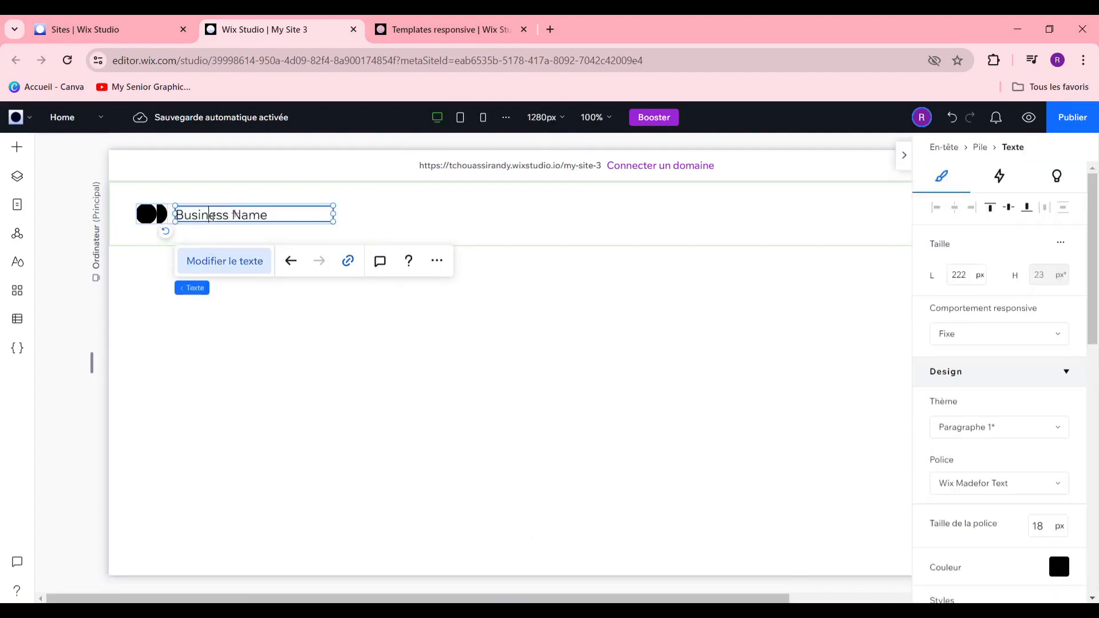
triple_click(246, 213)
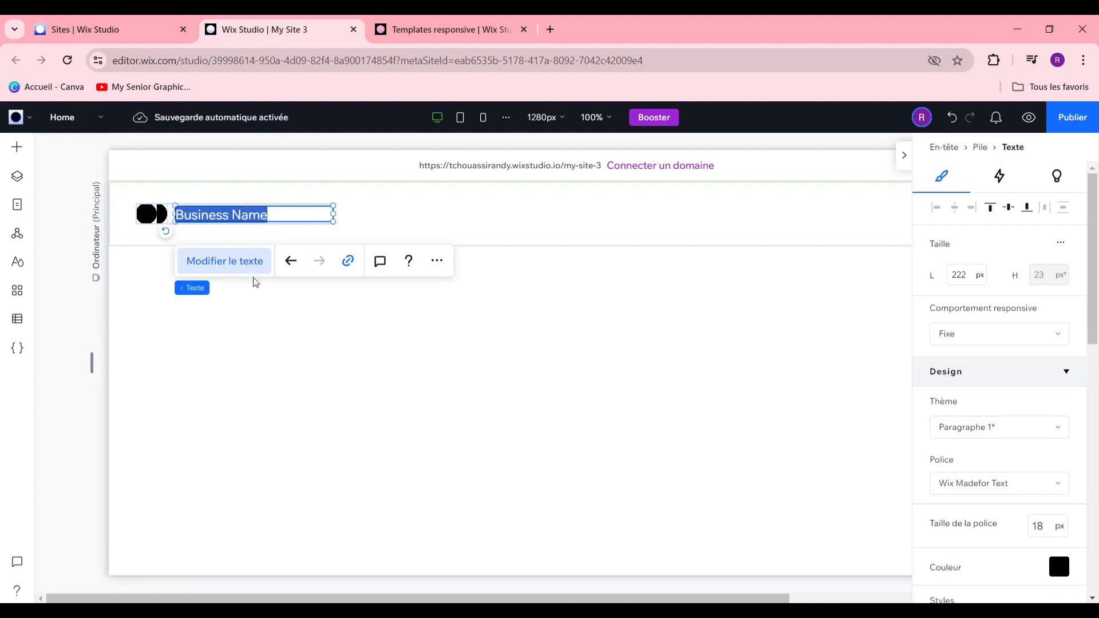
key("BackSpace")
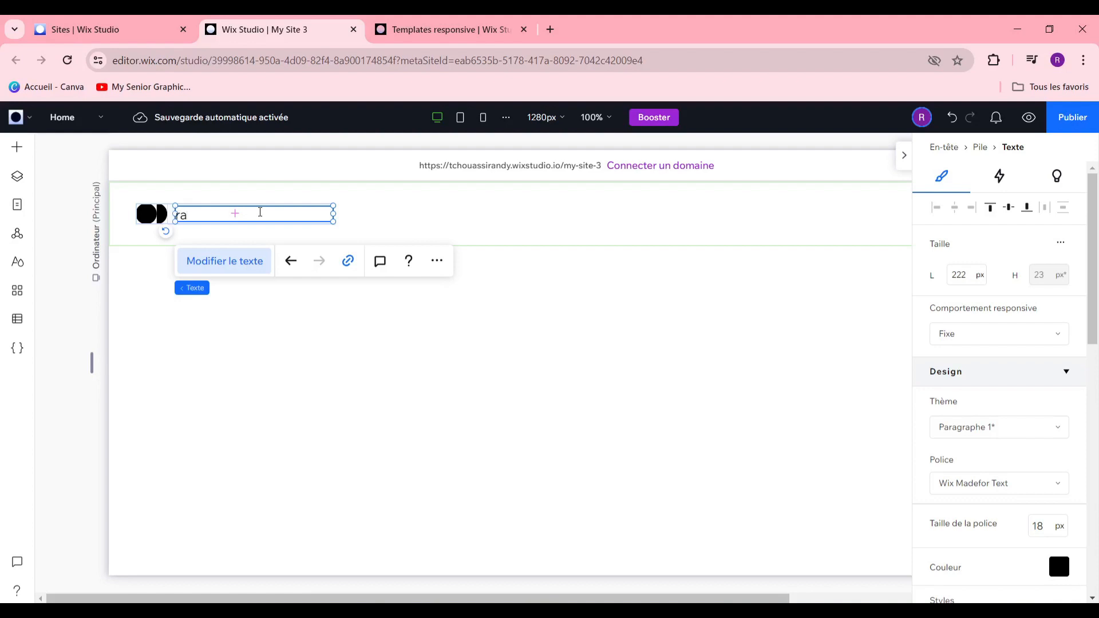
key("ctrl+z")
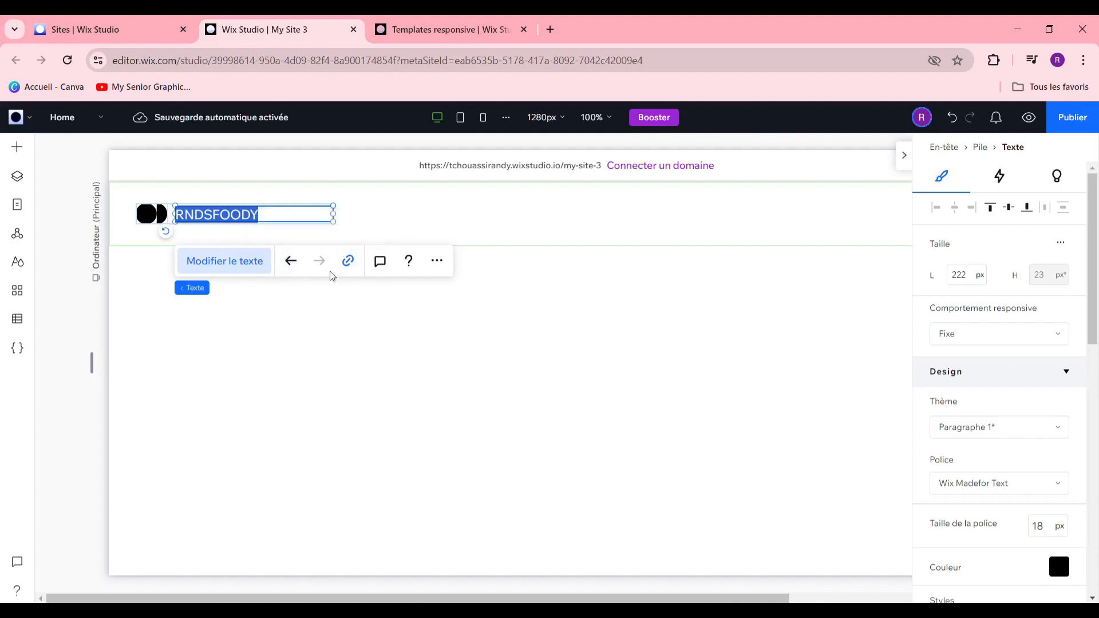
Delete the vector logo beside the RNDSFOODY text in the header
left_click(153, 214)
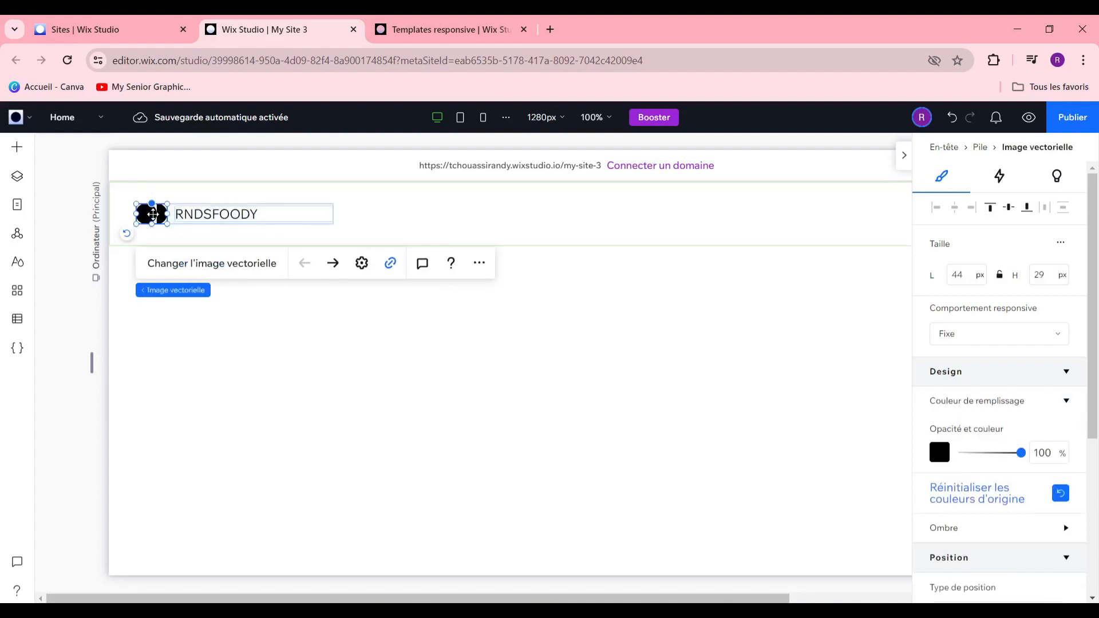
key("Delete")
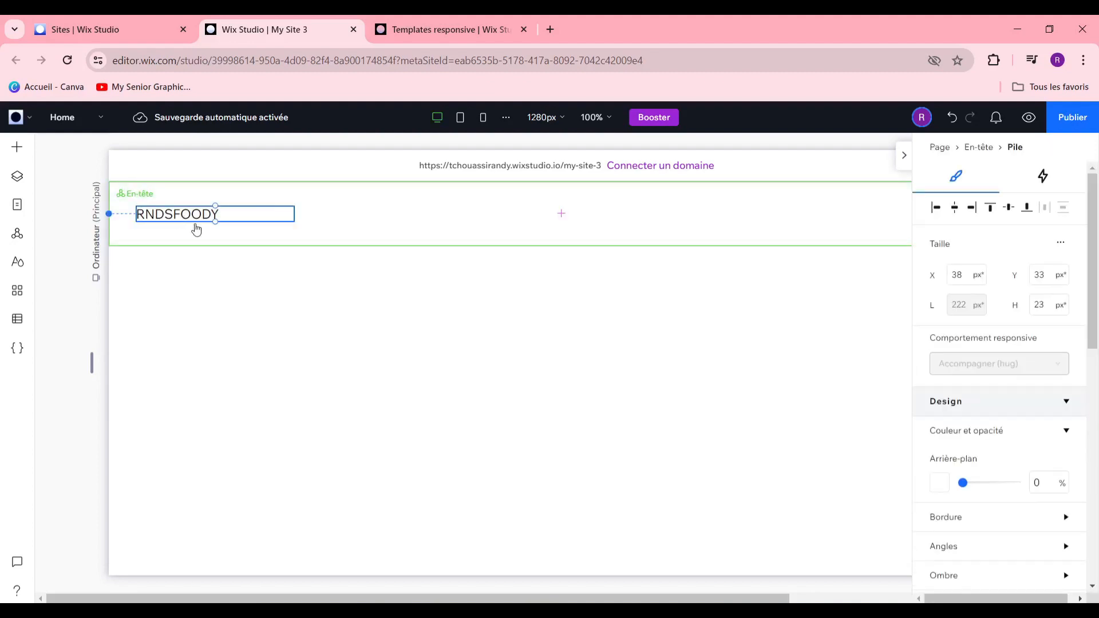
left_click(196, 229)
Select the whole RNDSFOODY text for editing and look through its size, font, alignment and spacing settings
left_click(198, 214)
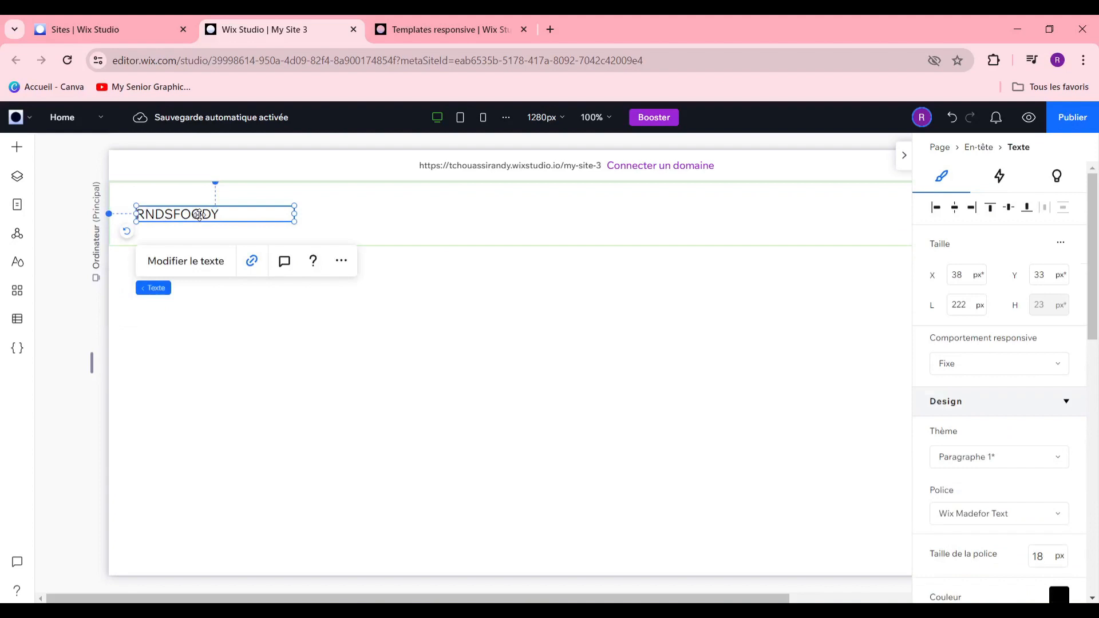
double_click(199, 214)
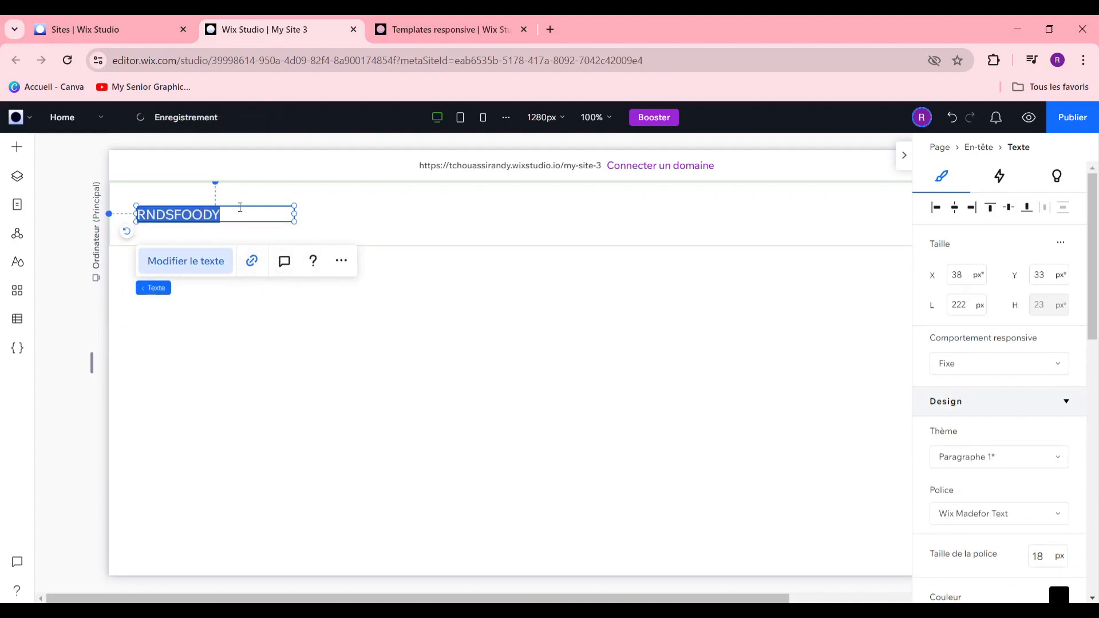
scroll(1023, 385, "down", 6)
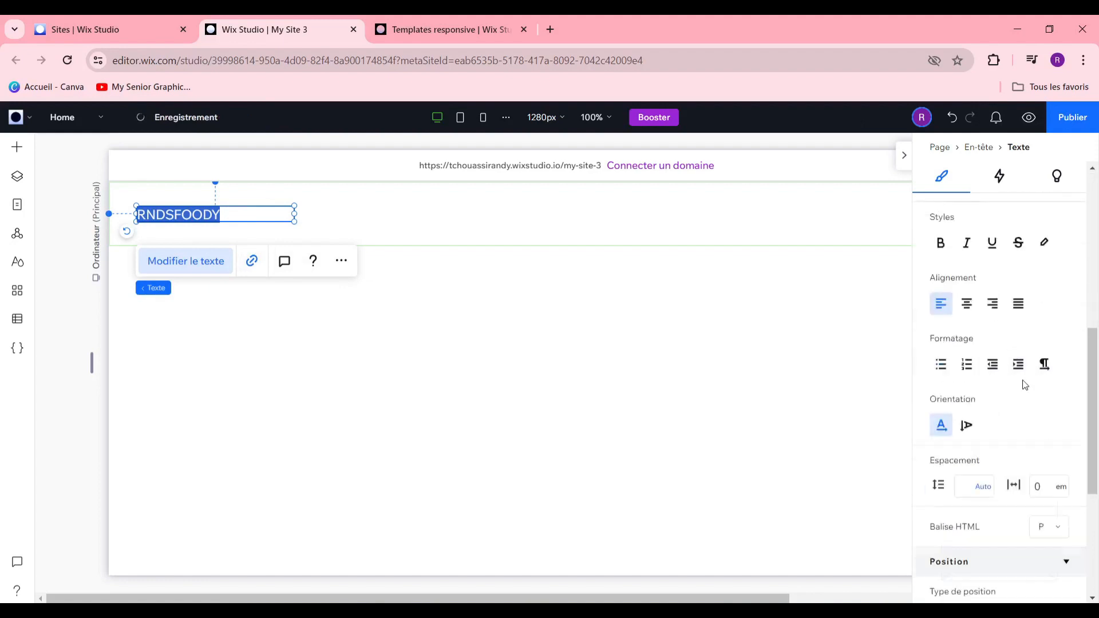
scroll(1030, 369, "up", 4)
scroll(1030, 370, "up", 2)
scroll(1047, 378, "down", 5)
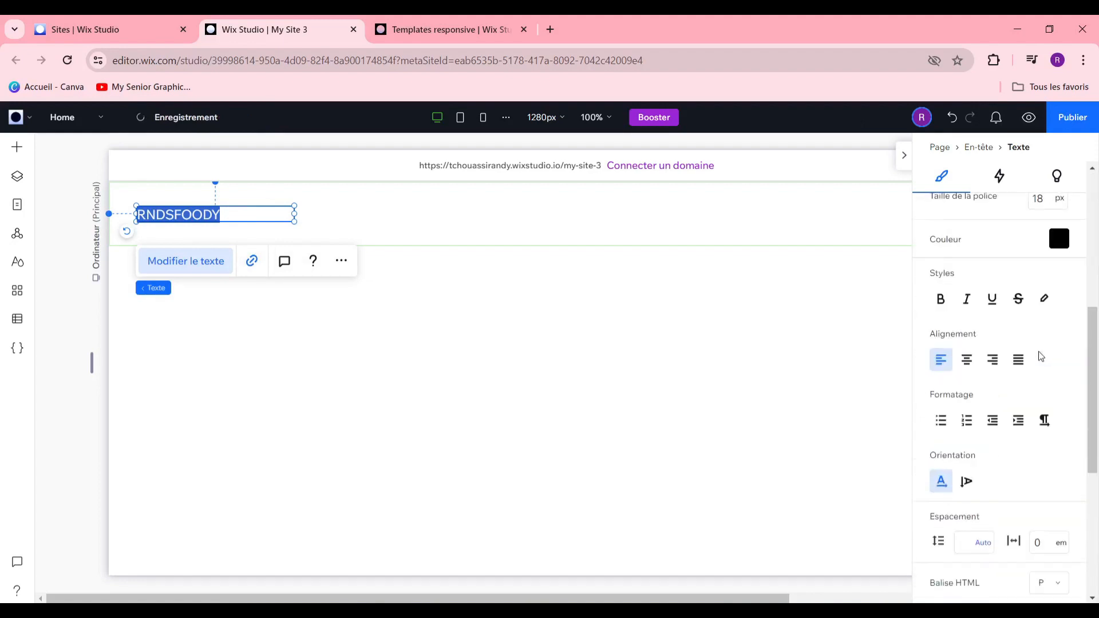
scroll(1048, 384, "up", 5)
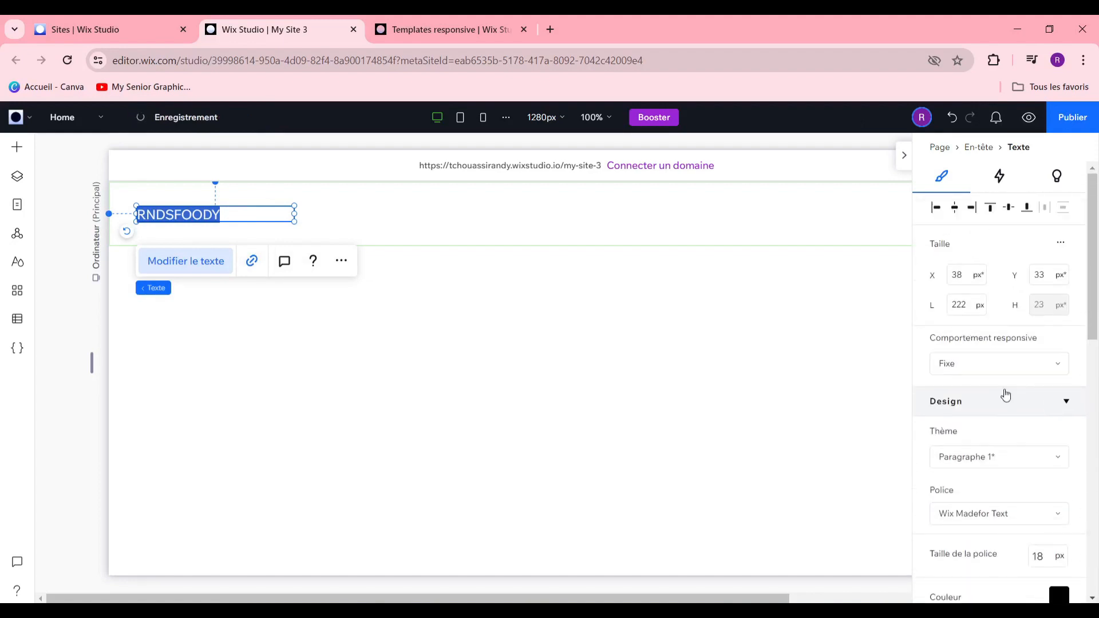
View the responsive behaviour options for the RNDSFOODY text without choosing another one
left_click(1010, 422)
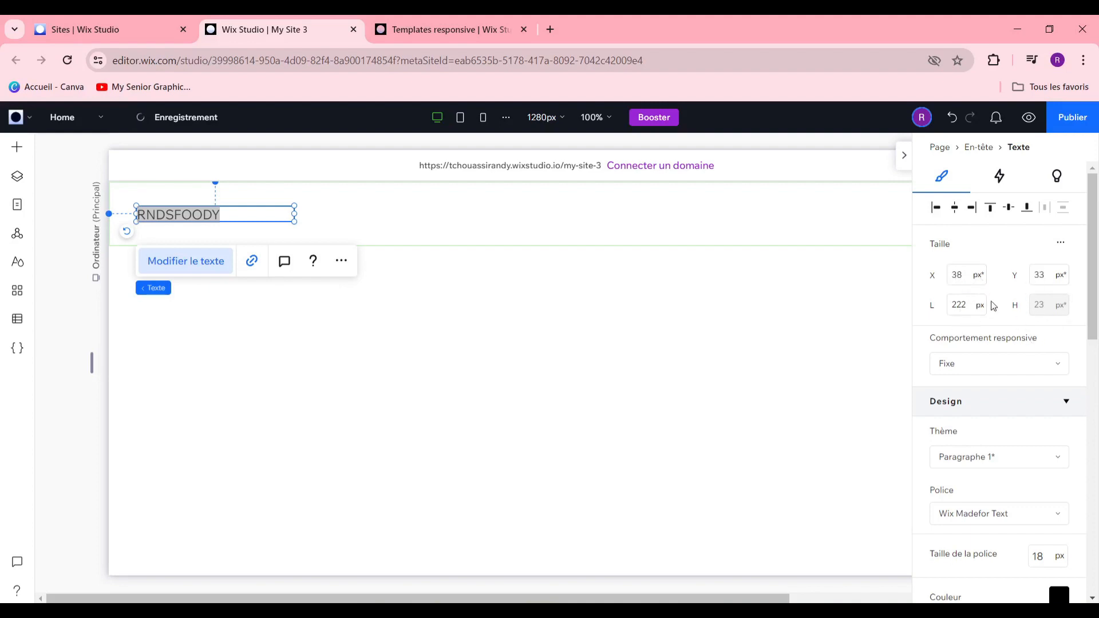
left_click(1010, 363)
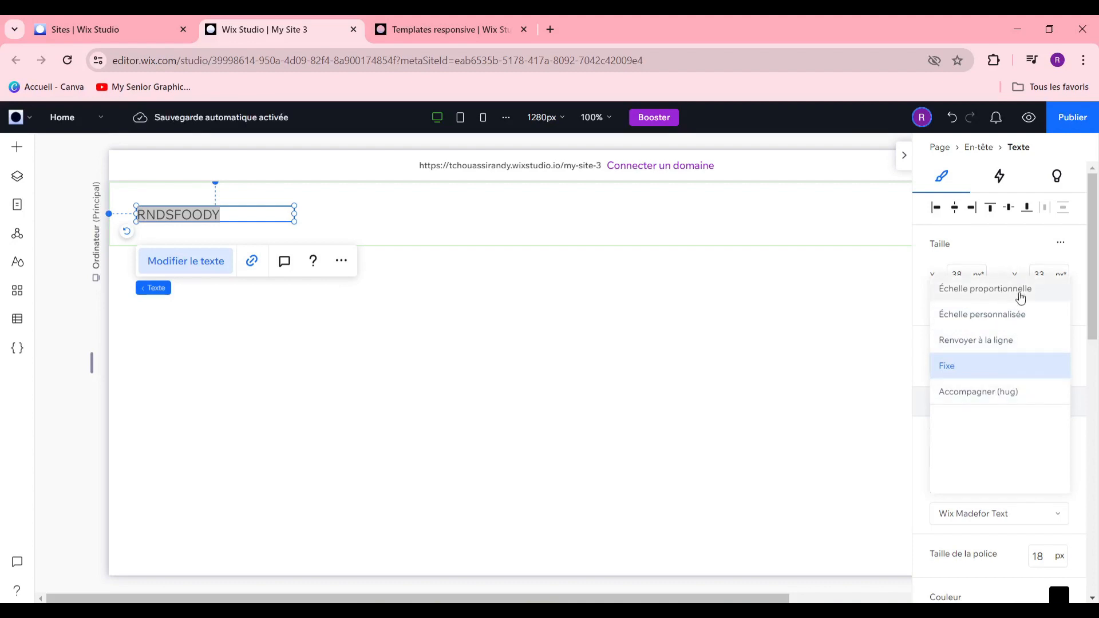
left_click(1020, 246)
Apply the Titre 6 text theme to the RNDSFOODY text
scroll(961, 313, "down", 4)
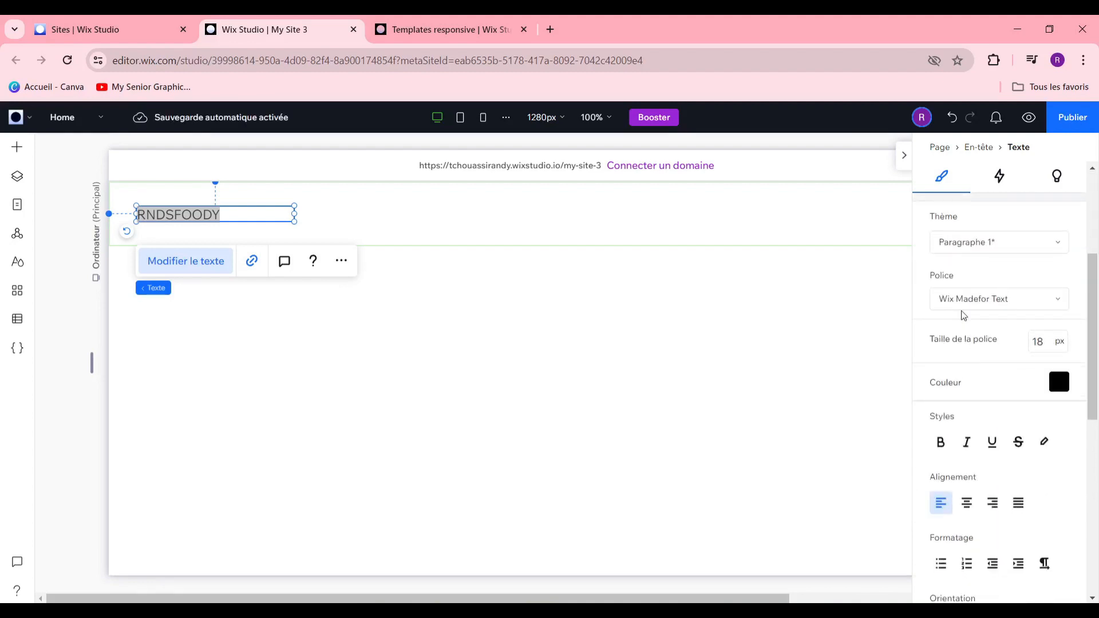
scroll(1013, 280, "up", 1)
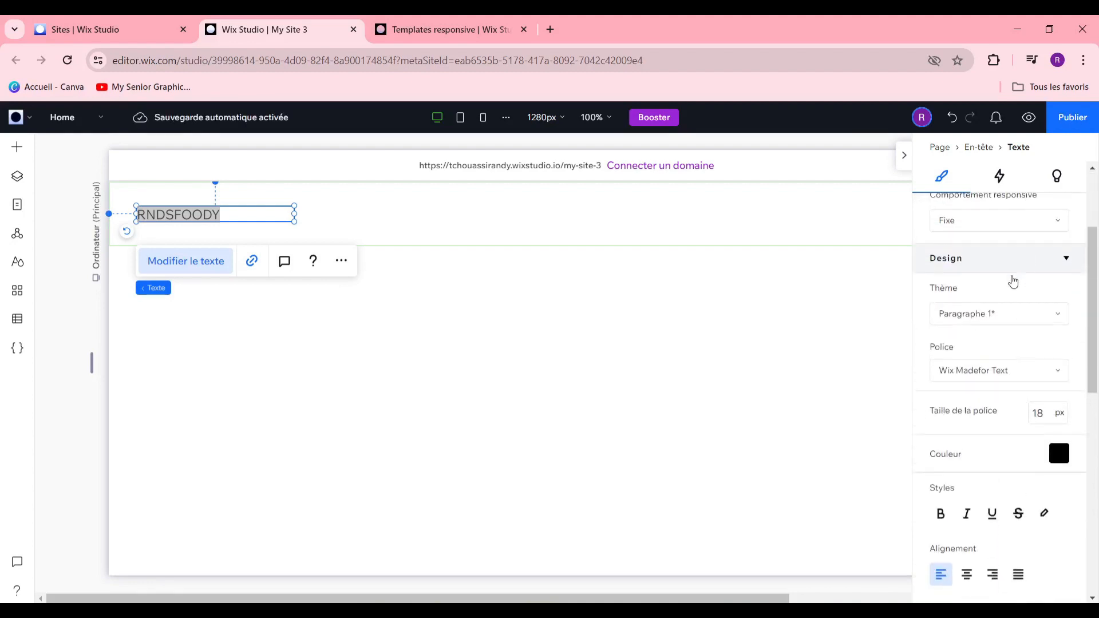
left_click(1035, 323)
left_click(972, 164)
left_click(1006, 324)
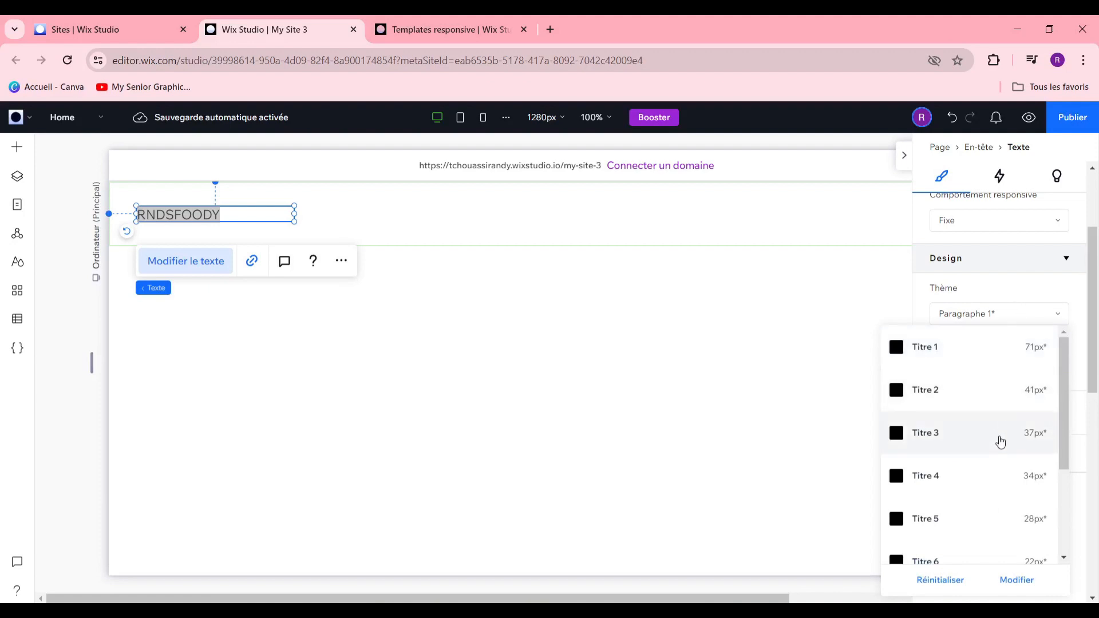
scroll(1001, 441, "down", 2)
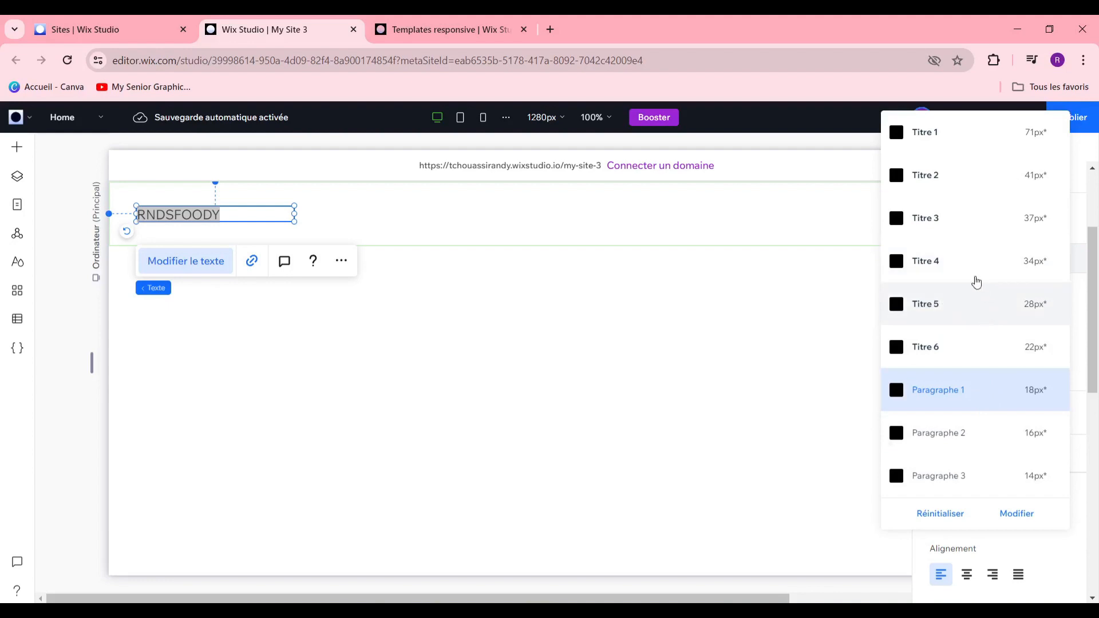
key("Escape")
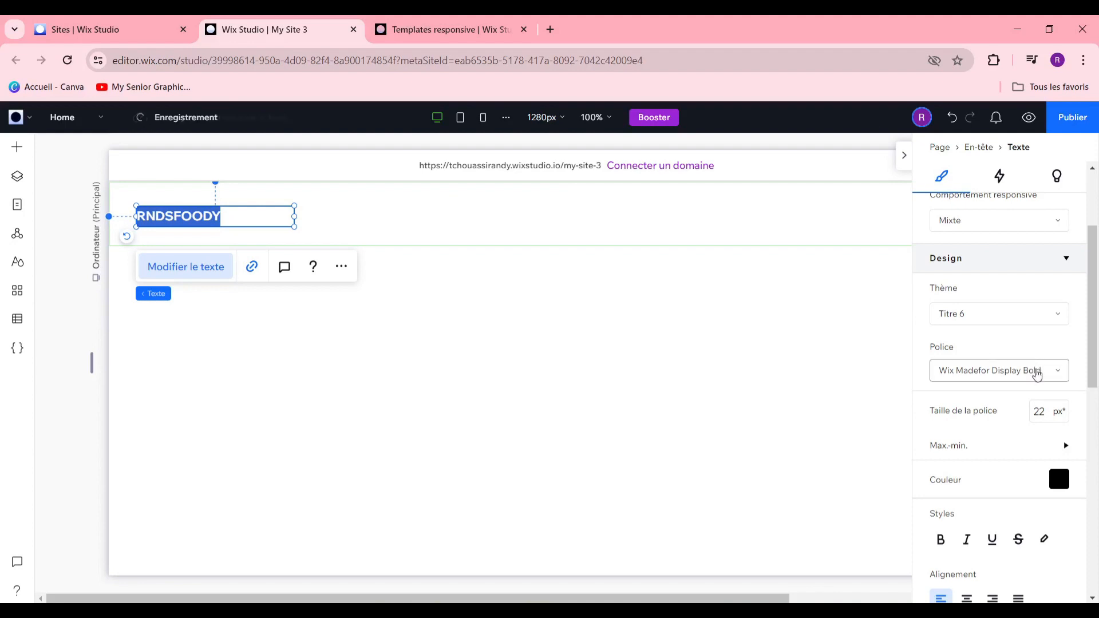
Browse the available fonts and set the RNDSFOODY text's font to Kepler
left_click(1037, 373)
scroll(1002, 420, "down", 1)
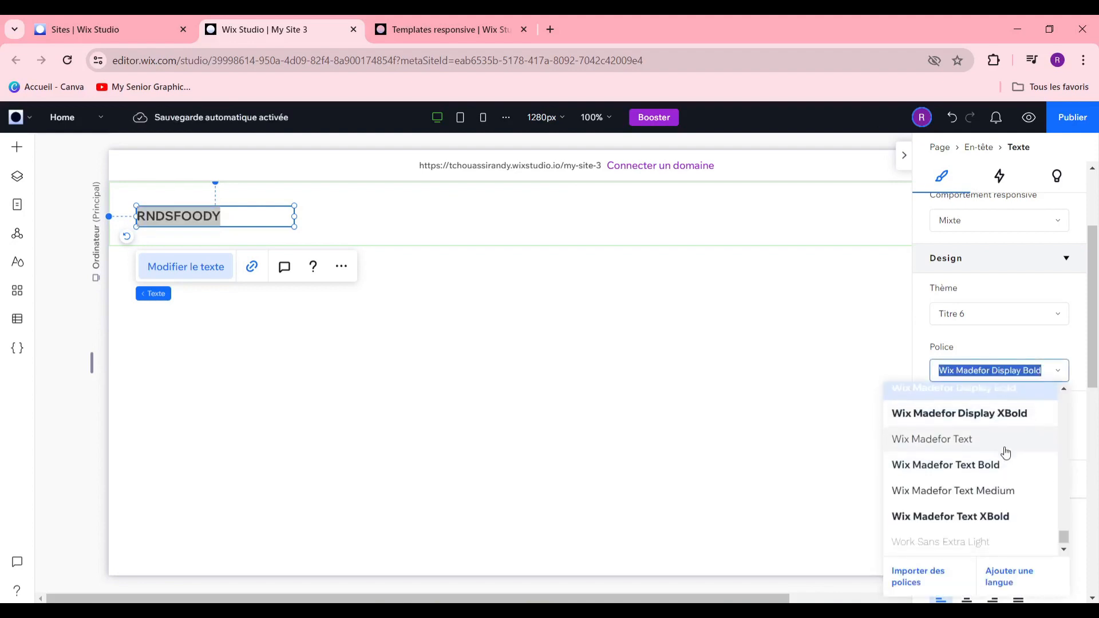
scroll(1005, 421, "up", 15)
scroll(1005, 423, "up", 20)
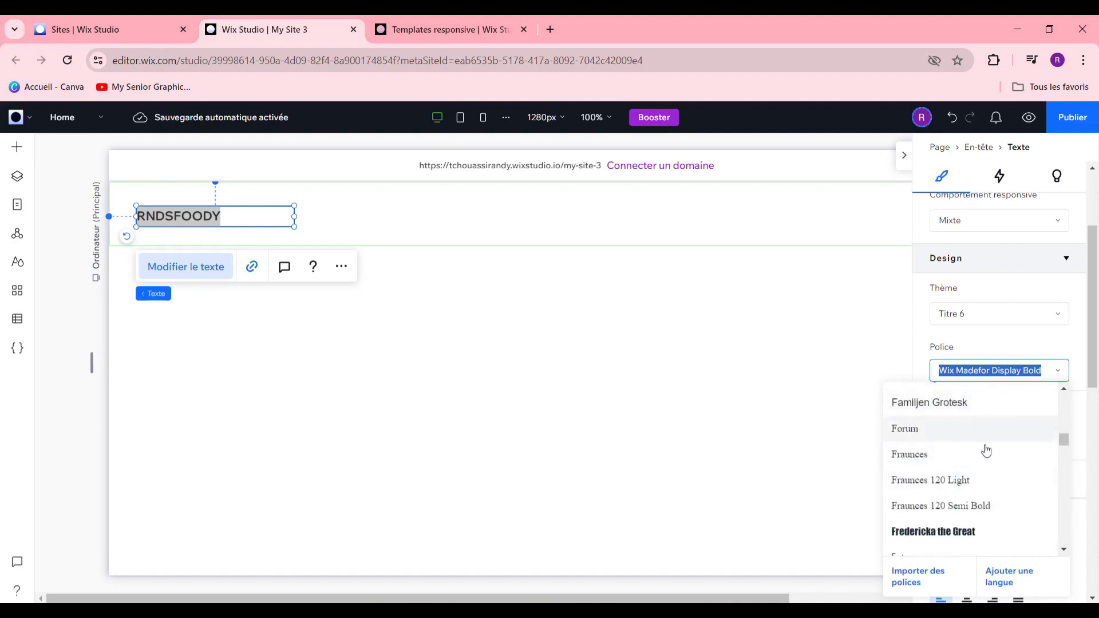
scroll(986, 452, "down", 4)
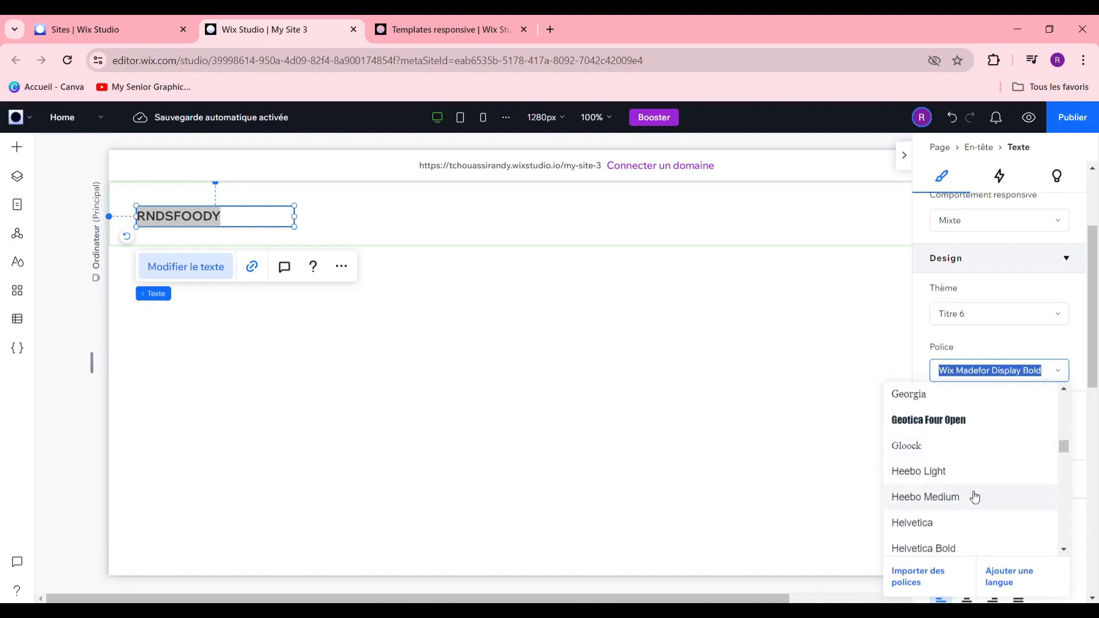
scroll(961, 510, "down", 3)
scroll(960, 509, "down", 5)
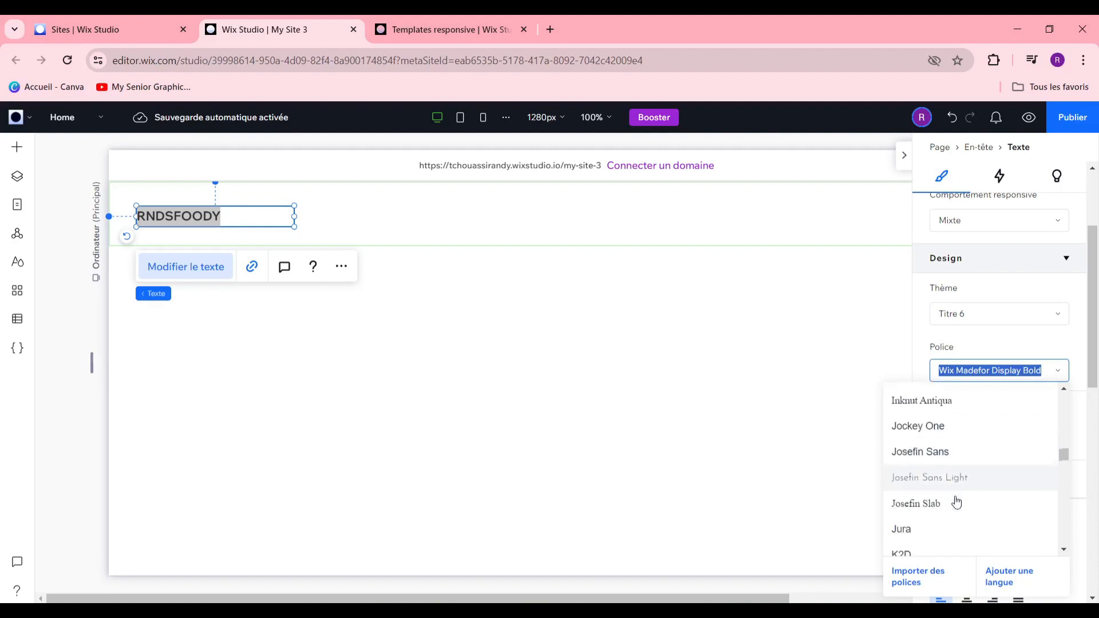
scroll(957, 460, "down", 4)
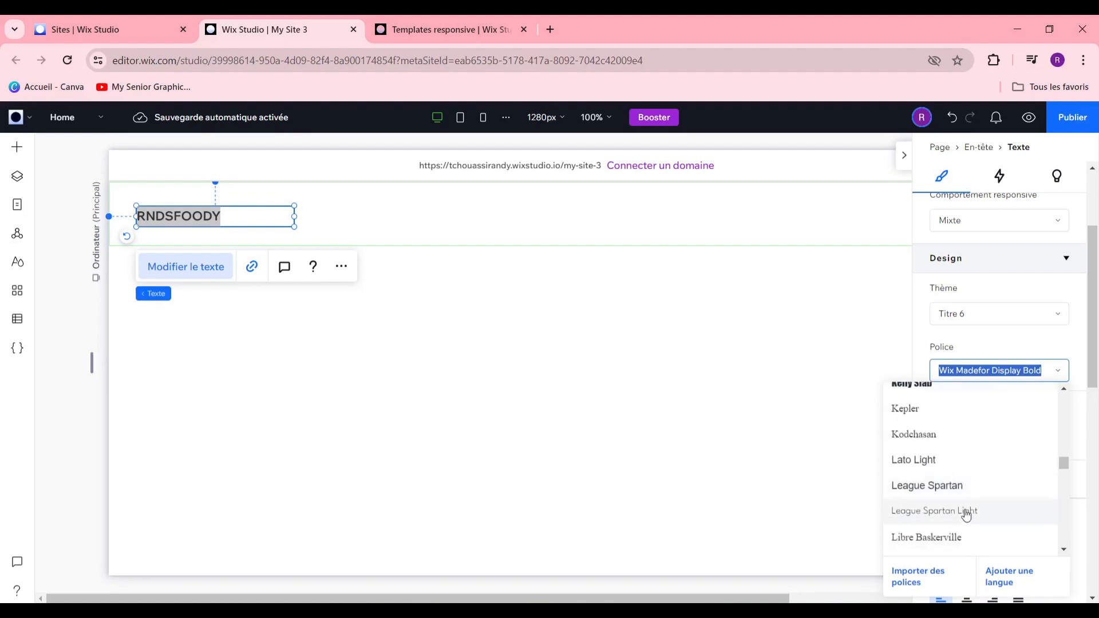
key("Escape")
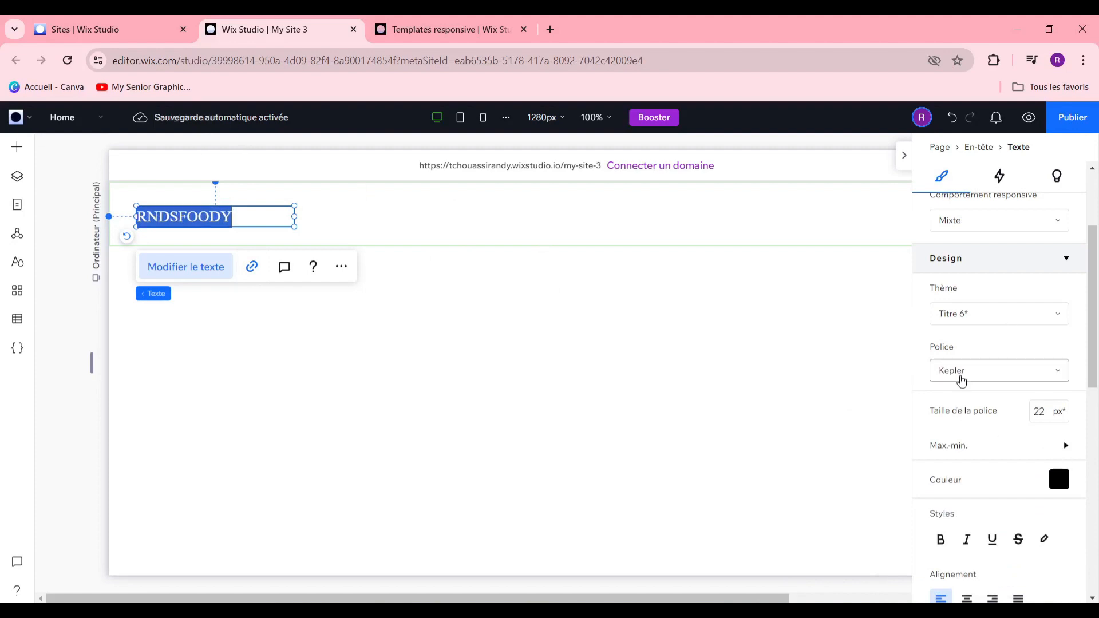
Set the RNDSFOODY text's font size to 29 px
scroll(984, 401, "down", 1)
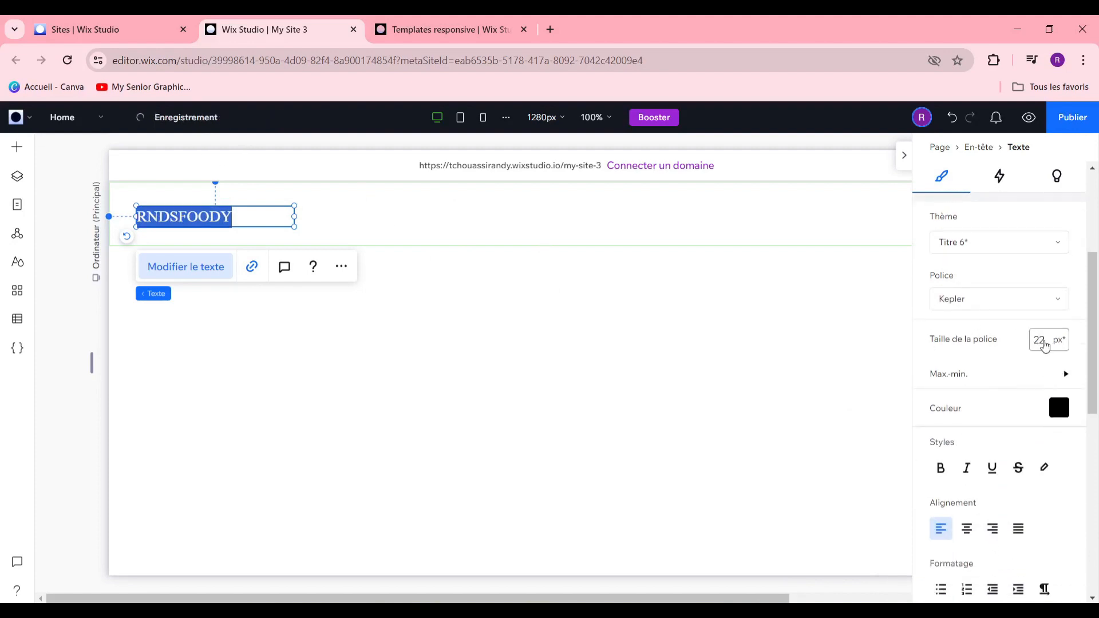
left_click(1045, 343)
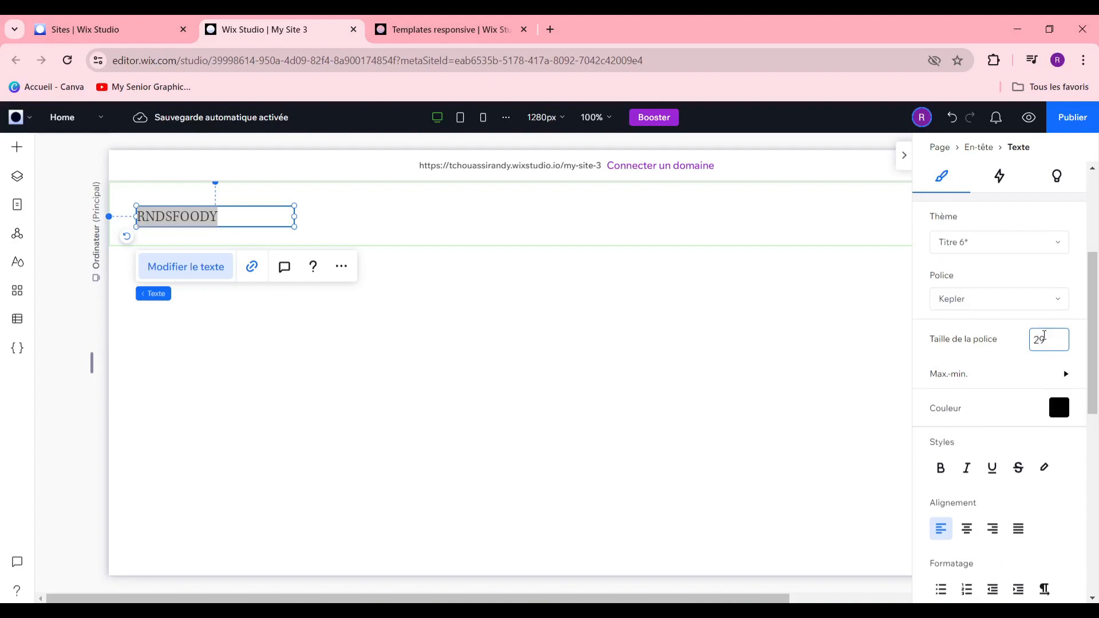
type("29")
key("Return")
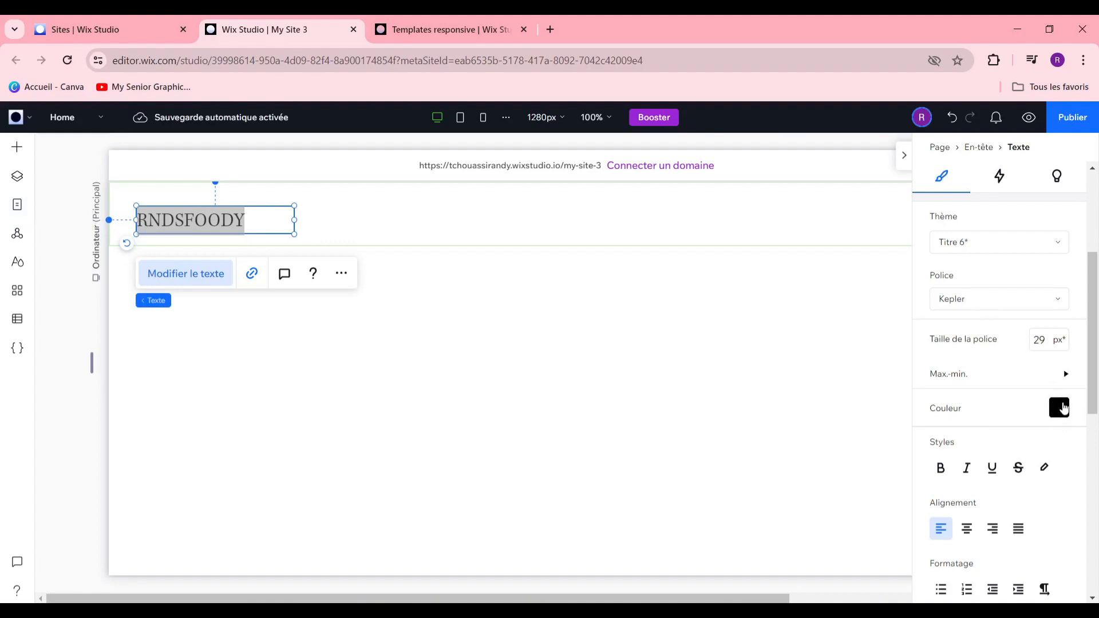
View the RNDSFOODY text's colour palette without changing the colour, and make the text bold
left_click(1060, 408)
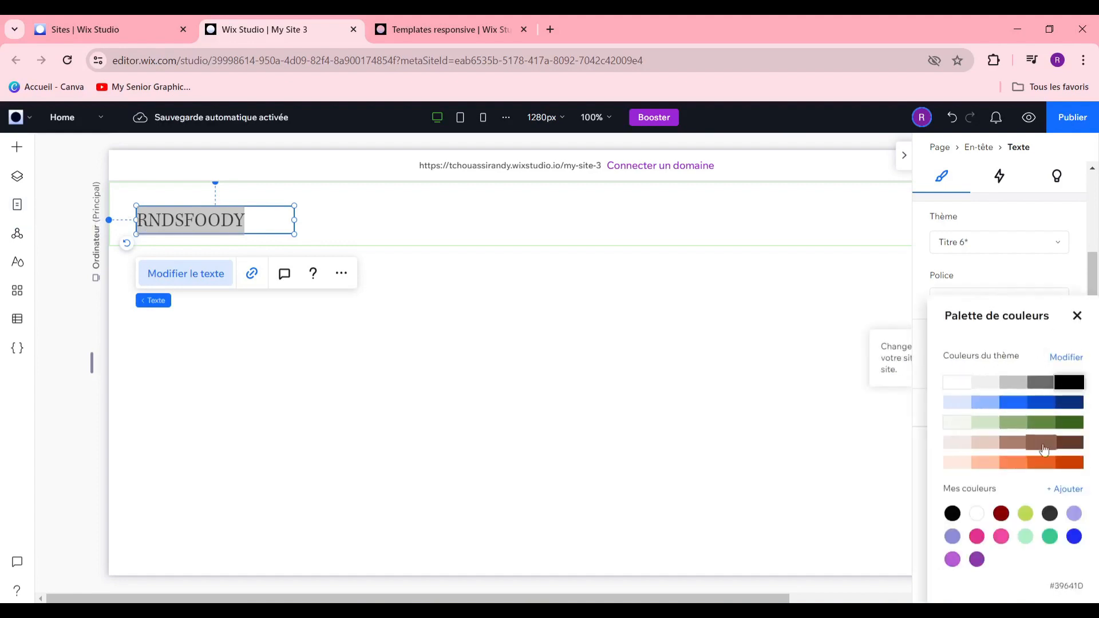
left_click(1078, 317)
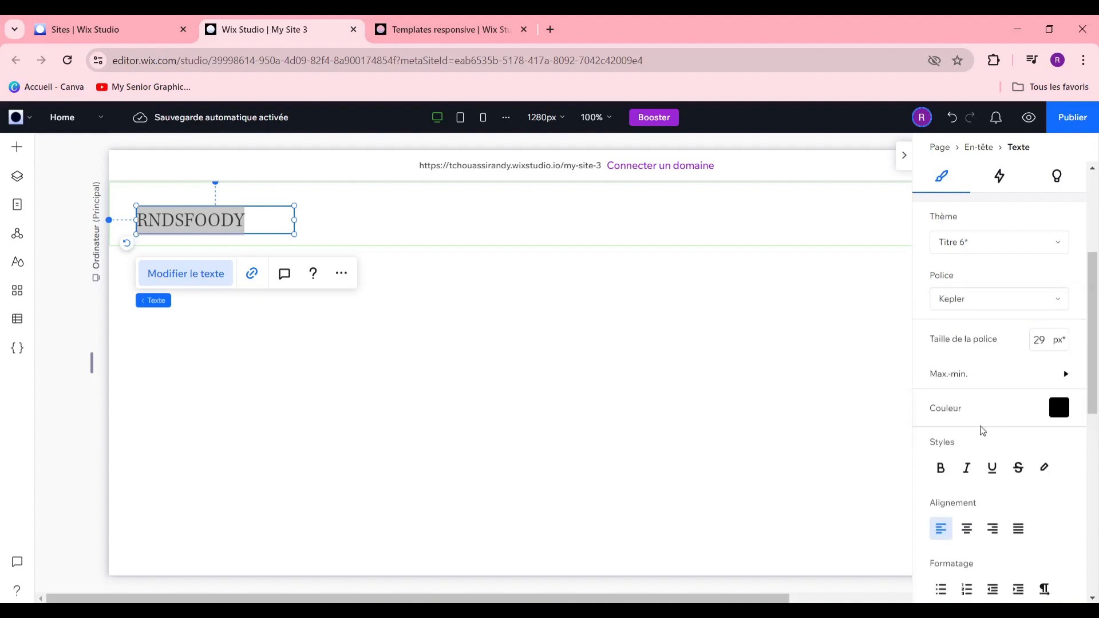
scroll(1009, 456, "down", 3)
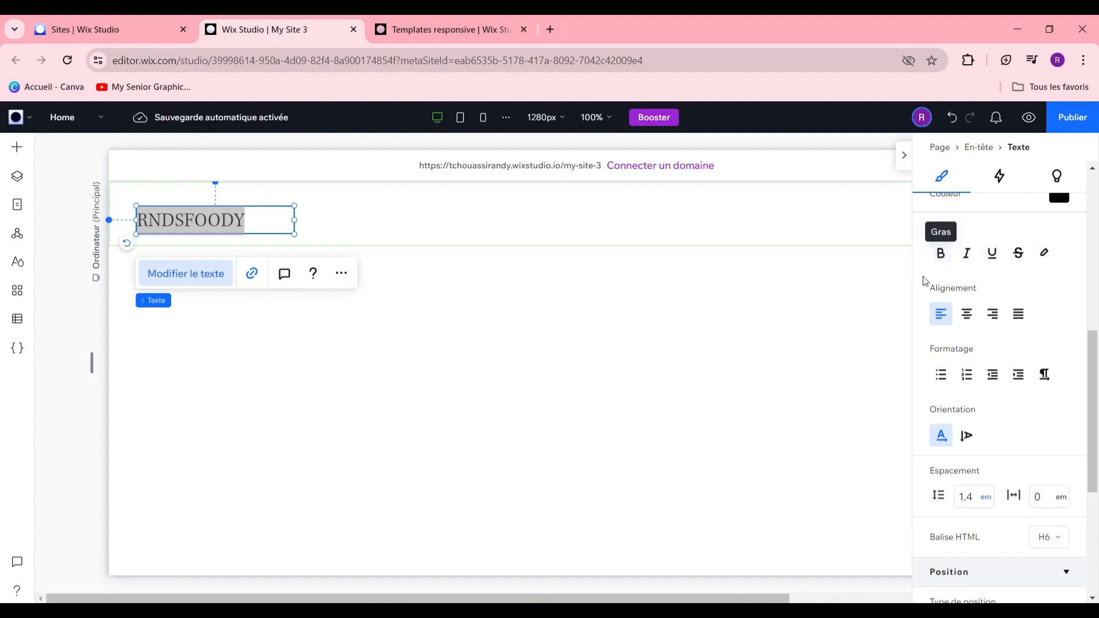
left_click(940, 255)
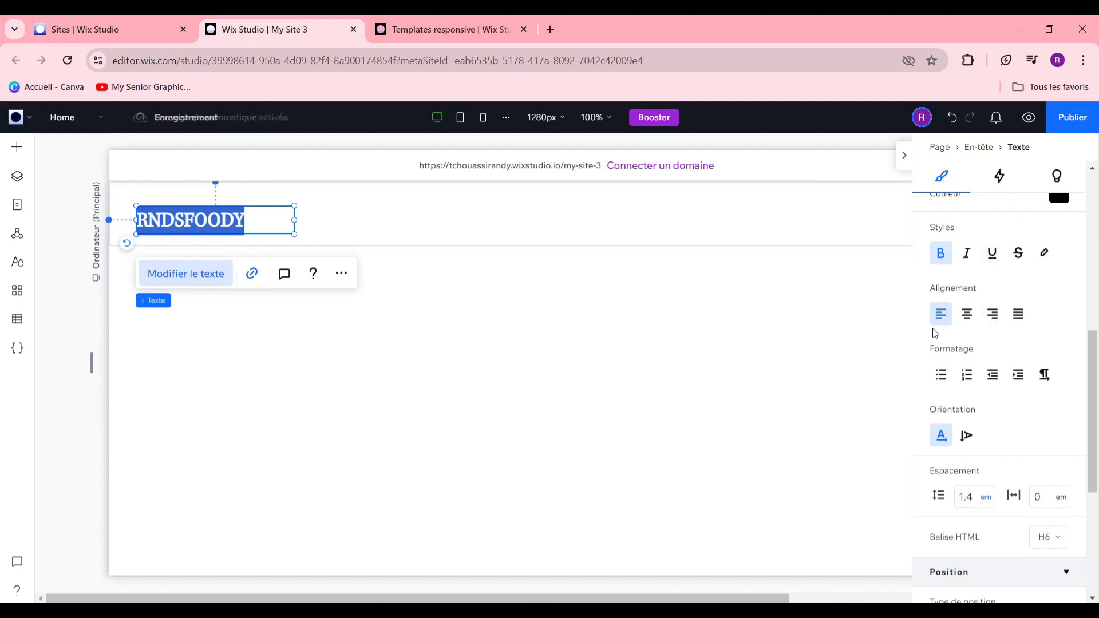
Try centred and right alignment on the RNDSFOODY text, and set its alignment to justified
left_click(967, 324)
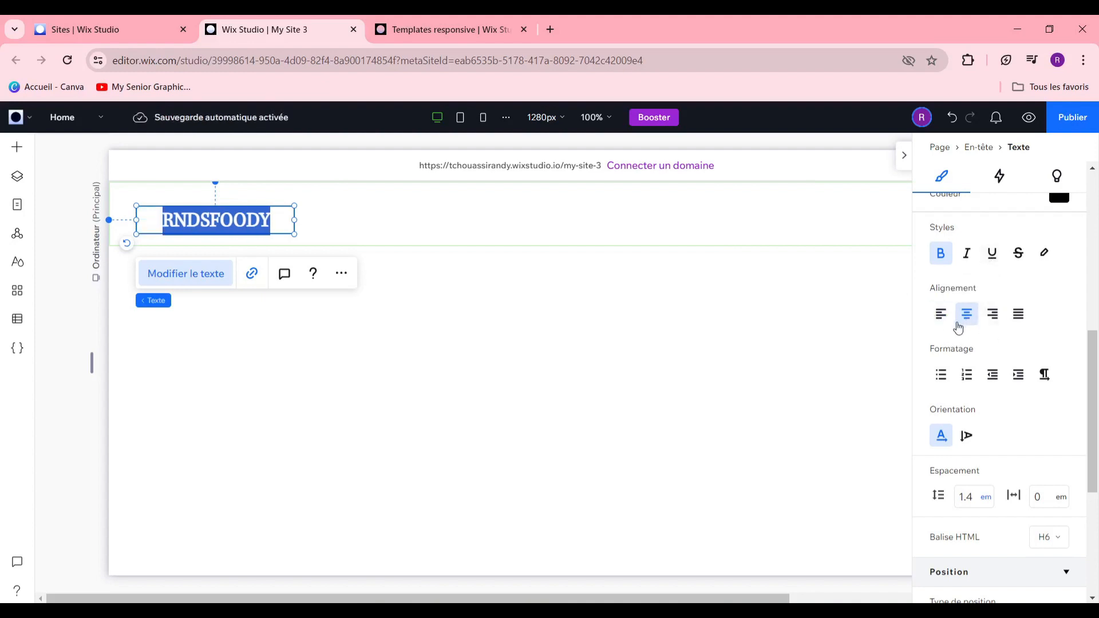
left_click(993, 318)
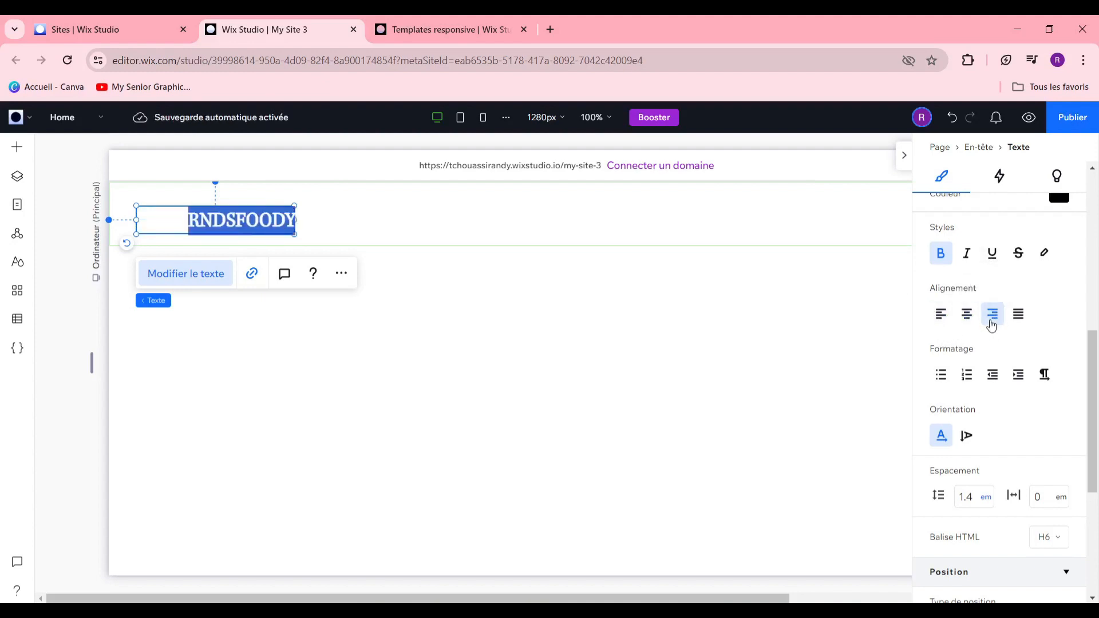
left_click(1018, 314)
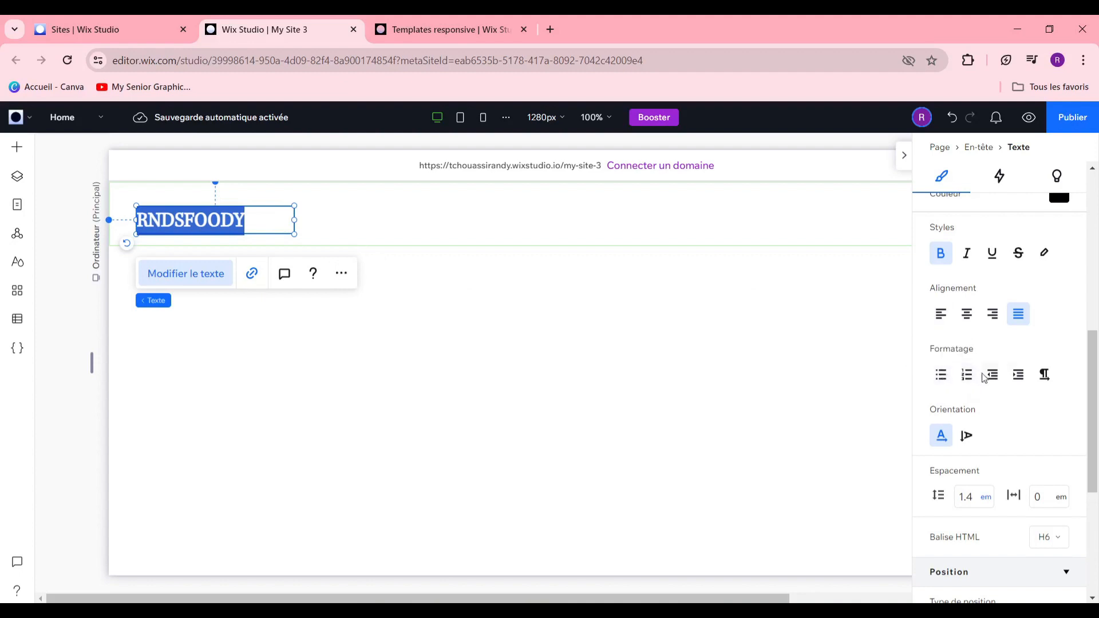
Try the vertical orientation on the RNDSFOODY text, restore the horizontal one, and review its spacing, HTML tag and position settings
scroll(977, 441, "down", 3)
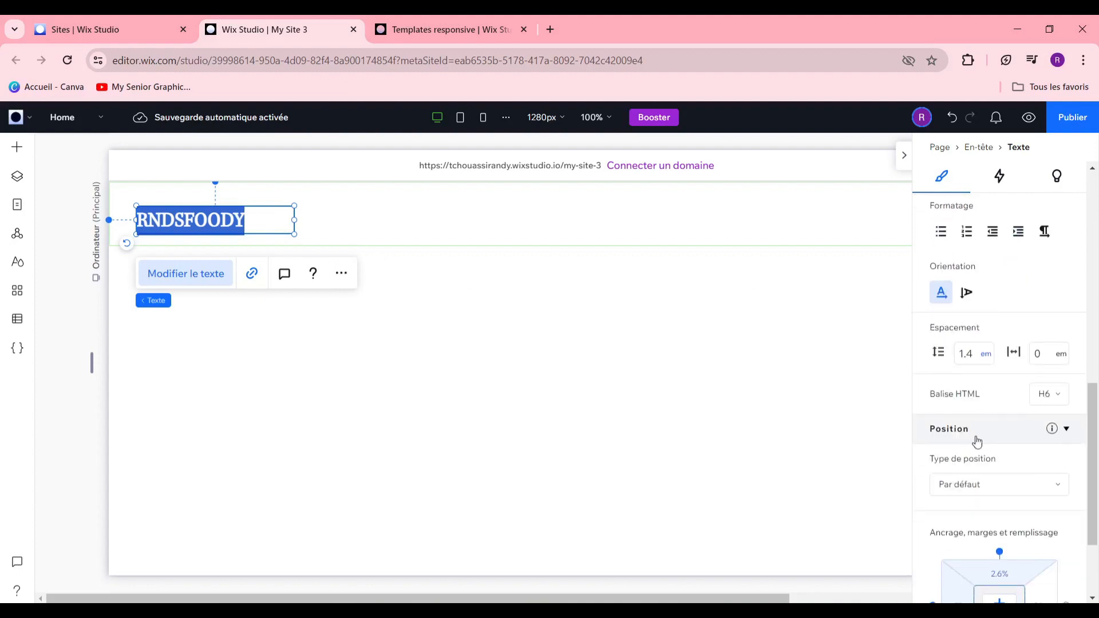
left_click(965, 300)
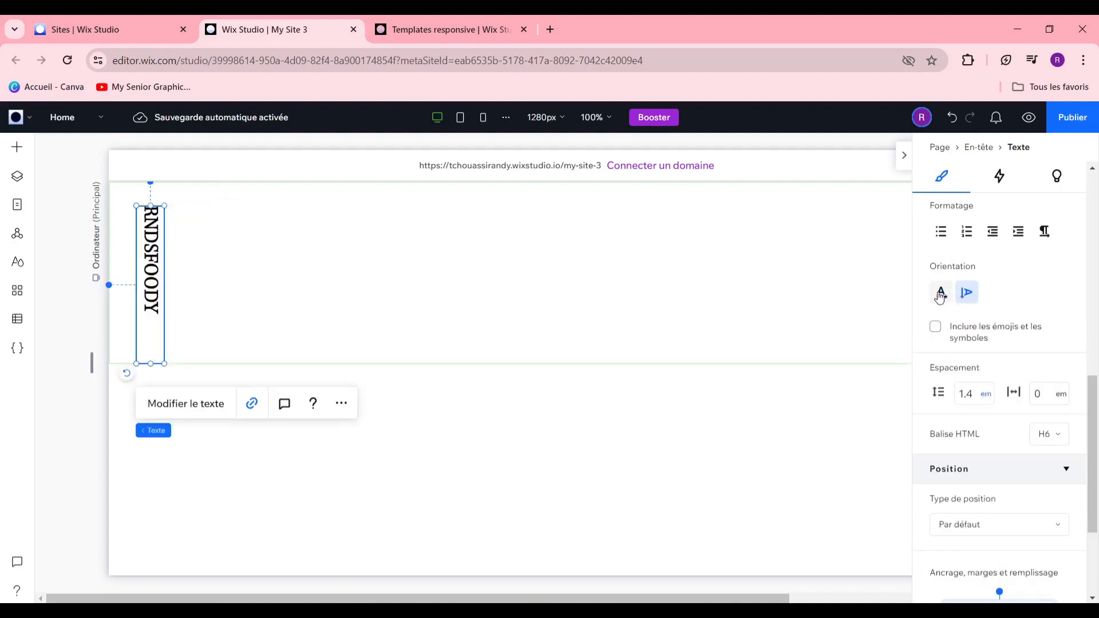
left_click(940, 295)
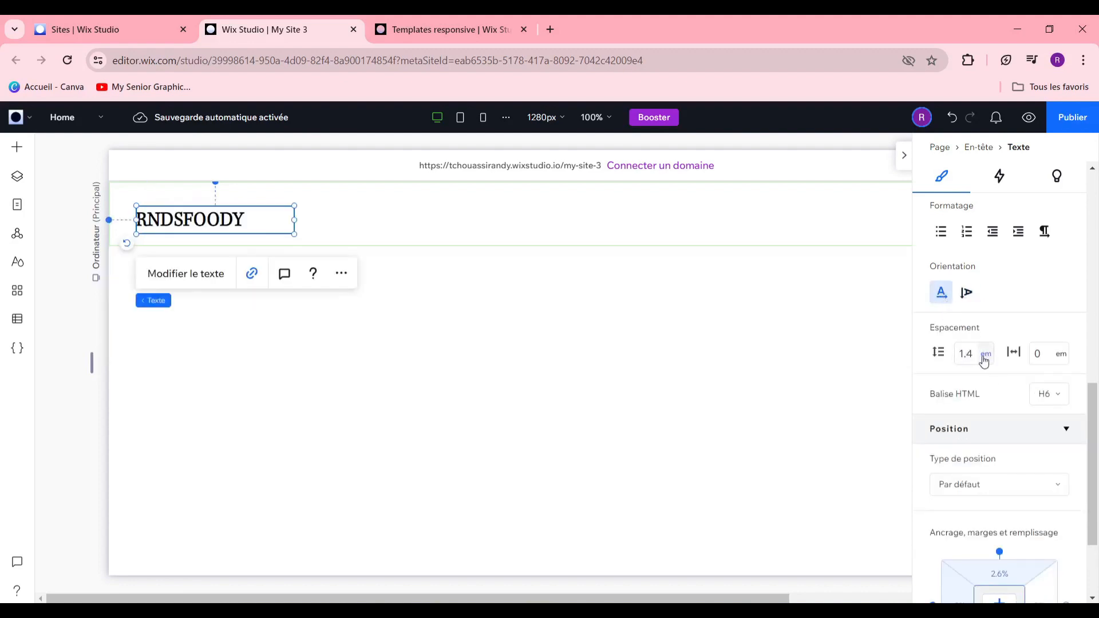
scroll(1004, 367, "down", 2)
scroll(990, 369, "up", 4)
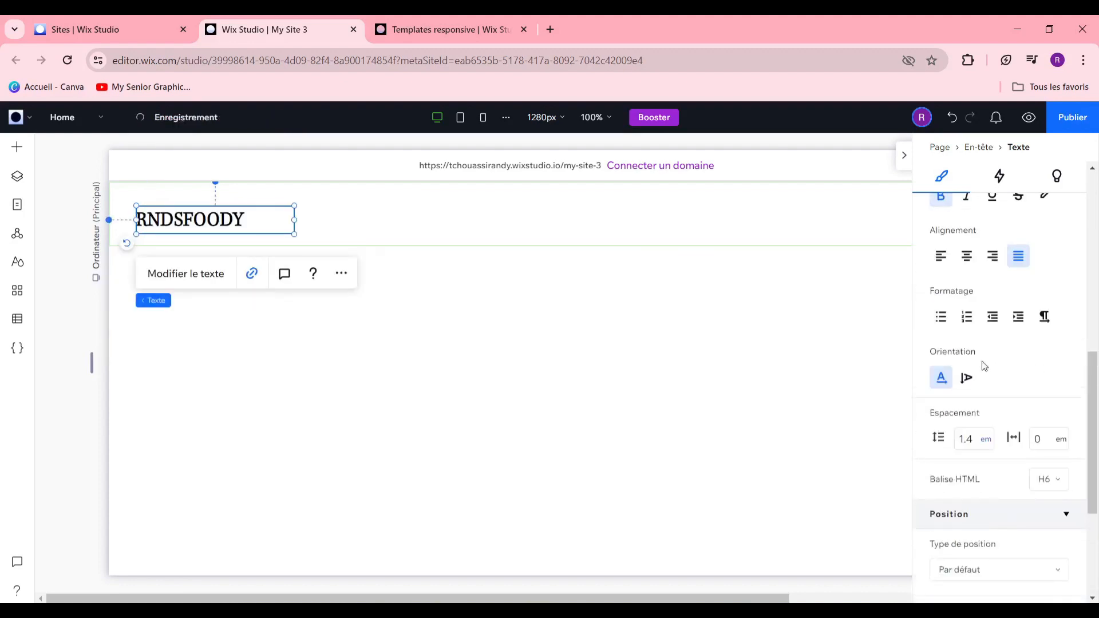
scroll(979, 441, "down", 4)
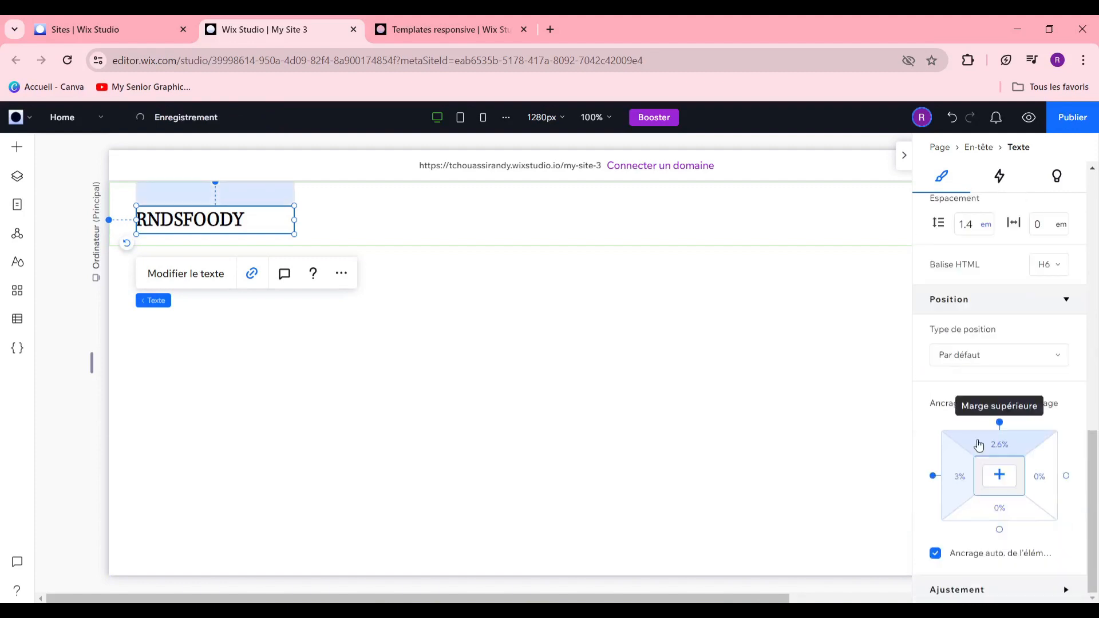
scroll(962, 417, "up", 2)
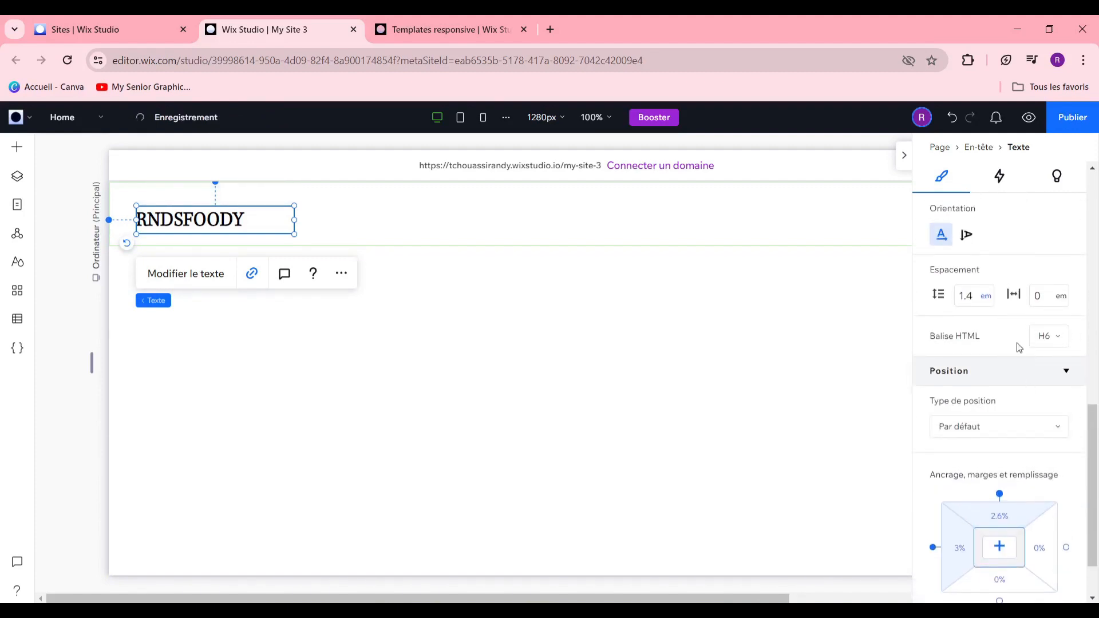
scroll(1015, 353, "down", 2)
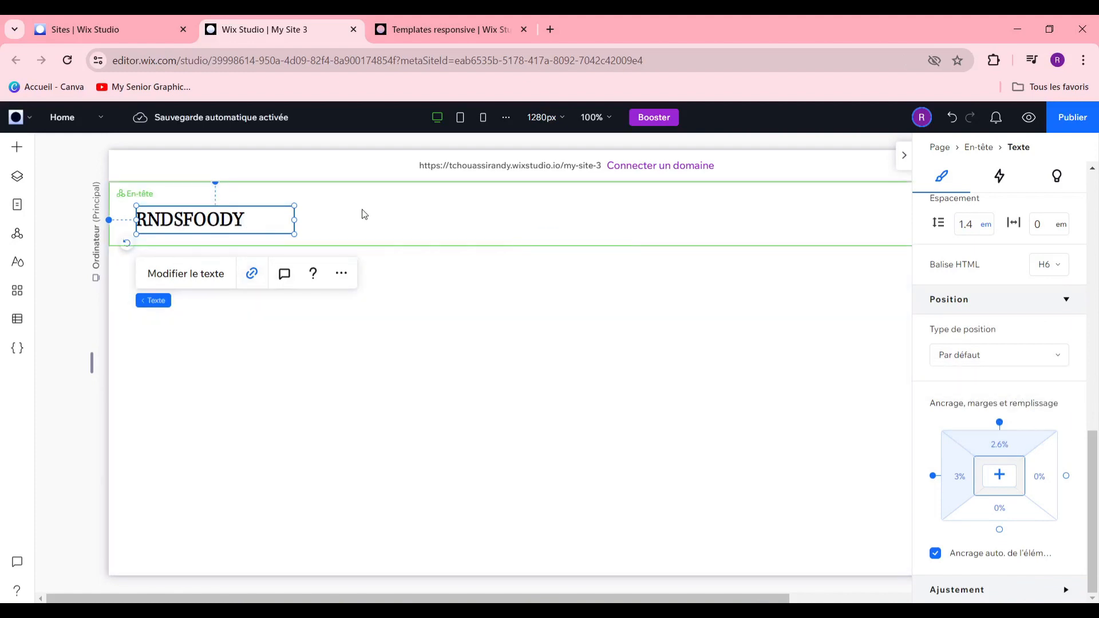
Delete the copyright text from the page footer and select the emptied footer
left_click(353, 240)
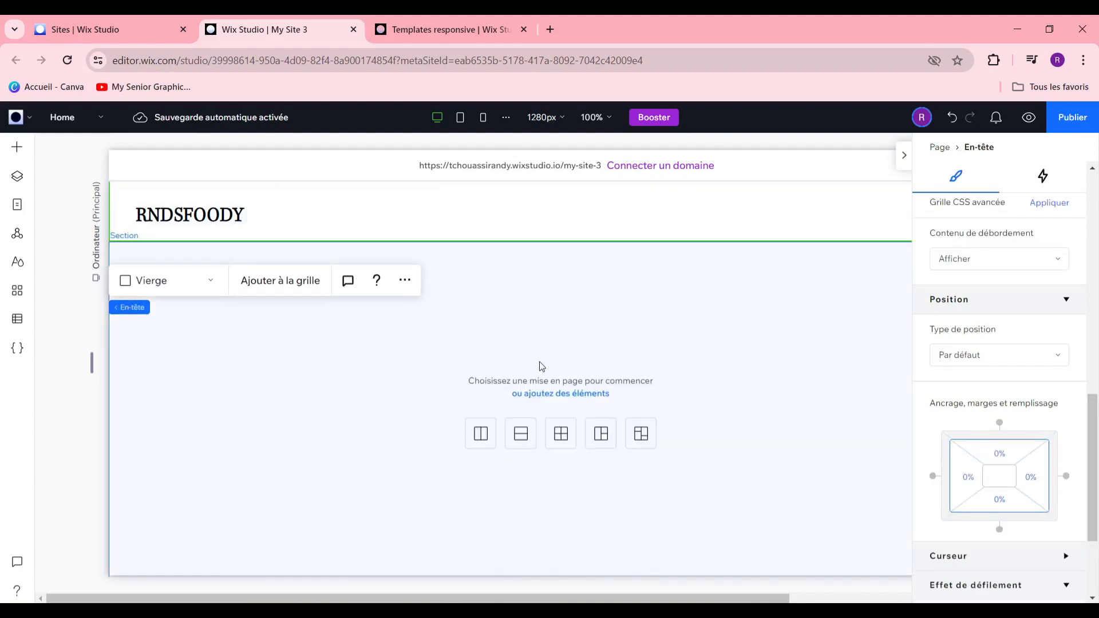
scroll(539, 362, "down", 2)
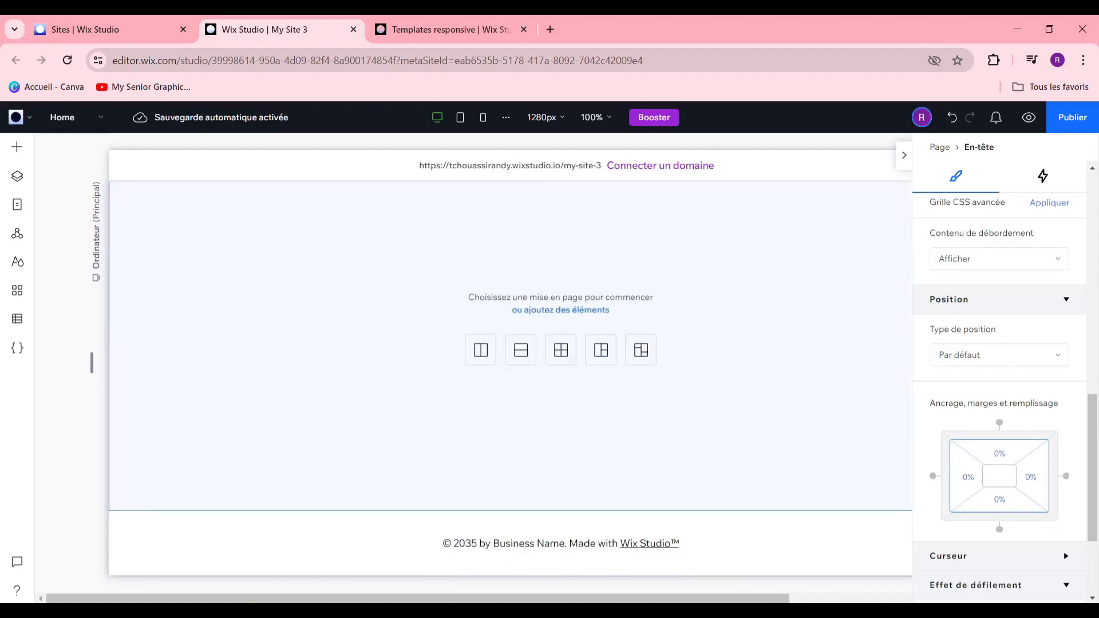
left_click(595, 548)
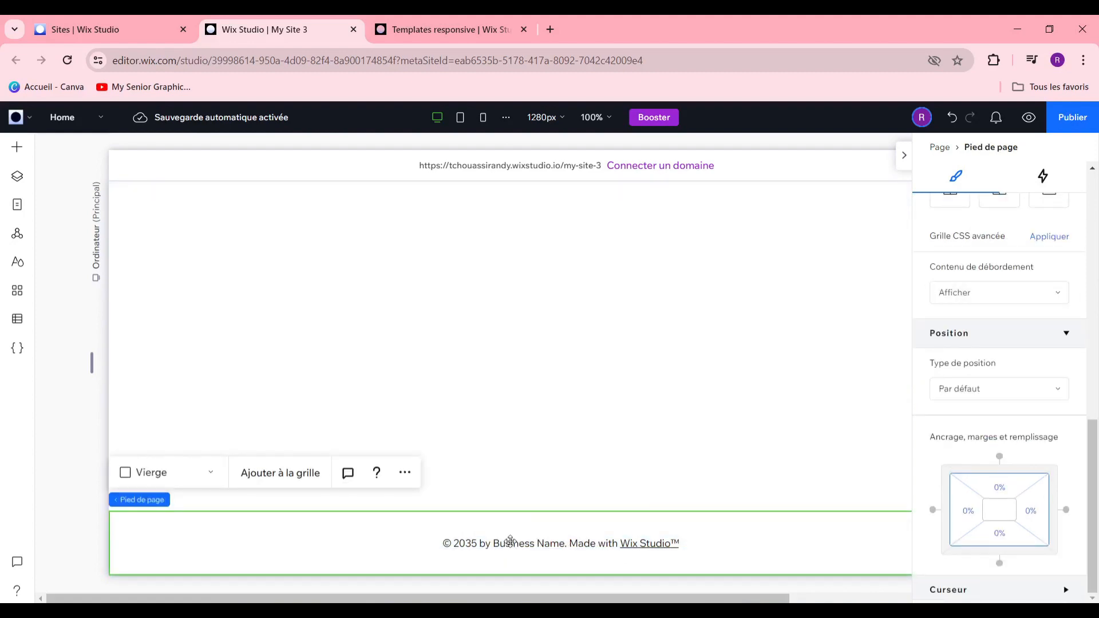
left_click(564, 544)
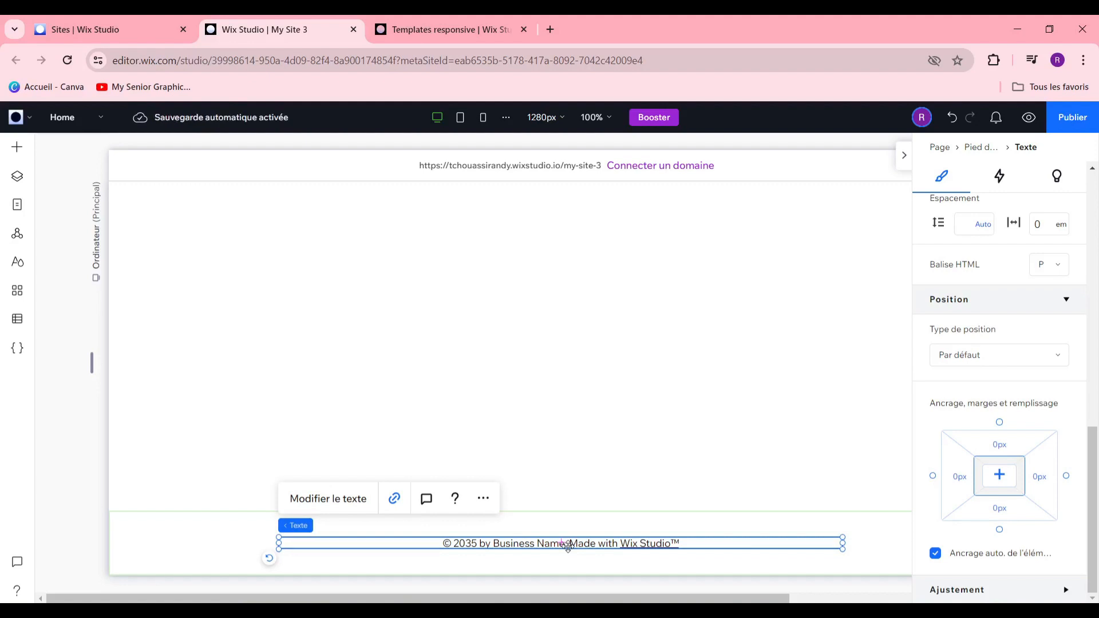
key("Delete")
left_click(567, 547)
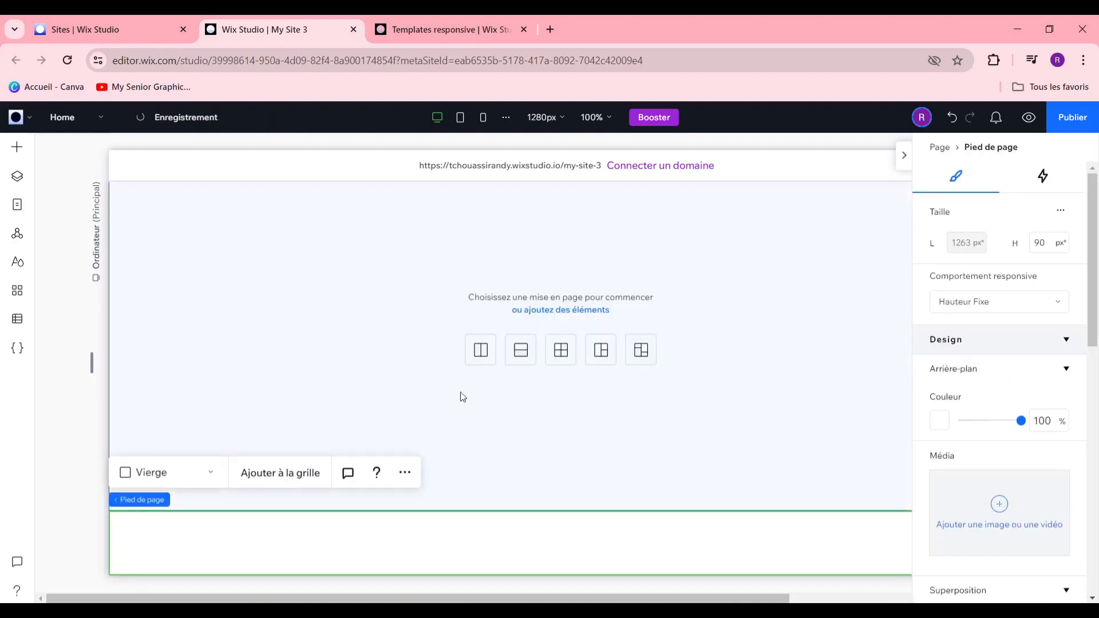
Add the predefined header with the oversized Business Name title above the existing header, and delete the old RNDSFOODY header
scroll(530, 407, "up", 2)
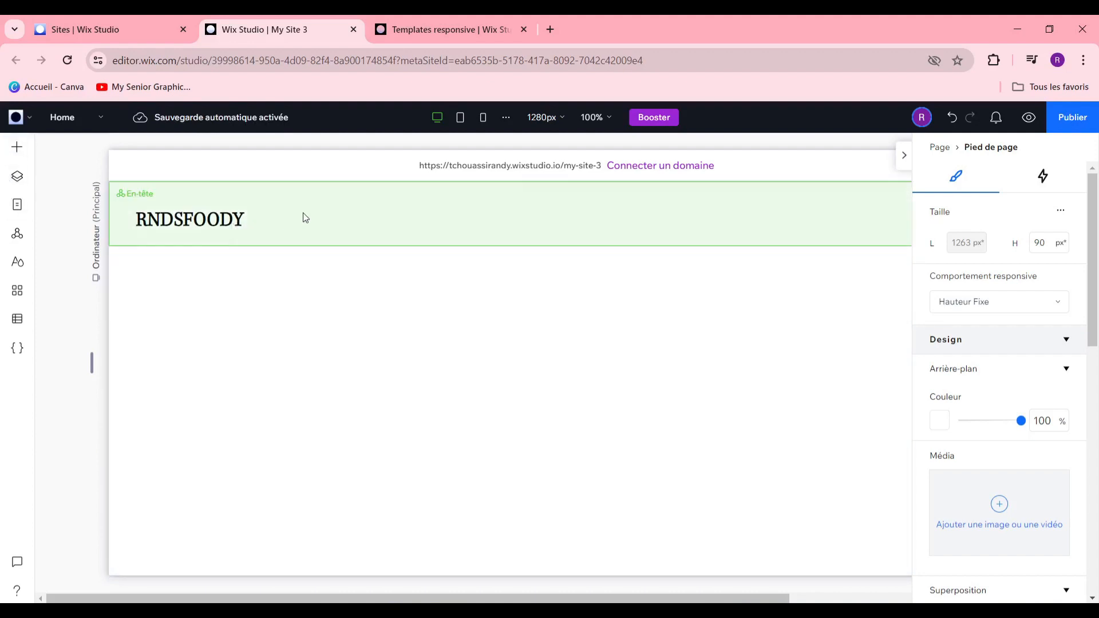
left_click(14, 152)
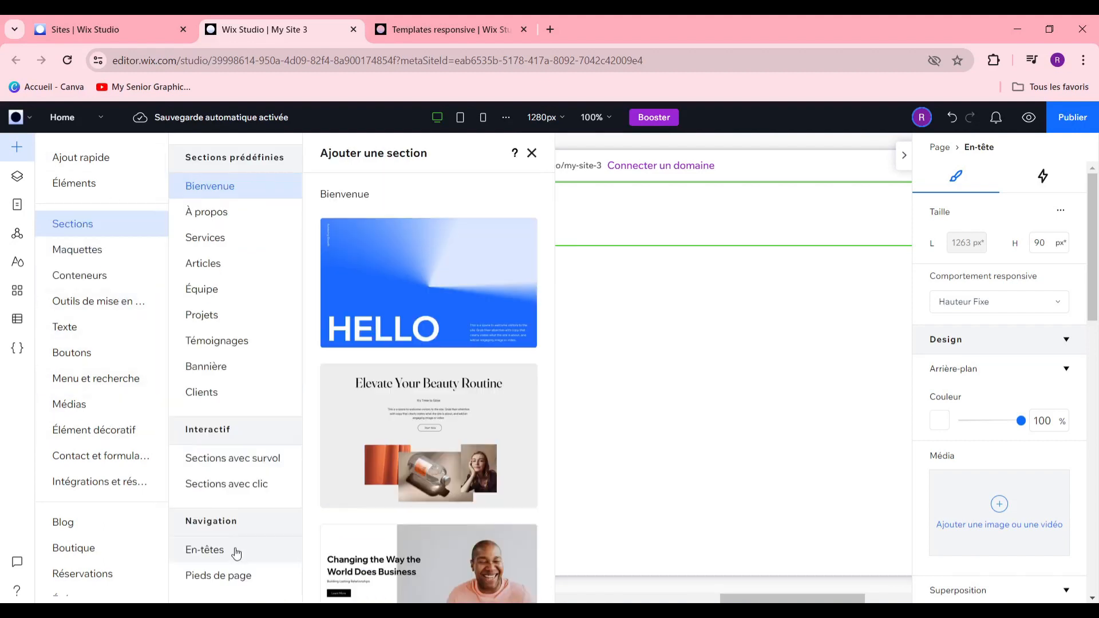
left_click(238, 552)
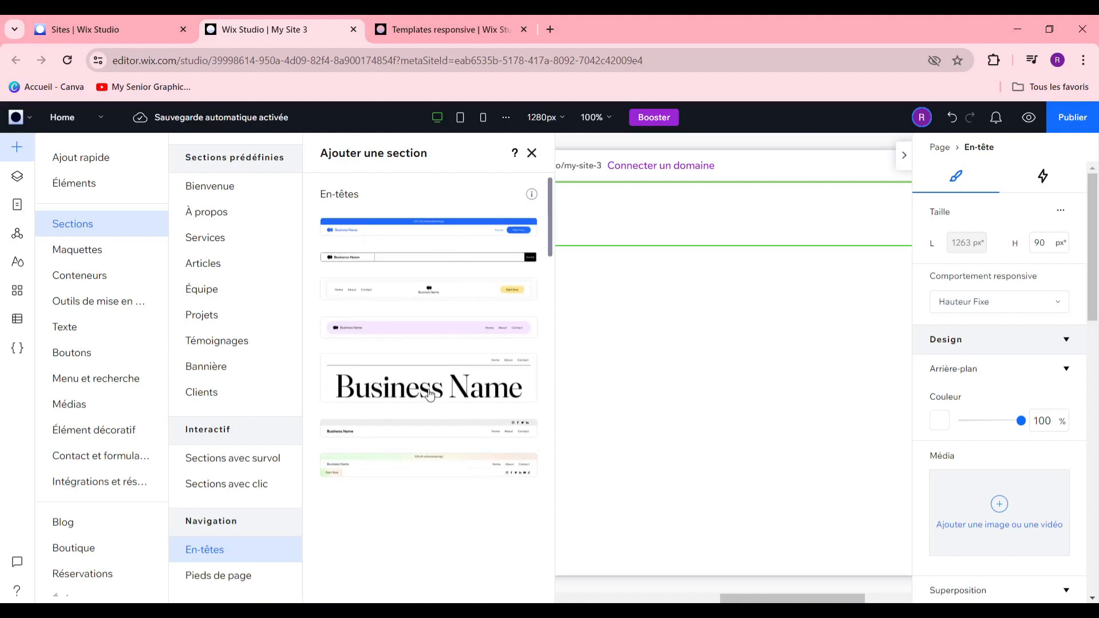
left_click_drag(419, 393, 576, 306)
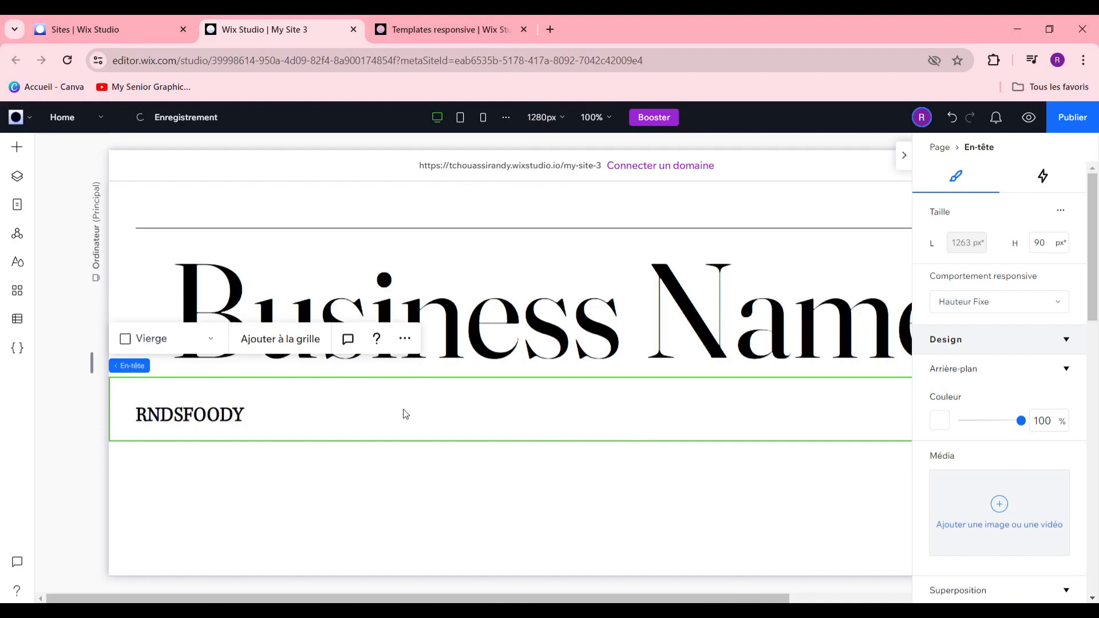
key("Delete")
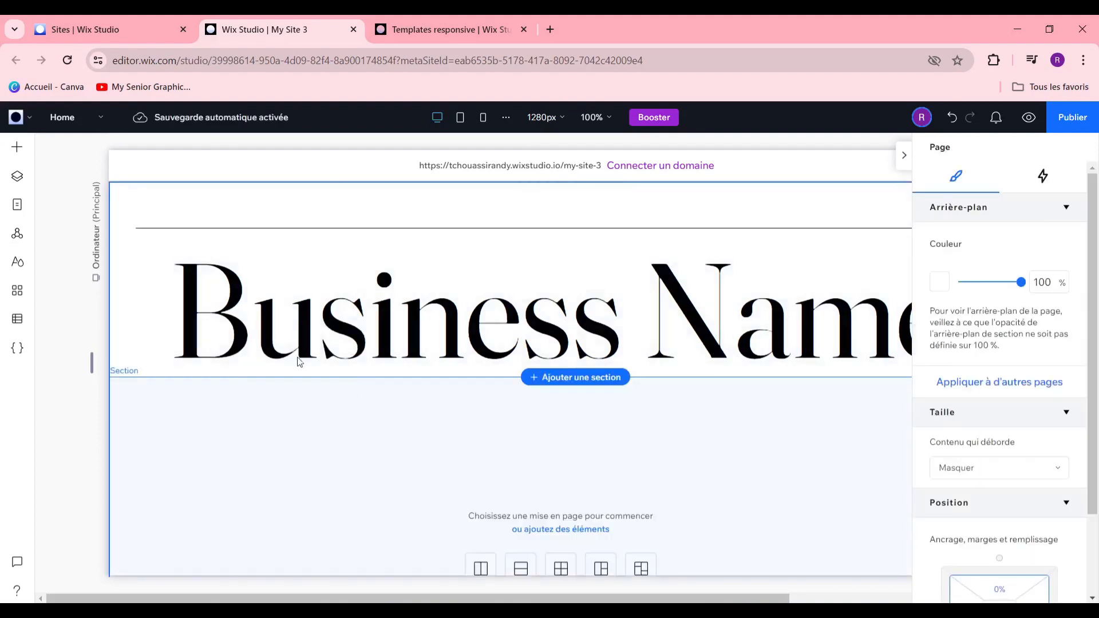
Replace the oversized Business Name title in the header section with RNDSFOODY
left_click(903, 156)
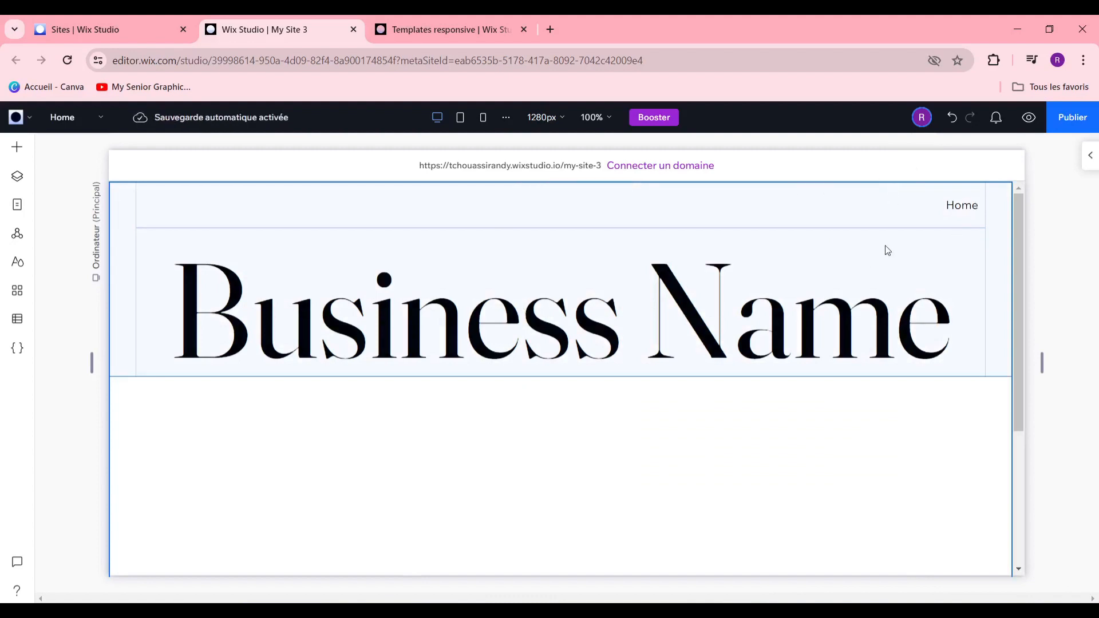
scroll(637, 319, "down", 5)
scroll(628, 367, "up", 5)
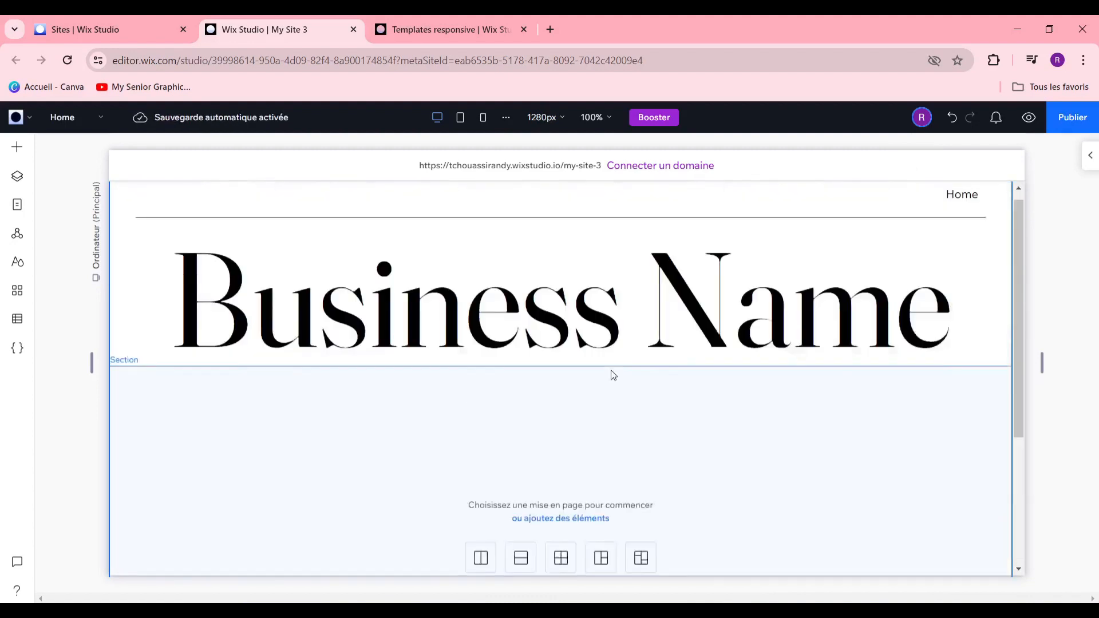
left_click(575, 333)
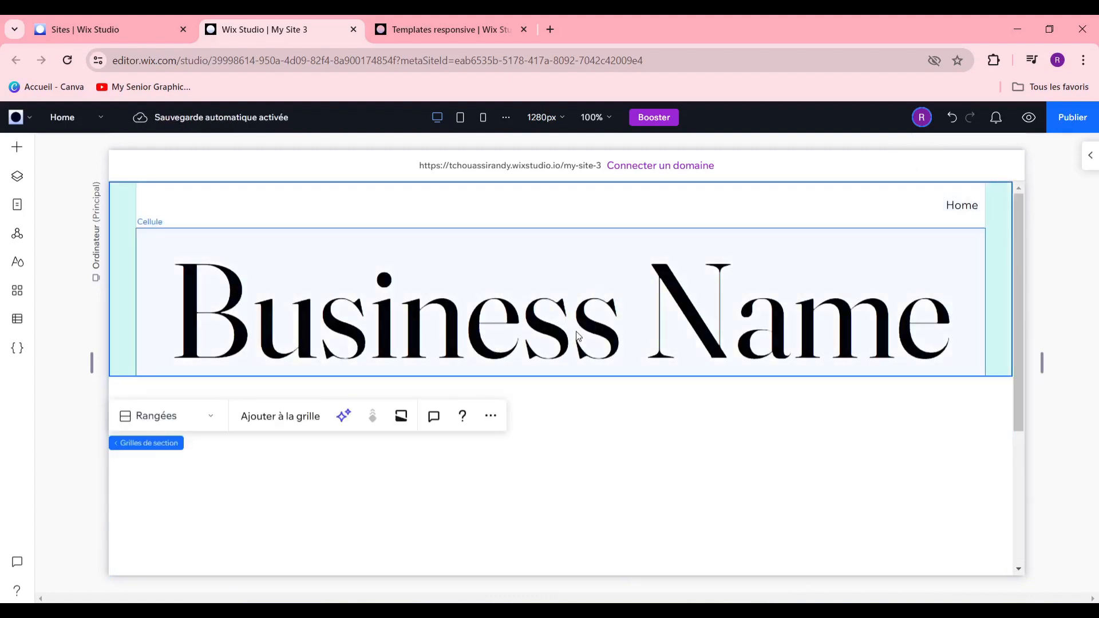
left_click(577, 335)
double_click(576, 334)
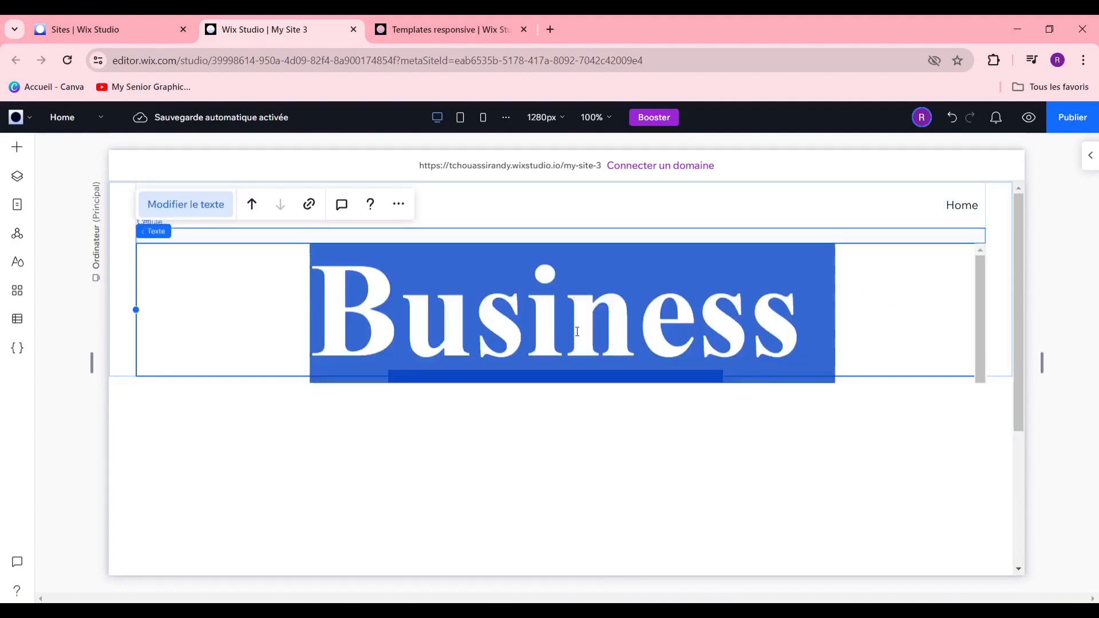
type("RNDSFOODY")
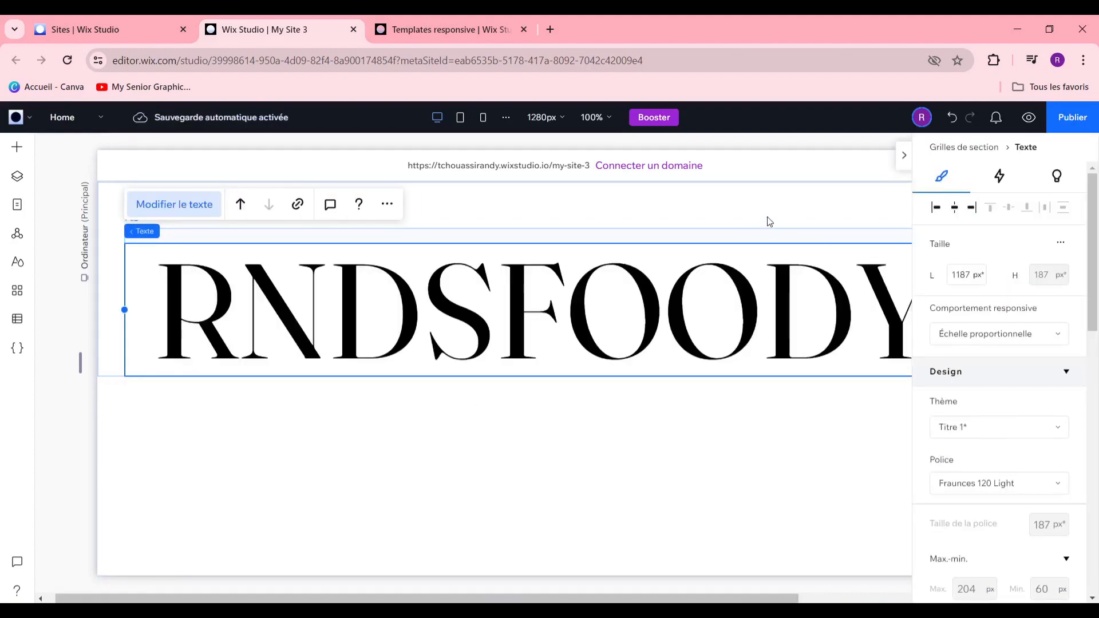
left_click(768, 222)
left_click(903, 163)
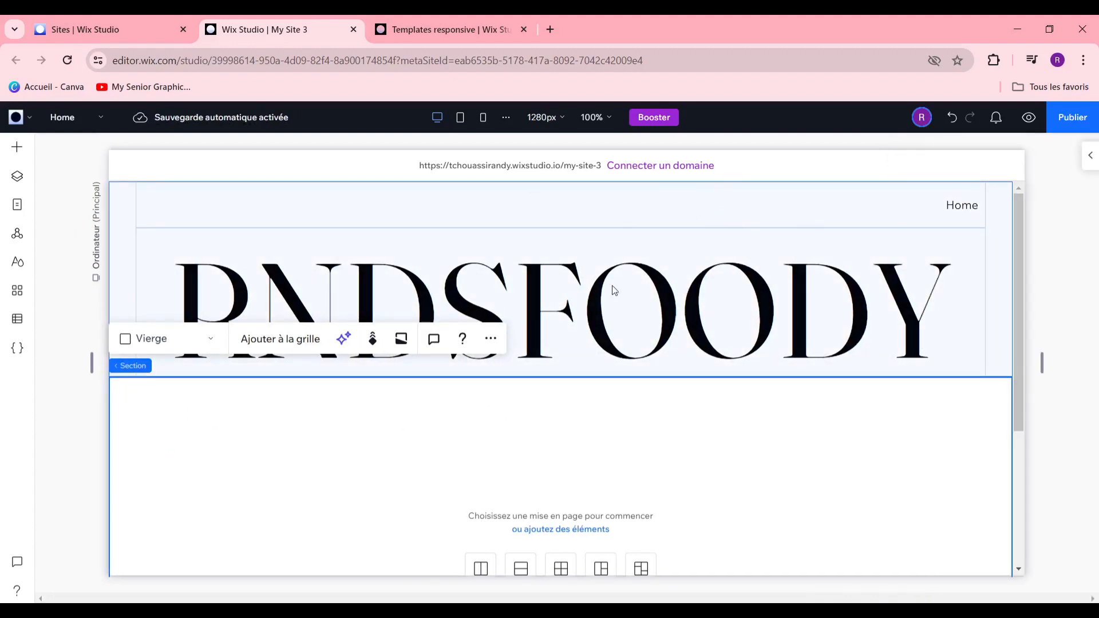
scroll(611, 290, "down", 4)
scroll(662, 336, "up", 4)
Delete the header section containing the oversized RNDSFOODY title
left_click(438, 298)
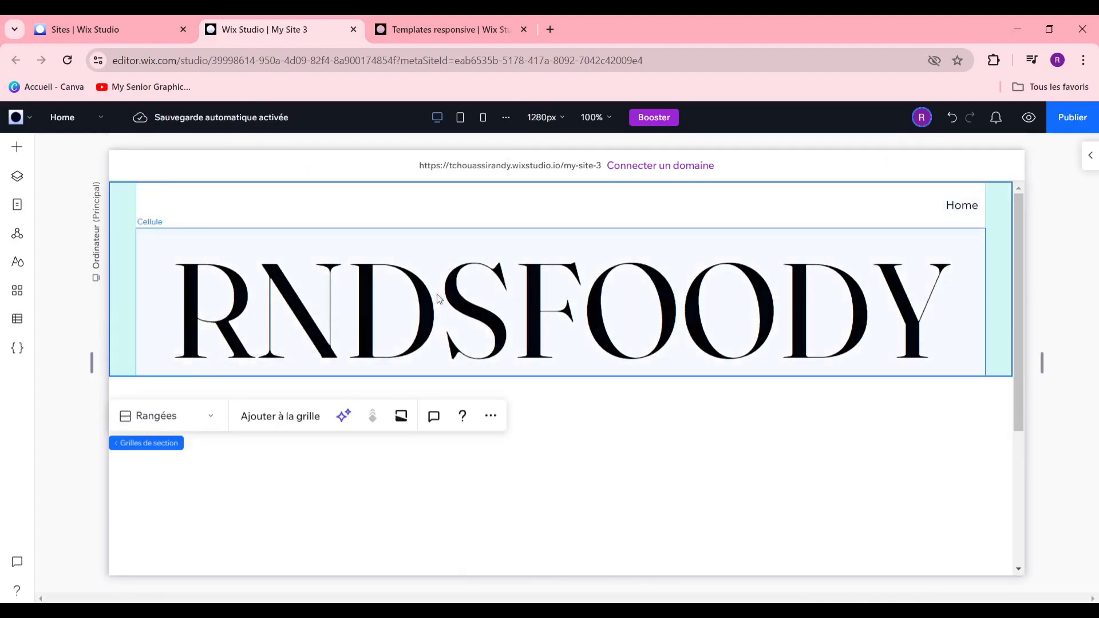
left_click(421, 286)
left_click(138, 346)
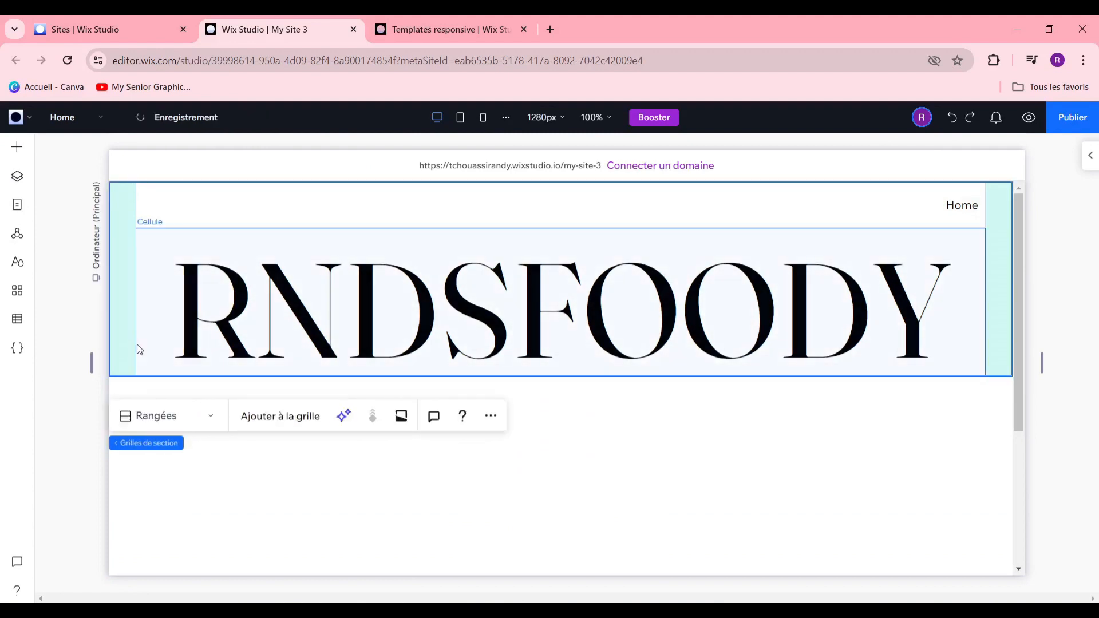
key("Delete")
Add the predefined header with the "10% off online bookings!" banner, and delete its row holding Start Now and the social icons
left_click(17, 147)
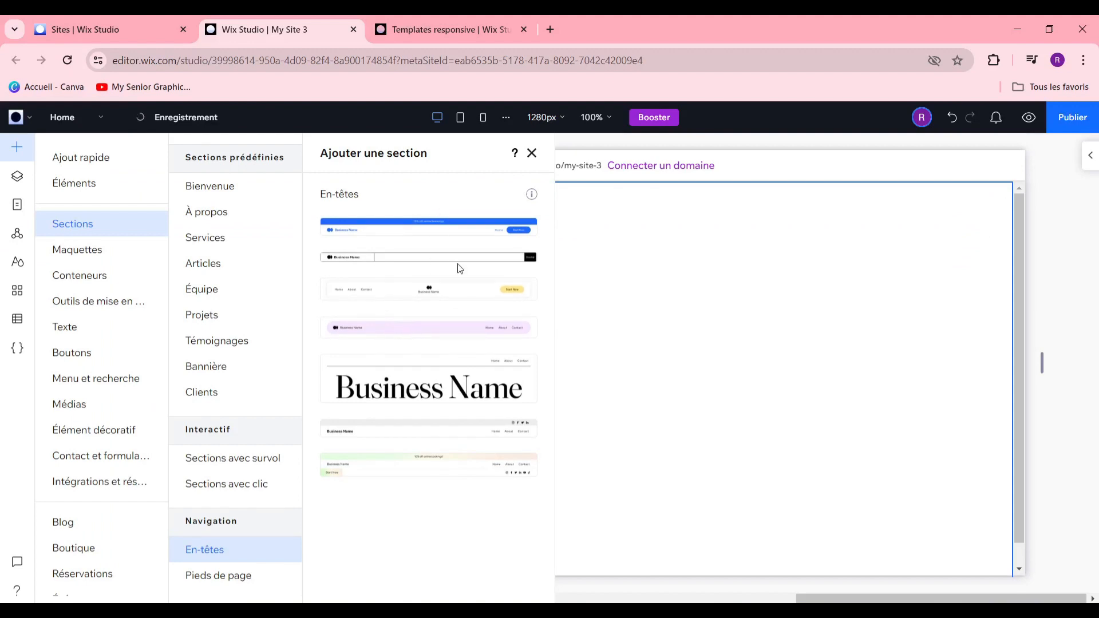
left_click(427, 465)
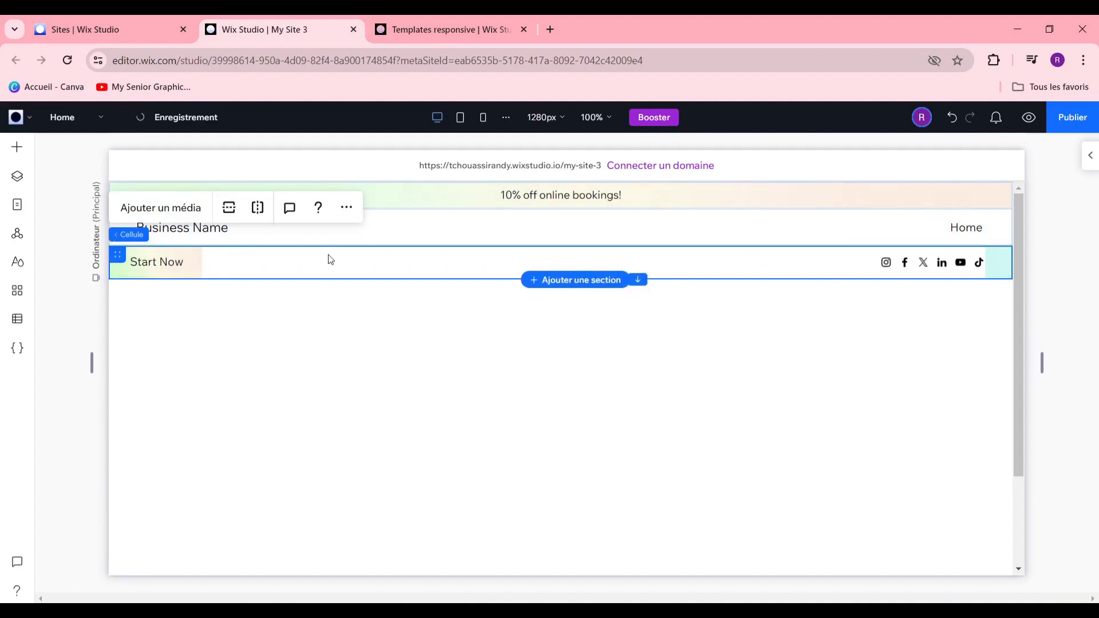
left_click(295, 290)
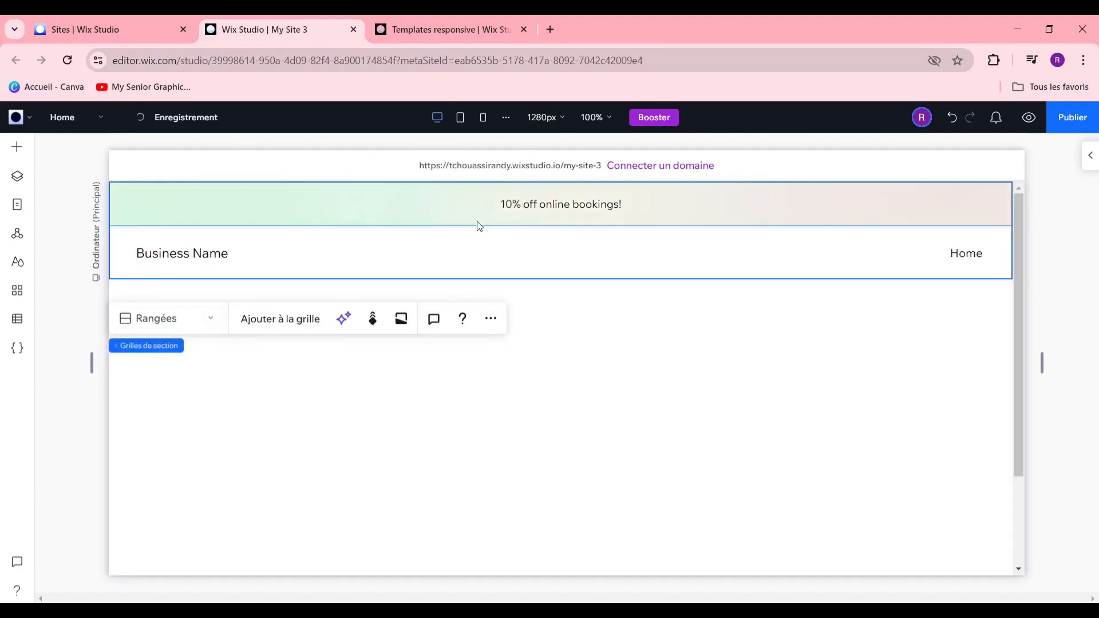
Replace the header's Business Name with RNDSFOODY and delete the "10% off online bookings!" text from the banner
double_click(204, 251)
key("Caps_Lock")
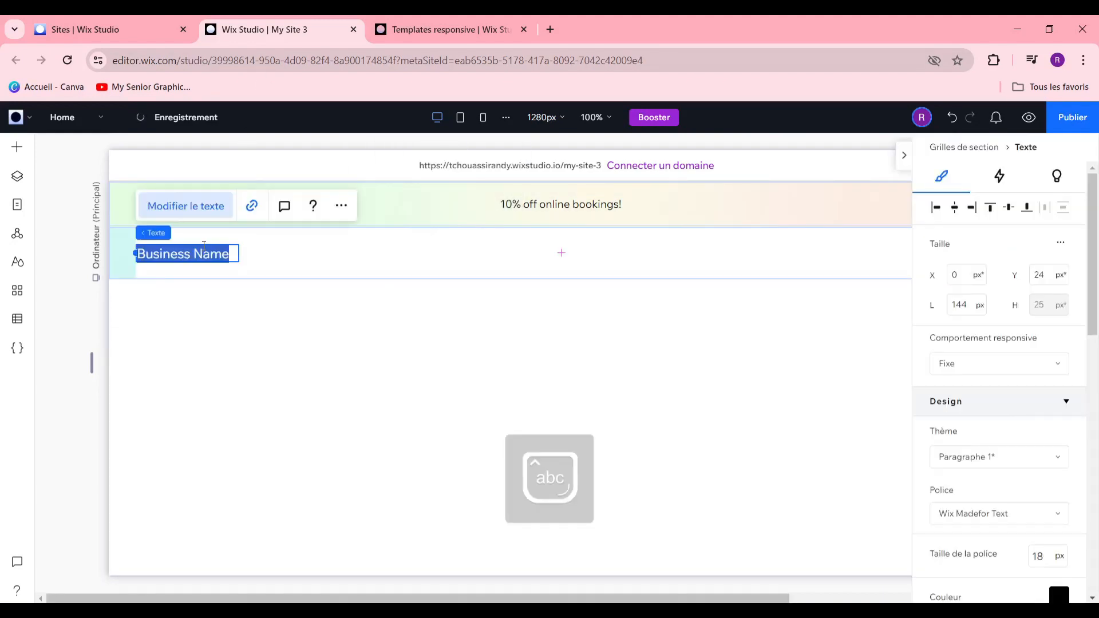
type("RANDYSFOODY")
left_click(841, 226)
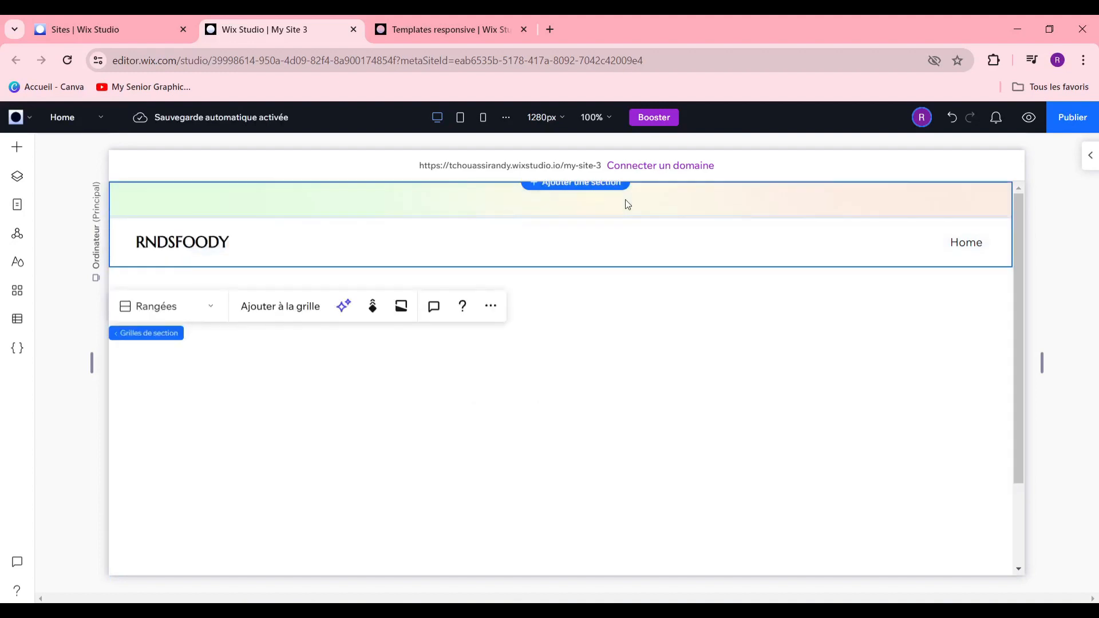
Fill the header's gradient banner cell with the Wix stock photo of a row of pears
left_click(562, 206)
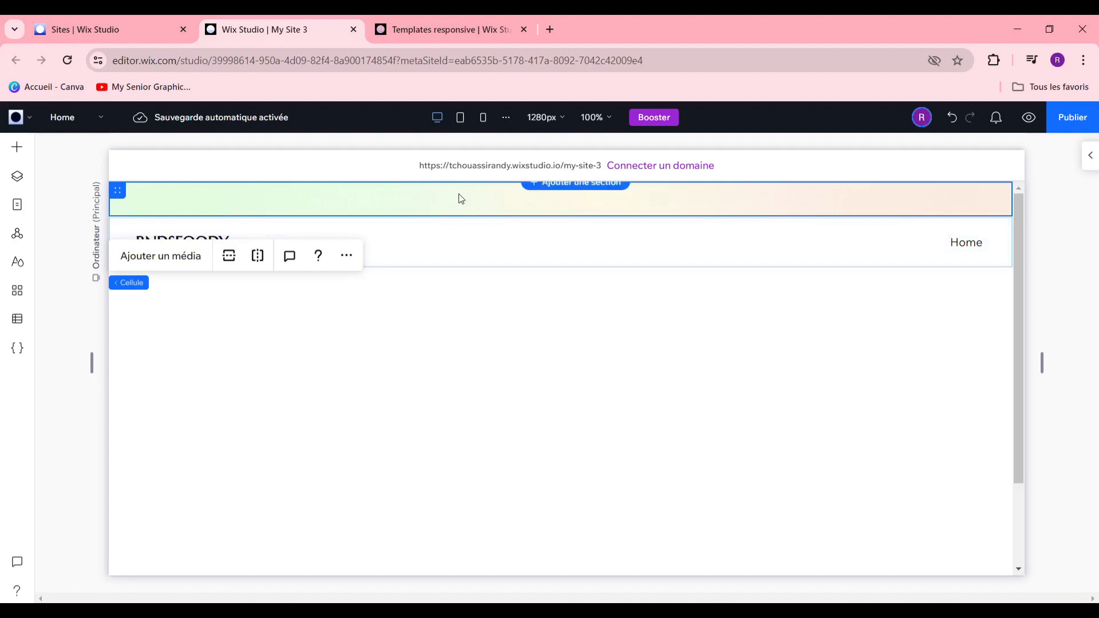
left_click(191, 254)
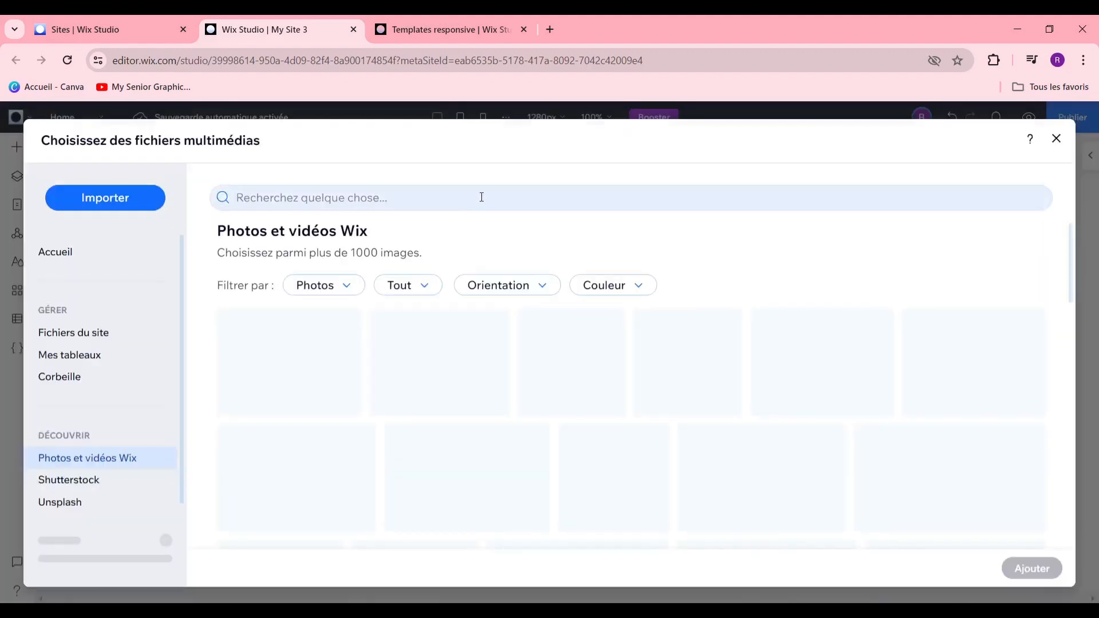
left_click(481, 197)
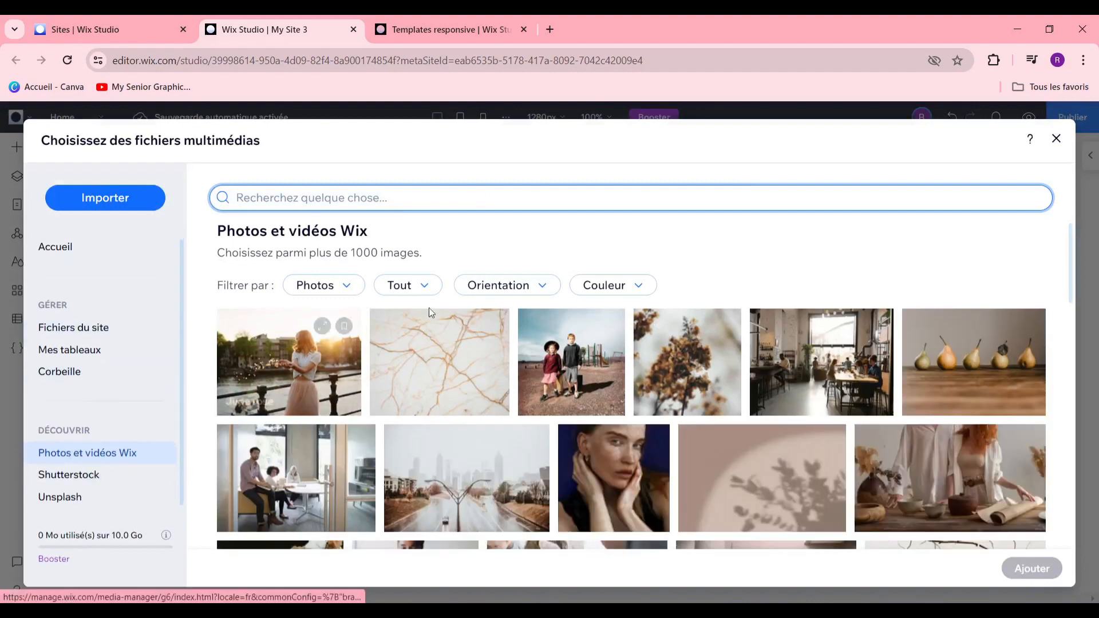
left_click(986, 368)
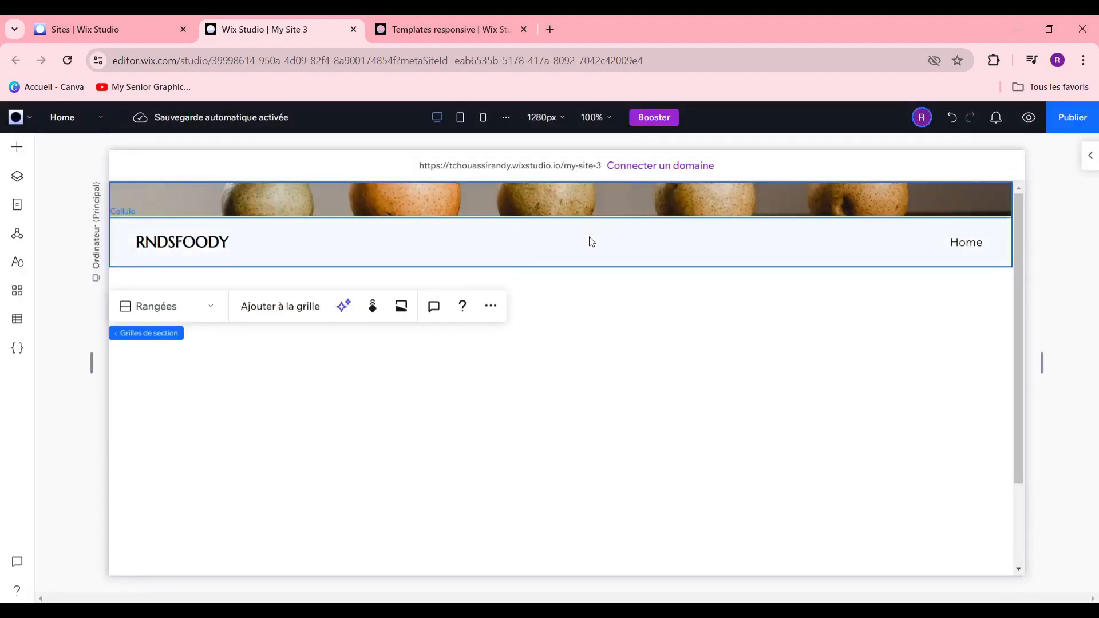
Set the background of the header cell holding RNDSFOODY and the Home menu to the pale beige theme colour #F2EAE7
left_click(589, 240)
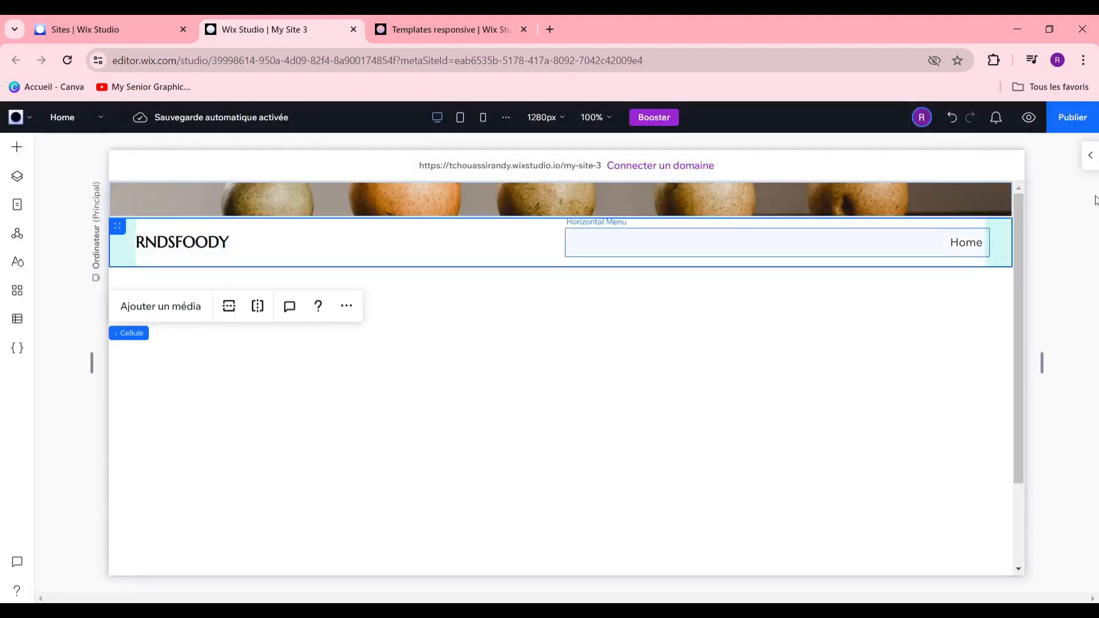
left_click(1092, 167)
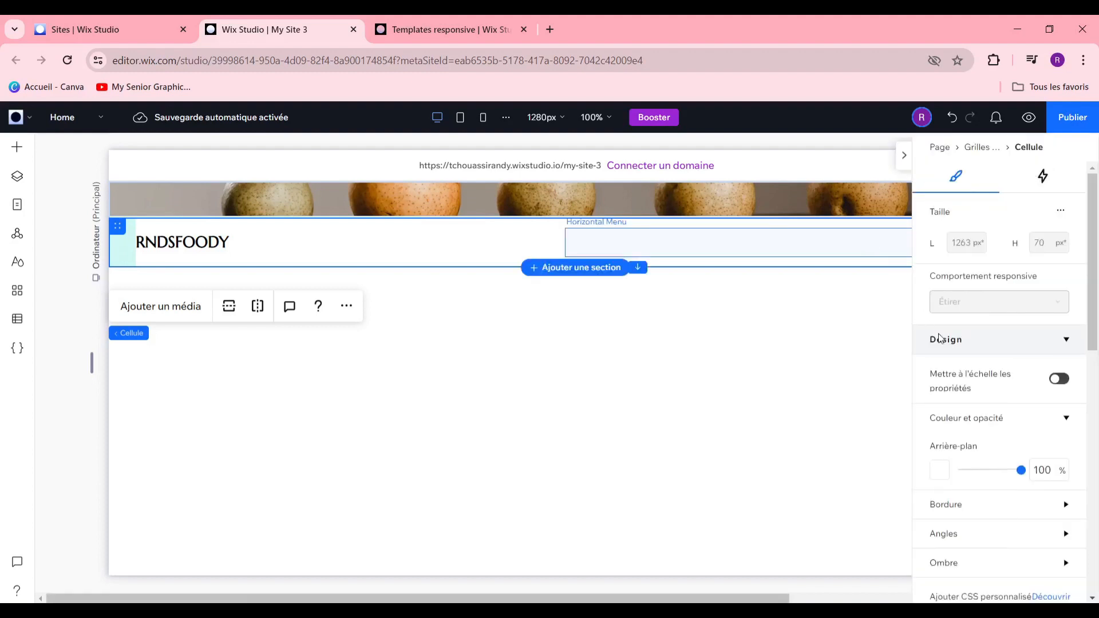
scroll(943, 400, "down", 2)
scroll(949, 417, "down", 5)
scroll(950, 446, "up", 6)
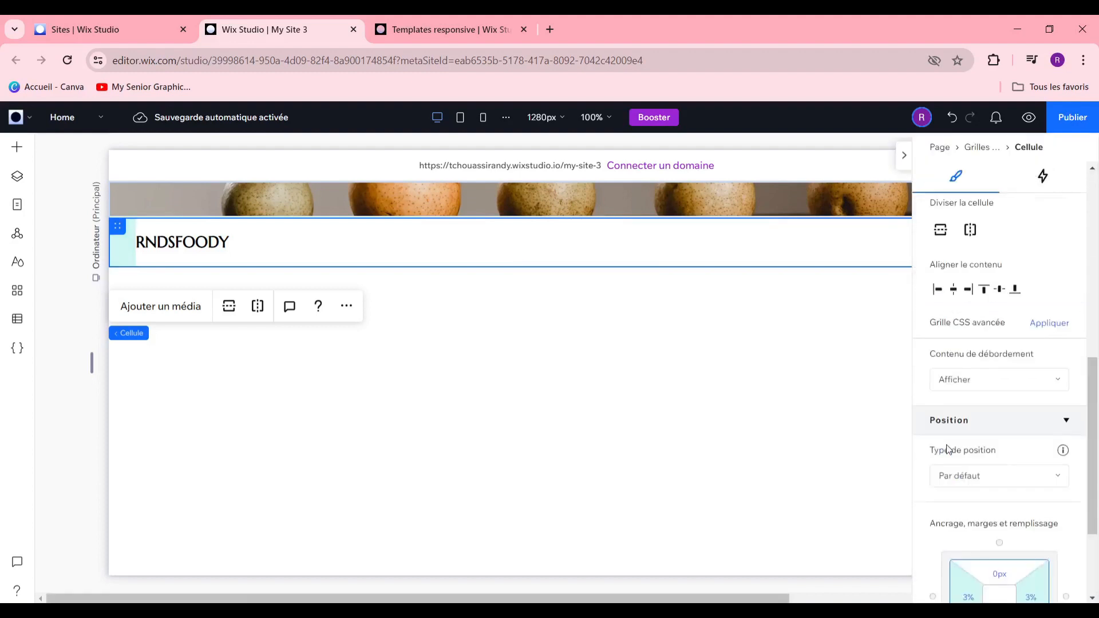
left_click(939, 475)
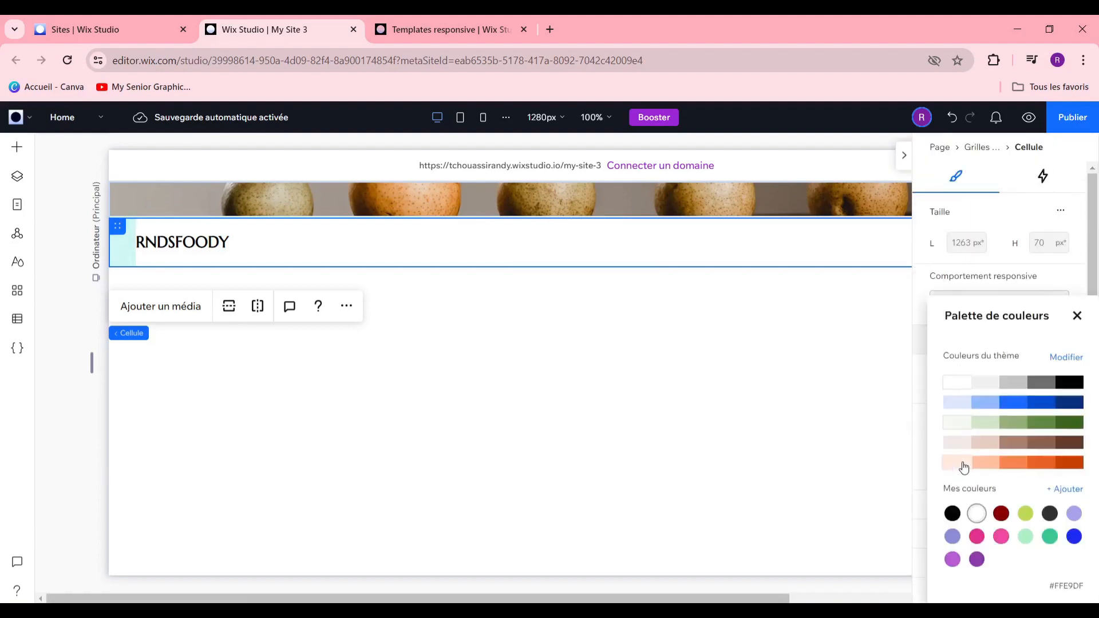
left_click(993, 447)
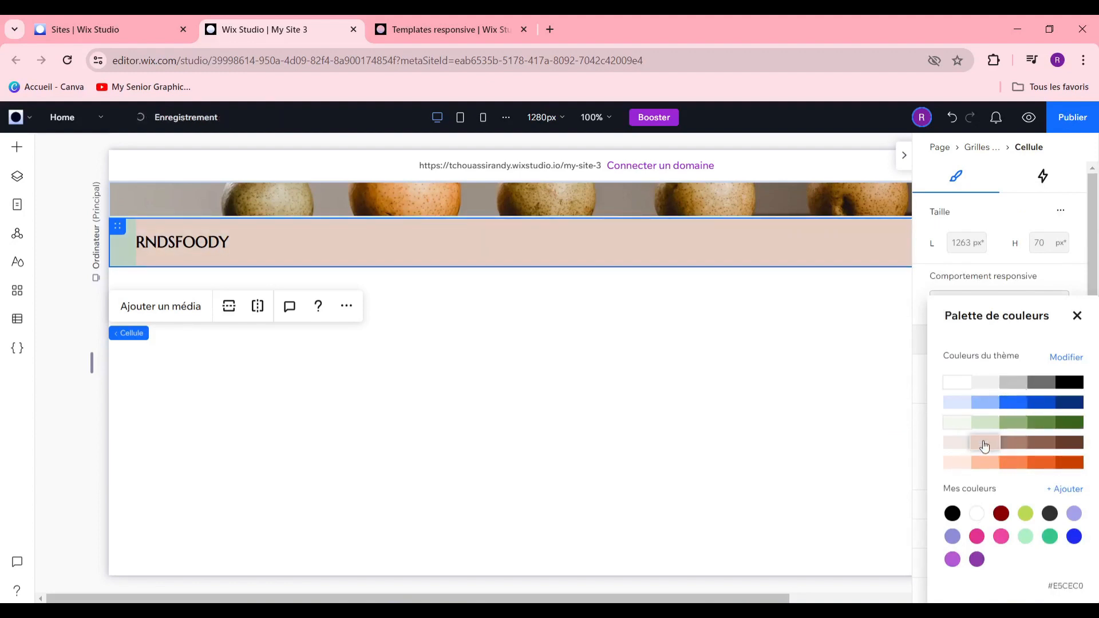
left_click(966, 447)
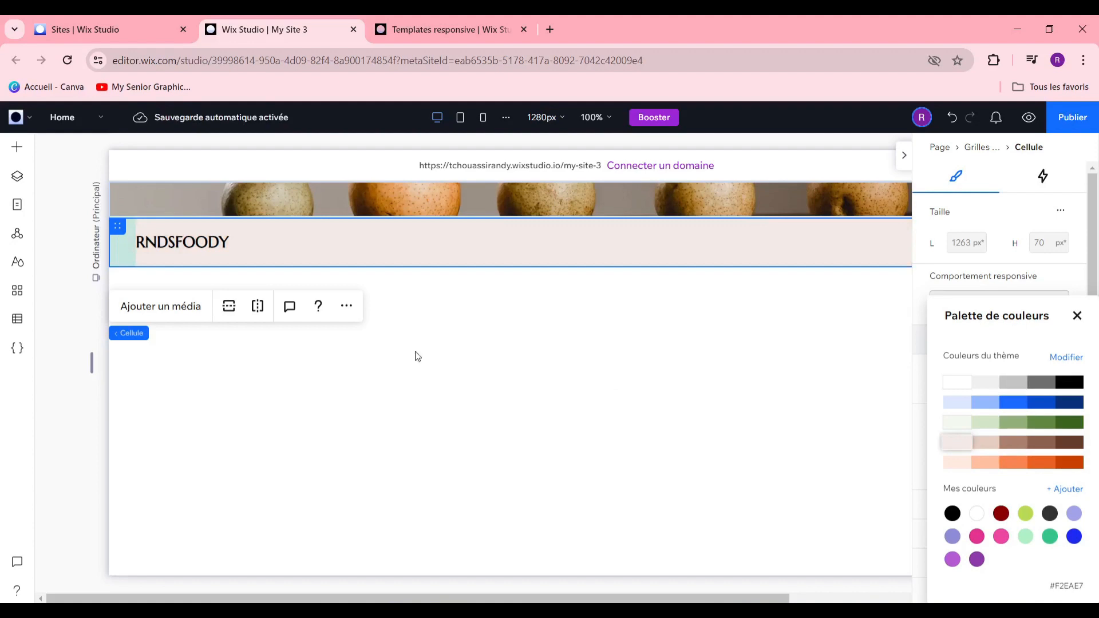
left_click(558, 333)
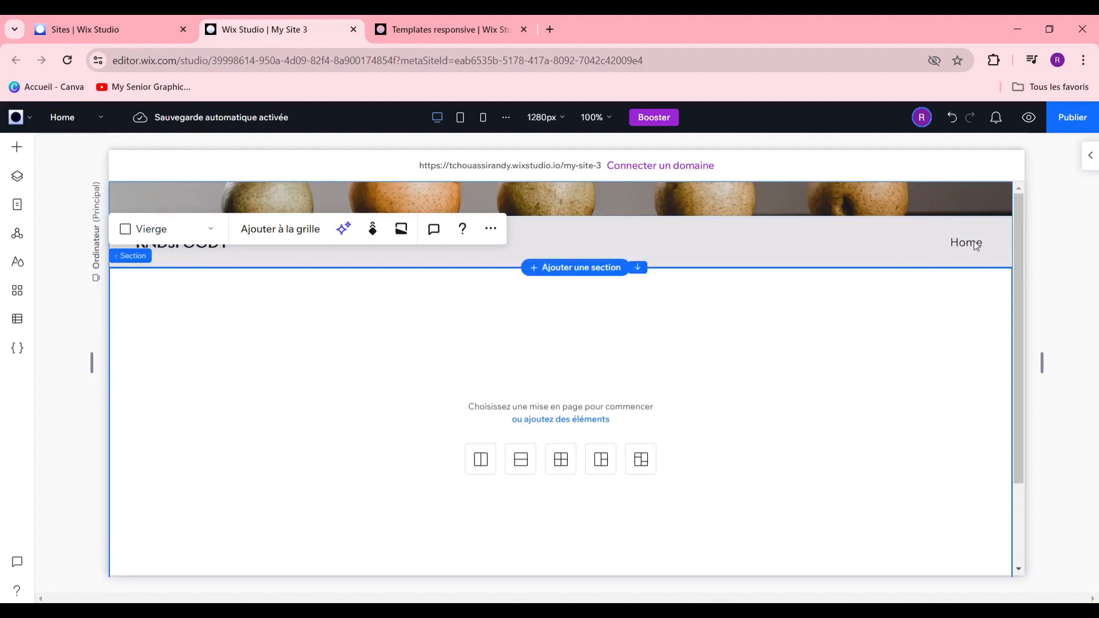
Add the predefined white footer with Business Name, page links, social links and contact details below the blank section
scroll(642, 294, "down", 2)
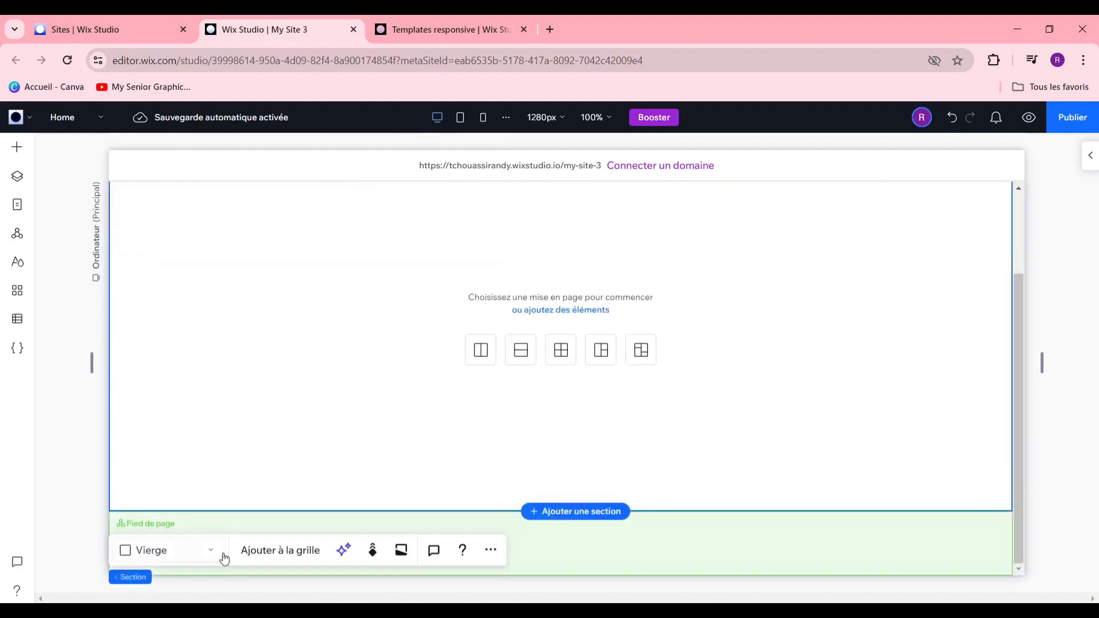
left_click(589, 534)
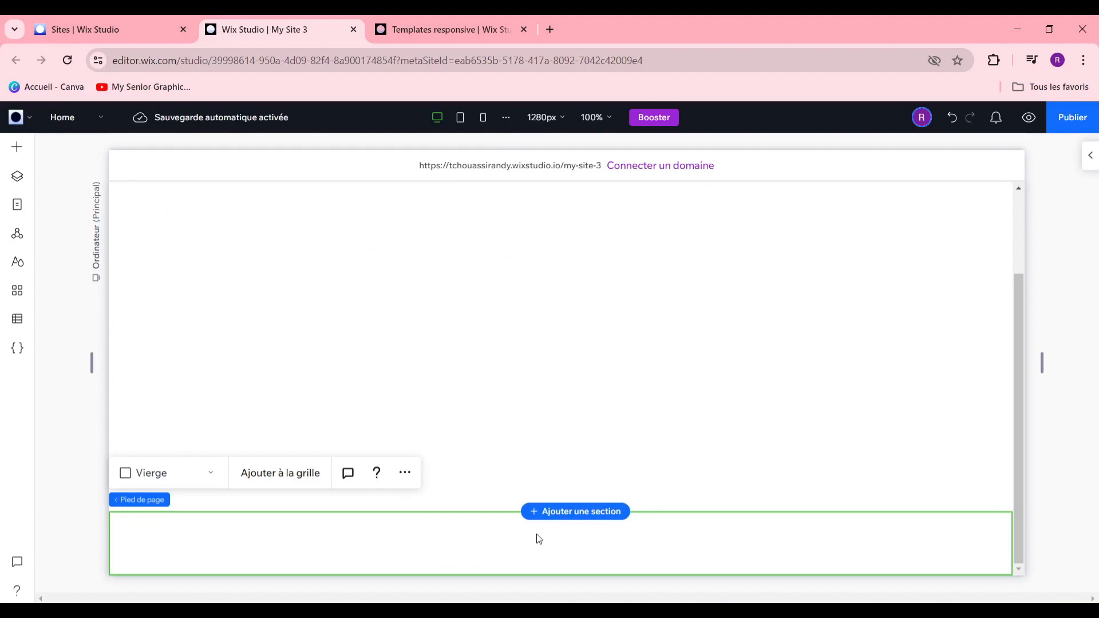
left_click(15, 152)
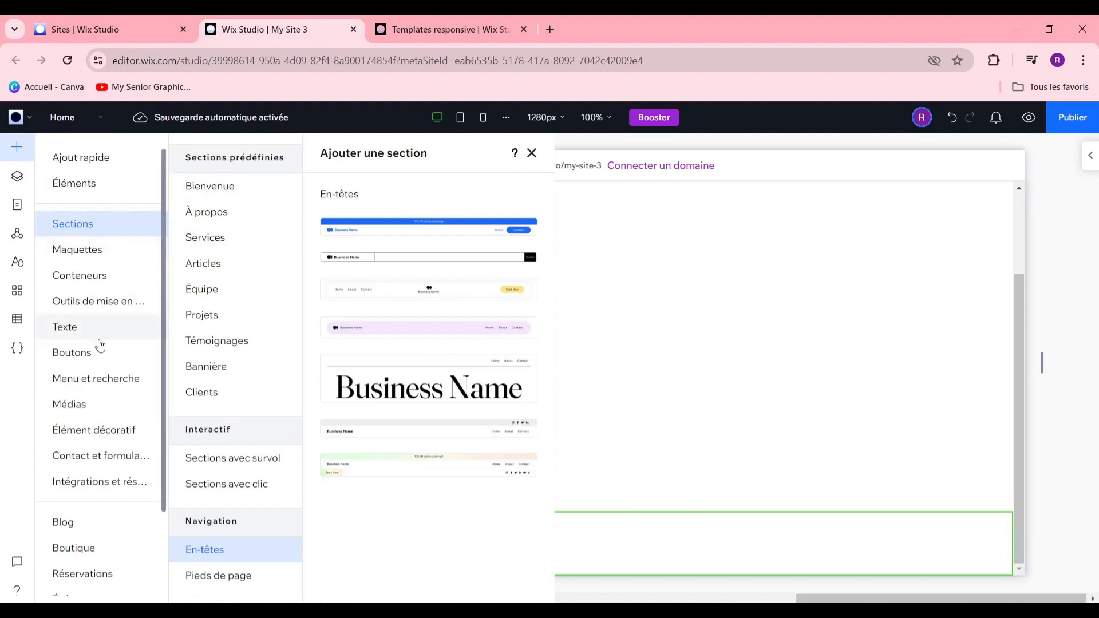
scroll(131, 429, "down", 3)
left_click(207, 578)
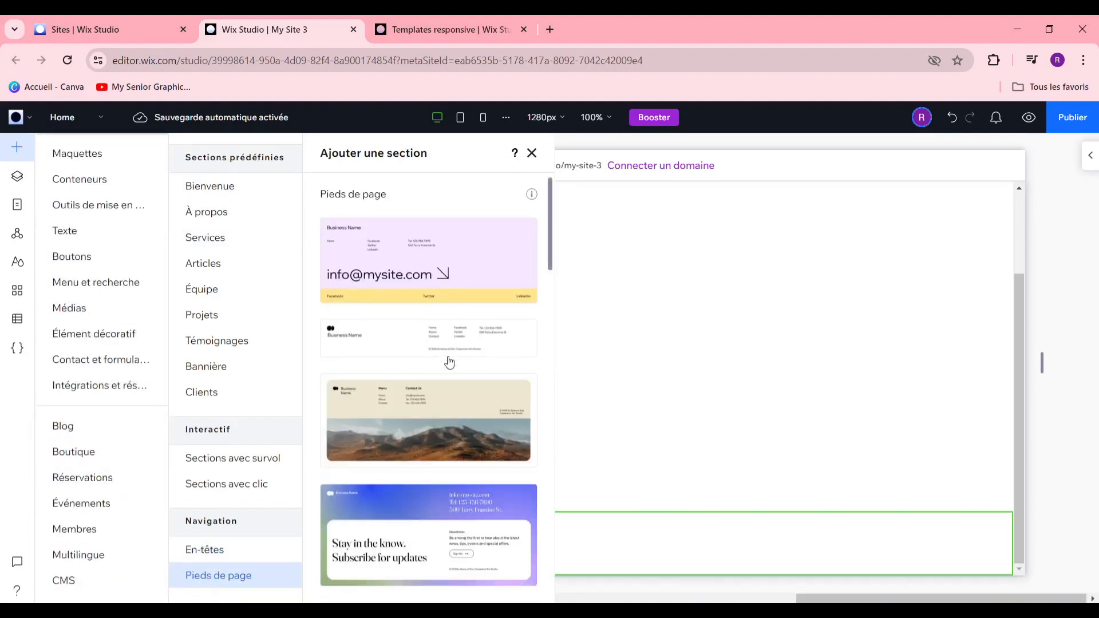
scroll(447, 369, "down", 4)
scroll(444, 372, "up", 4)
scroll(444, 375, "down", 3)
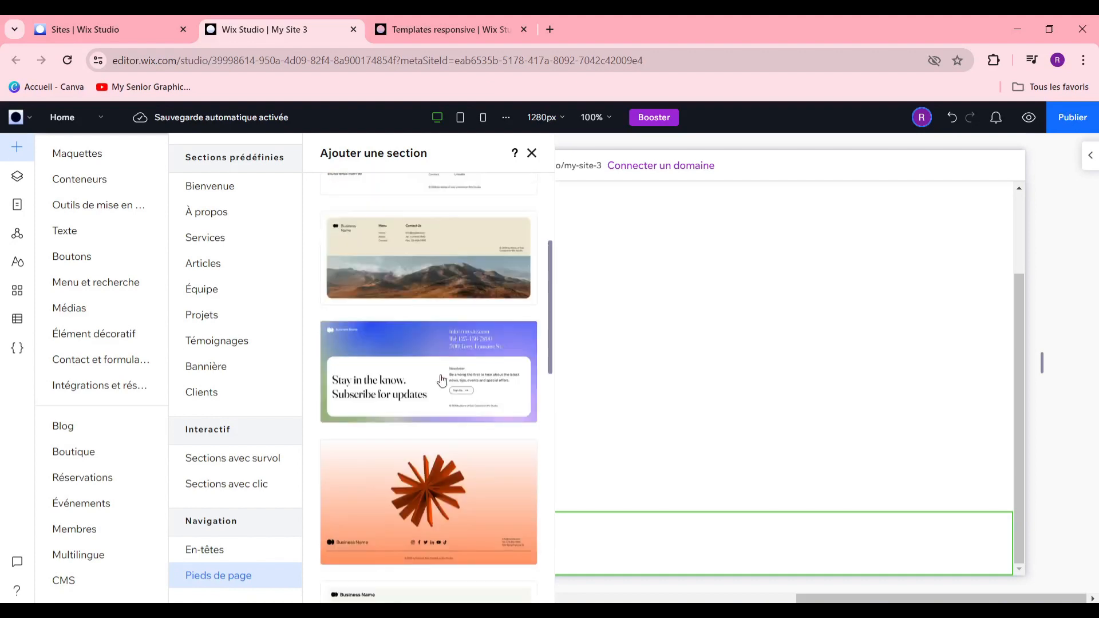
scroll(441, 380, "up", 2)
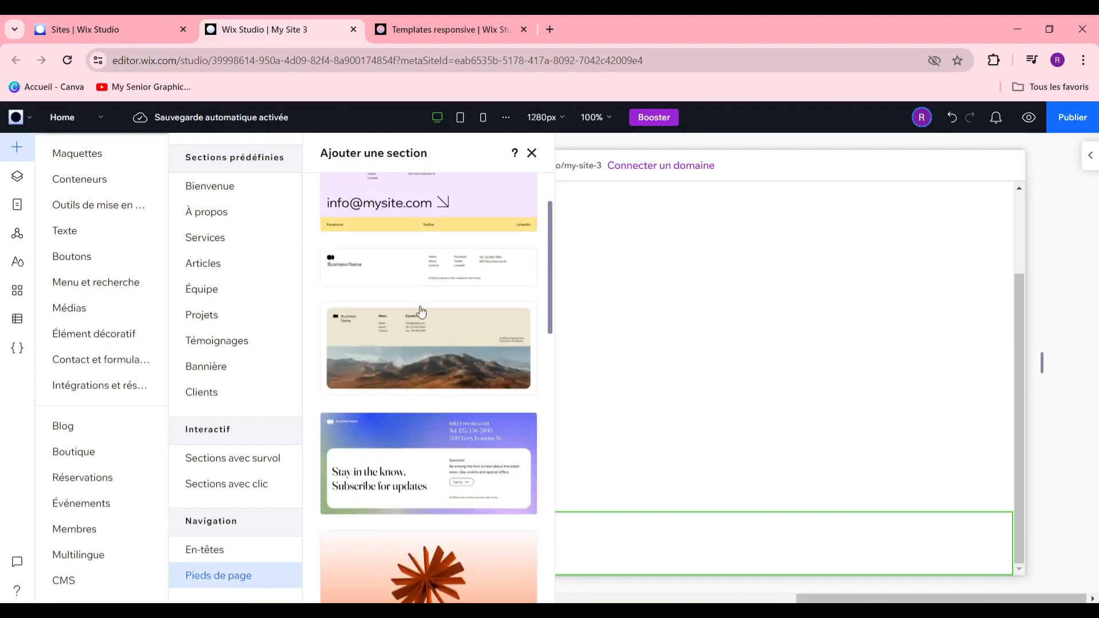
left_click(412, 278)
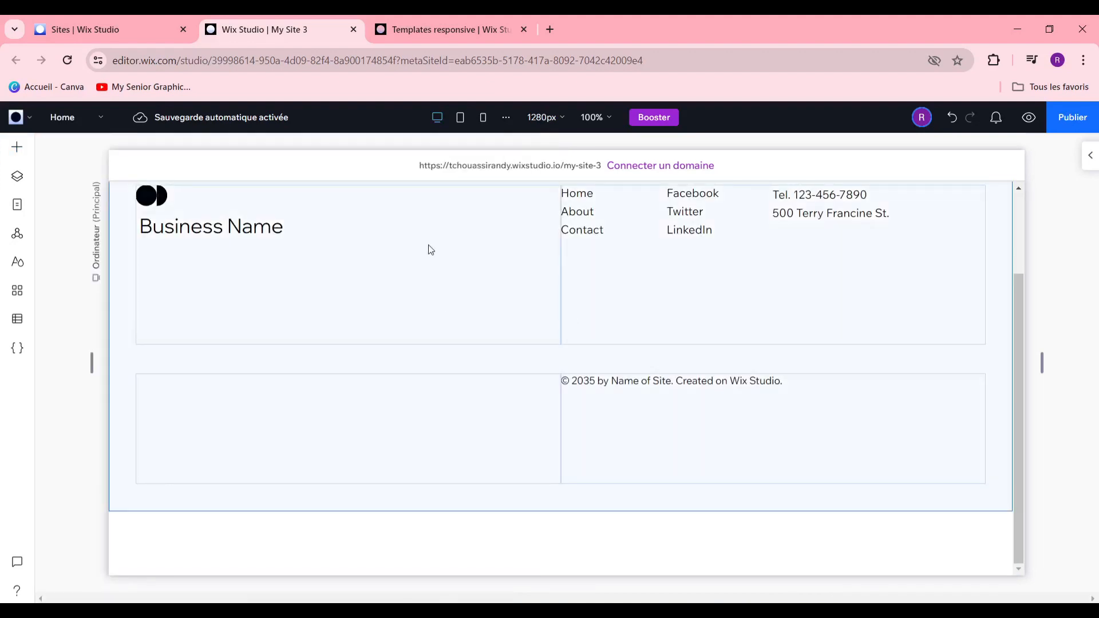
key("ctrl+z")
left_click_drag(443, 375, 654, 511)
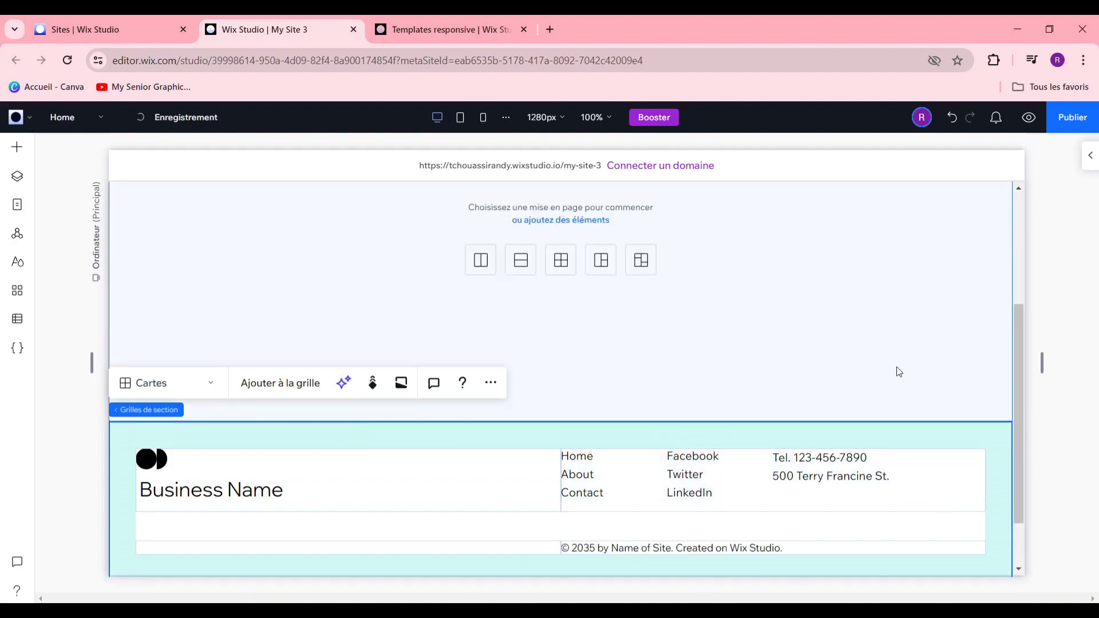
Replace the Business Name title in the added footer section with RNDSFOODY
scroll(897, 369, "down", 2)
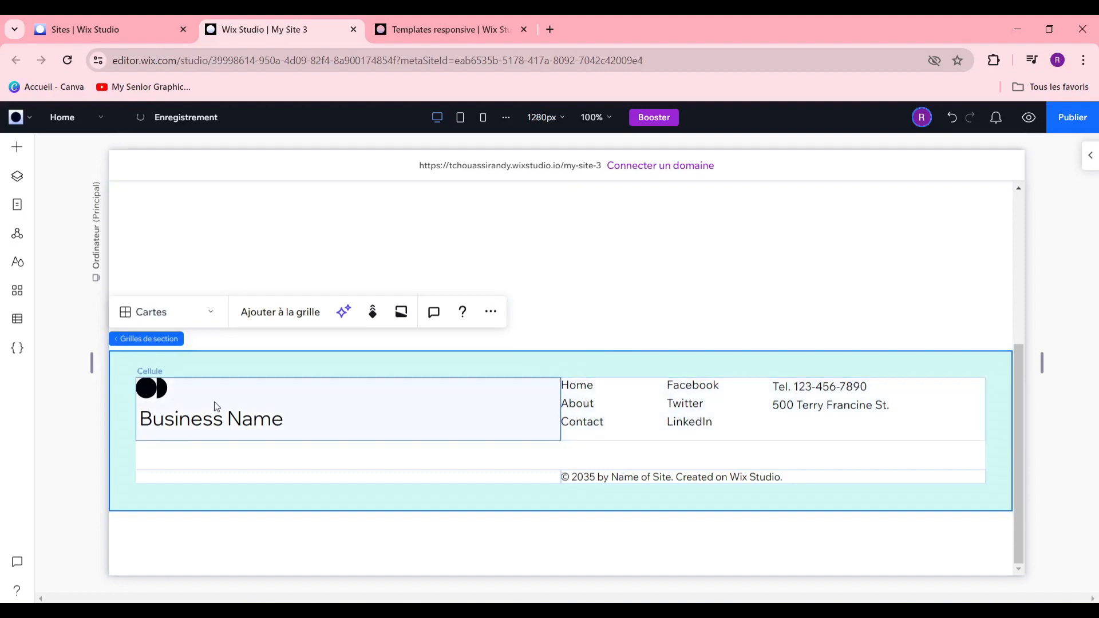
left_click(204, 424)
left_click(210, 422)
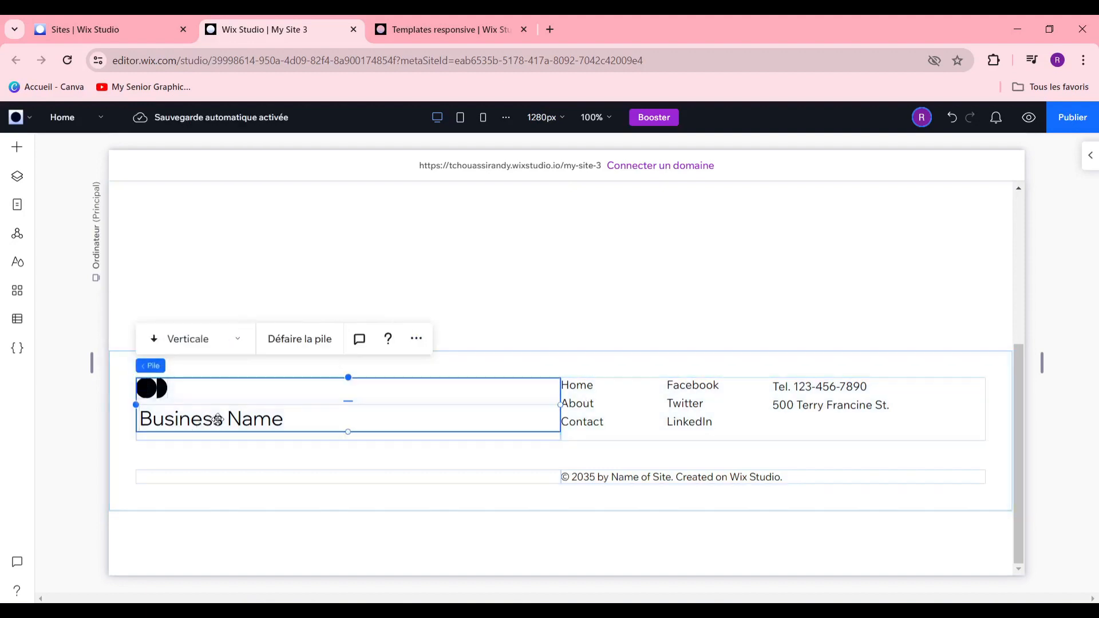
left_click(219, 419)
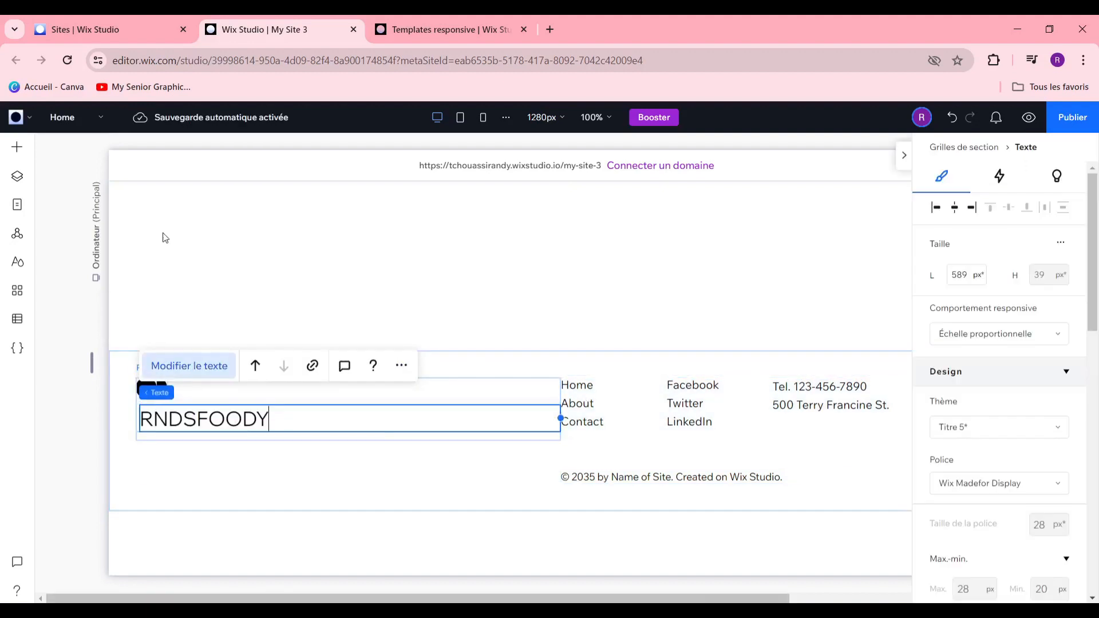
Delete the black two-circle vector logo above the RNDSFOODY title in the footer section
left_click(153, 390)
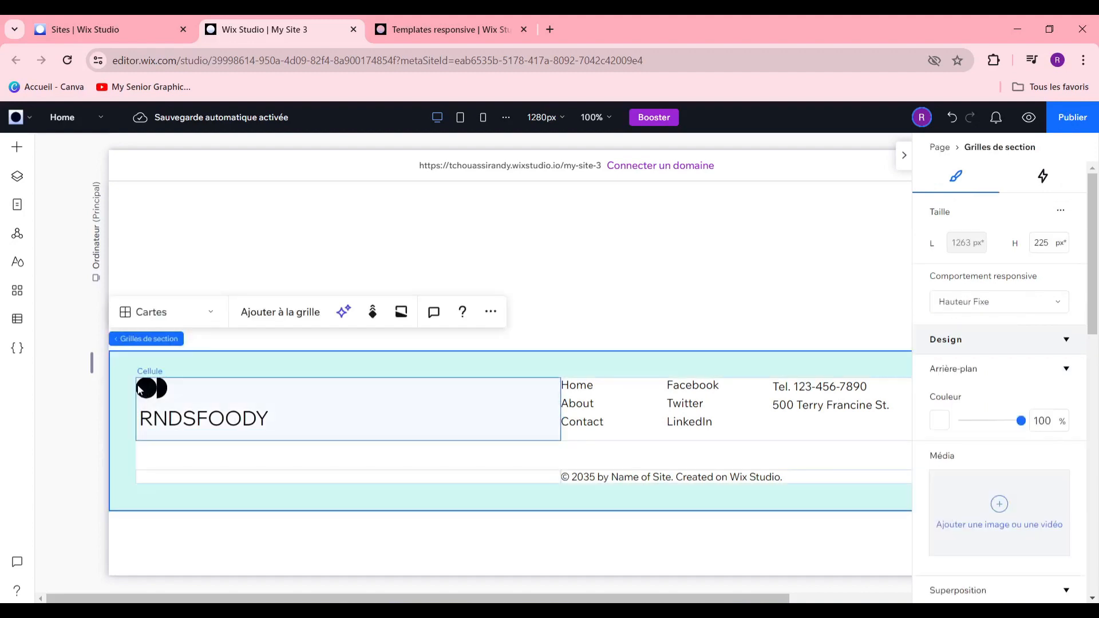
left_click(148, 389)
left_click(155, 392)
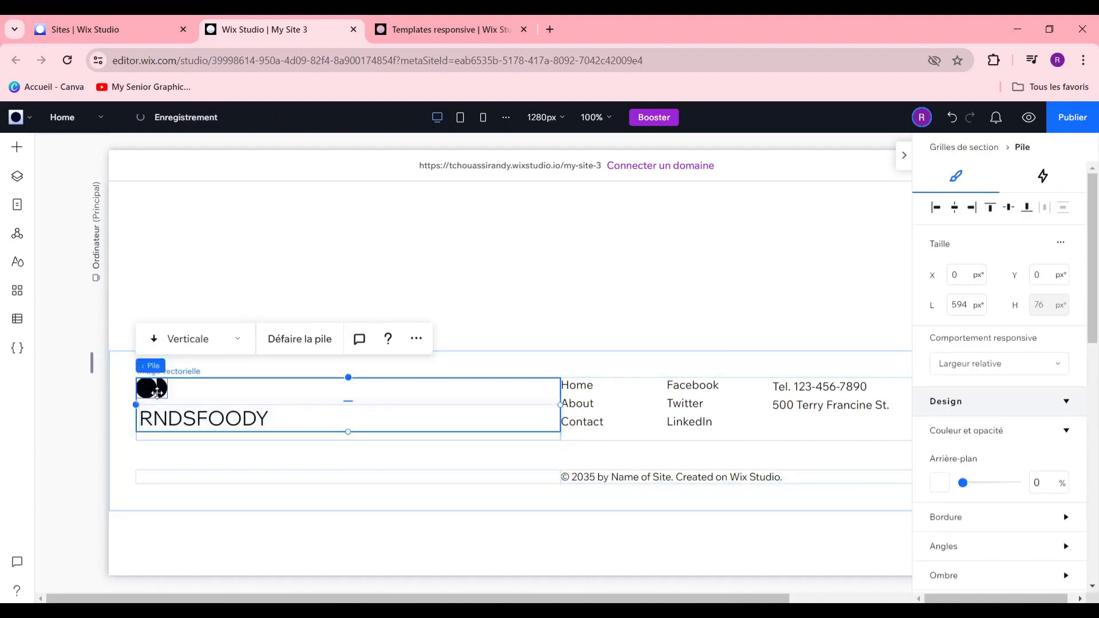
left_click(158, 393)
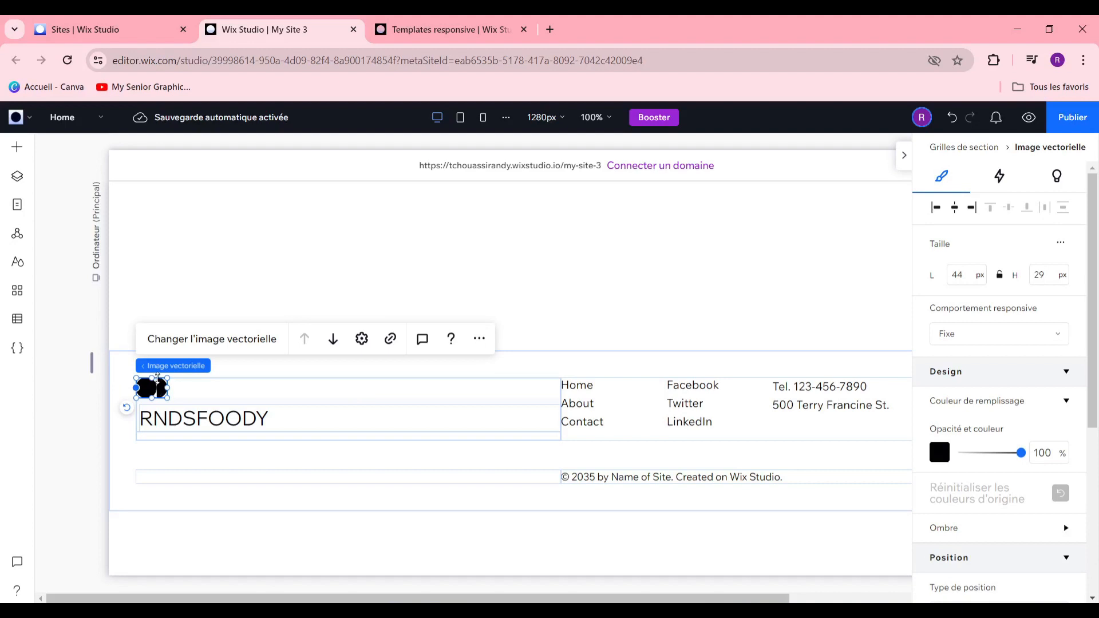
key("Delete")
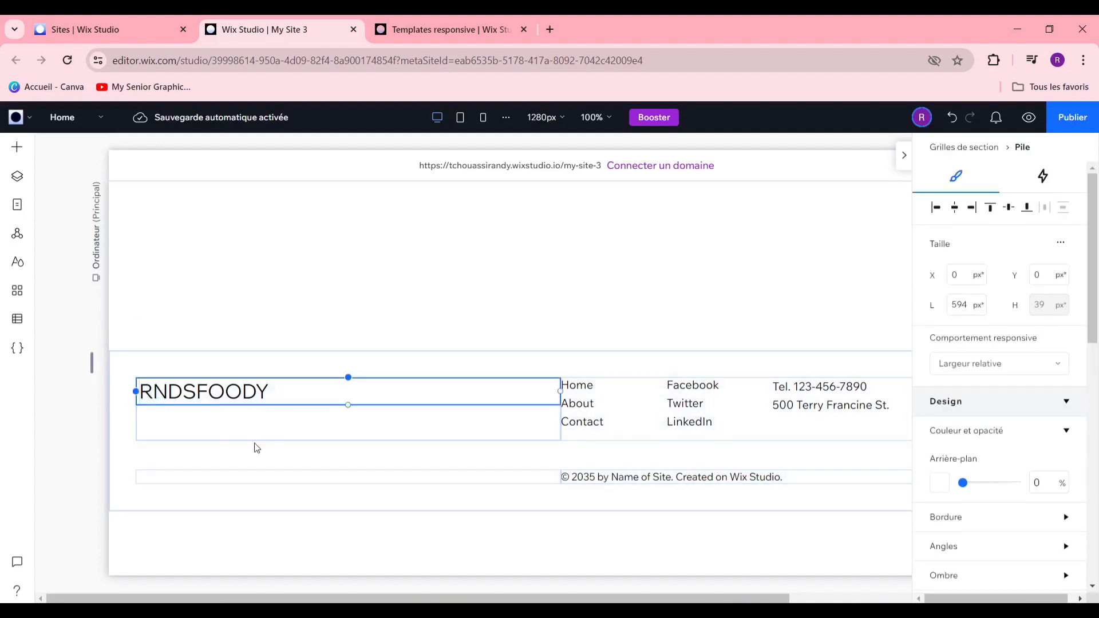
Delete the social links, the contact details and the Home, About and Contact links from the footer section
left_click(365, 438)
left_click(718, 401)
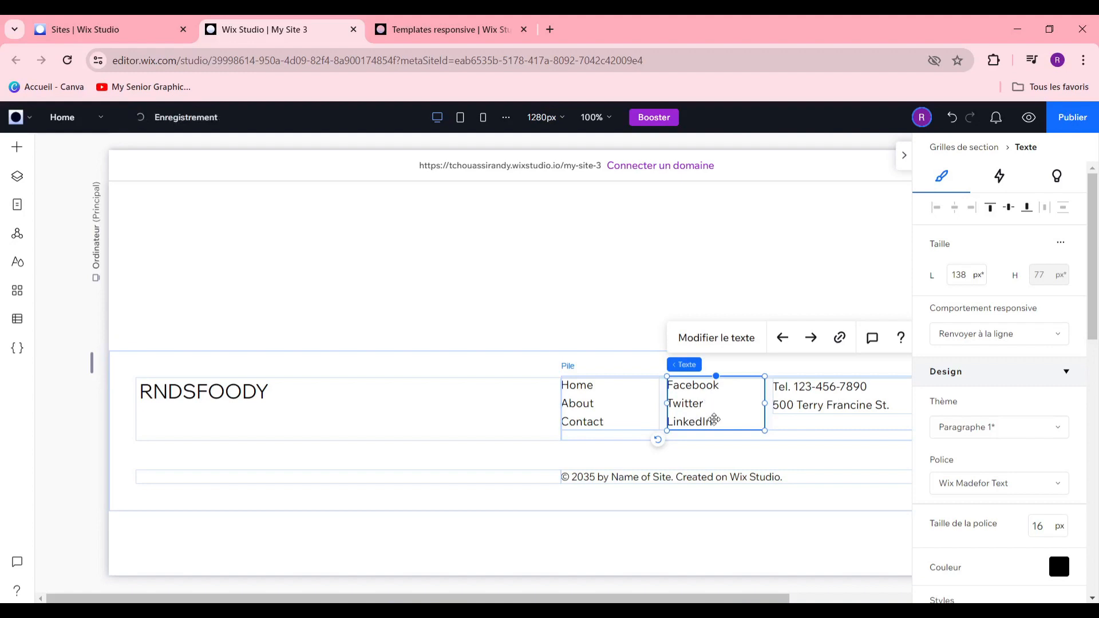
key("Delete")
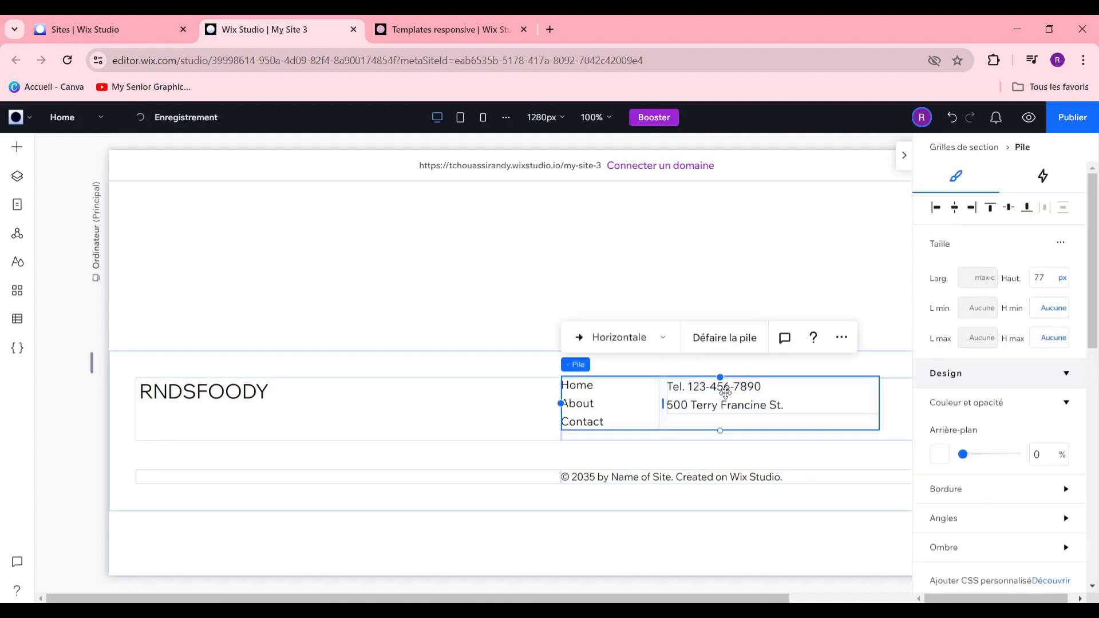
left_click(725, 393)
key("Delete")
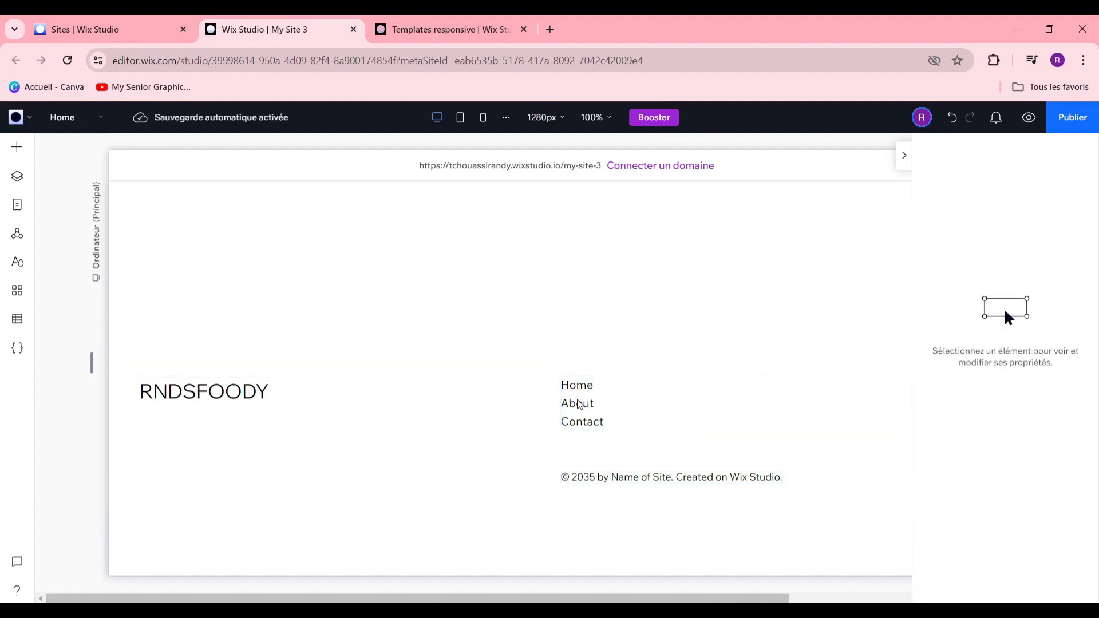
left_click(579, 404)
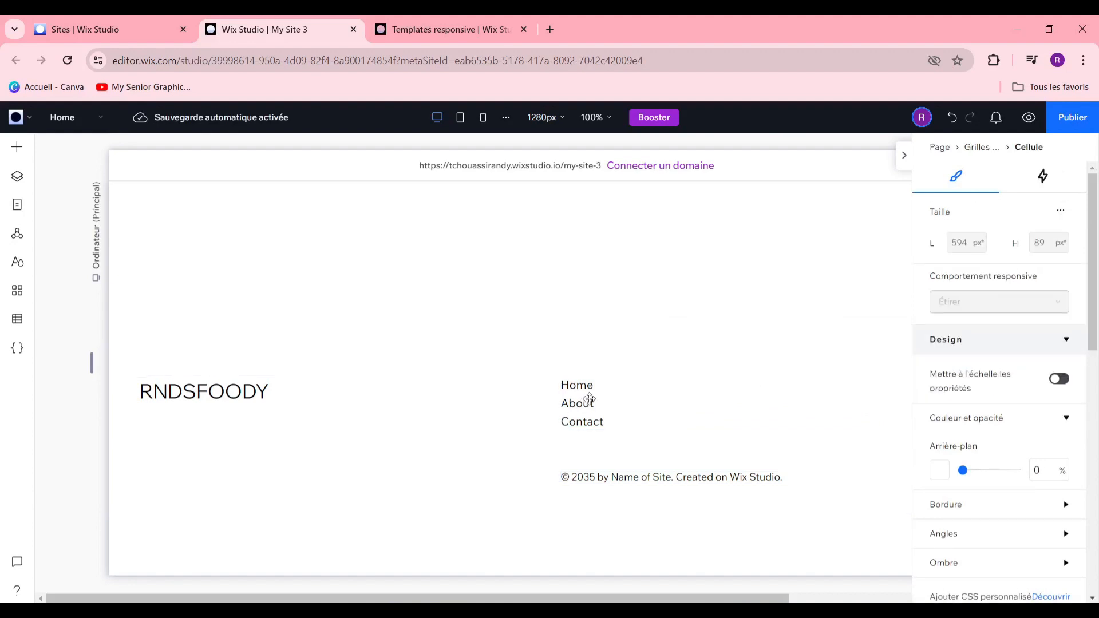
key("Delete")
Delete the copyright line and the remaining footer section containing the RNDSFOODY title
left_click(659, 483)
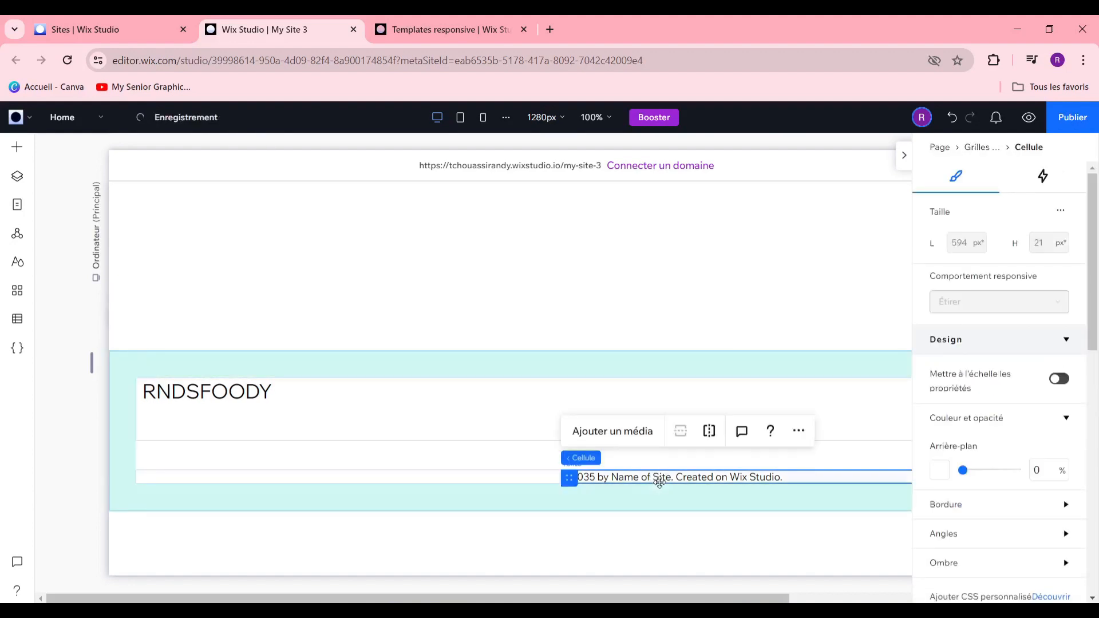
key("Delete")
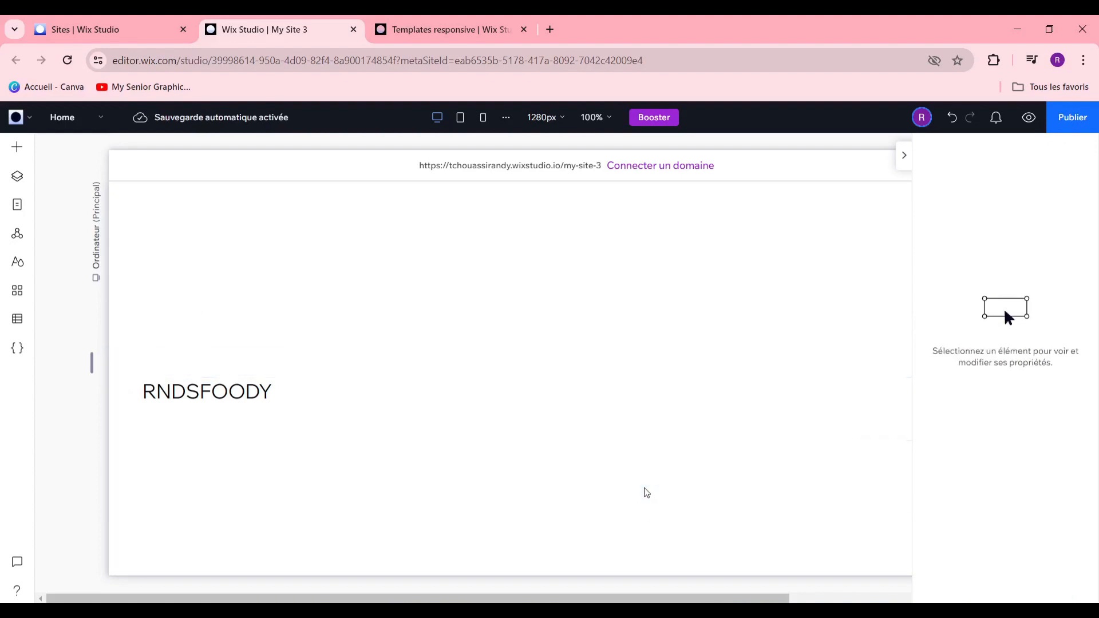
left_click(424, 475)
key("Delete")
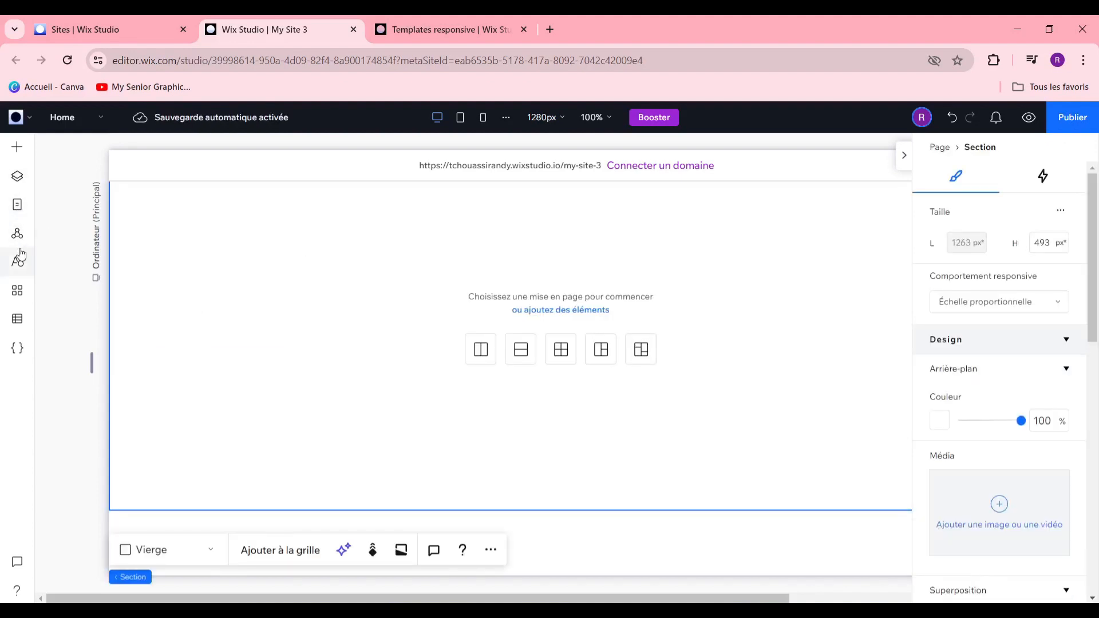
Add a Heading 2 text element at the left end of the blank footer
left_click(19, 160)
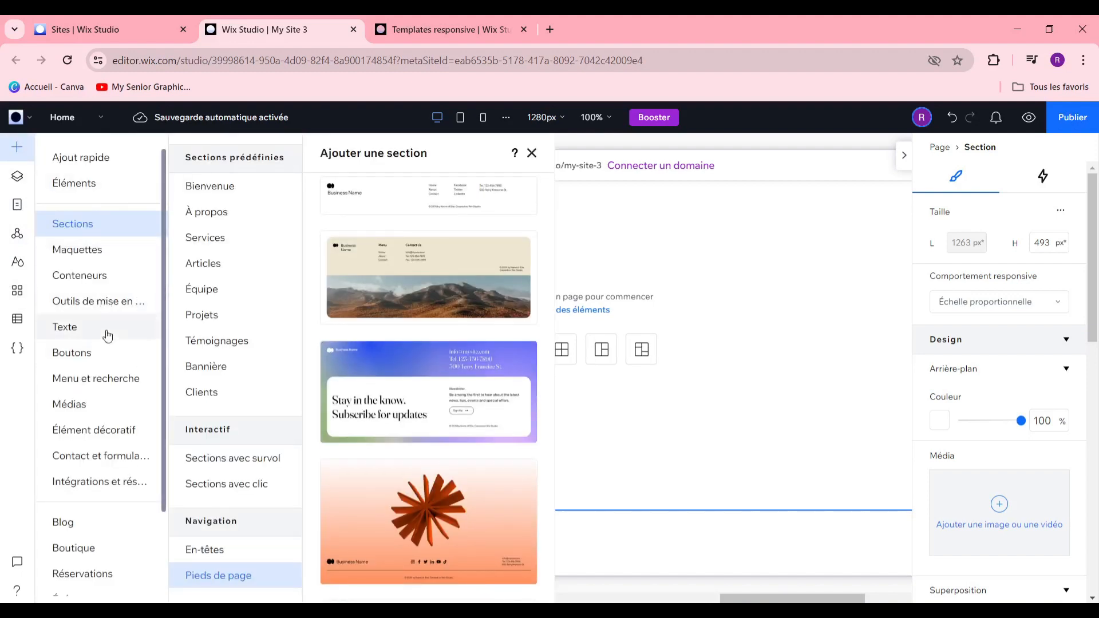
left_click(108, 332)
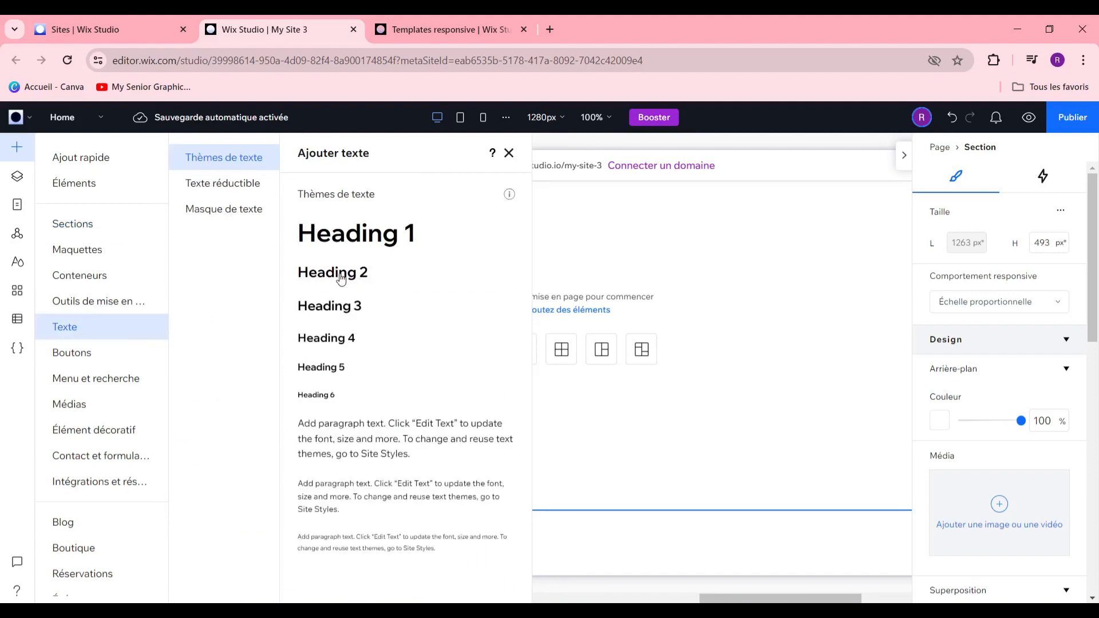
left_click_drag(341, 278, 317, 541)
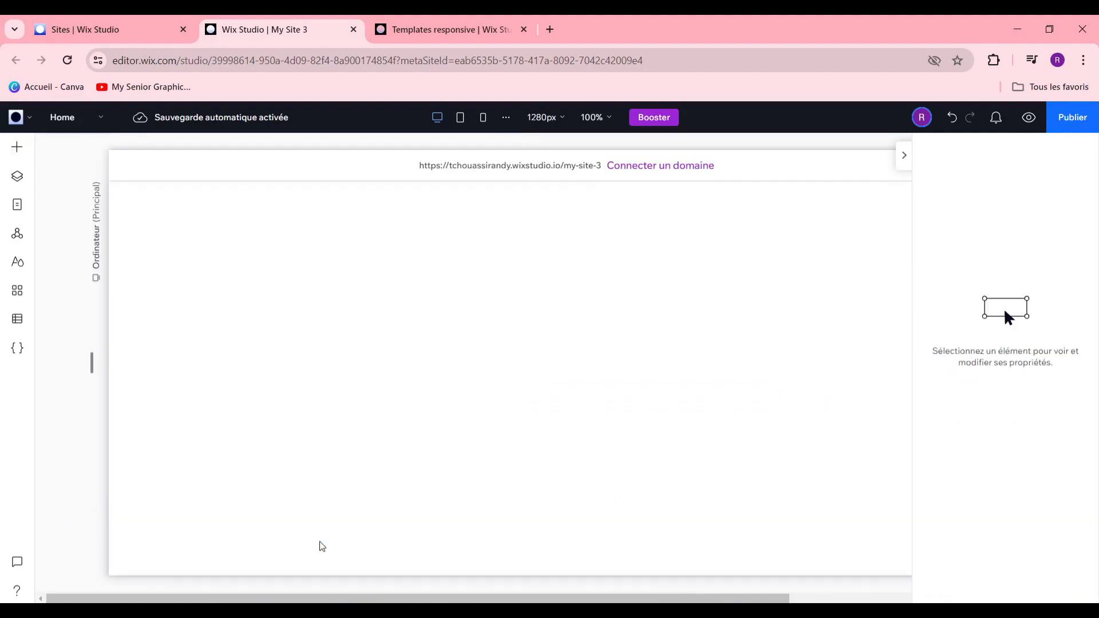
Set the font size of the footer's Heading 2 text to 29 px
scroll(975, 344, "down", 3)
scroll(972, 326, "up", 3)
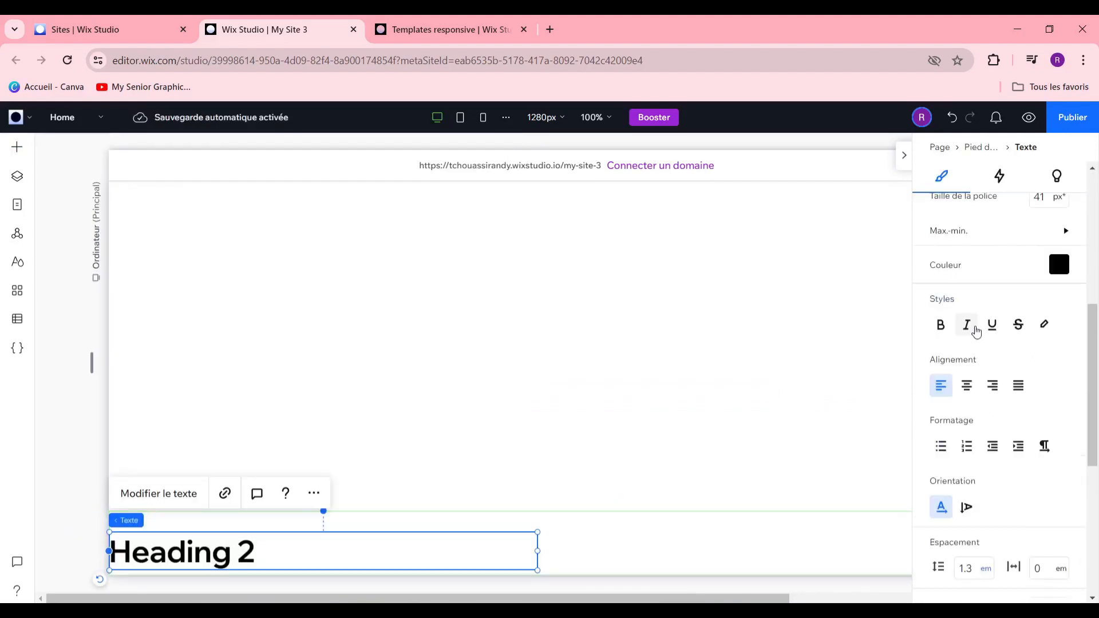
left_click(1050, 334)
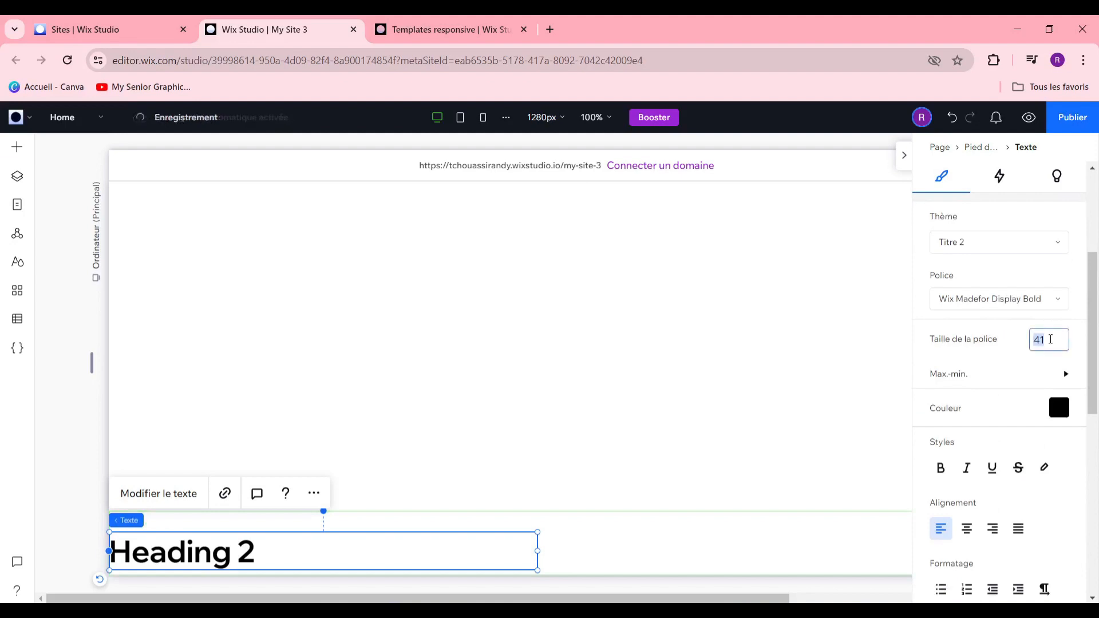
key("BackSpace")
key("BackSpace")
type("29")
Replace the Heading 2 placeholder text in the footer with RNDSFOODY
double_click(165, 551)
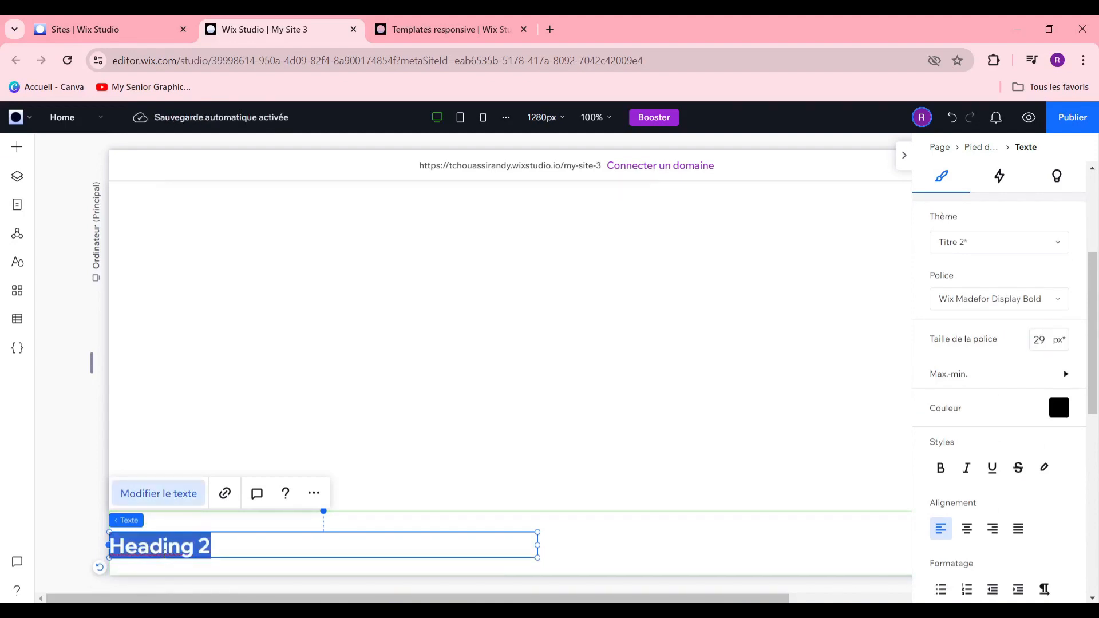
type("RNDSF")
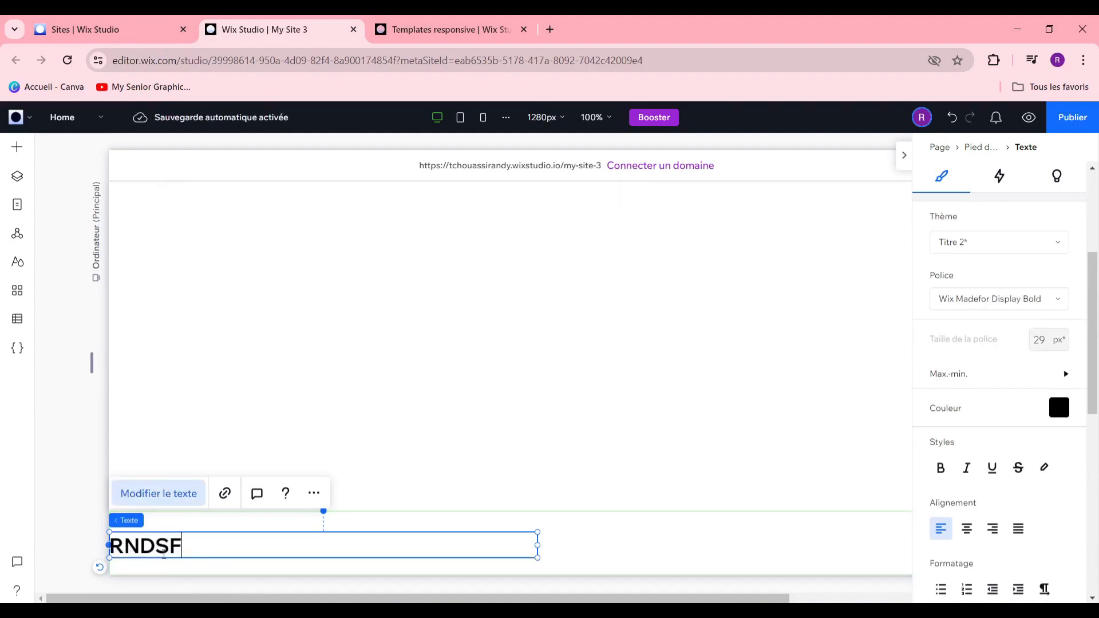
type("OODY")
left_click(524, 527)
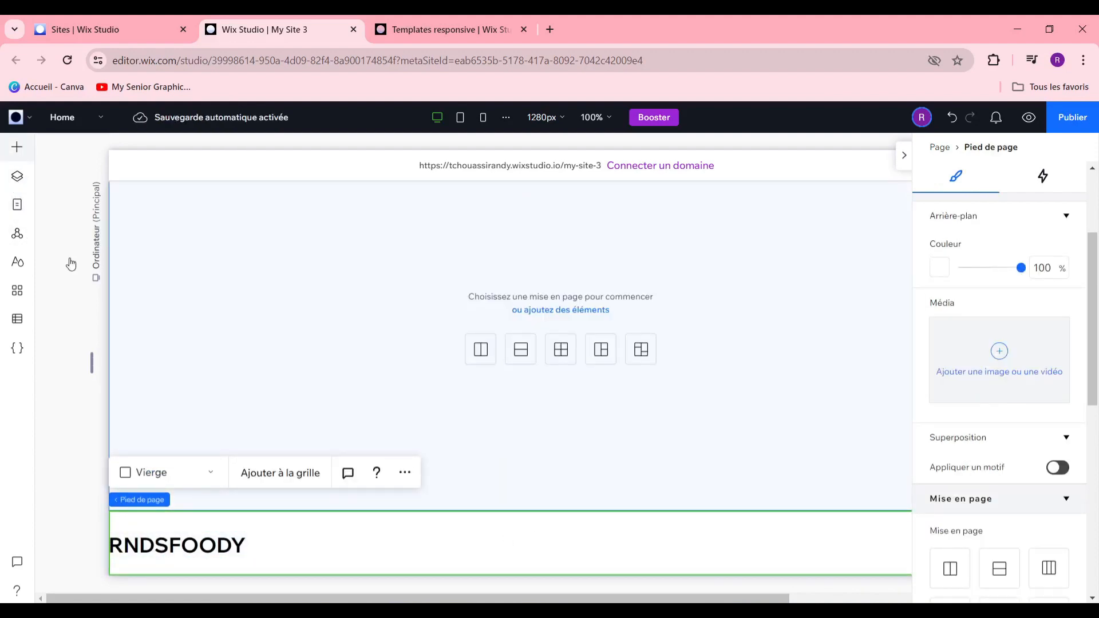
Add a Heading 6 text element to the footer and place it right of the RNDSFOODY title, at about X 290 and Y 0 px
left_click(63, 333)
left_click_drag(328, 399, 359, 487)
left_click(345, 551)
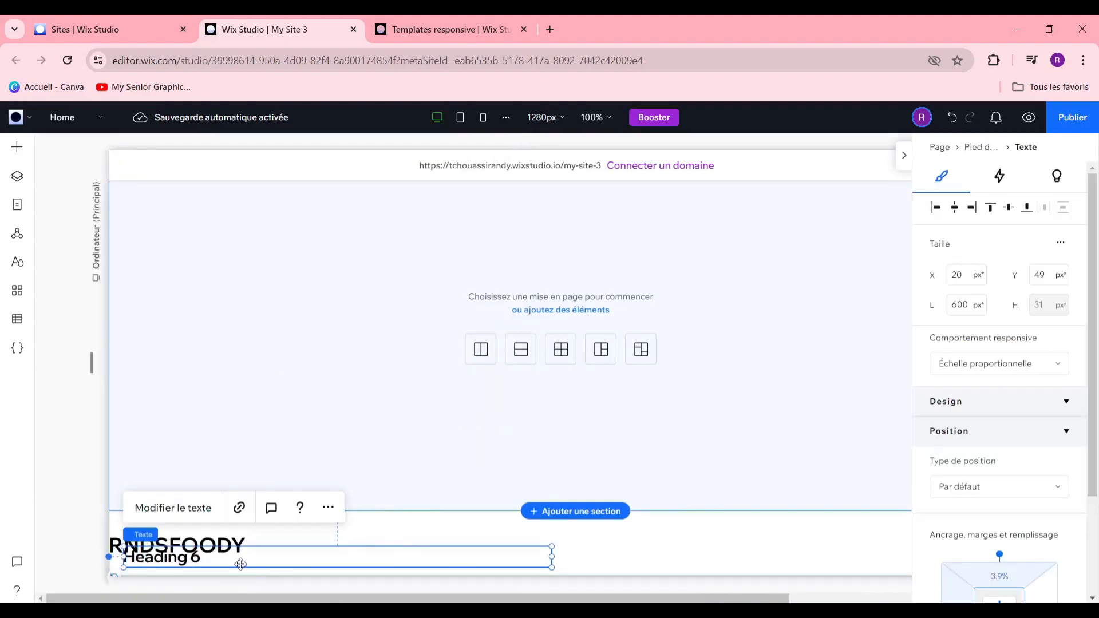
left_click_drag(240, 565, 306, 563)
left_click_drag(405, 541, 381, 524)
Replace the Heading 6 placeholder text in the footer with A PROPOS
double_click(388, 525)
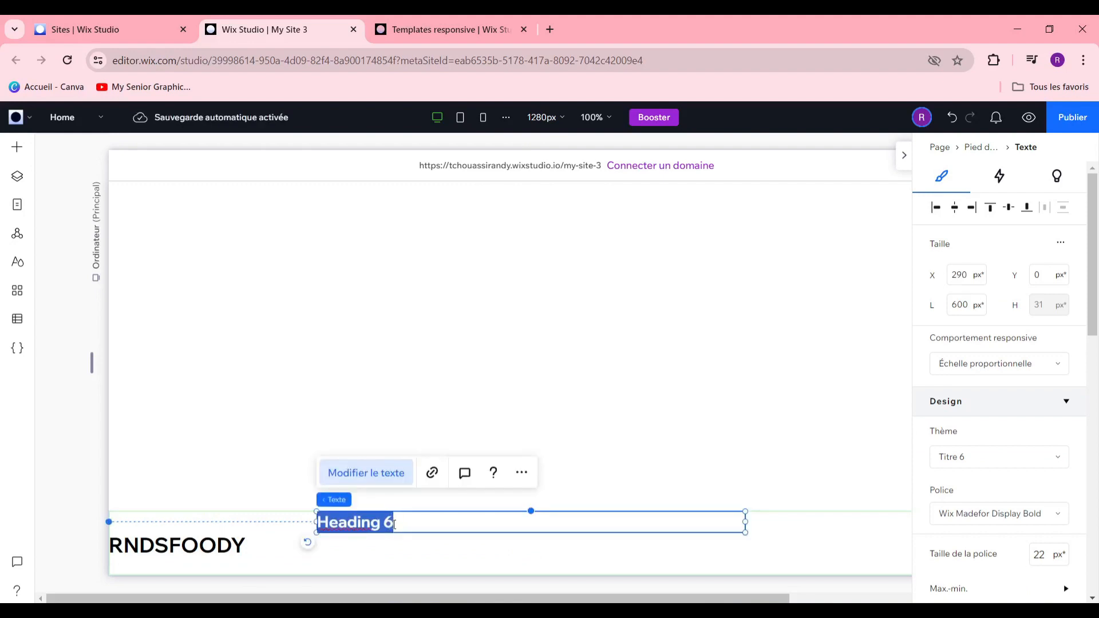
type("APO")
key("BackSpace")
key("BackSpace")
key("BackSpace")
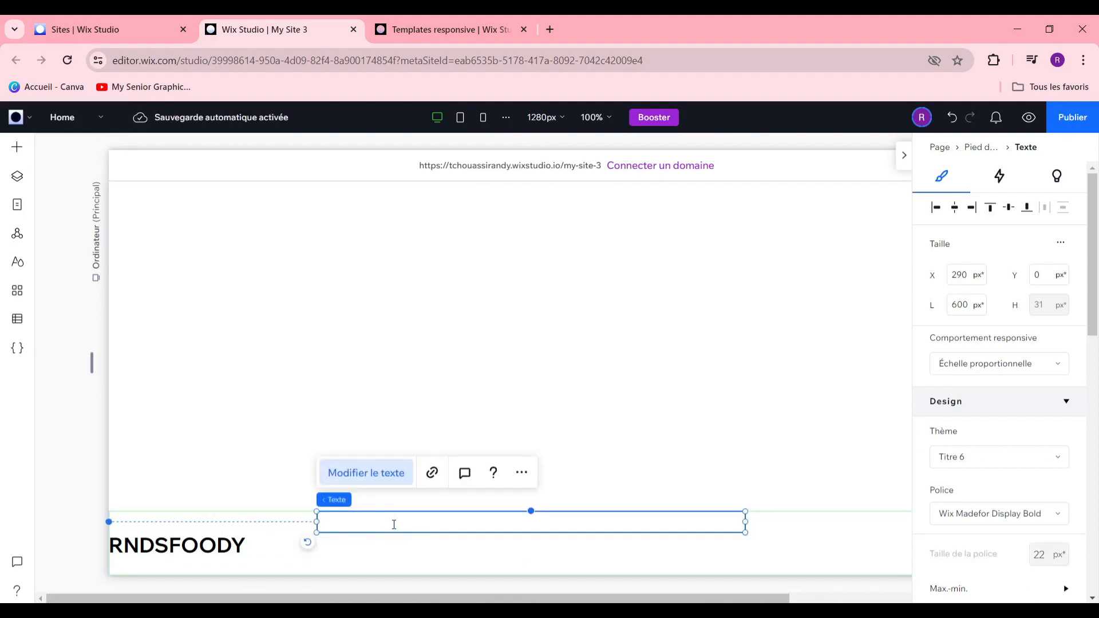
type("A PROPOS")
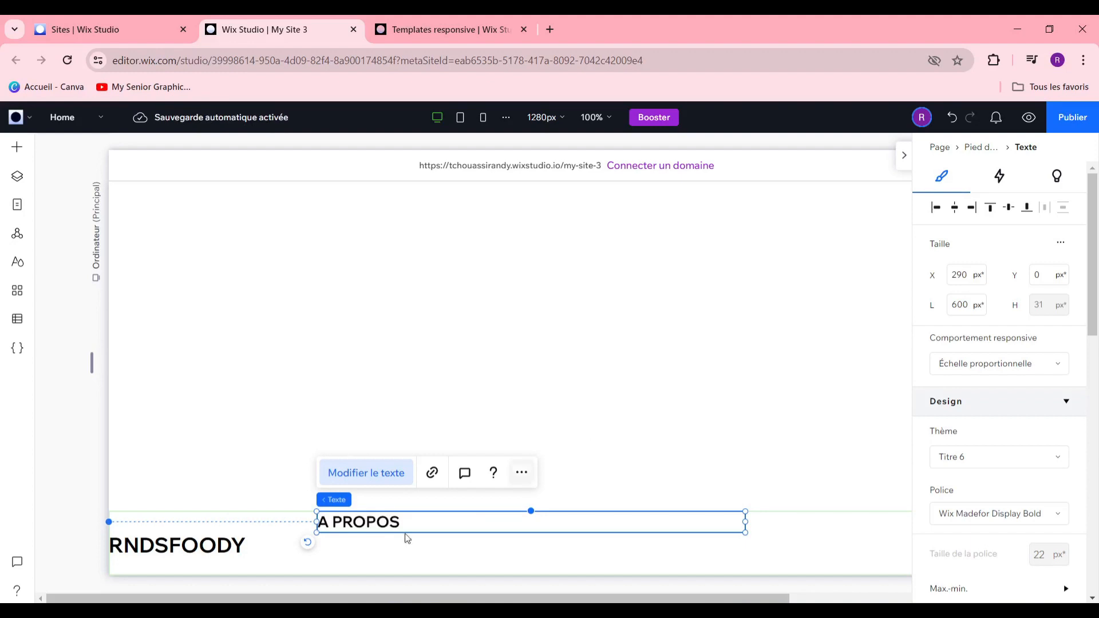
Place two copies of the A PROPOS heading along the footer at about X 570 and 925 px, and retitle the middle one RESEAU SOCIAUX
left_click(528, 479)
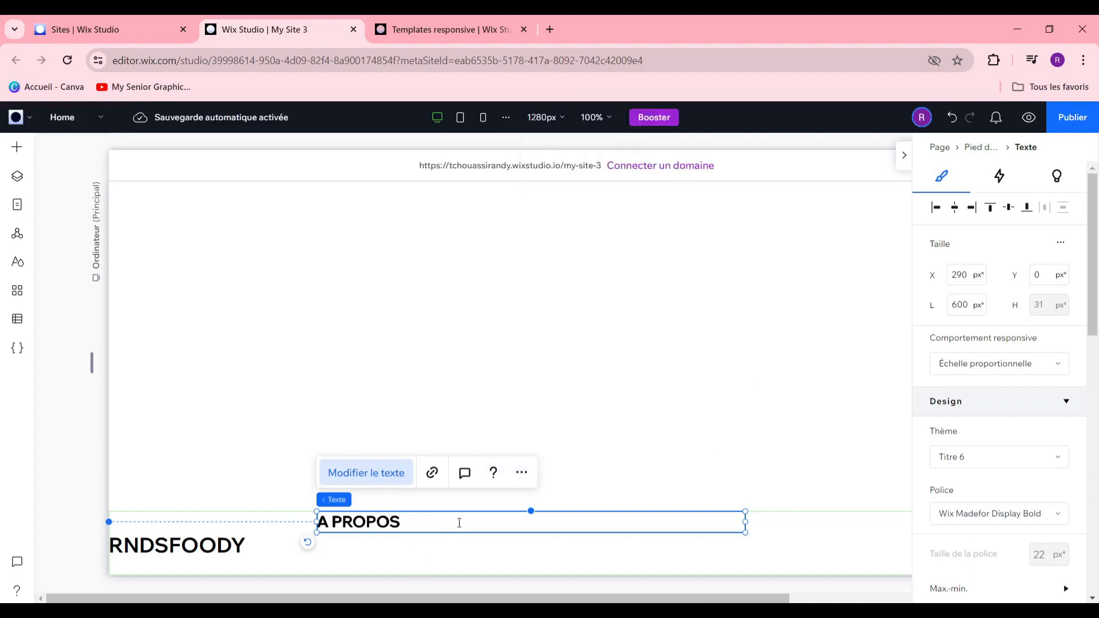
left_click_drag(387, 541, 527, 531)
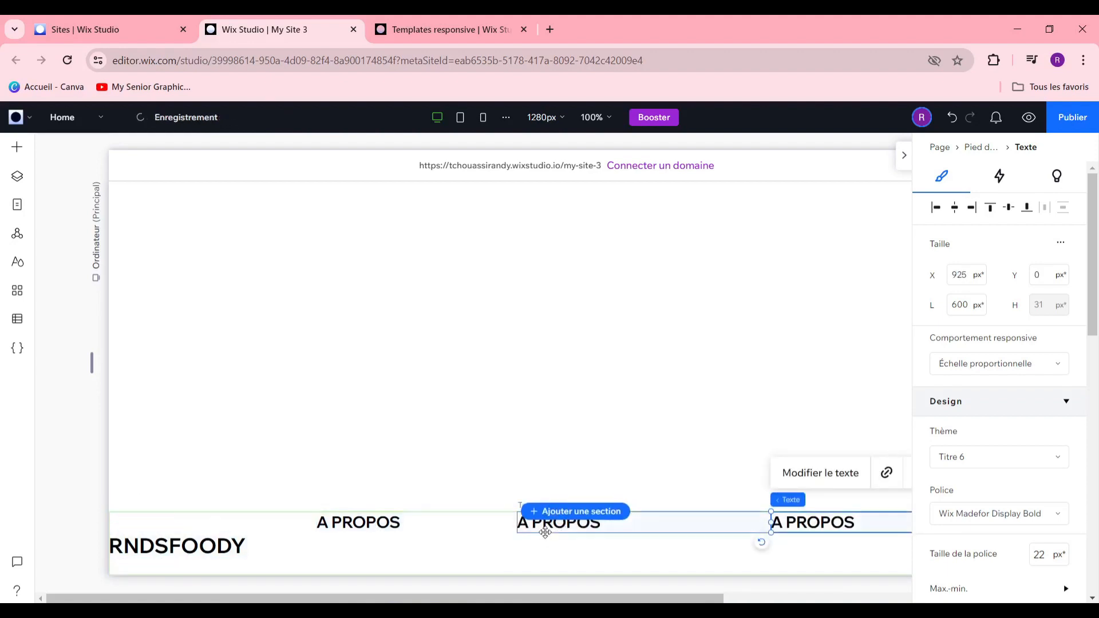
left_click(547, 526)
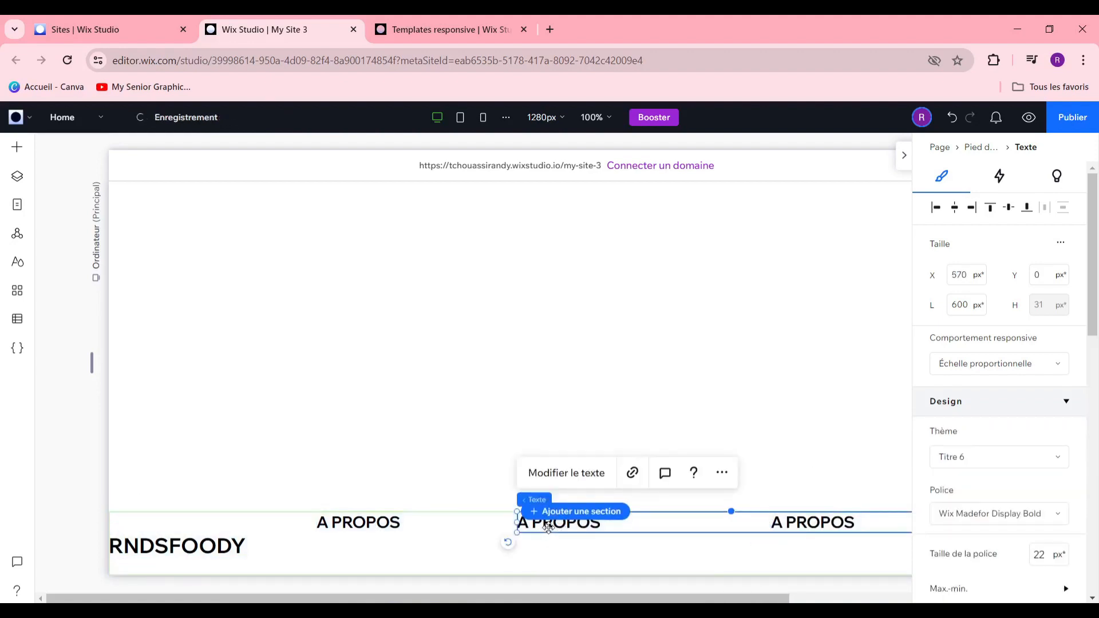
double_click(548, 526)
type("RESEAU SOCIAUX")
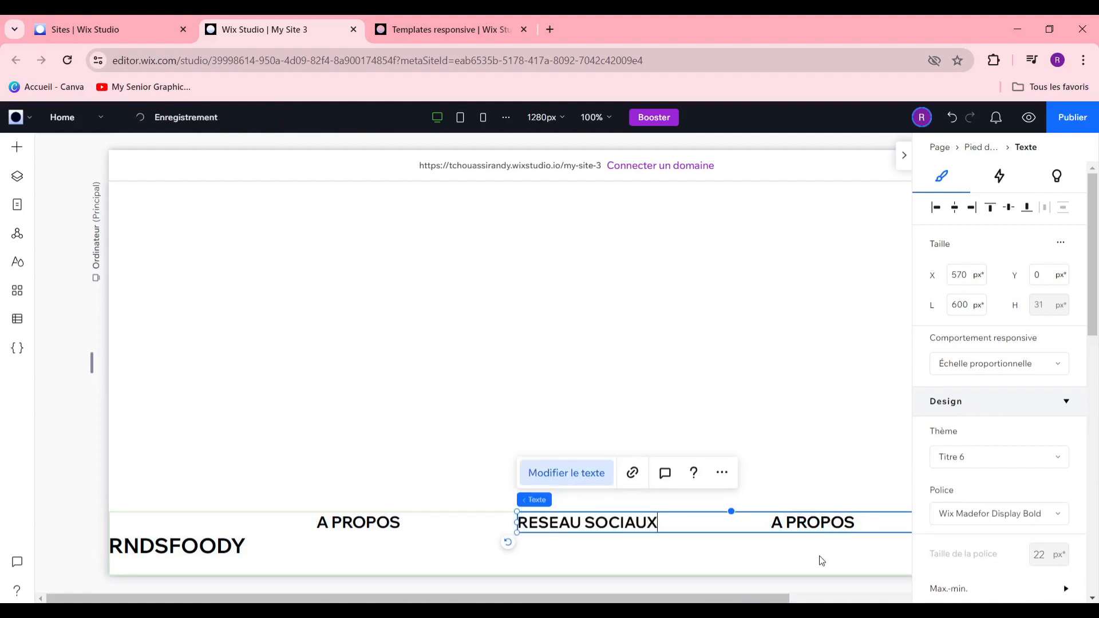
Retitle the rightmost A PROPOS heading in the footer as ADRESSE
left_click(823, 542)
left_click(822, 527)
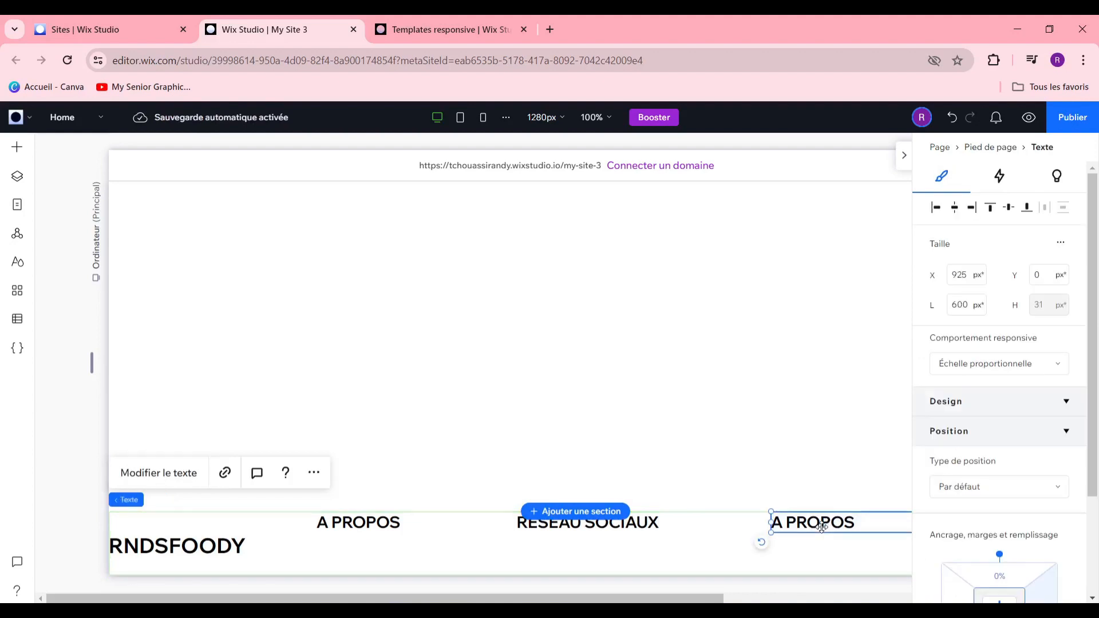
double_click(822, 526)
type("ADRESSE")
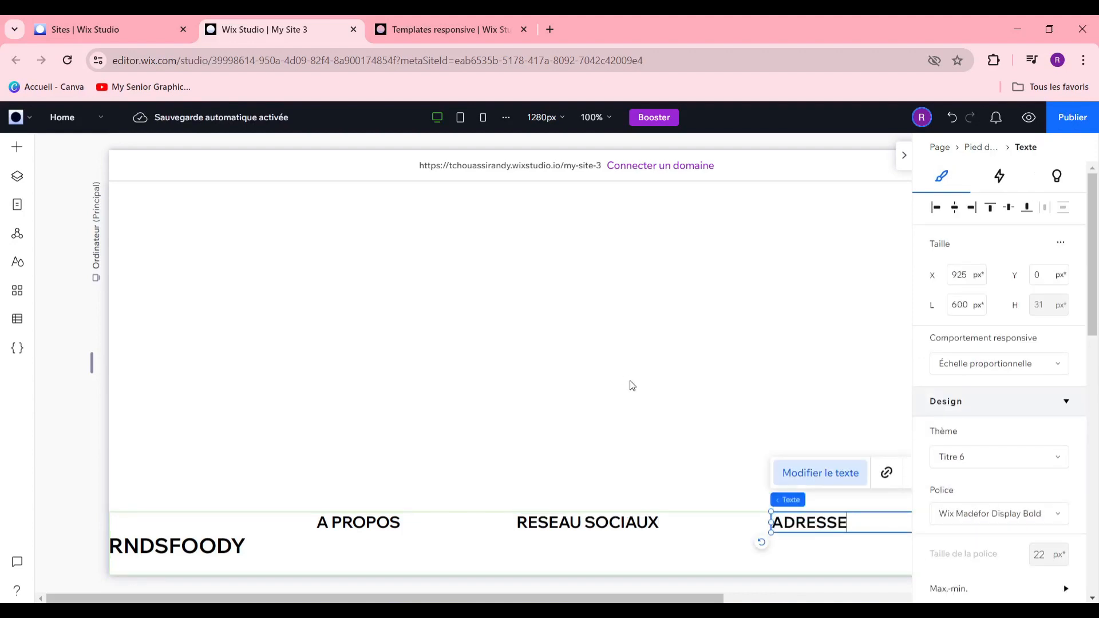
left_click(684, 480)
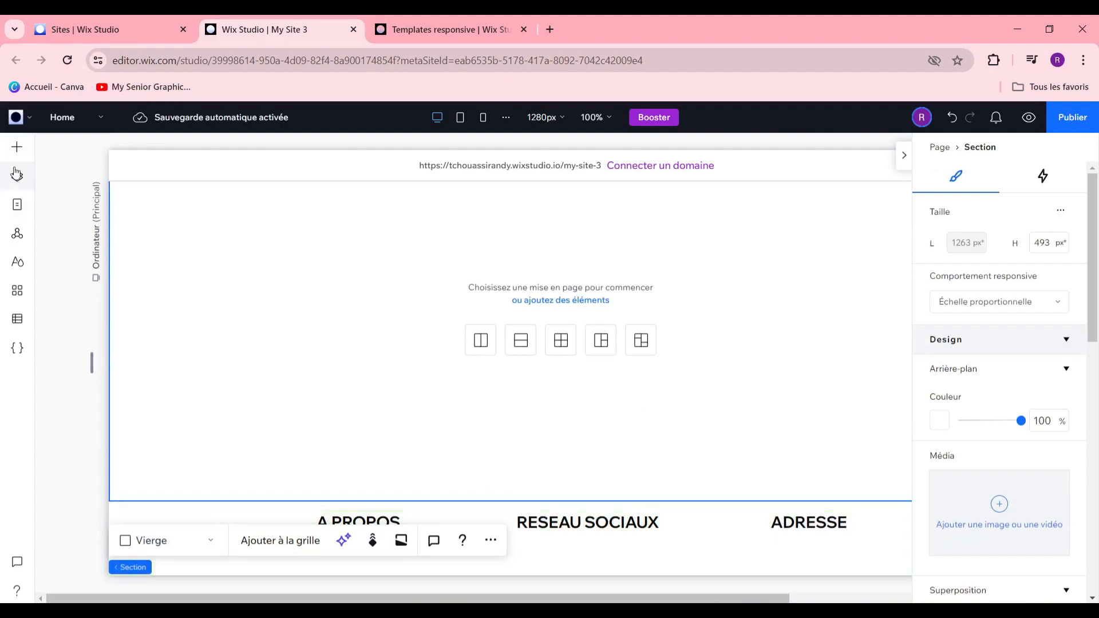
Add a paragraph text element with 13 px text and place it beneath the ADRESSE heading in the footer
left_click(10, 146)
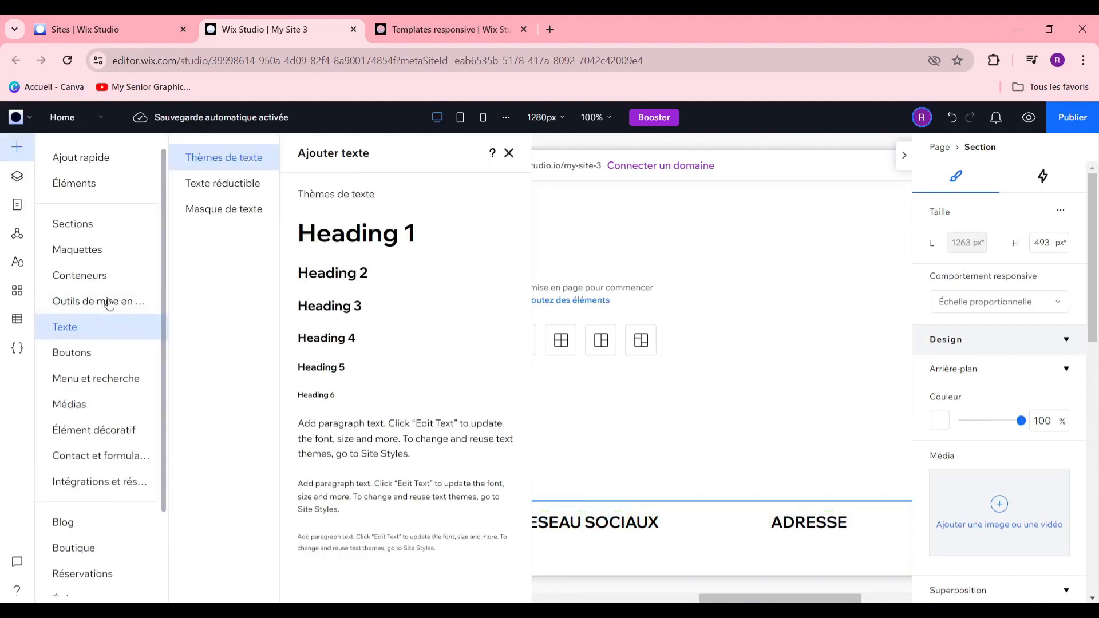
left_click(380, 440)
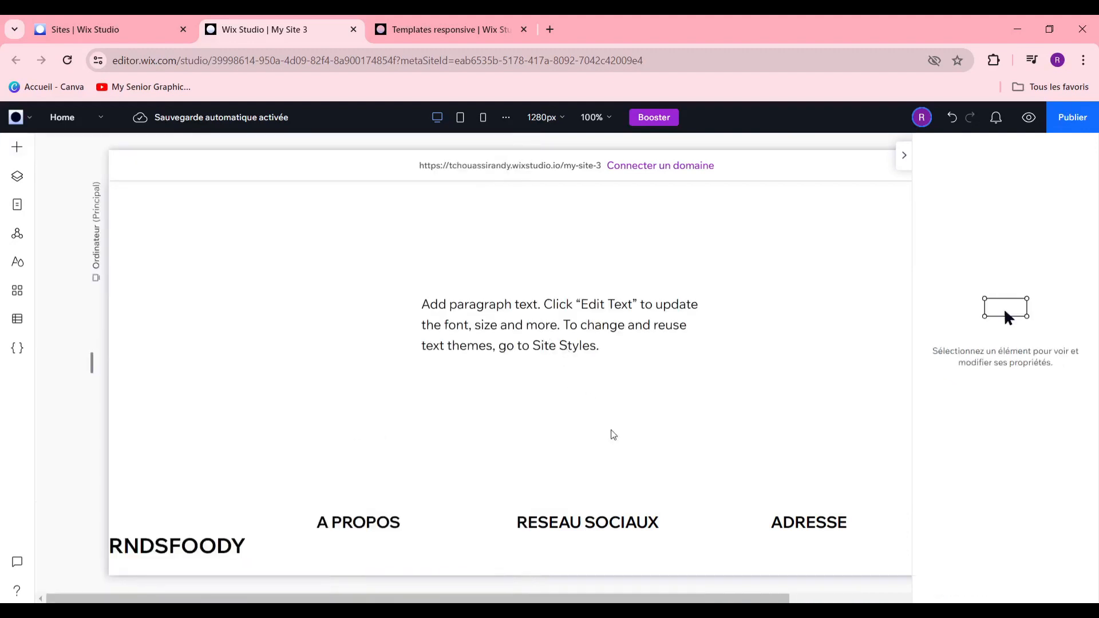
left_click_drag(543, 329, 663, 301)
left_click_drag(559, 284, 812, 552)
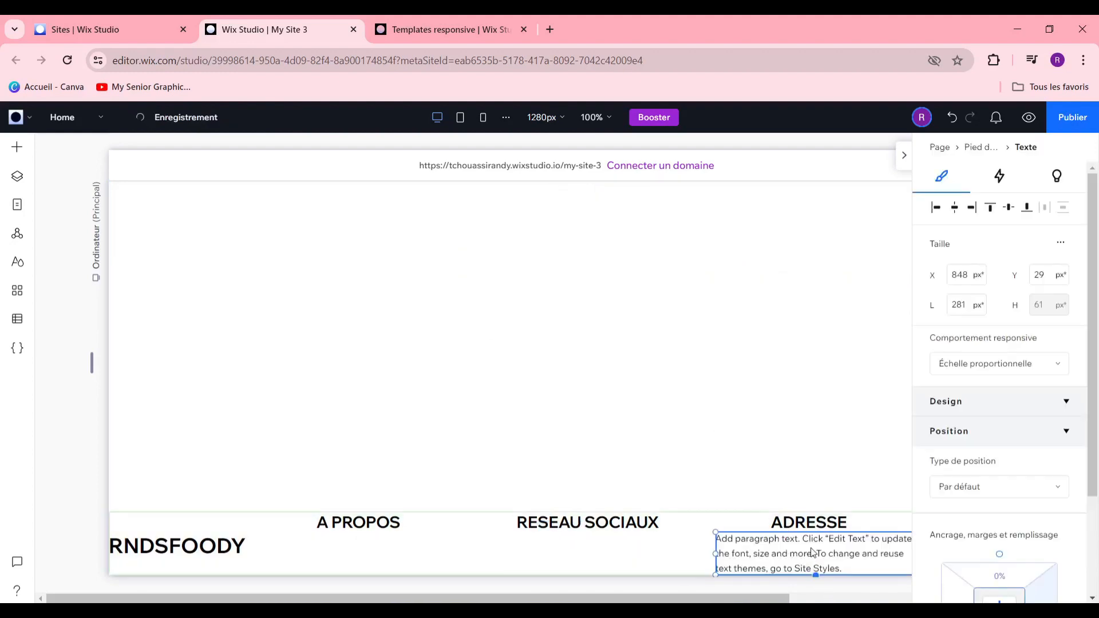
Replace the placeholder paragraph beneath ADRESSE with the two-line postal address and align it with the heading
double_click(812, 552)
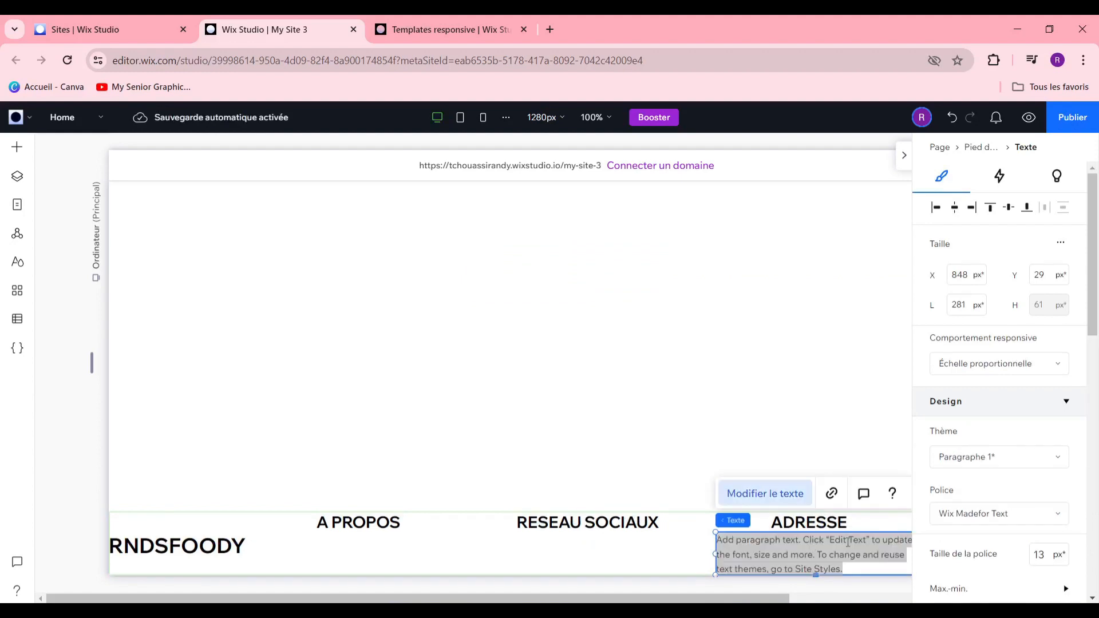
key("Delete")
left_click(849, 547)
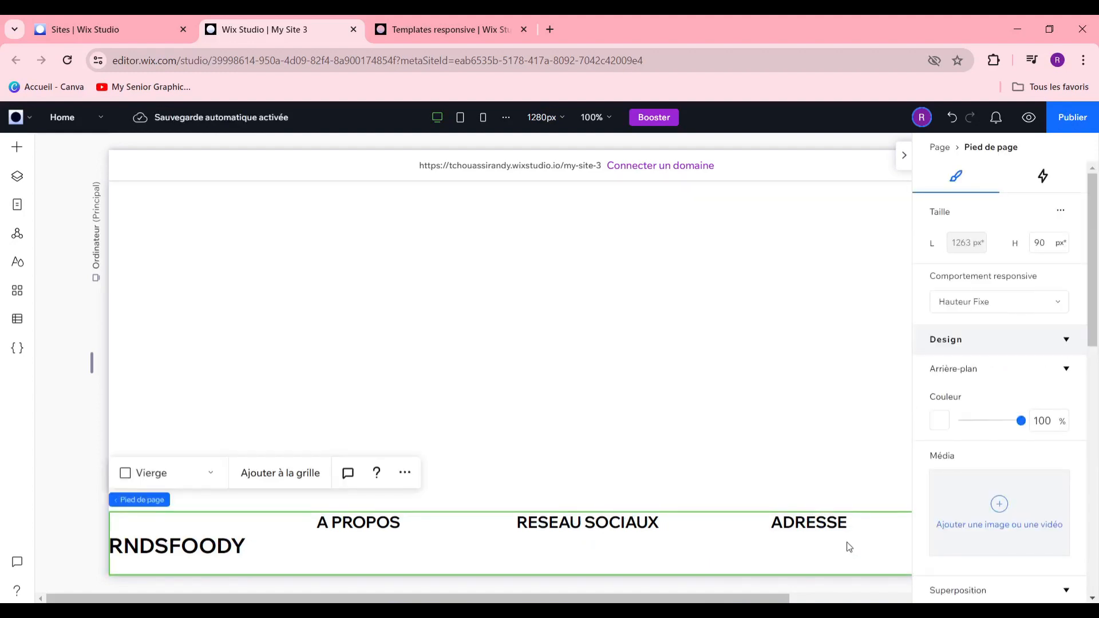
key("ctrl+z")
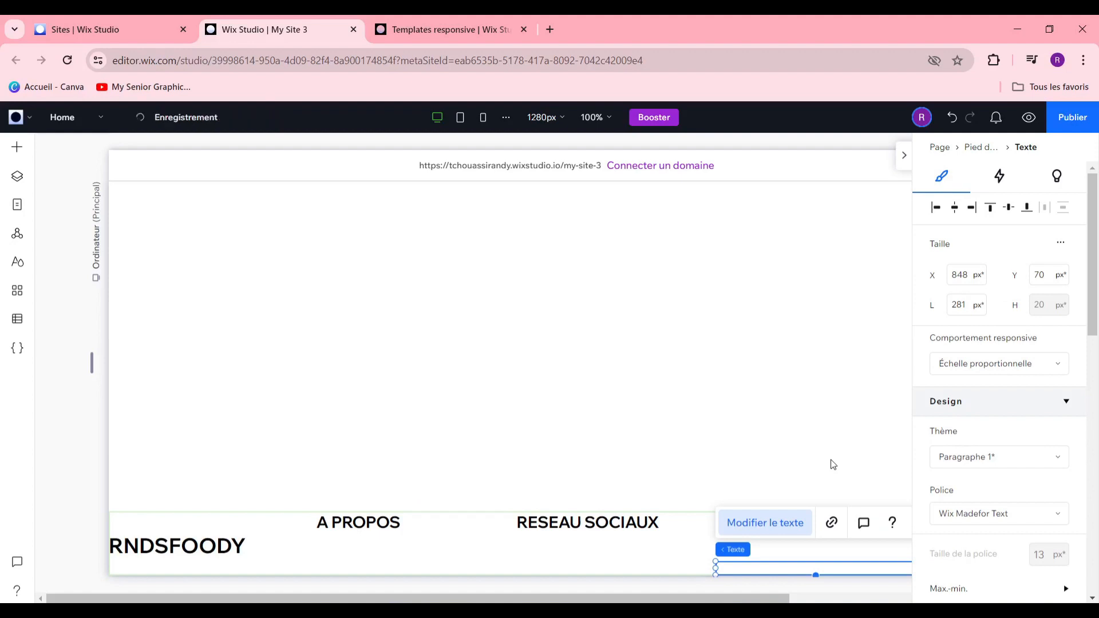
left_click(791, 544)
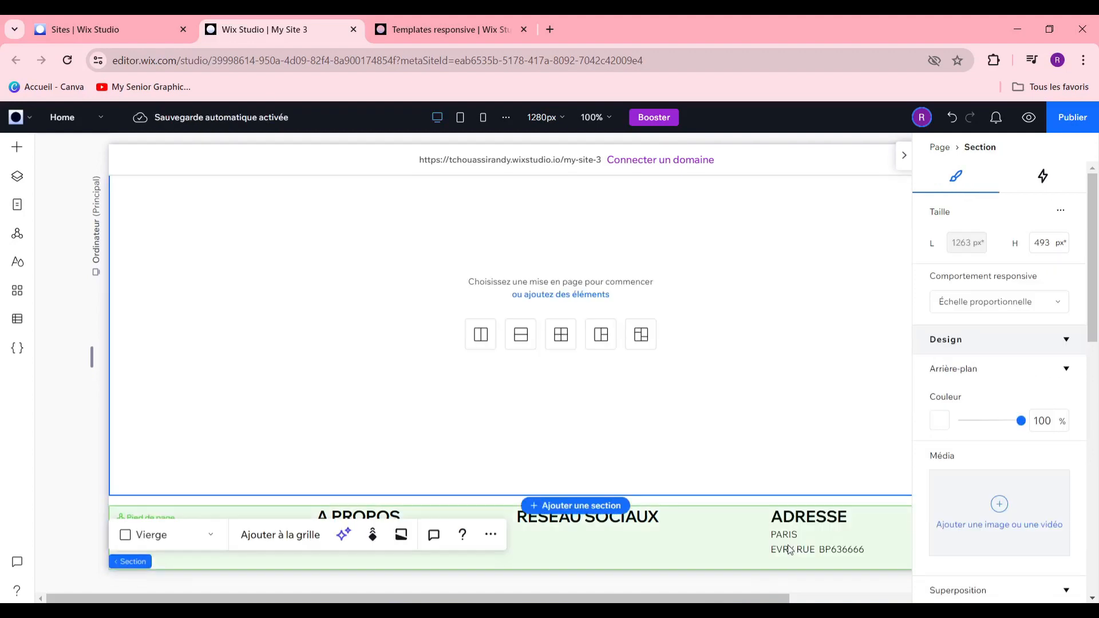
right_click(795, 544)
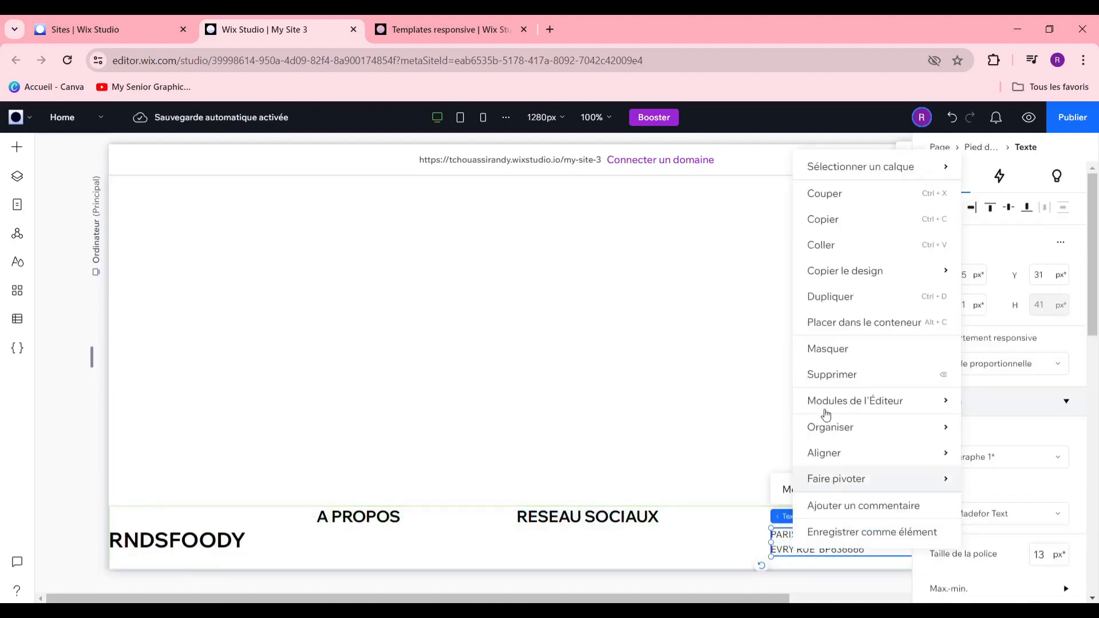
left_click(859, 294)
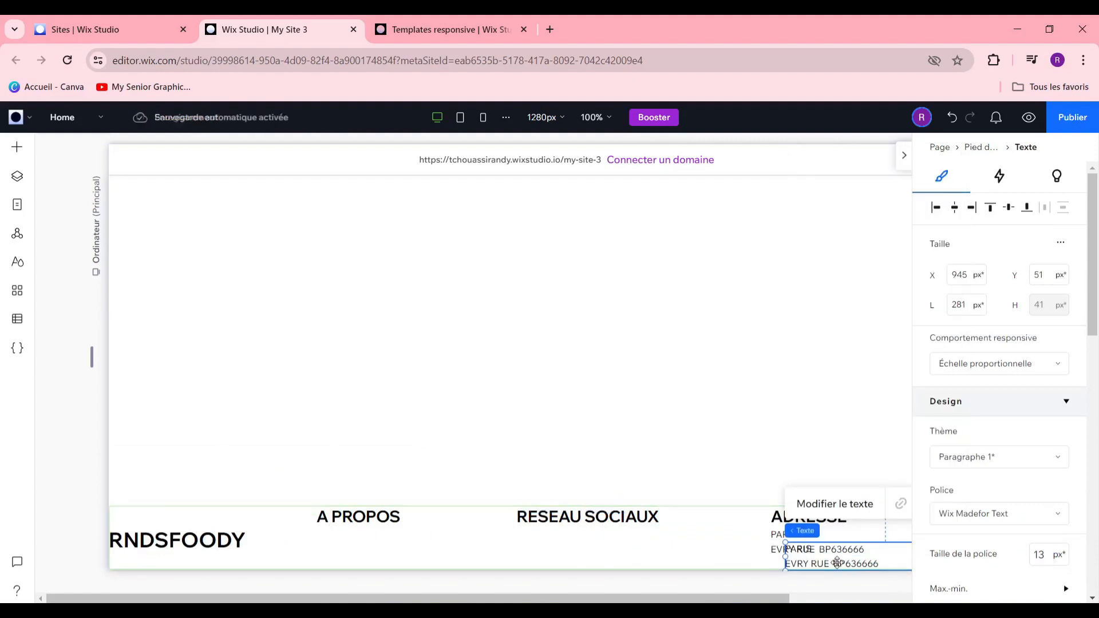
left_click_drag(837, 559, 401, 555)
key("Delete")
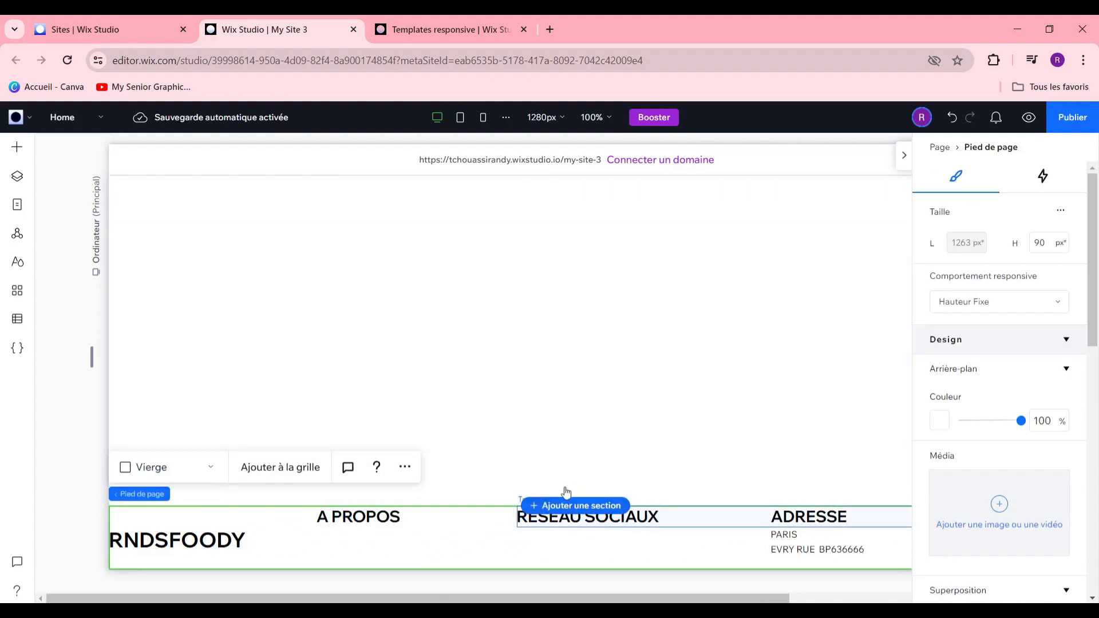
Add the black circular-icon social bar from the social network integrations and place it beneath the RESEAU SOCIAUX heading in the footer
left_click(18, 150)
scroll(104, 366, "down", 2)
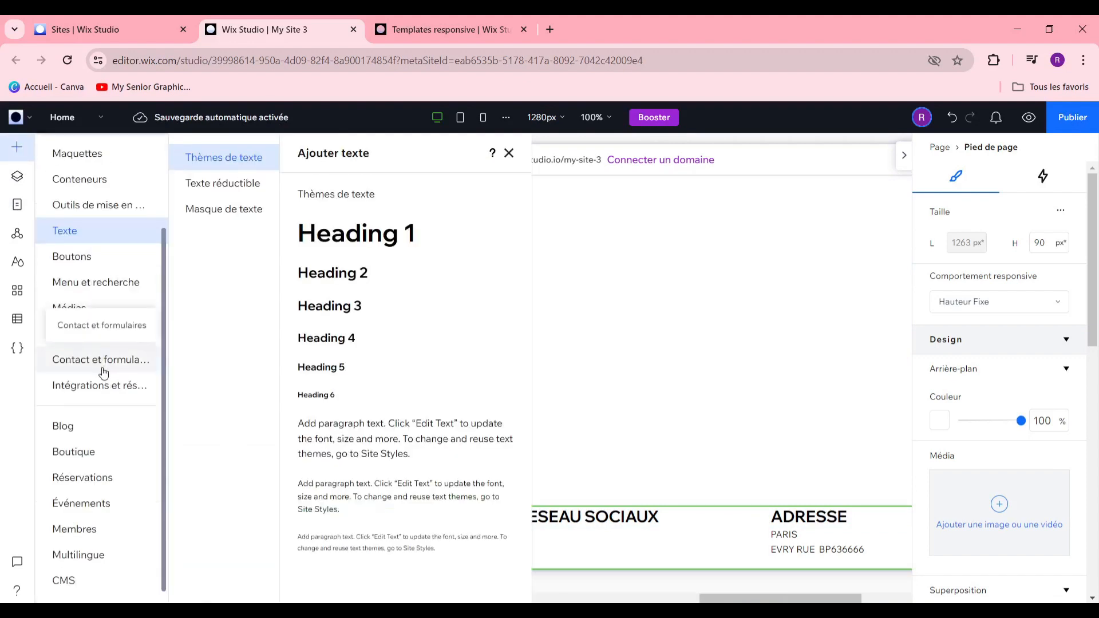
scroll(103, 373, "up", 2)
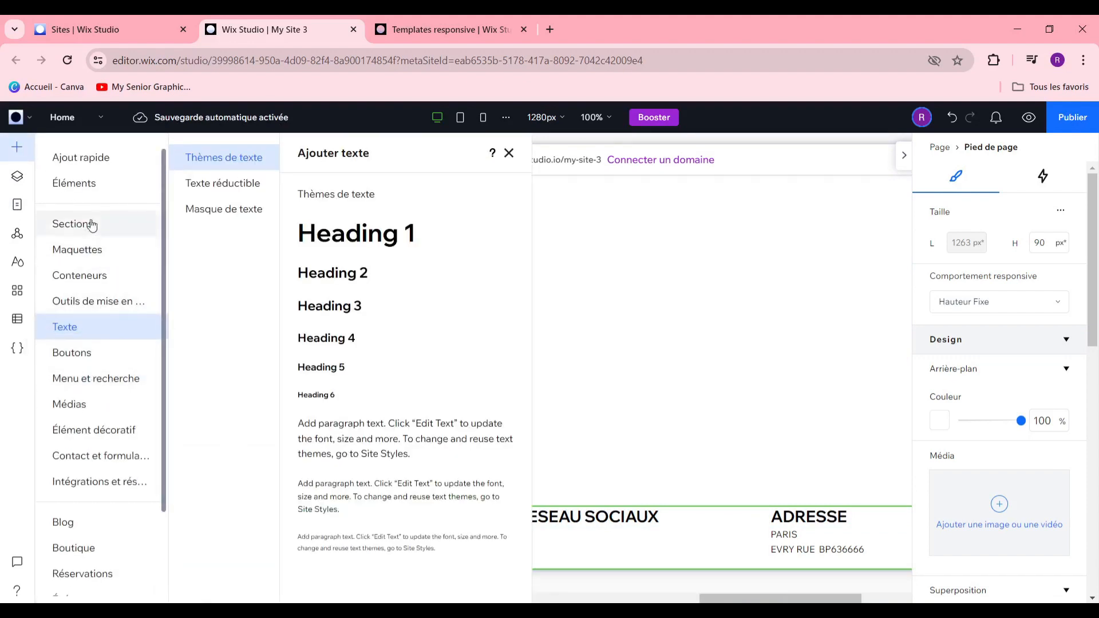
left_click(92, 301)
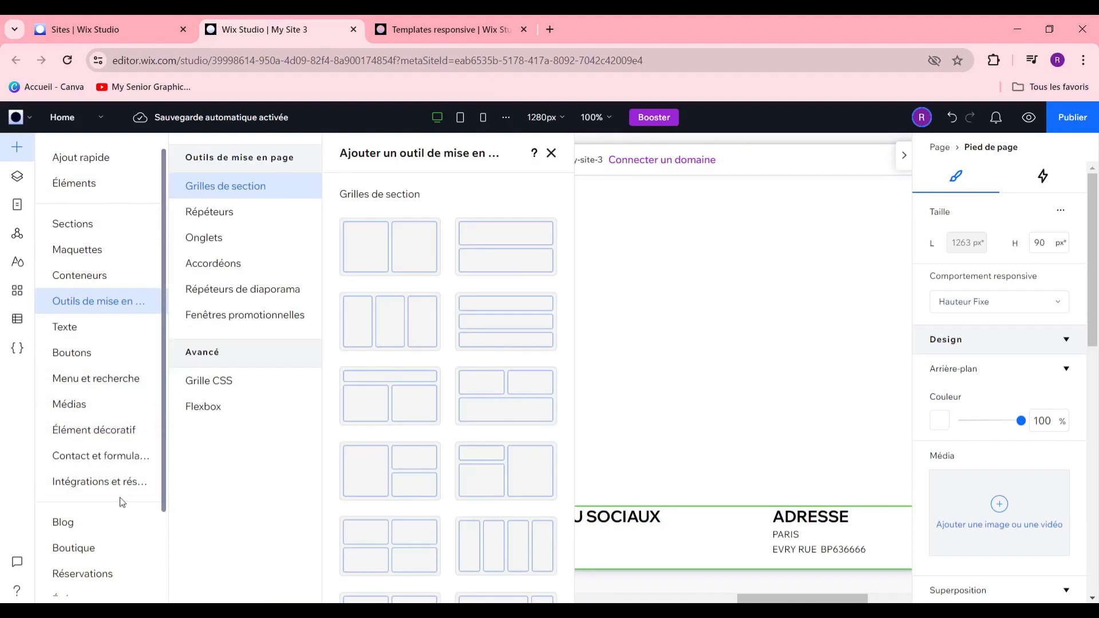
left_click(108, 482)
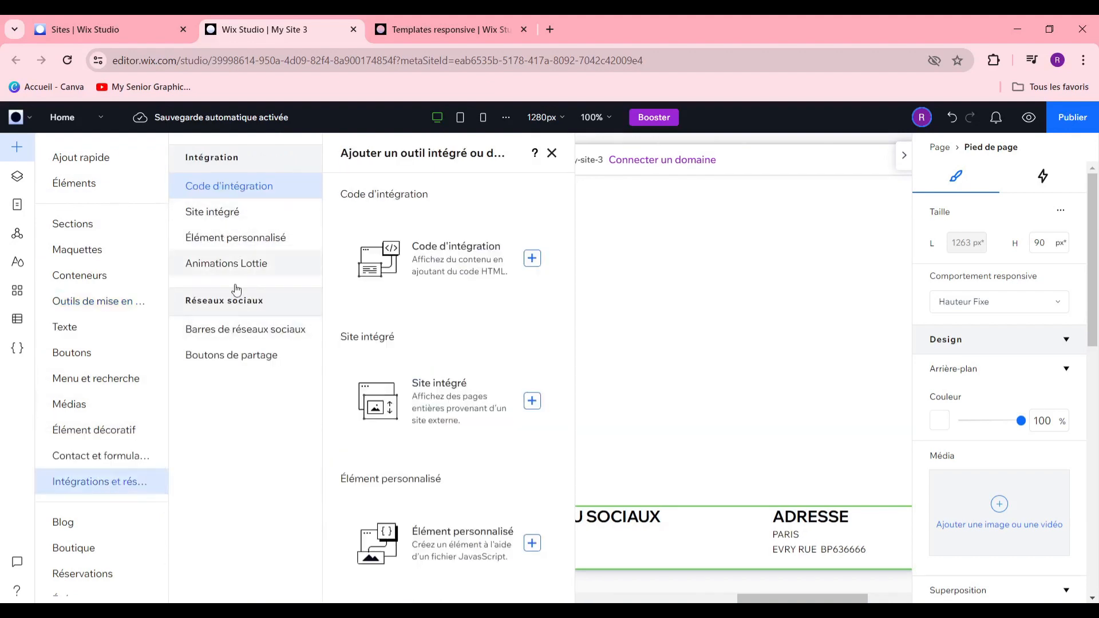
left_click(245, 328)
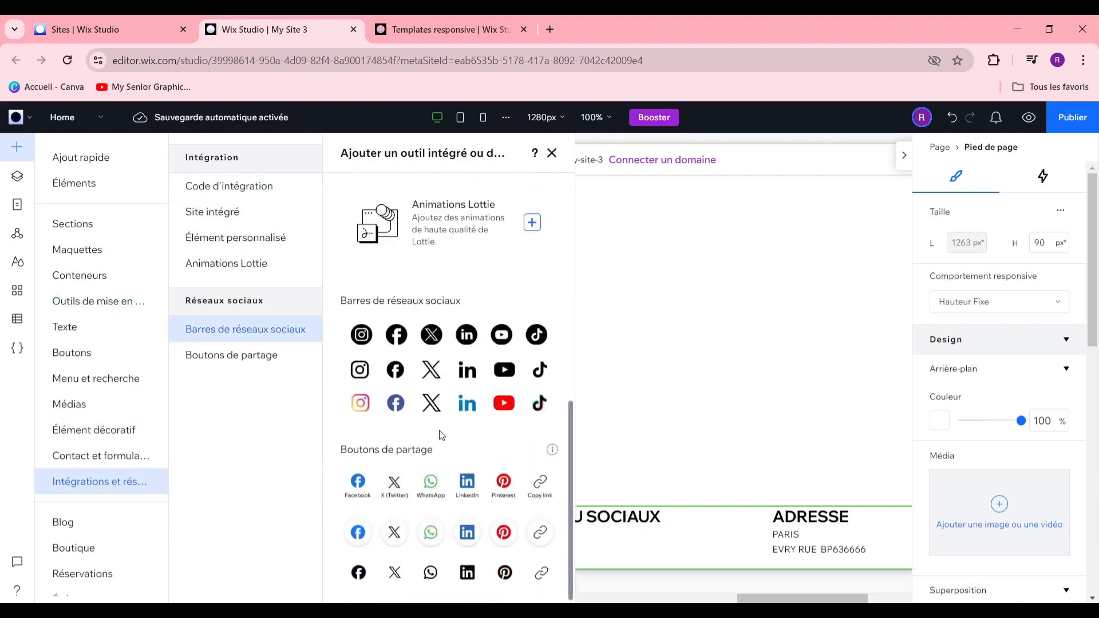
left_click_drag(441, 335, 595, 552)
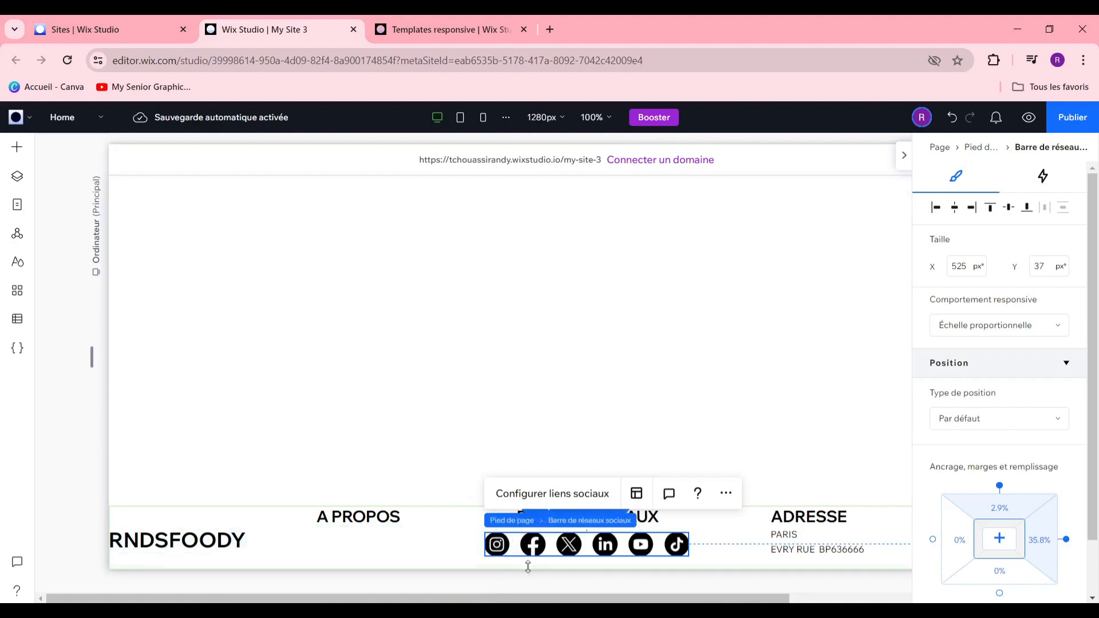
Remove the LinkedIn icon from the footer social bar's link configuration
left_click(562, 493)
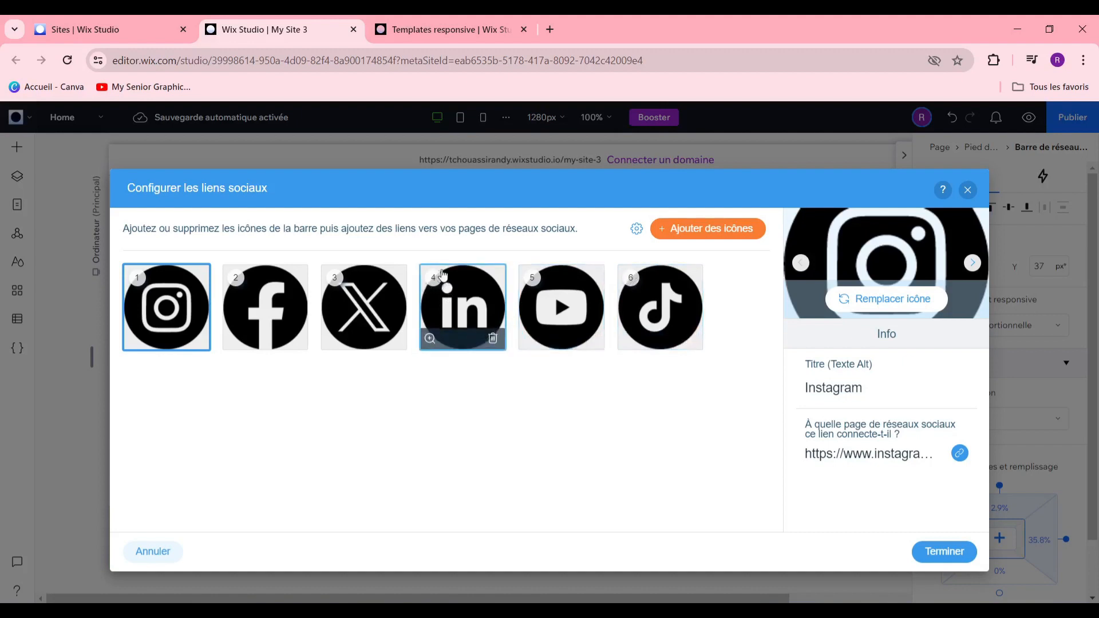
left_click(466, 308)
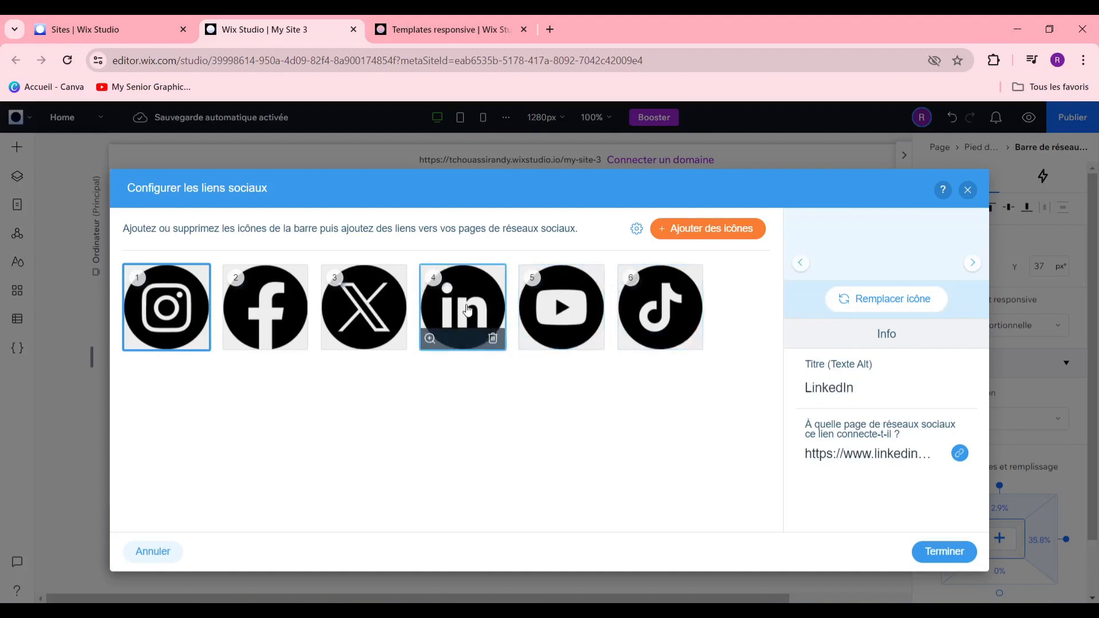
left_click(492, 339)
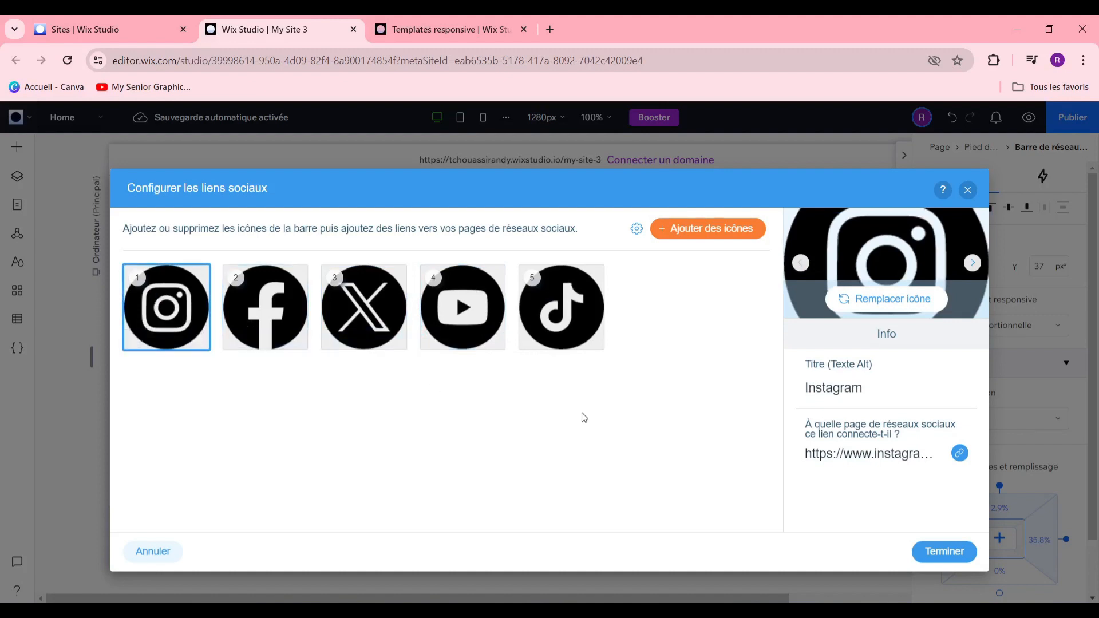
Replace the Instagram icon's link with the web address INSTAGRAM.COM
left_click(889, 453)
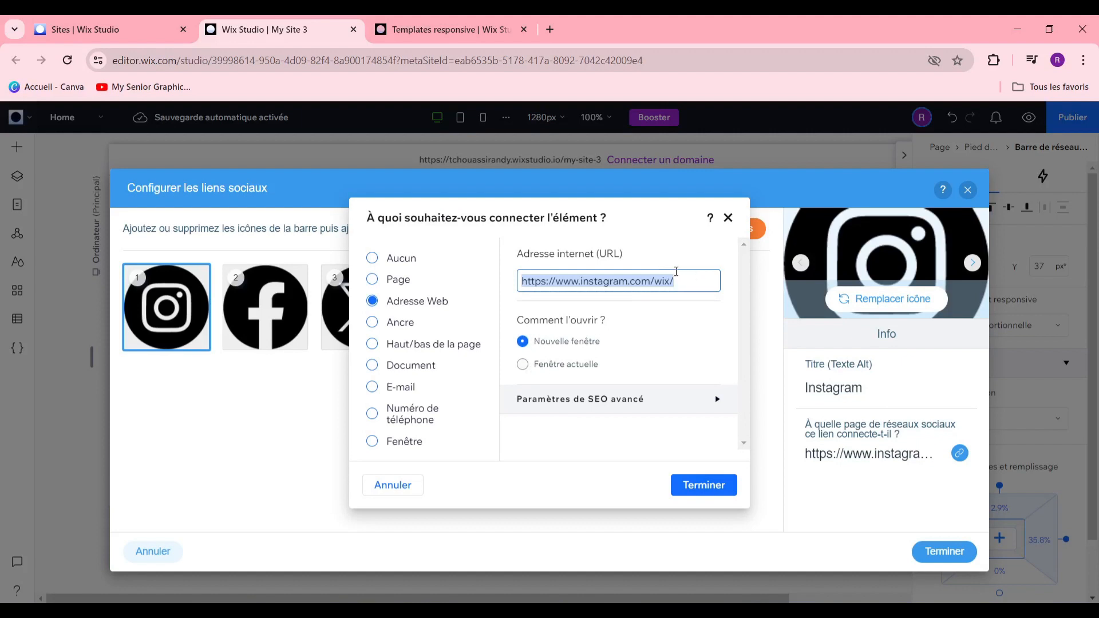
left_click(678, 285)
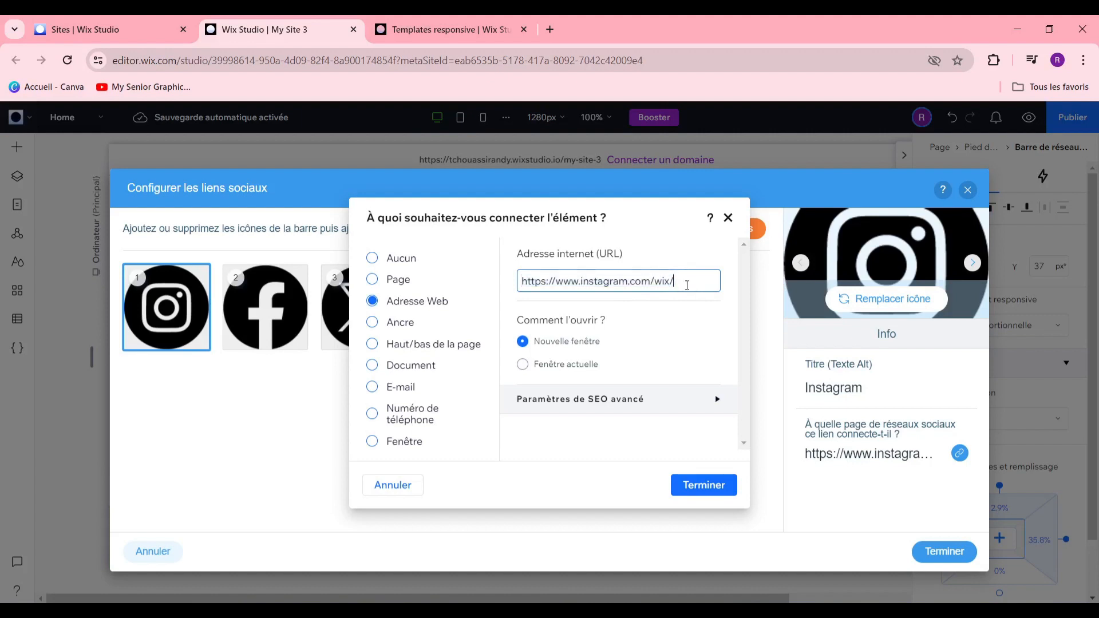
key("BackSpace")
key("BackSpace")
key("BackSpace")
key("BackSpace")
key("BackSpace")
left_click(374, 280)
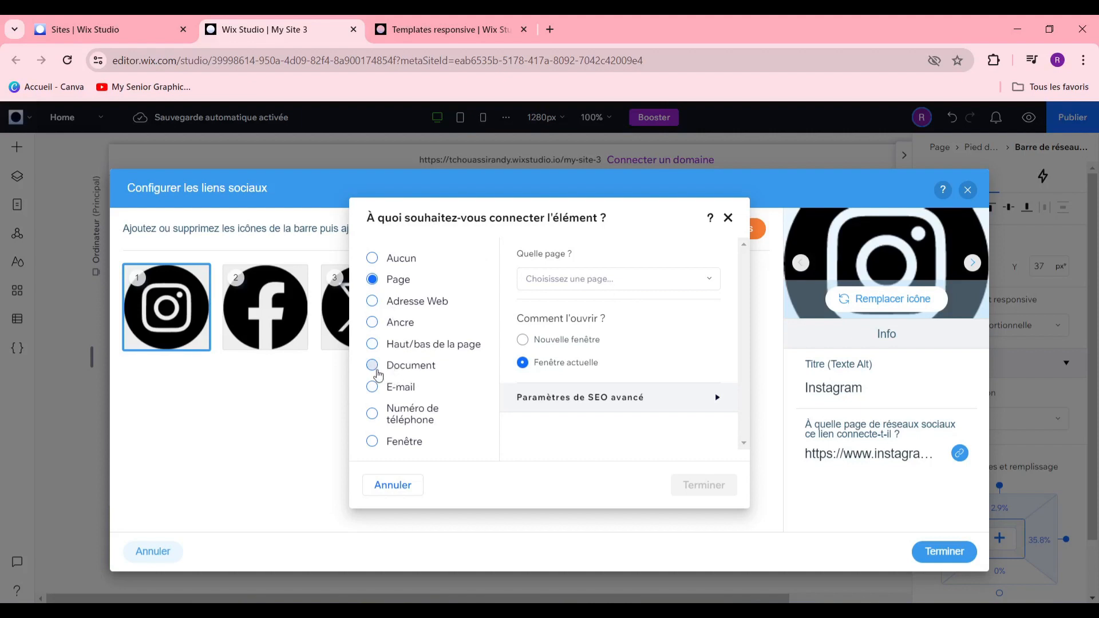
left_click(374, 366)
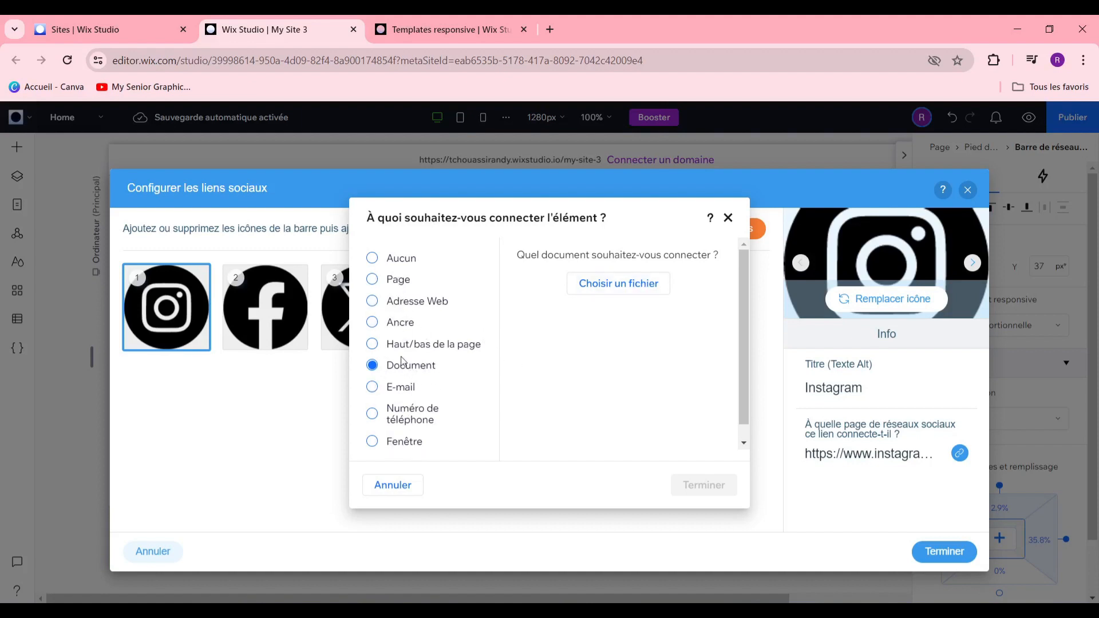
left_click(393, 301)
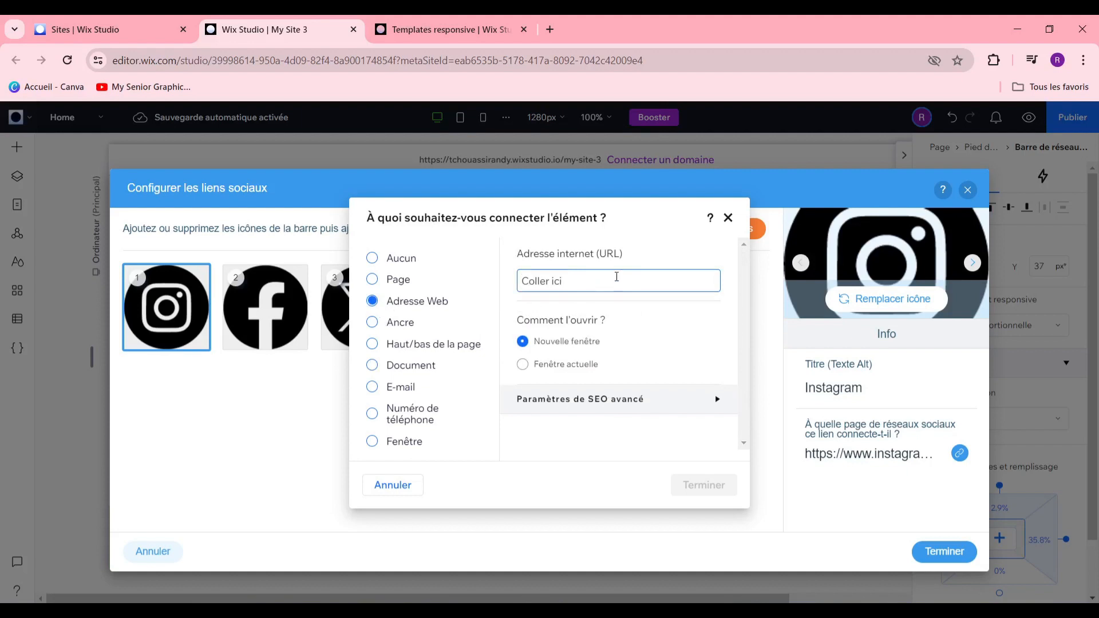
type("INS")
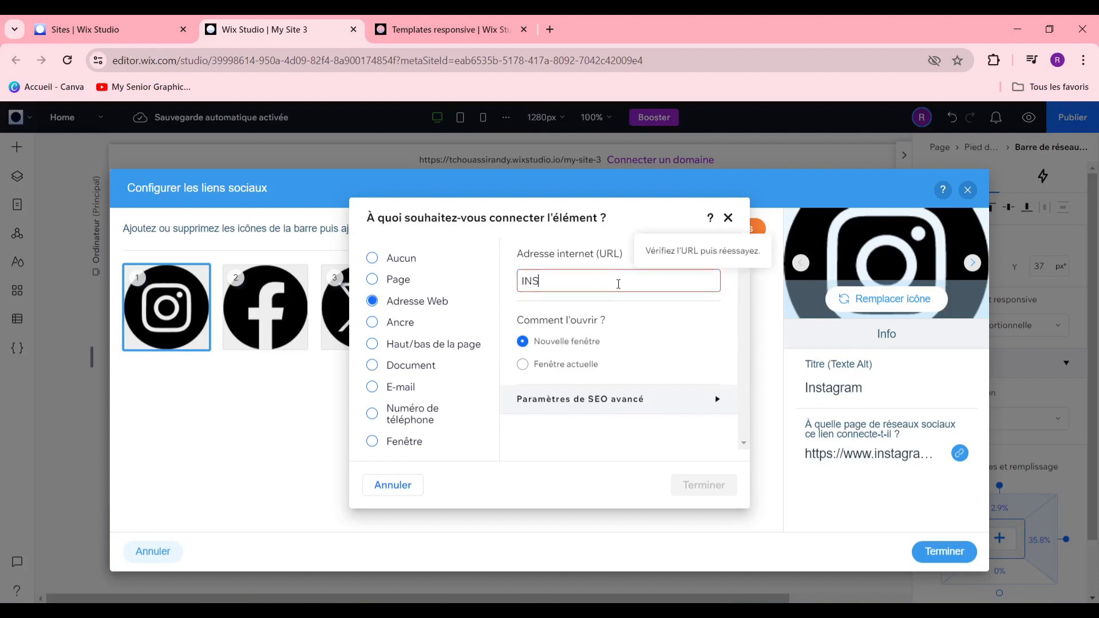
type("TAGRAM.COM")
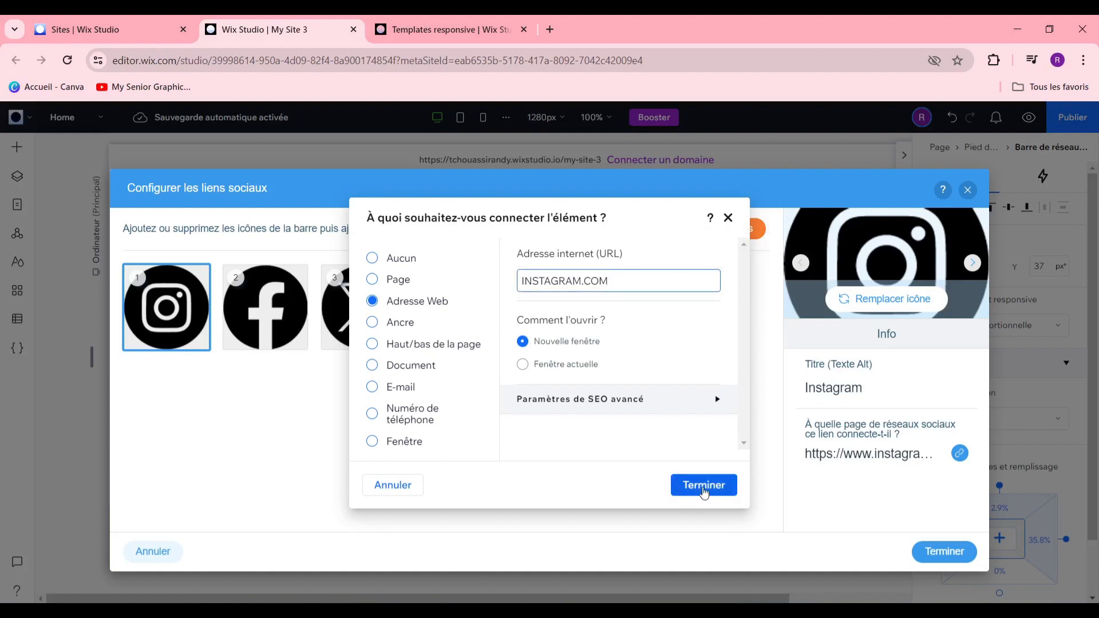
left_click(704, 485)
Review the web addresses linked to the Facebook, X and YouTube icons
left_click(269, 308)
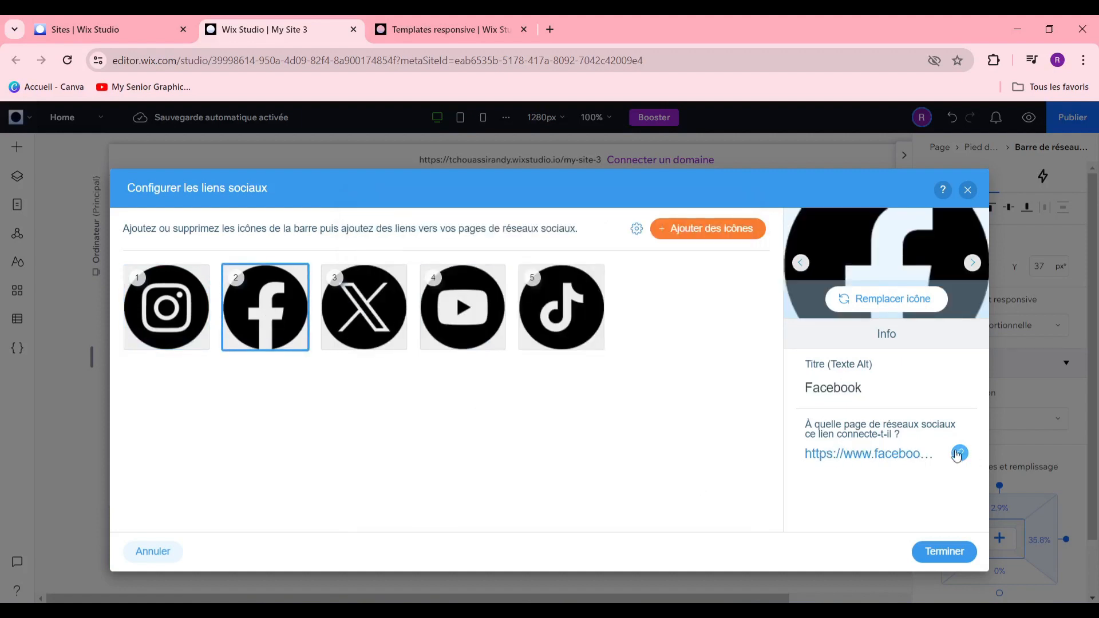
left_click(881, 451)
left_click(893, 458)
left_click(894, 456)
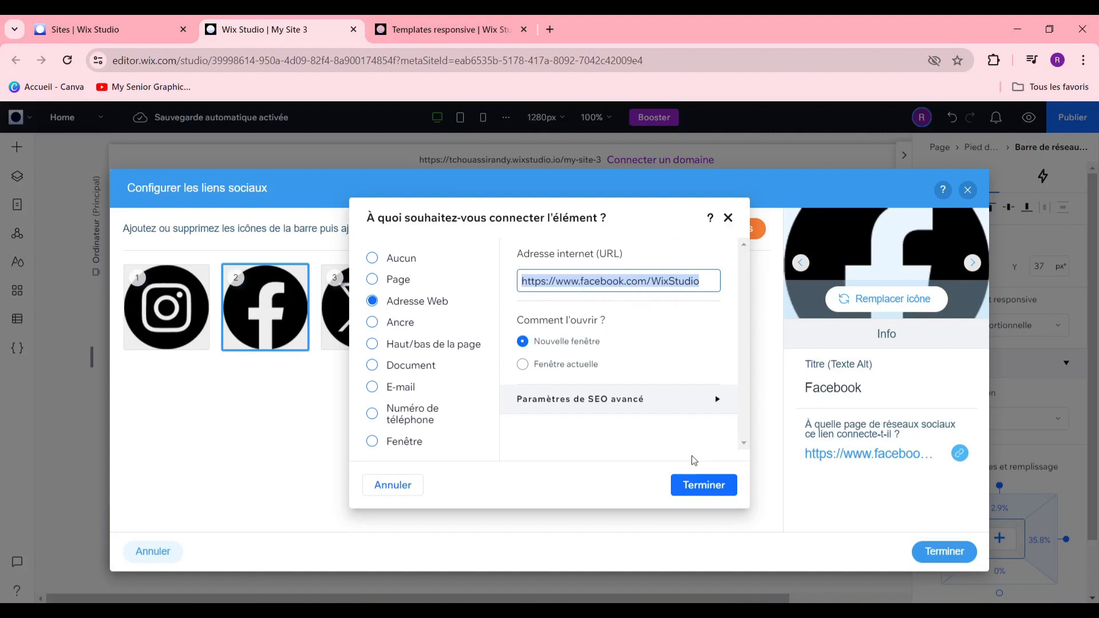
left_click(703, 484)
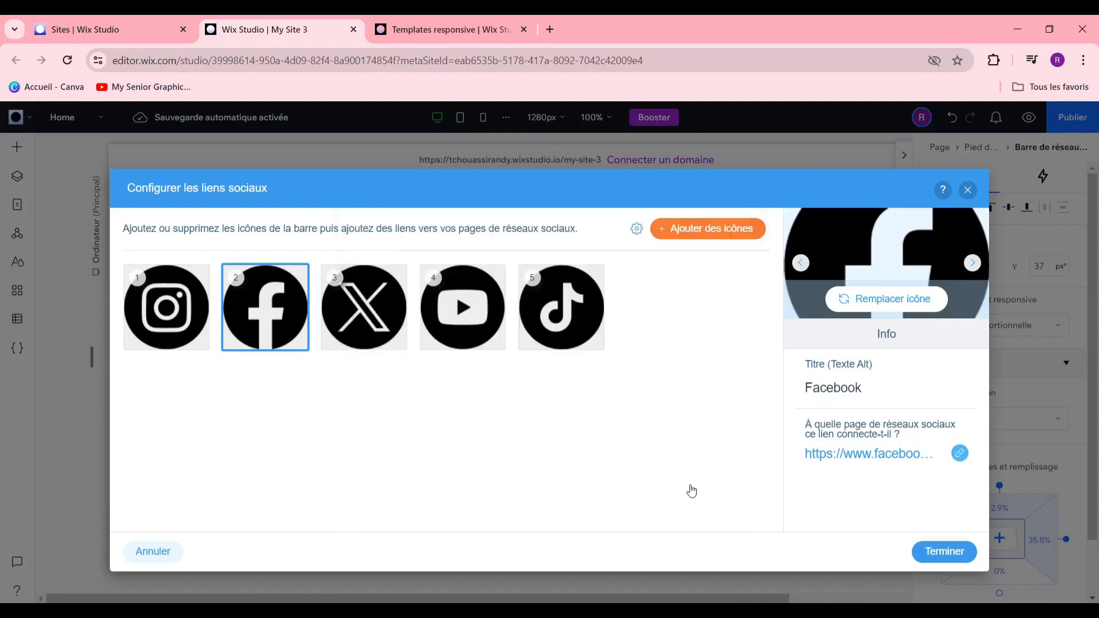
left_click(349, 320)
left_click(852, 455)
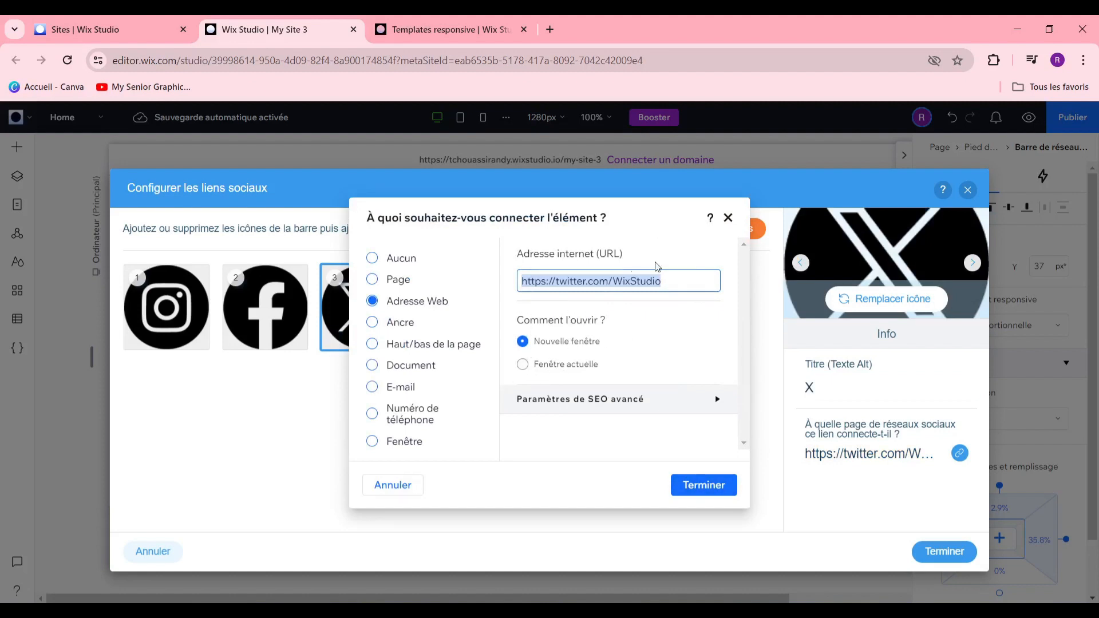
left_click(704, 484)
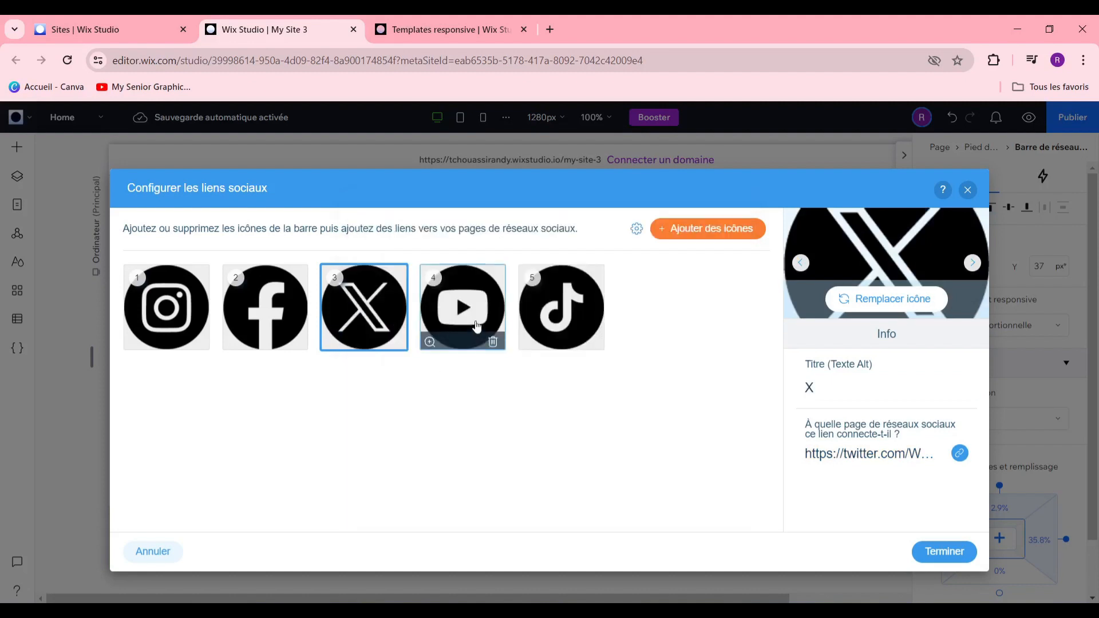
left_click(477, 310)
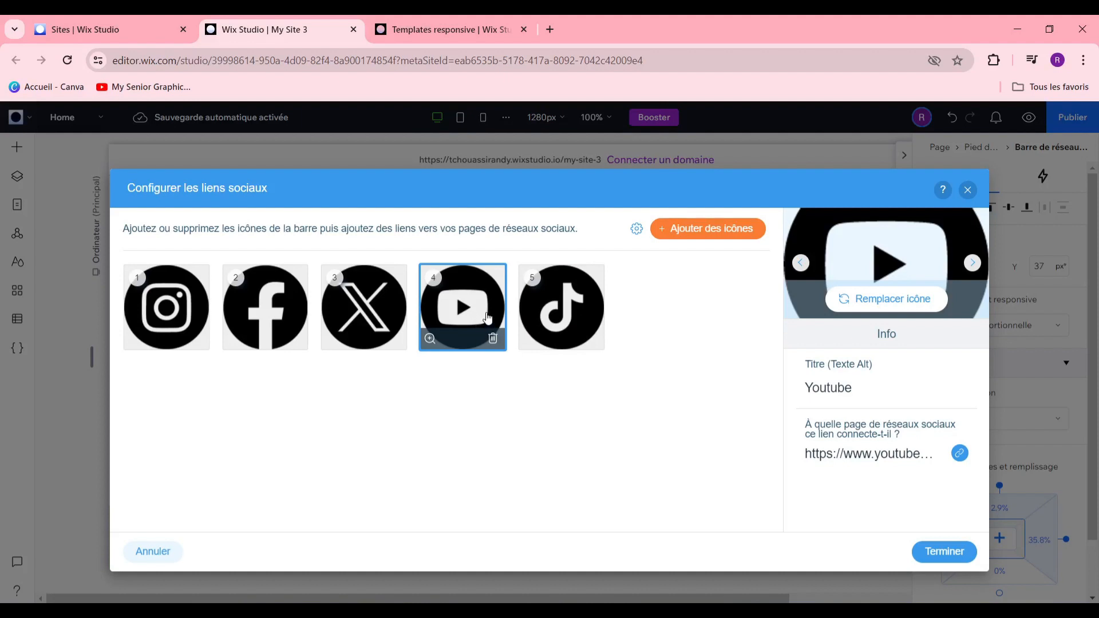
left_click(843, 453)
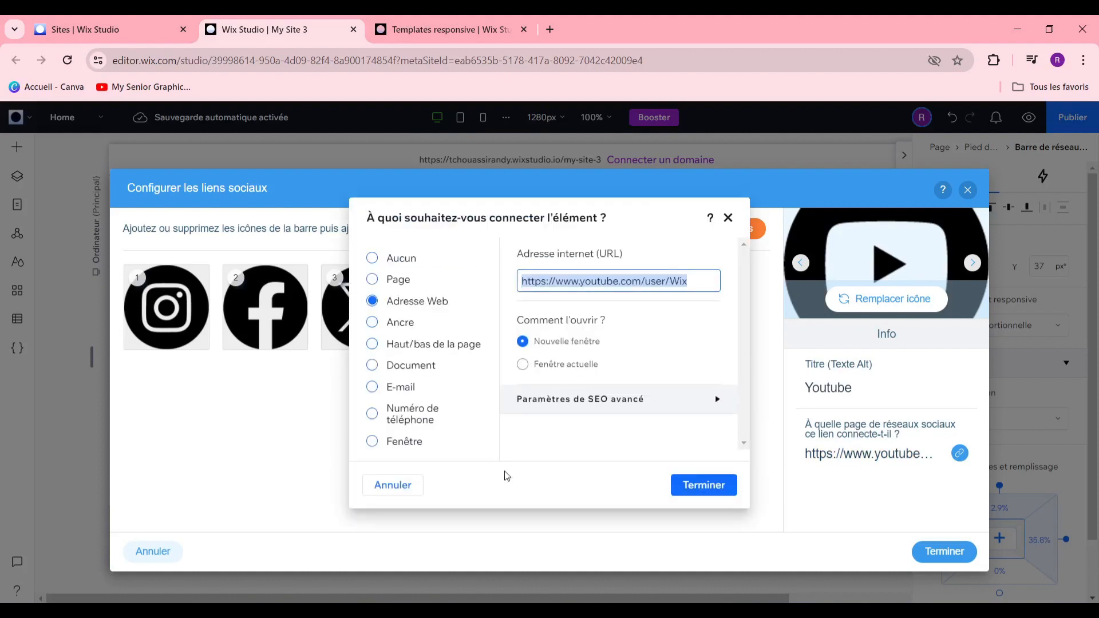
left_click(709, 485)
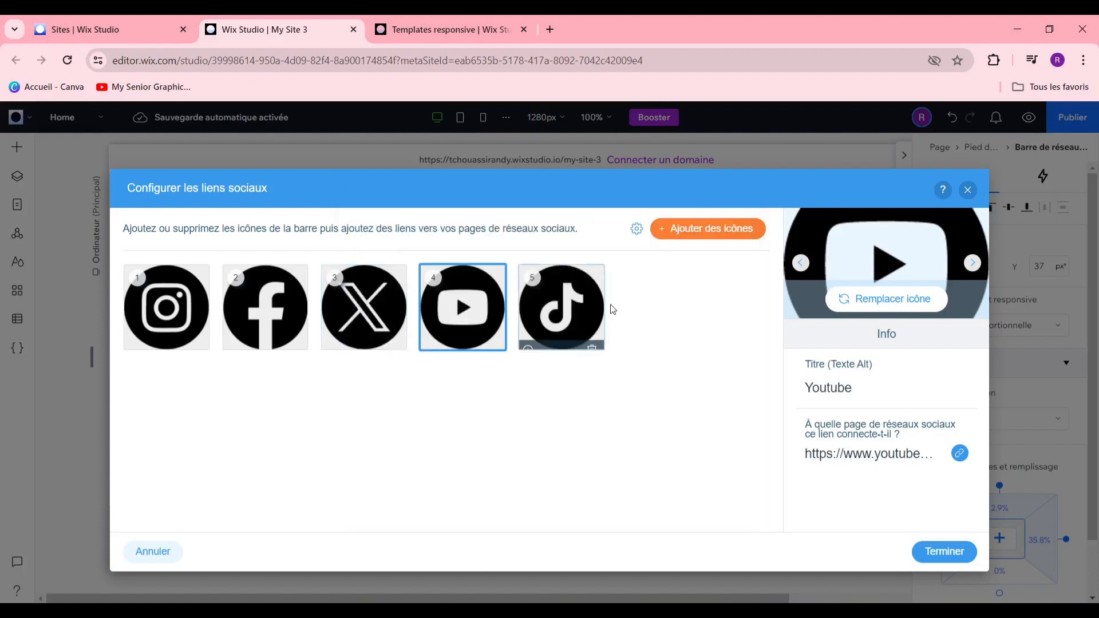
Browse the Wix social network icon library and add the Apple Music icon to the social bar
left_click(702, 229)
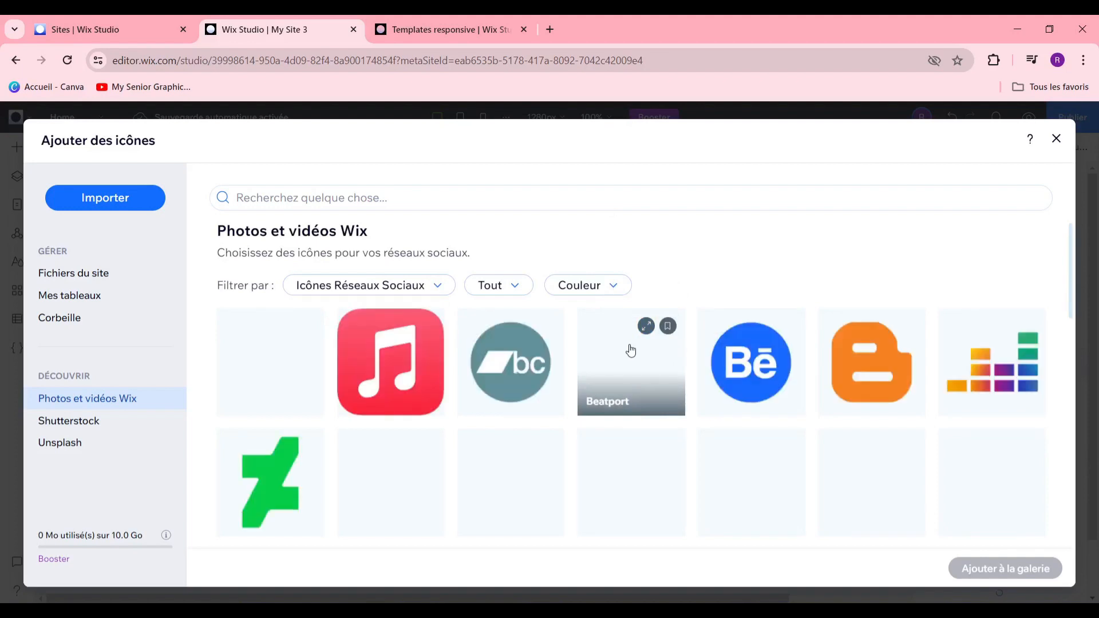
scroll(421, 407, "down", 3)
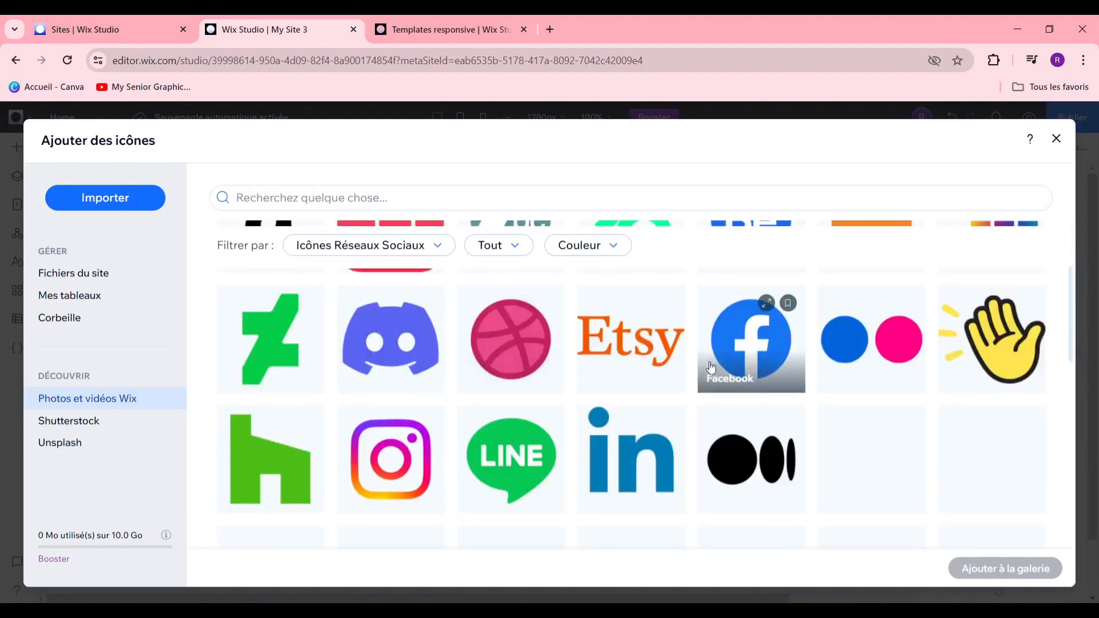
scroll(641, 395, "down", 4)
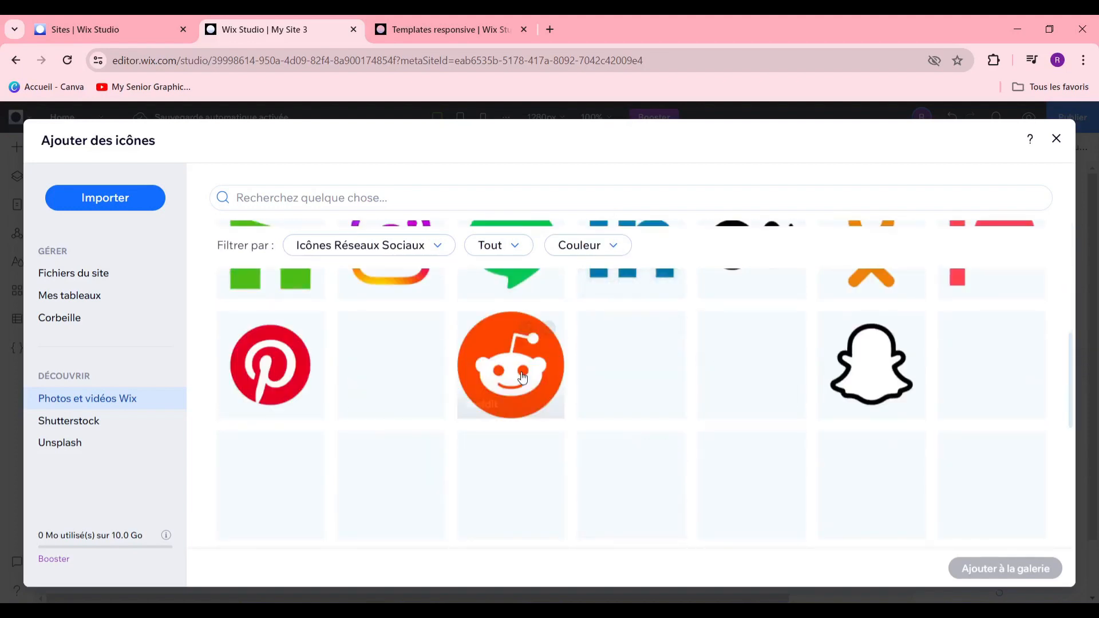
scroll(674, 465, "up", 2)
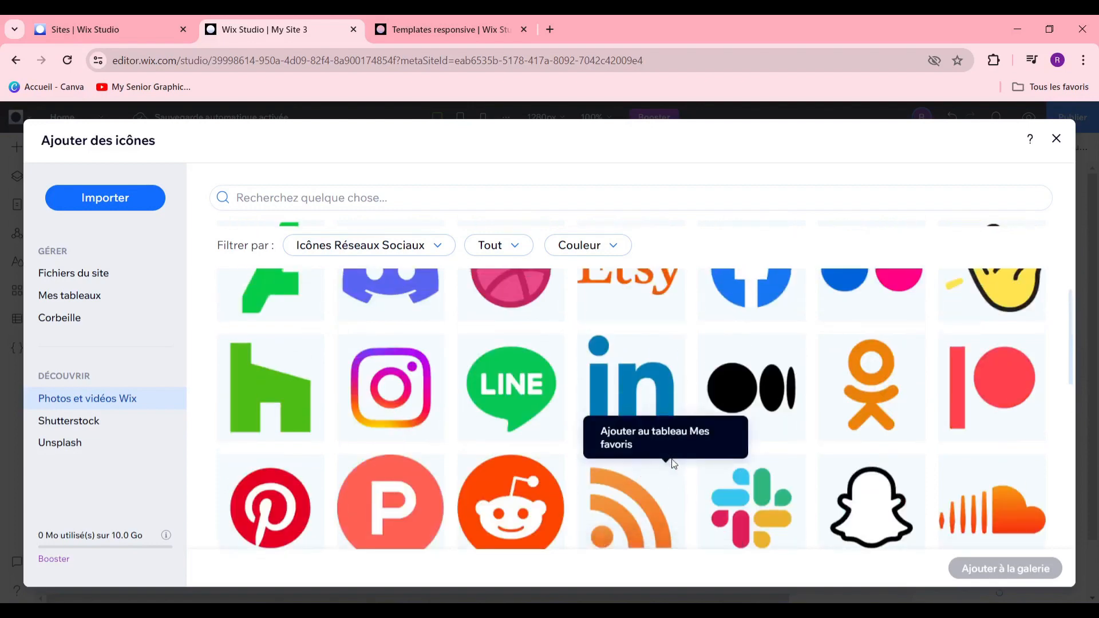
scroll(674, 464, "down", 4)
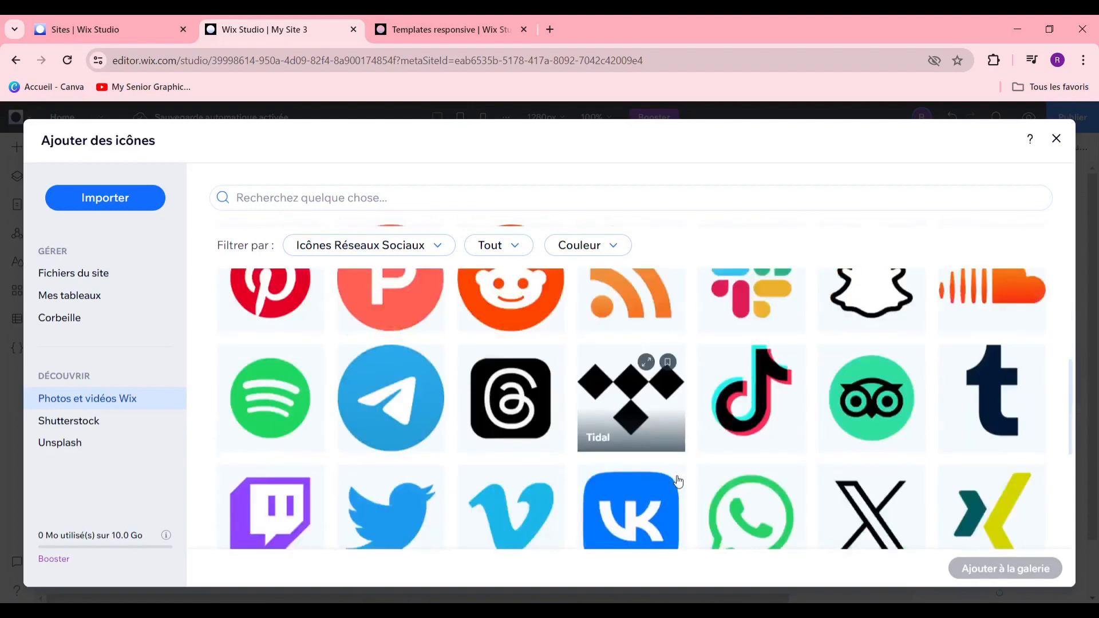
scroll(675, 481, "up", 8)
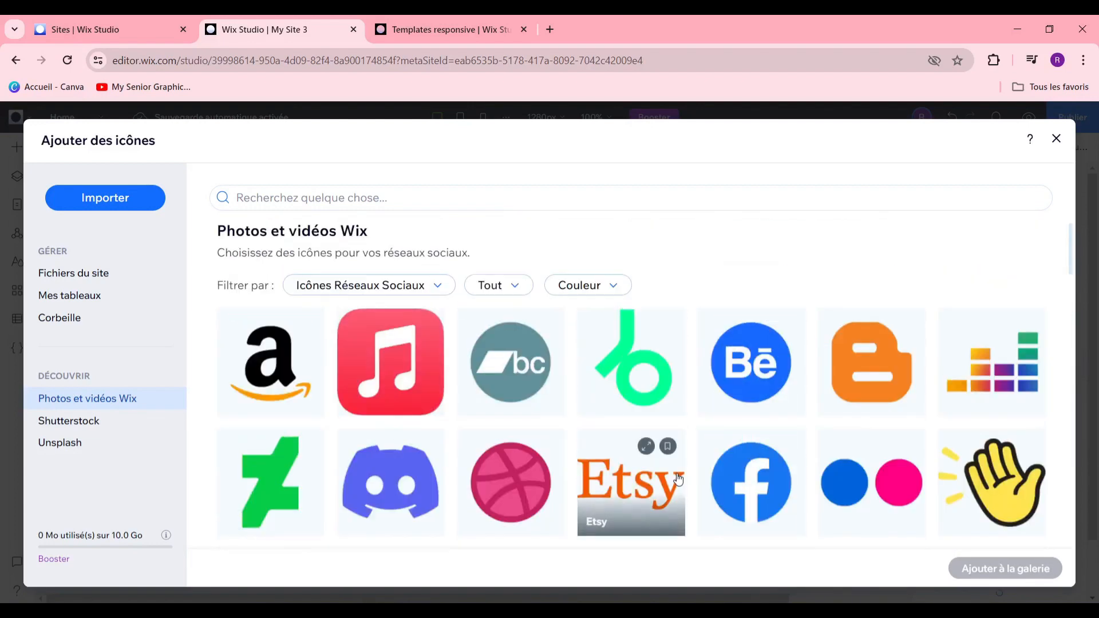
scroll(513, 491, "down", 3)
scroll(368, 394, "up", 3)
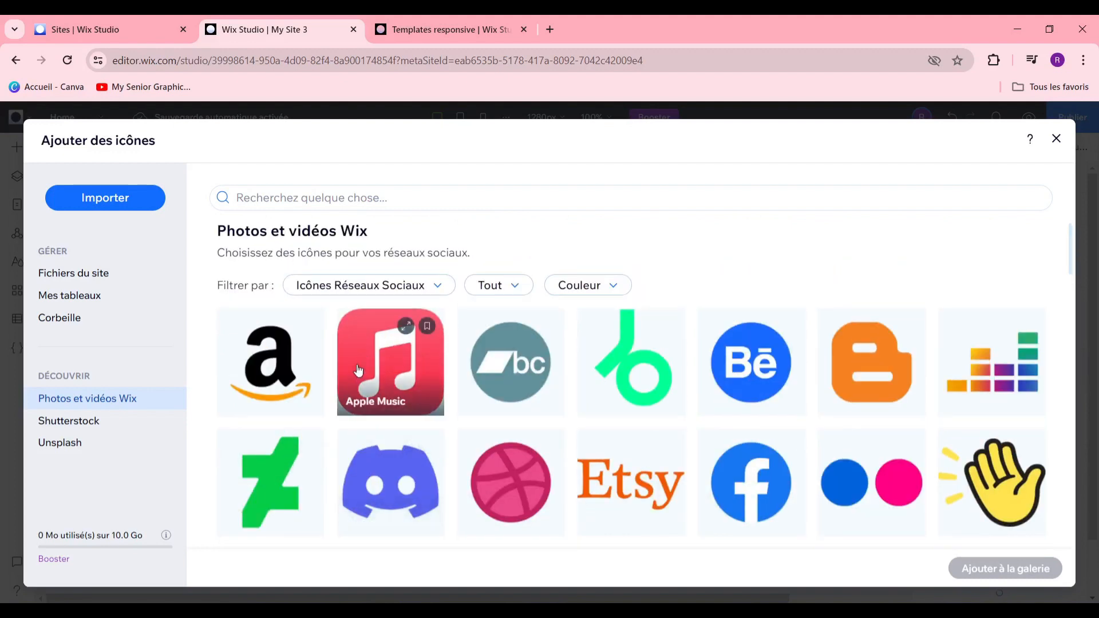
left_click(358, 369)
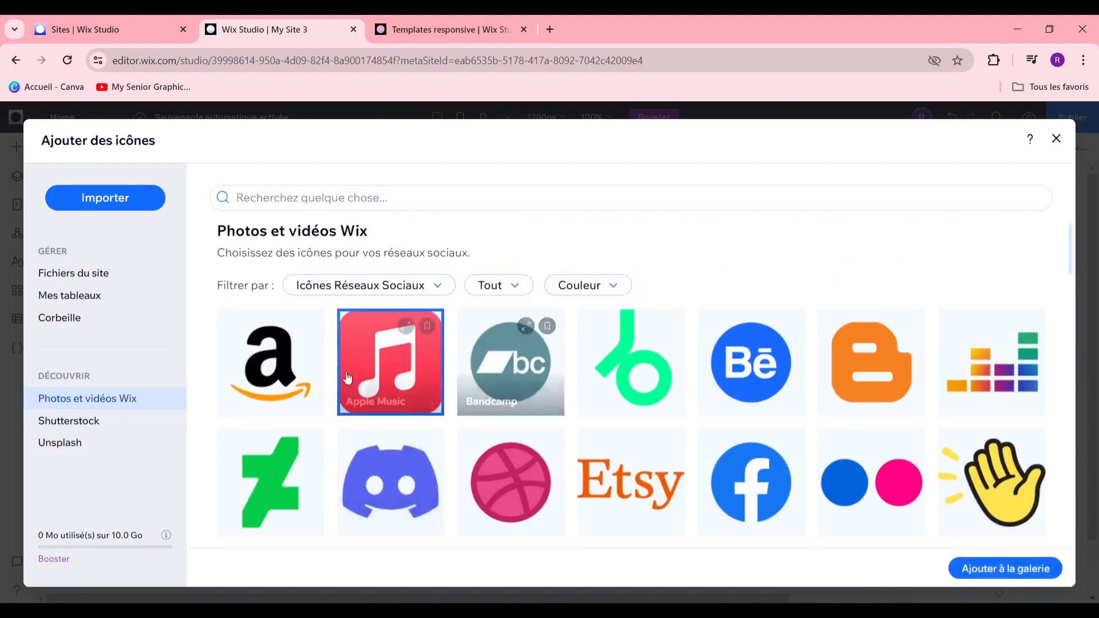
left_click(1025, 581)
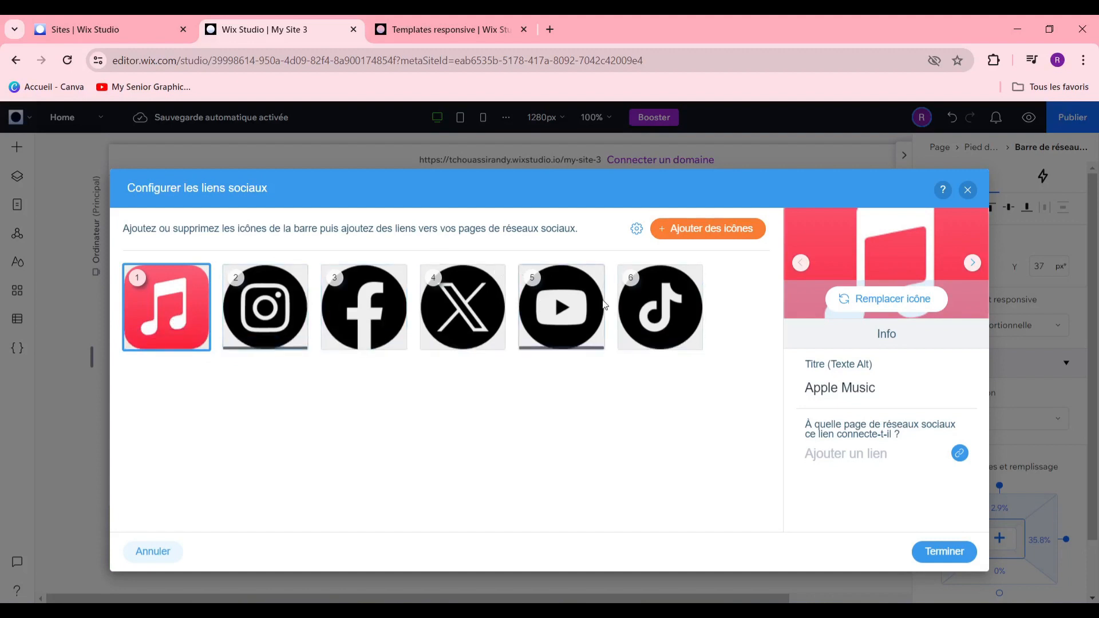
Delete the Apple Music icon from the social bar and apply the social link configuration
mouse_move(194, 352)
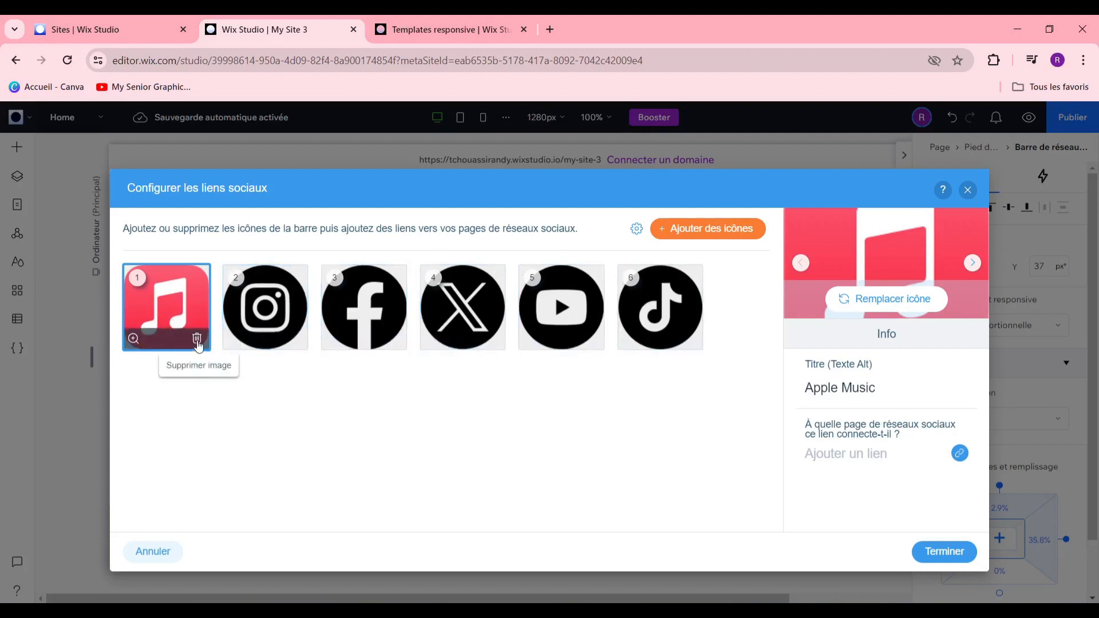
left_click(196, 339)
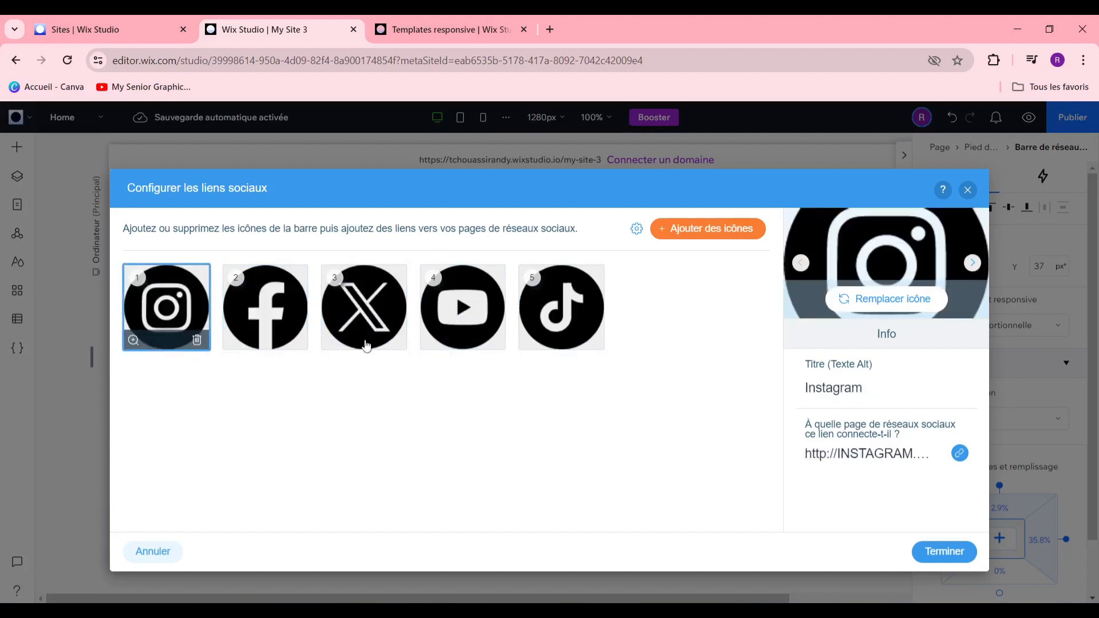
left_click(958, 562)
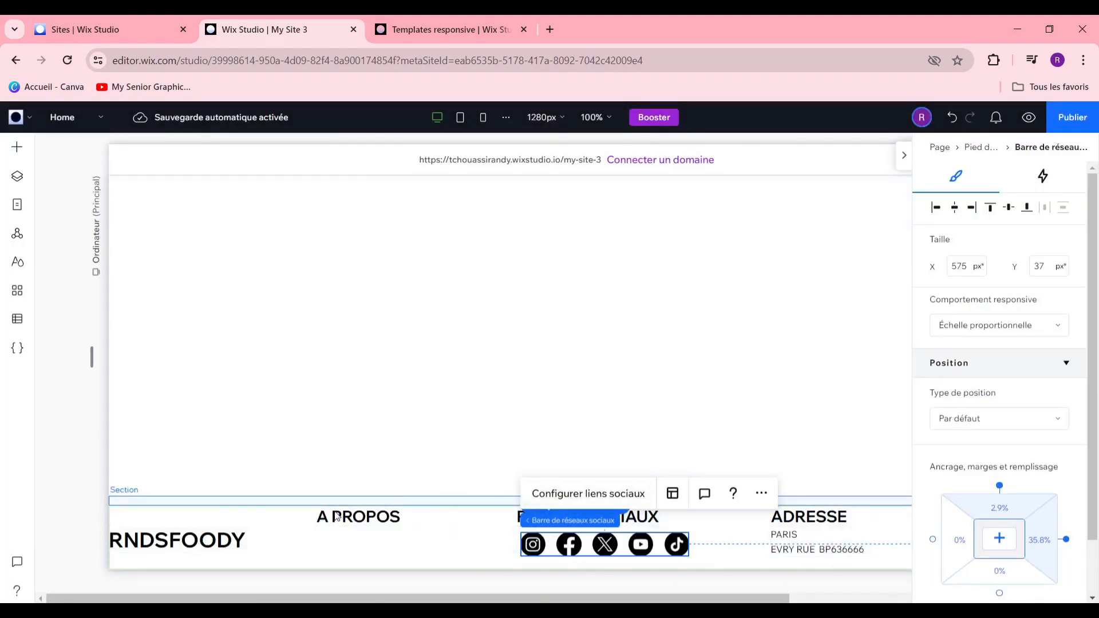
Move the footer's A PROPOS heading down level with RNDSFOODY and link it to the web address X.COM
left_click_drag(384, 521, 384, 545)
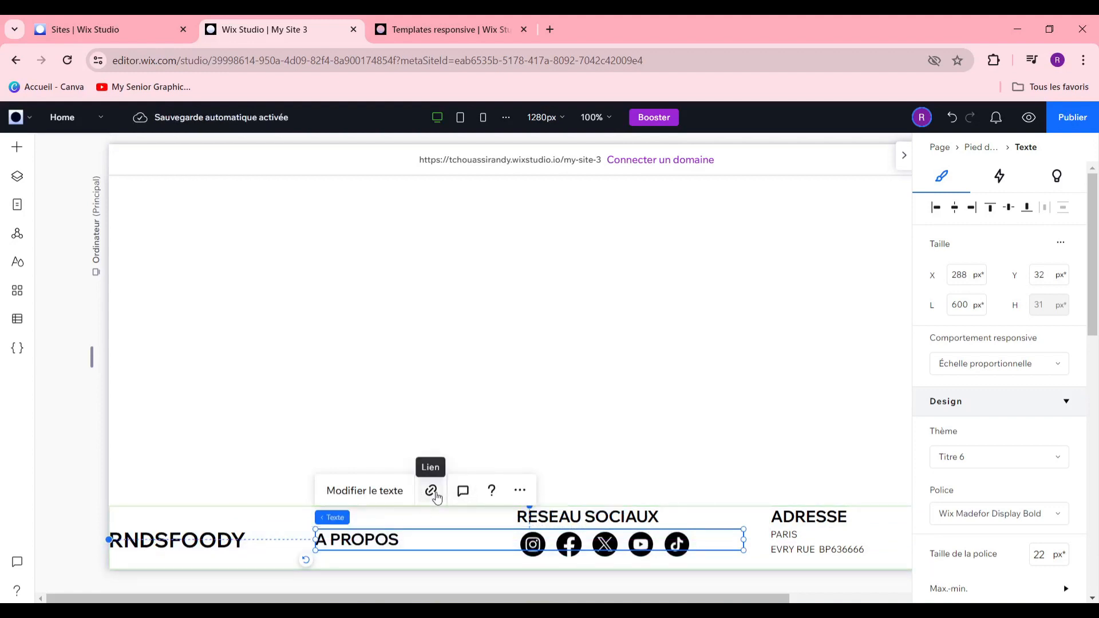
left_click(432, 492)
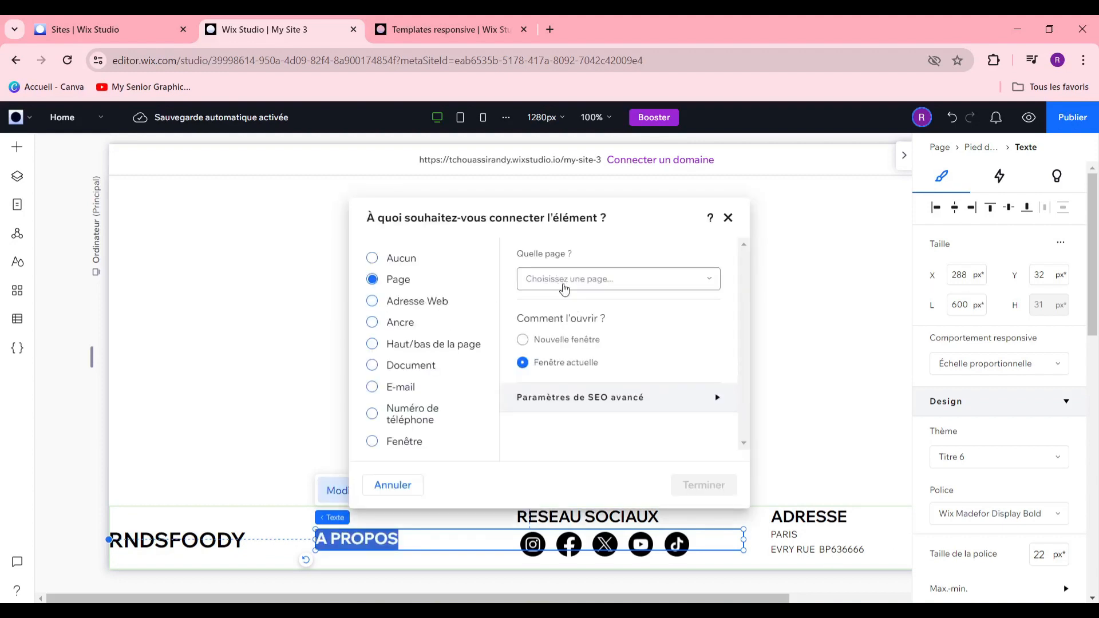
left_click(605, 285)
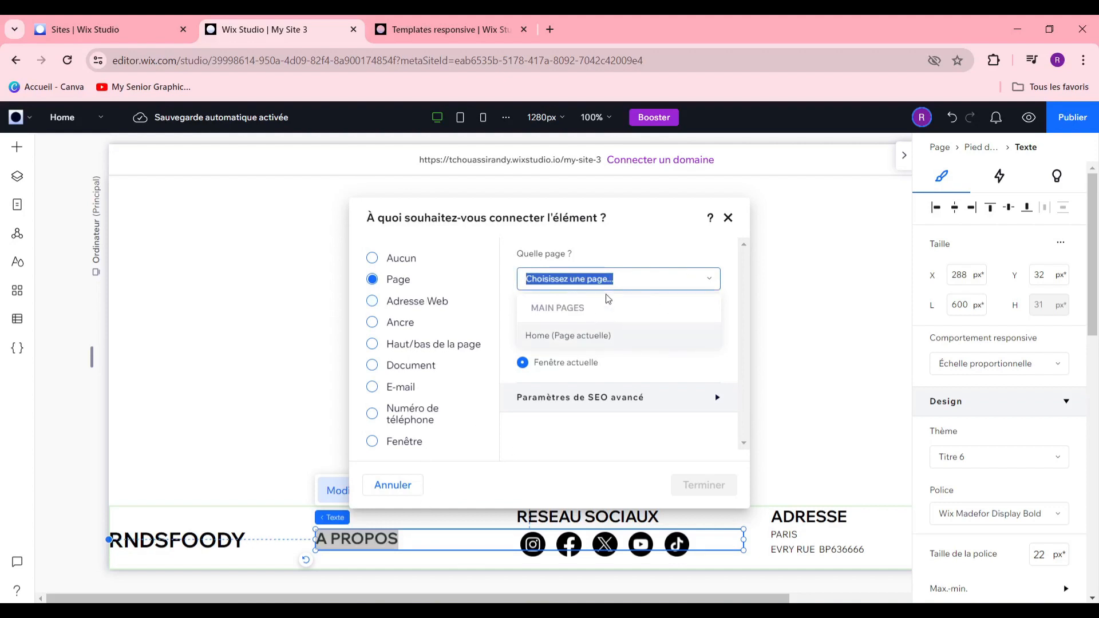
left_click(412, 302)
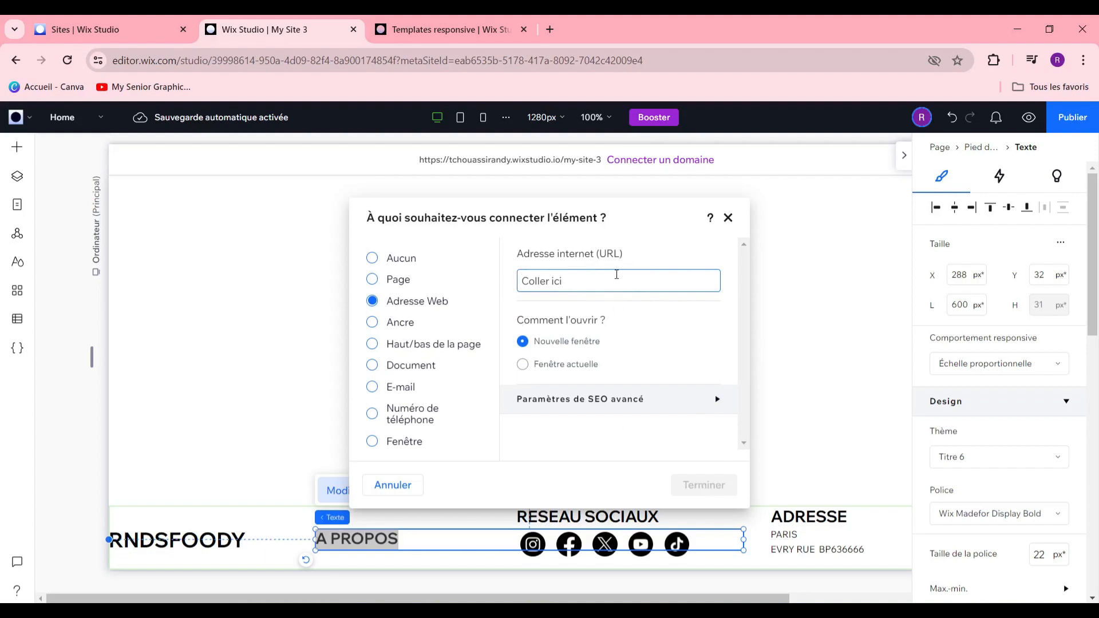
type("X.CO")
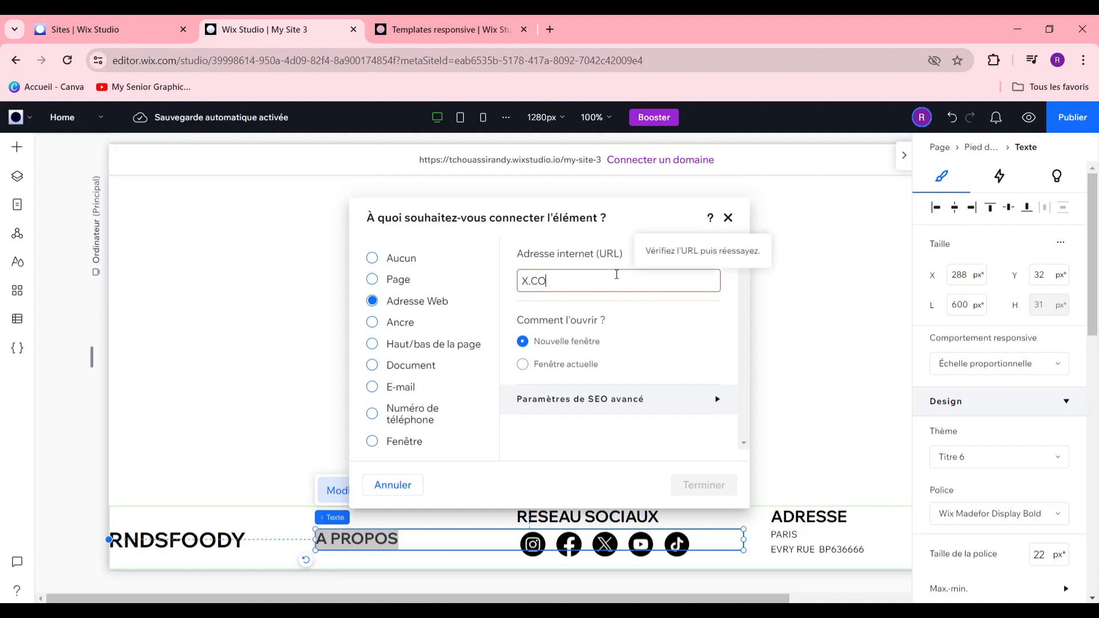
type("M")
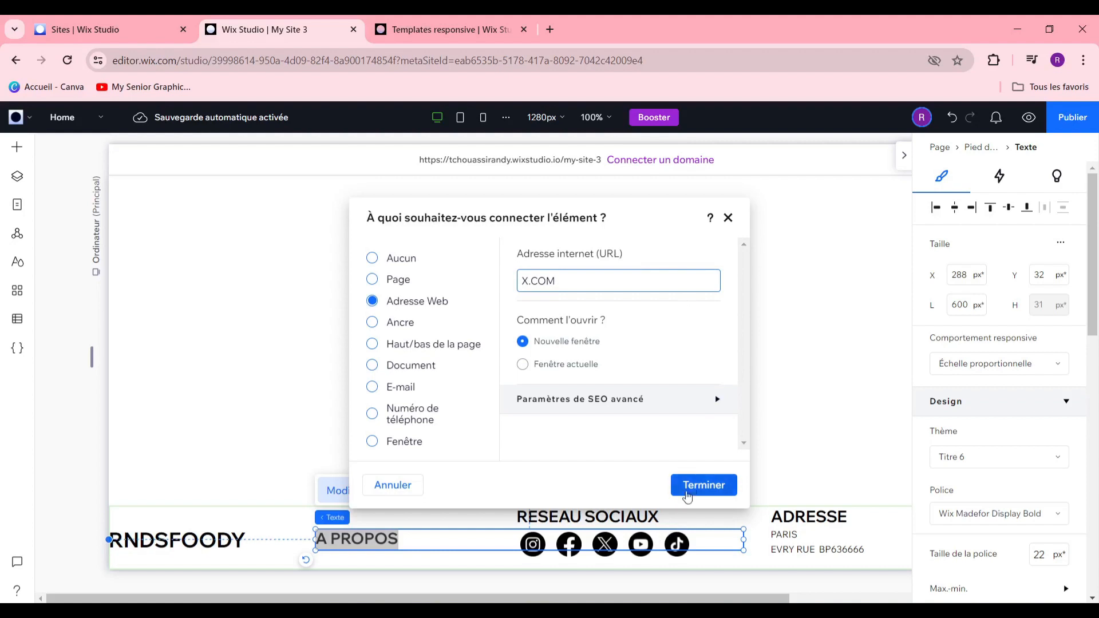
left_click(690, 490)
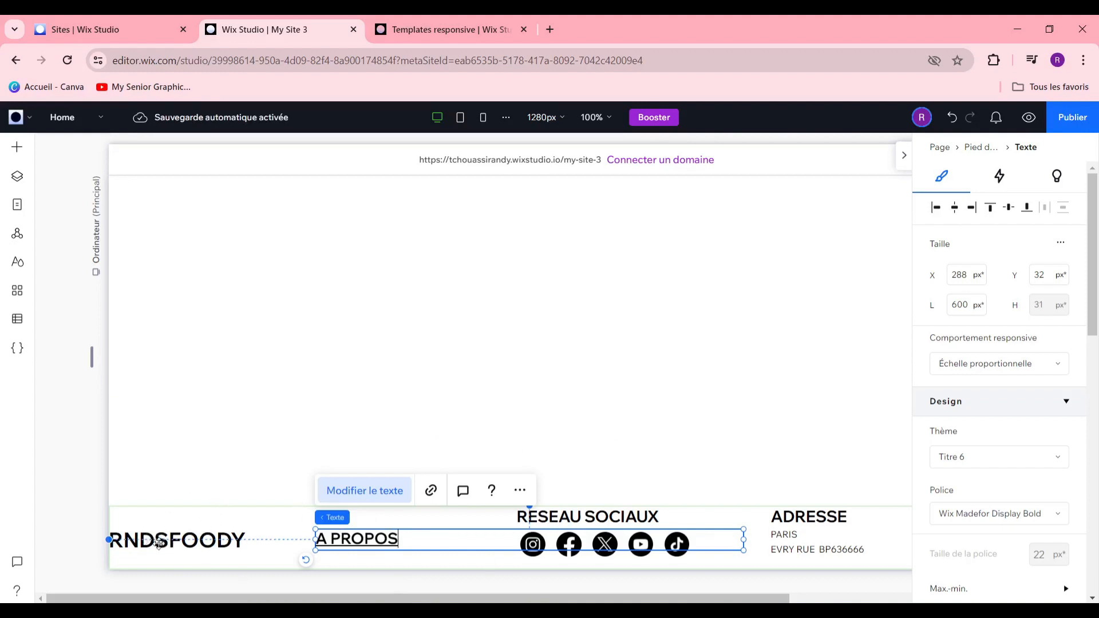
Link the footer's RNDSFOODY heading to the Home page
double_click(193, 539)
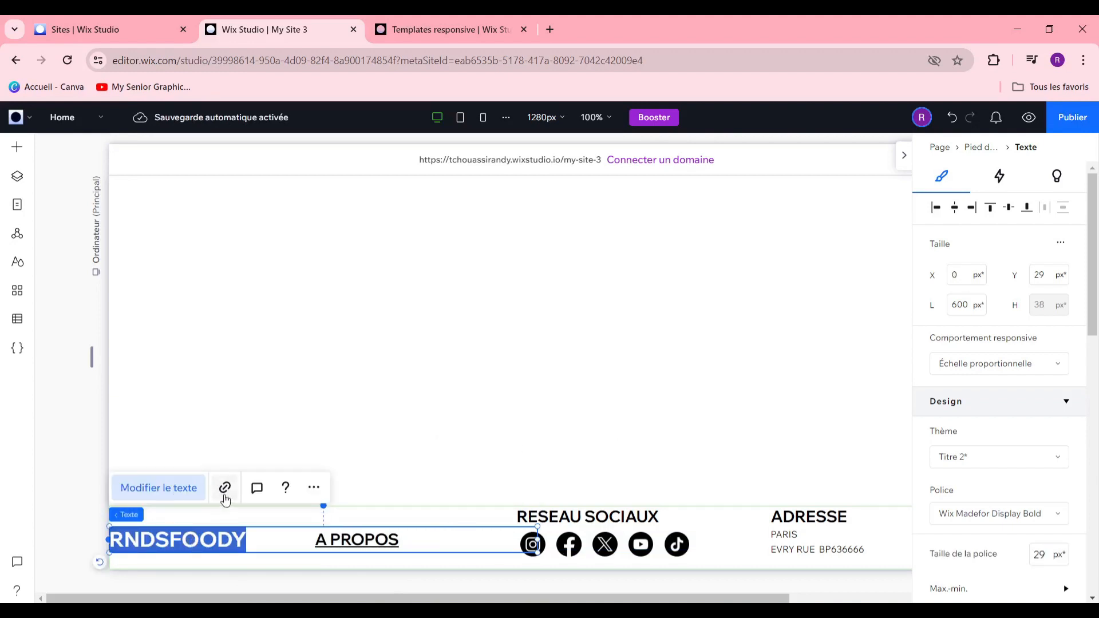
left_click(224, 487)
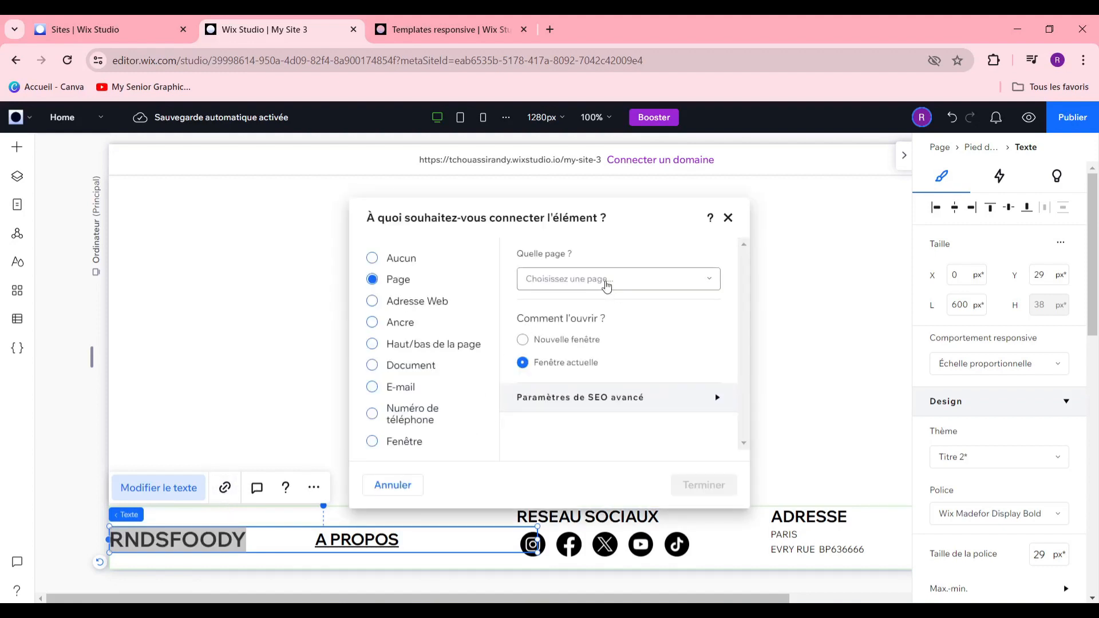
left_click(606, 281)
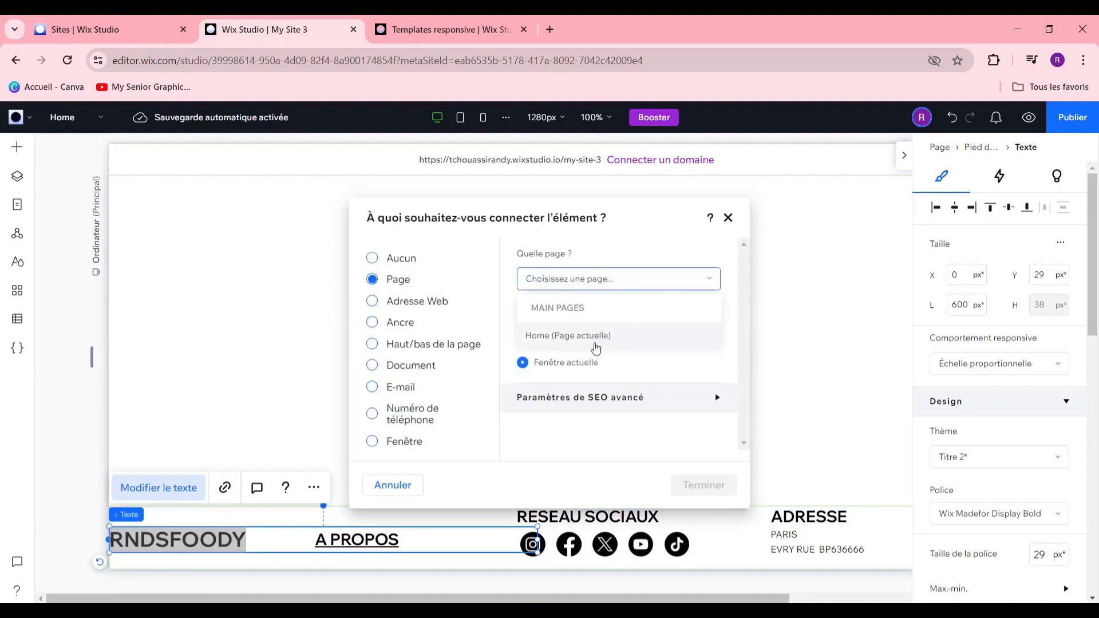
left_click(595, 344)
left_click(707, 486)
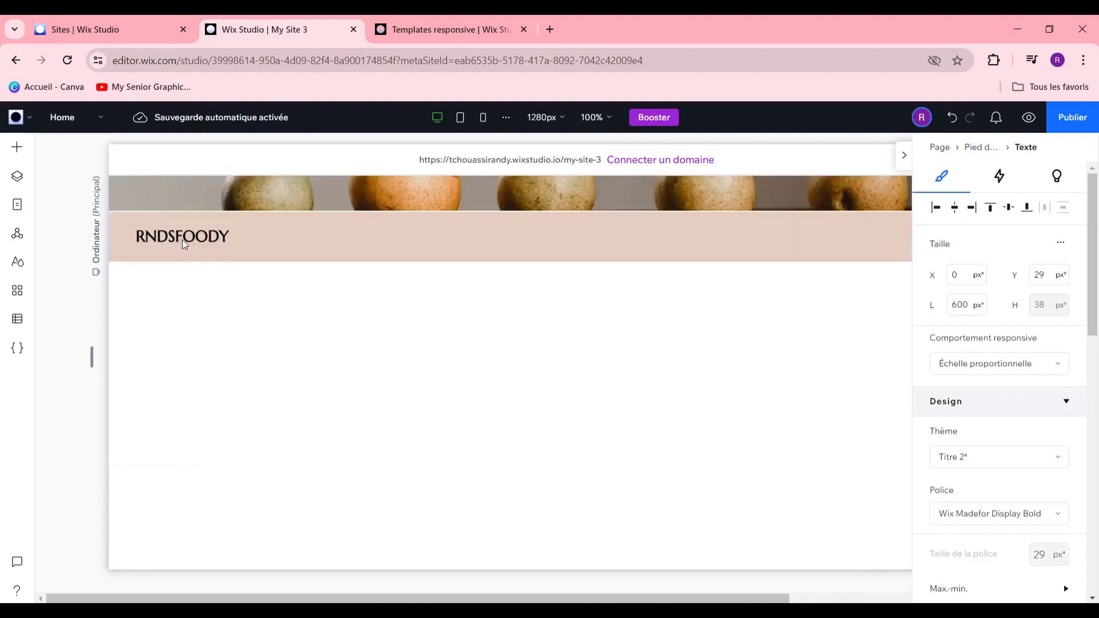
Link the header's RNDSFOODY title to the Home page, opening in the current window
left_click(183, 238)
left_click(183, 237)
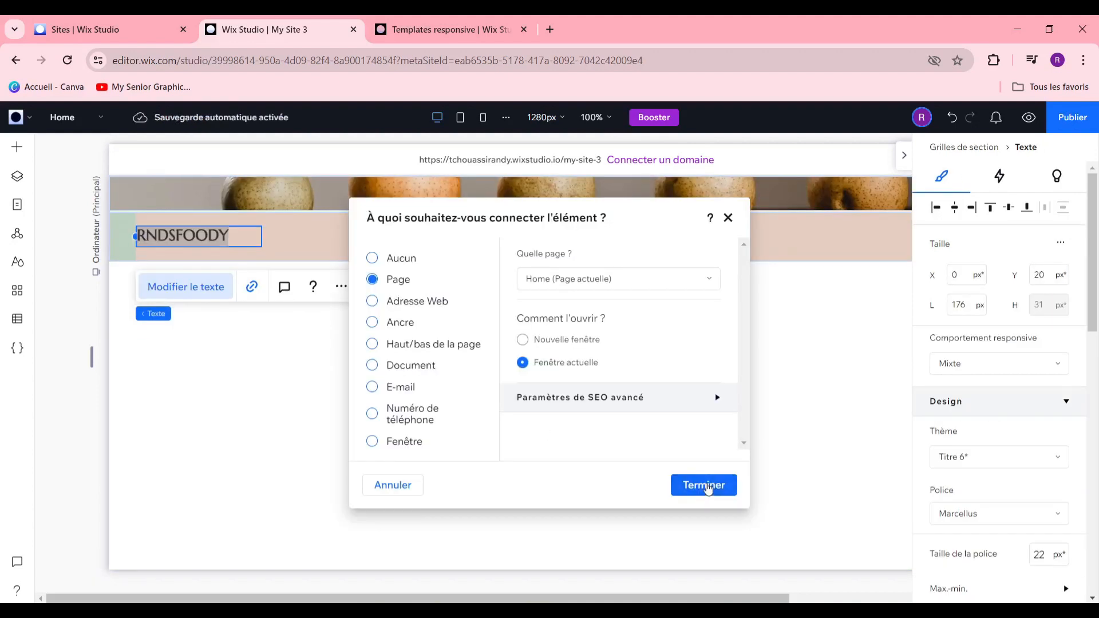
left_click(706, 486)
Compare the header and footer of the page to check the linked texts
scroll(541, 379, "down", 4)
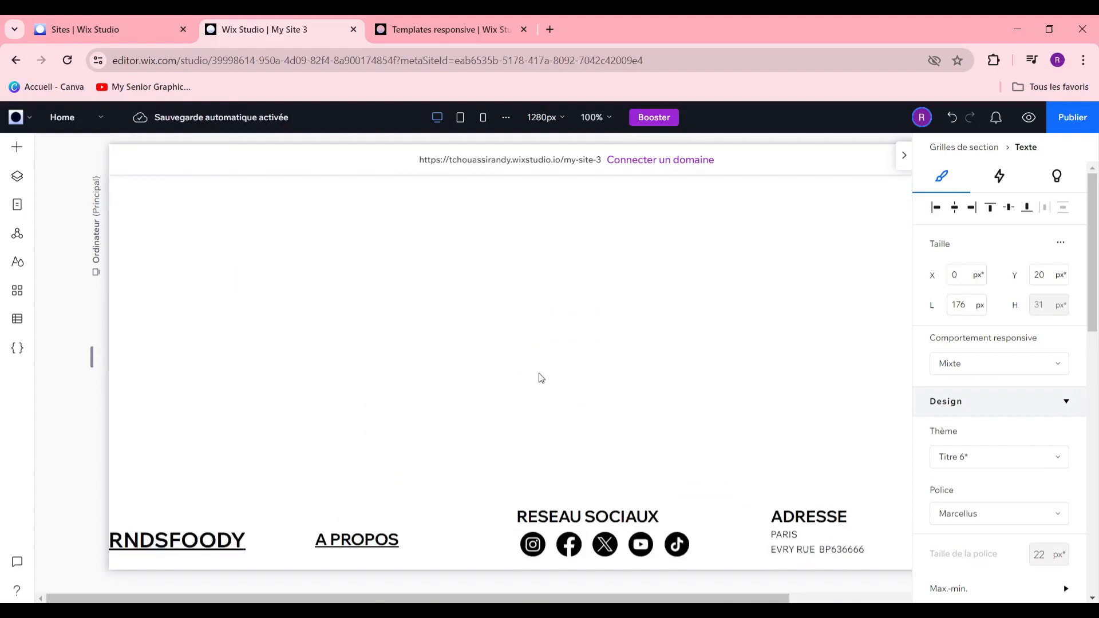
scroll(650, 458, "up", 4)
scroll(435, 374, "down", 4)
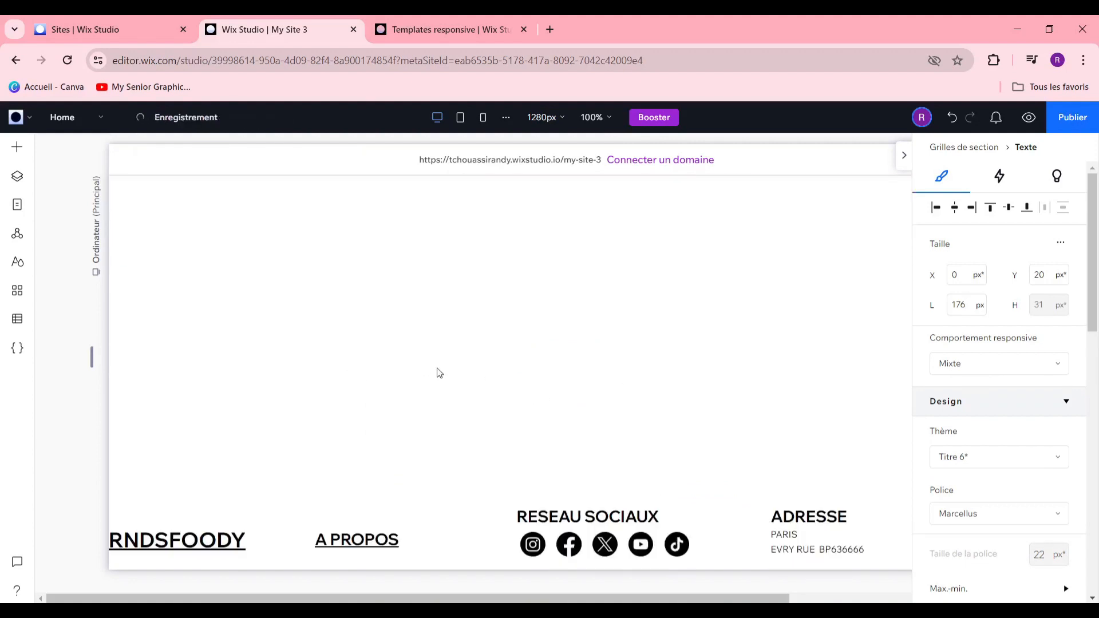
scroll(343, 424, "up", 4)
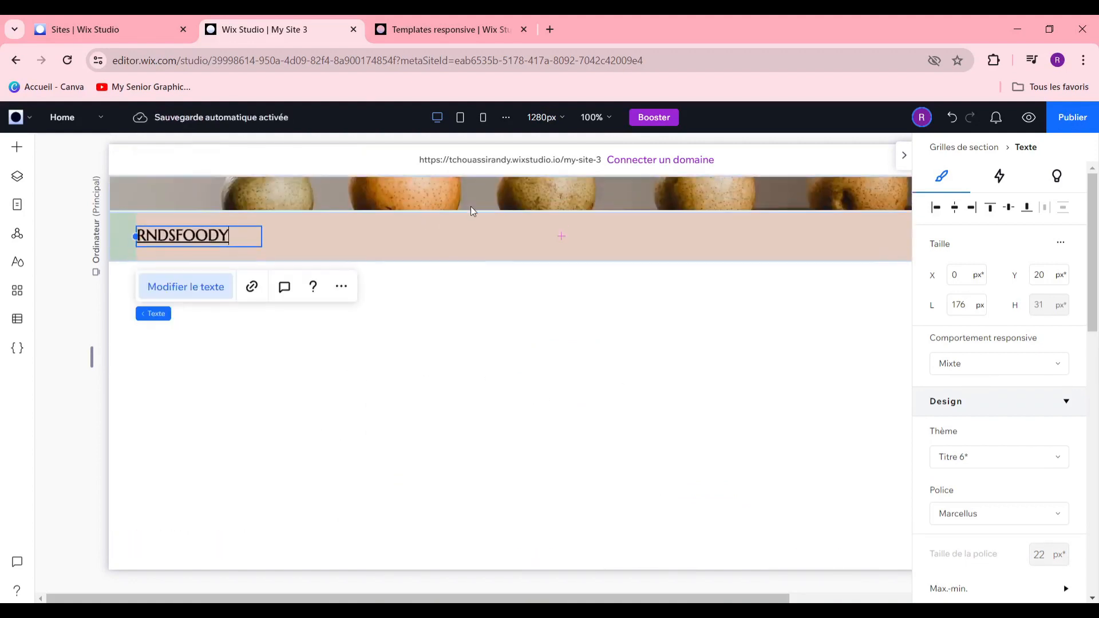
scroll(543, 499, "down", 4)
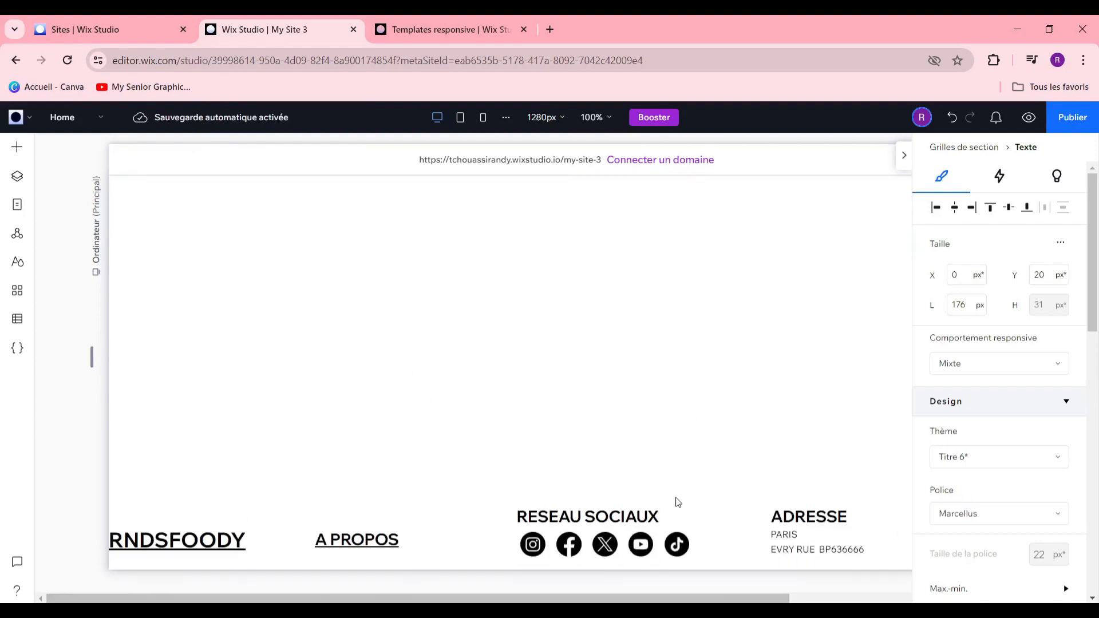
scroll(495, 400, "up", 4)
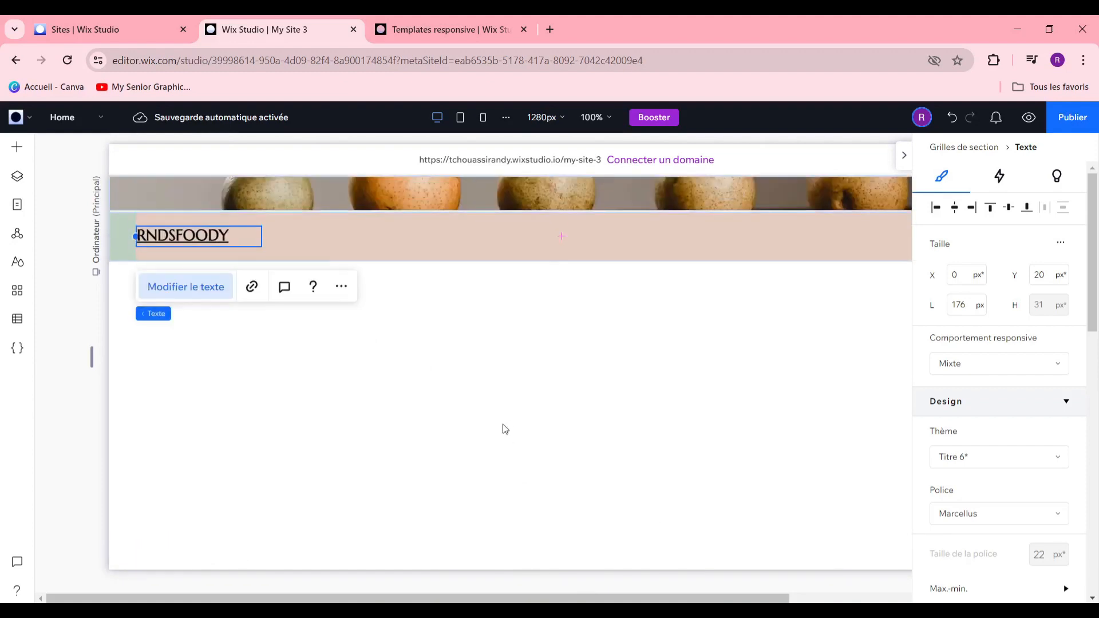
scroll(502, 429, "down", 4)
scroll(497, 427, "up", 4)
Add the predefined Bienvenue section with the large HELLO title and WELCOME ticker to the page below the header
left_click(41, 145)
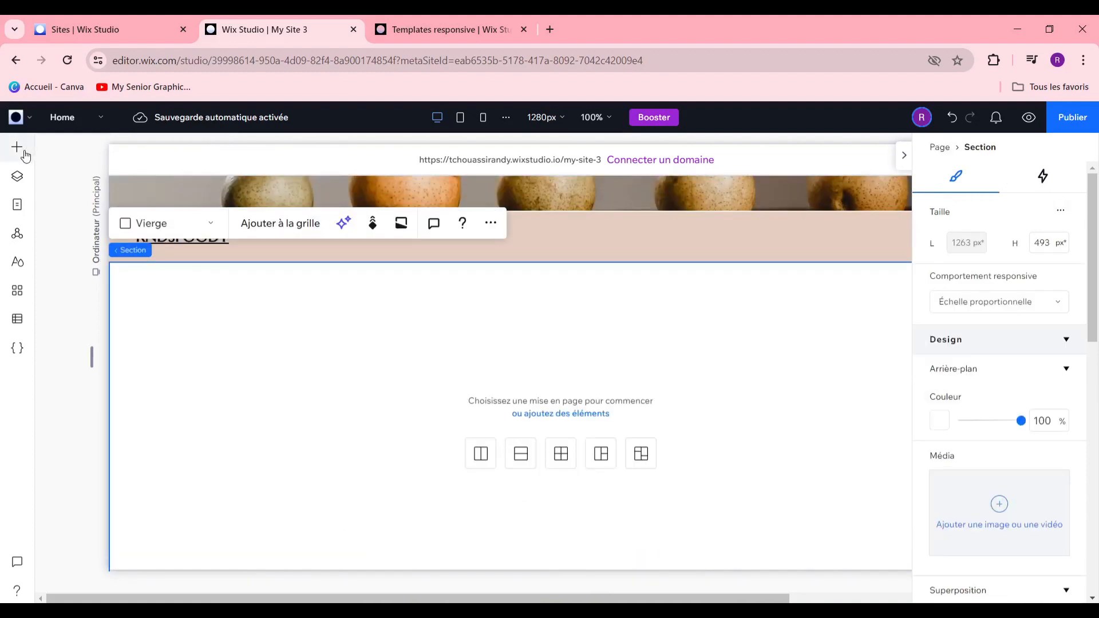
left_click(25, 155)
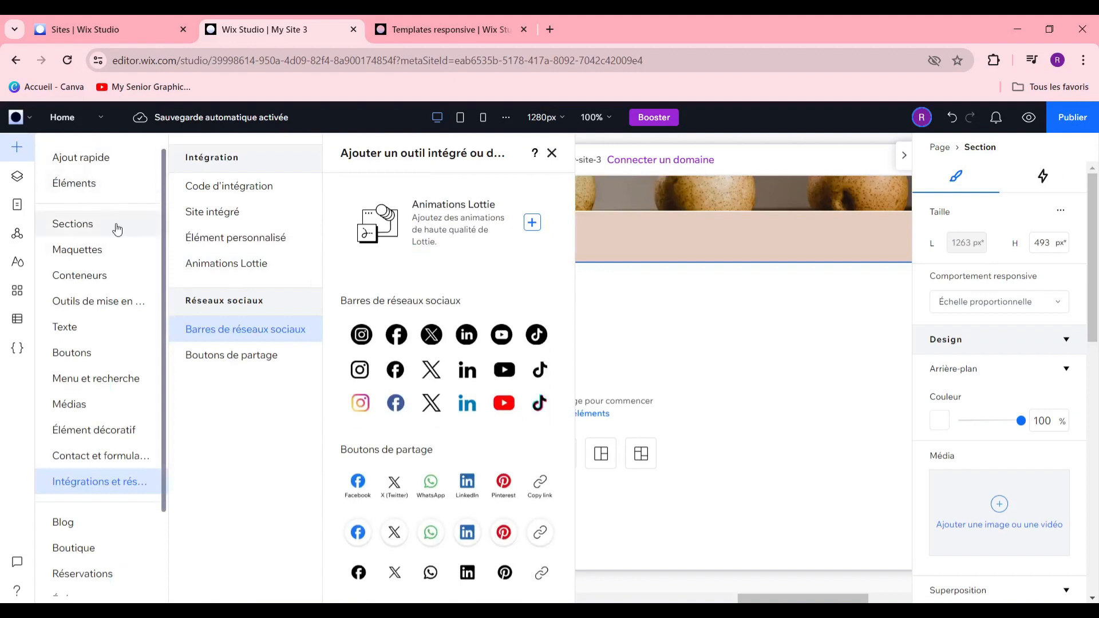
left_click(117, 229)
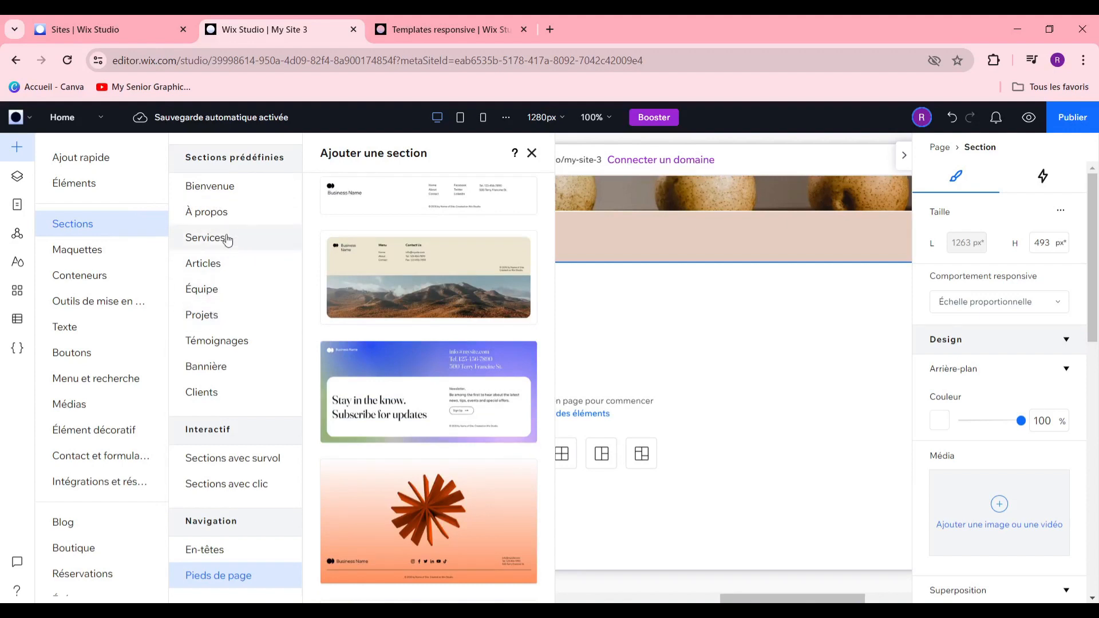
left_click(248, 192)
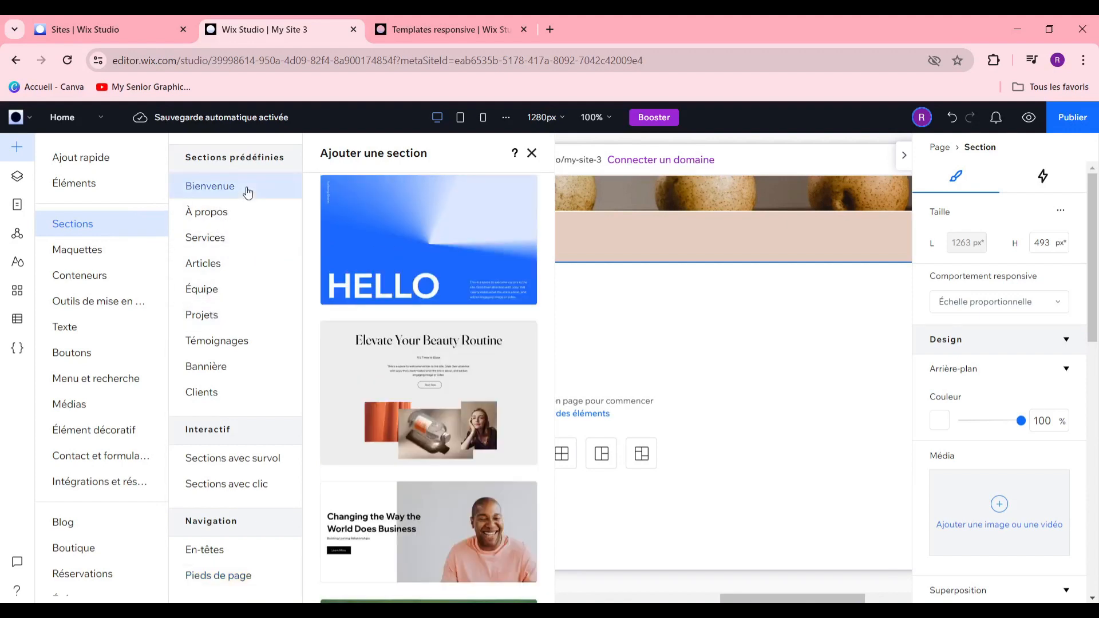
scroll(393, 303, "down", 10)
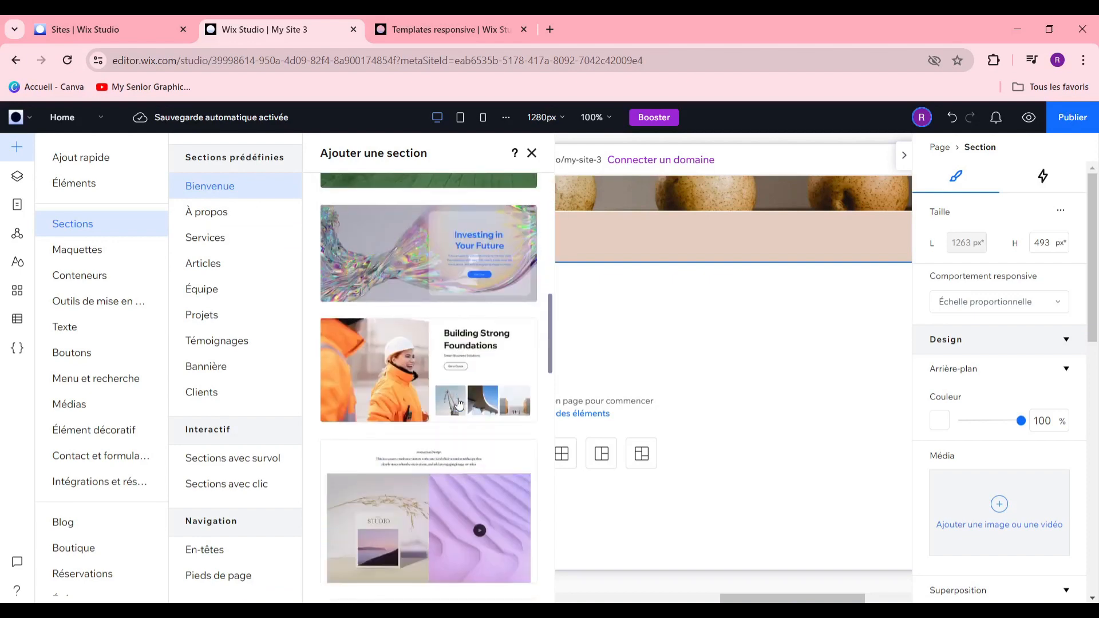
scroll(459, 404, "down", 2)
scroll(457, 405, "up", 2)
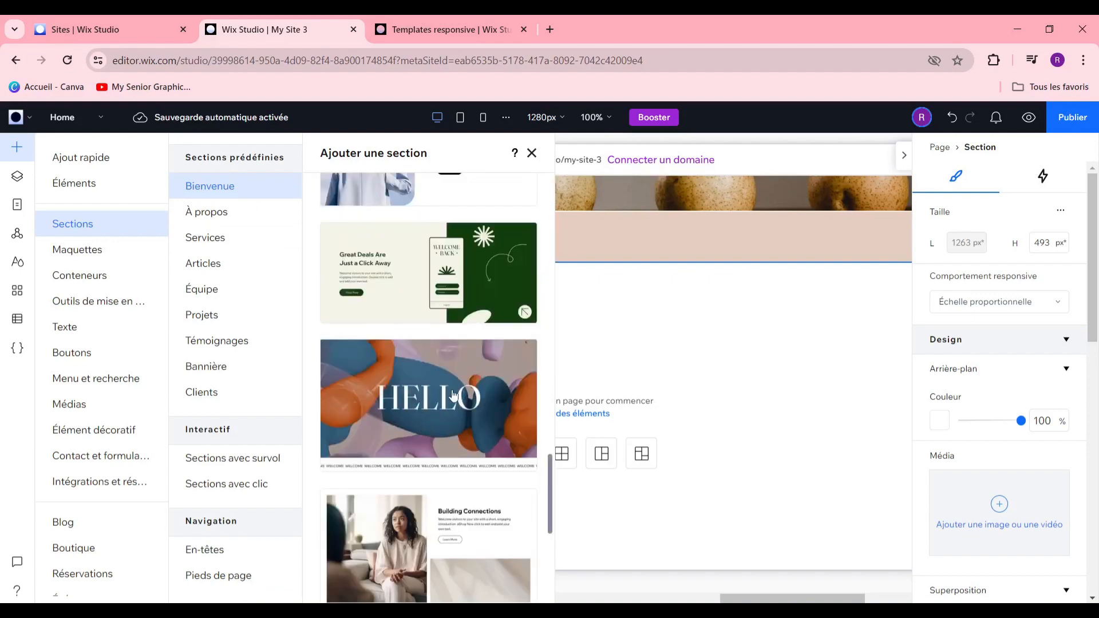
left_click(451, 396)
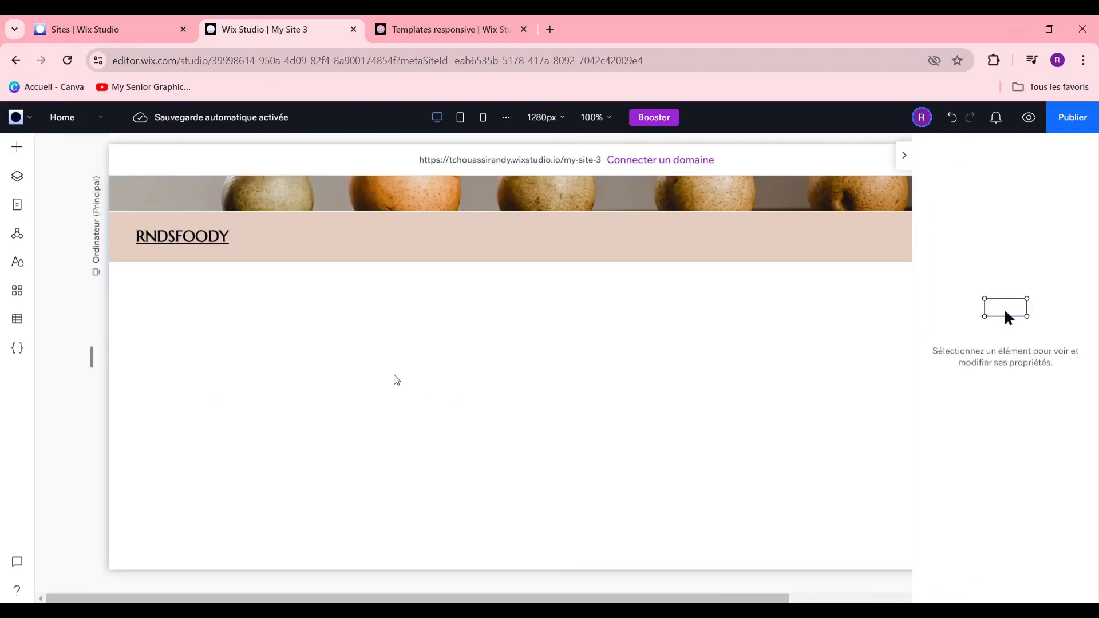
left_click(331, 356)
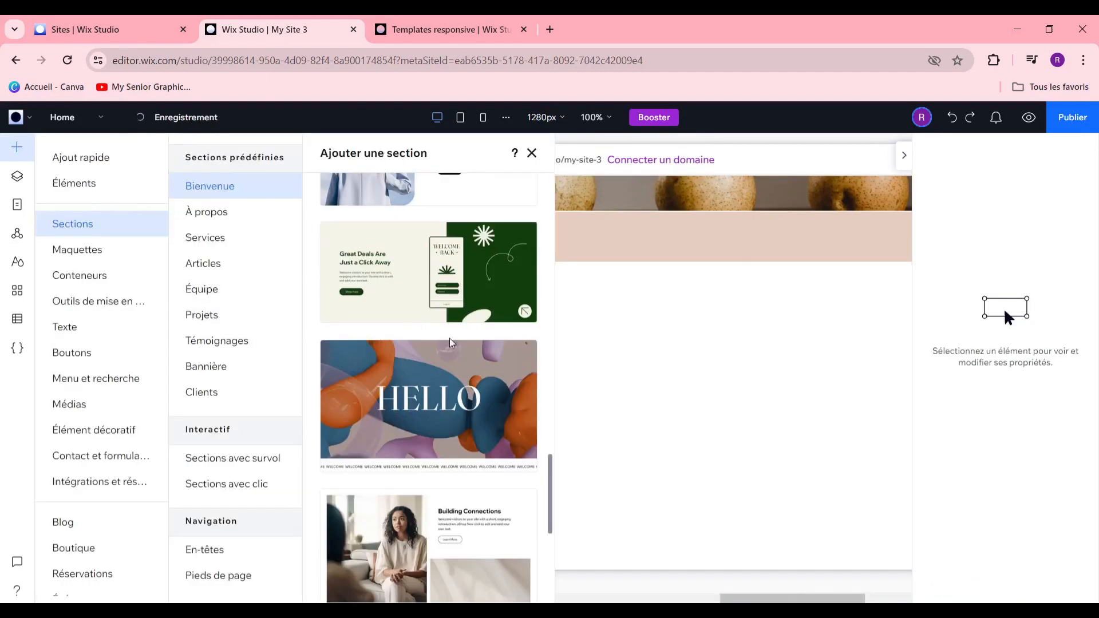
left_click_drag(452, 396, 436, 348)
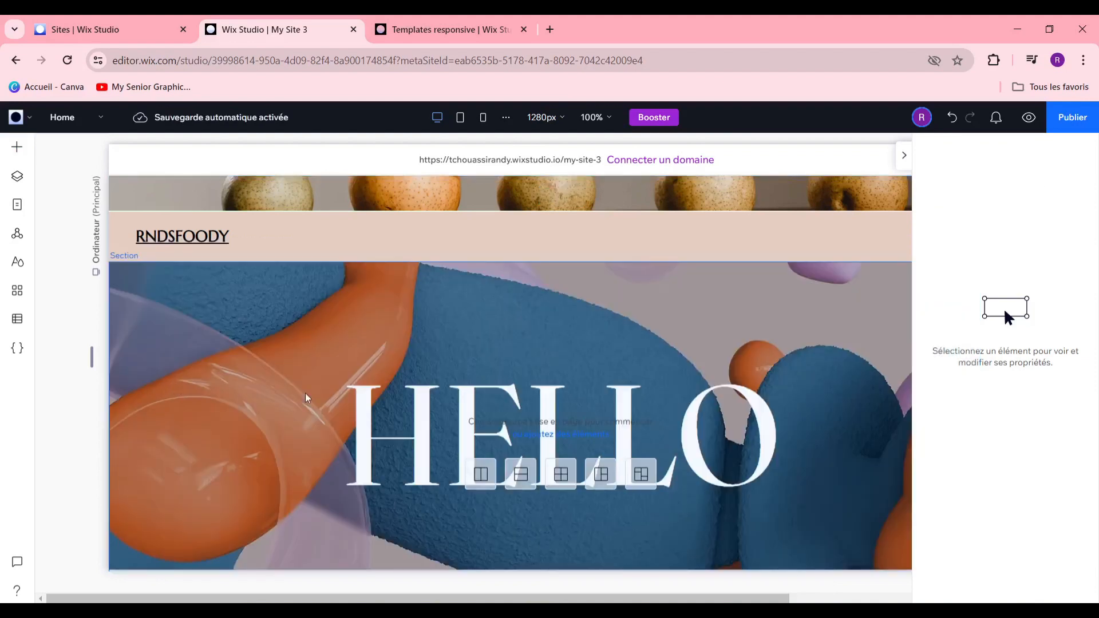
scroll(551, 351, "down", 4)
scroll(552, 362, "up", 4)
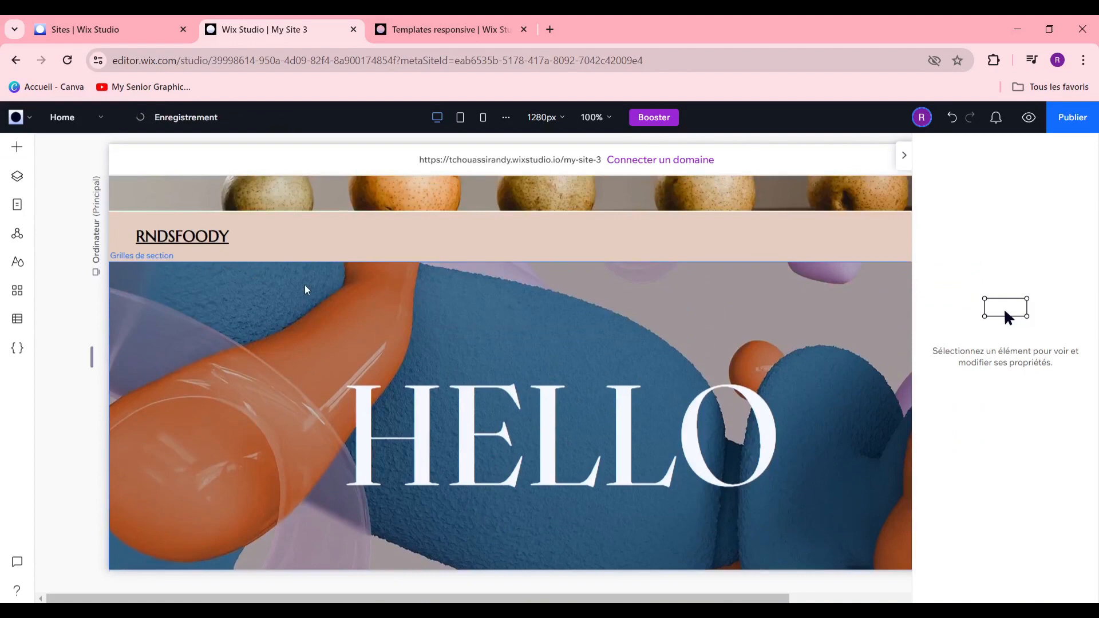
Select the HELLO section's background image and open the media library to replace it
left_click(372, 308)
left_click(433, 325)
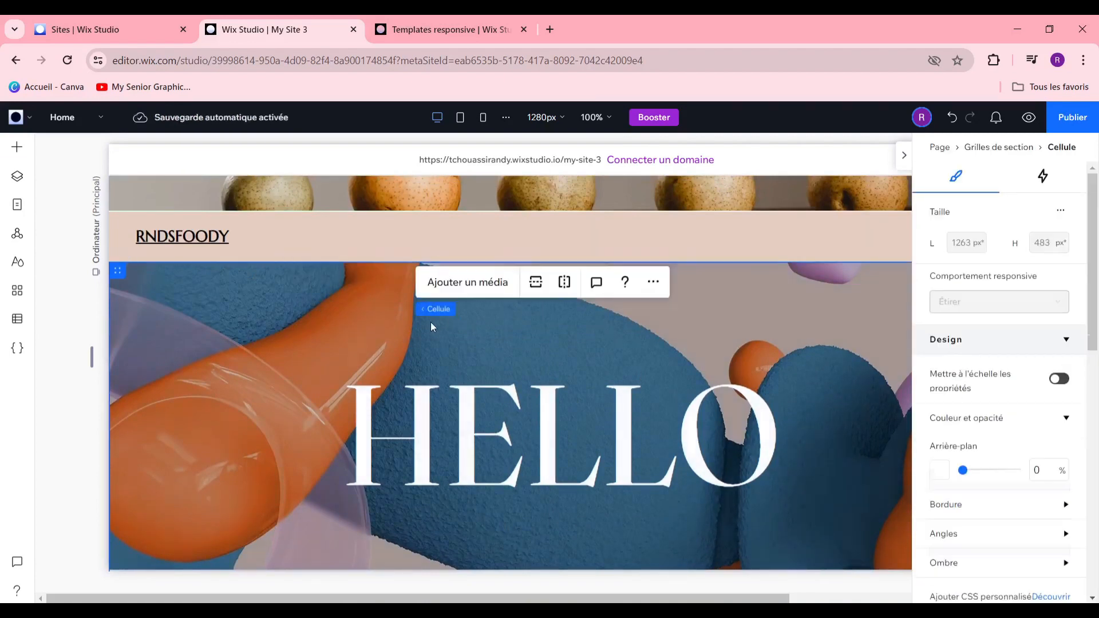
scroll(432, 325, "down", 3)
left_click(383, 262)
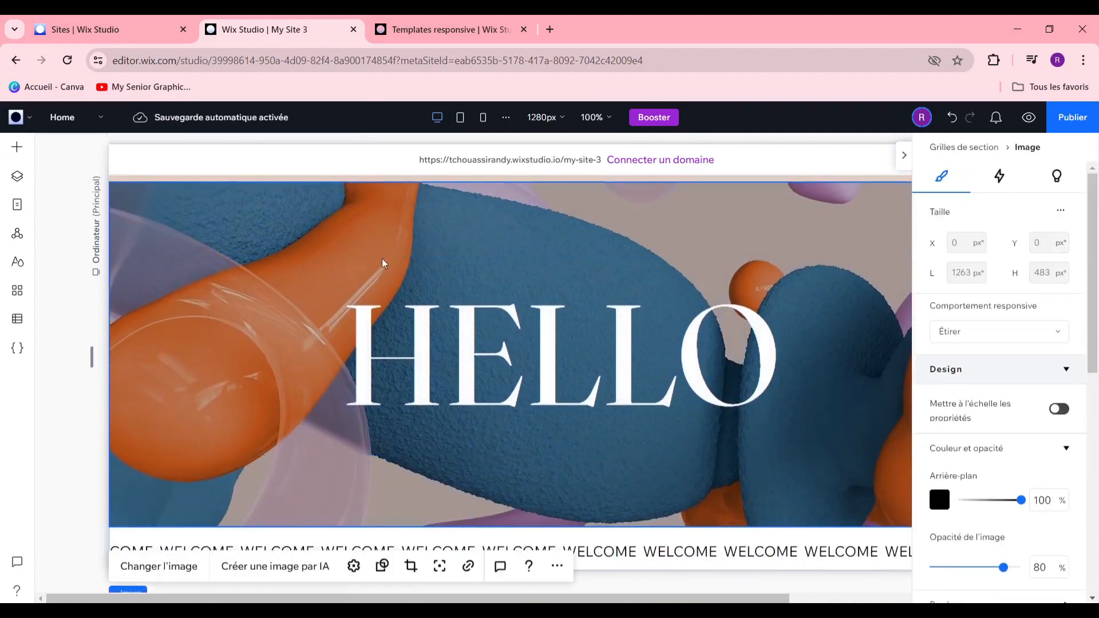
scroll(336, 241, "up", 2)
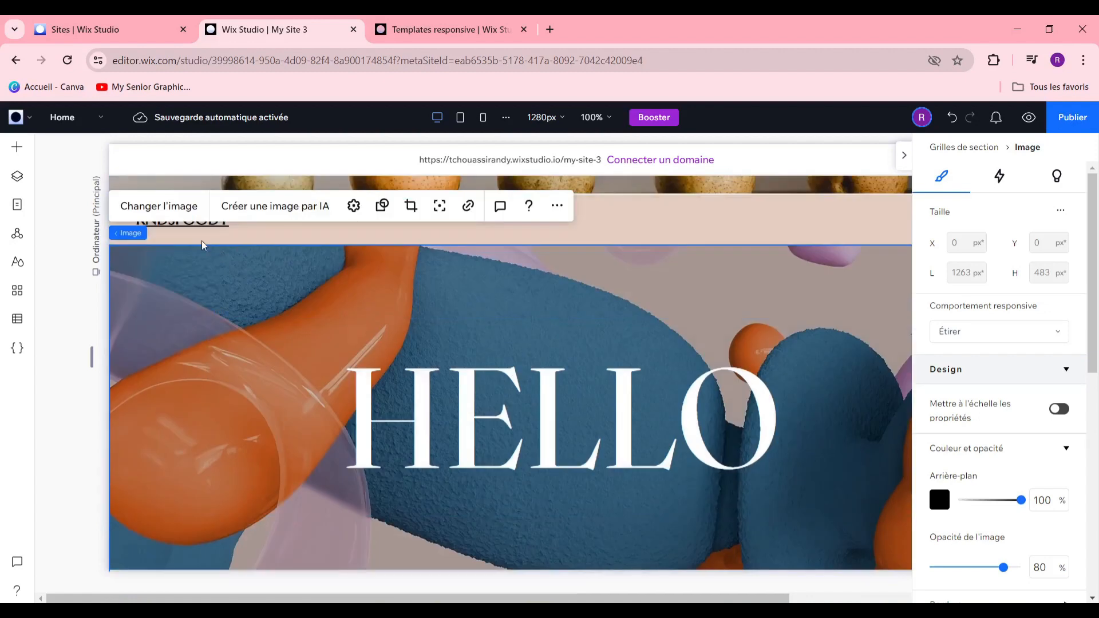
left_click(183, 207)
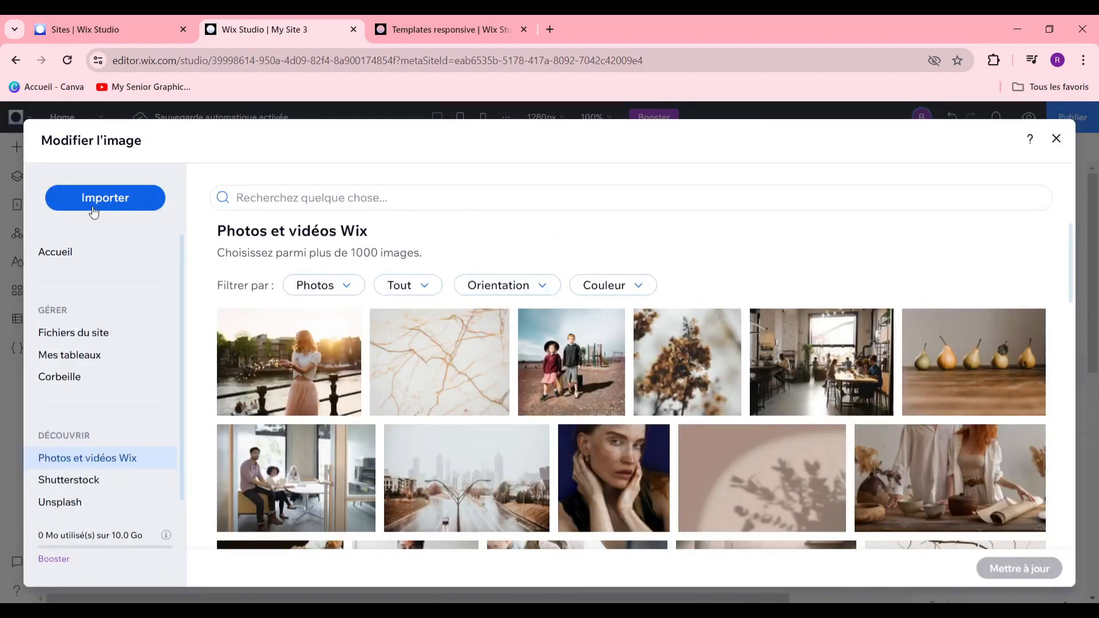
Check the media import sources and browse the Wix photo collection for a replacement image
left_click(94, 211)
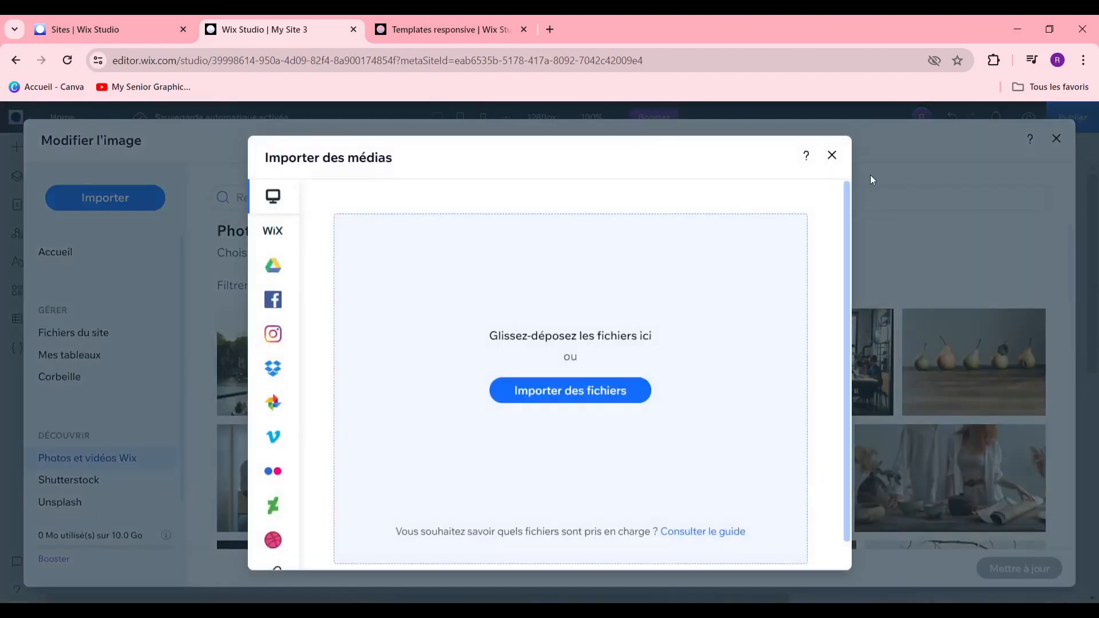
left_click(832, 156)
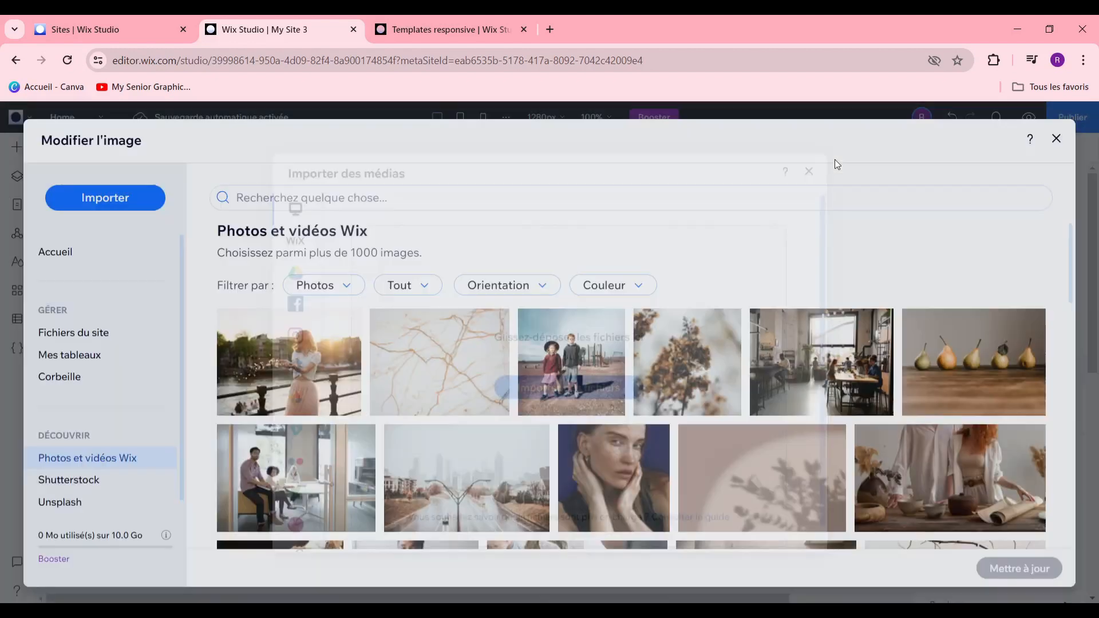
scroll(737, 315, "down", 3)
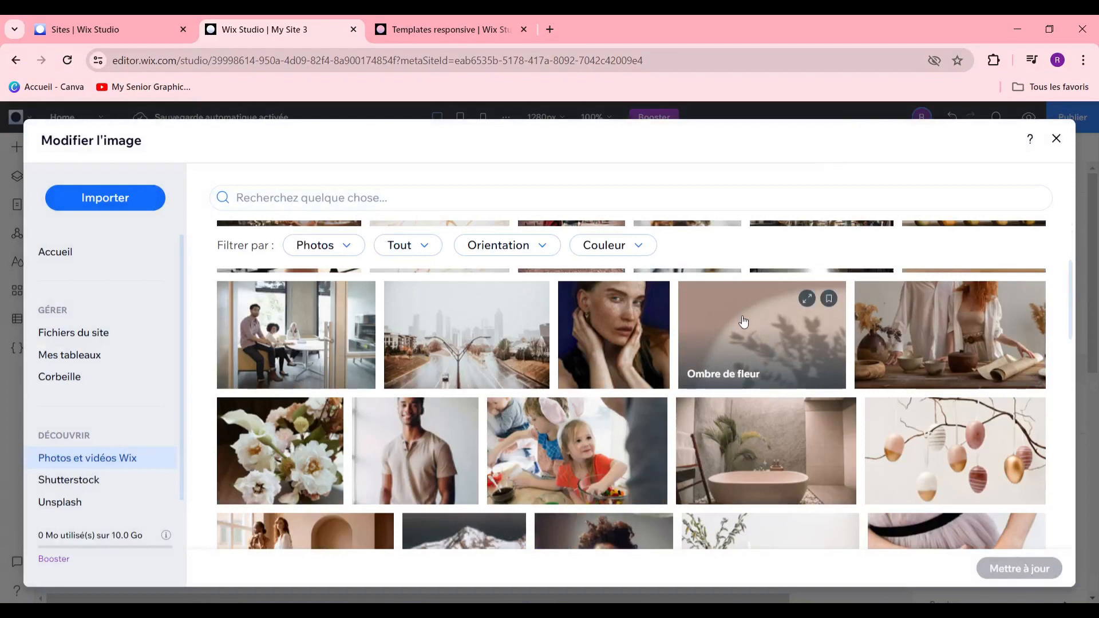
scroll(743, 322, "down", 5)
scroll(747, 319, "up", 8)
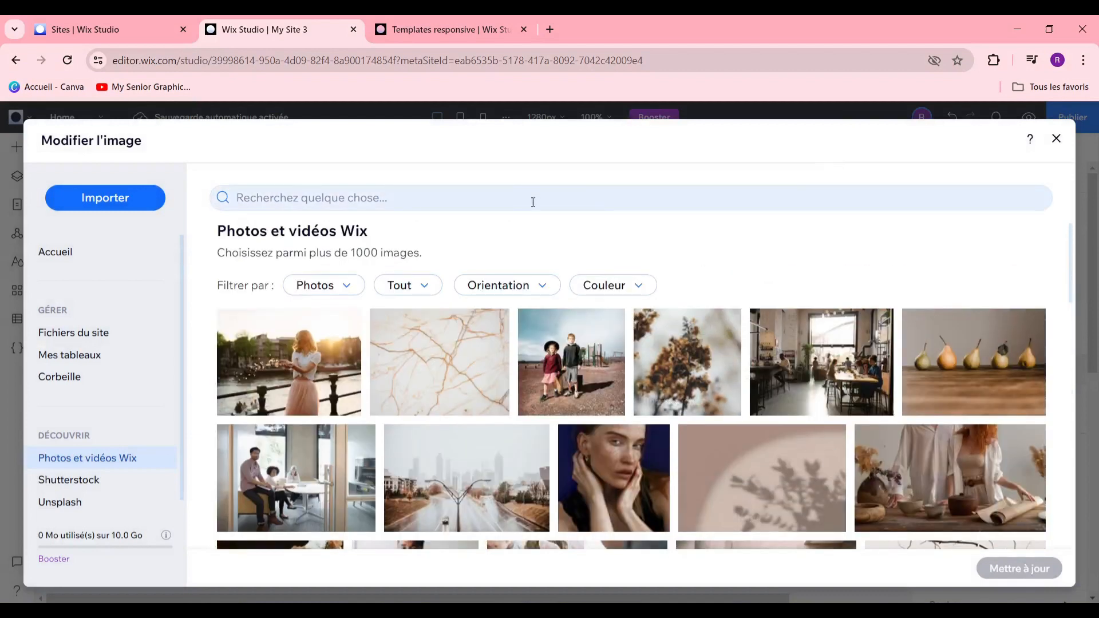
Search the Unsplash photo library for "FRUIT ET LEGUME"
left_click(72, 501)
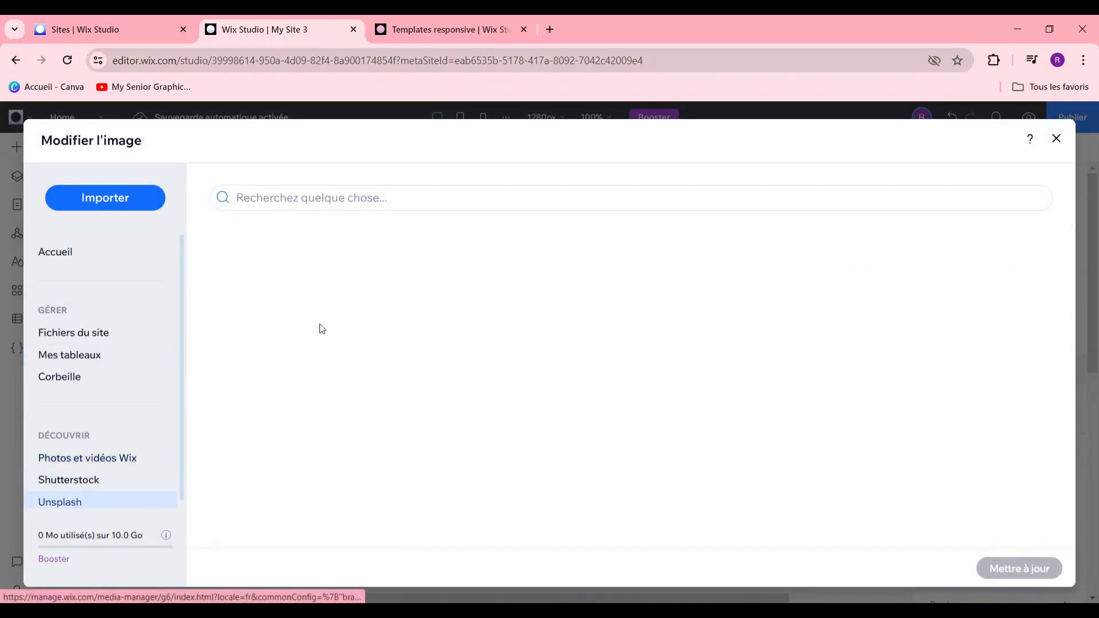
left_click(460, 204)
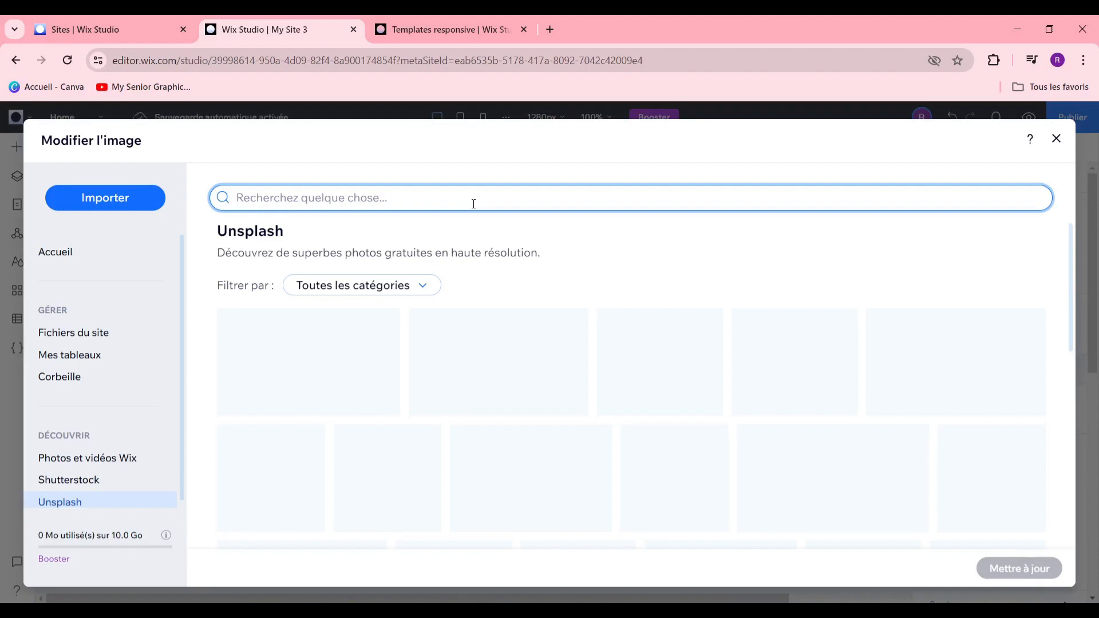
type("FRUIT ET LEGUME")
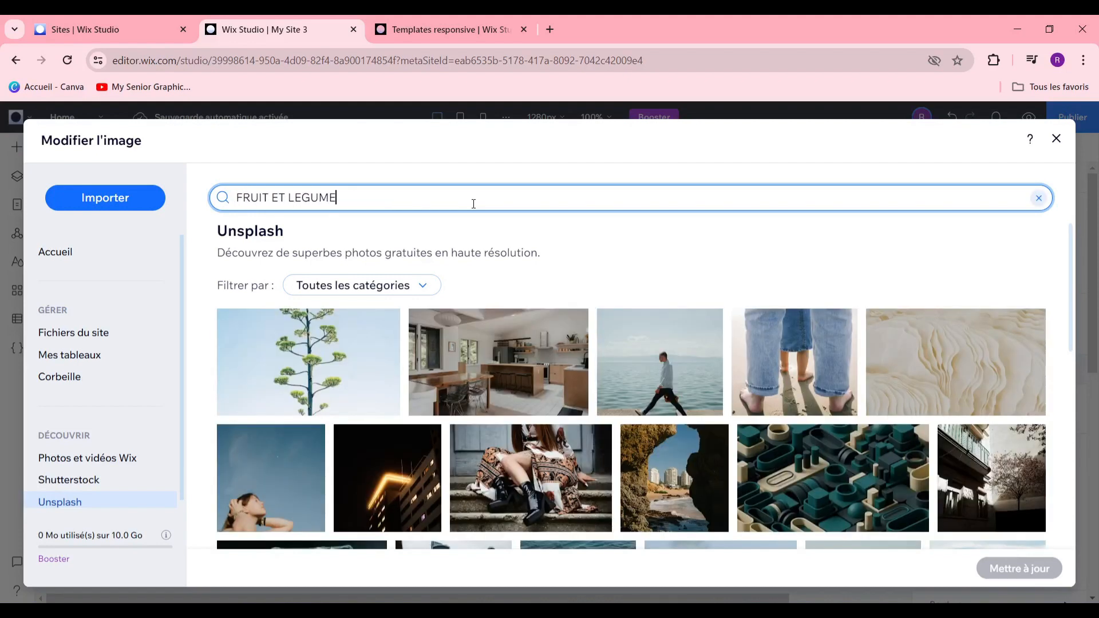
key("Return")
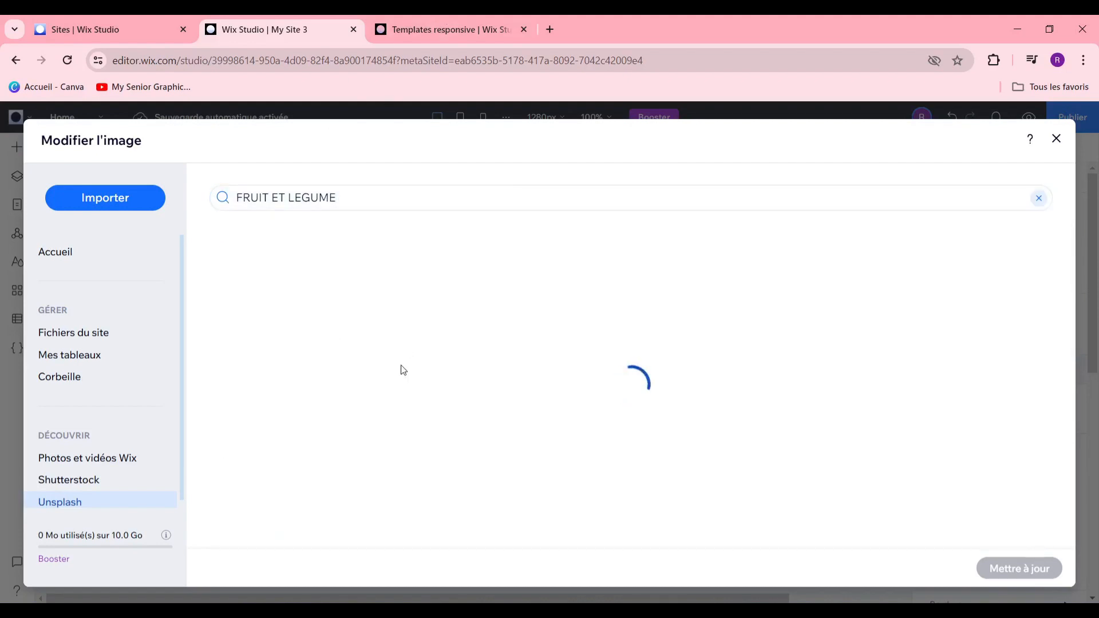
Replace the HELLO section's background with the Unsplash photo of peaches in a wooden crate, and close the inspector
scroll(574, 385, "down", 1)
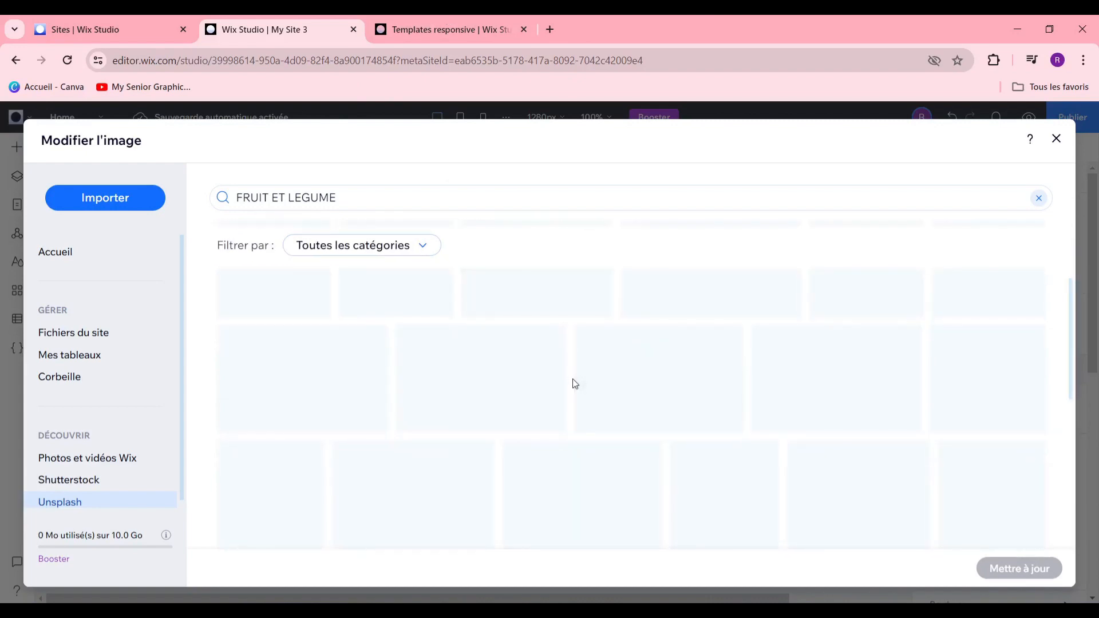
scroll(574, 385, "up", 2)
scroll(573, 386, "down", 3)
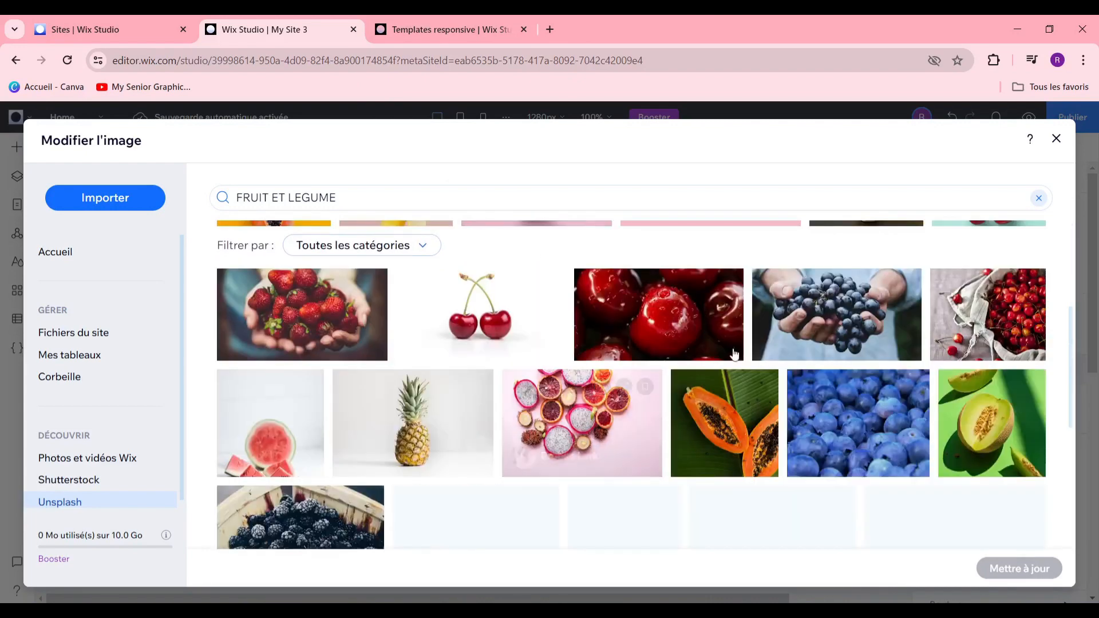
scroll(726, 361, "down", 2)
scroll(598, 389, "down", 3)
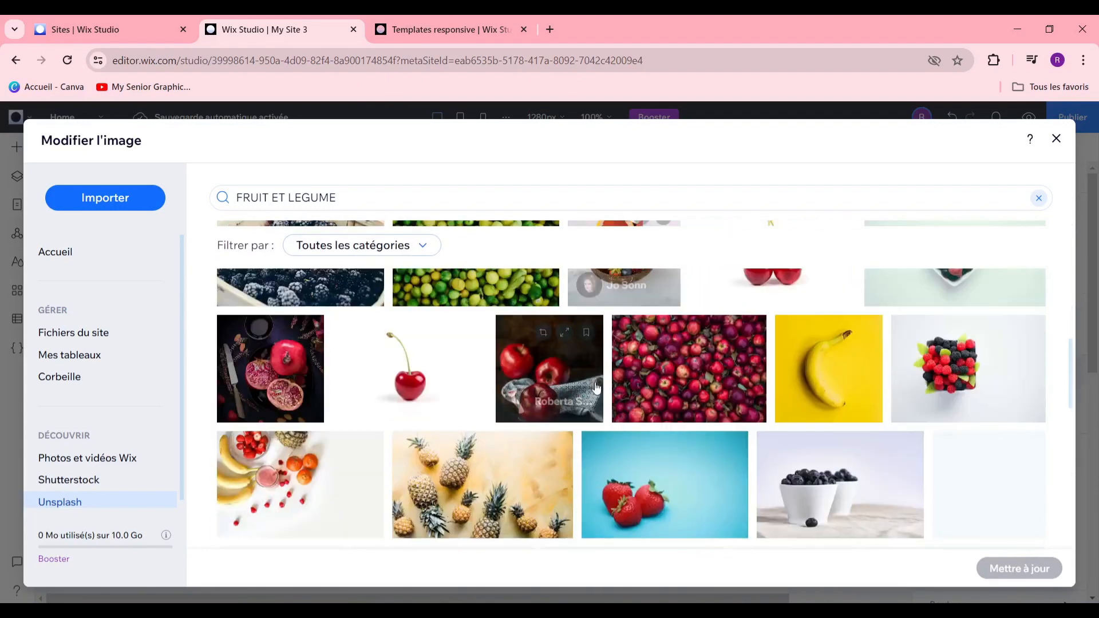
scroll(618, 383, "down", 5)
scroll(635, 383, "down", 1)
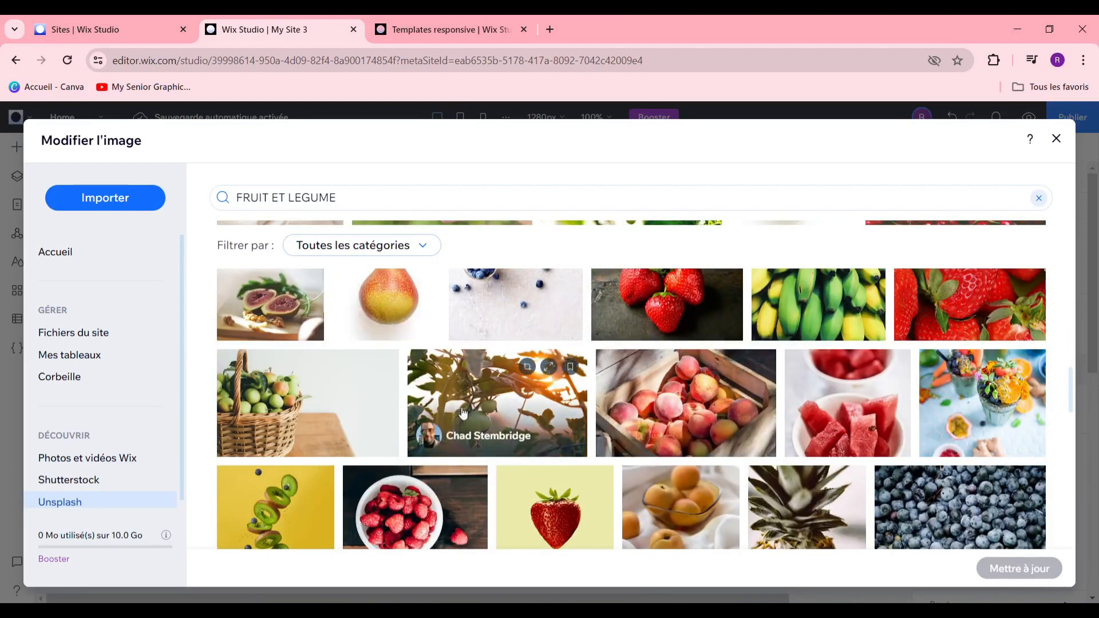
left_click(692, 403)
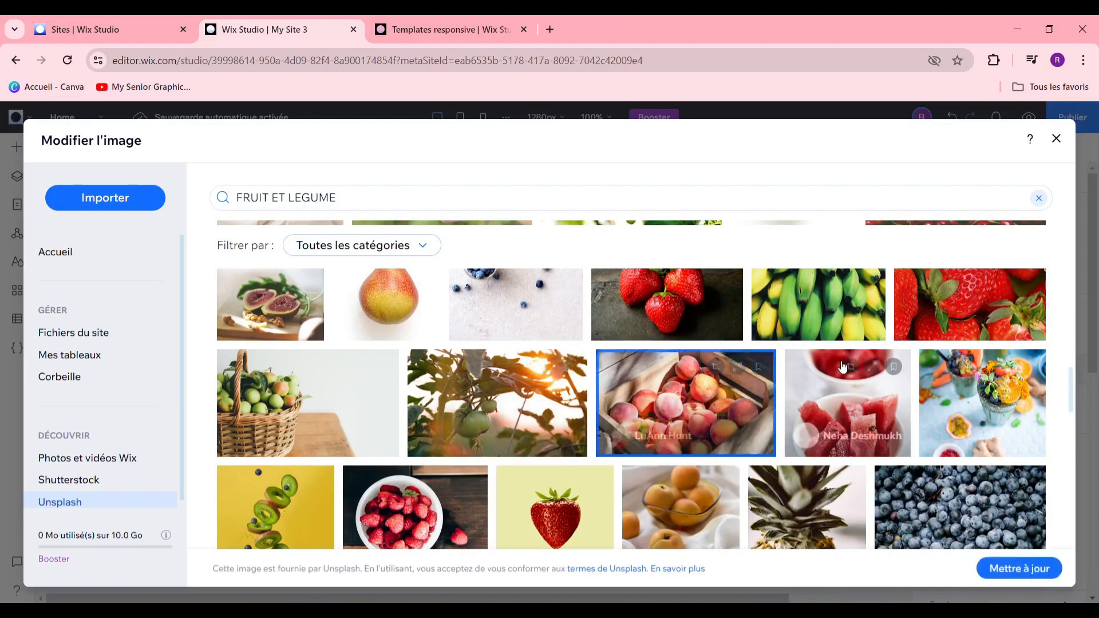
left_click(1016, 570)
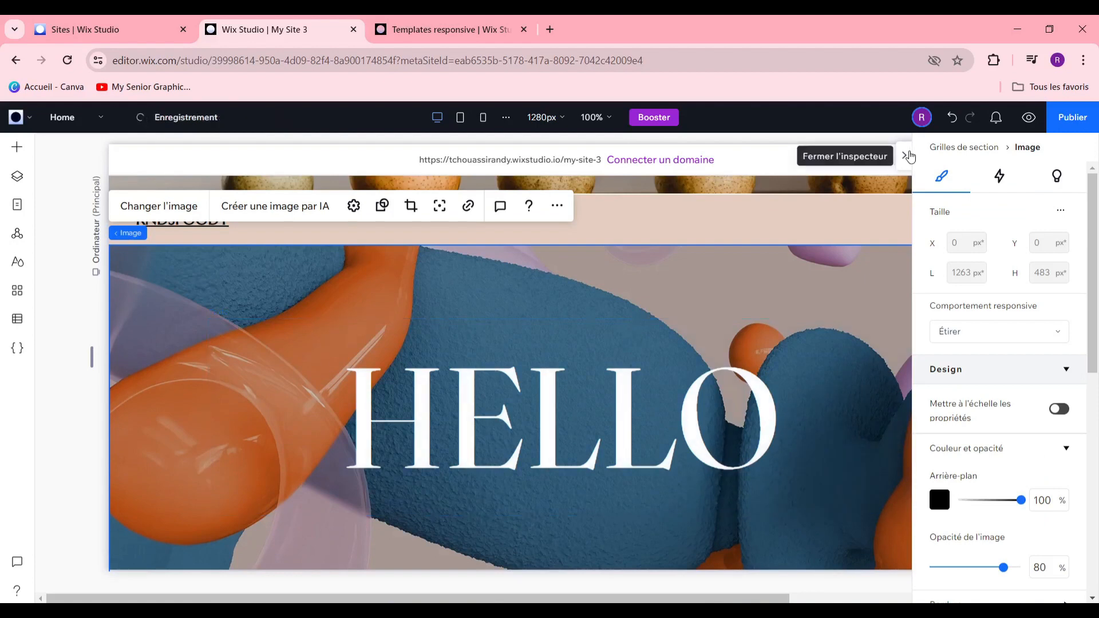
left_click(904, 155)
scroll(658, 354, "down", 3)
scroll(664, 372, "up", 3)
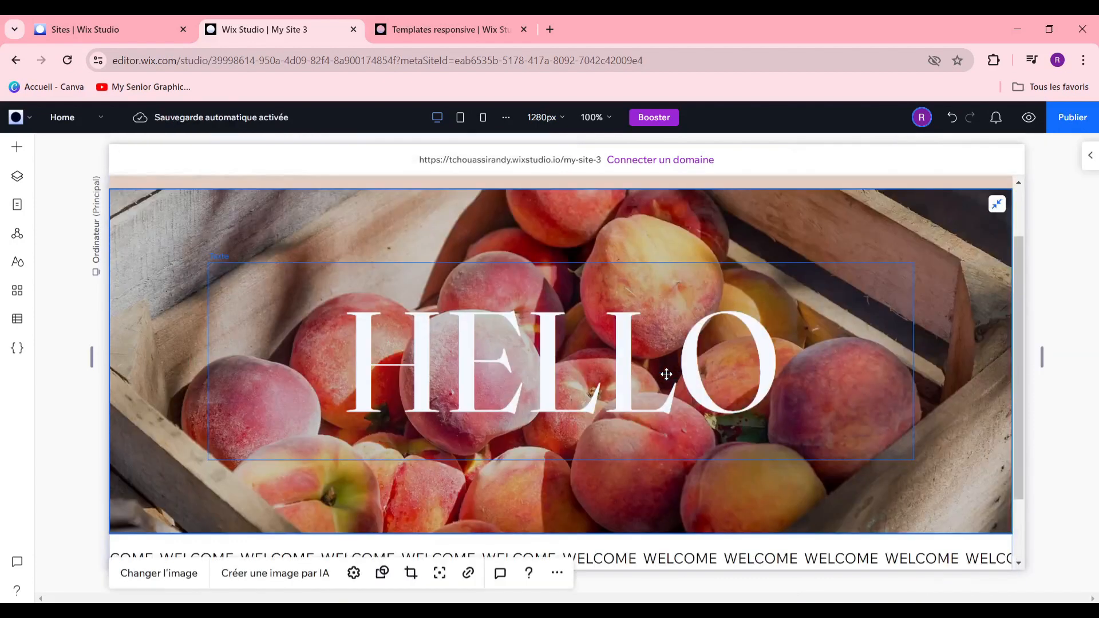
Replace the HELLO title text with "BIEN SE NOURIRE CEST MIEUX VIVRE"
left_click(605, 413)
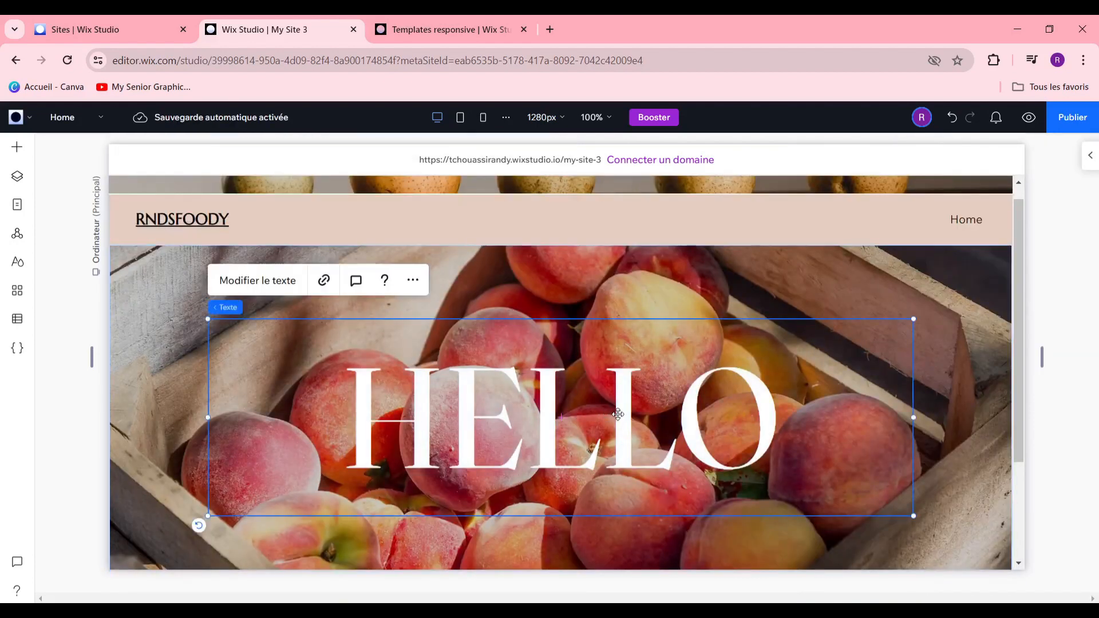
double_click(618, 414)
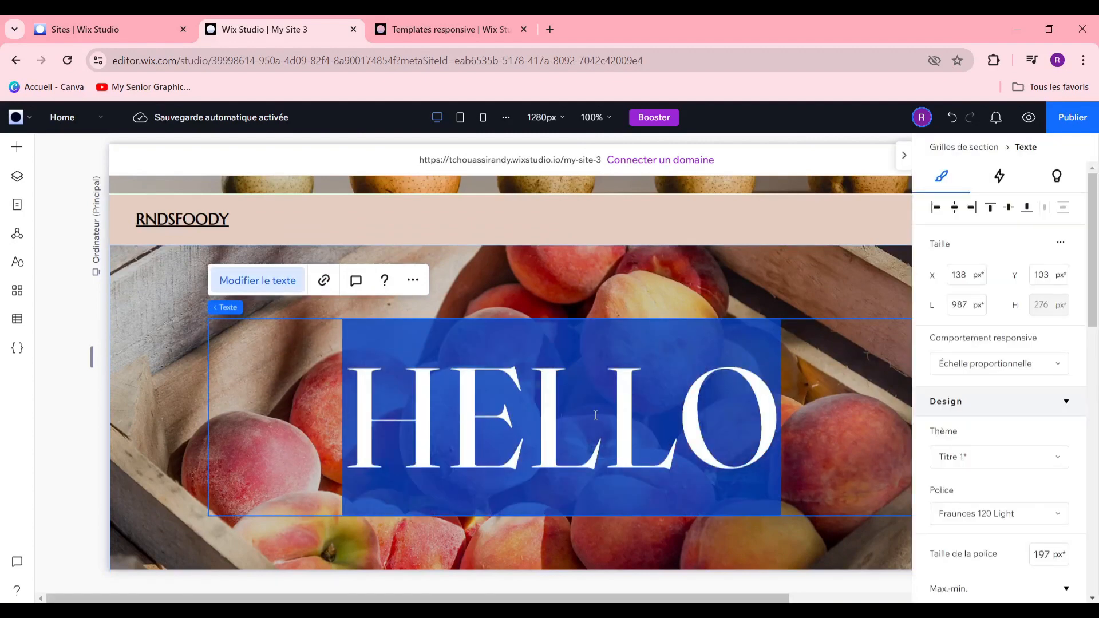
type("BIE")
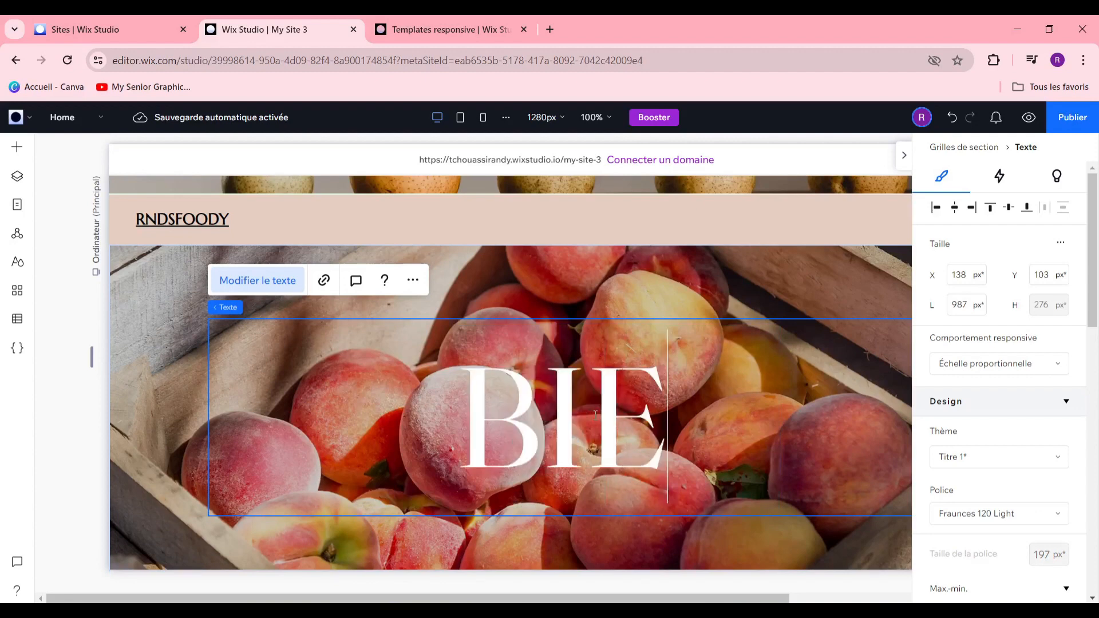
type("N NOU")
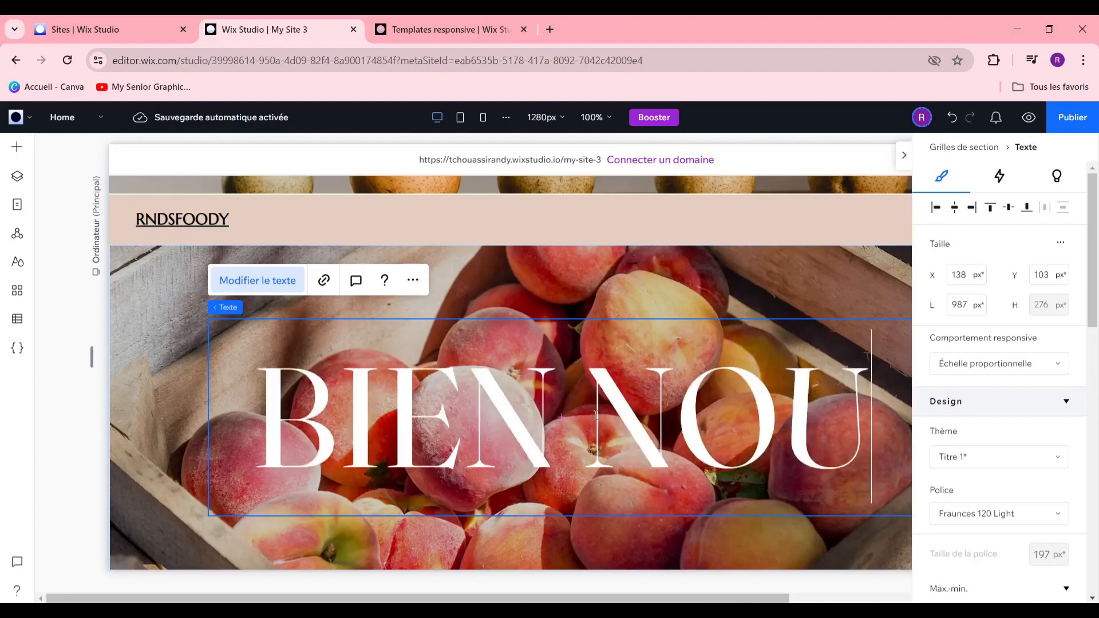
key("BackSpace")
key("BackSpace")
key("BackSpace")
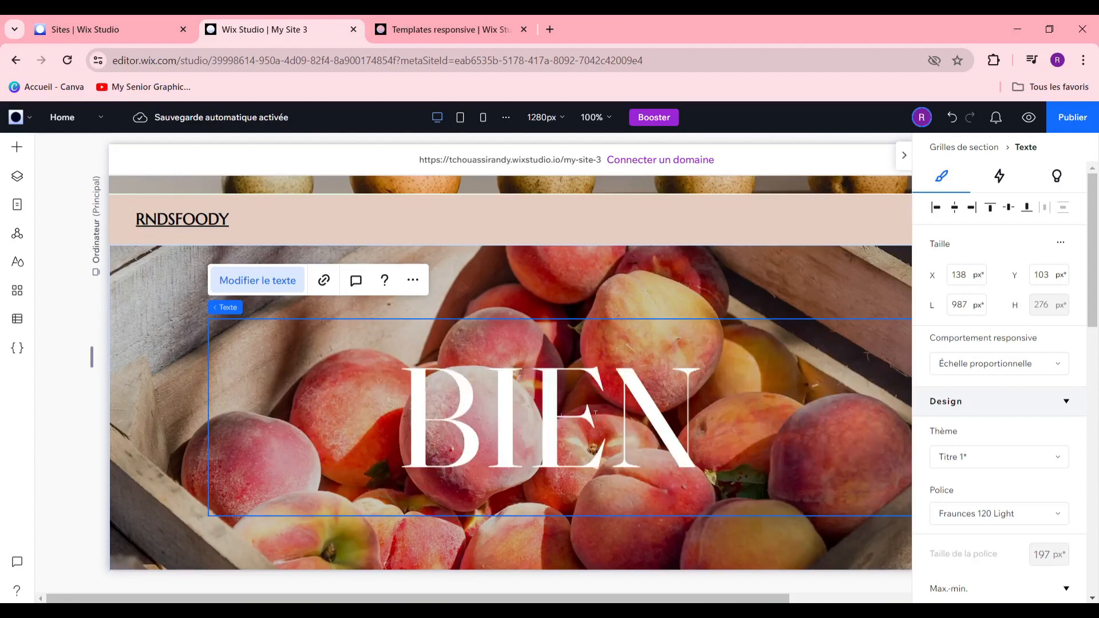
type("SE")
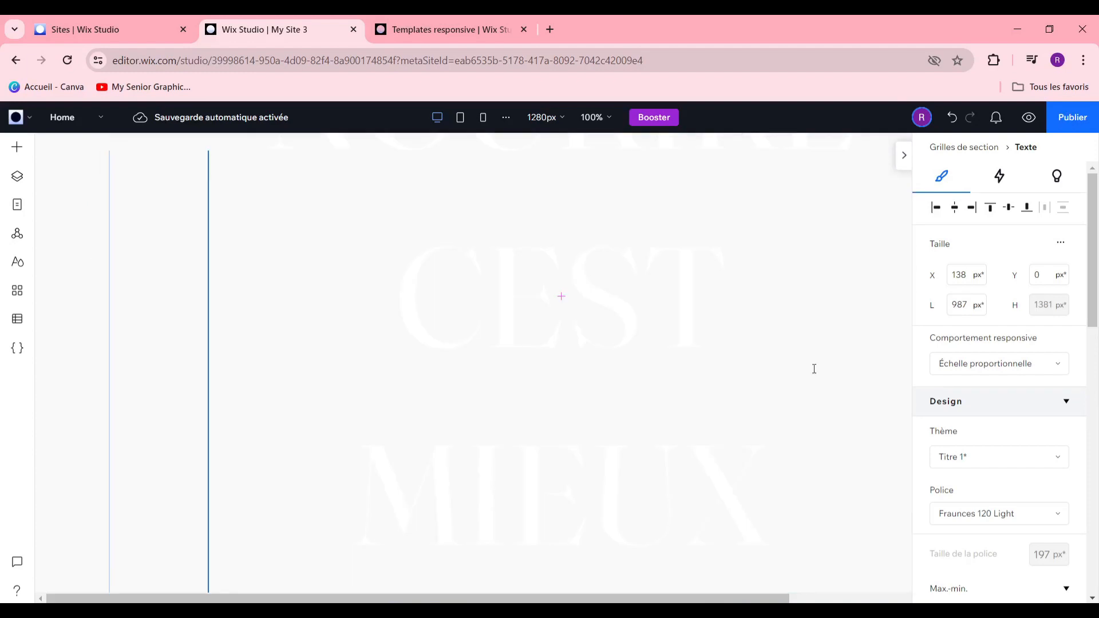
Set the section title's font size to 90 px and close the inspector
scroll(1012, 399, "down", 1)
scroll(1007, 395, "down", 3)
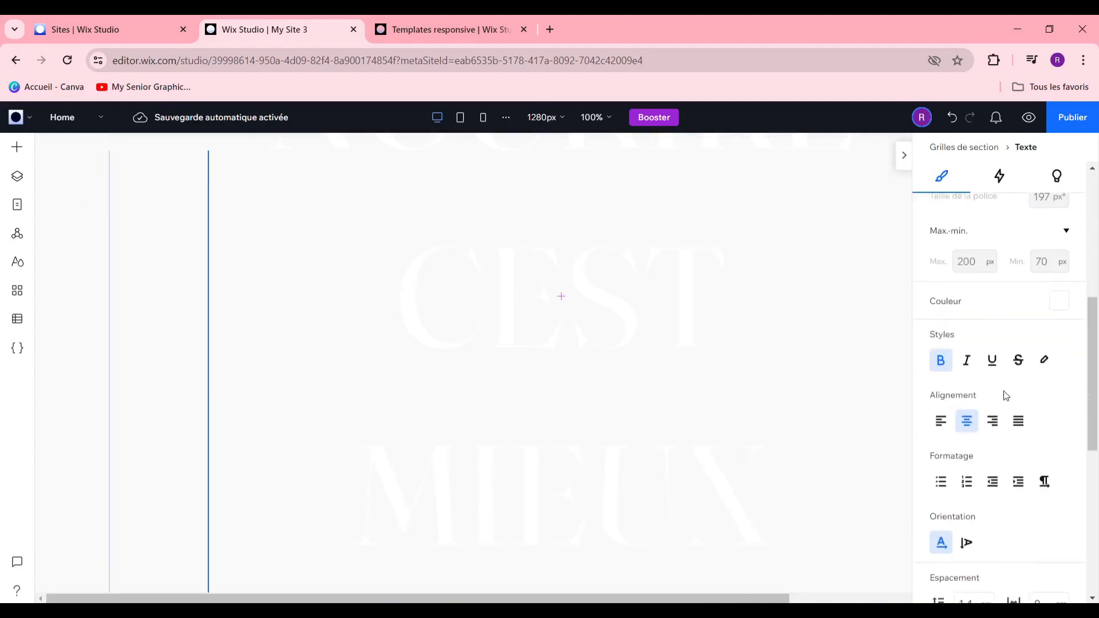
scroll(995, 366, "up", 2)
scroll(978, 399, "up", 3)
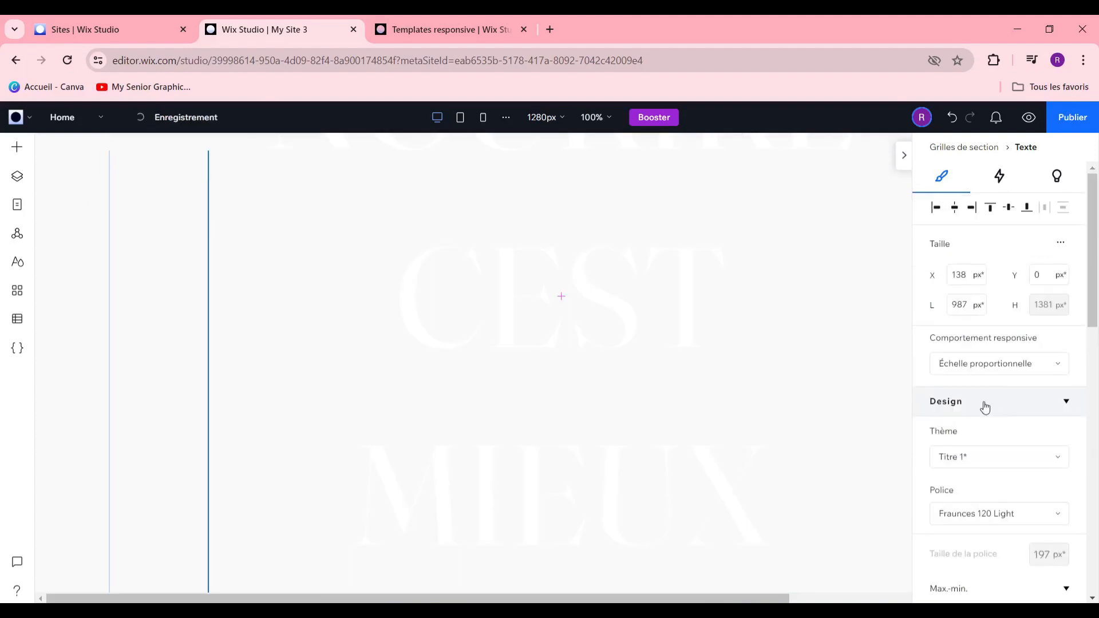
scroll(981, 404, "down", 3)
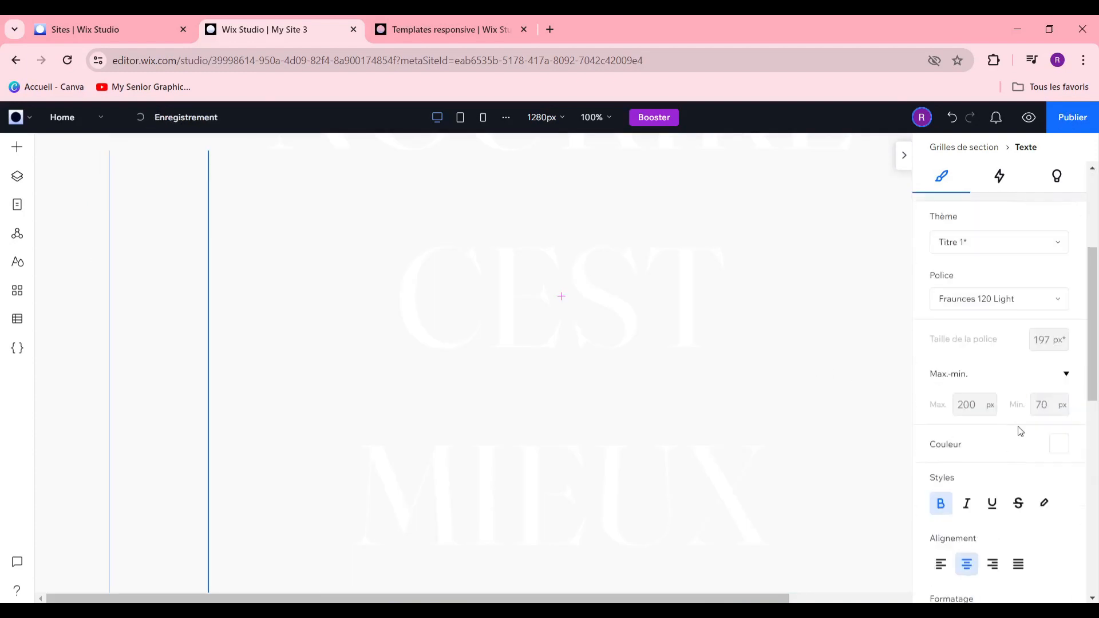
left_click(1050, 343)
scroll(436, 212, "up", 1)
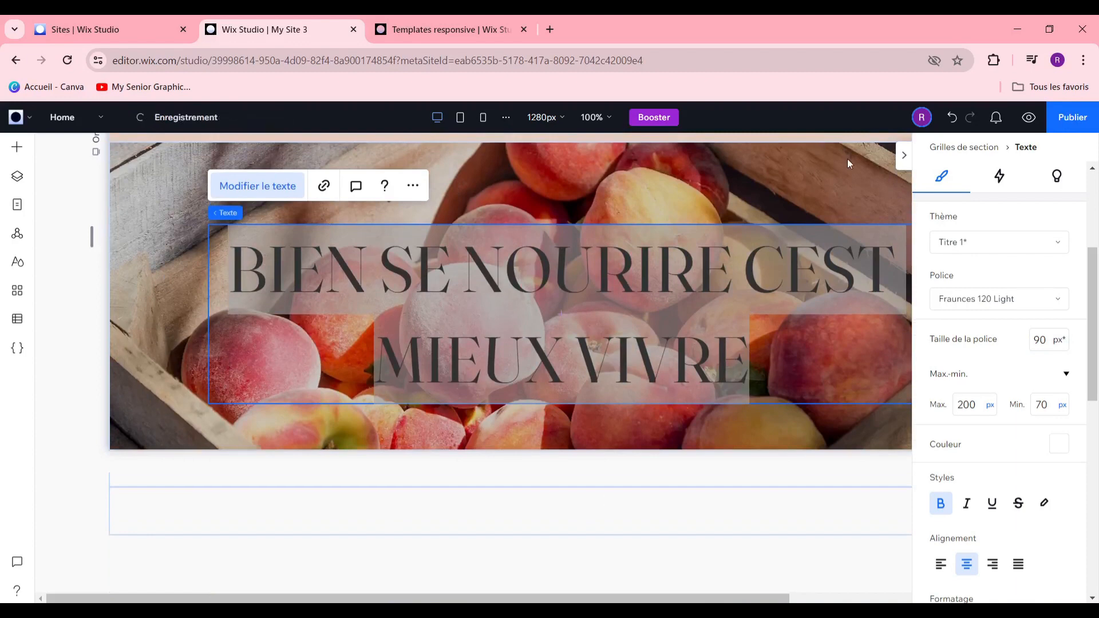
left_click(903, 157)
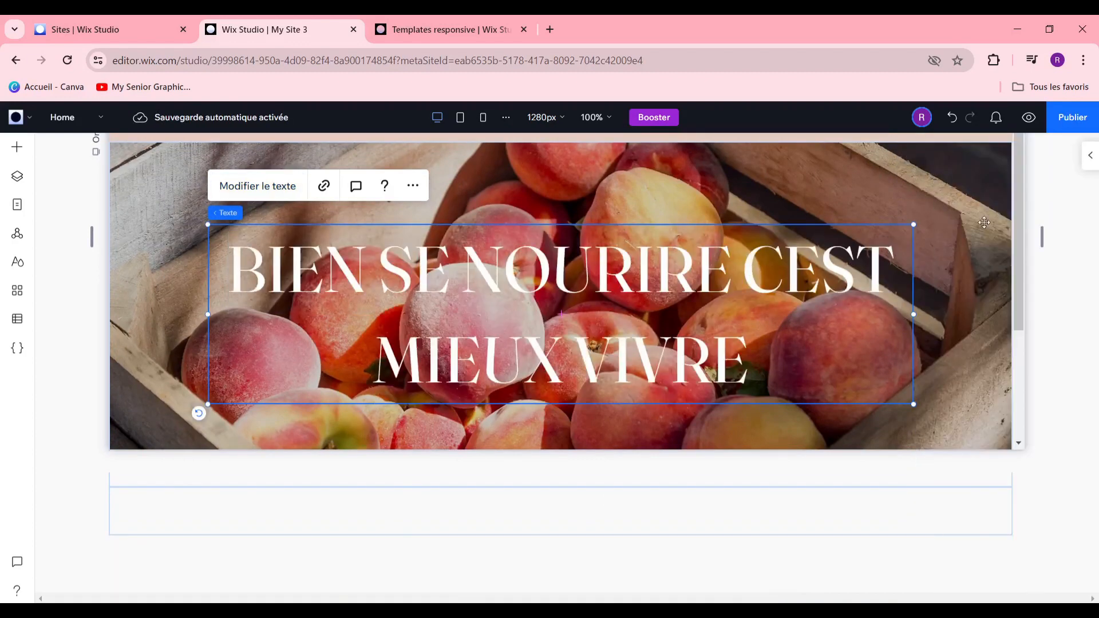
Delete the WELCOME ticker row between the peach image and the footer
left_click(575, 465)
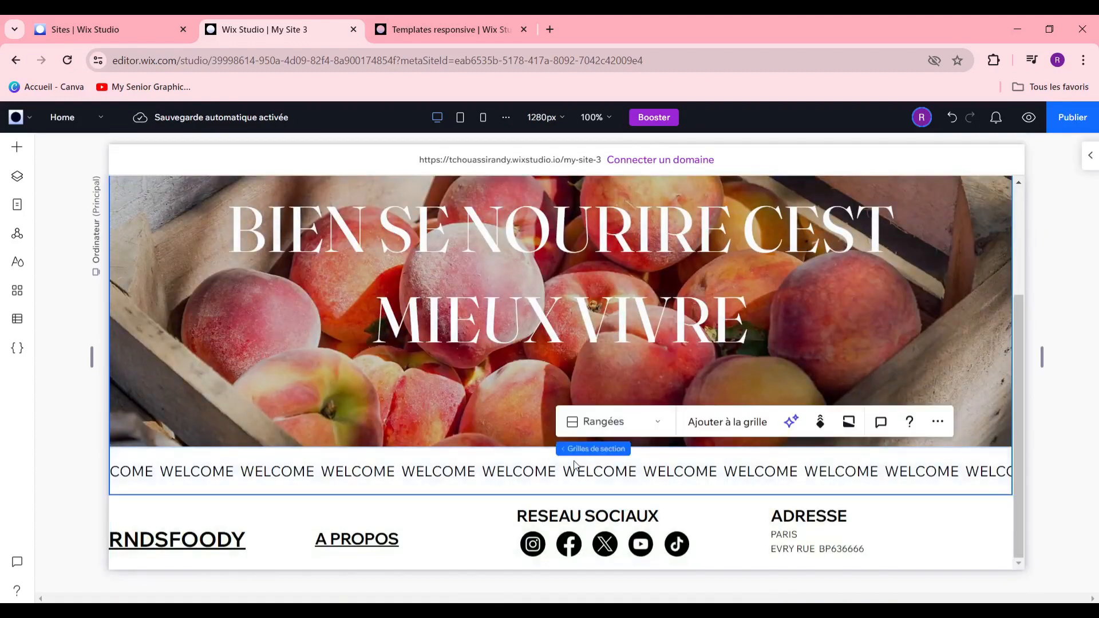
left_click(538, 476)
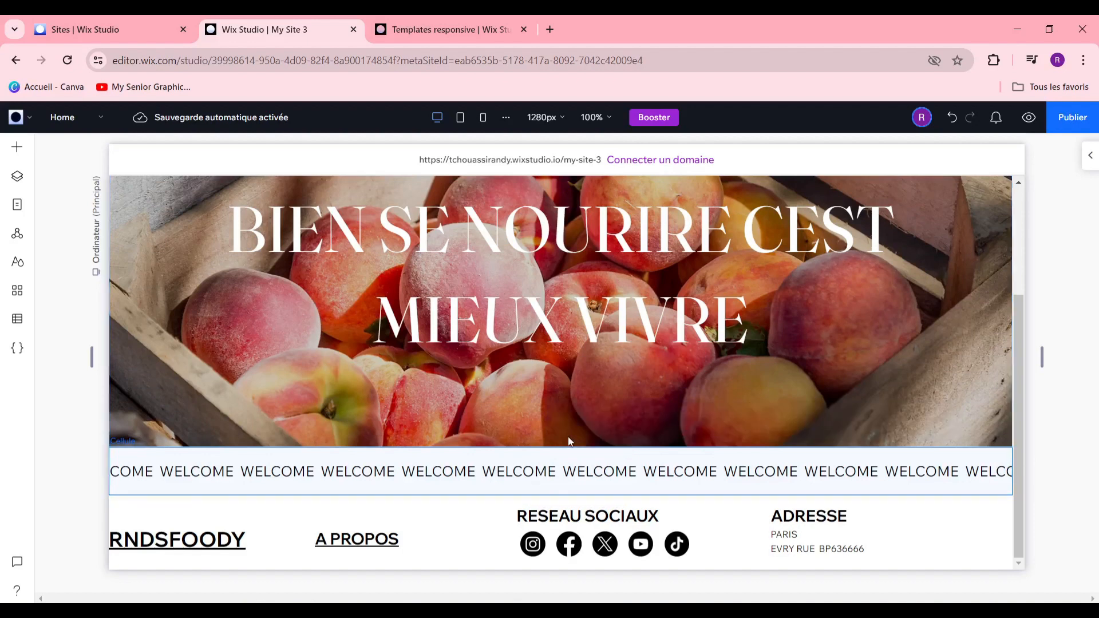
key("ctrl+z")
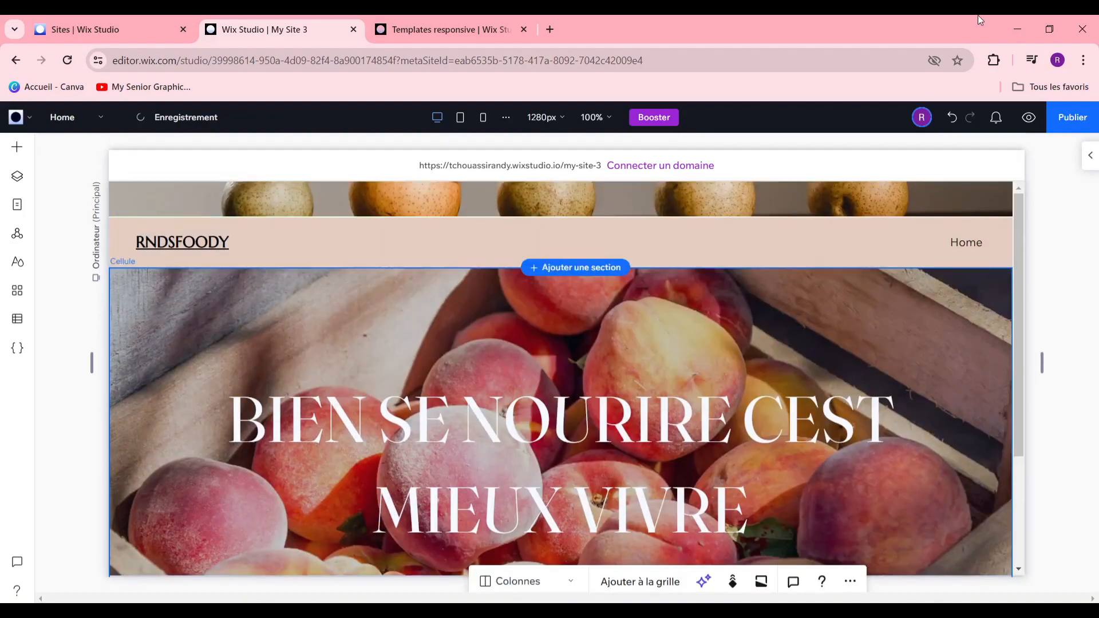
scroll(696, 400, "down", 3)
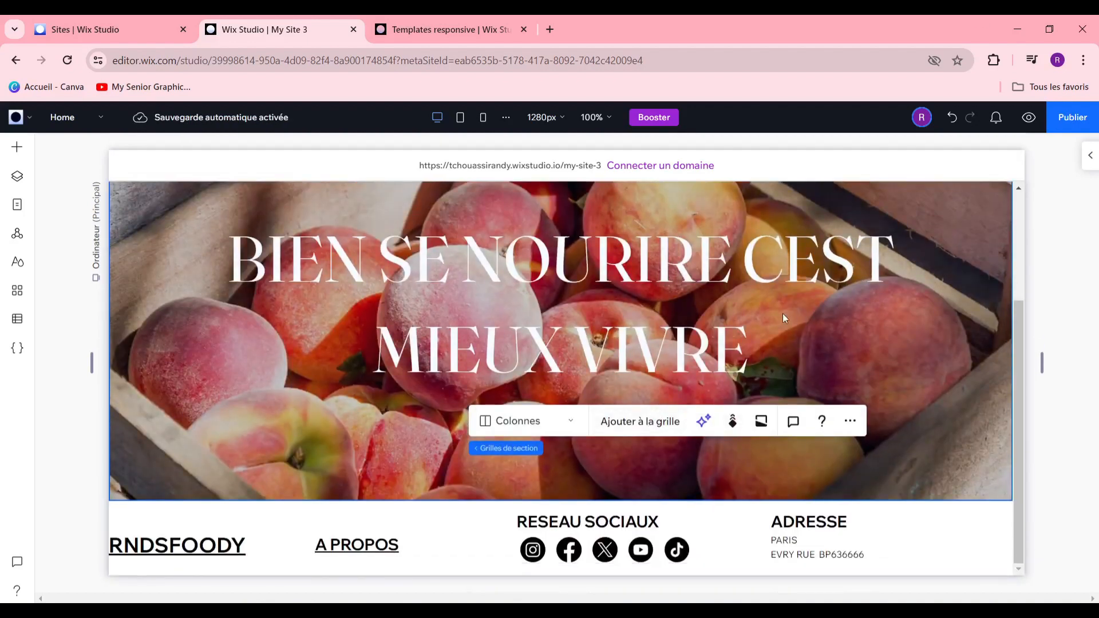
scroll(795, 370, "up", 3)
scroll(797, 384, "down", 3)
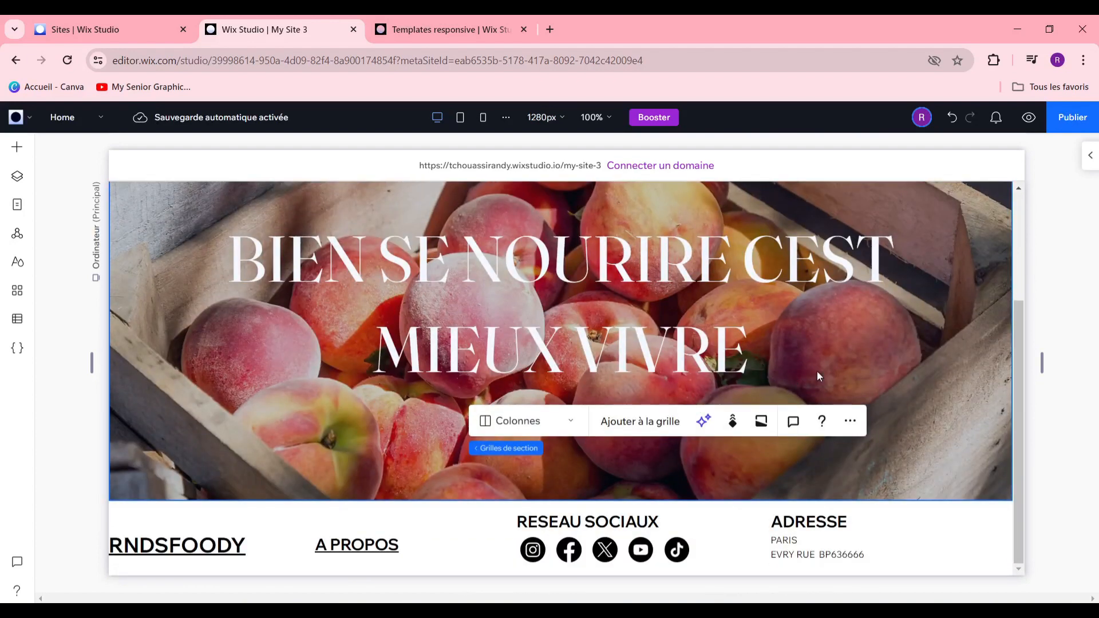
Open the peach image's settings and examine the options for what happens when the image is clicked
left_click(848, 380)
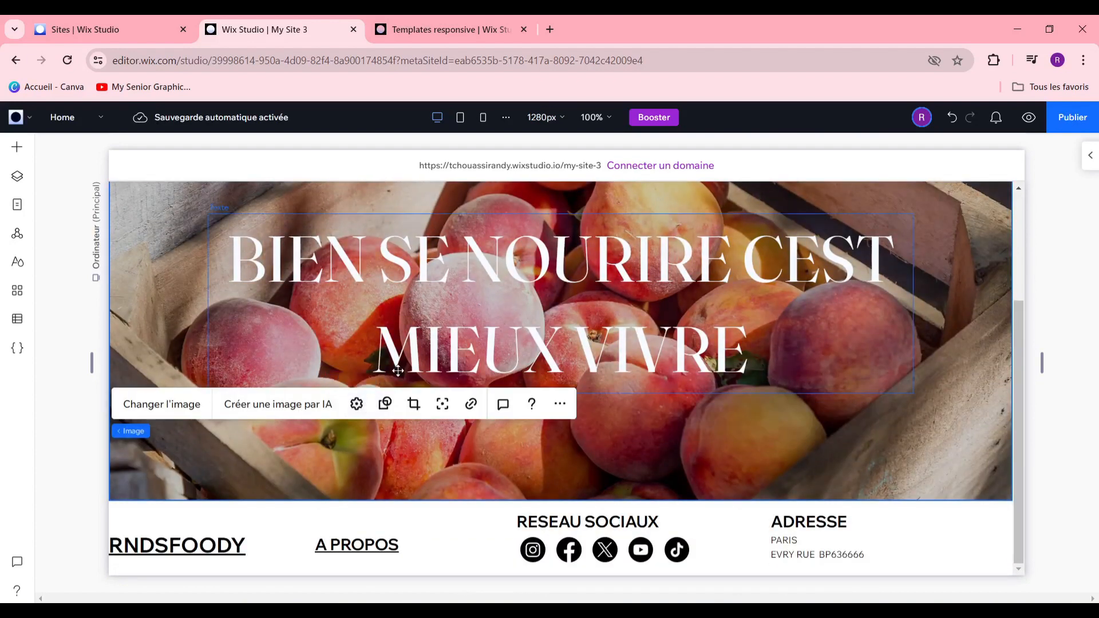
left_click(356, 404)
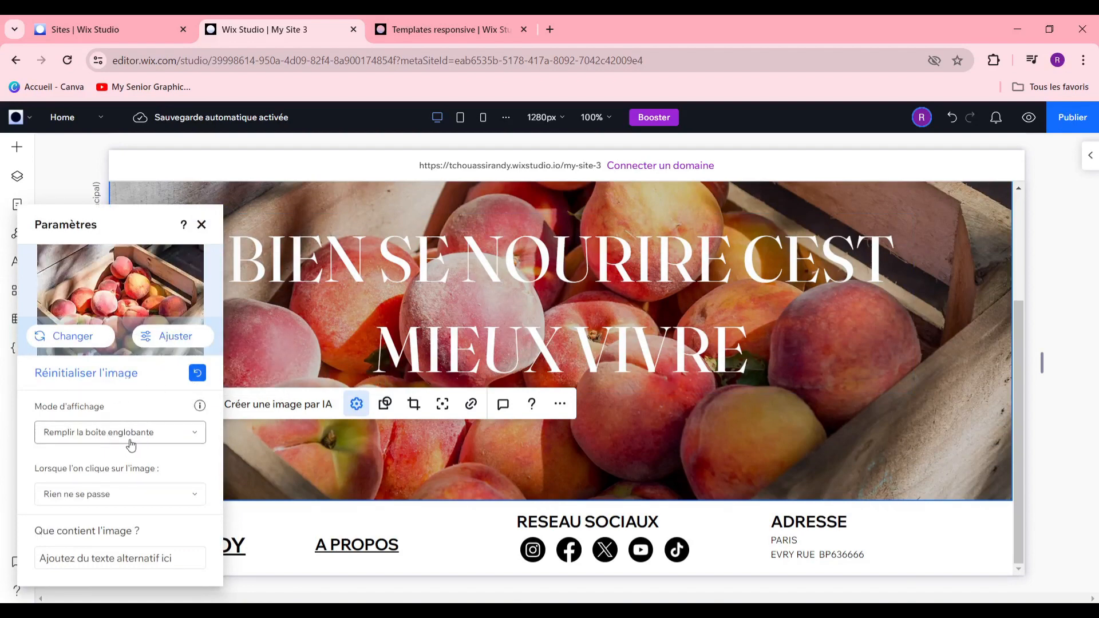
left_click(149, 499)
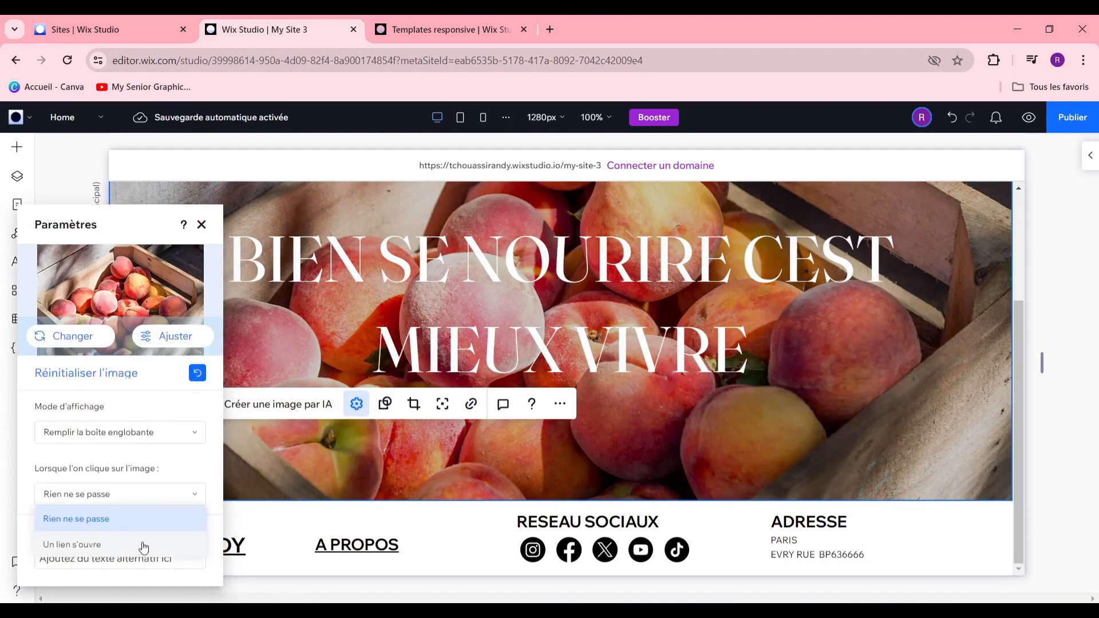
left_click(159, 496)
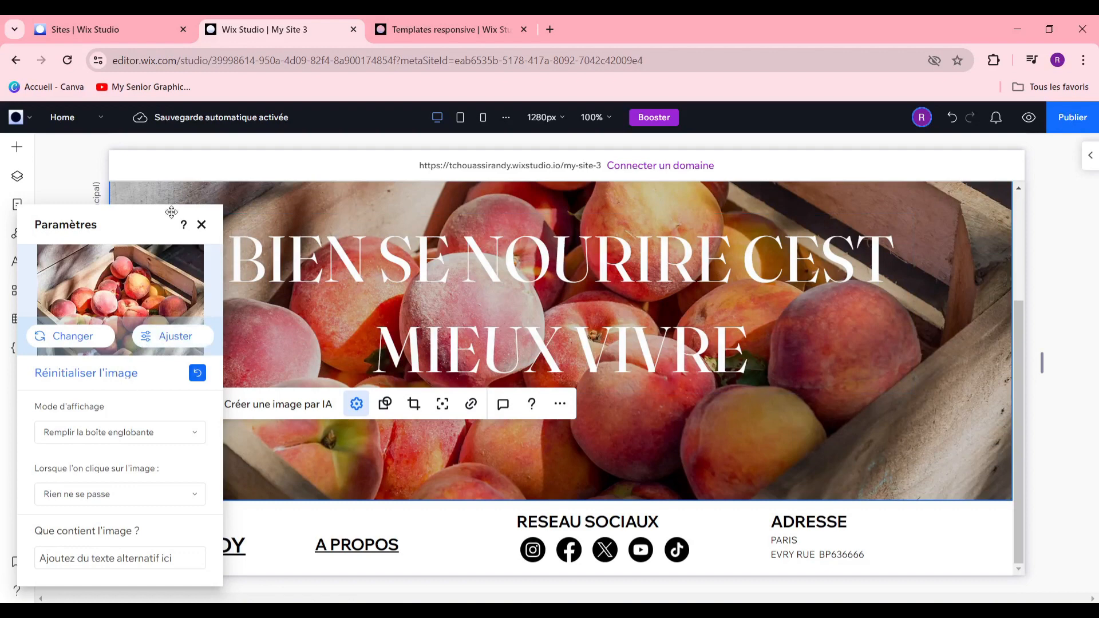
Close the peach image's settings and browse the predefined "À propos" section designs
left_click(201, 225)
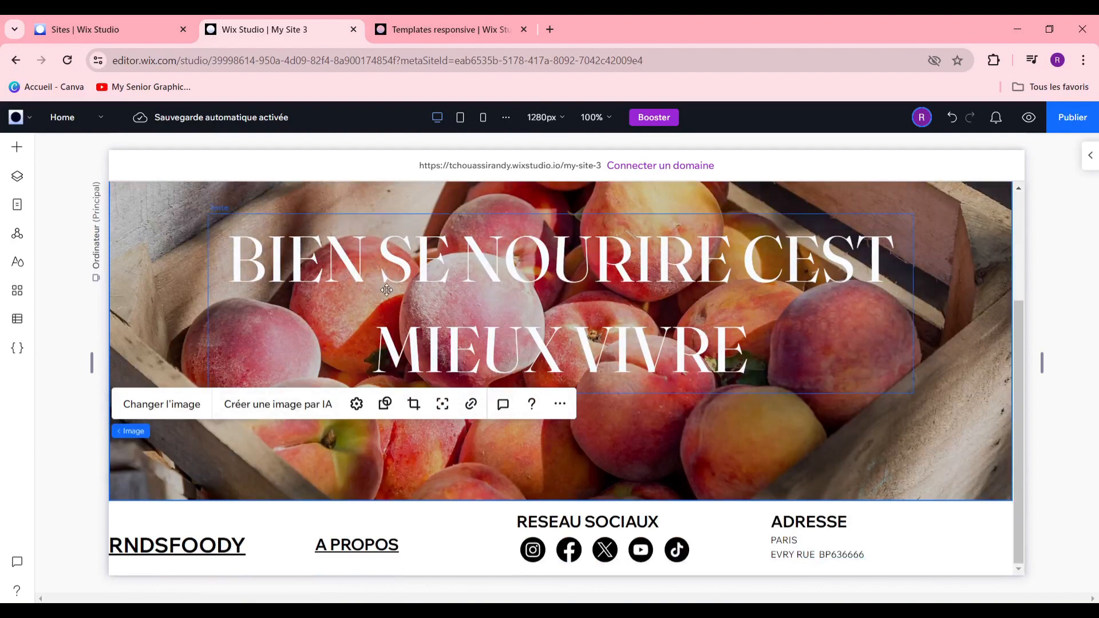
left_click(564, 492)
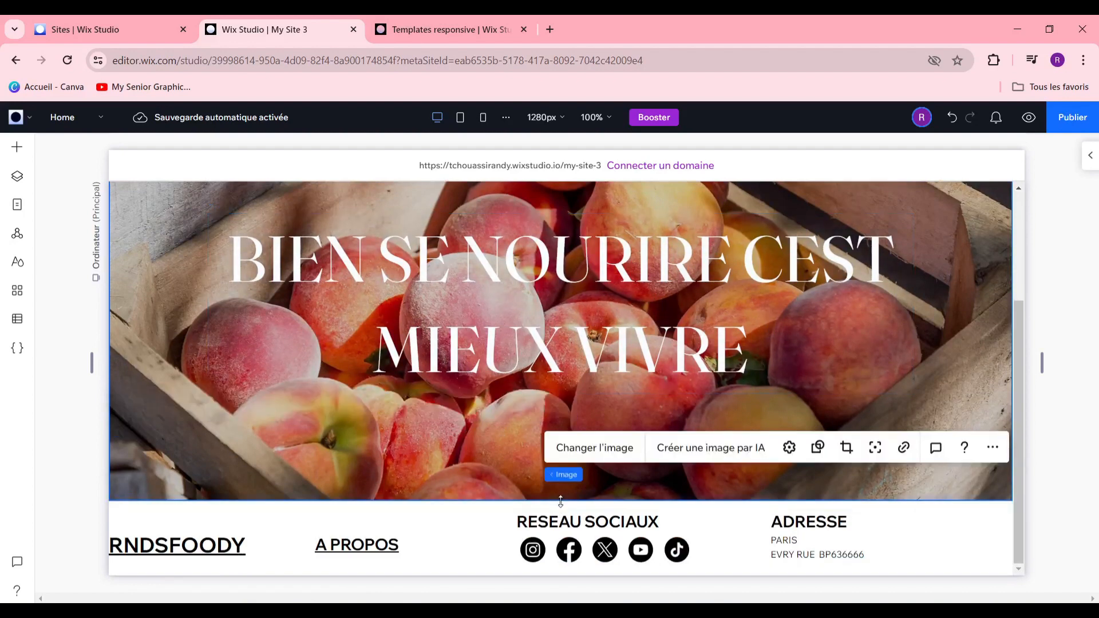
left_click(17, 154)
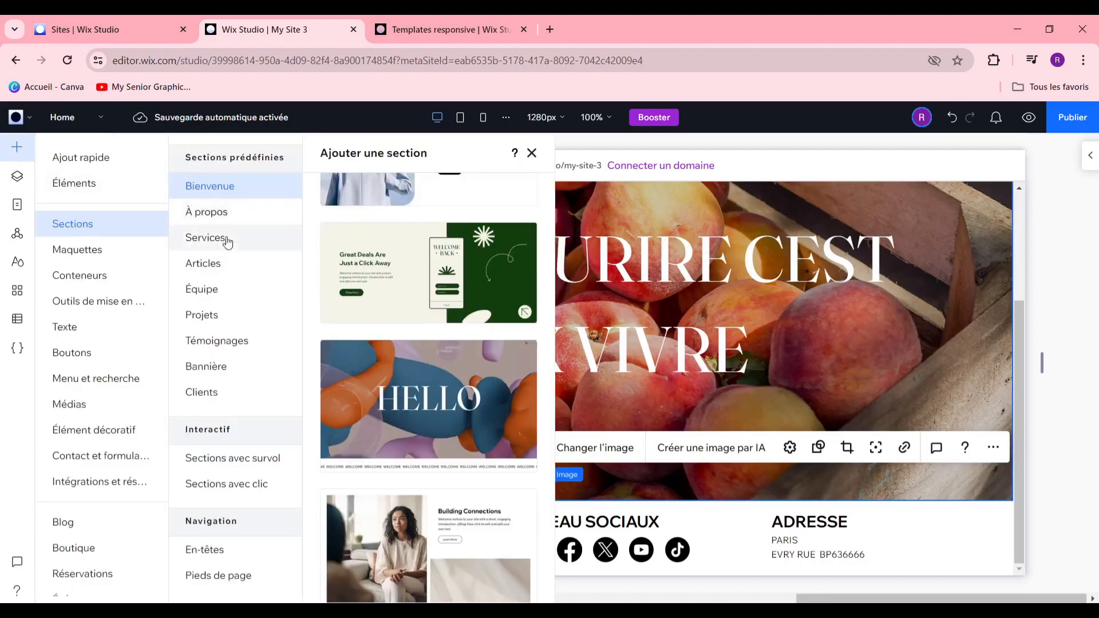
left_click(238, 220)
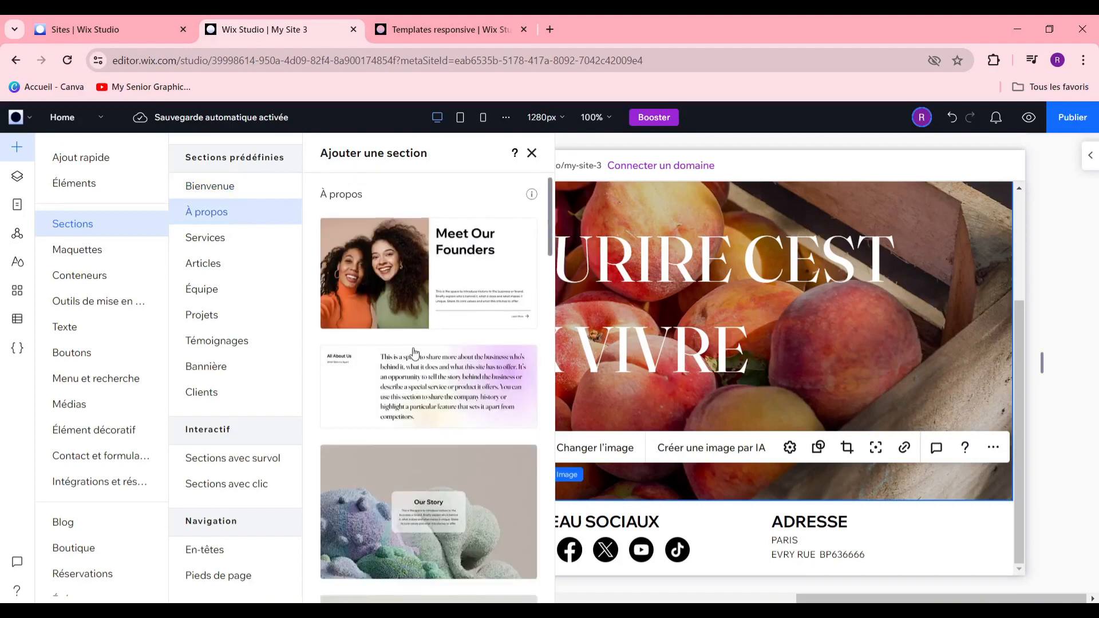
scroll(455, 319, "down", 5)
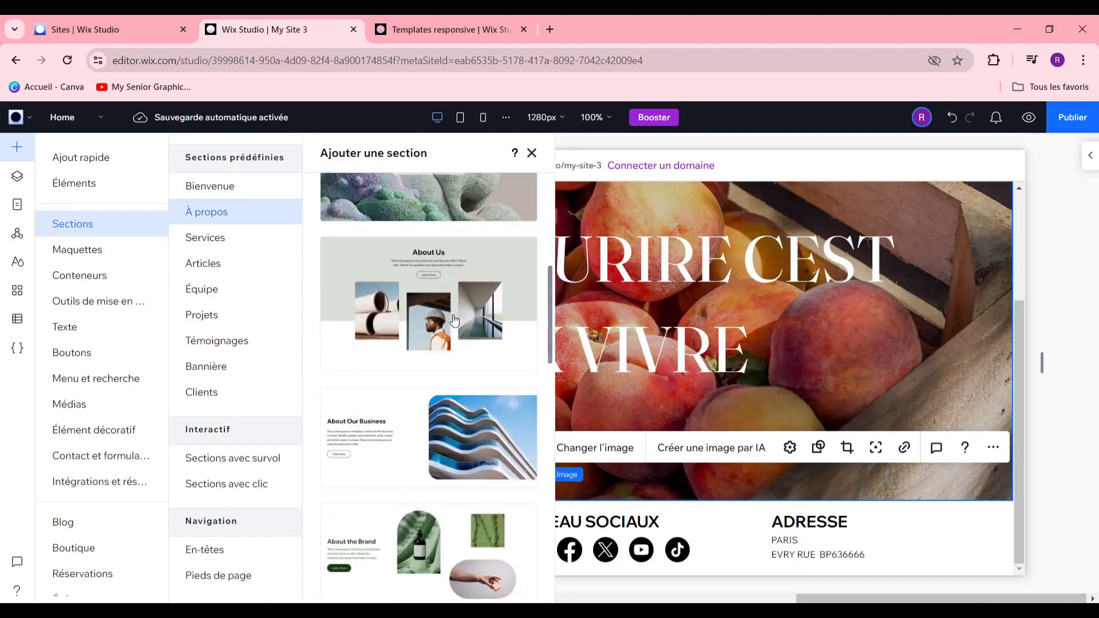
scroll(454, 319, "down", 3)
scroll(454, 319, "up", 3)
scroll(454, 321, "down", 3)
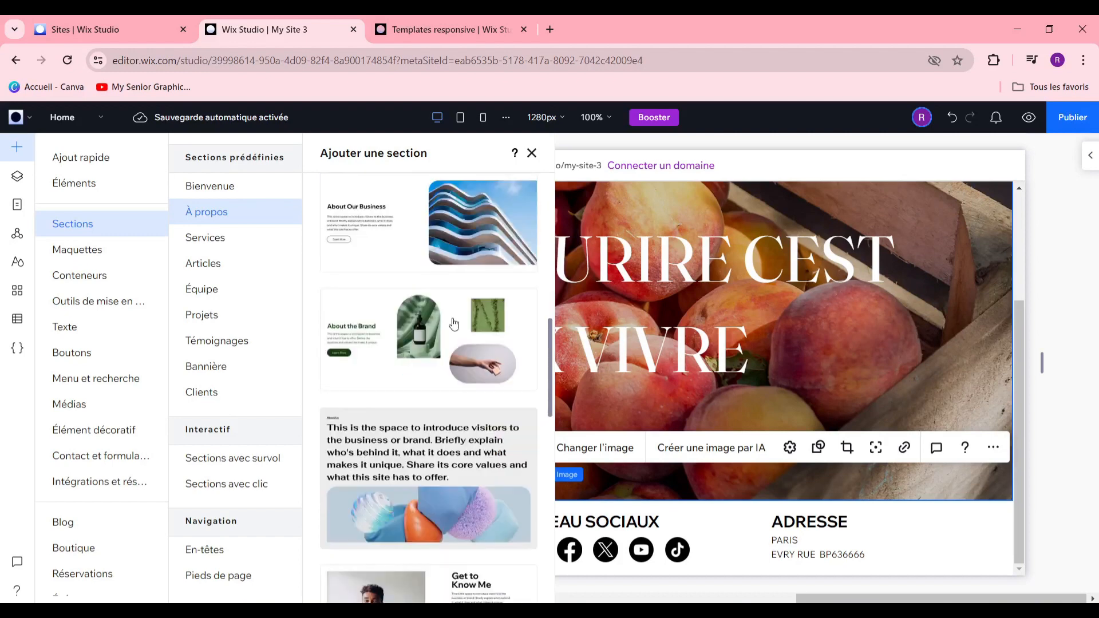
Add the predefined Services section with two text blocks and two images in a checkerboard layout below the peach banner
left_click(252, 239)
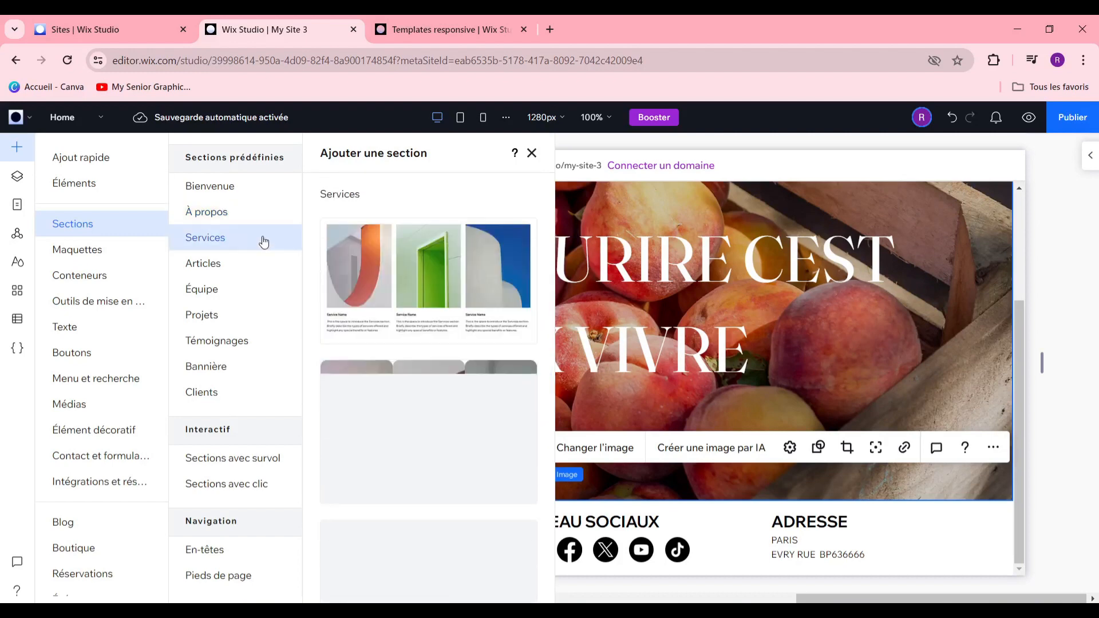
scroll(407, 346, "down", 5)
scroll(416, 367, "up", 2)
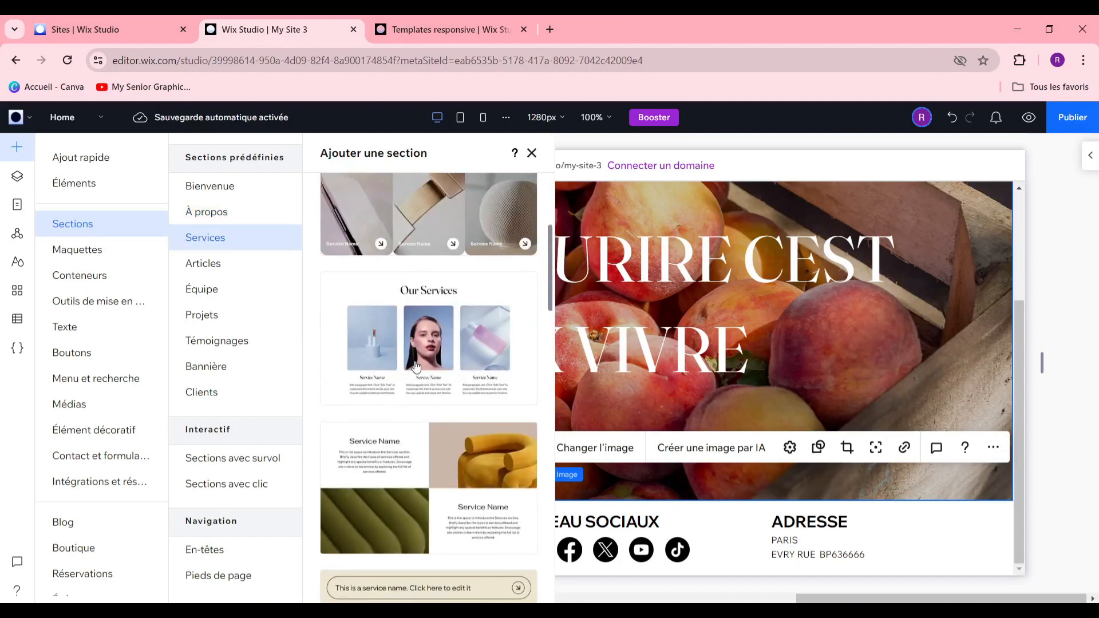
scroll(417, 365, "down", 5)
scroll(417, 363, "up", 4)
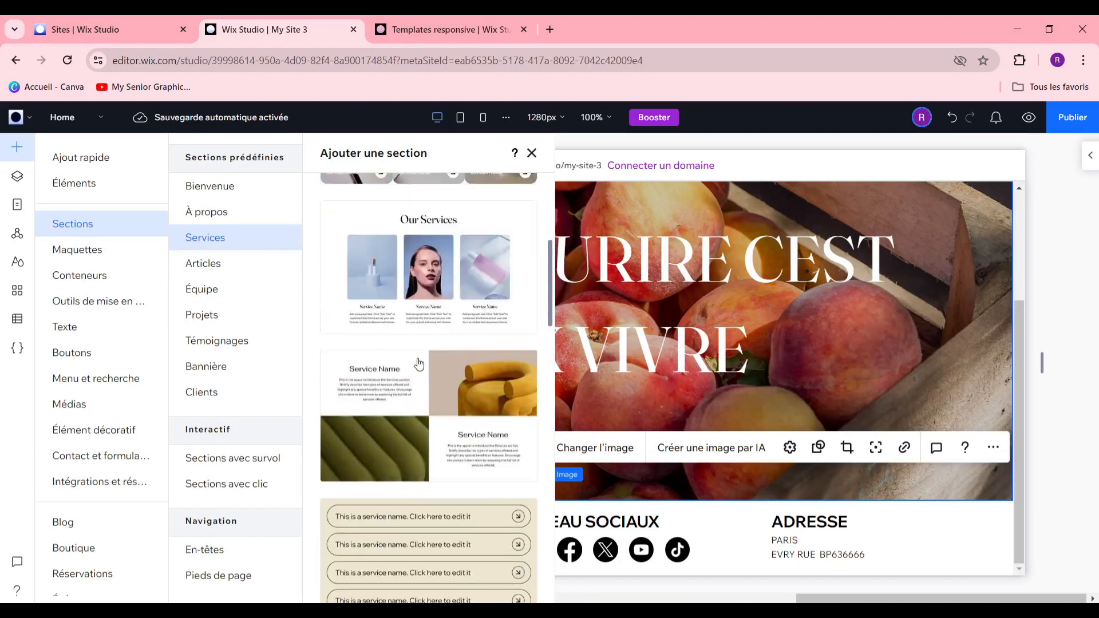
scroll(422, 401, "down", 1)
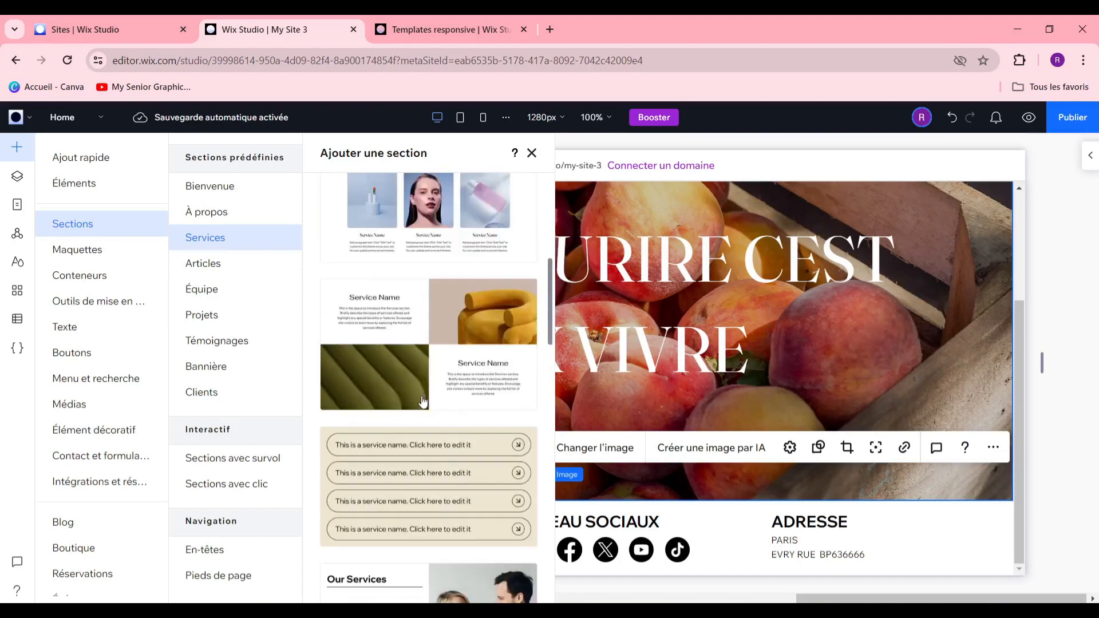
left_click_drag(447, 338, 627, 479)
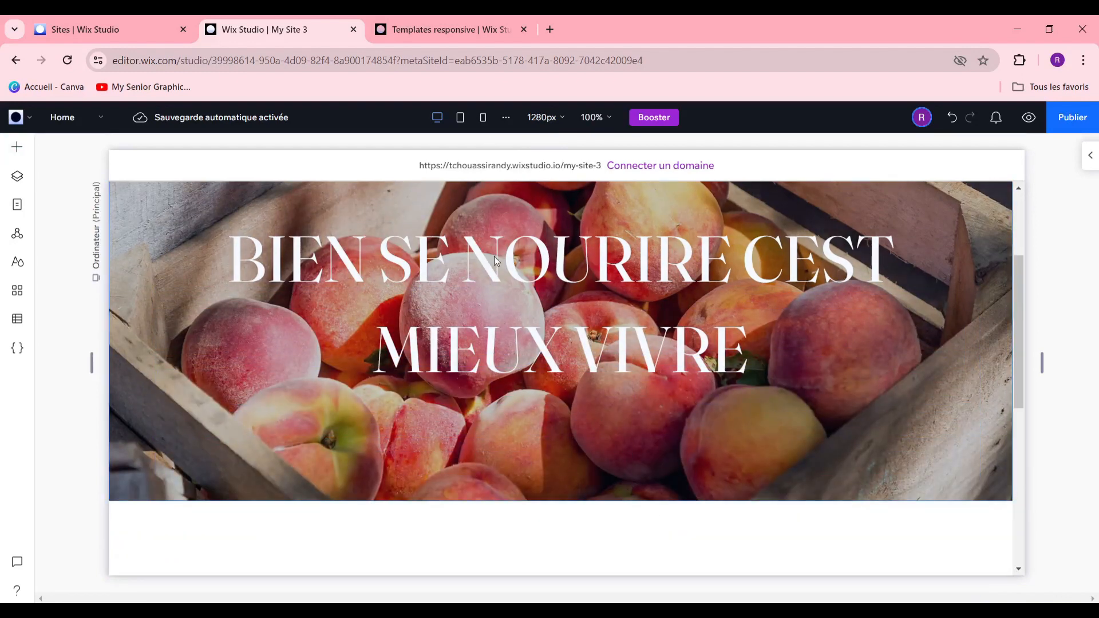
Replace the yellow armchair image in the Services section with the Unsplash photo of hands holding dark grapes
scroll(691, 417, "down", 6)
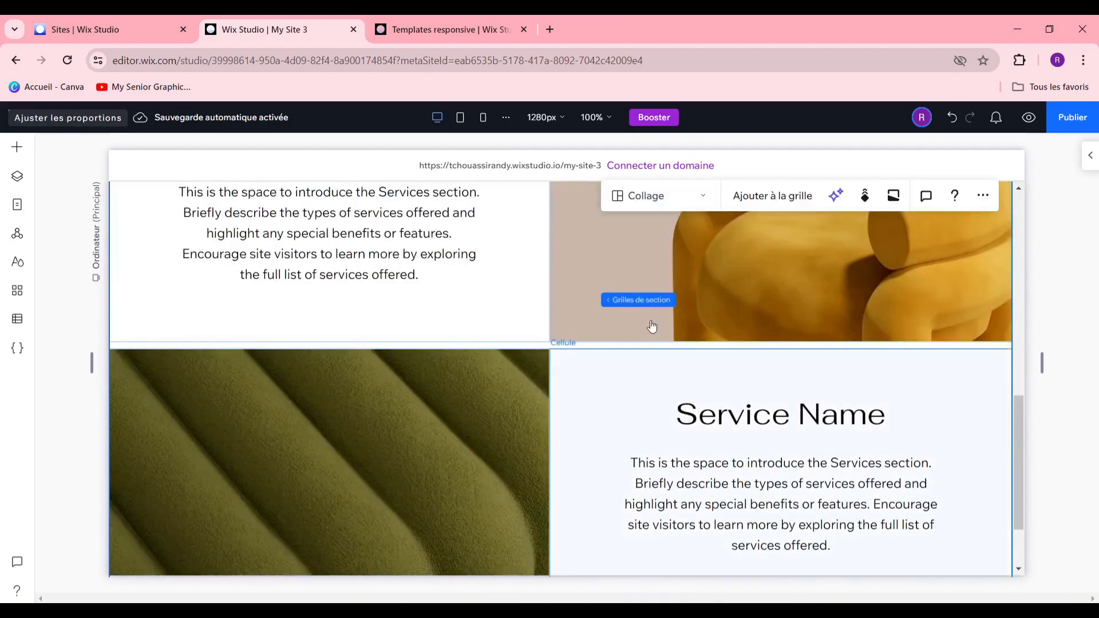
scroll(607, 323, "up", 1)
scroll(578, 343, "up", 2)
scroll(501, 289, "down", 5)
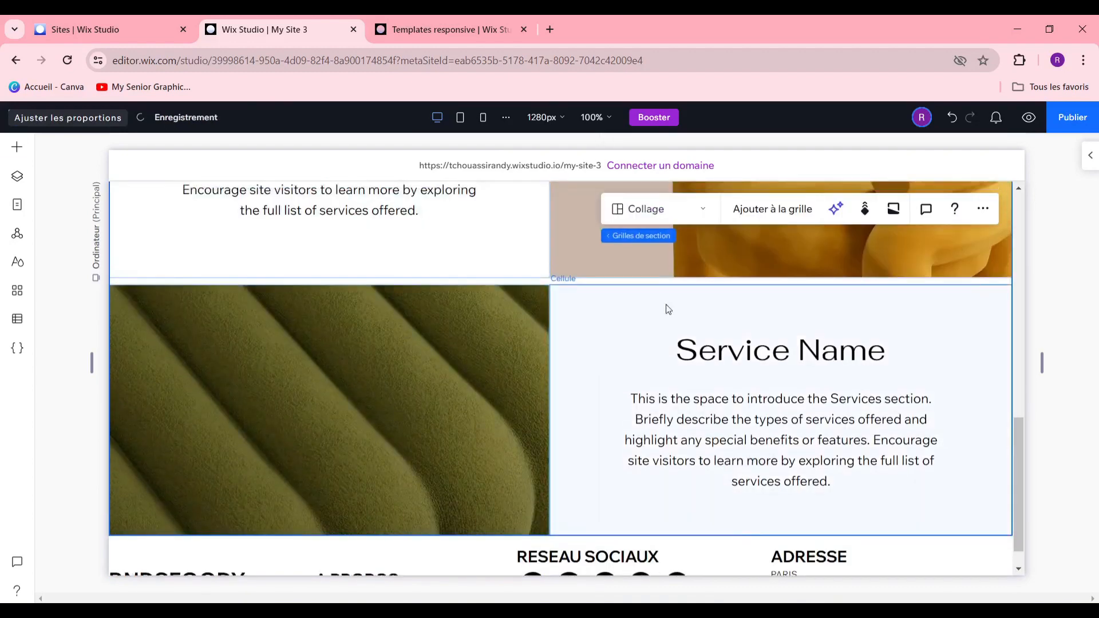
scroll(687, 312, "up", 3)
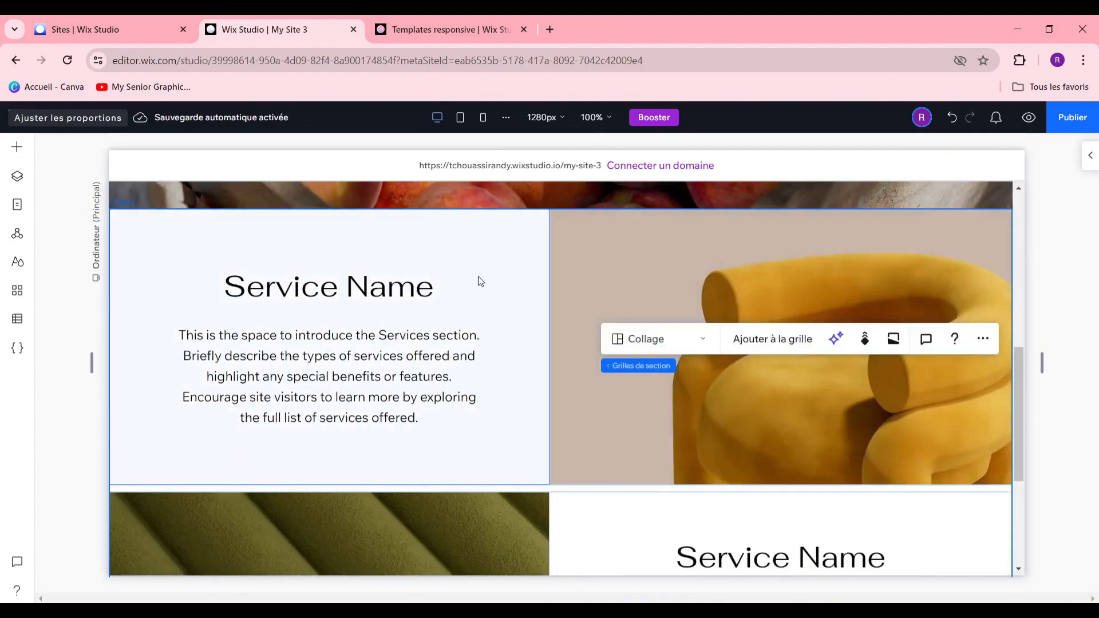
left_click(817, 266)
left_click(836, 325)
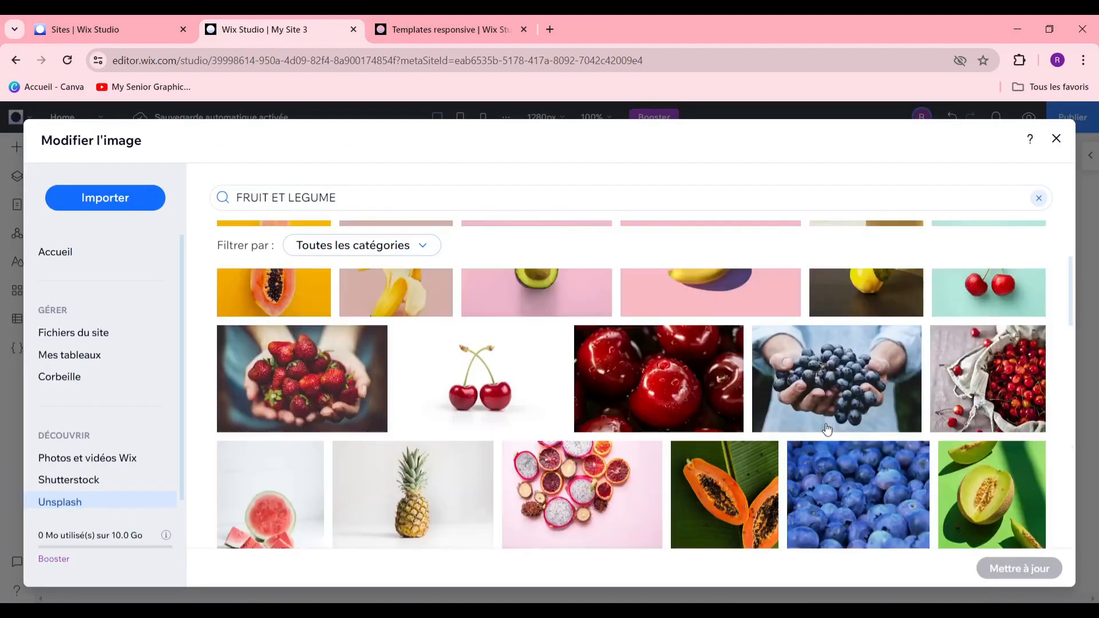
left_click(837, 397)
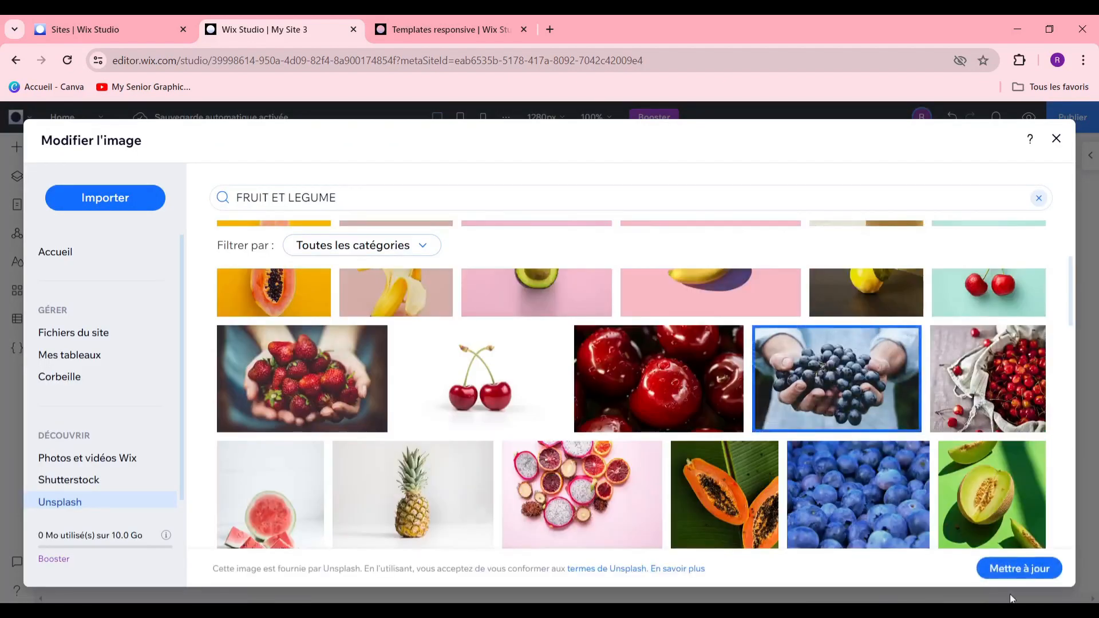
left_click(1019, 573)
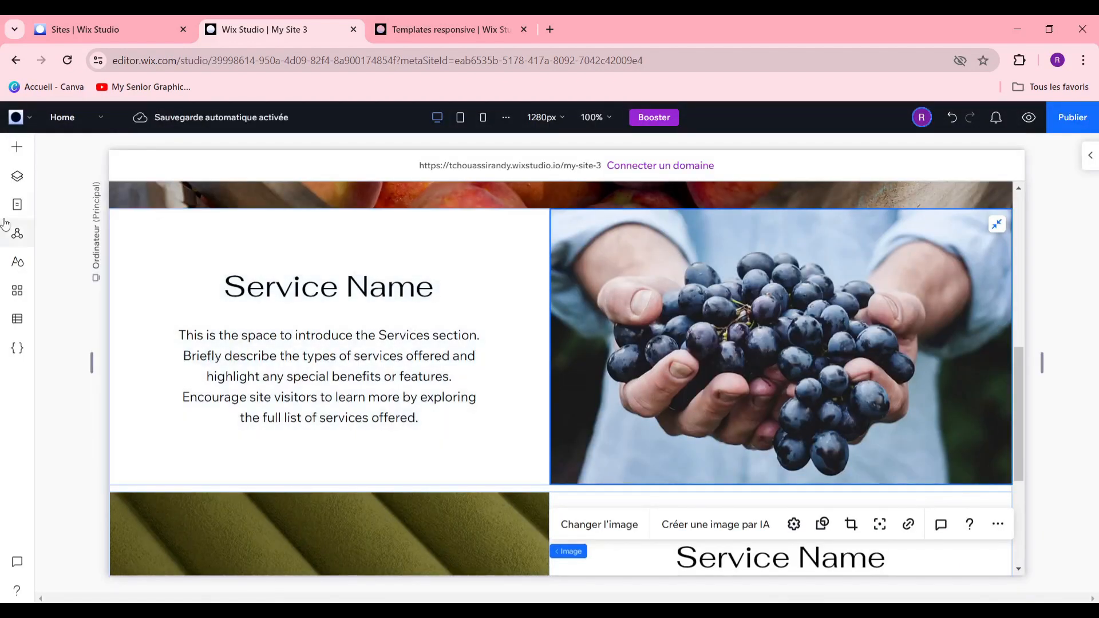
Review the site's typography styles and colour styles
left_click(21, 263)
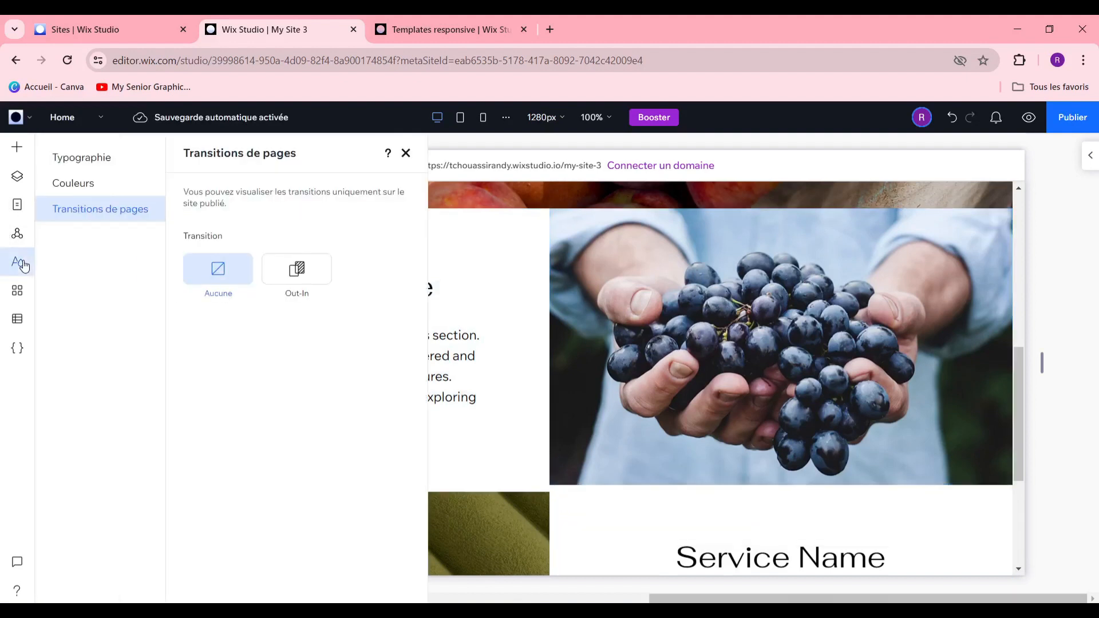
left_click(109, 160)
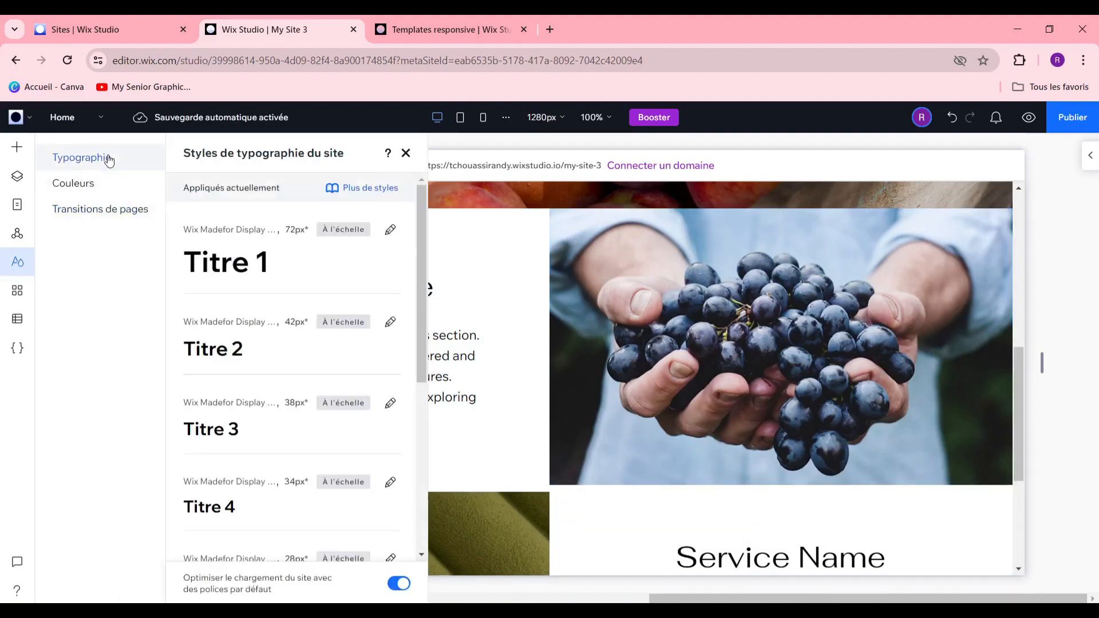
scroll(286, 354, "down", 6)
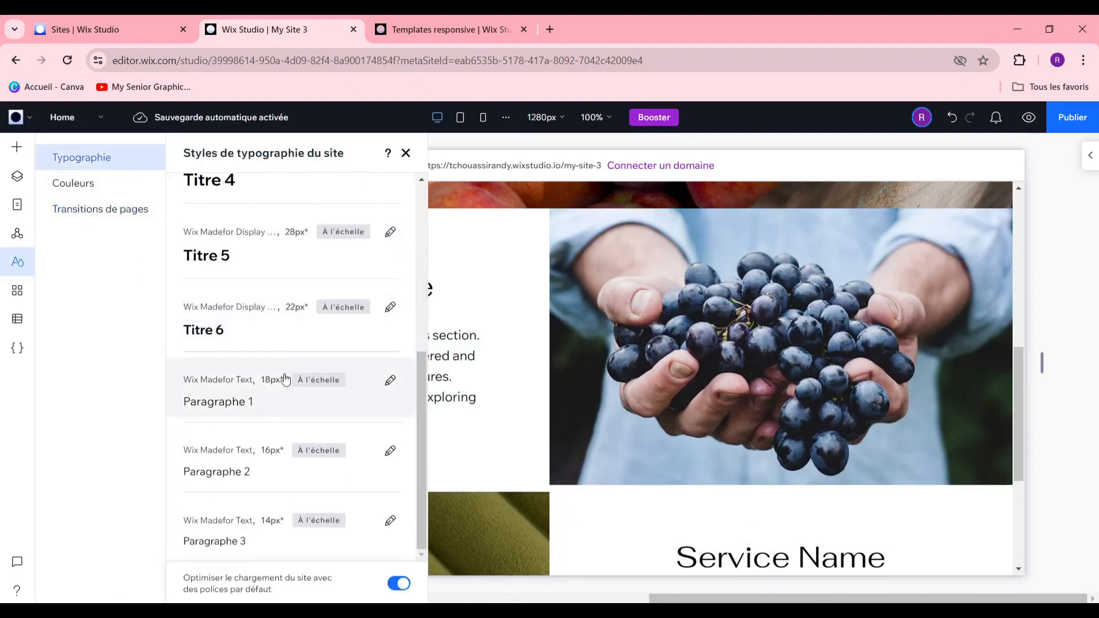
left_click(104, 185)
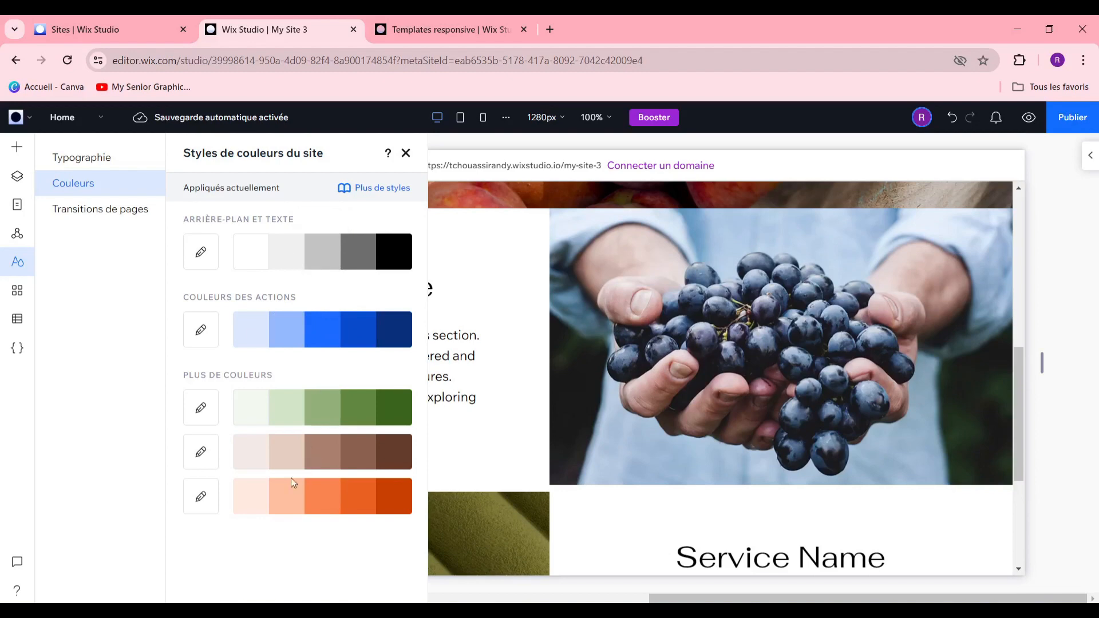
left_click(280, 457)
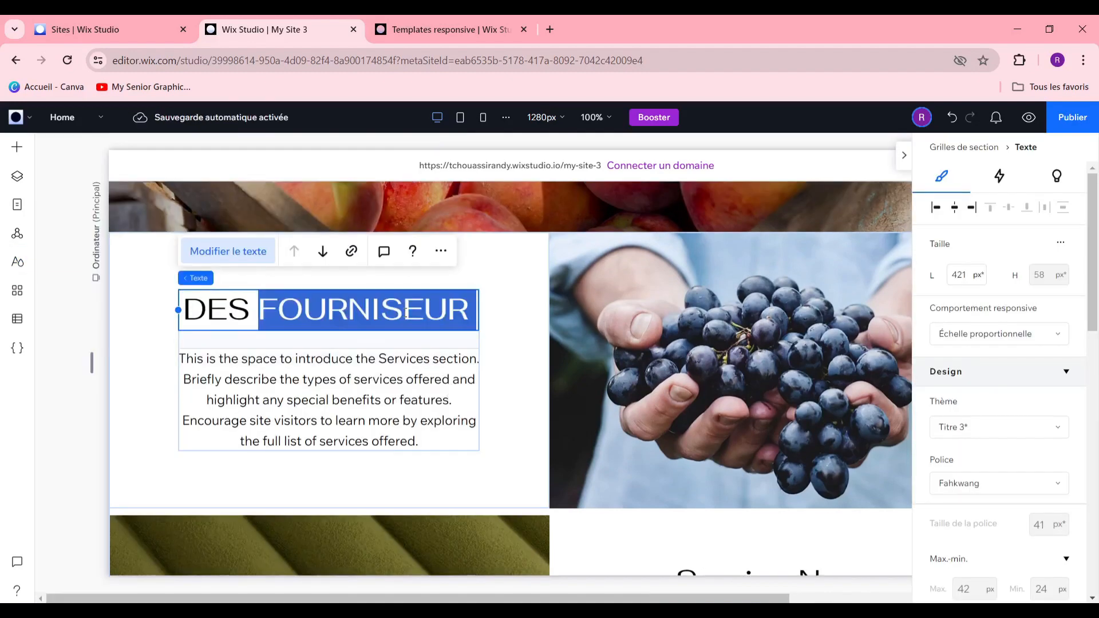
Complete the service heading beside the grape photo as "DES FOURNISEUR DE QUALITE NOUS FOURNISE LEXCEPTION"
triple_click(405, 311)
left_click(405, 312)
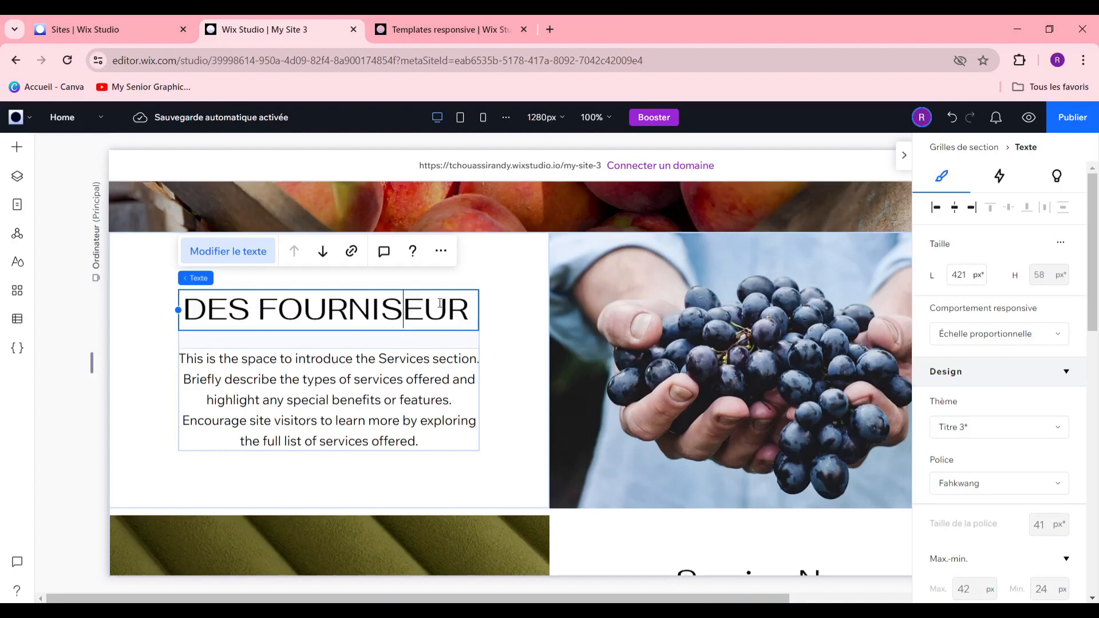
left_click(468, 294)
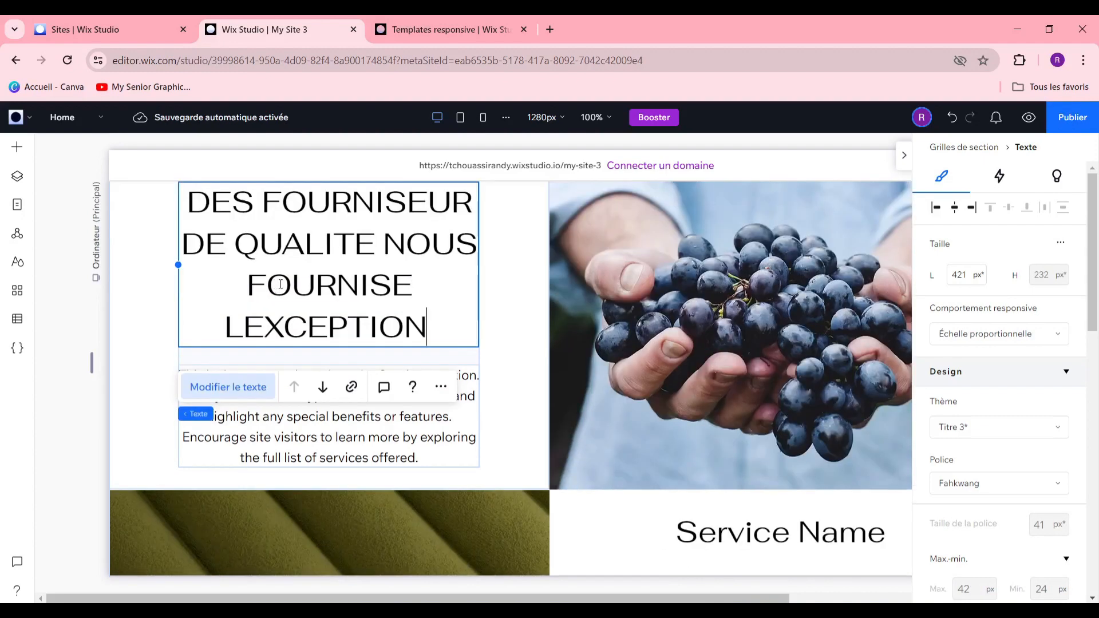
Set the font size of the whole heading beside the grape photo to 37 px
triple_click(282, 286)
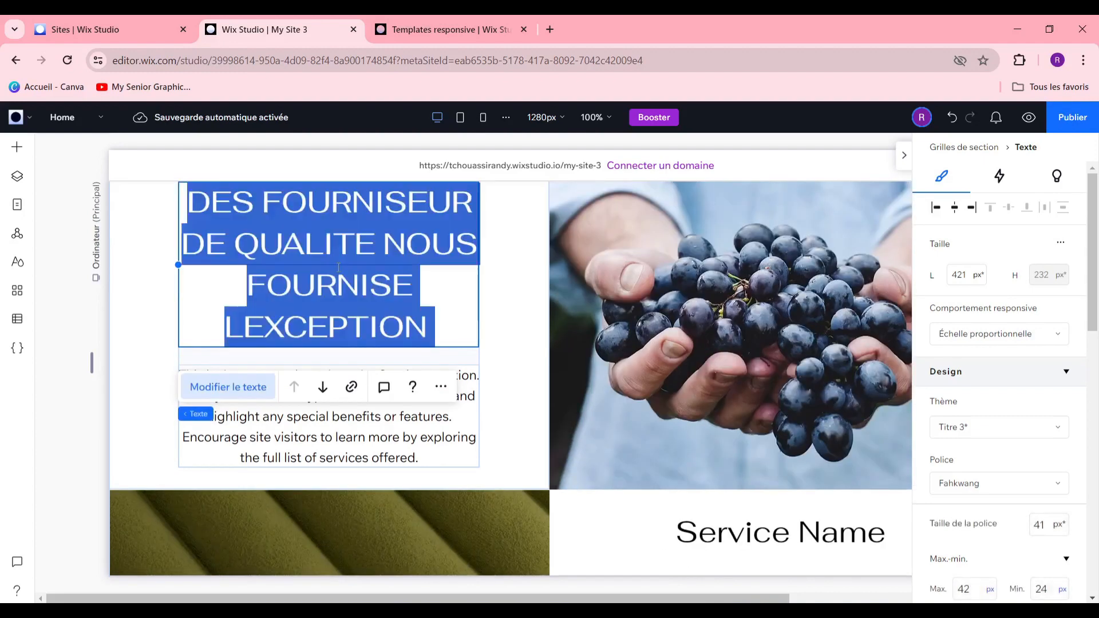
scroll(960, 470, "down", 4)
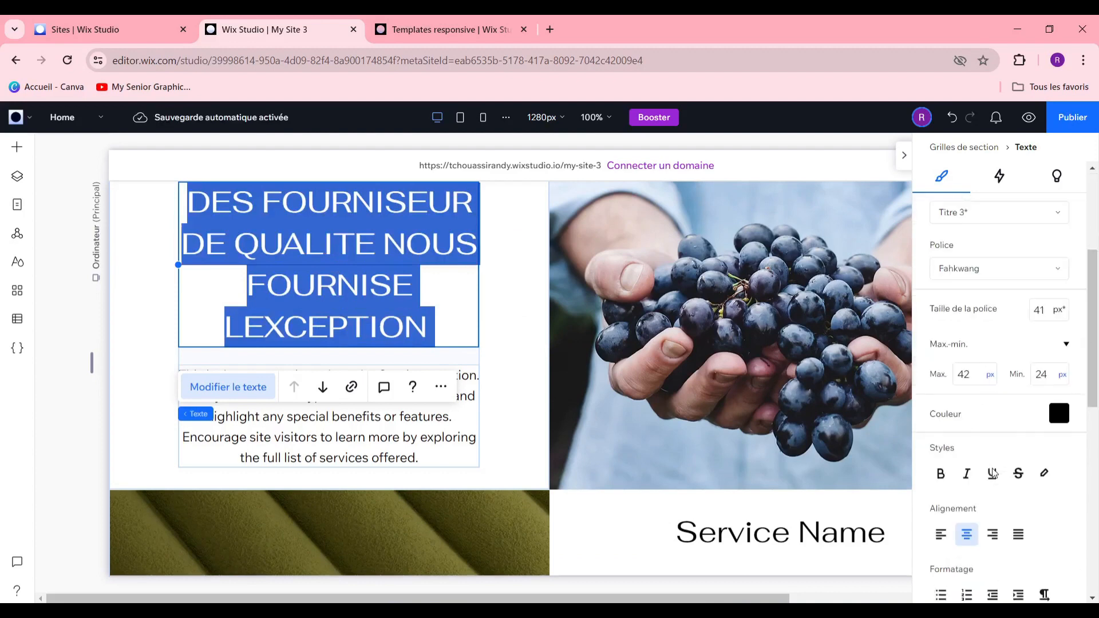
left_click(1046, 316)
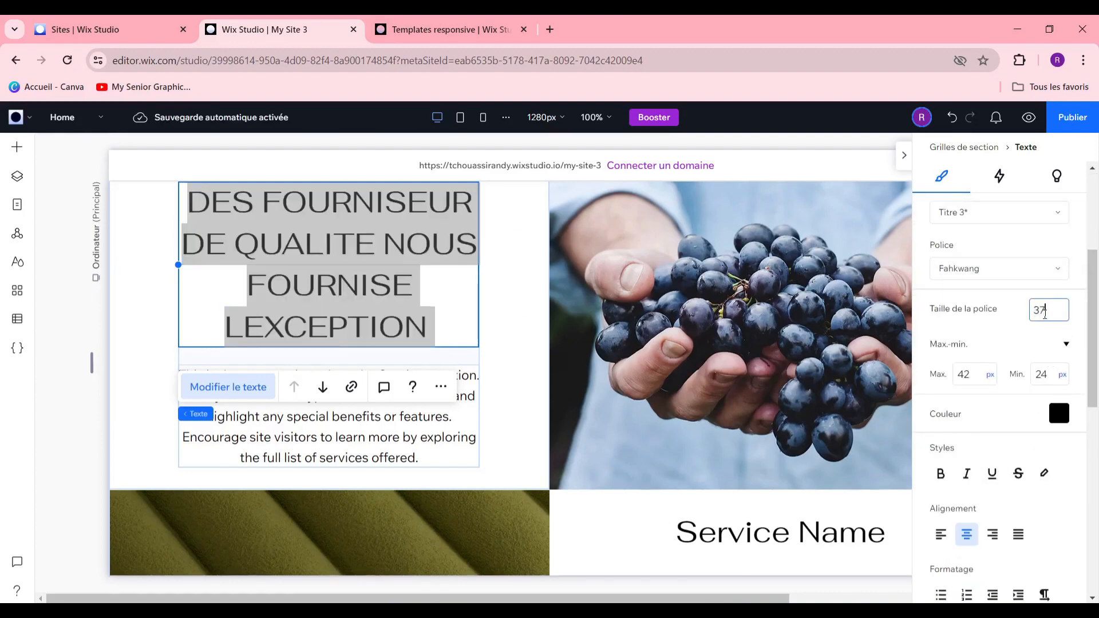
key("Return")
scroll(709, 283, "down", 3)
scroll(707, 289, "up", 6)
scroll(700, 307, "down", 1)
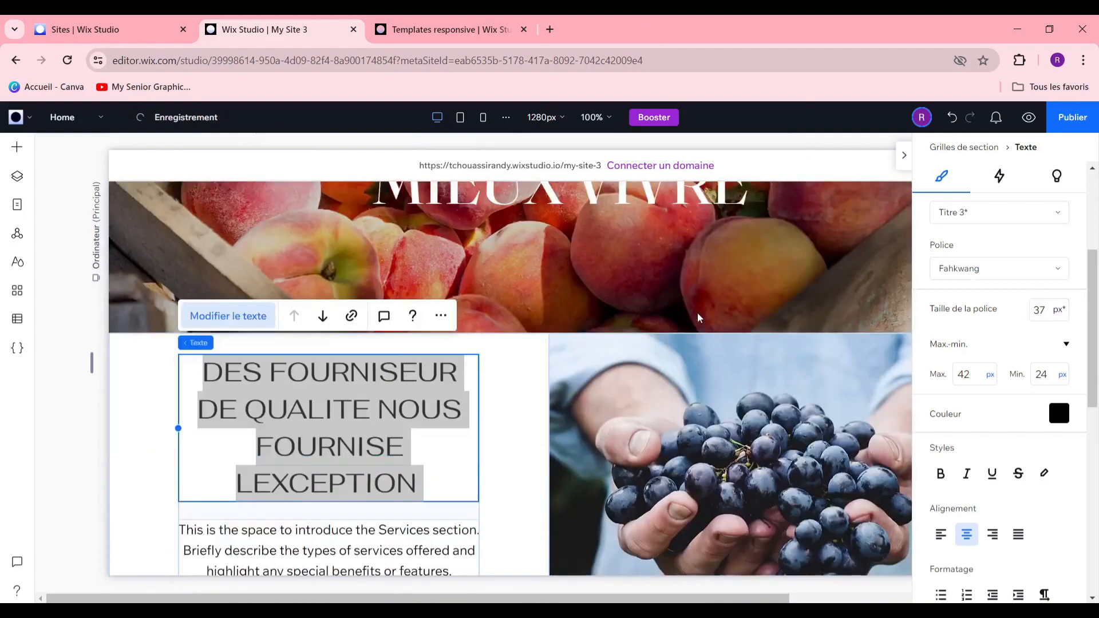
scroll(697, 318, "down", 6)
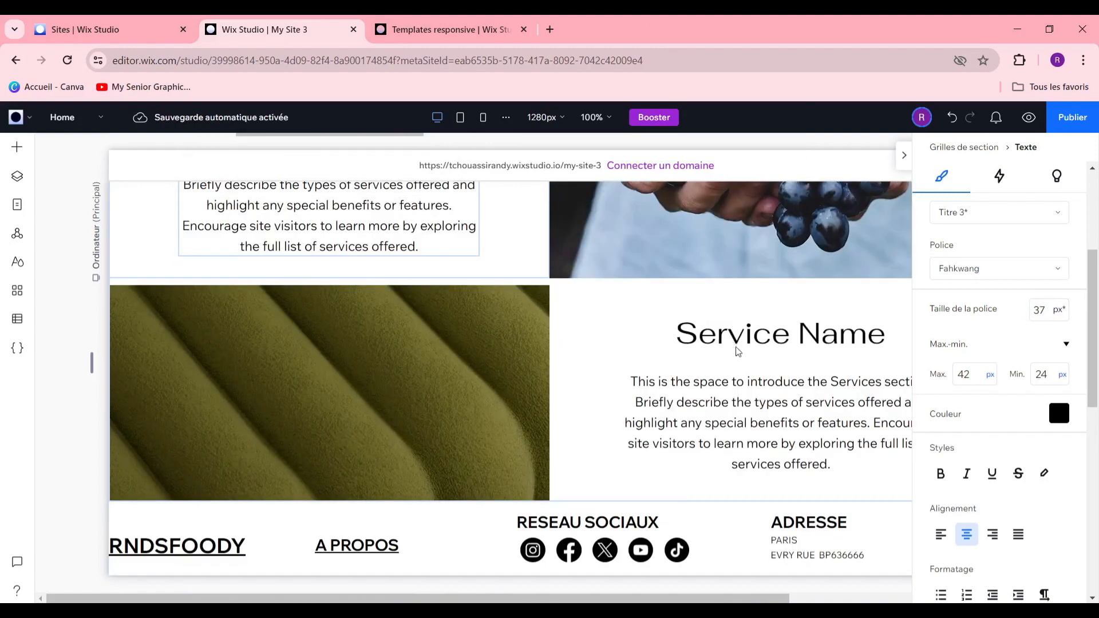
left_click(773, 339)
left_click(773, 339)
left_click(774, 339)
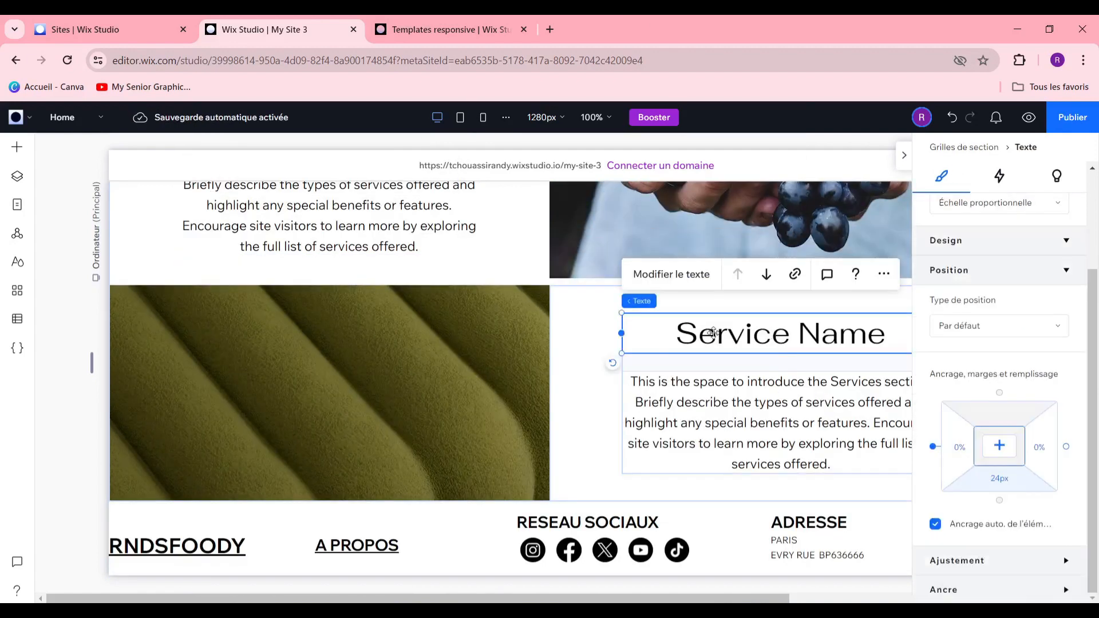
Replace the green fabric image in the Services section with the Unsplash photo of a fruit and vegetable market stall
left_click(344, 344)
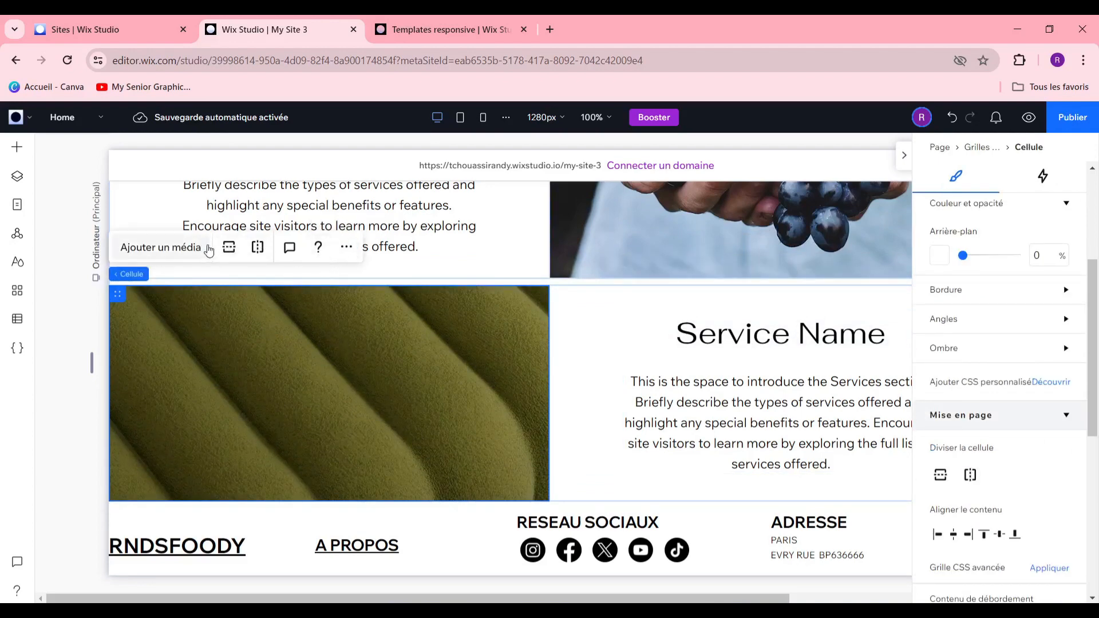
left_click(209, 249)
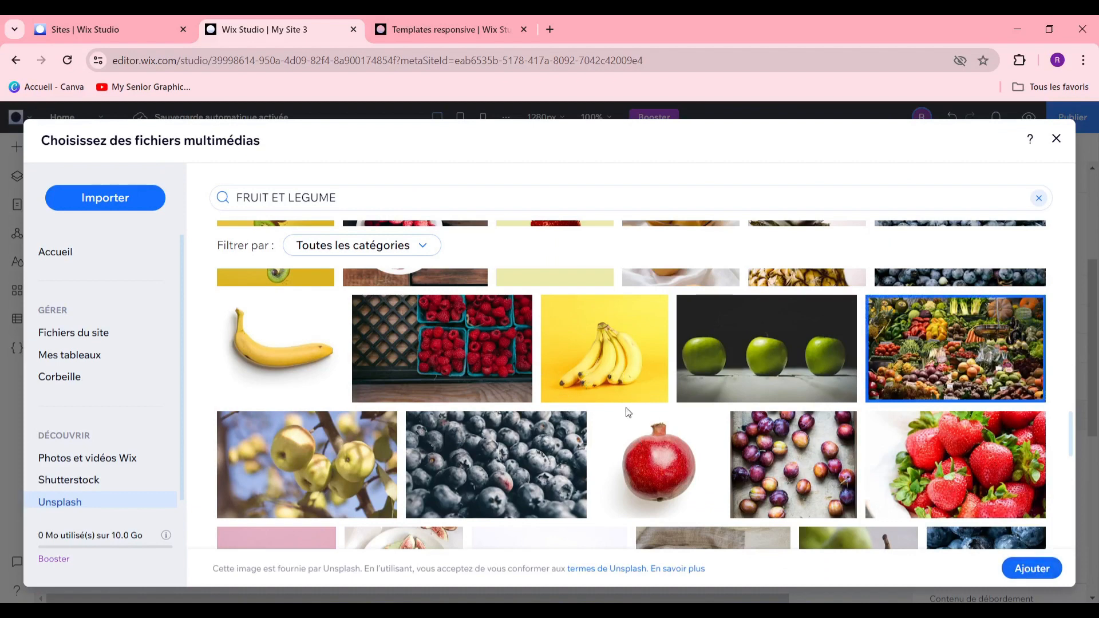
left_click(1019, 568)
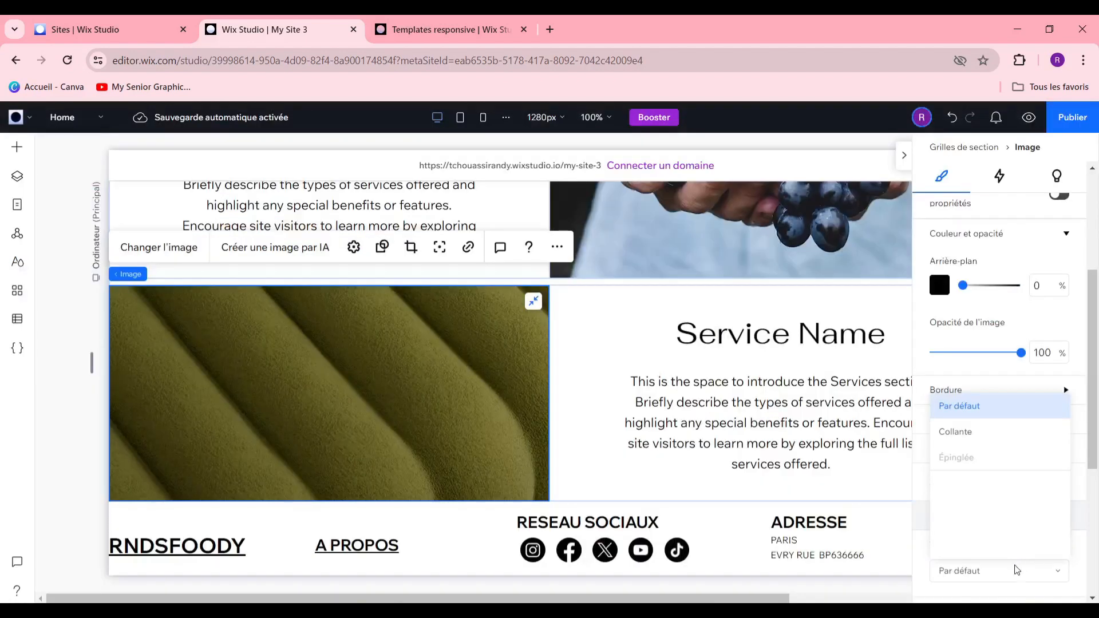
Replace the "Service Name" heading beside the market photo with "UNE VARIETE ABORDABLE"
left_click(834, 346)
left_click(816, 350)
double_click(818, 344)
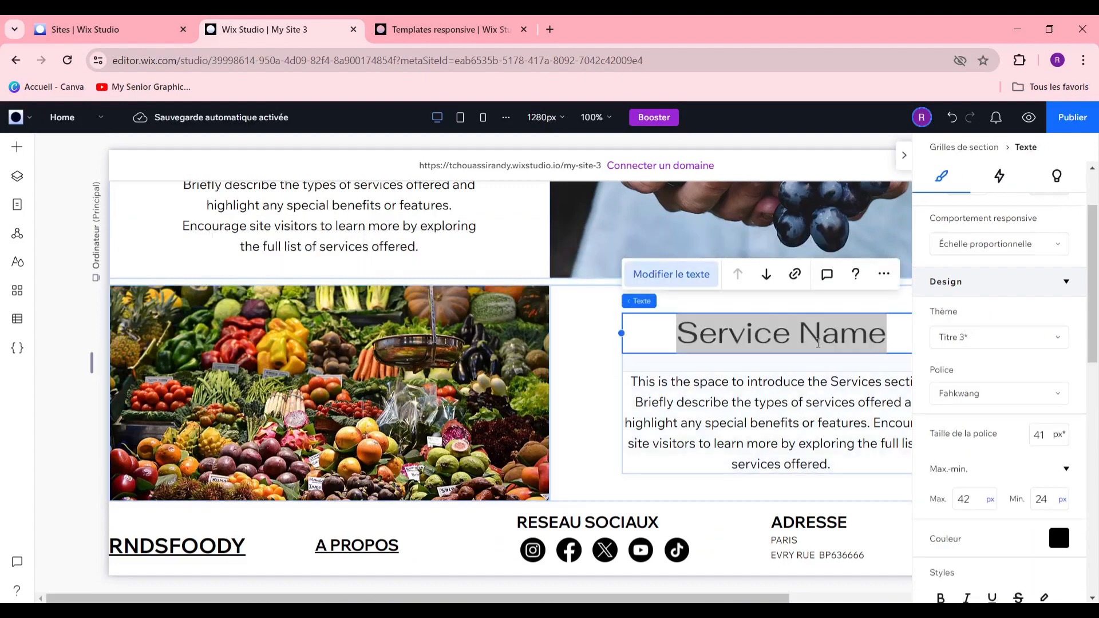
left_click(875, 333)
double_click(874, 332)
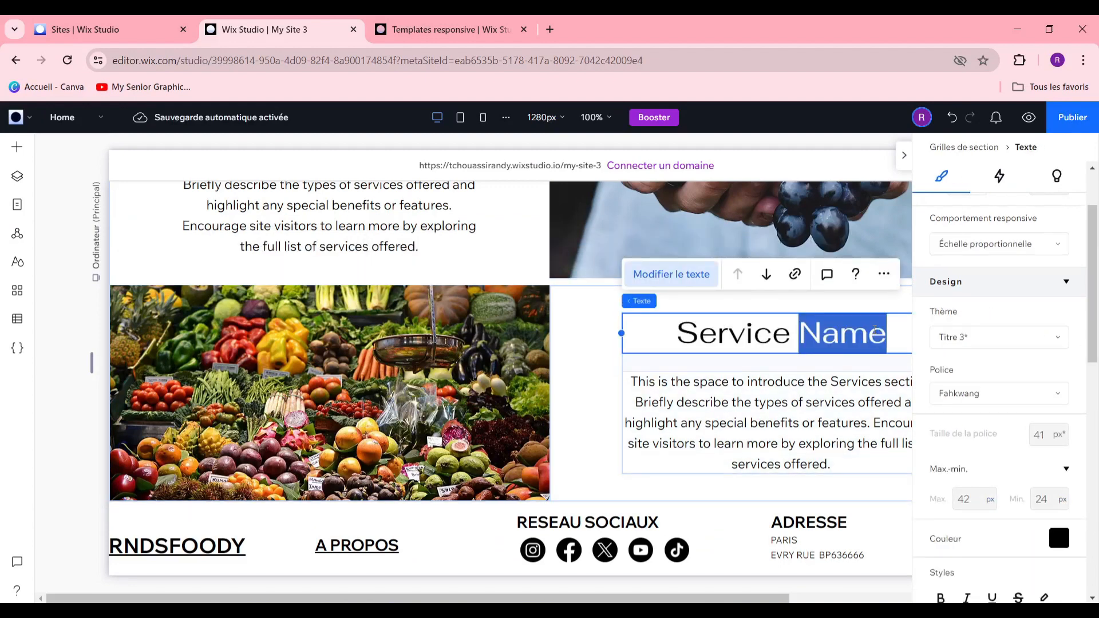
triple_click(874, 330)
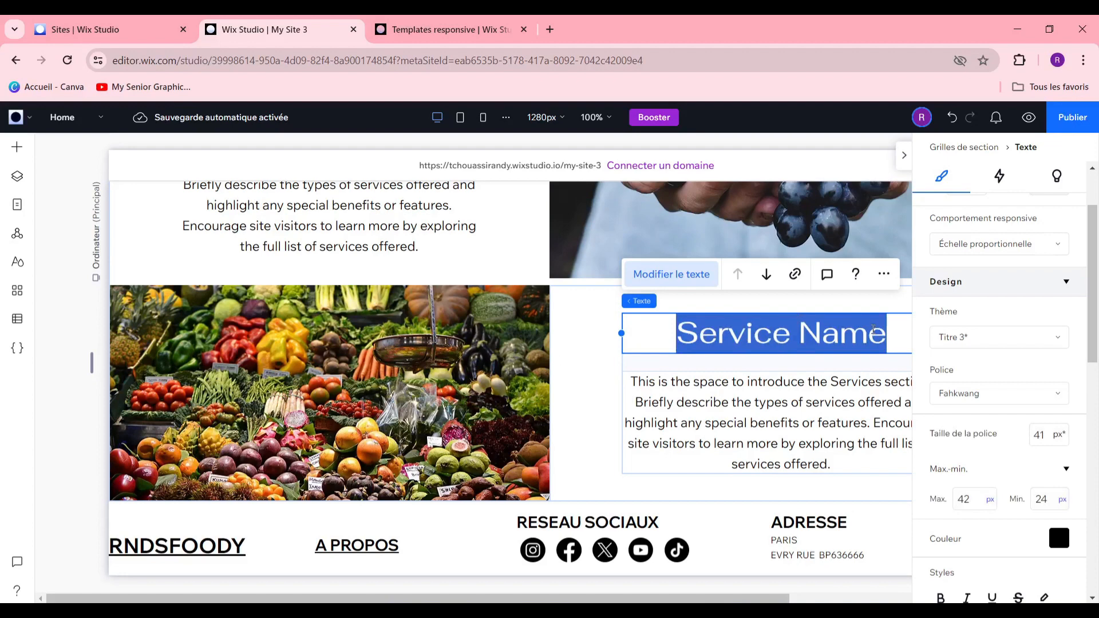
type("Y=UNE")
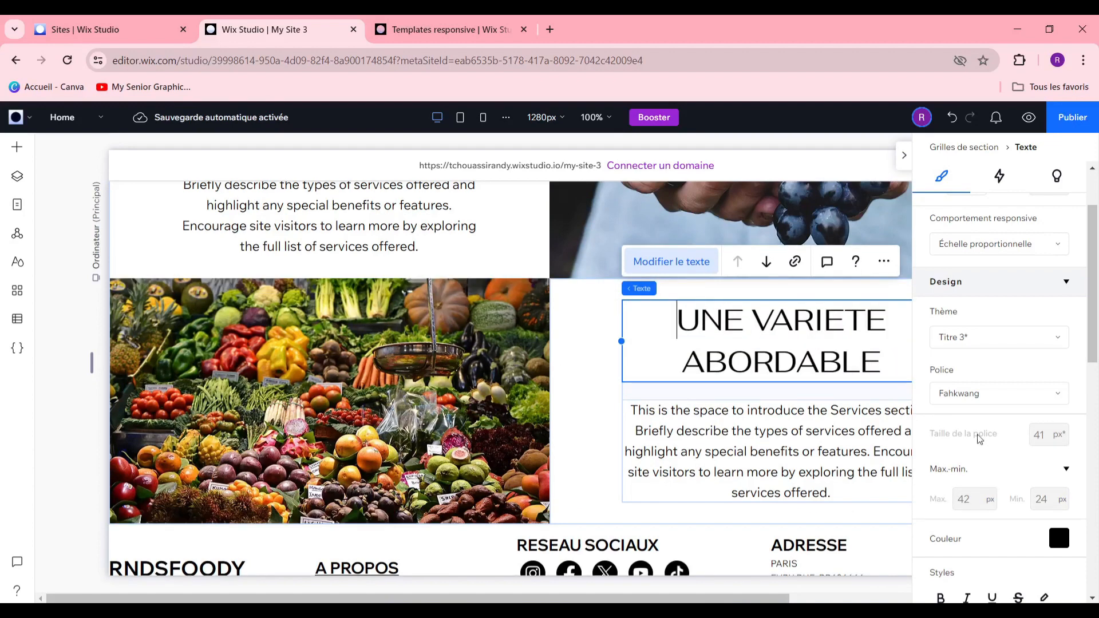
Set the font size of the whole "UNE VARIETE ABORDABLE" heading beside the market photo to 37 px
scroll(980, 440, "down", 2)
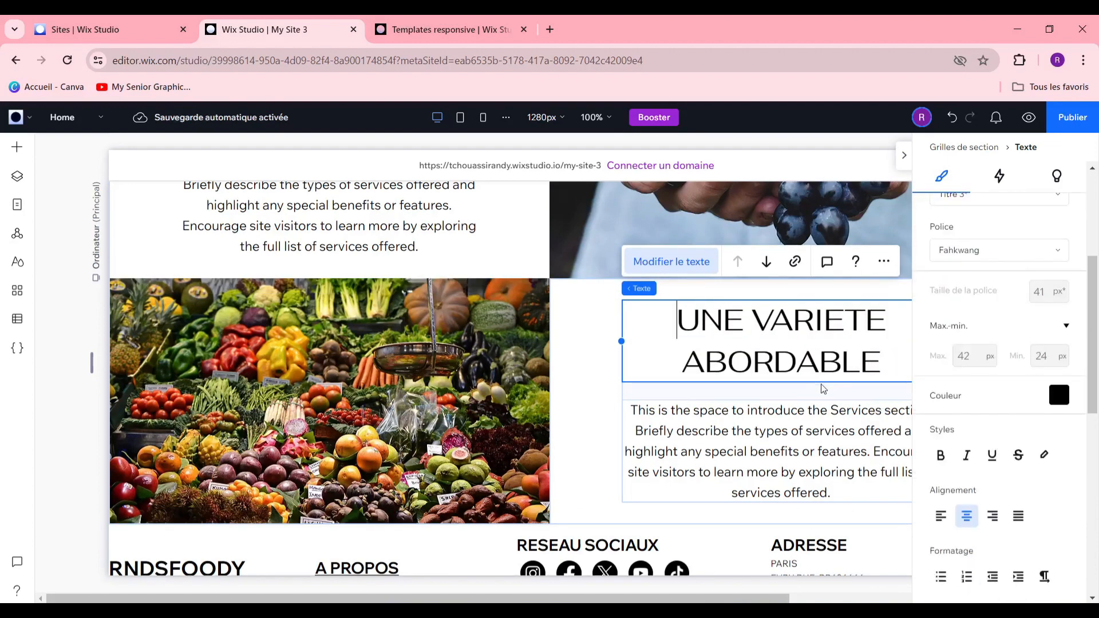
scroll(823, 388, "down", 1)
scroll(976, 418, "down", 3)
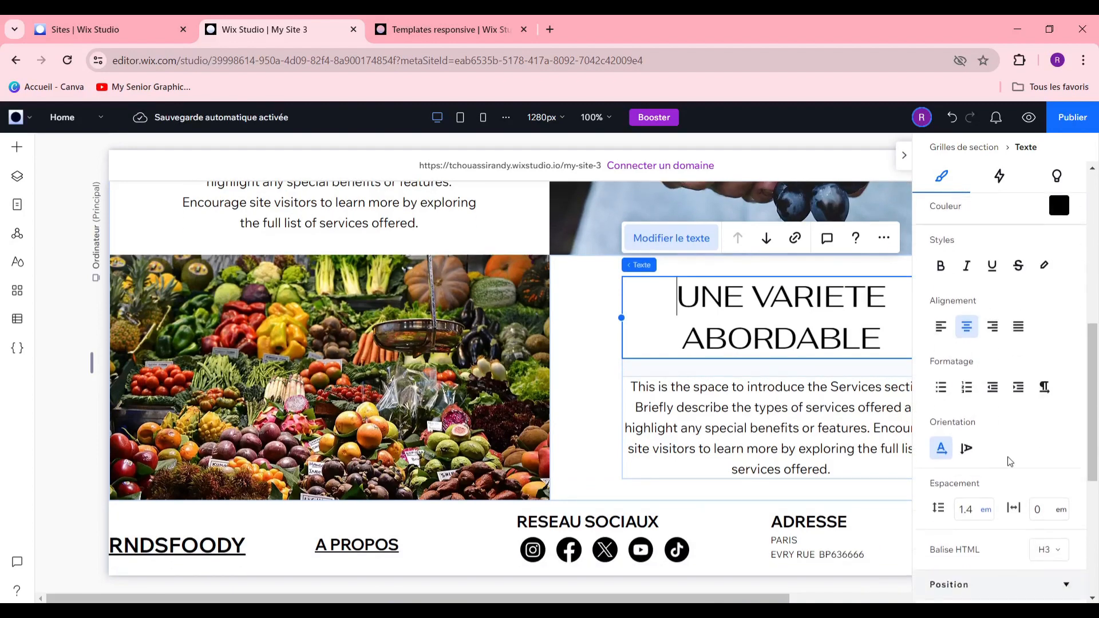
scroll(1010, 461, "down", 5)
scroll(1014, 504, "up", 4)
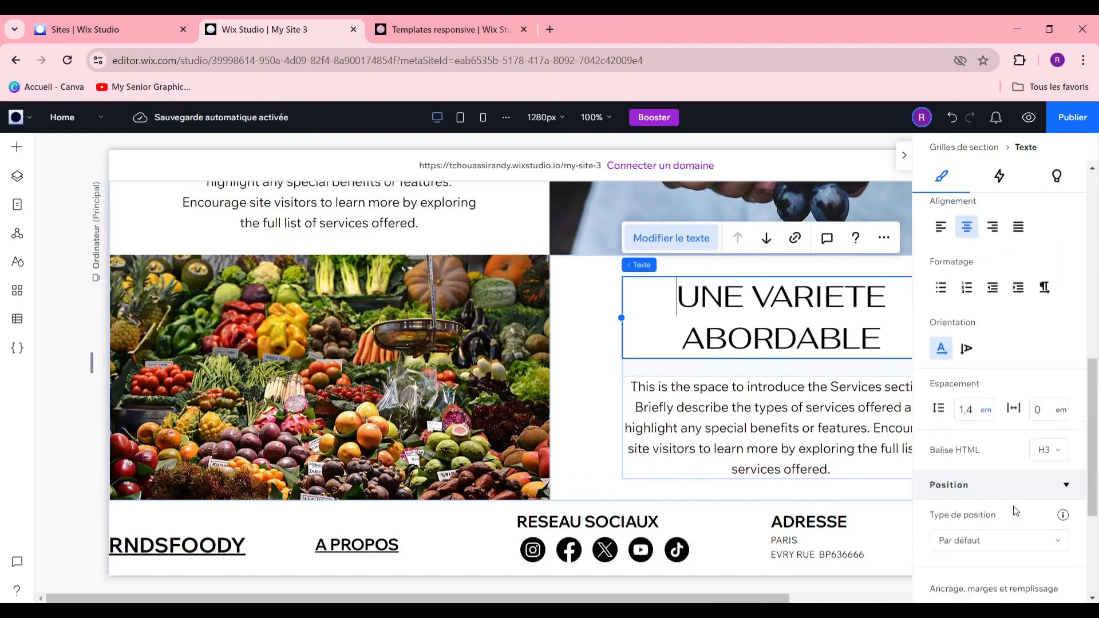
scroll(1015, 509, "up", 5)
triple_click(784, 307)
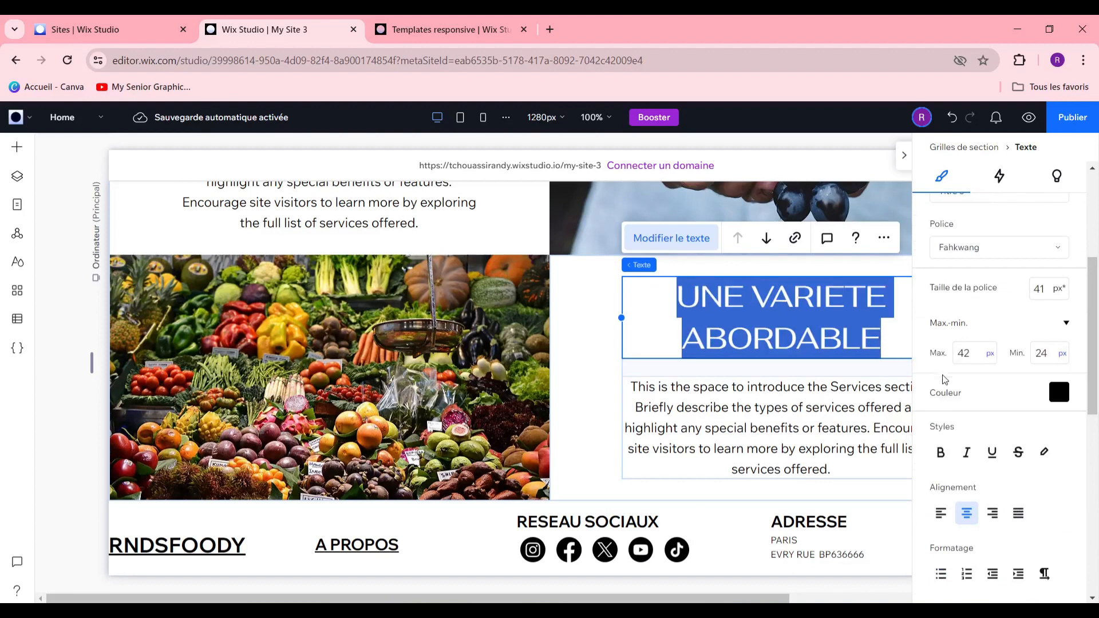
scroll(973, 372, "down", 3)
scroll(984, 355, "up", 4)
scroll(1001, 343, "down", 4)
scroll(1052, 332, "up", 3)
left_click(1044, 292)
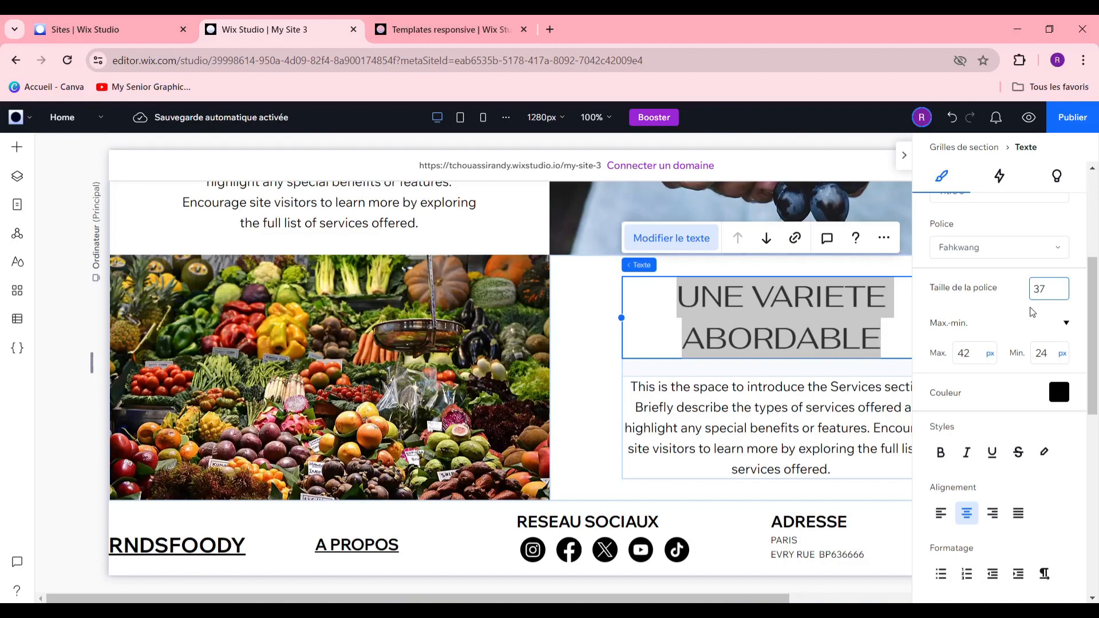
scroll(166, 340, "up", 3)
scroll(693, 435, "down", 3)
left_click(719, 486)
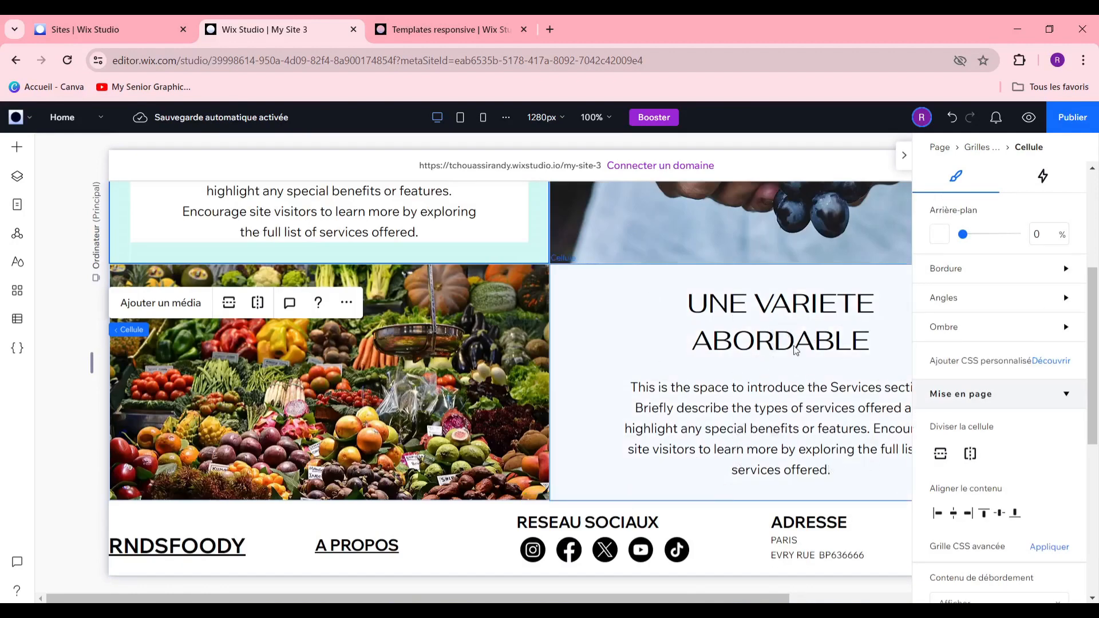
Open the link settings of the "EN VOIR PLUS" button below the cherry, banana and apple products
scroll(441, 294, "up", 4)
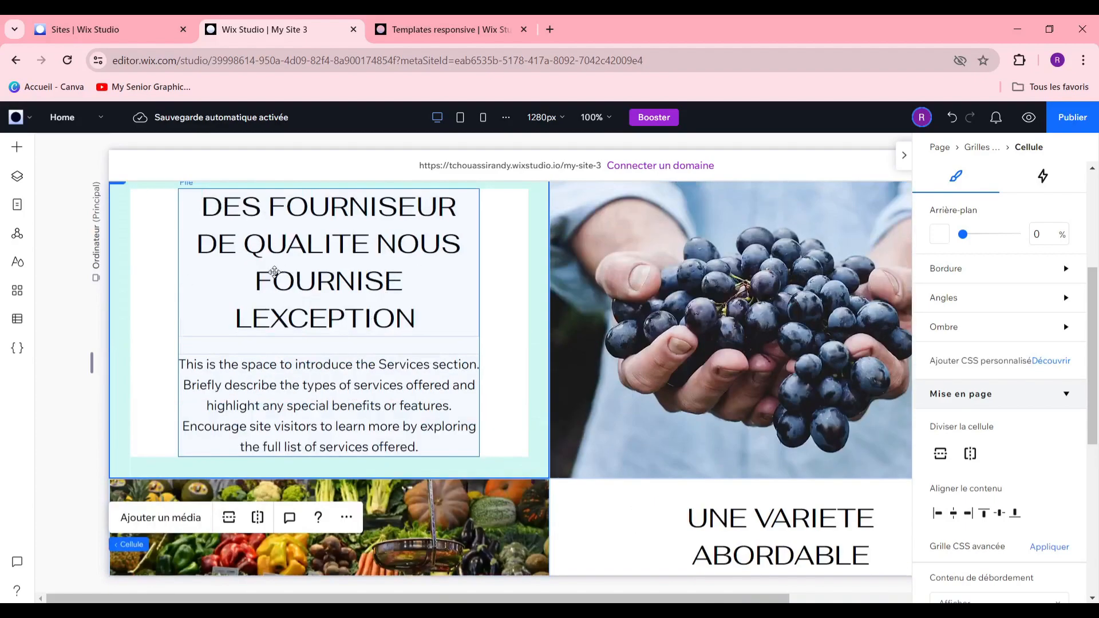
scroll(658, 421, "down", 4)
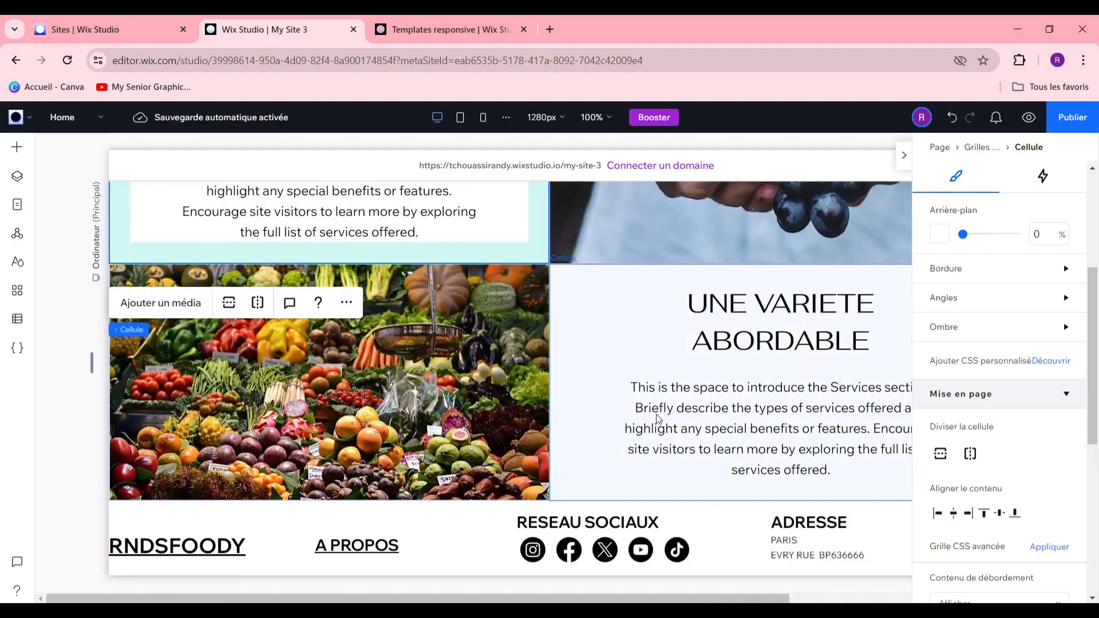
scroll(668, 423, "up", 5)
scroll(664, 415, "up", 4)
scroll(672, 409, "down", 9)
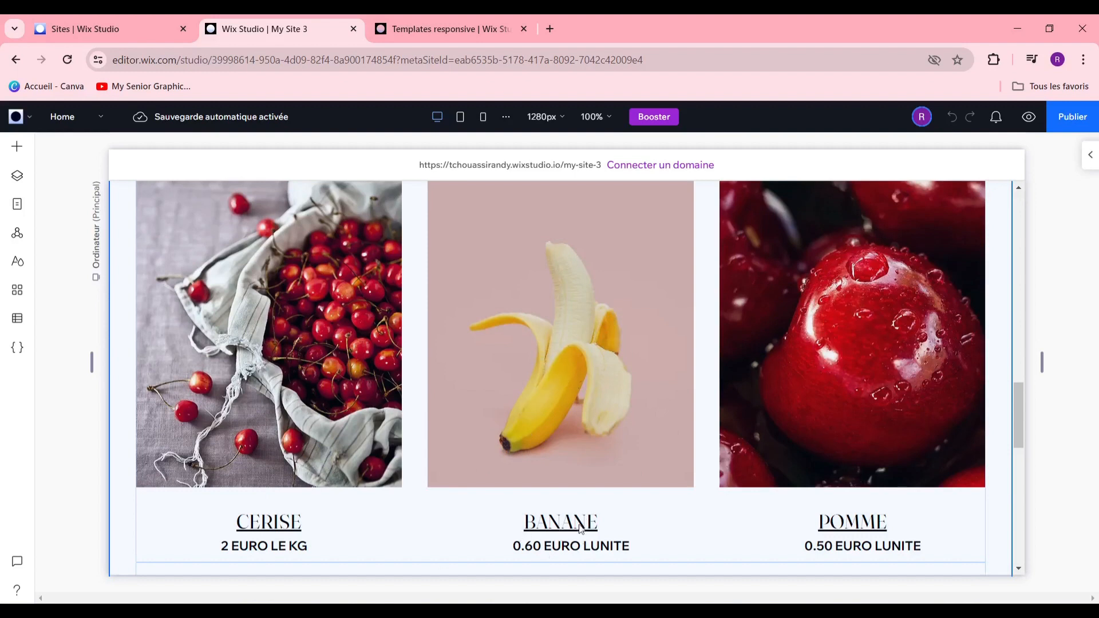
scroll(270, 339, "down", 3)
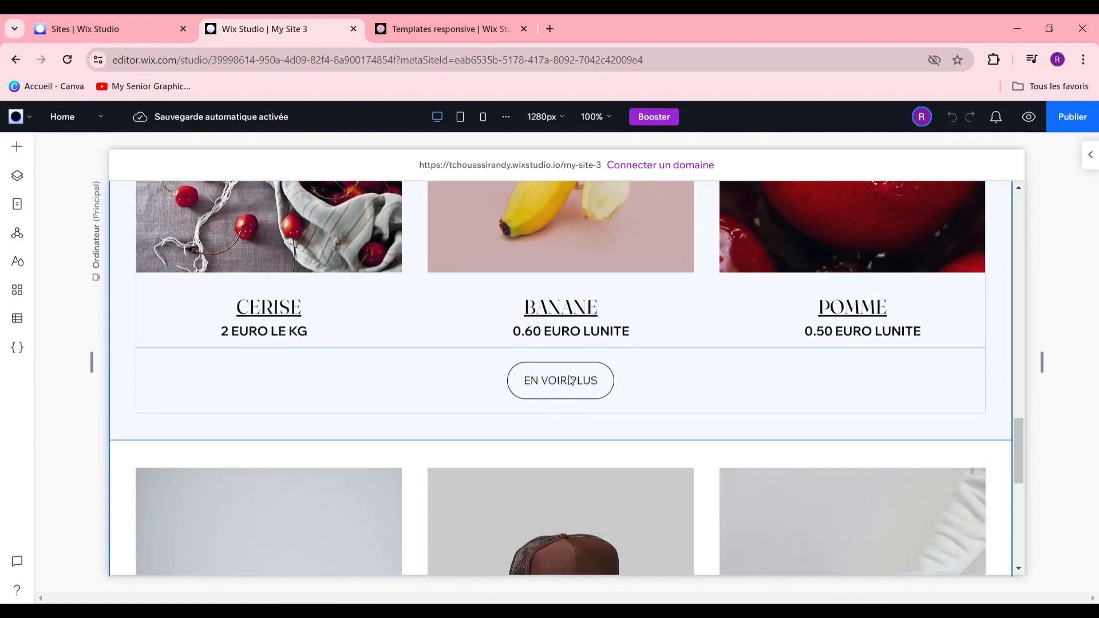
left_click(568, 398)
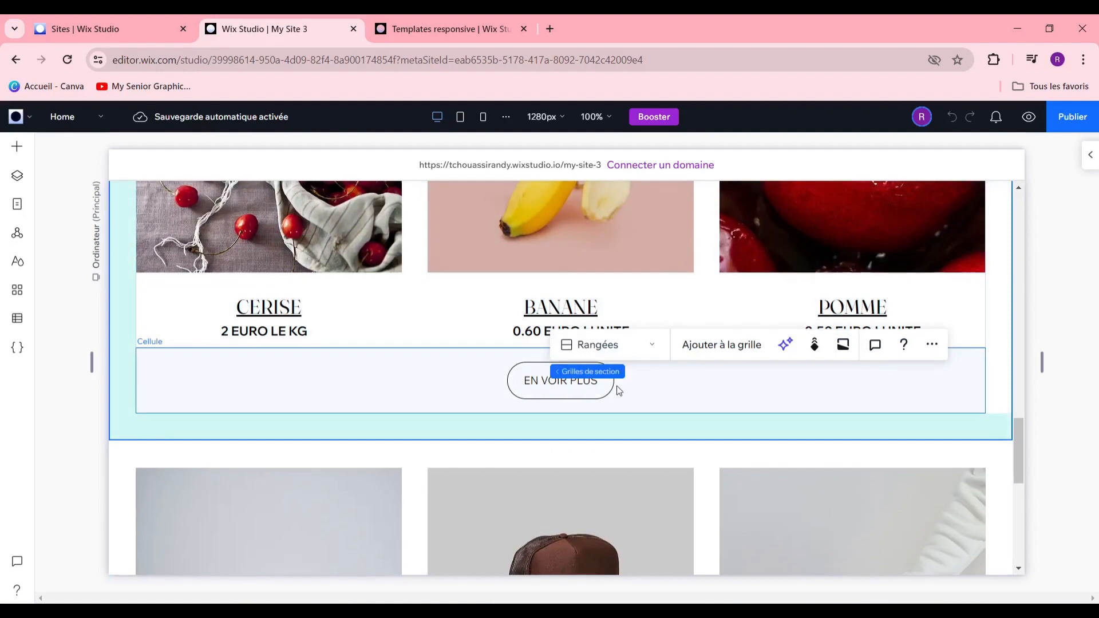
mouse_move(590, 365)
left_click(558, 388)
left_click(558, 389)
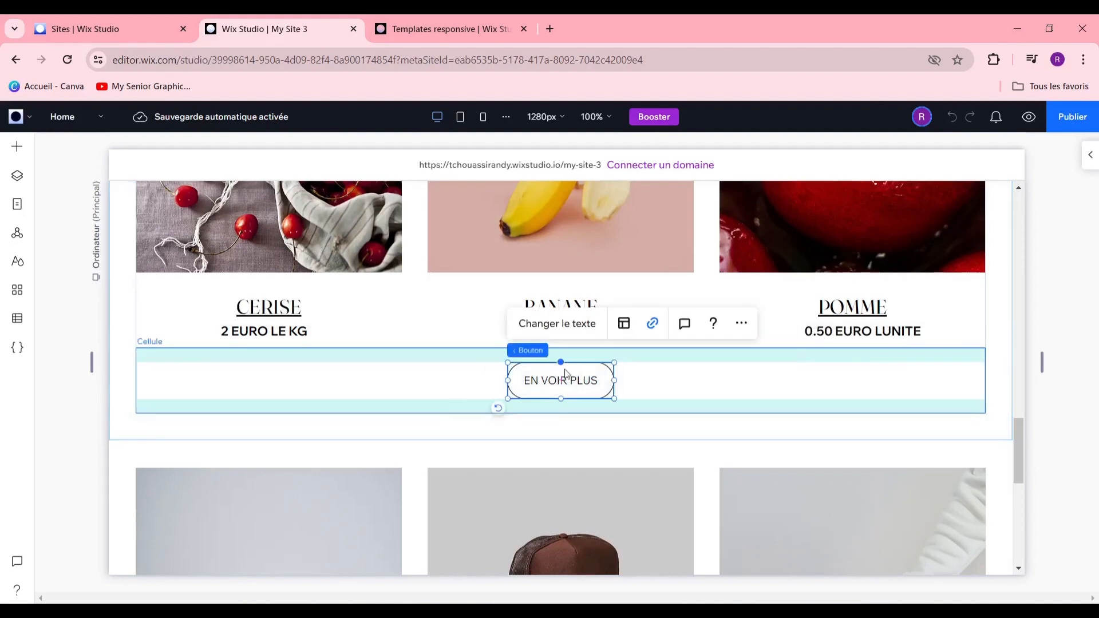
left_click(651, 325)
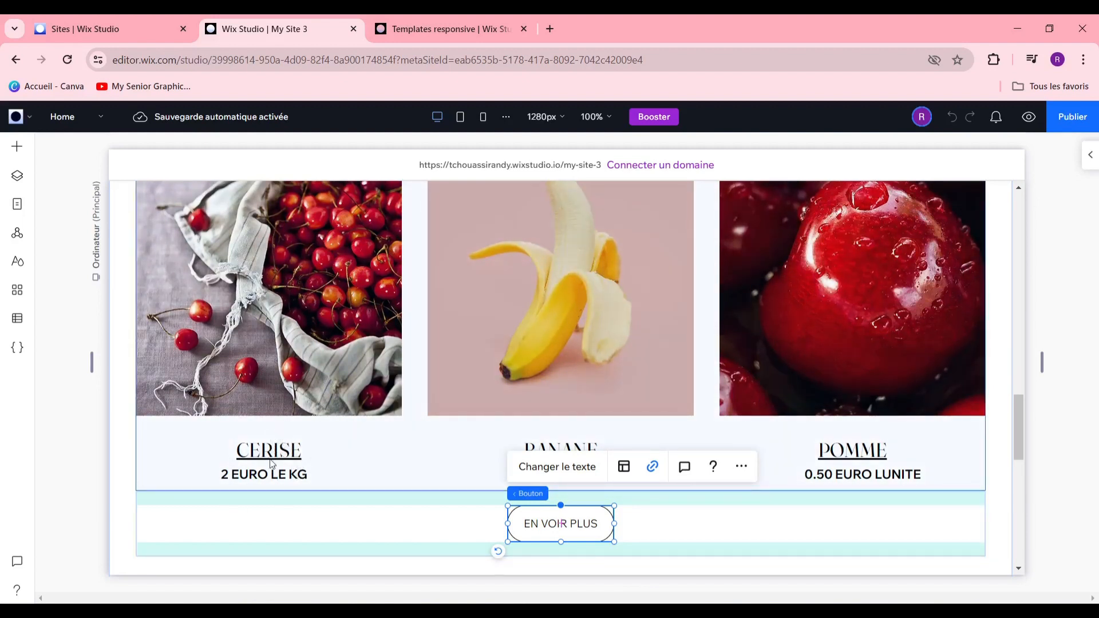
left_click(291, 456)
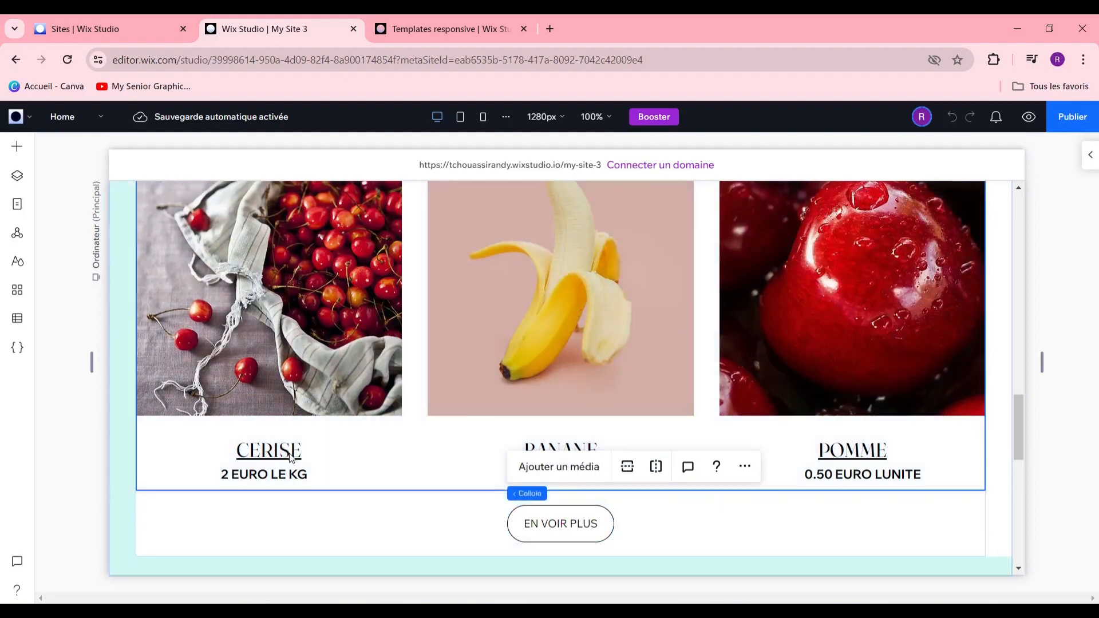
left_click(290, 456)
left_click(292, 457)
left_click(269, 450)
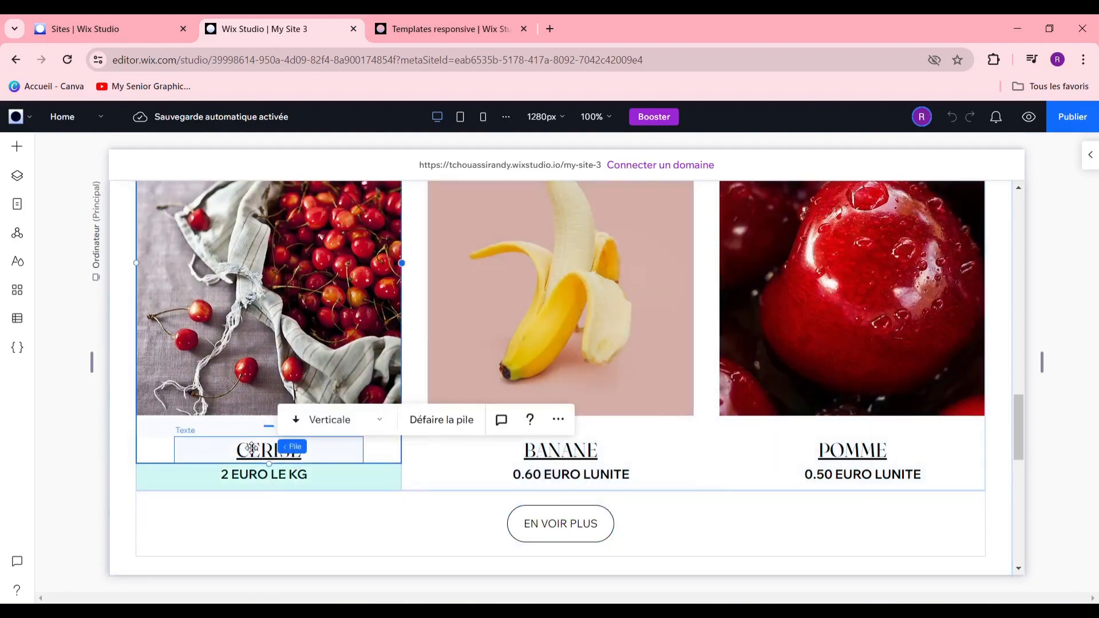
left_click(269, 451)
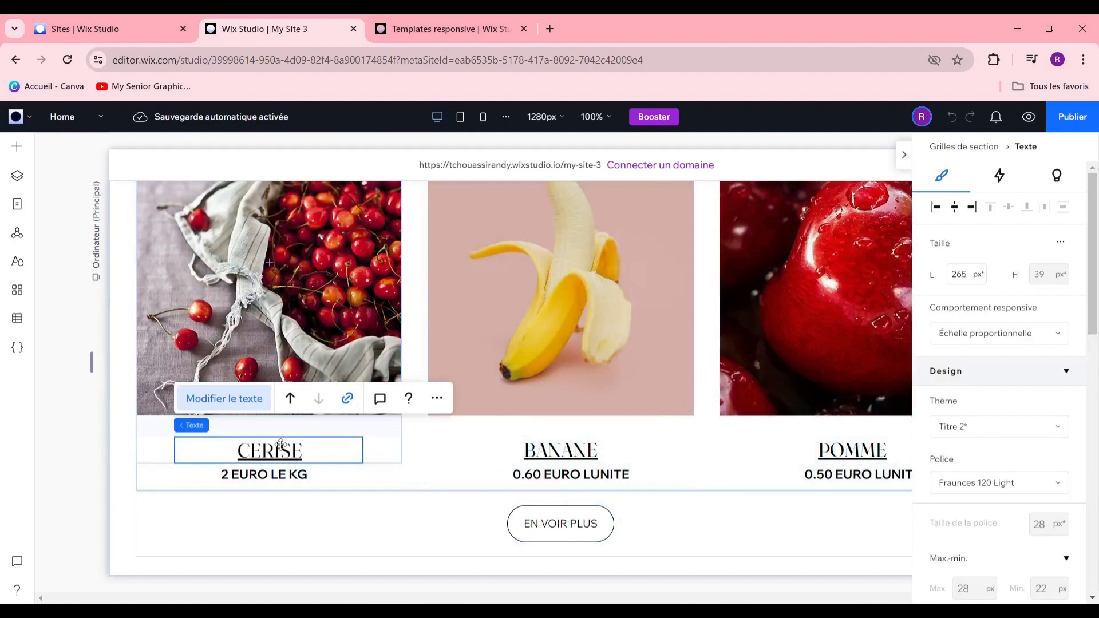
left_click(348, 399)
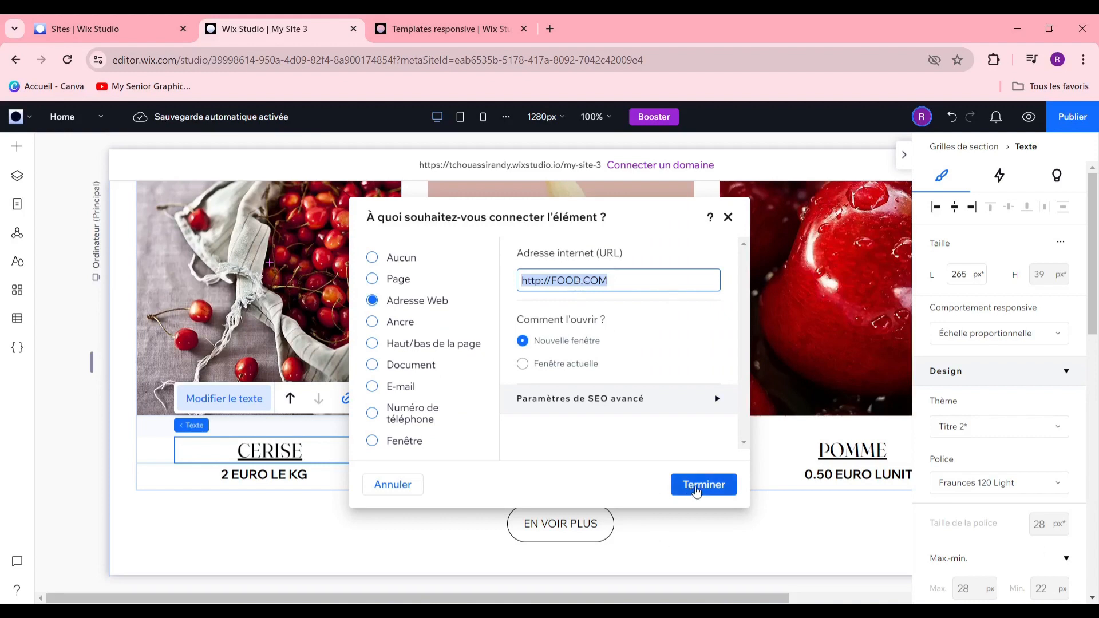
left_click(697, 491)
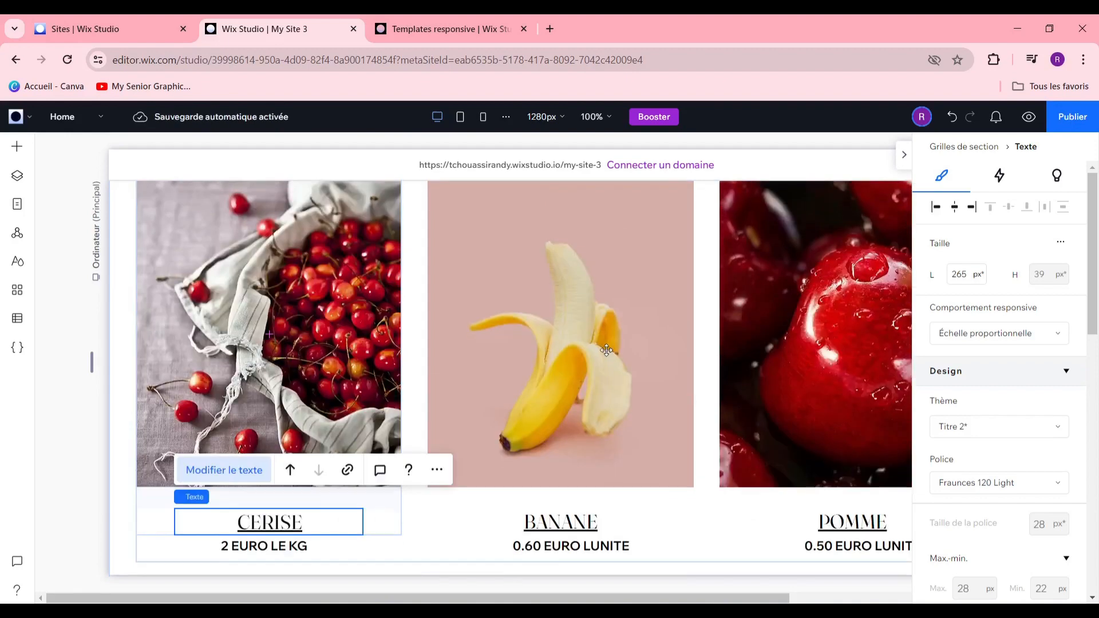
scroll(606, 350, "down", 2)
scroll(624, 358, "up", 3)
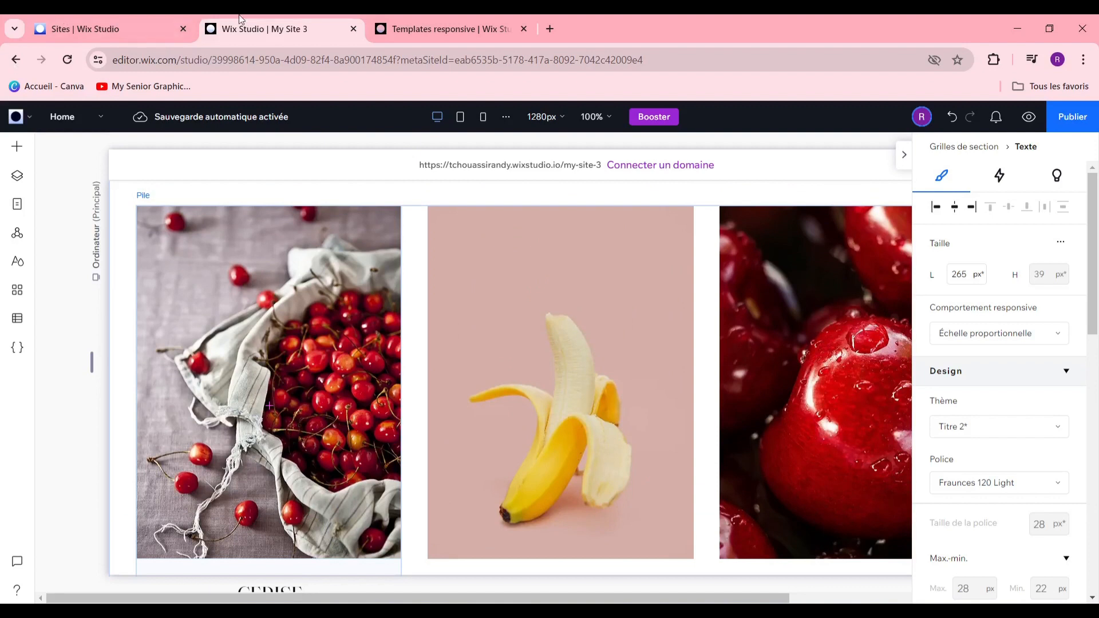
Add a blank standard page named PRODUIT to the site and duplicate the Home page
left_click(18, 148)
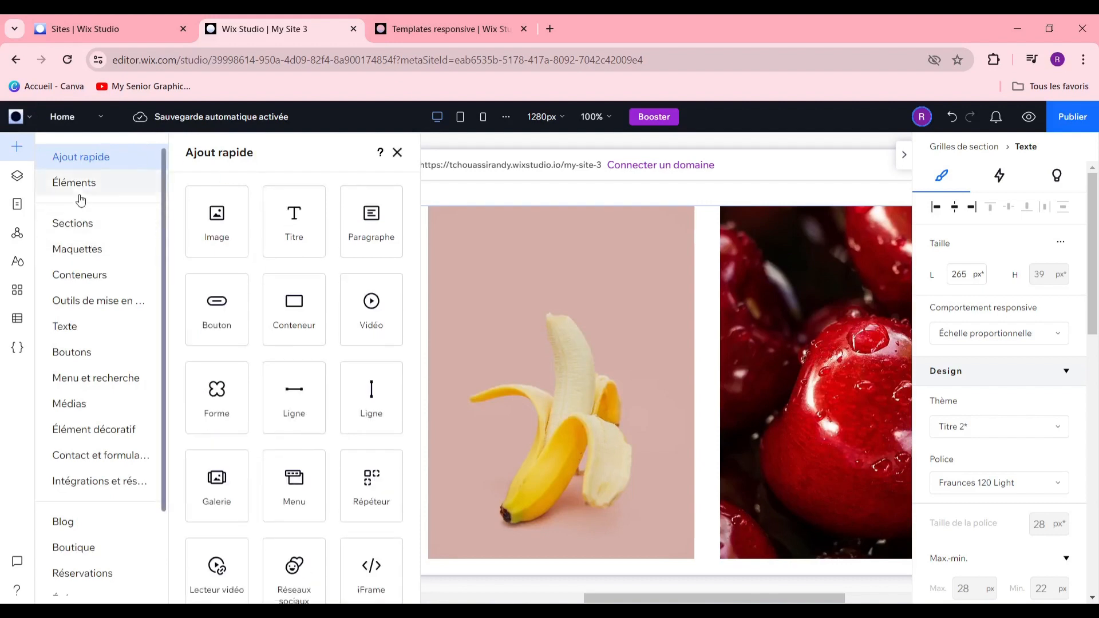
left_click(18, 205)
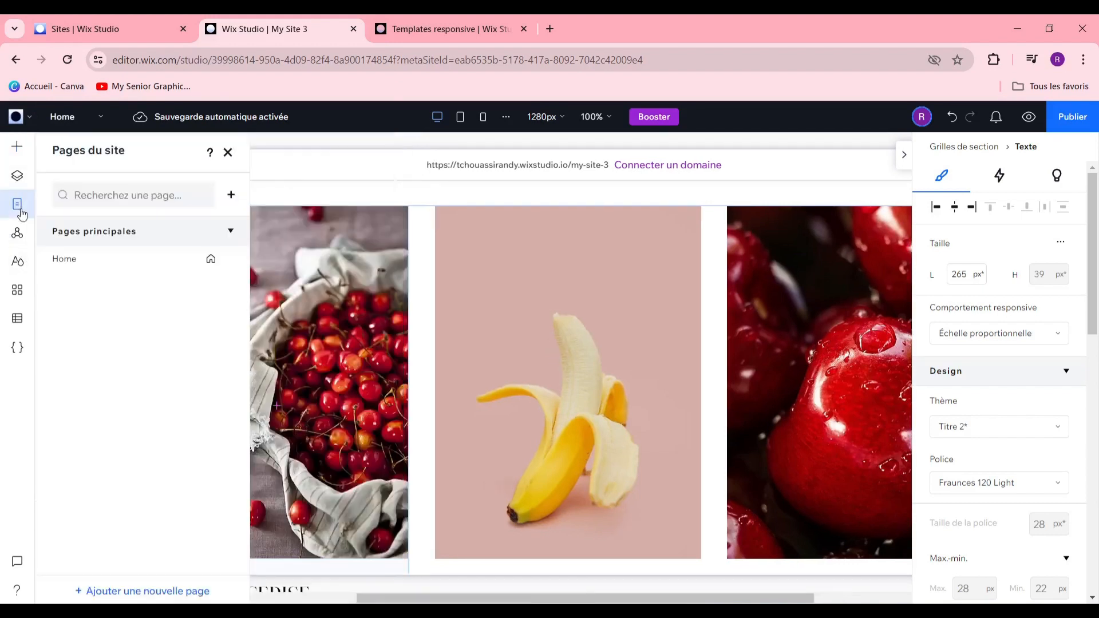
left_click(233, 196)
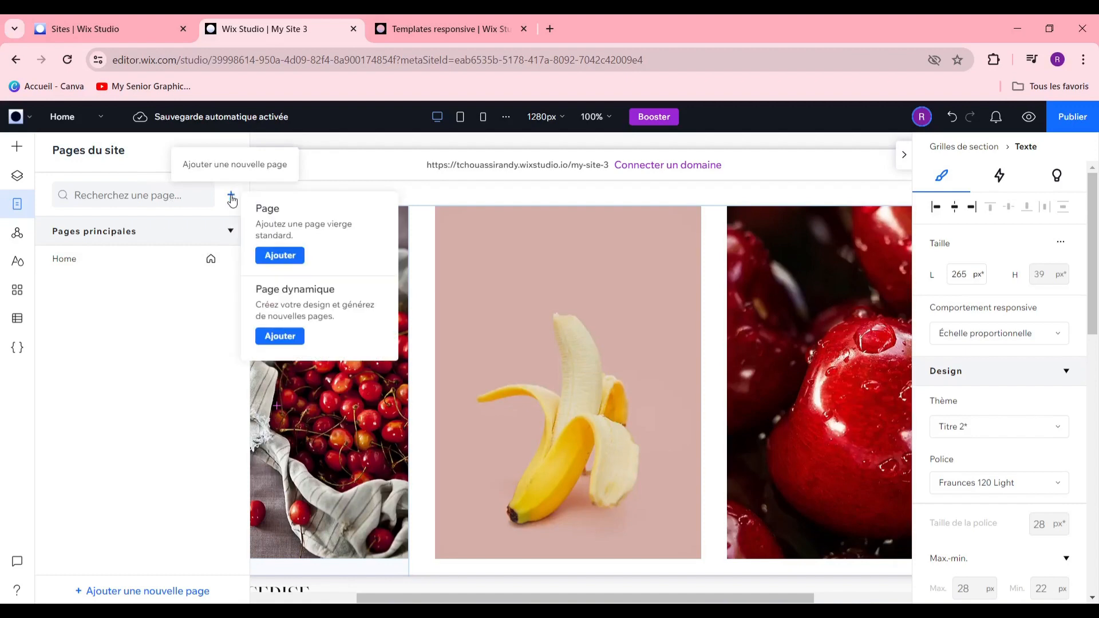
left_click(280, 256)
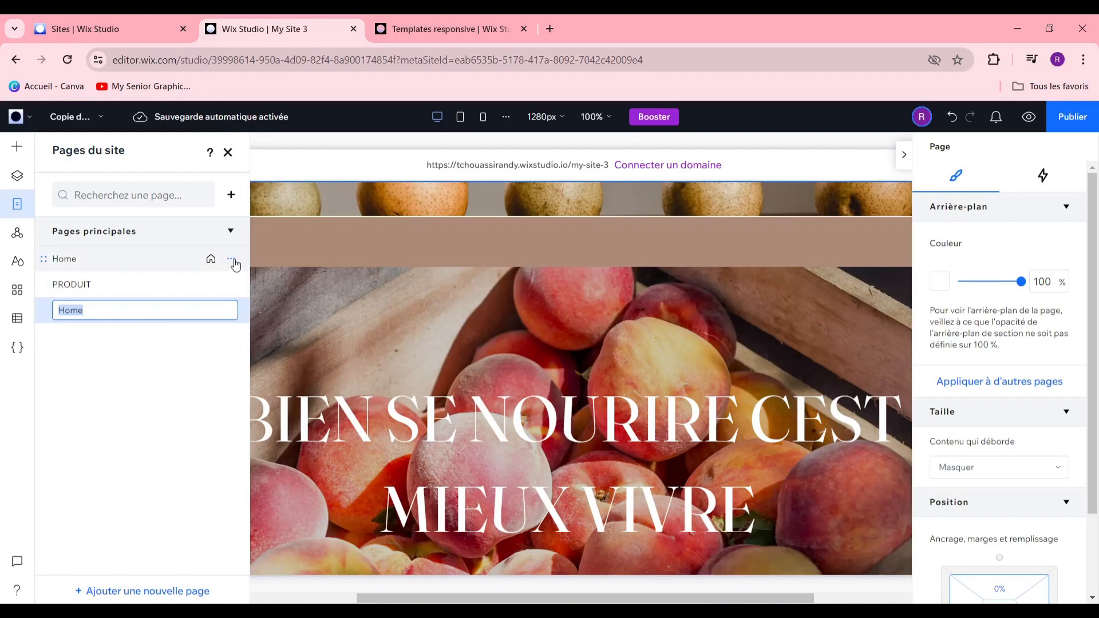
Rename the duplicate of the Home page as PRODUIT
left_click(230, 260)
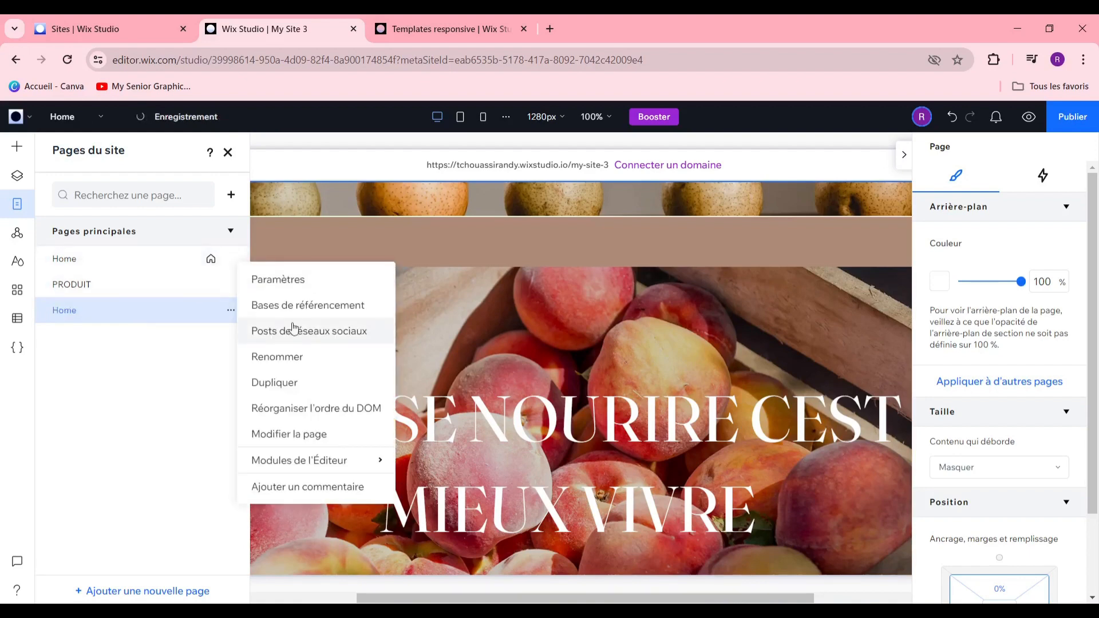
left_click(95, 361)
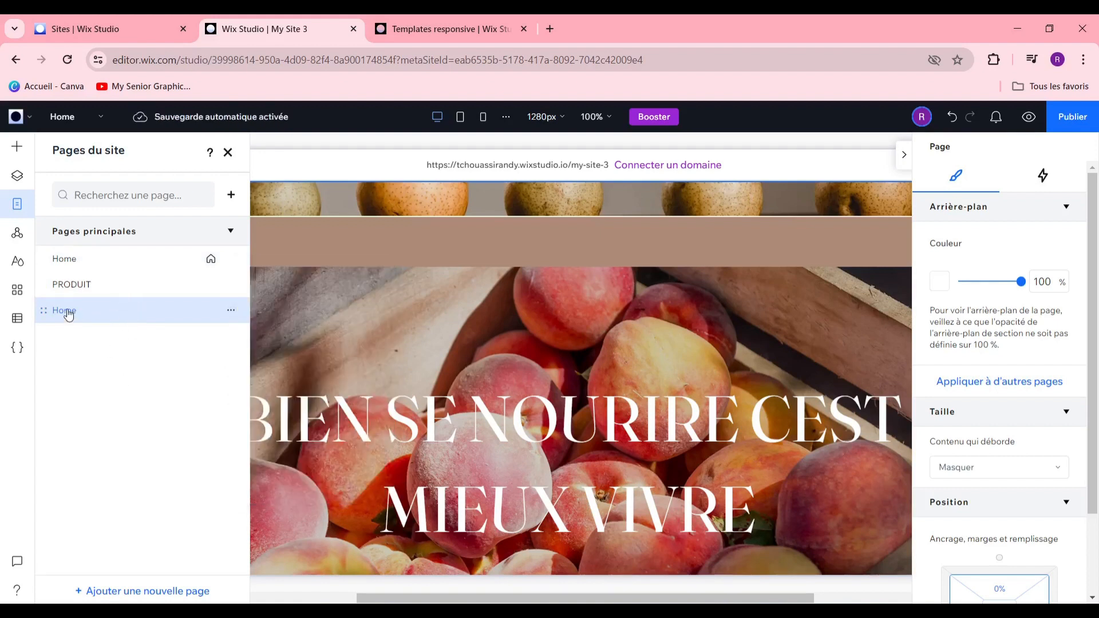
left_click(231, 314)
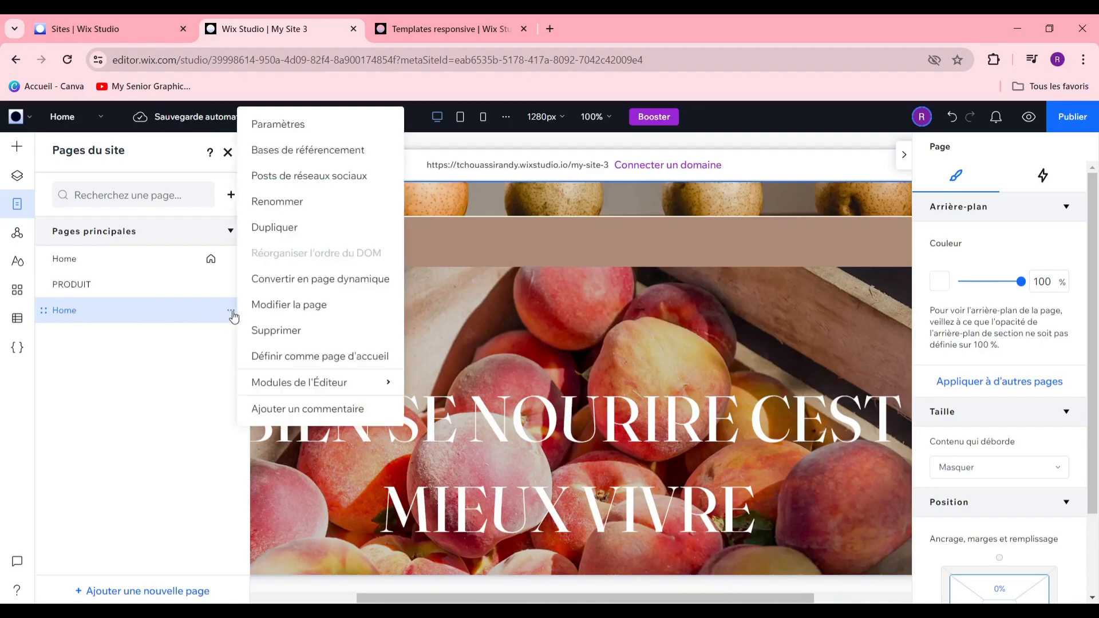
left_click(306, 303)
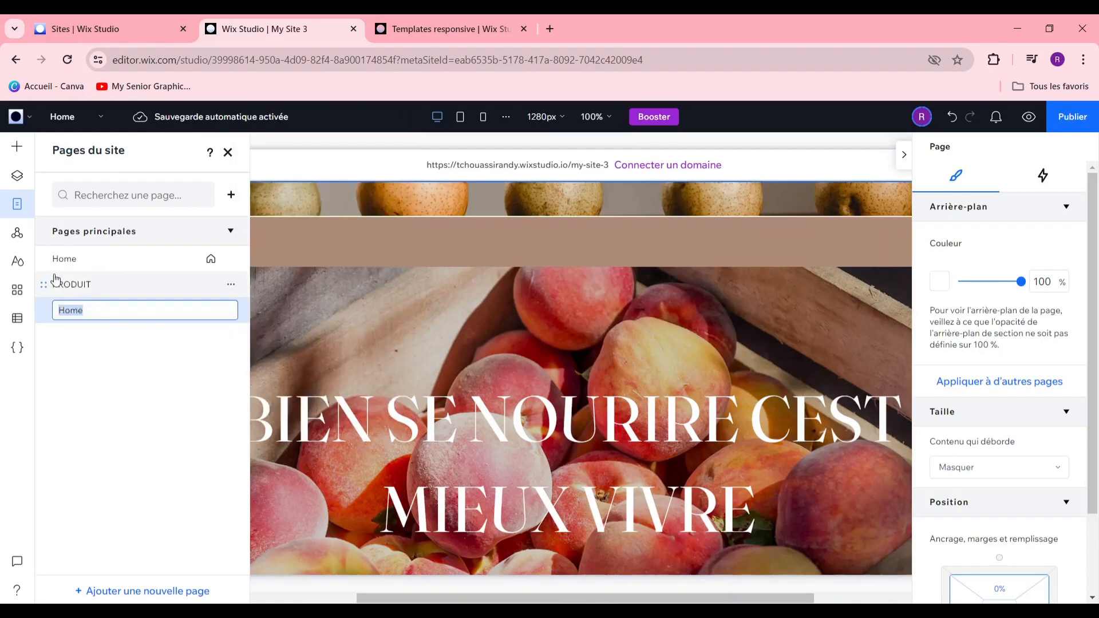
type("PRODUIT")
key("Return")
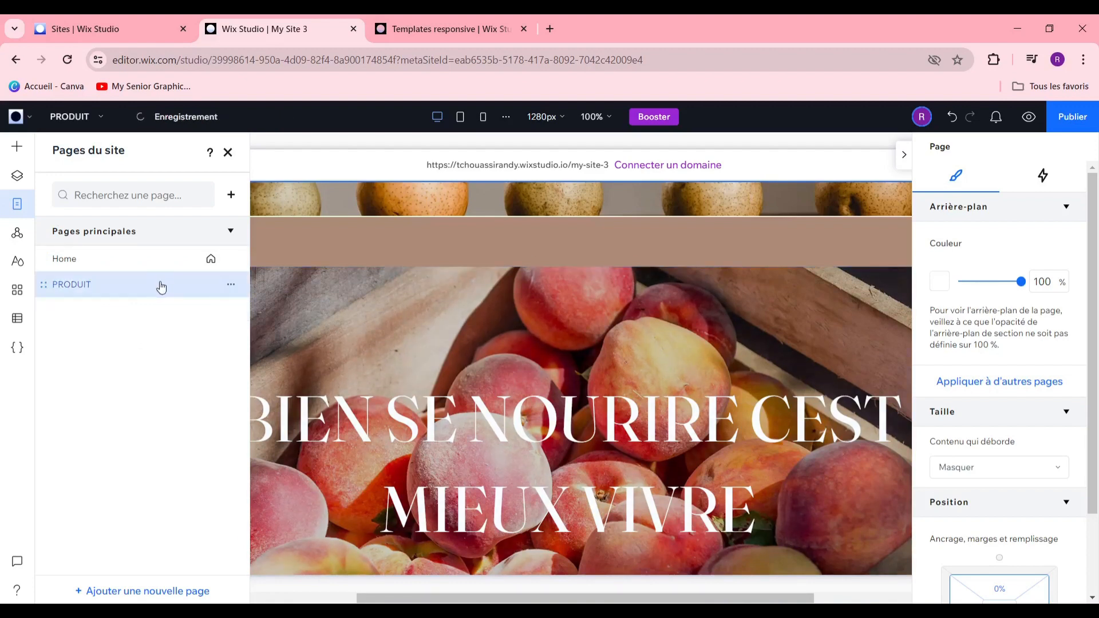
Delete the content sections copied from Home on the PRODUIT page, including the peach banner, keeping the footer
left_click(431, 332)
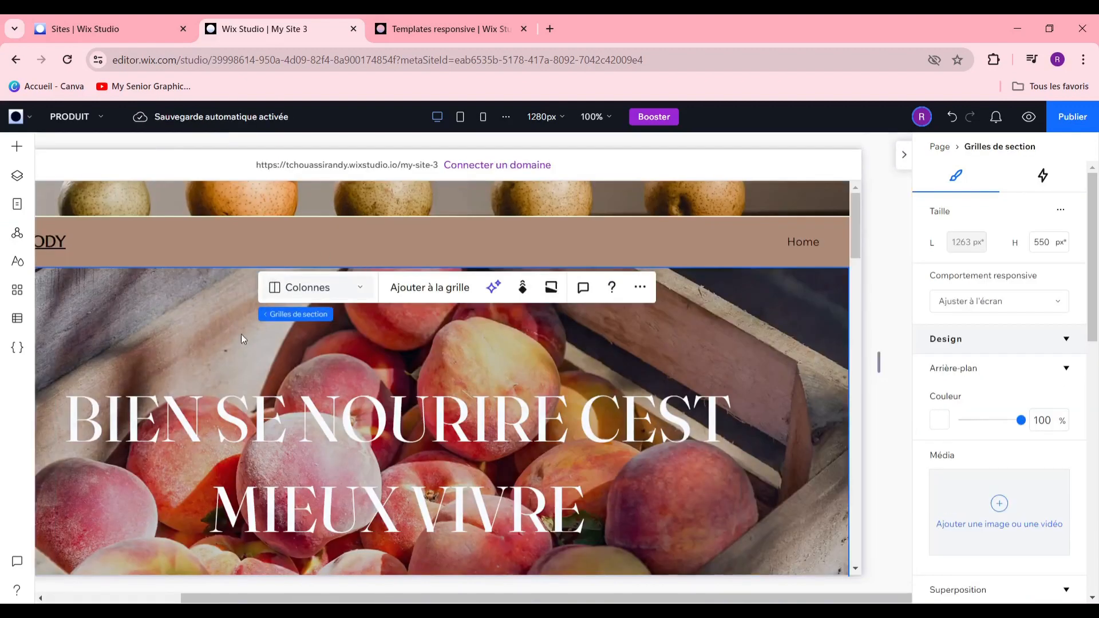
scroll(429, 392, "down", 5)
scroll(429, 392, "down", 10)
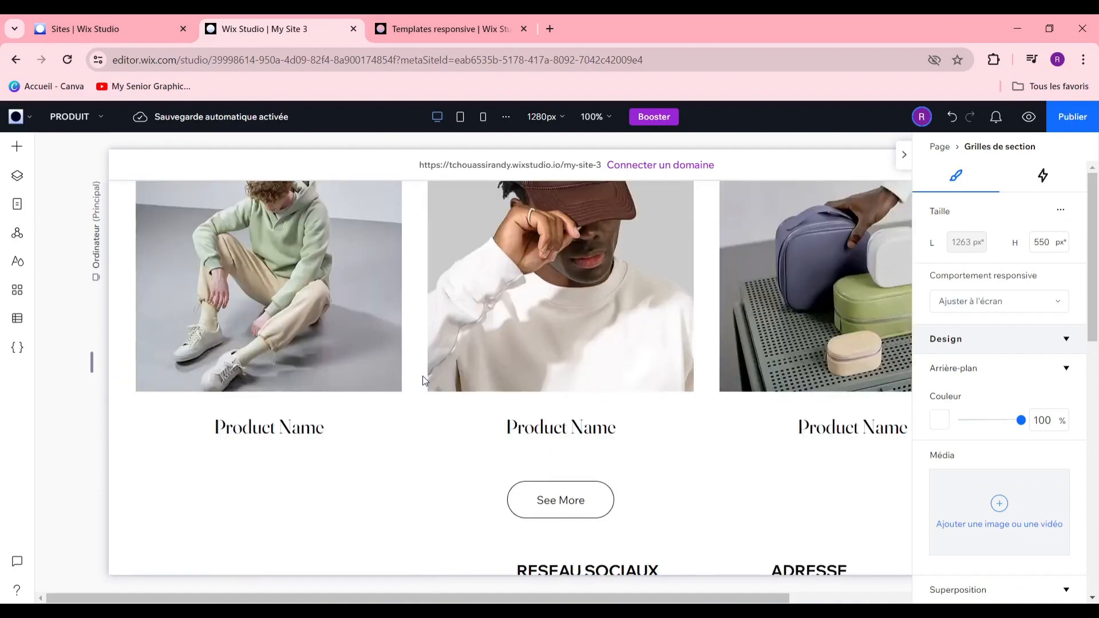
scroll(424, 381, "up", 10)
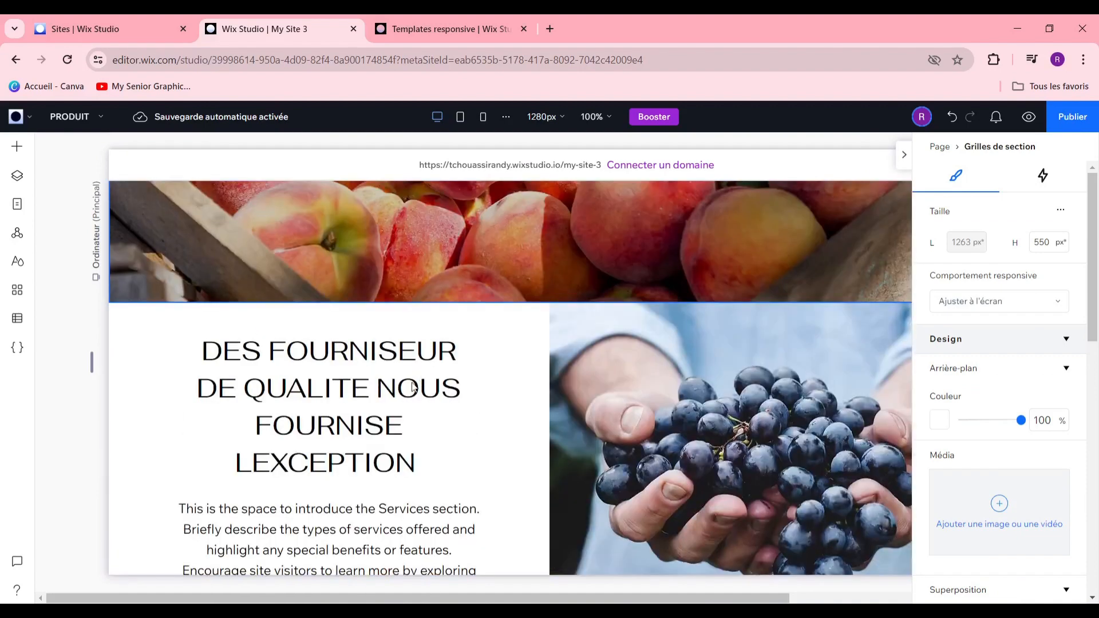
scroll(410, 383, "down", 15)
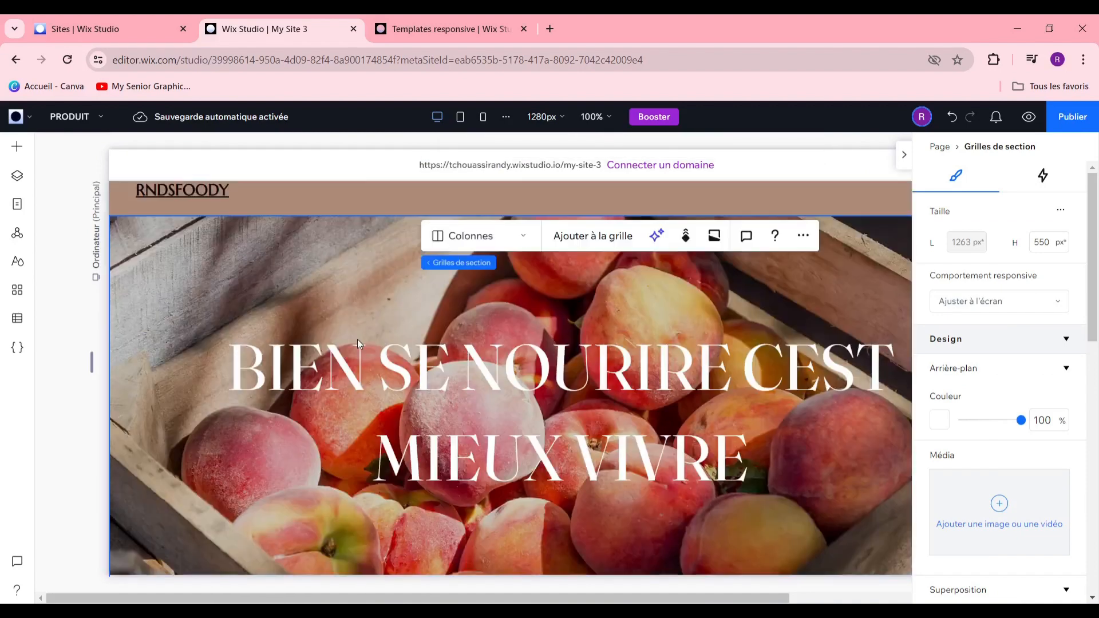
left_click(207, 298)
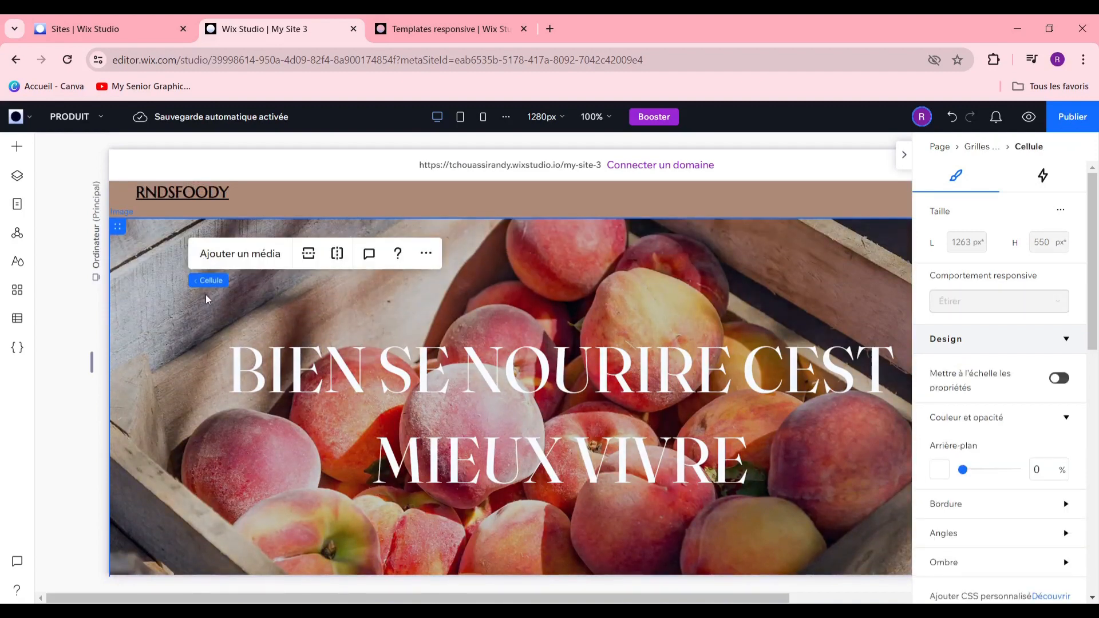
key("Delete")
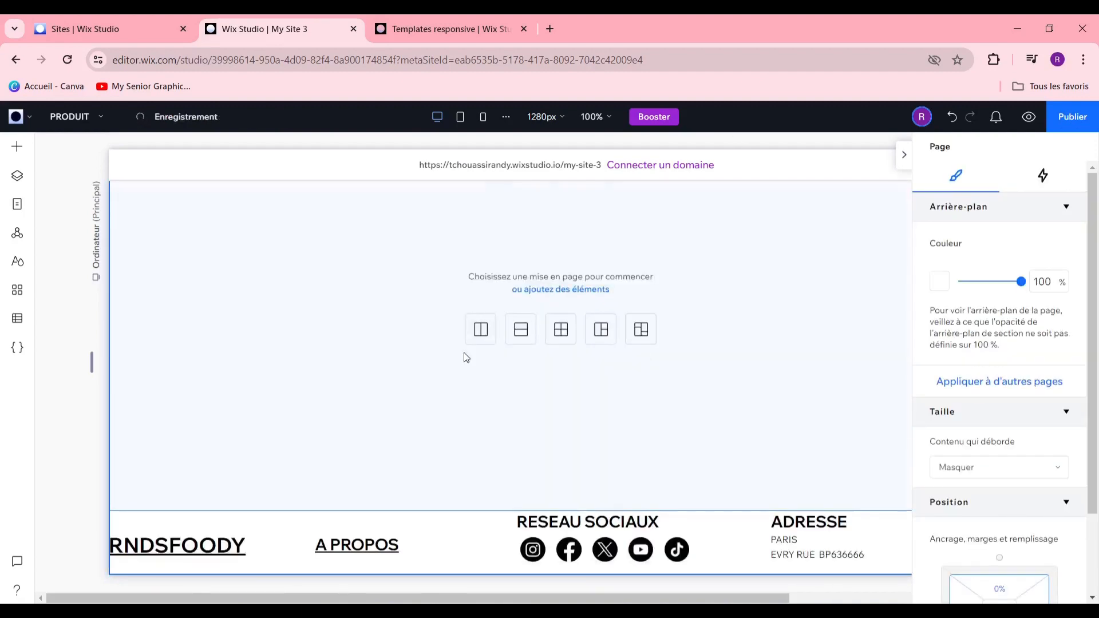
scroll(135, 348, "down", 5)
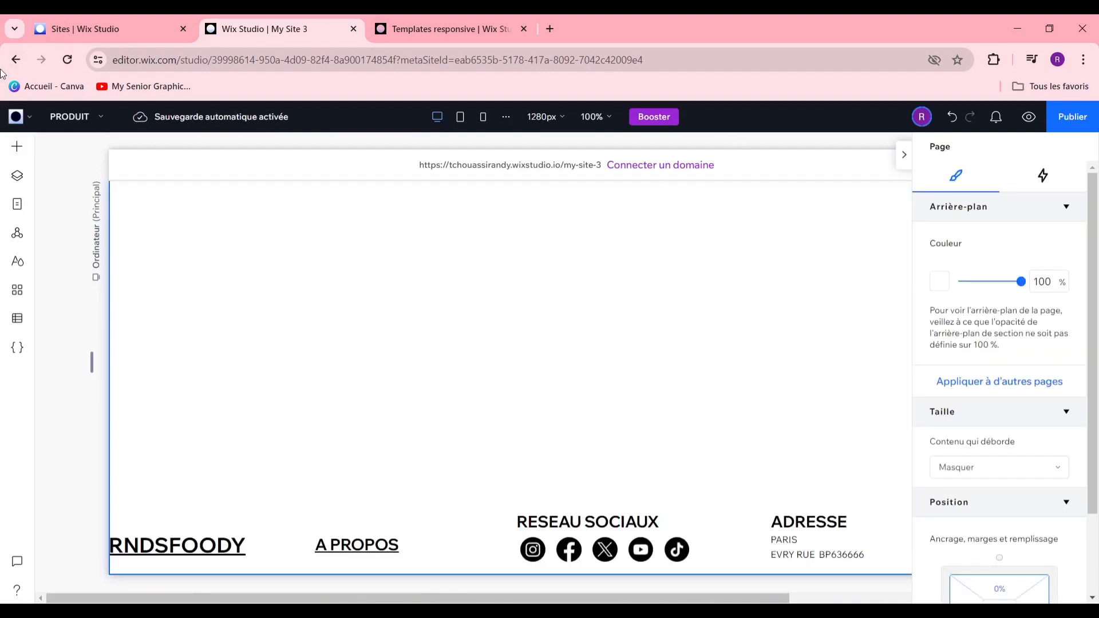
Add the predefined Articles section "Custom Made for Your Space" with vase images below the RNDSFOODY header on the PRODUIT page
left_click(19, 152)
left_click(125, 228)
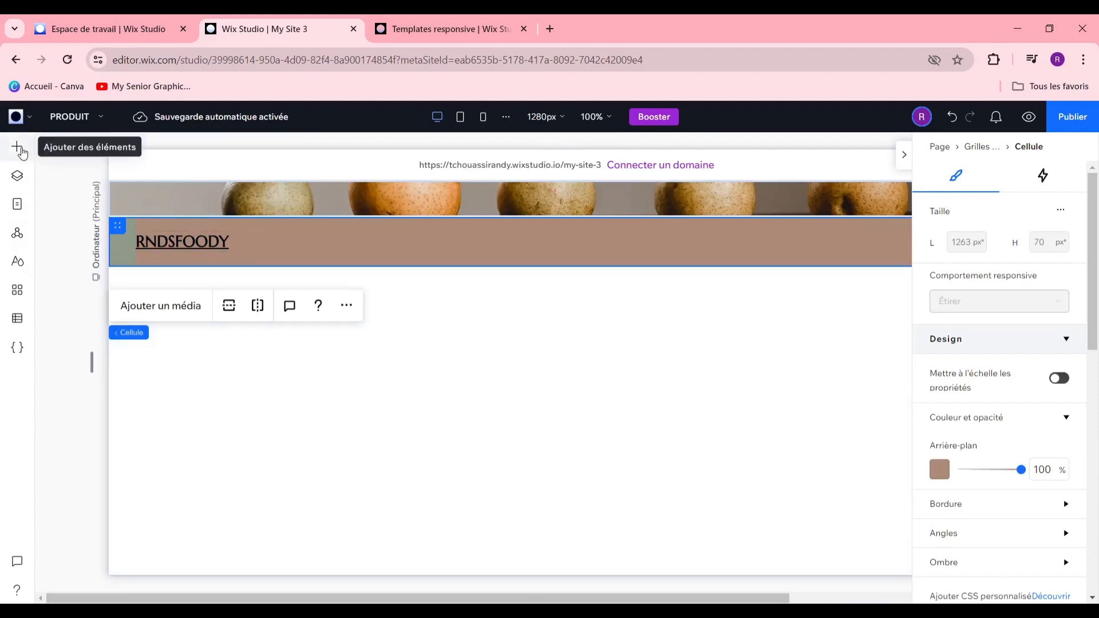
left_click(21, 150)
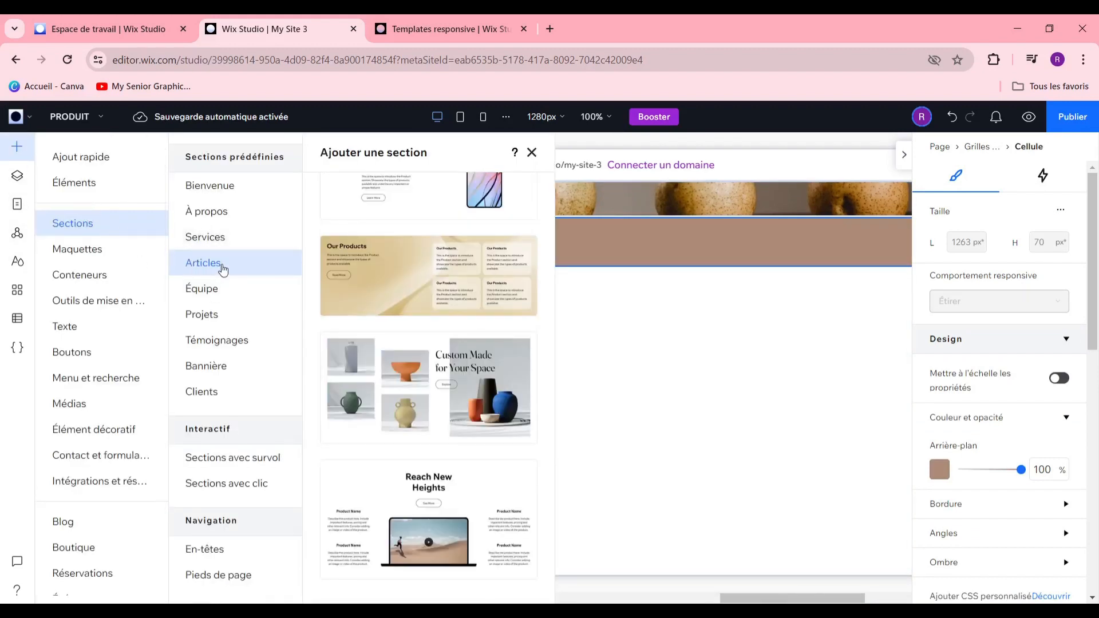
left_click_drag(404, 389, 561, 398)
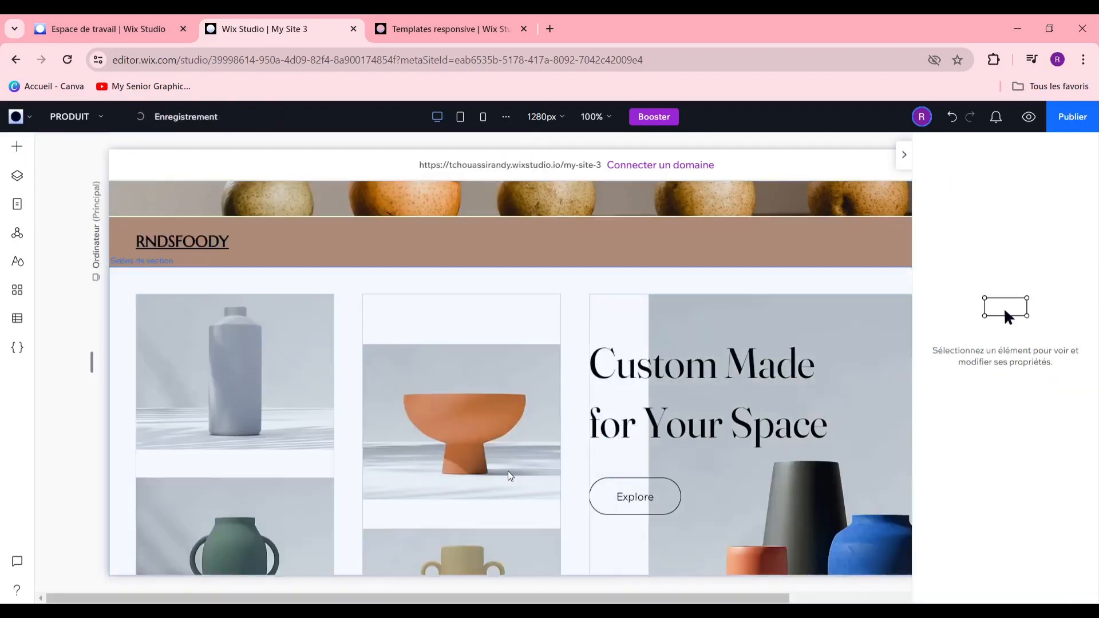
Examine the layout, cells and images of the added product section down to the footer
scroll(579, 423, "down", 4)
left_click(580, 404)
scroll(579, 402, "up", 1)
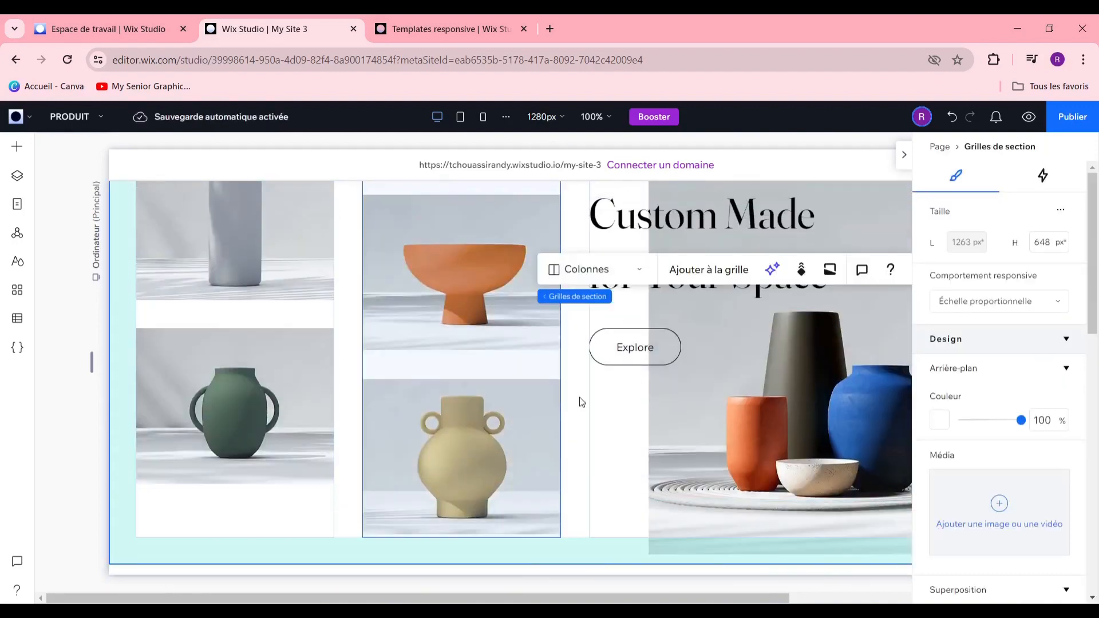
scroll(515, 395, "up", 1)
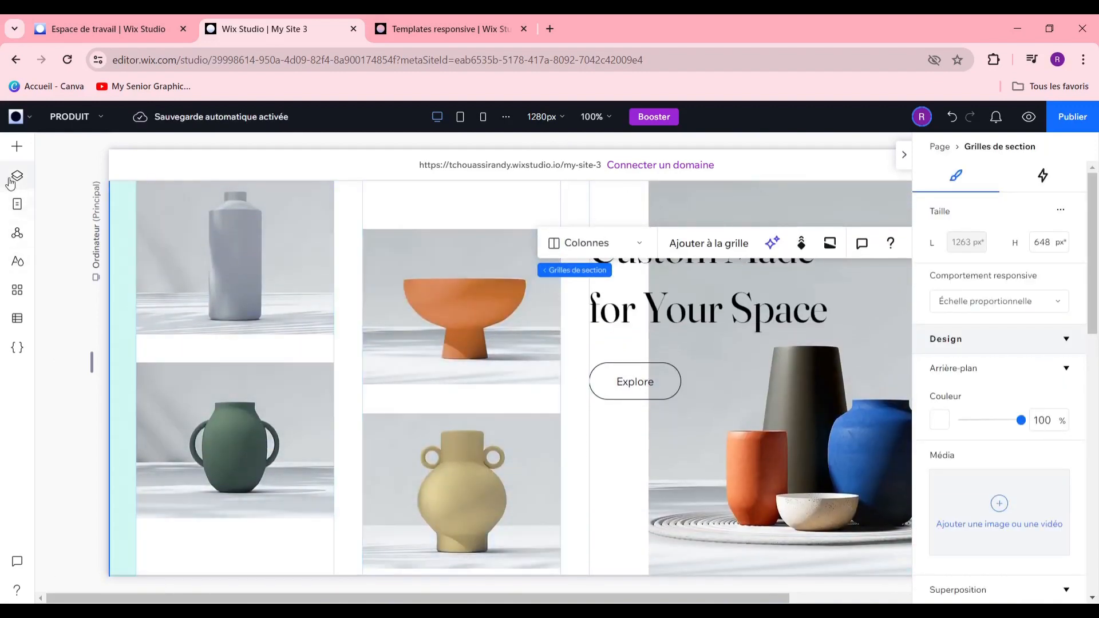
left_click(501, 348)
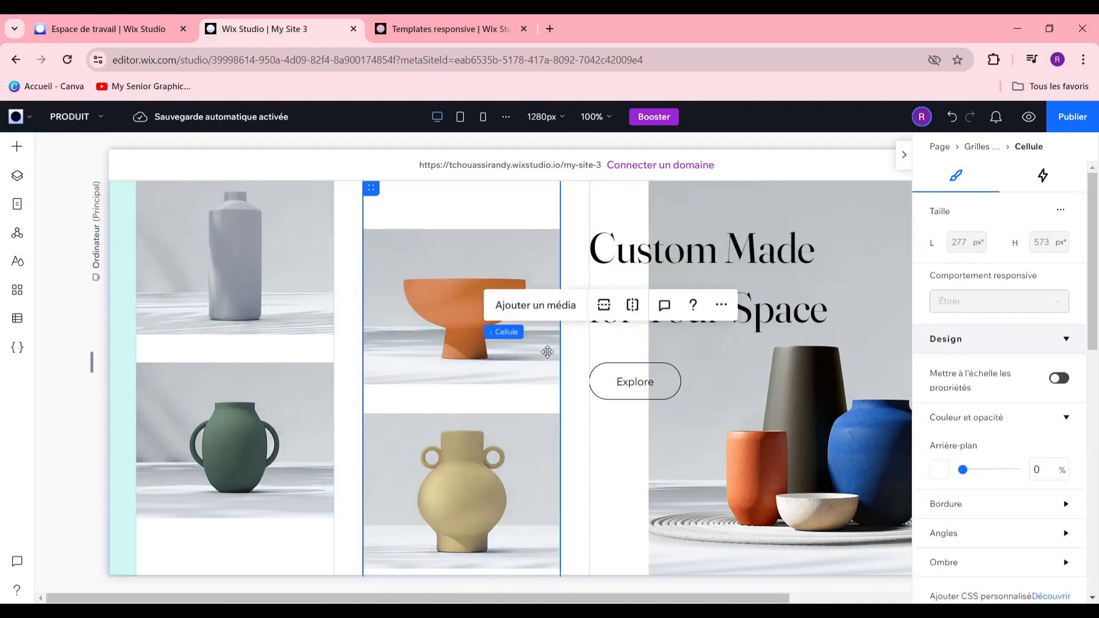
scroll(496, 372, "up", 2)
scroll(487, 412, "down", 2)
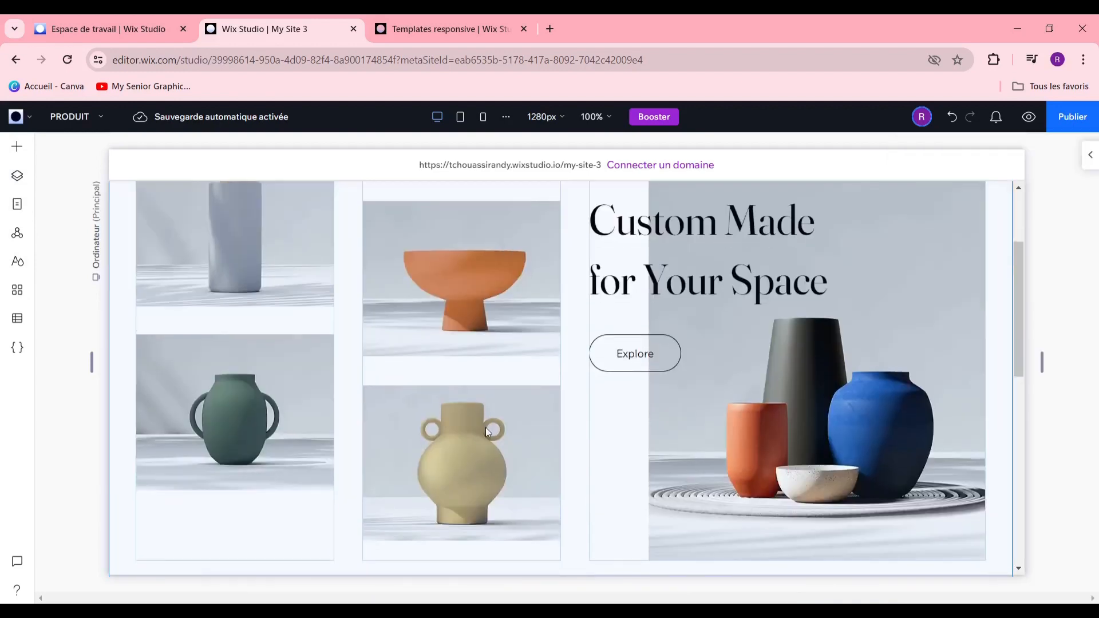
scroll(485, 428, "up", 2)
scroll(567, 415, "down", 5)
scroll(567, 435, "down", 3)
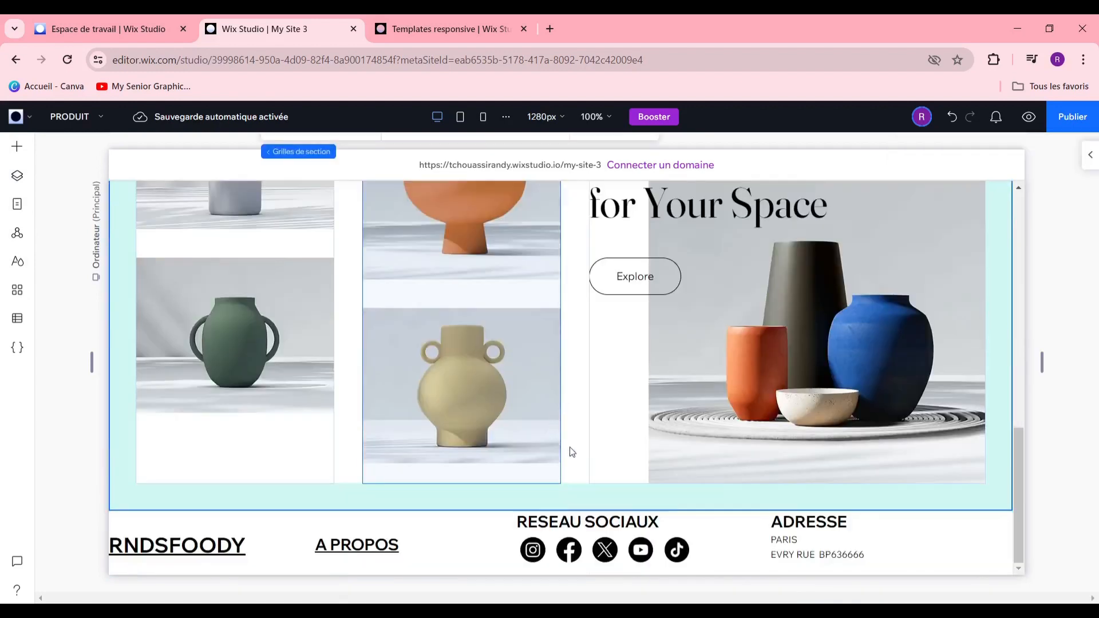
scroll(572, 437, "up", 8)
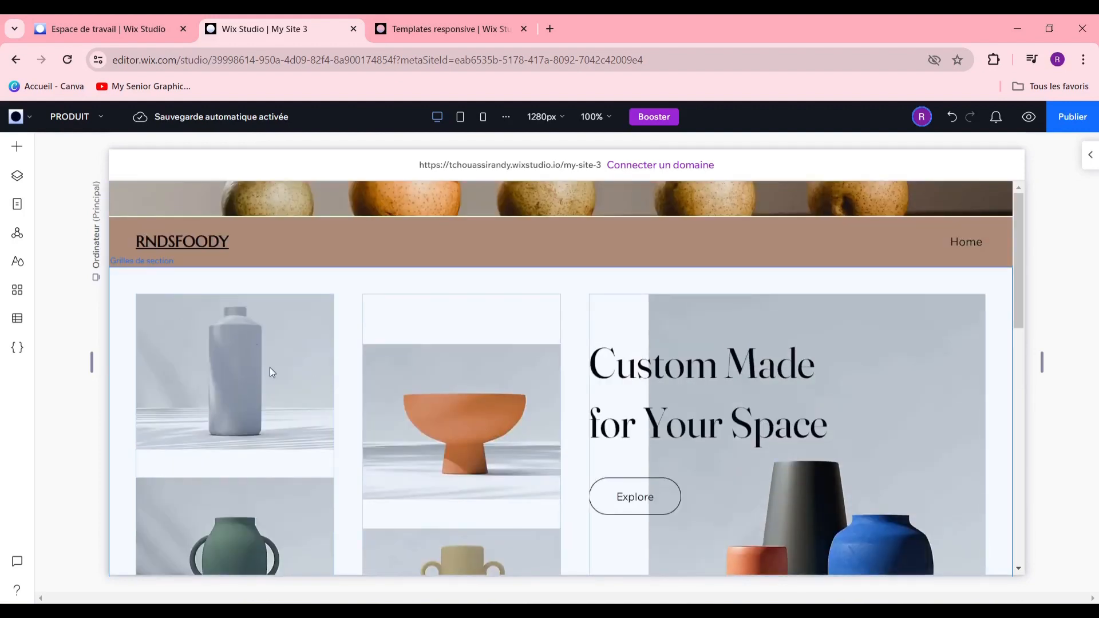
Replace the grey bottle image in the first column with the Unsplash avocado photo on a pink background
left_click(221, 389)
left_click(222, 389)
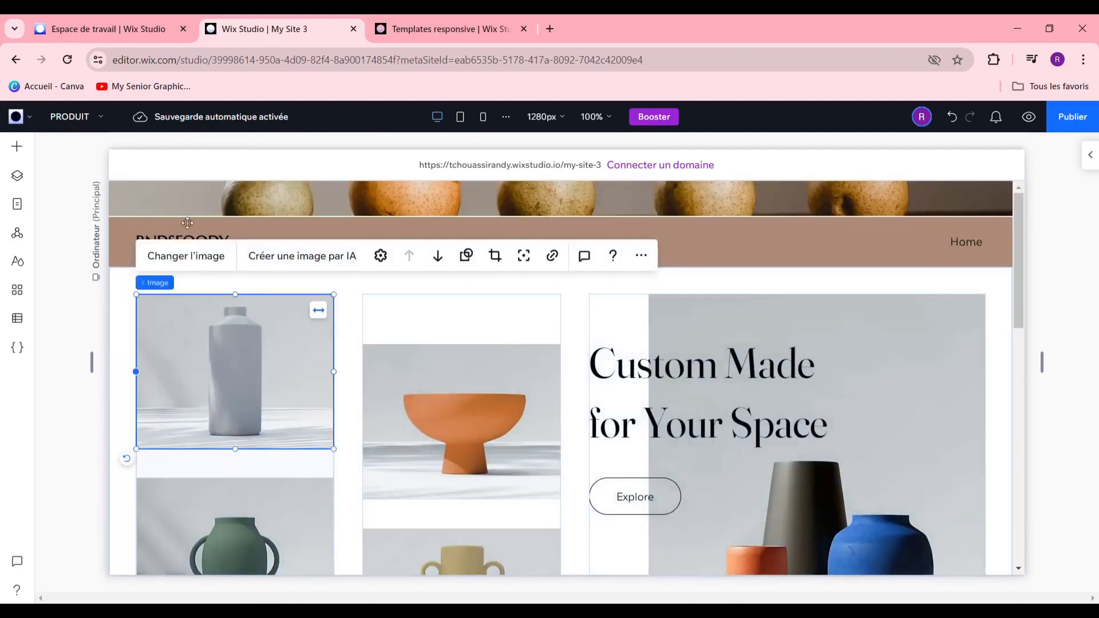
left_click(202, 262)
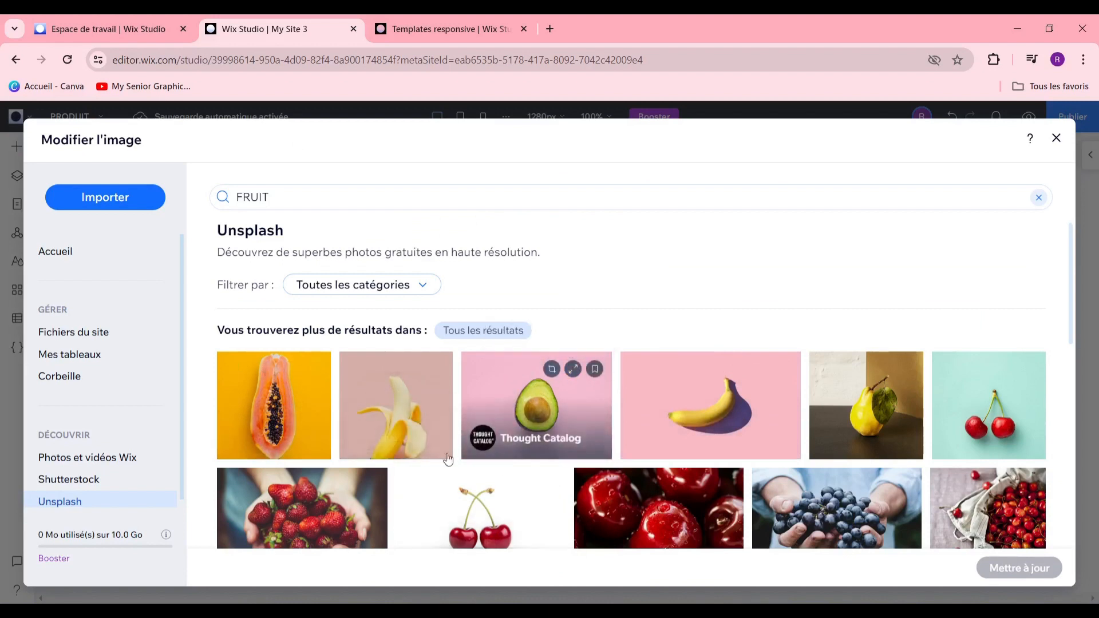
left_click(560, 416)
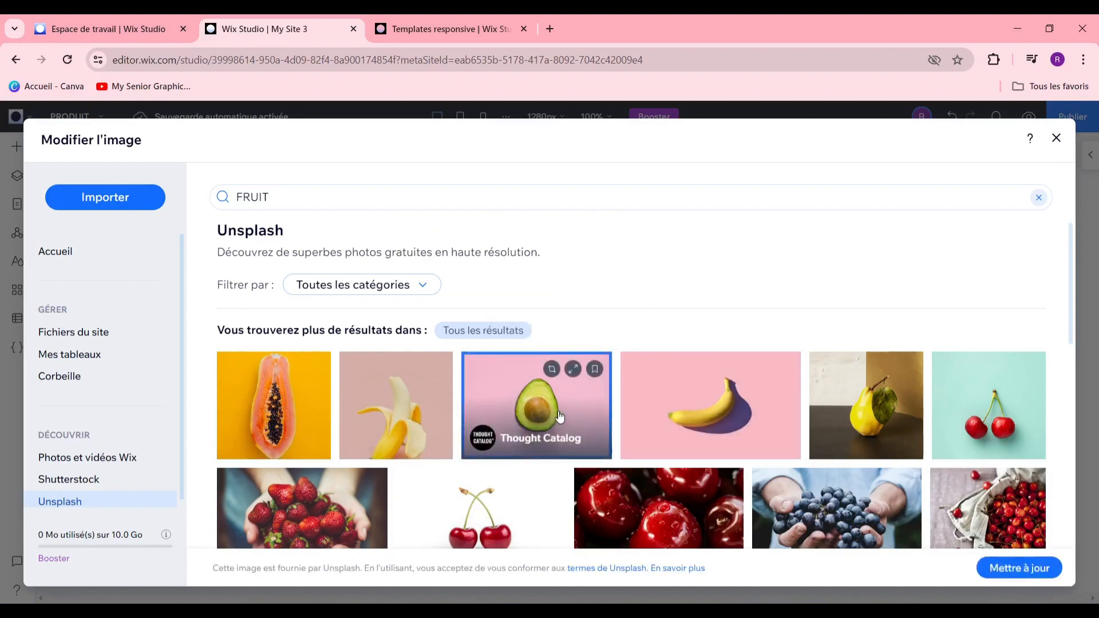
left_click(1019, 567)
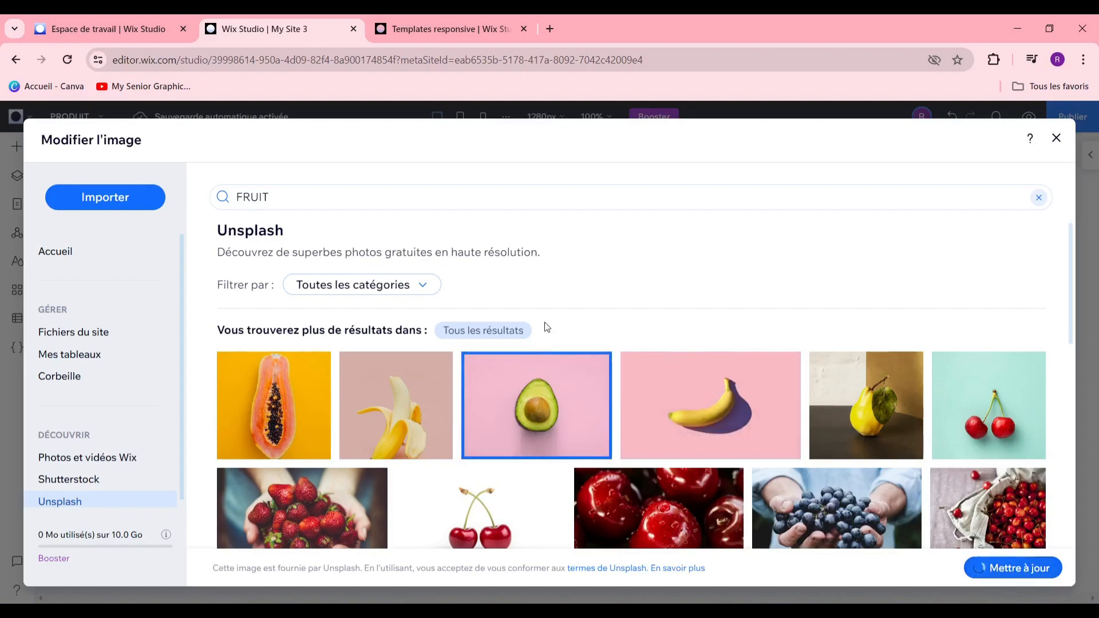
Replace the remaining vase images with Unsplash photos of strawberries in hands, a pineapple, green limes and large strawberries
scroll(401, 400, "down", 4)
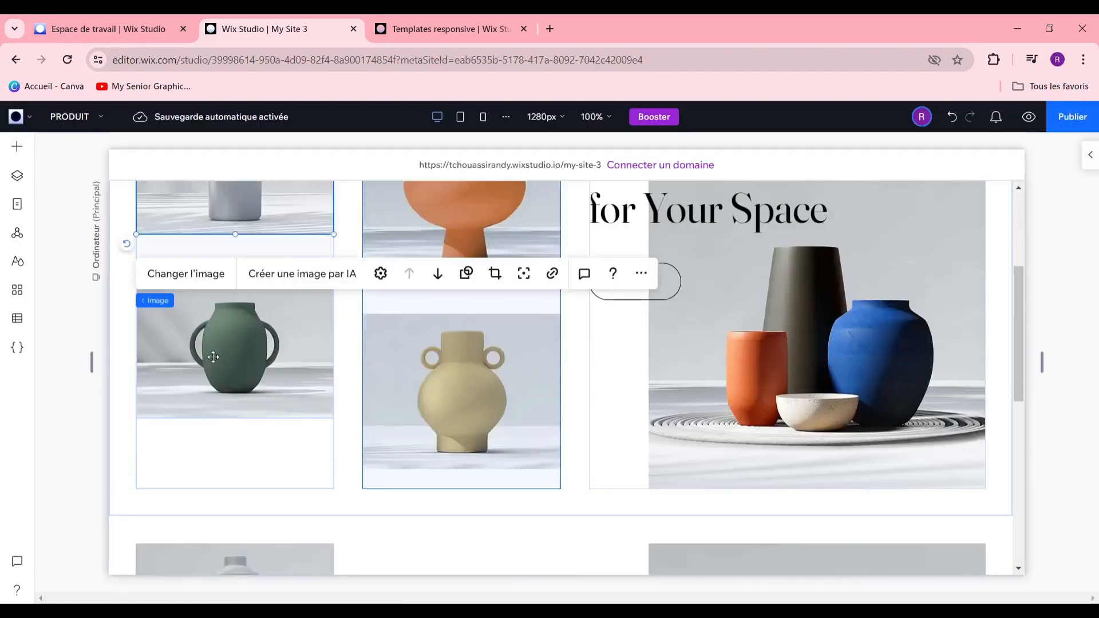
scroll(508, 439, "up", 1)
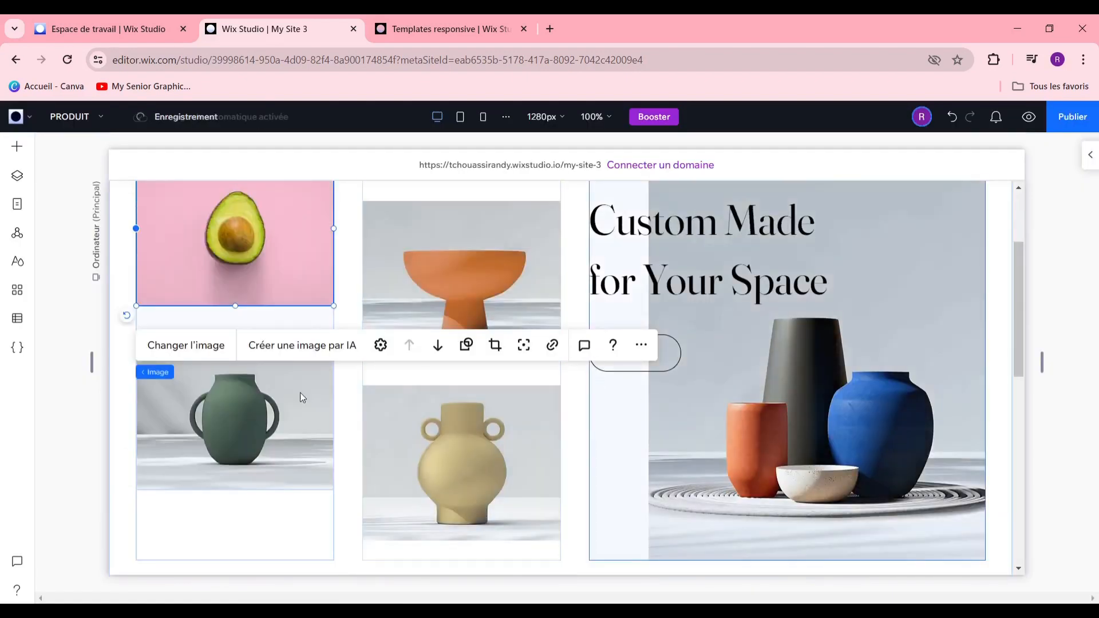
left_click(472, 272)
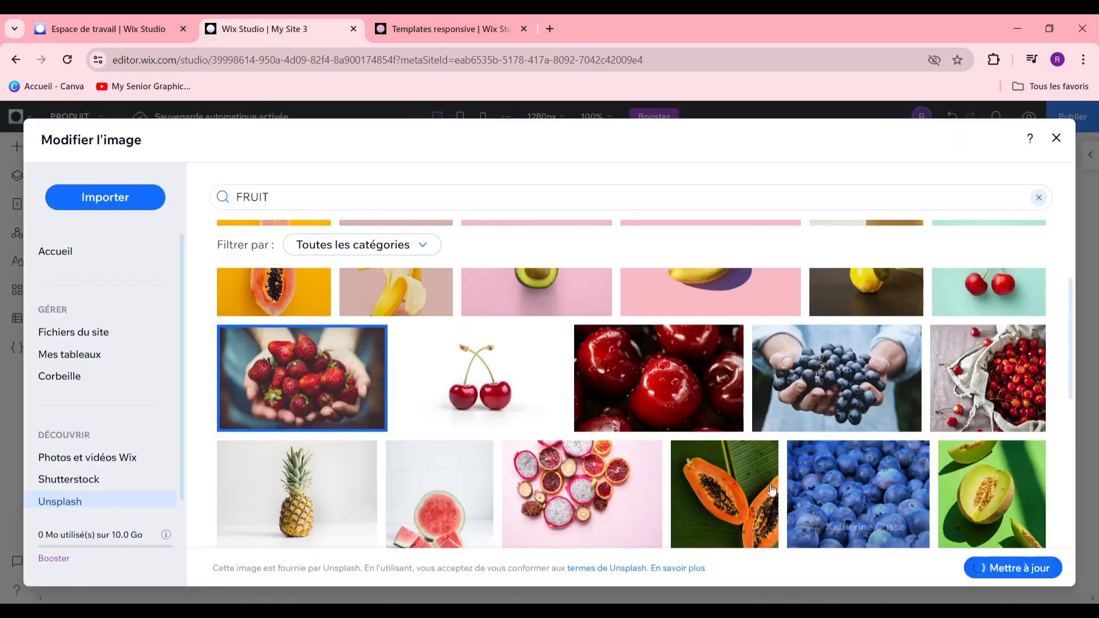
scroll(577, 417, "down", 3)
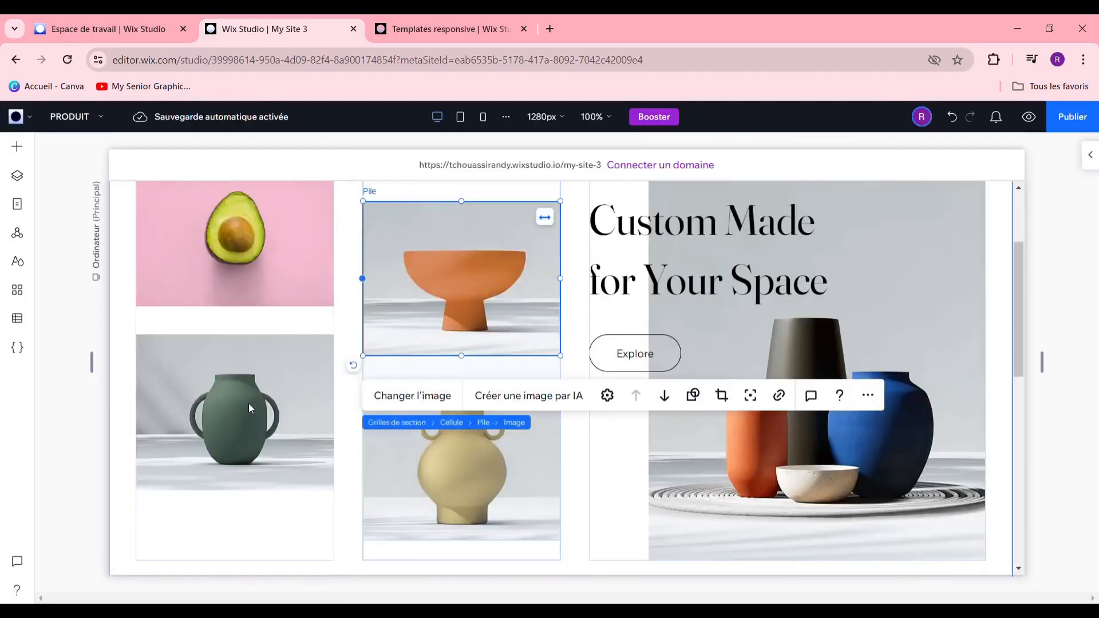
left_click(248, 403)
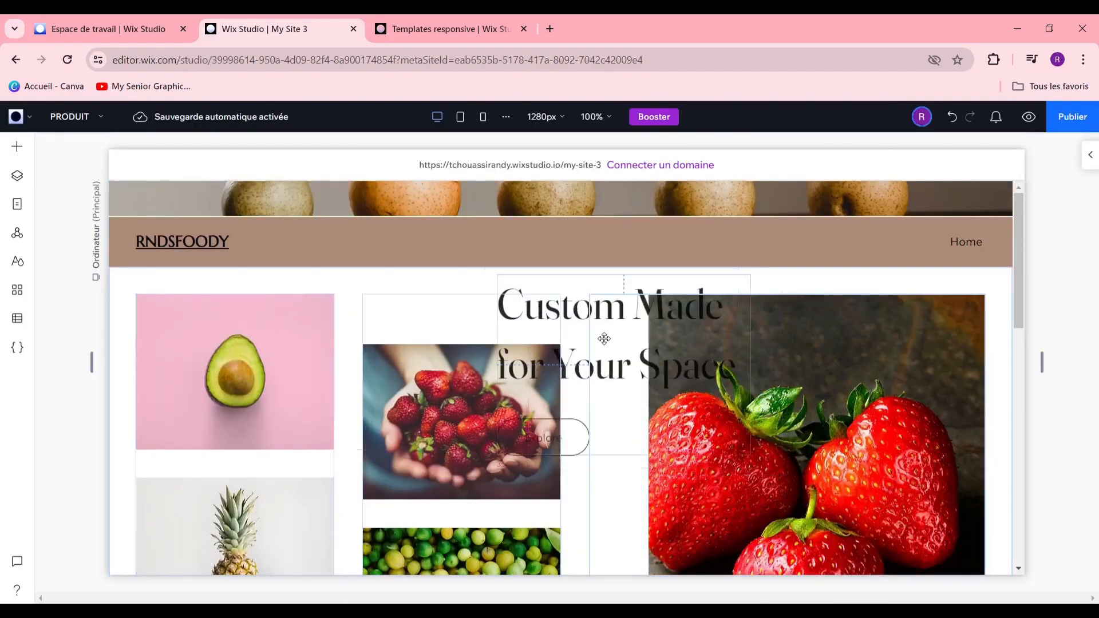
Move the heading and button stack over the top of the middle column and replace the heading text with "NOS PRODUIT"
left_click_drag(604, 338, 565, 296)
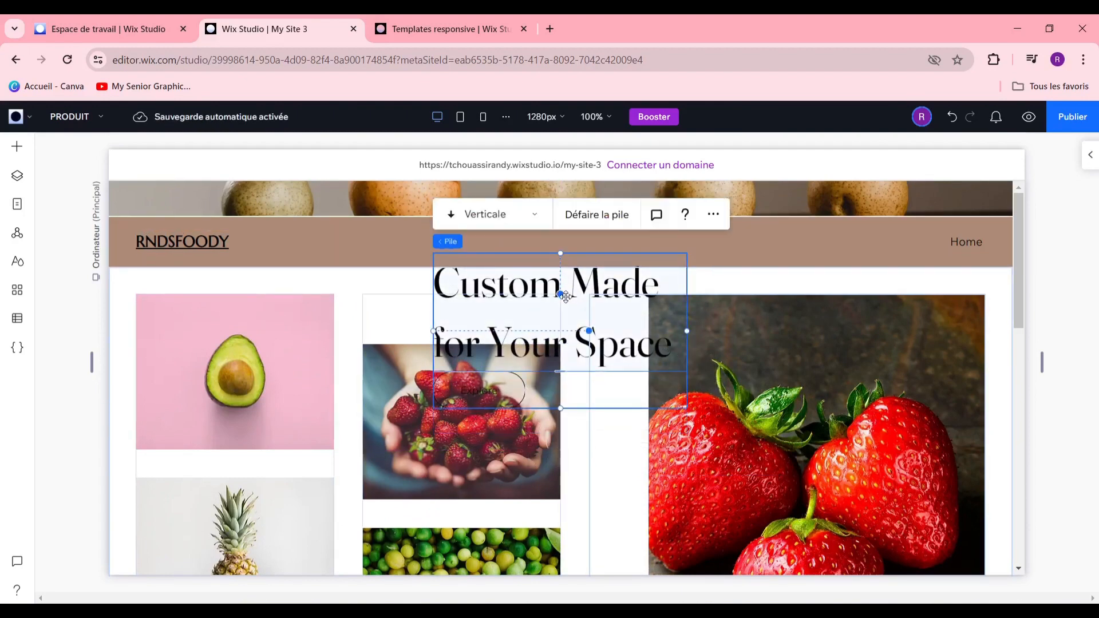
left_click(566, 296)
left_click(564, 300)
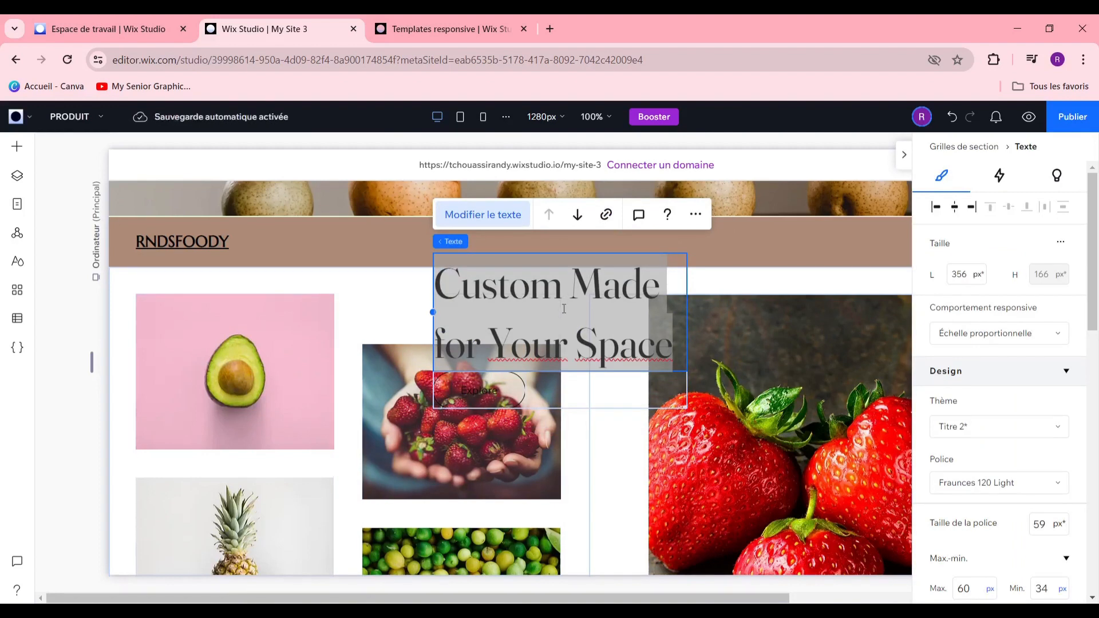
double_click(530, 295)
type("NO")
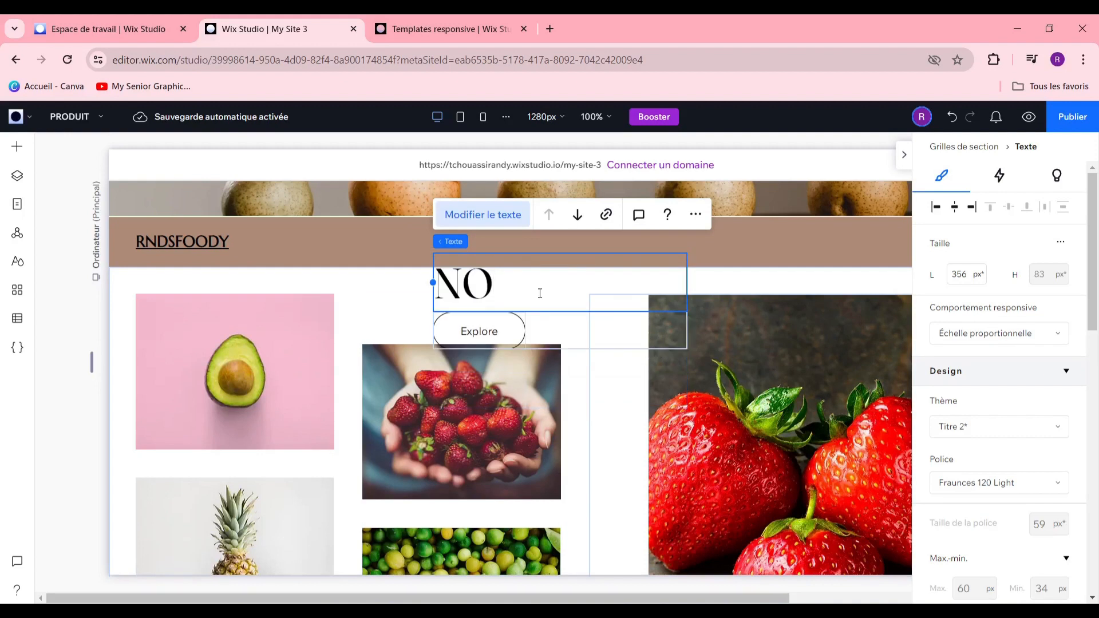
type("S PRODUIT")
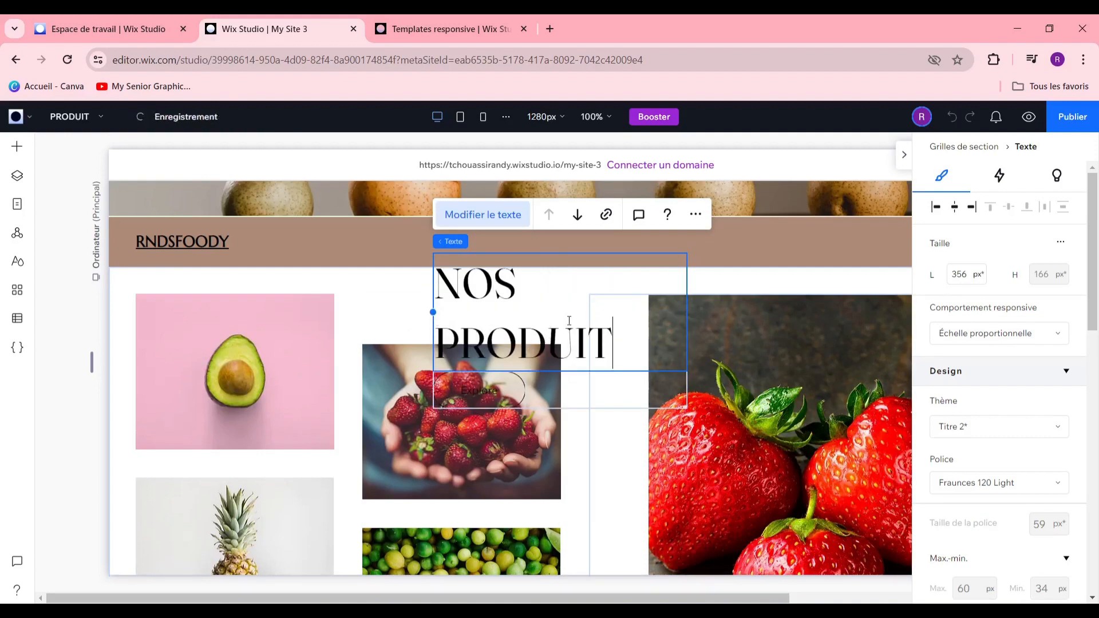
Set the font size of the NOS PRODUIT heading to 50 px
scroll(1053, 376, "down", 8)
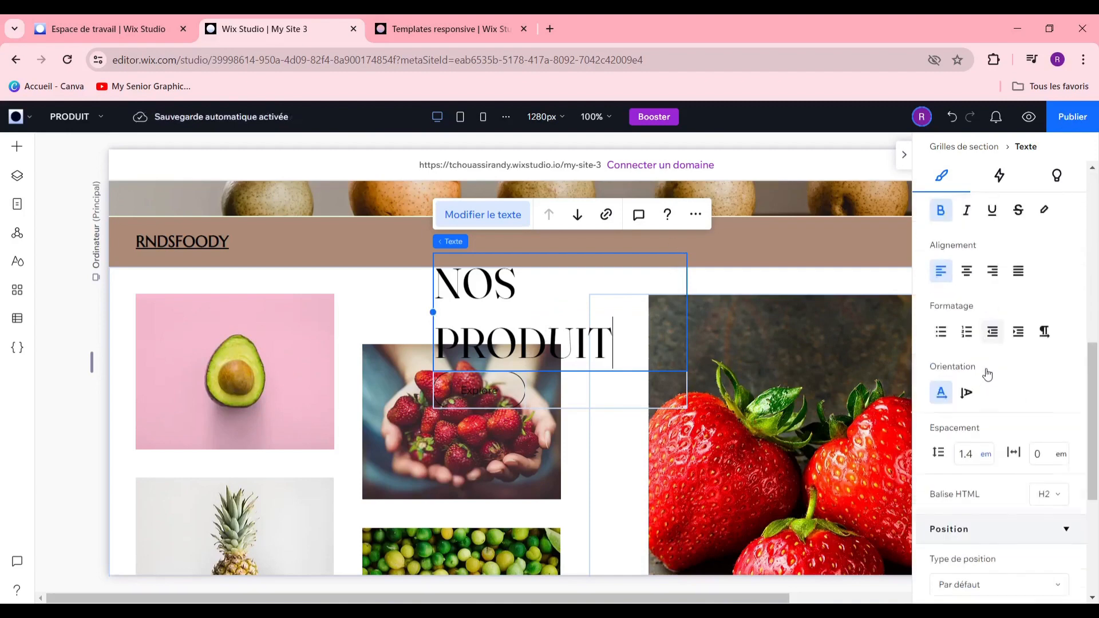
scroll(987, 374, "up", 7)
left_click(1040, 433)
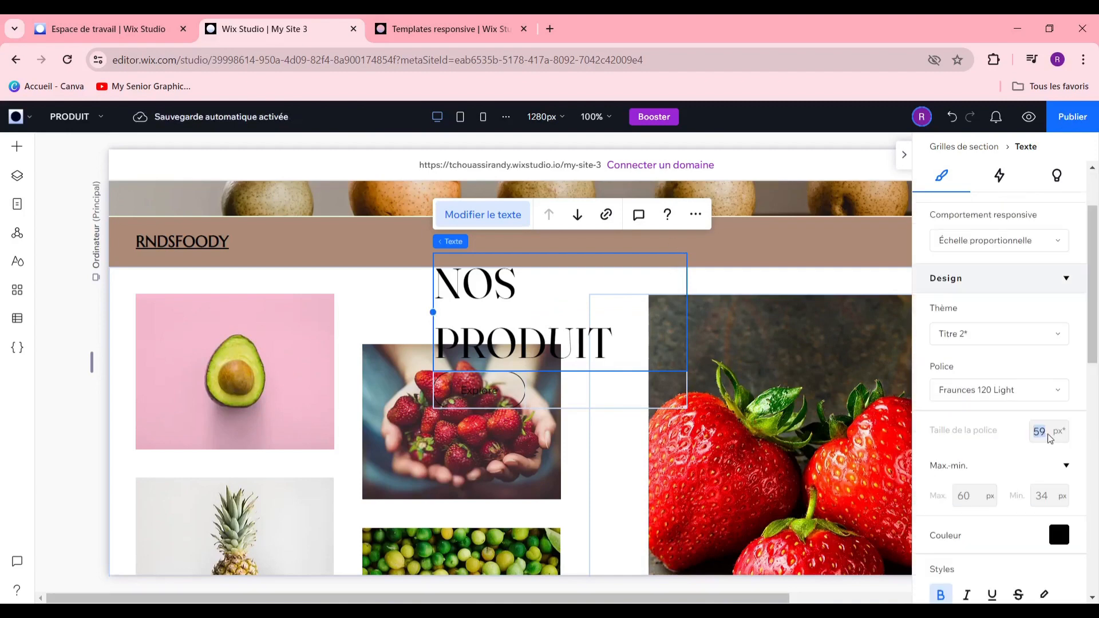
type("50")
key("Return")
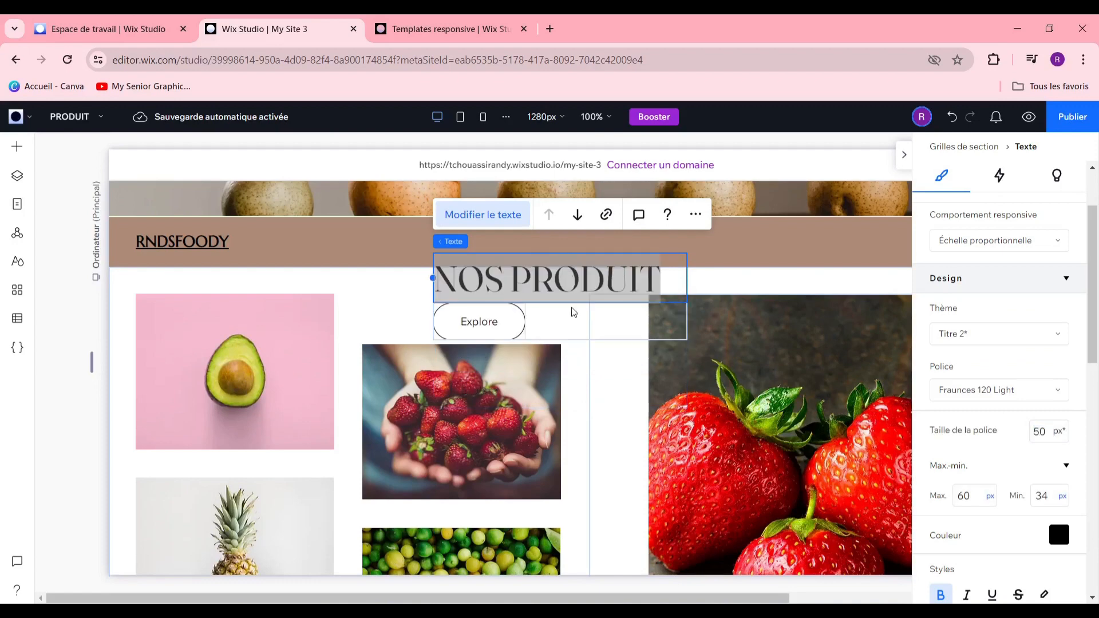
left_click(578, 280)
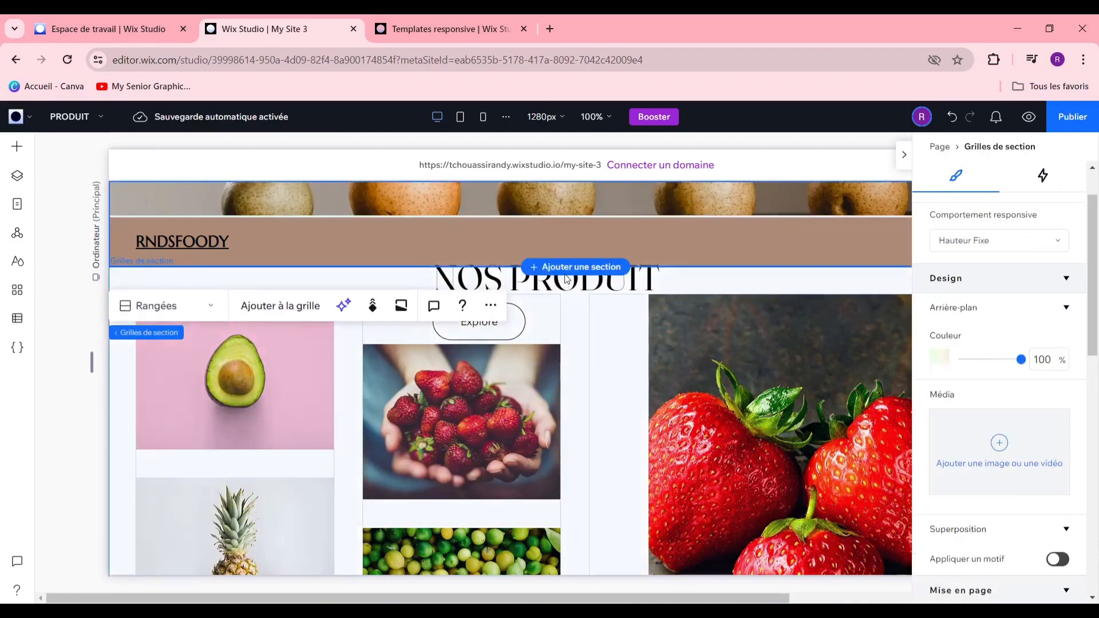
key("Delete")
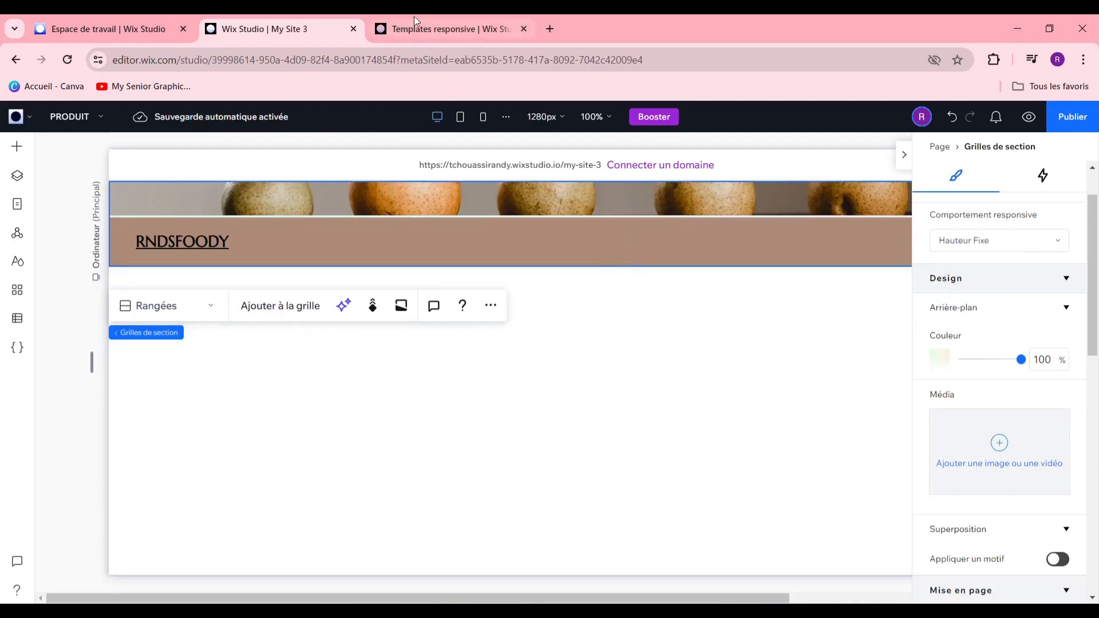
scroll(776, 471, "down", 1)
key("ctrl+z")
Delete the Explore button from the product section
left_click(580, 369)
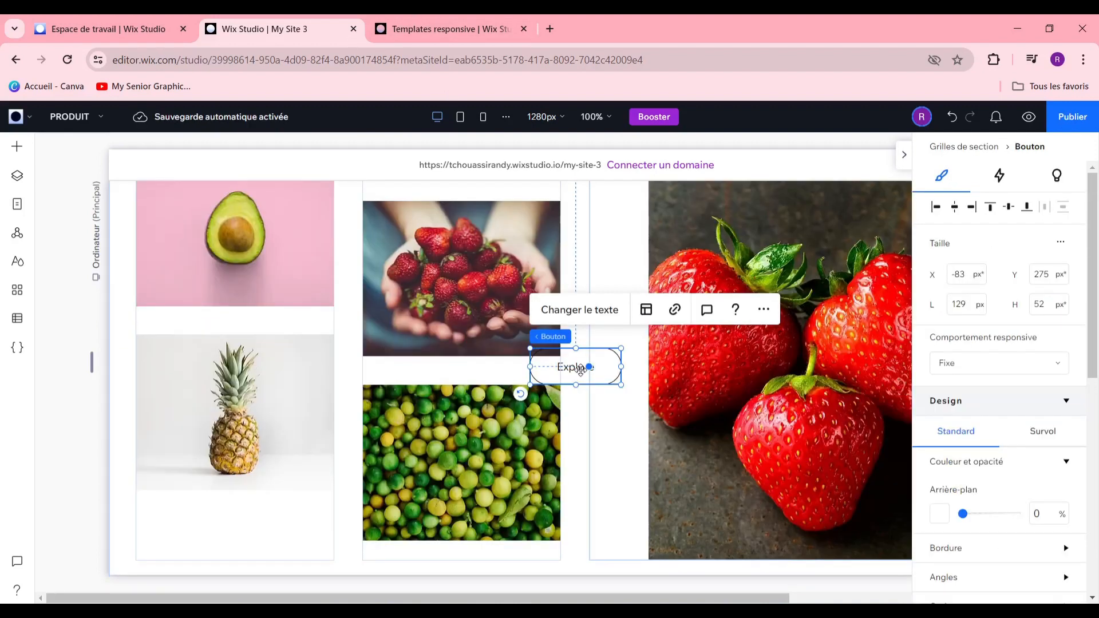
key("Delete")
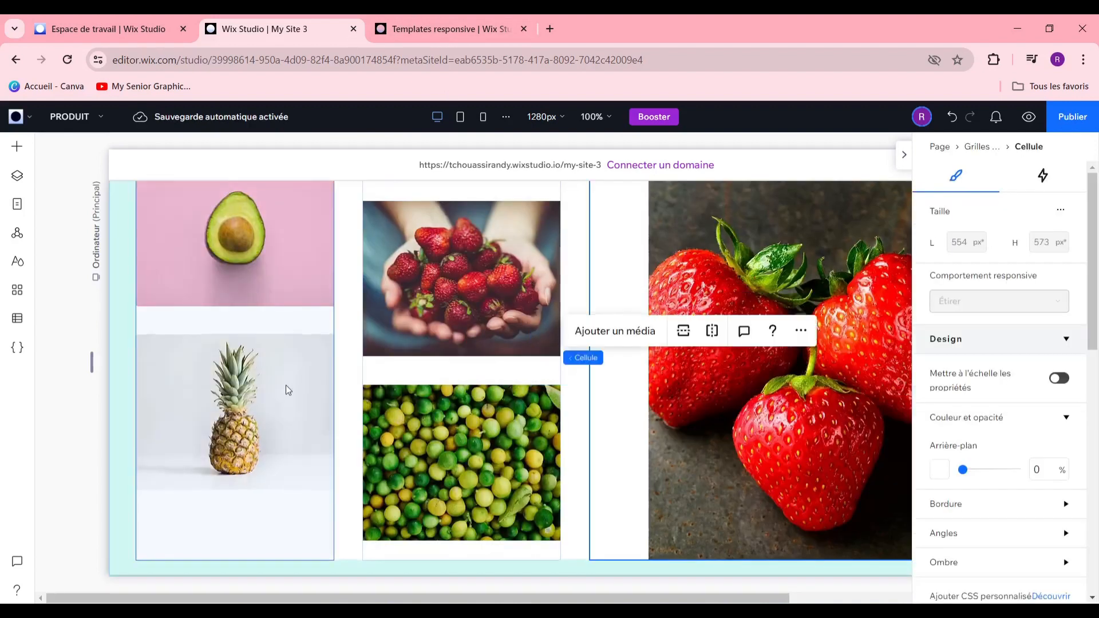
scroll(538, 366, "up", 3)
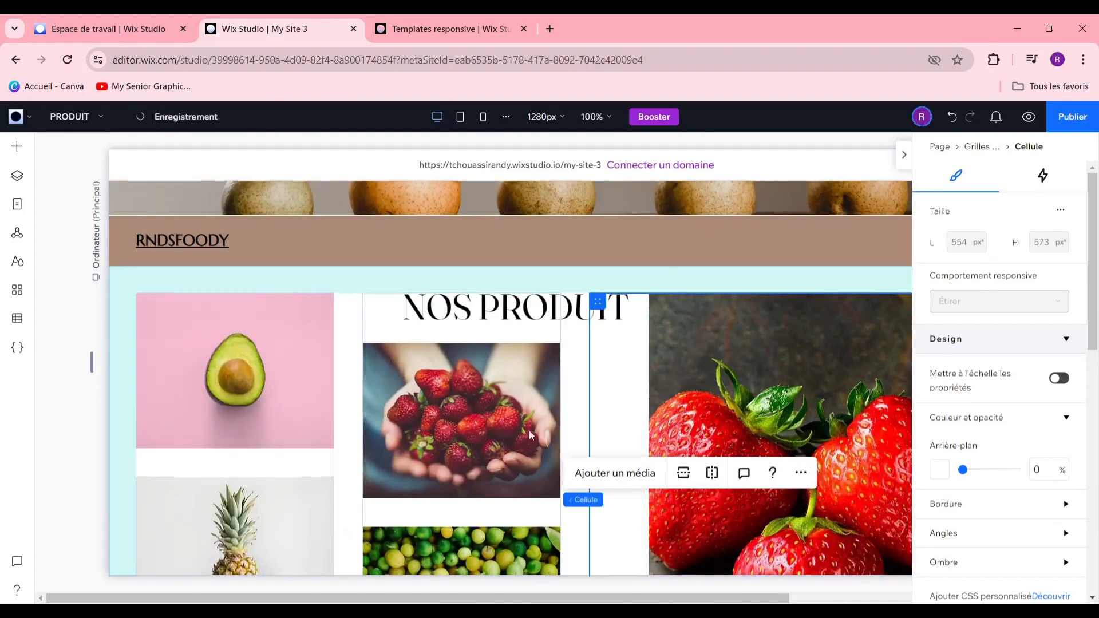
scroll(529, 435, "down", 3)
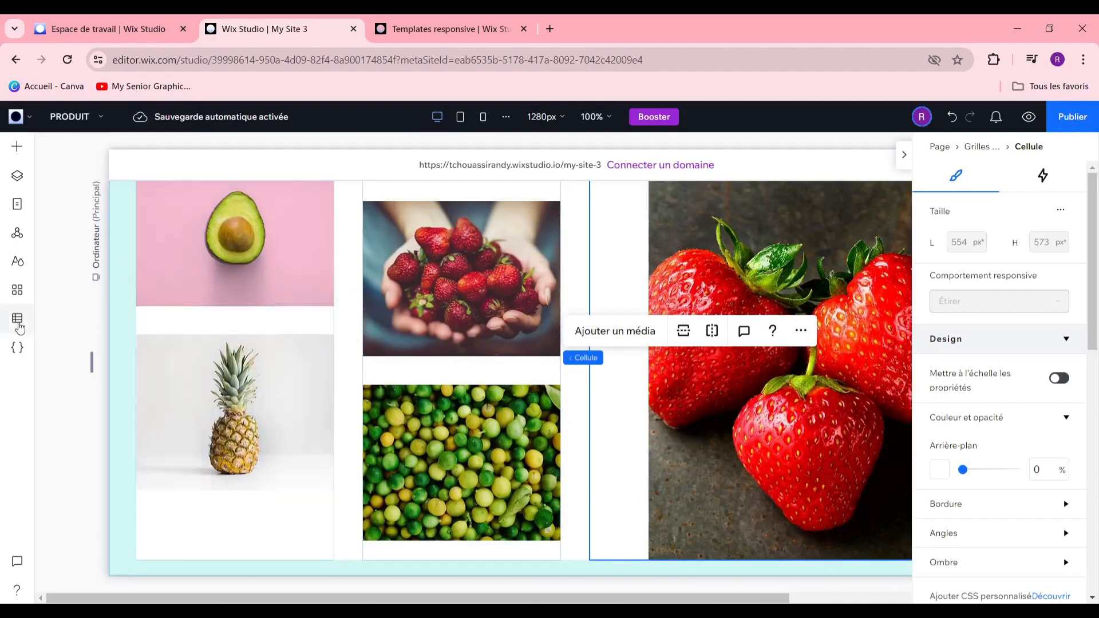
Add a Heading 6 text element over the lower part of the image of strawberries held in hands
scroll(179, 350, "up", 2)
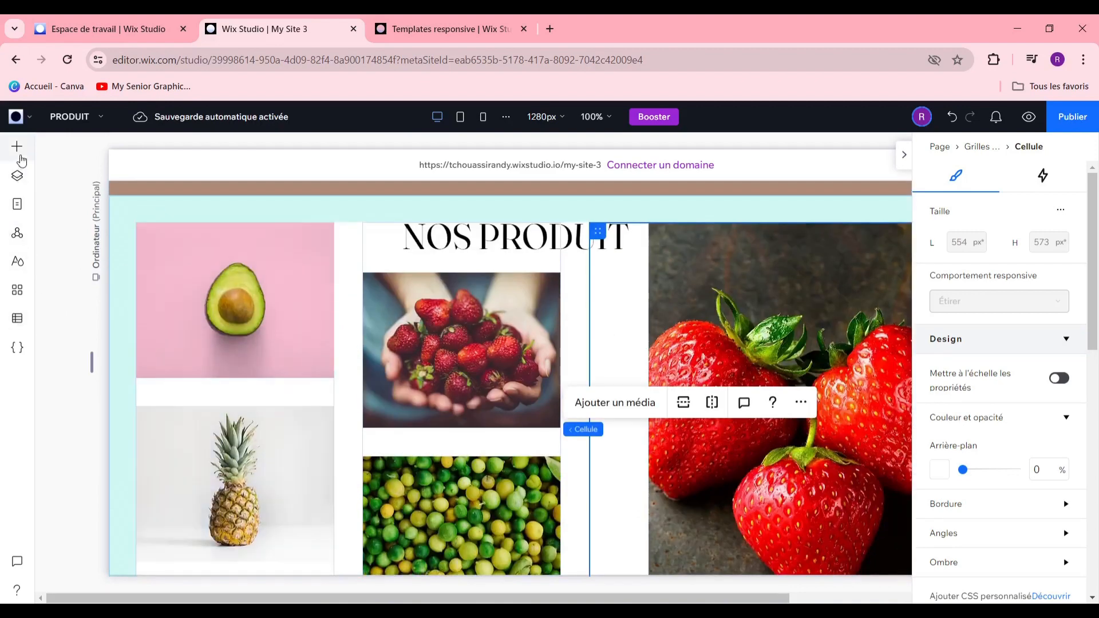
left_click(17, 145)
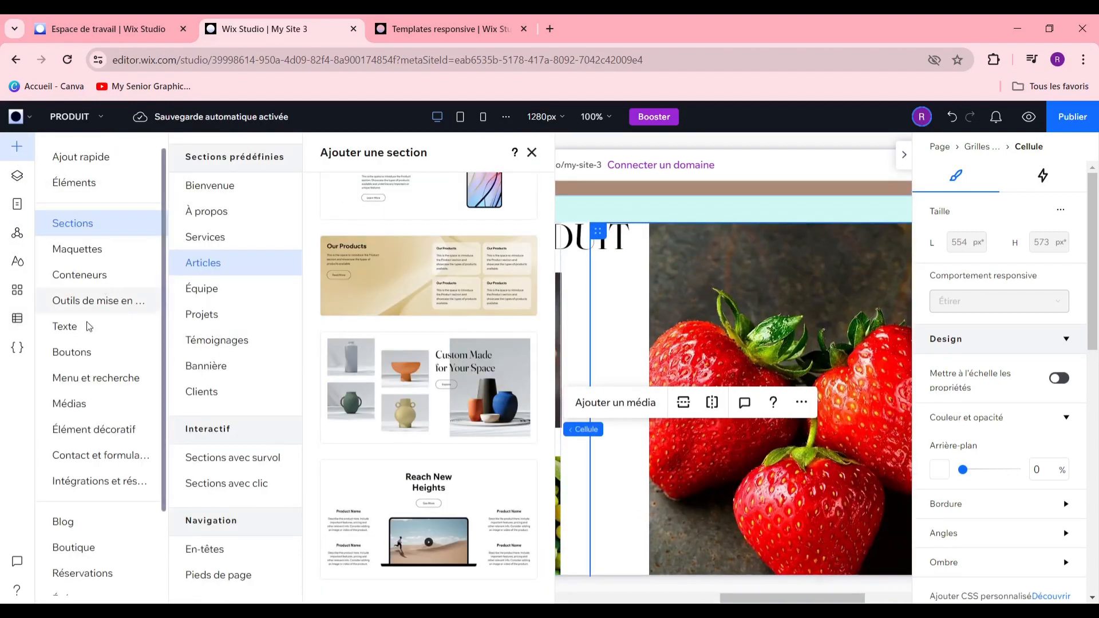
left_click(57, 335)
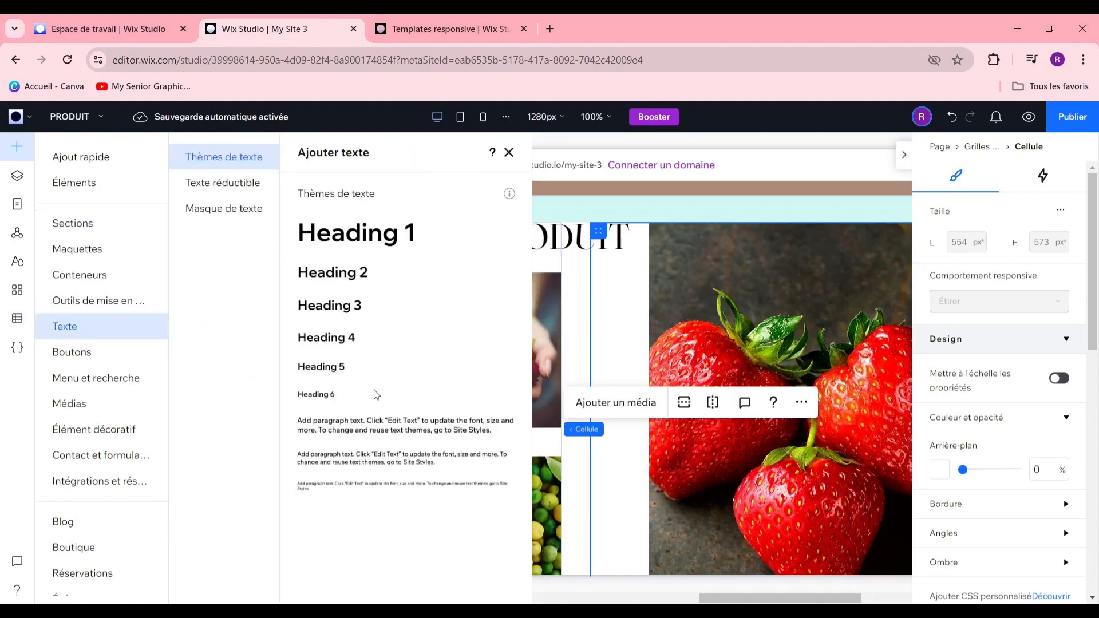
left_click_drag(326, 394, 393, 398)
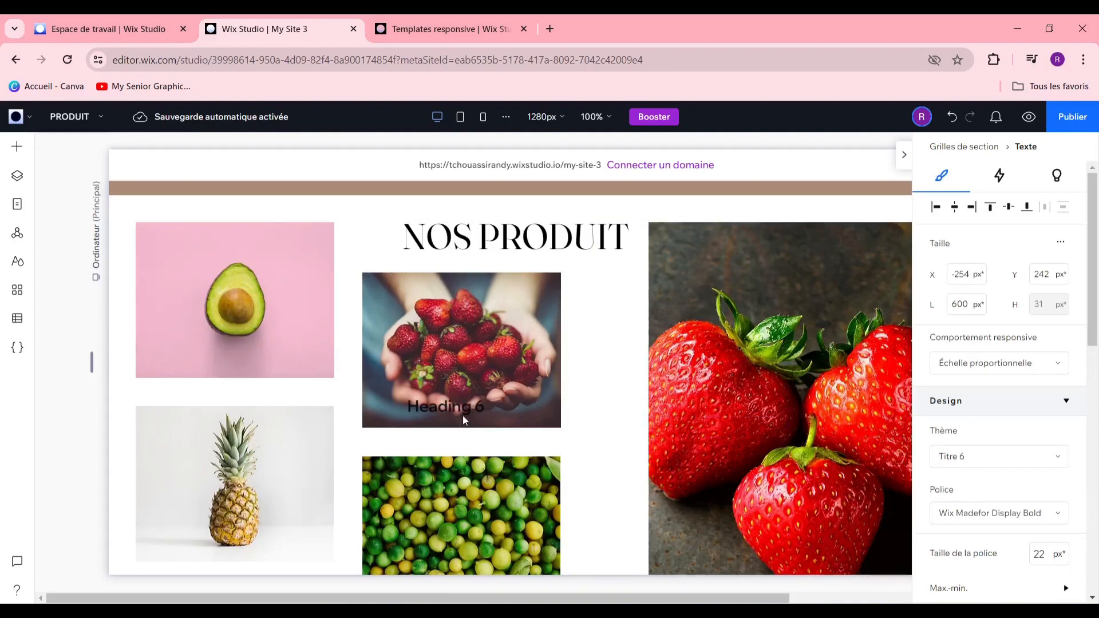
Move a Heading 6 label beneath the pineapple image and place a duplicate of it beneath the image of green vegetables
left_click(736, 225)
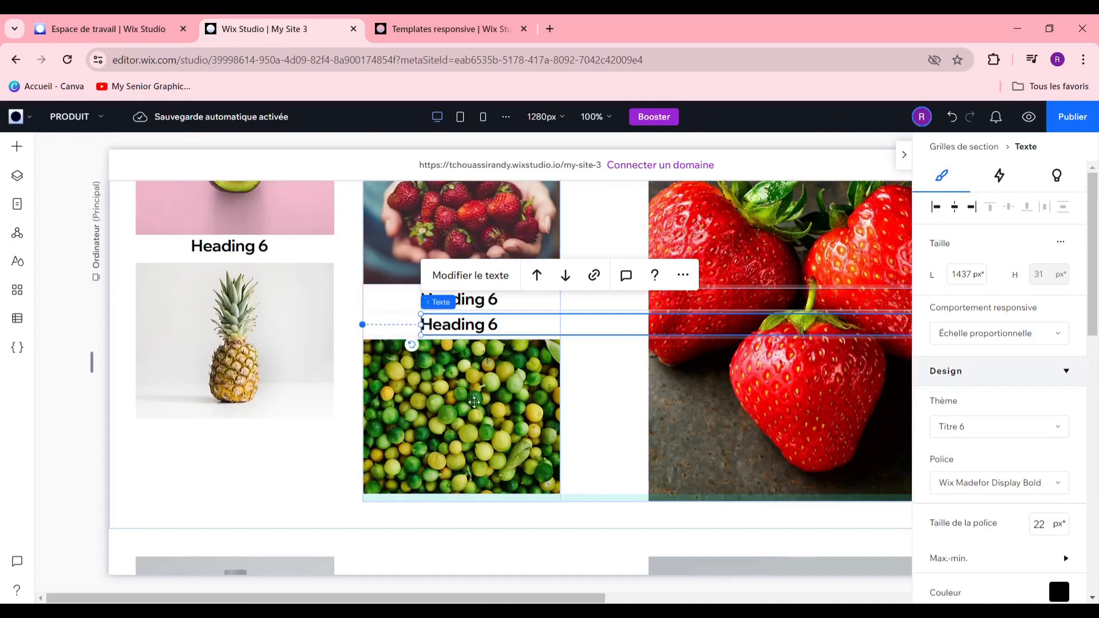
left_click_drag(469, 325, 228, 474)
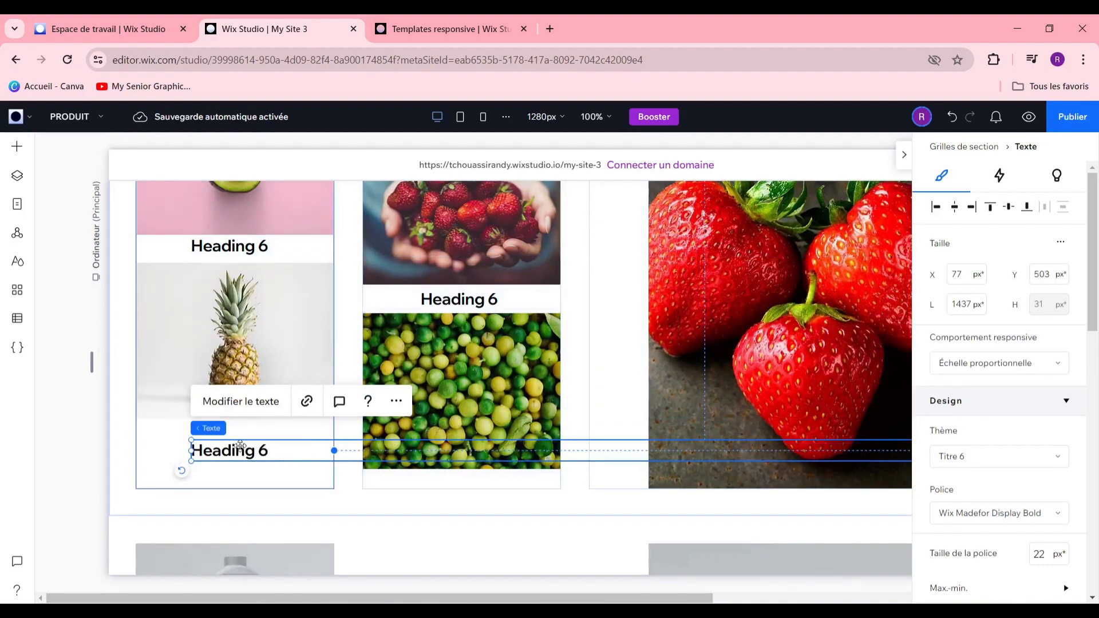
left_click(395, 400)
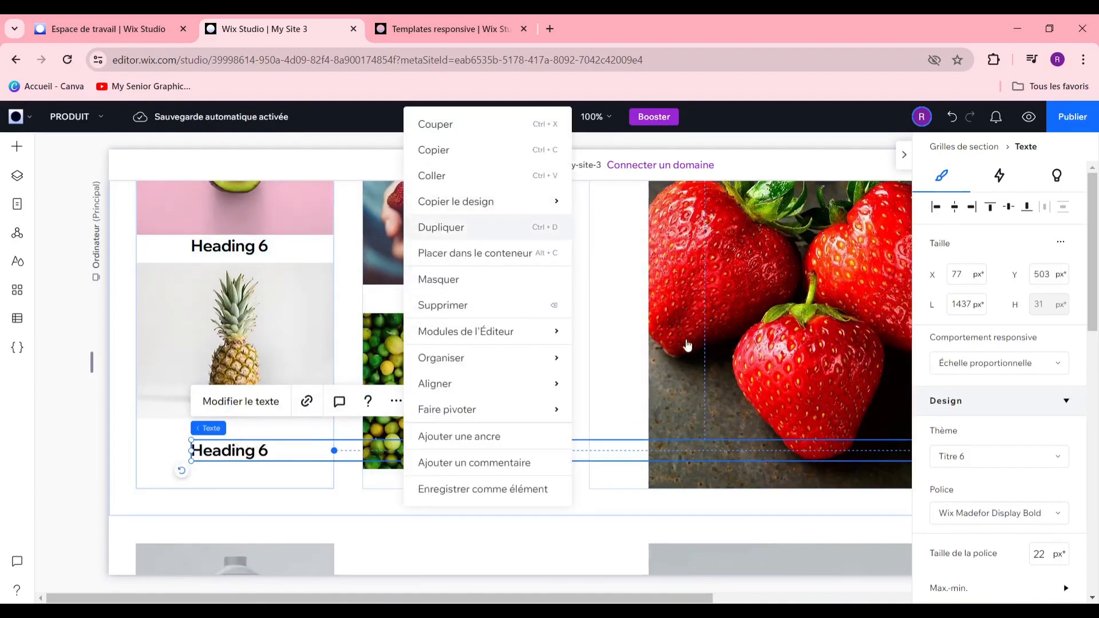
key("ctrl+d")
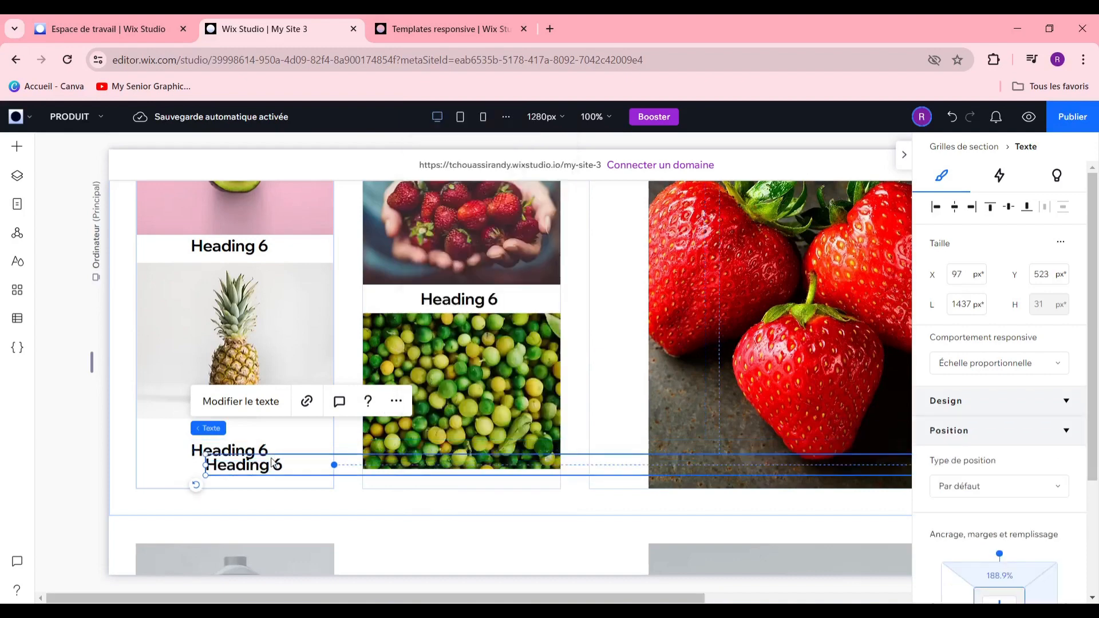
left_click(263, 465)
left_click_drag(264, 465, 477, 482)
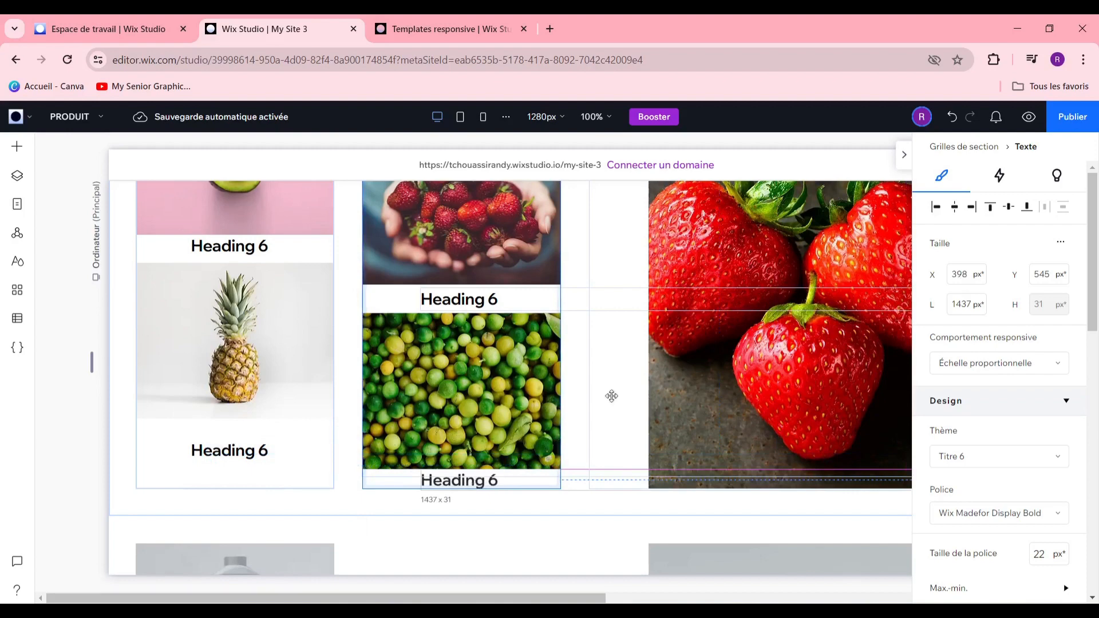
Replace the Heading 6 text beneath the avocado image with "AVOCAT"
scroll(748, 444, "down", 1)
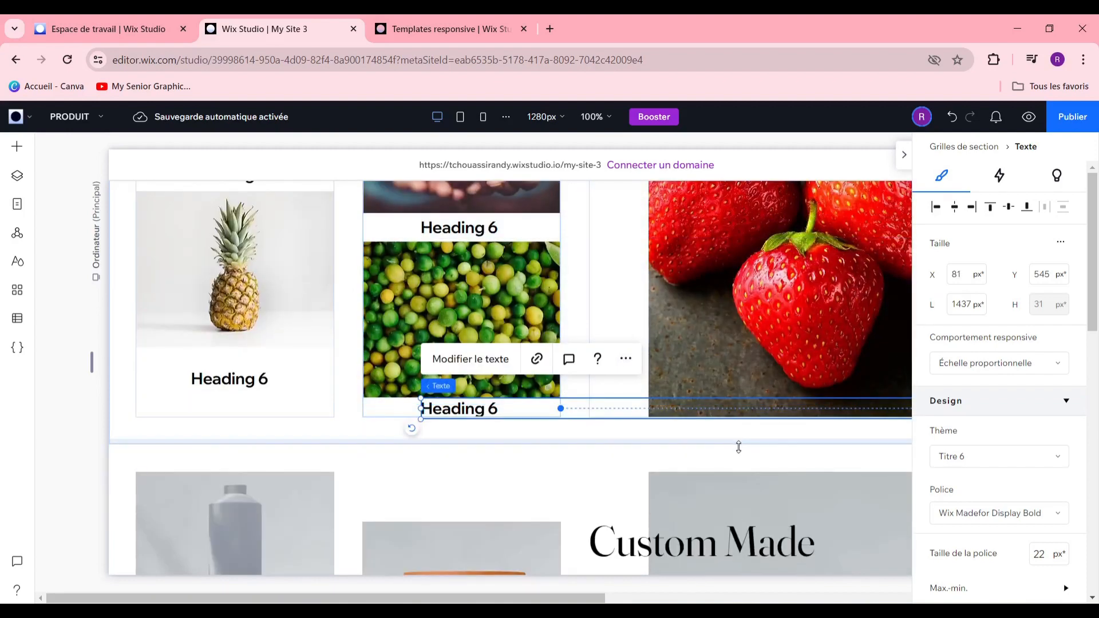
scroll(757, 423, "up", 1)
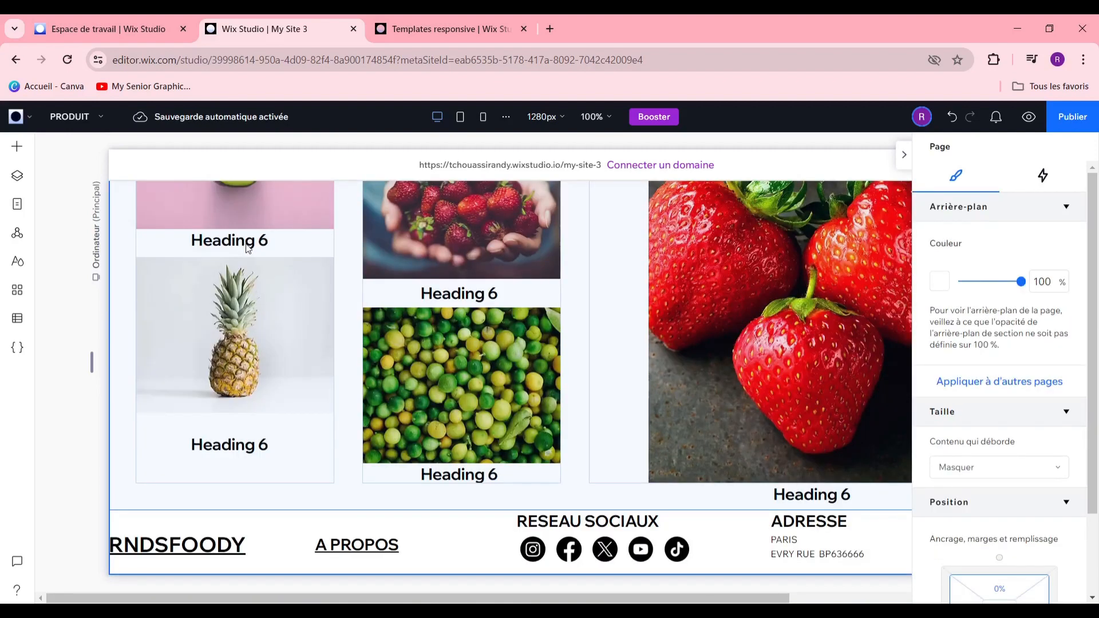
left_click(267, 257)
left_click(205, 235)
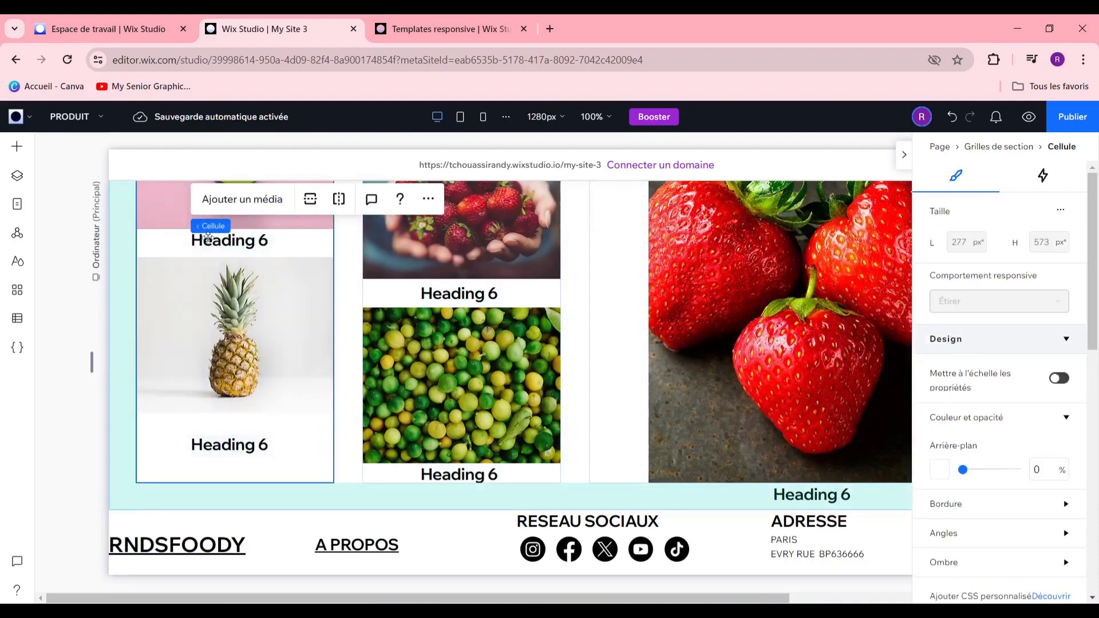
double_click(221, 241)
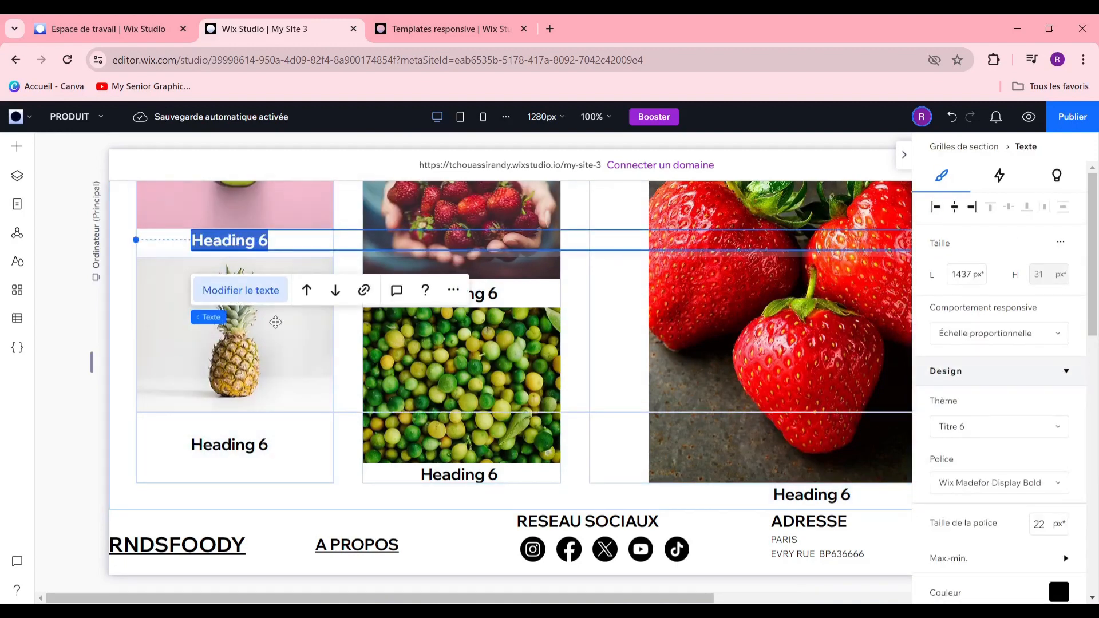
key("BackSpace")
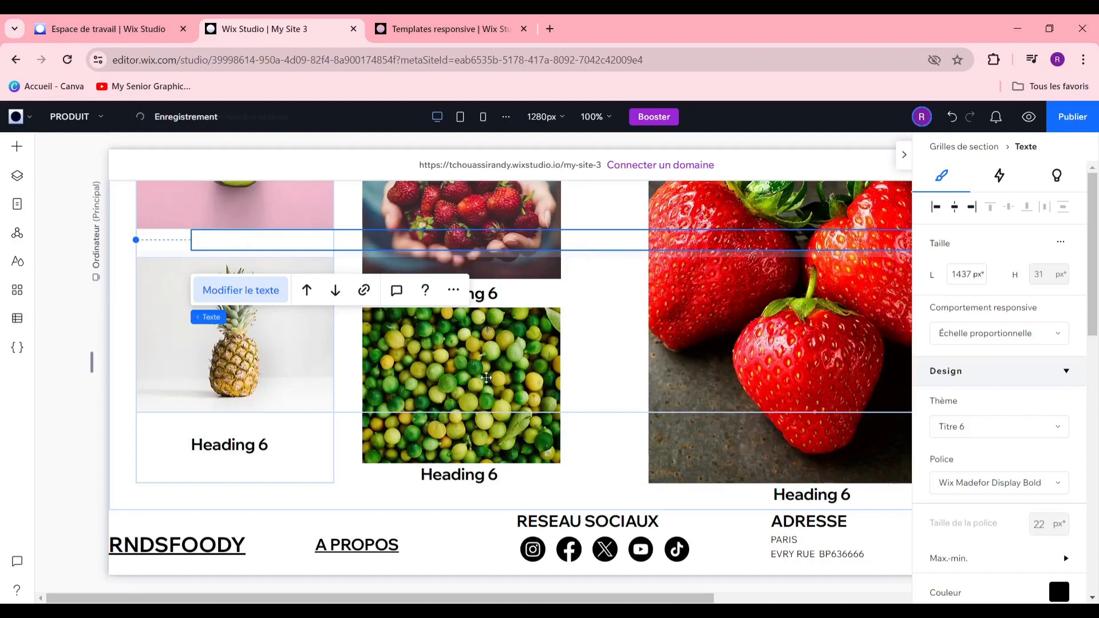
scroll(246, 313, "up", 3)
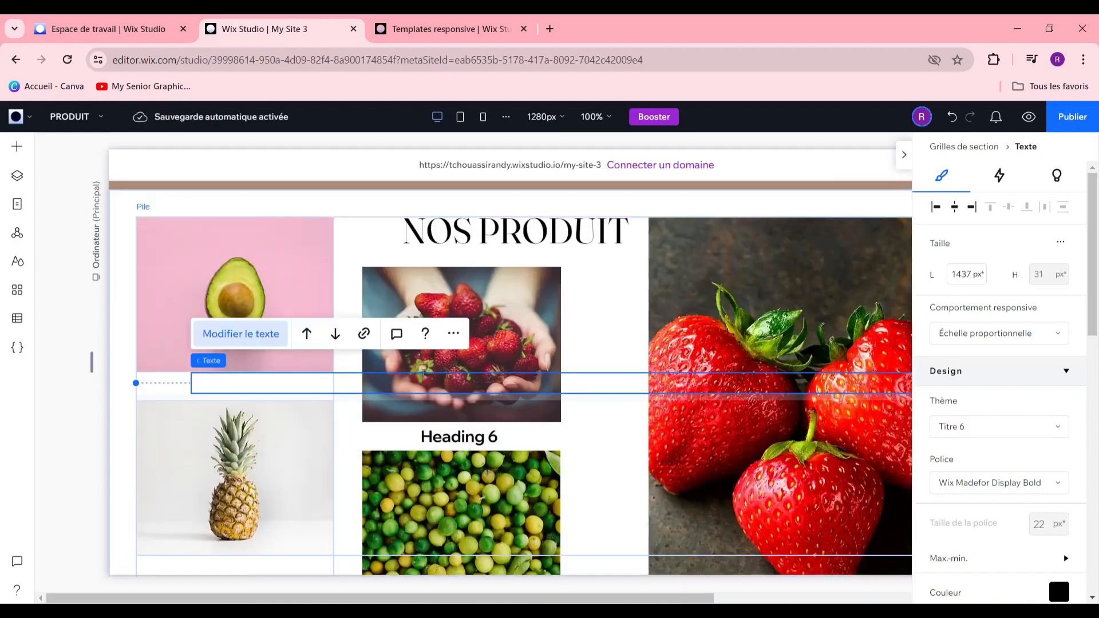
type("AVOCAT")
Change the label beneath the strawberries held in hands to "FRAISE DIVROGNE" and the pineapple label to "ANANAS"
left_click(456, 439)
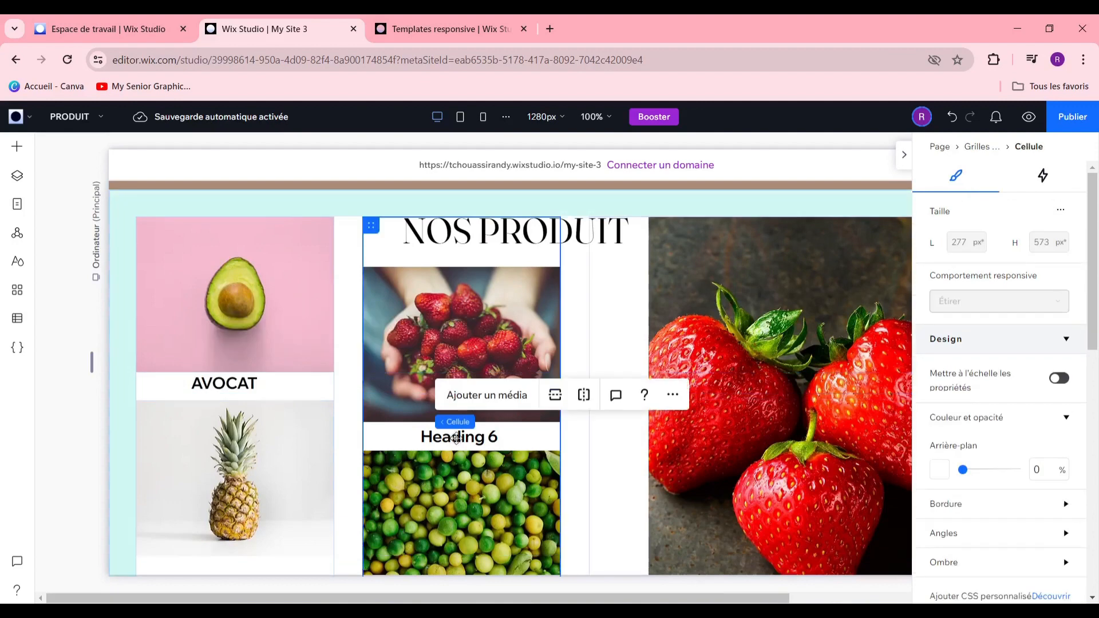
left_click(457, 438)
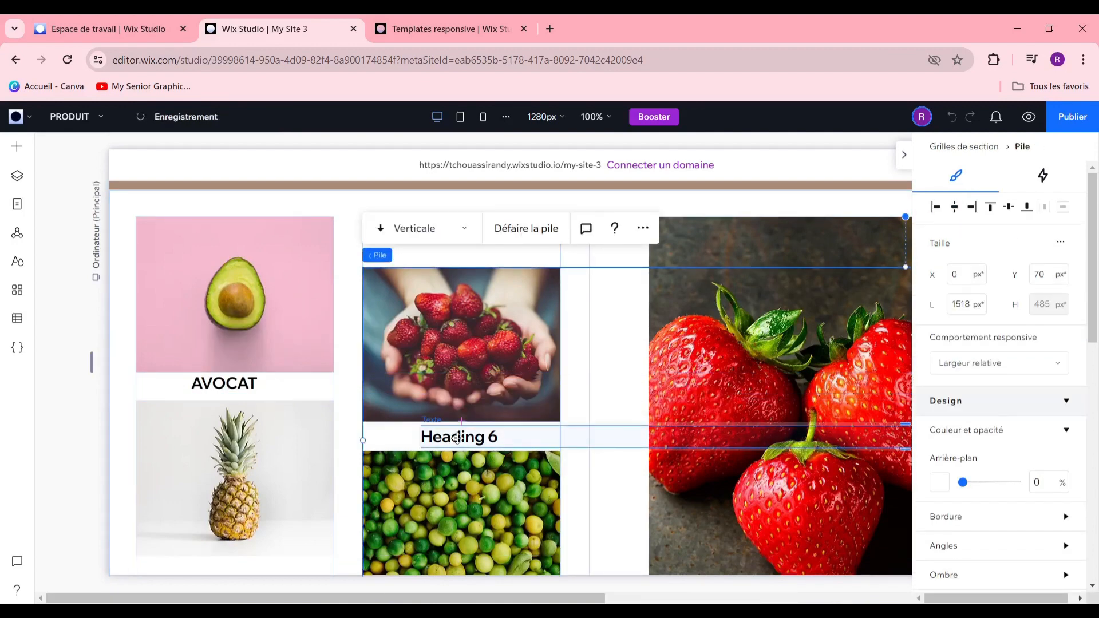
left_click(457, 438)
double_click(459, 438)
left_click(458, 438)
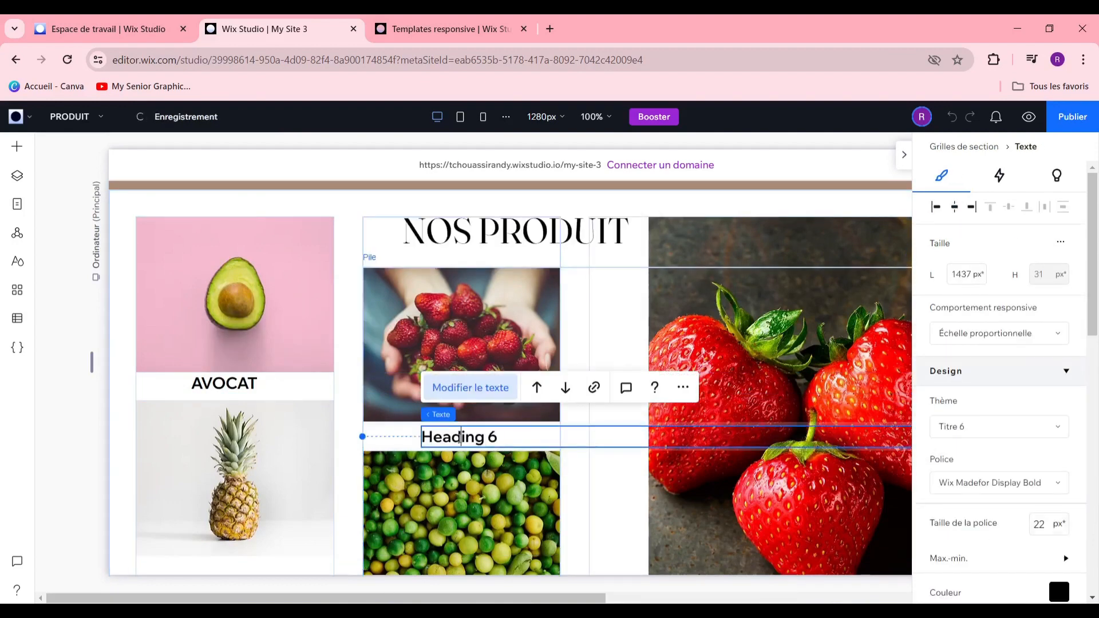
key("ctrl+a")
type("FR")
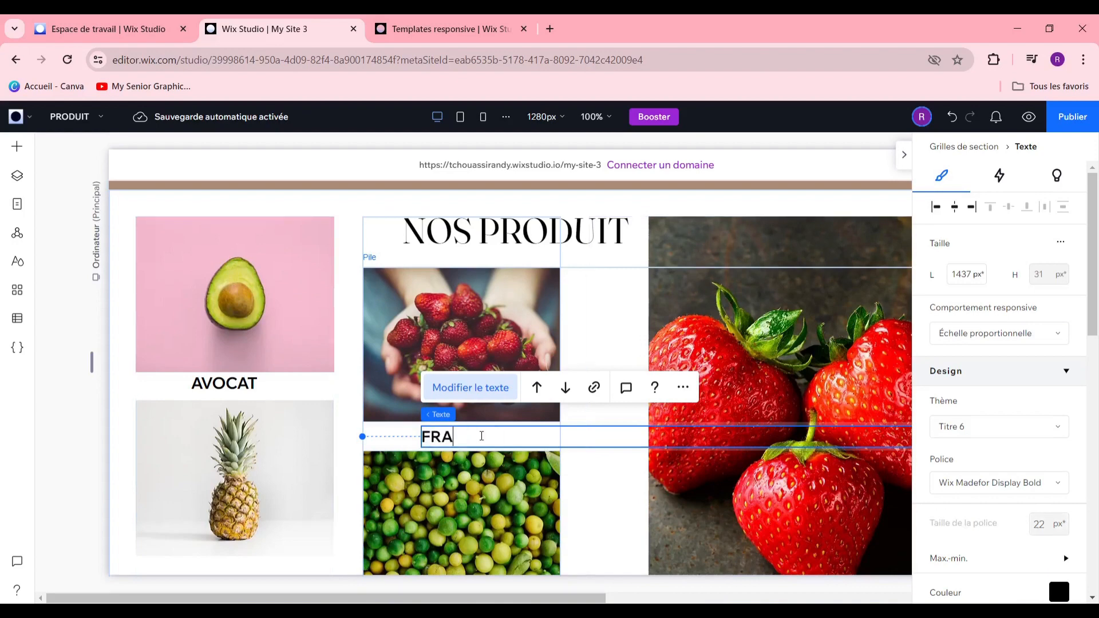
type("AISE DI")
type("V")
type("AN")
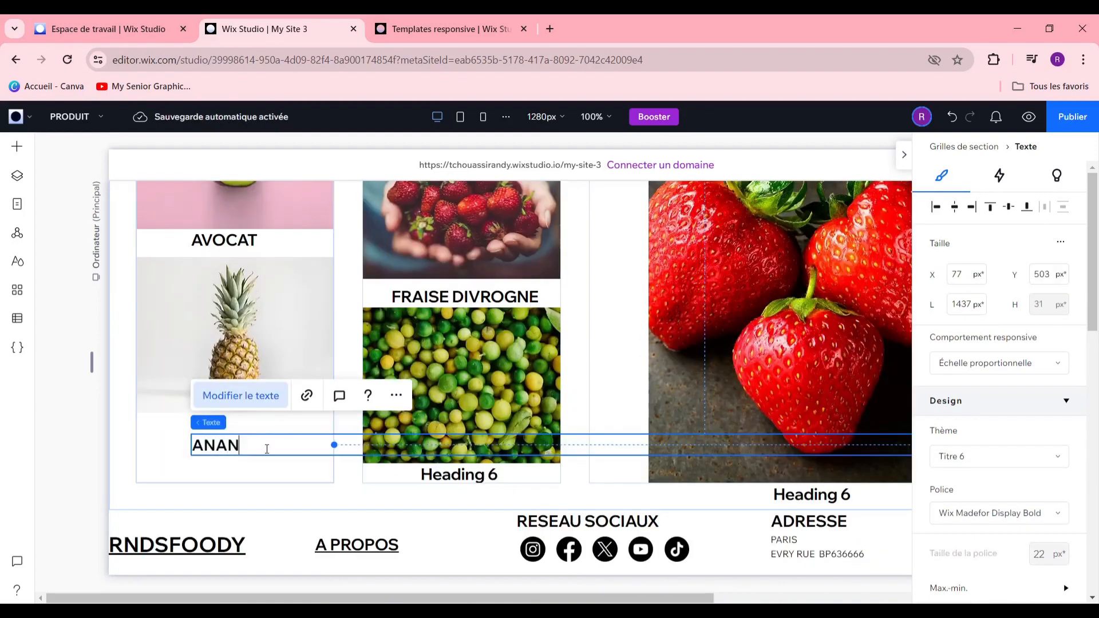
type("ANAS")
Change the label beneath the green vegetables to "POIX VERT" and the one beneath the large strawberries to "FRAISE"
double_click(473, 475)
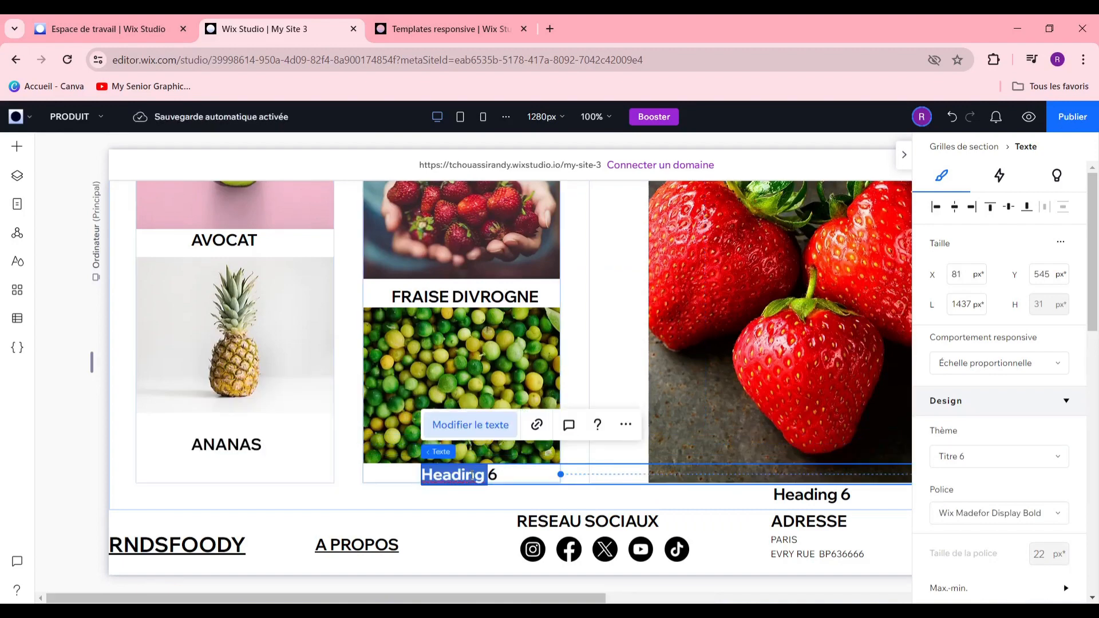
type("P")
key("BackSpace")
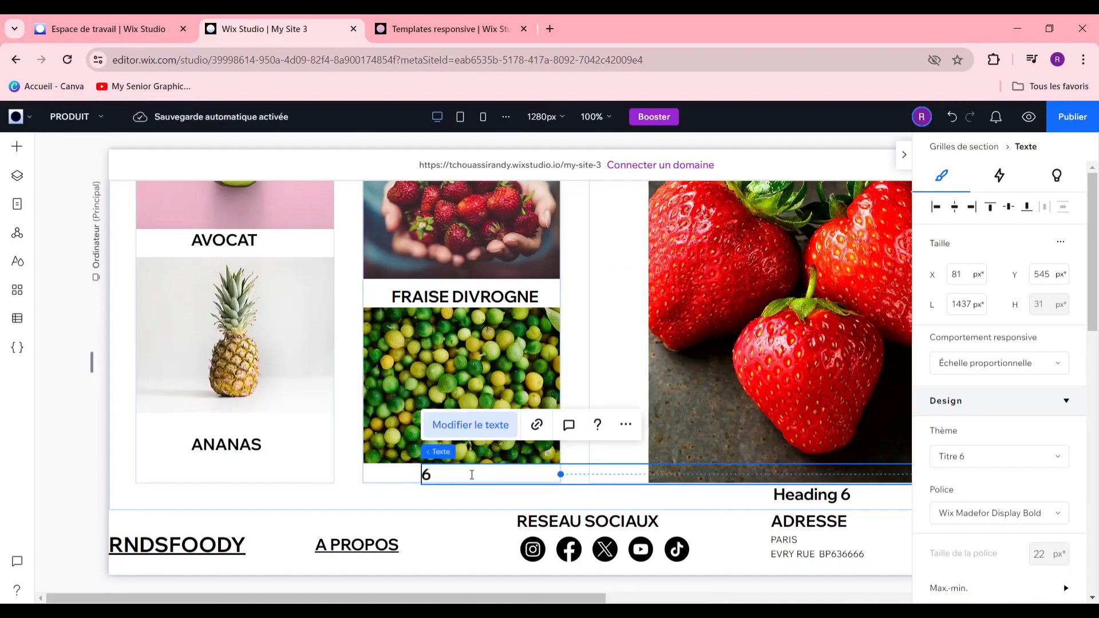
type("PO")
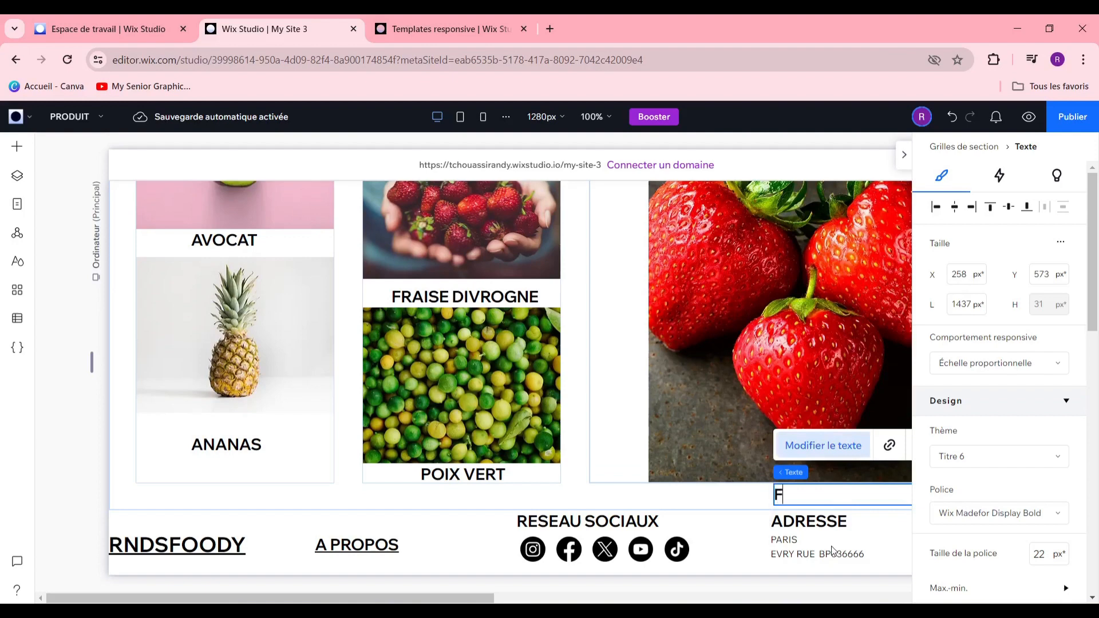
type("RAE")
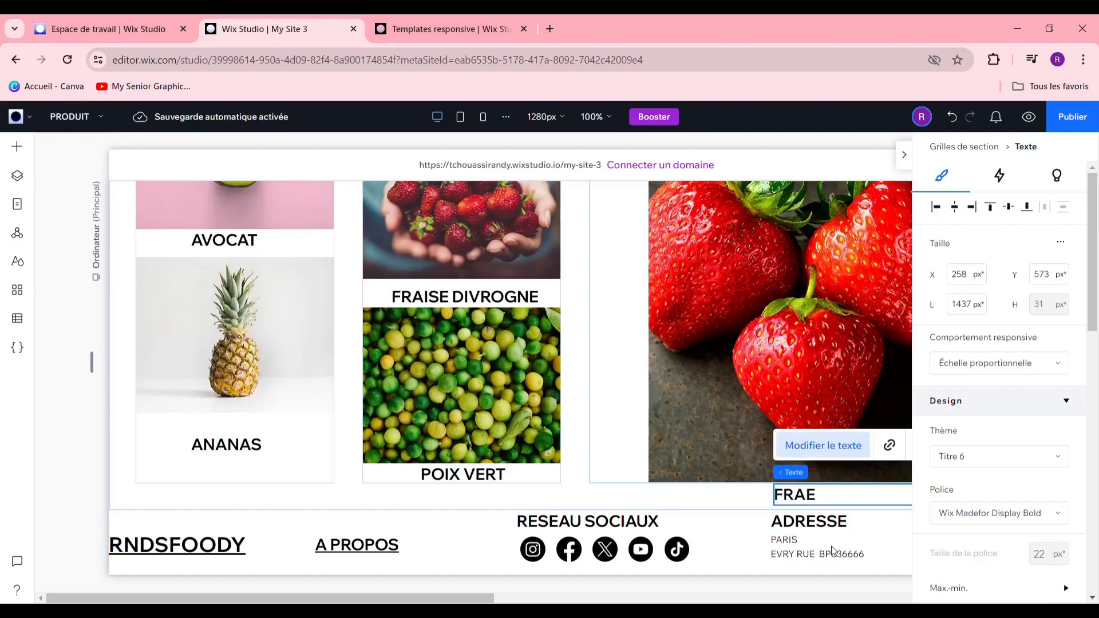
type("SE")
left_click(246, 241)
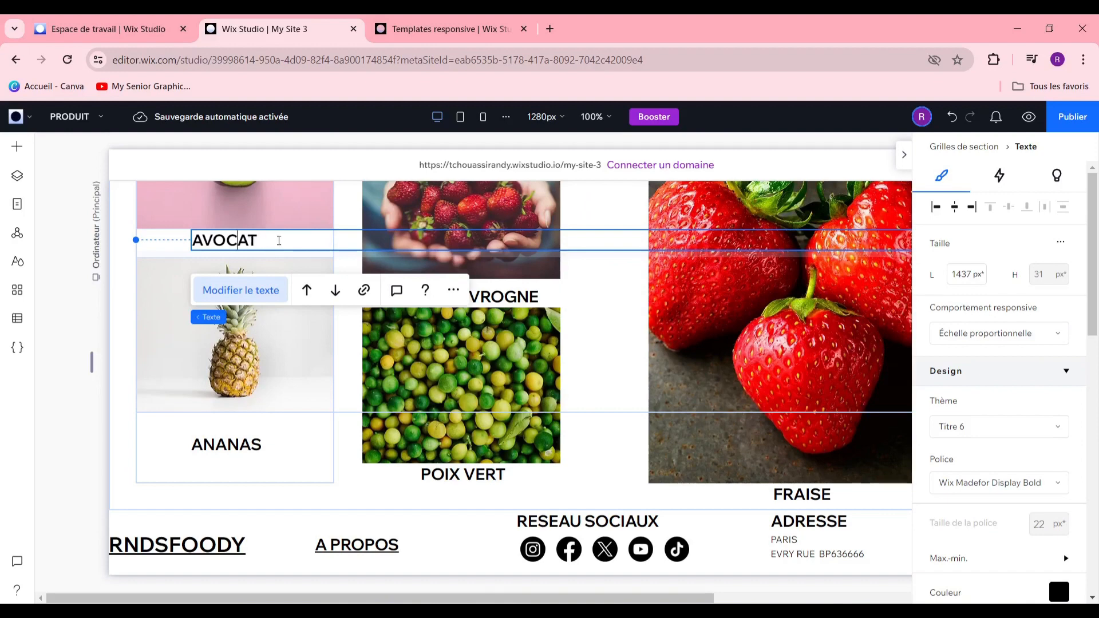
left_click_drag(265, 245, 251, 242)
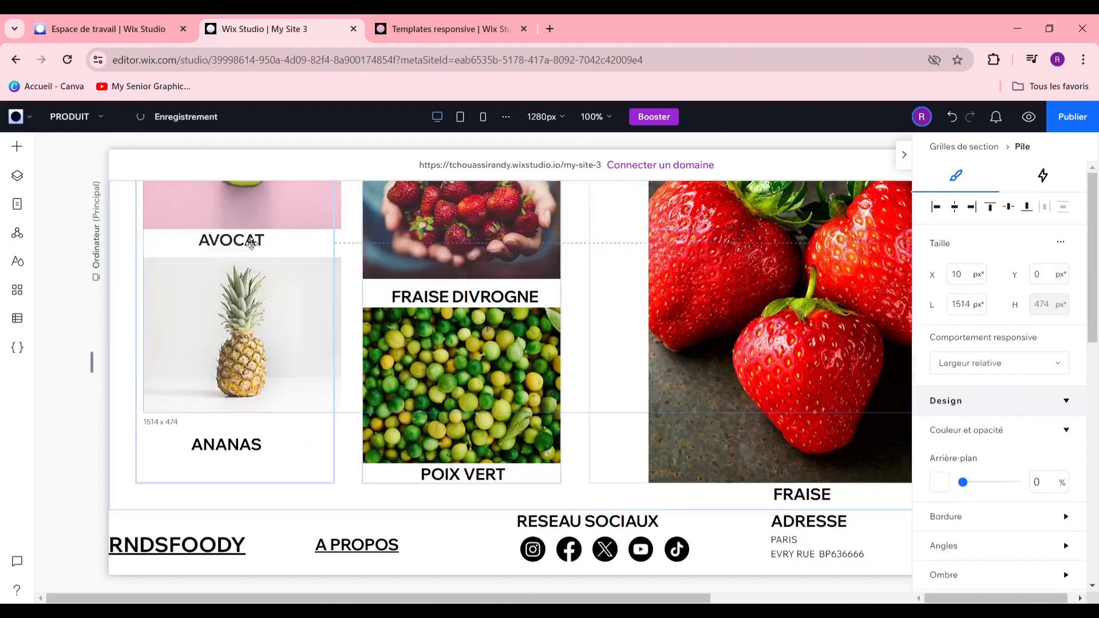
left_click(952, 117)
left_click(952, 118)
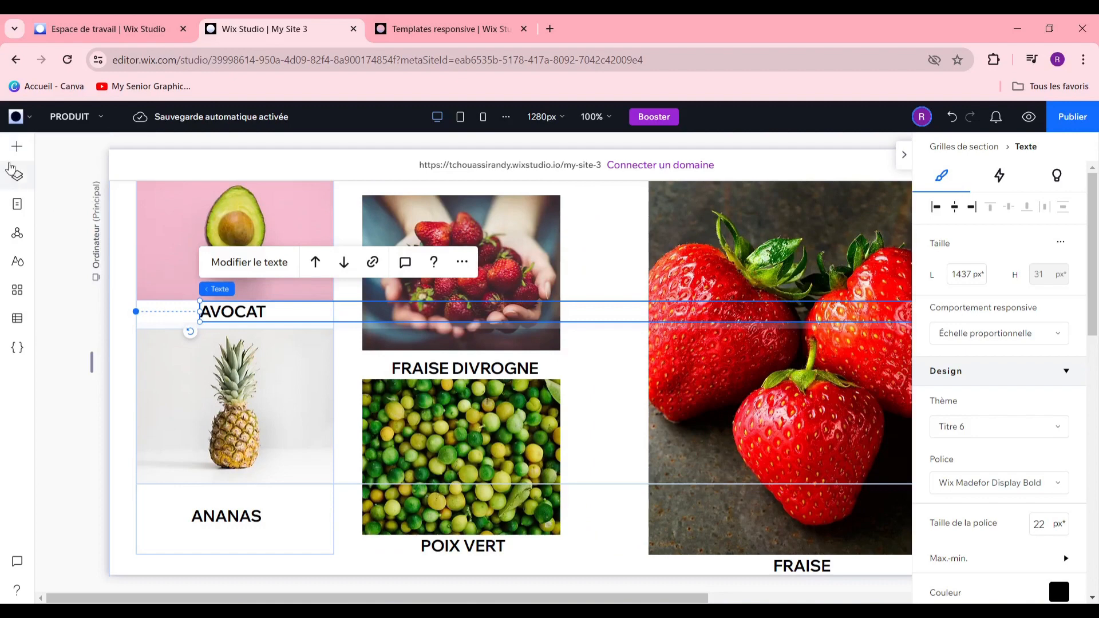
left_click(17, 147)
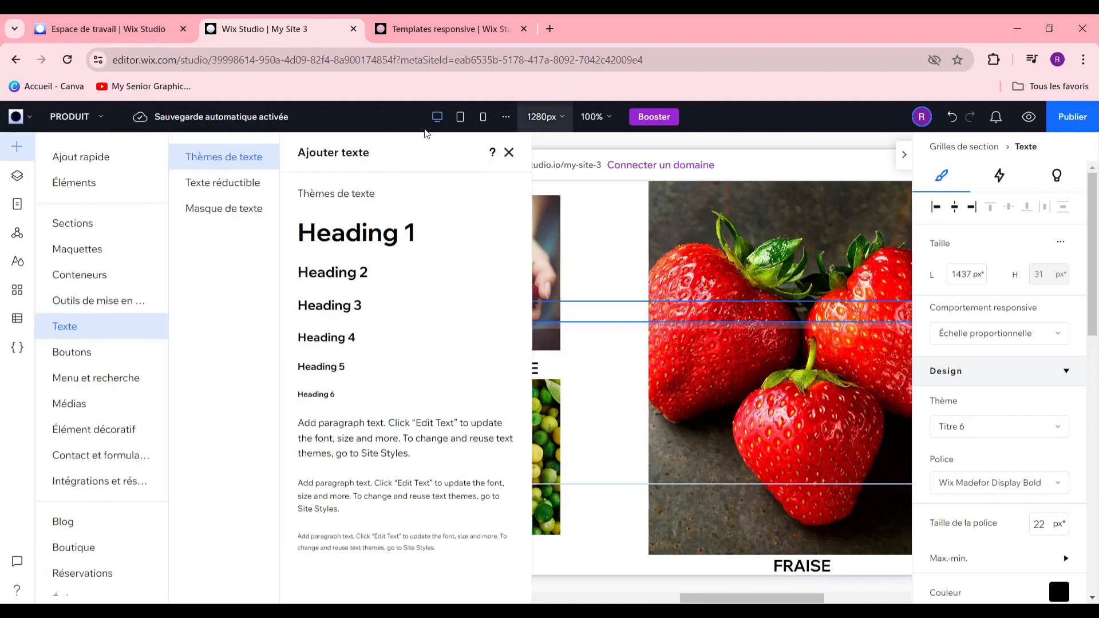
left_click(509, 155)
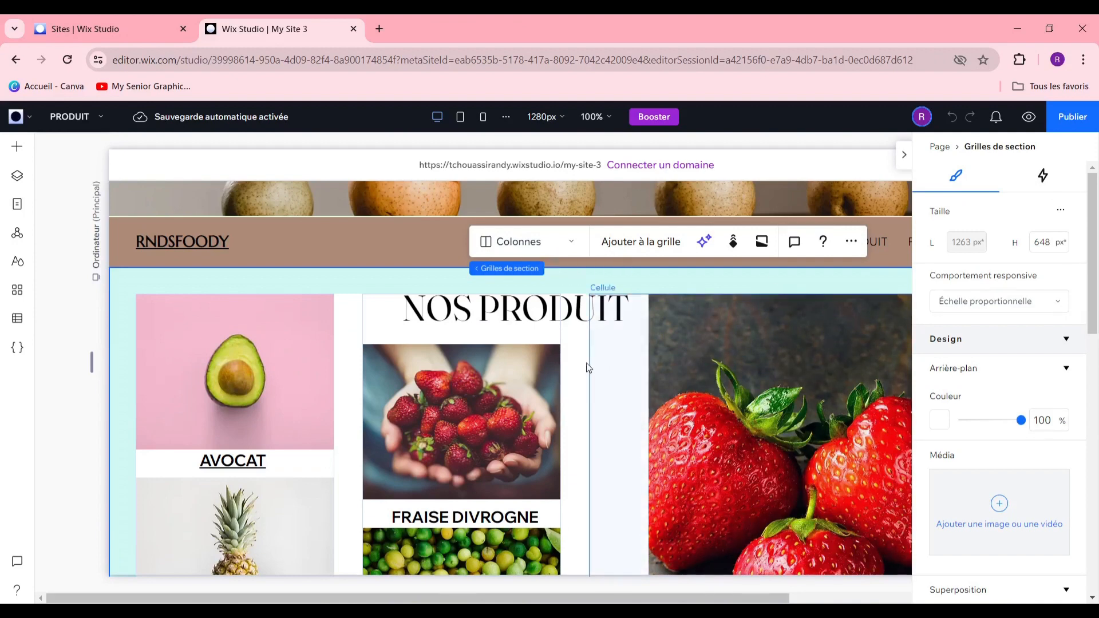
Add the predefined Articles section "Products Designed For You" with three product columns below the fruit photo section
scroll(586, 368, "down", 4)
left_click(17, 147)
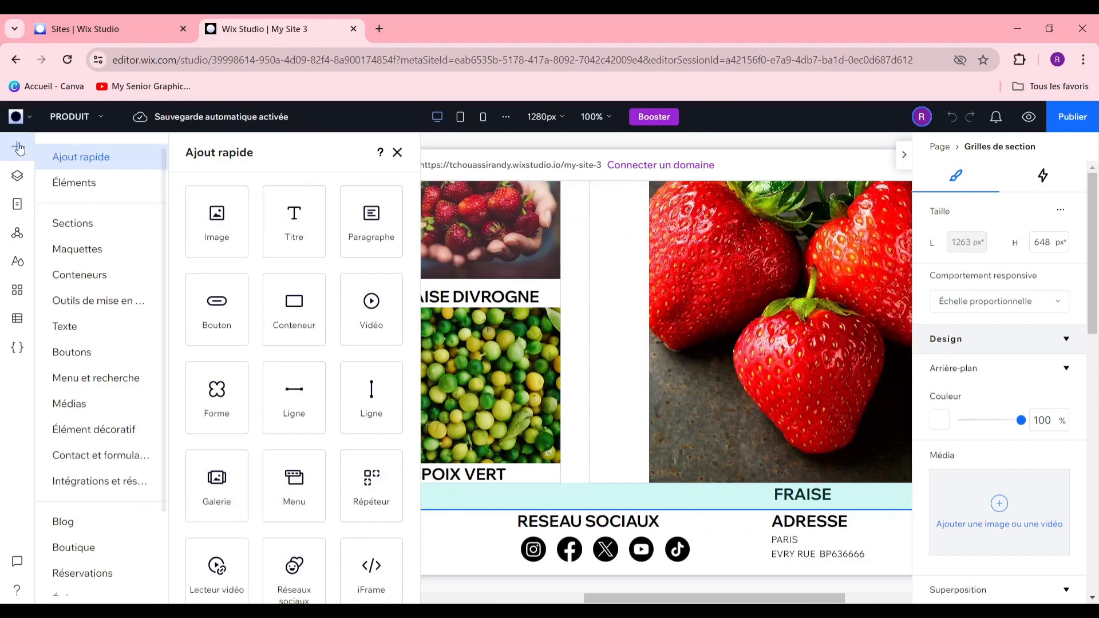
left_click(102, 224)
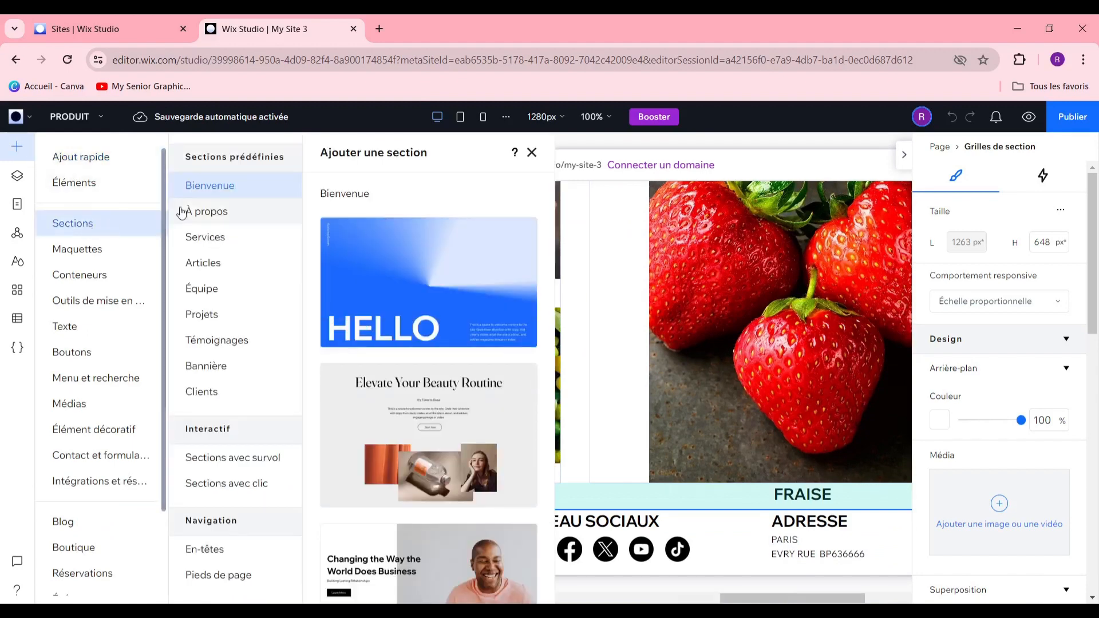
left_click(213, 264)
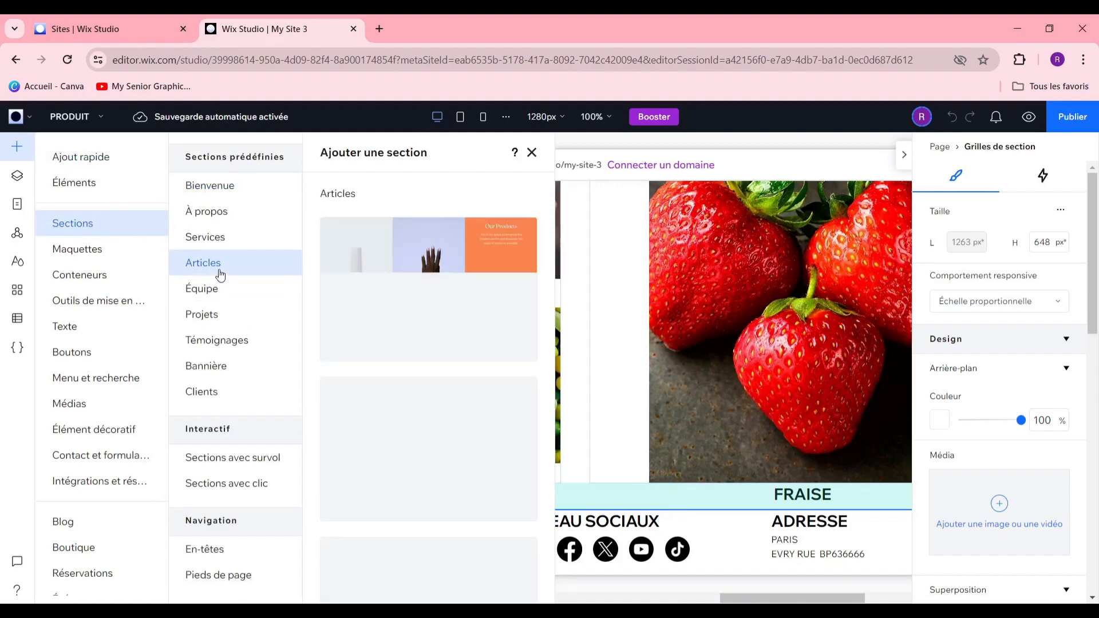
scroll(412, 283, "down", 10)
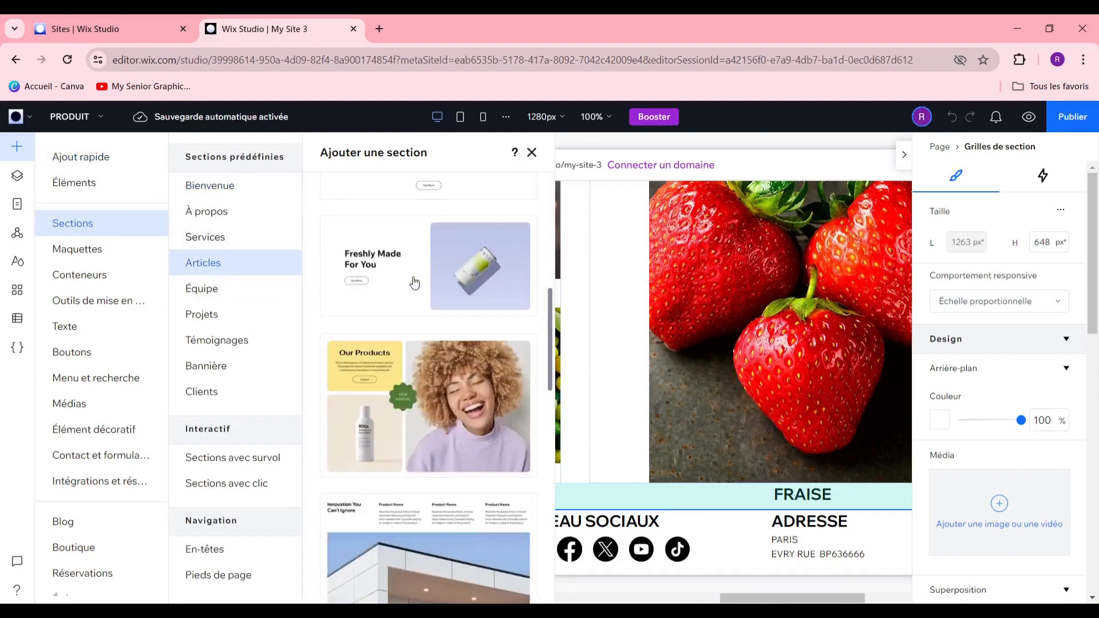
scroll(422, 301, "down", 3)
scroll(424, 309, "up", 9)
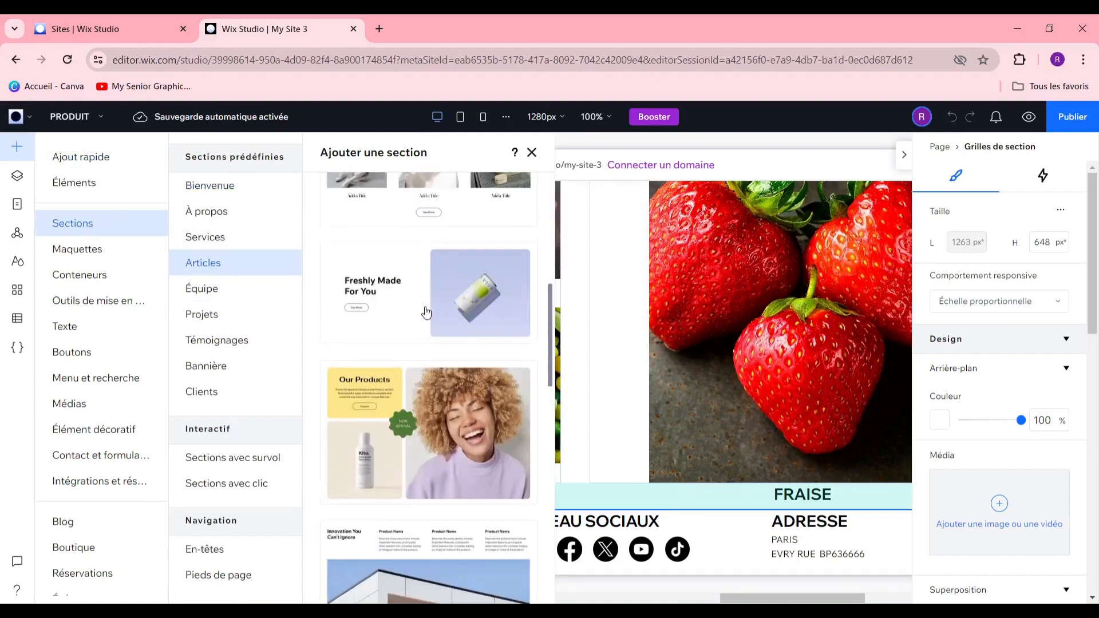
scroll(427, 312, "up", 2)
scroll(424, 312, "down", 8)
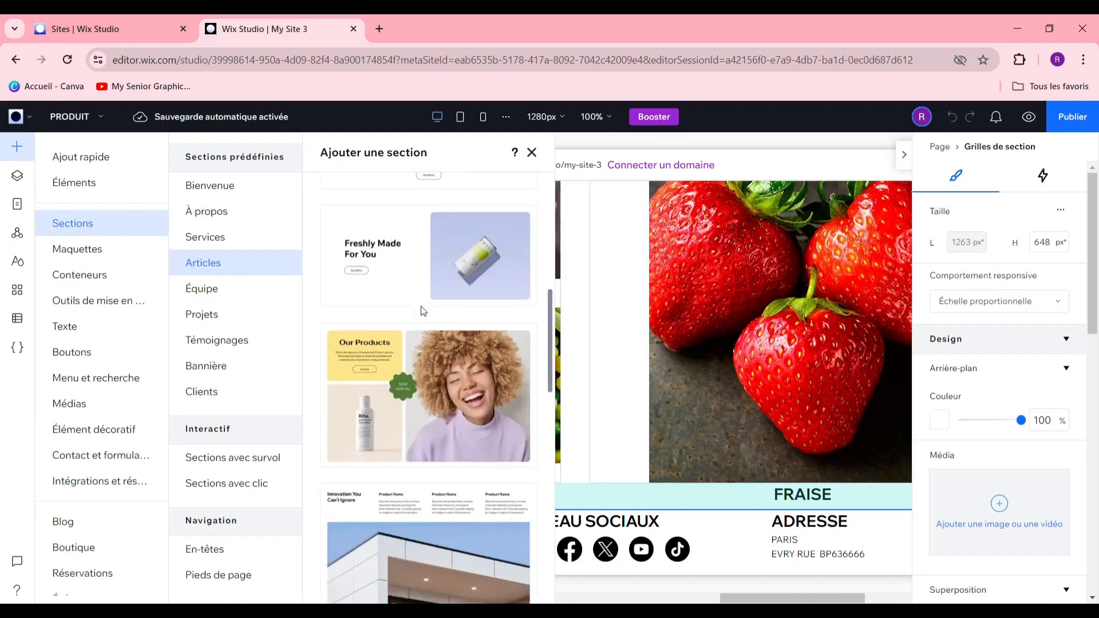
scroll(423, 312, "down", 5)
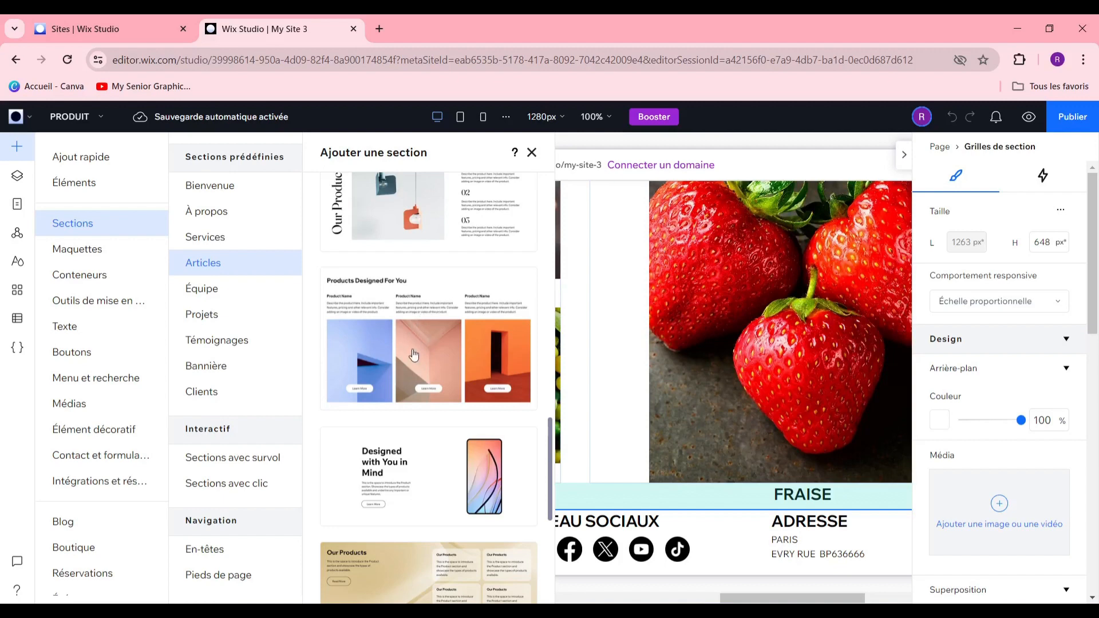
left_click_drag(433, 350, 668, 469)
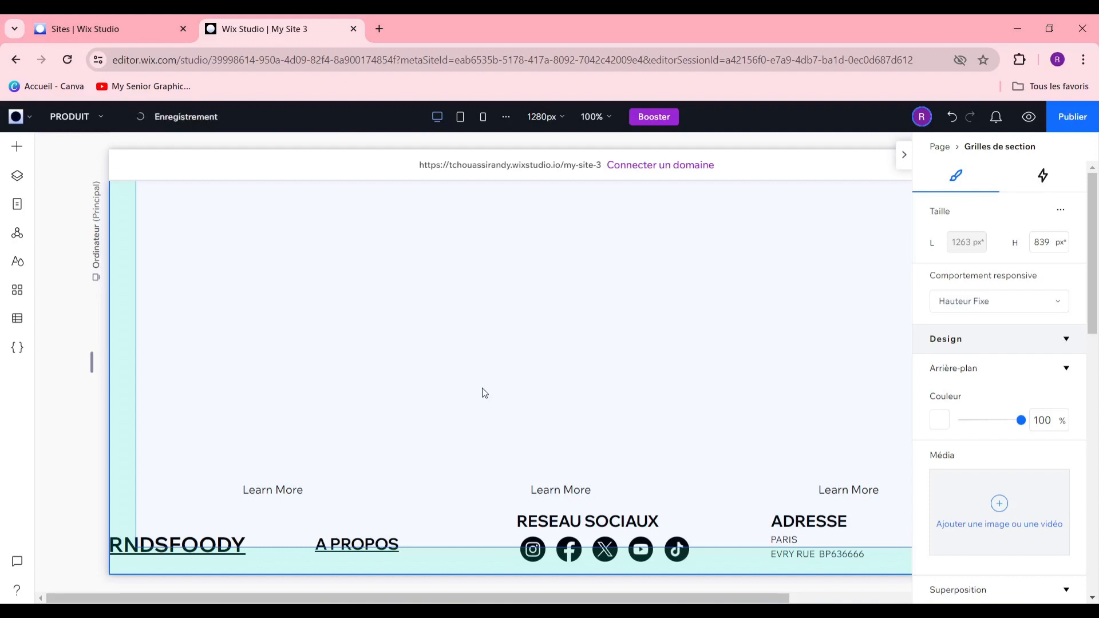
Replace the "Products Designed For You" heading with "RECOMMANDER POUR VOUS"
scroll(542, 329, "up", 10)
scroll(532, 322, "down", 3)
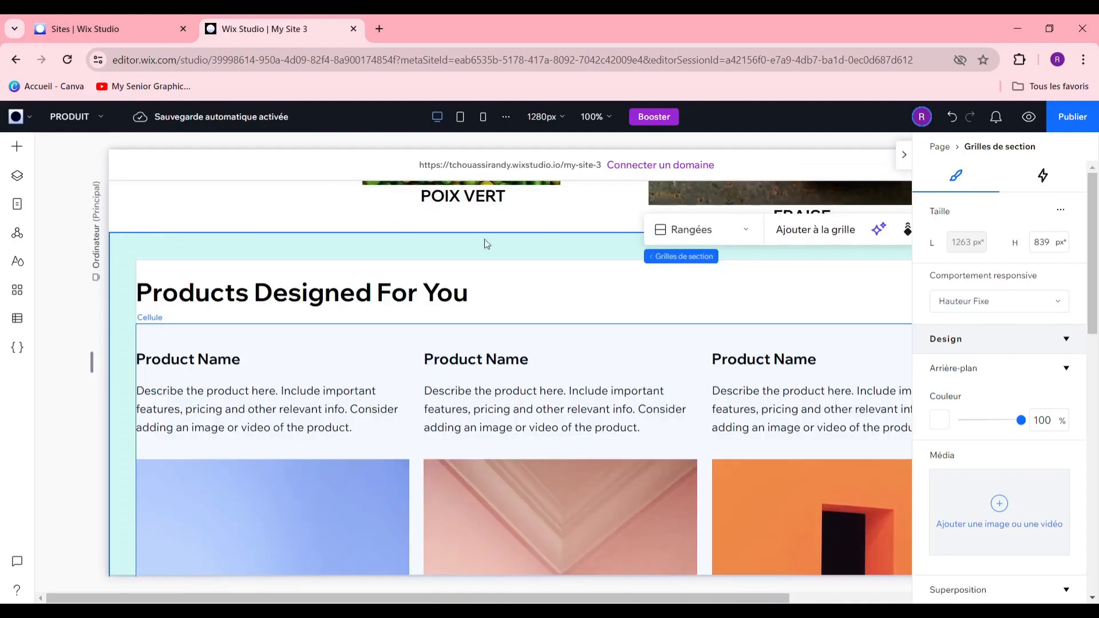
left_click(307, 293)
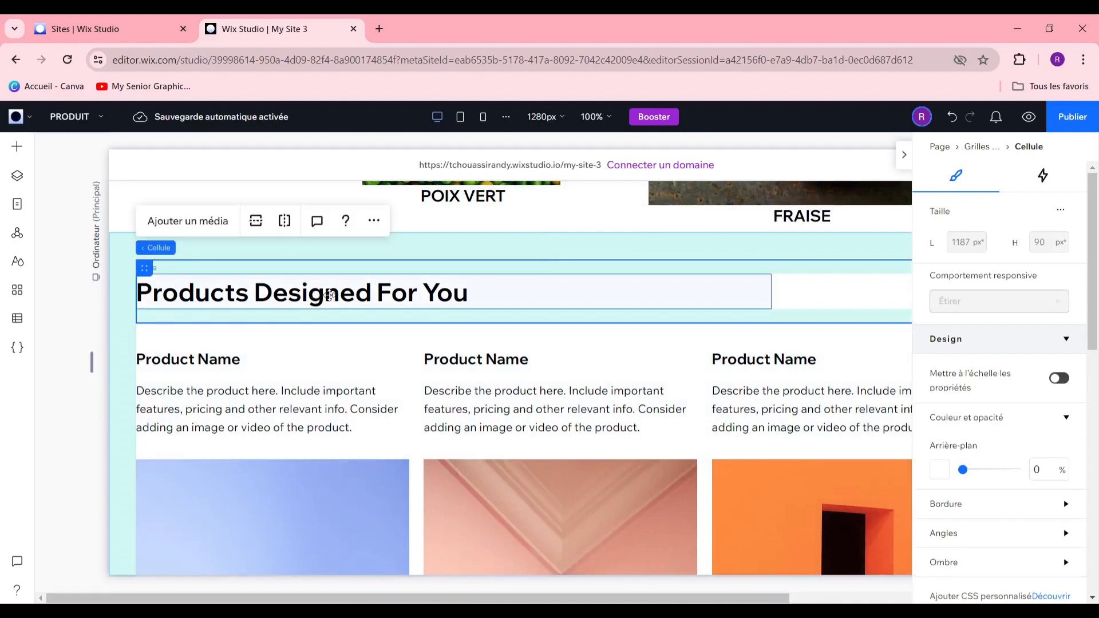
left_click(329, 295)
double_click(329, 295)
triple_click(330, 295)
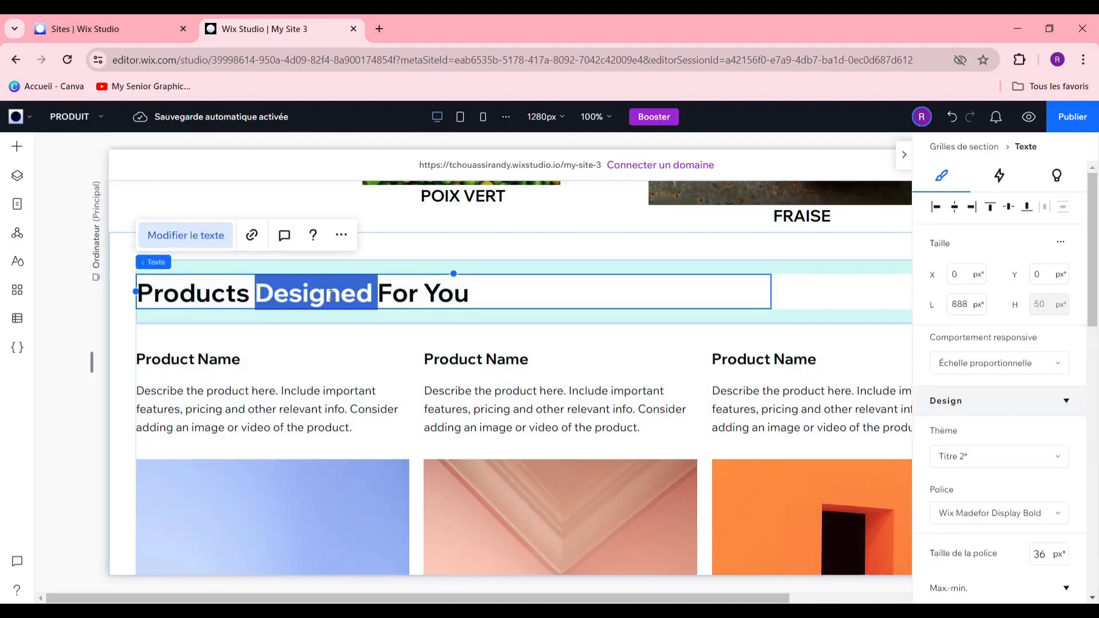
type("RECOMMANDER POUR VOUS")
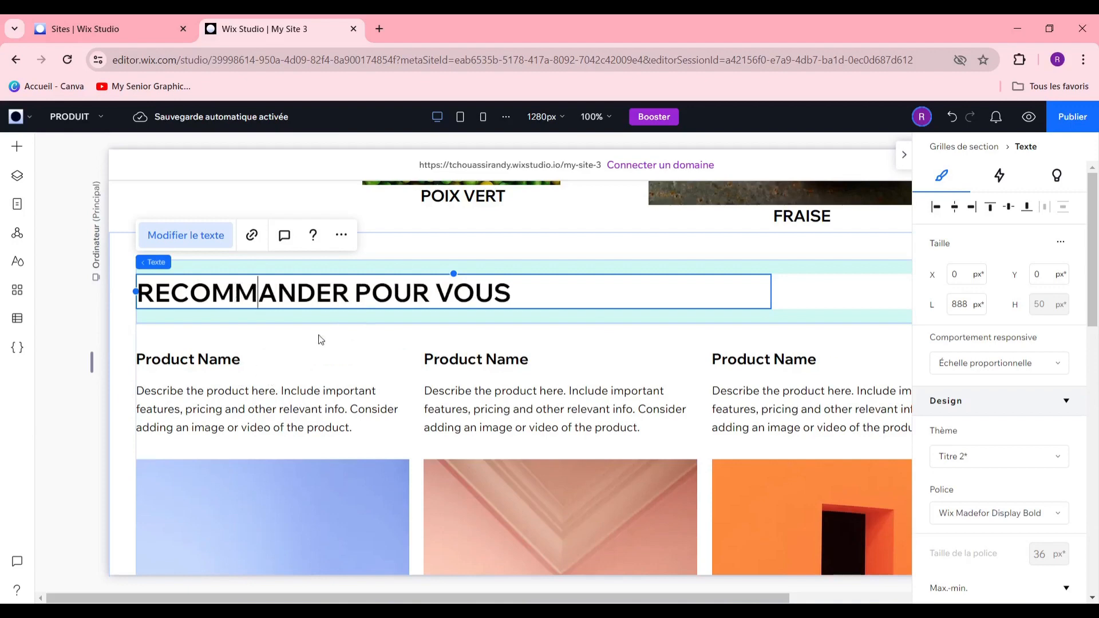
Rename the first column's product heading to "PASTEQUE"
left_click(191, 392)
scroll(228, 387, "down", 3)
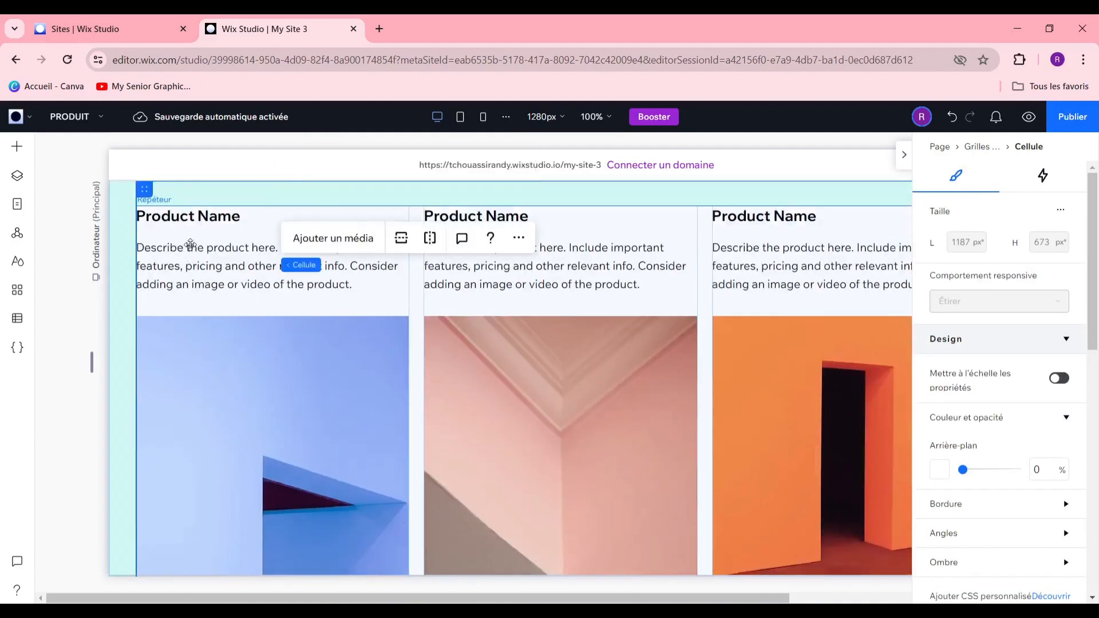
left_click(203, 222)
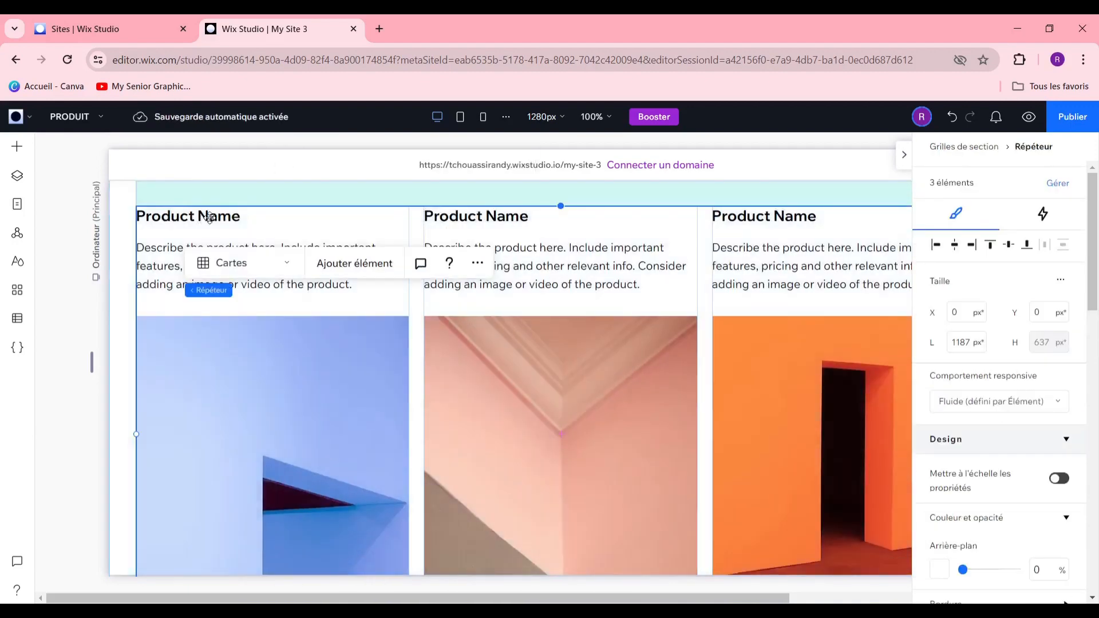
left_click(209, 216)
left_click(209, 216)
left_click(209, 216)
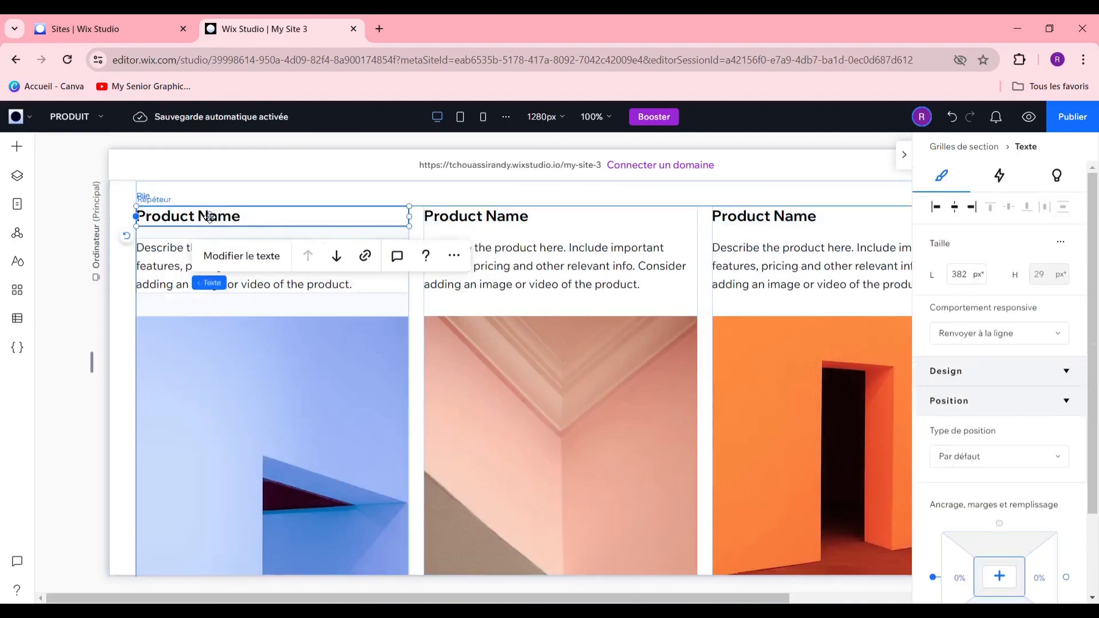
left_click(202, 267)
key("BackSpace")
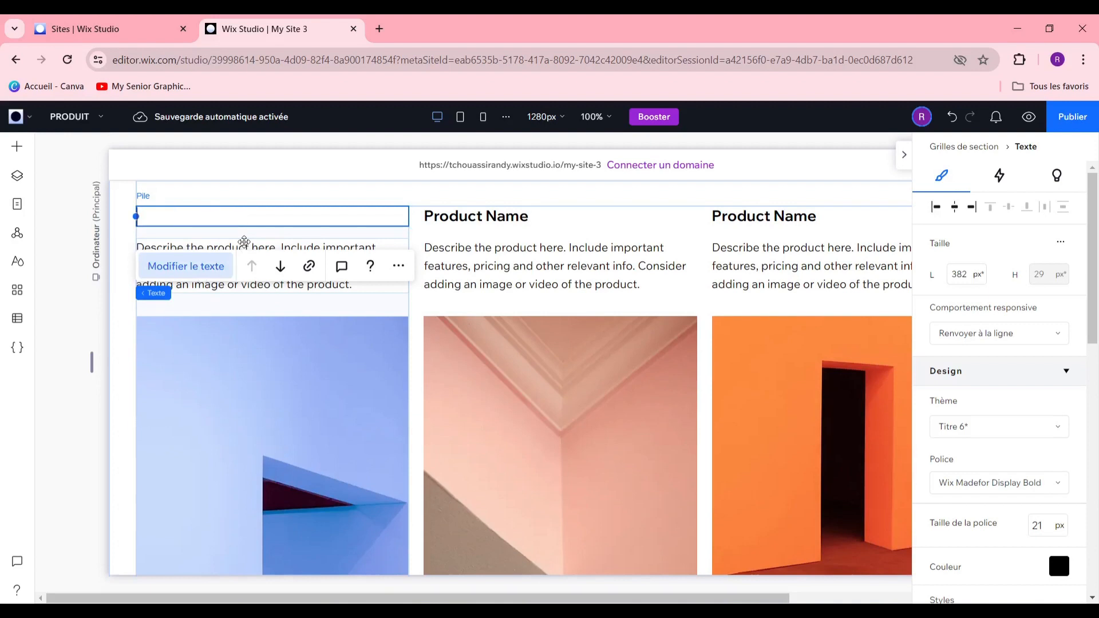
type("PASTEQUE")
Rename the middle column's product heading to "POMME DE TERRE"
left_click(477, 220)
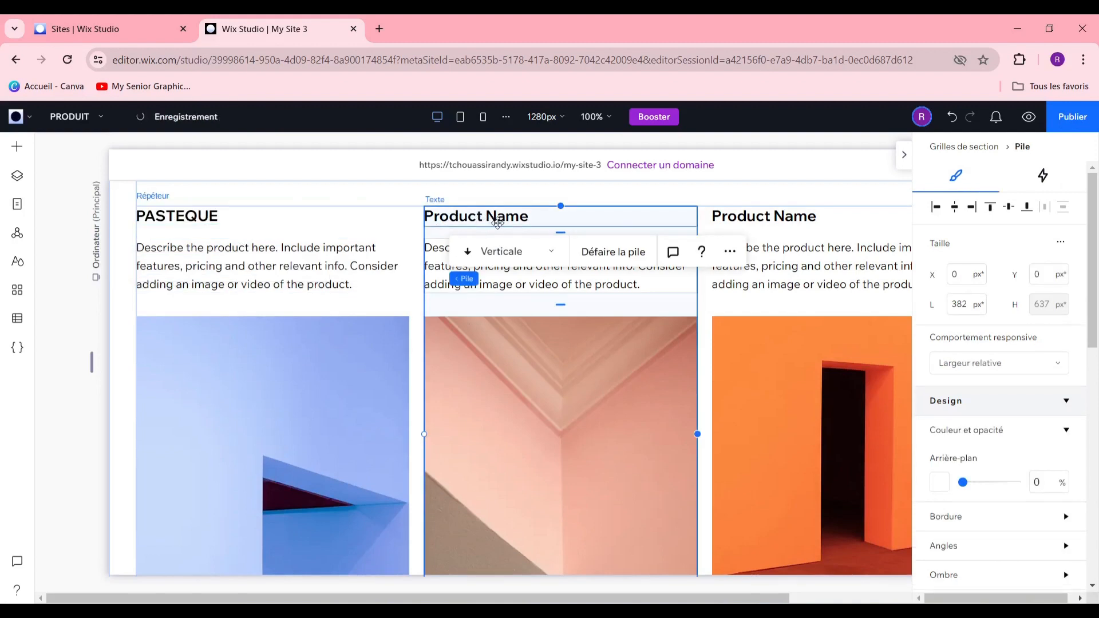
left_click(496, 219)
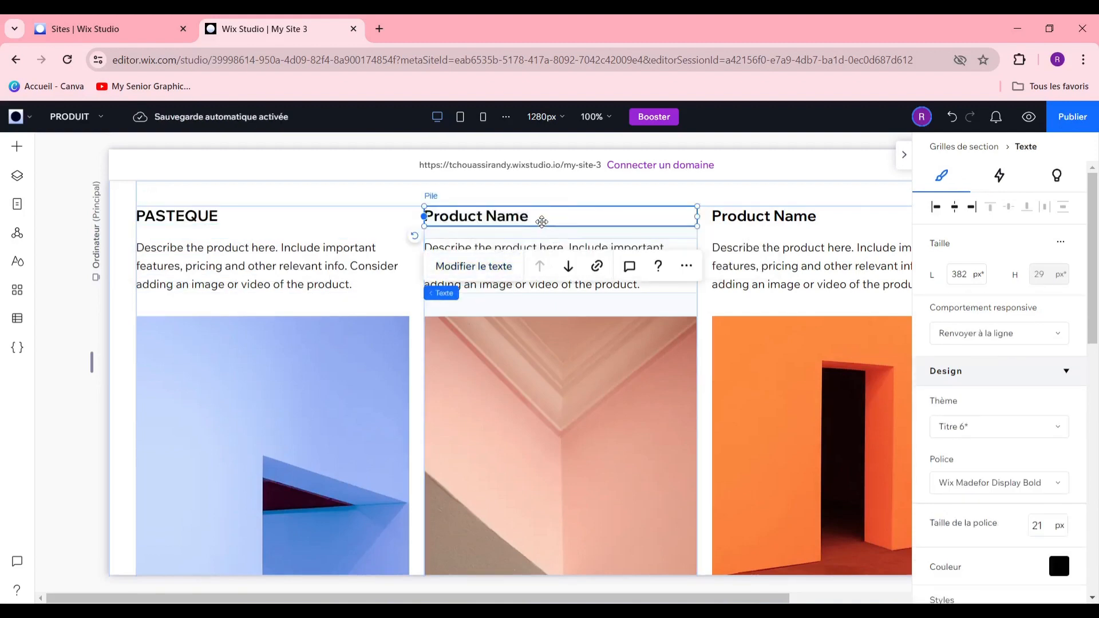
left_click(463, 273)
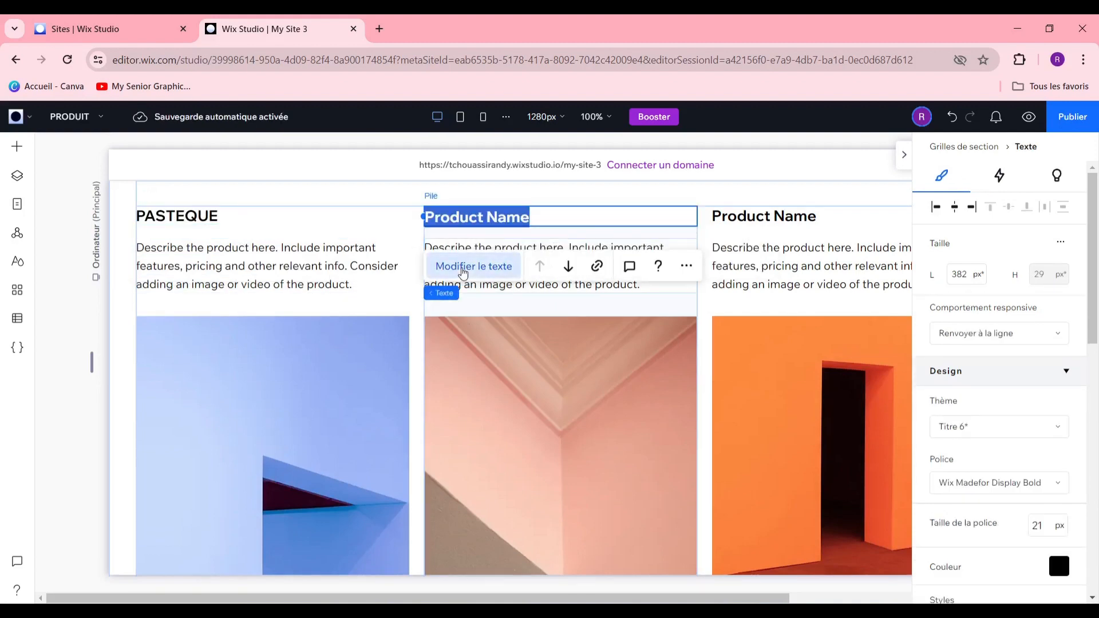
type("HA")
type("OMME D")
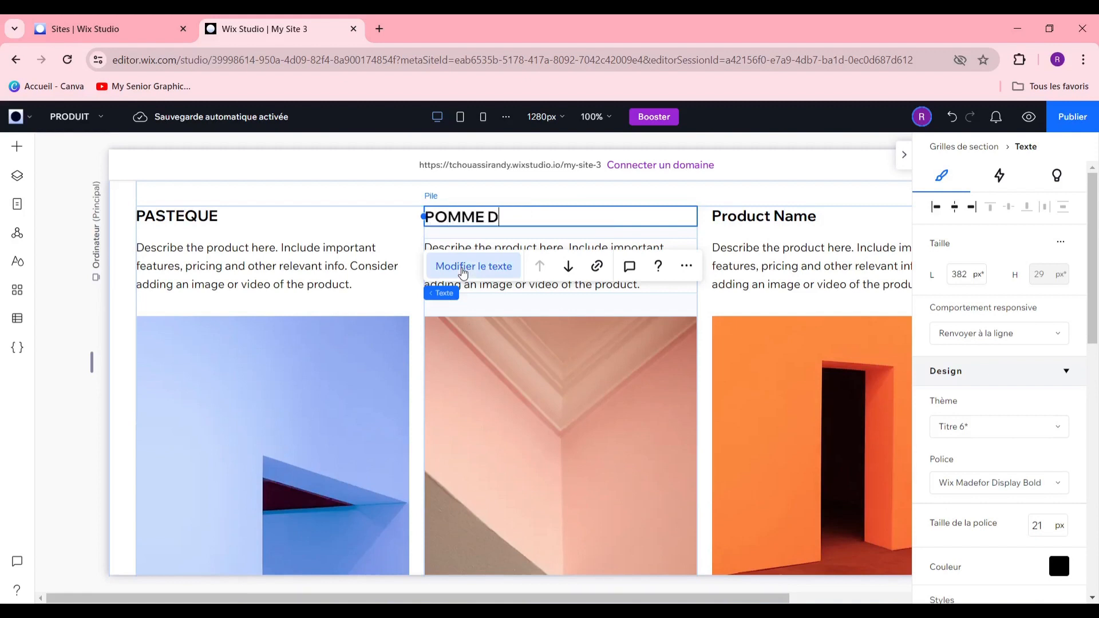
type("E TERRE")
Rename the third column's product heading to "ORANGE"
left_click(757, 224)
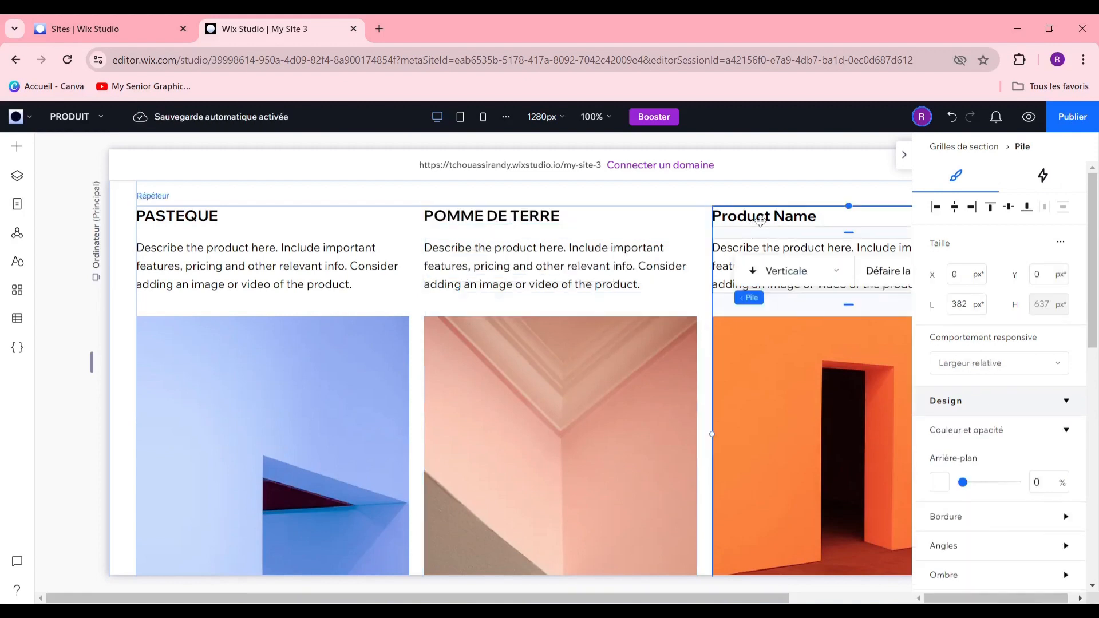
left_click(761, 221)
double_click(766, 218)
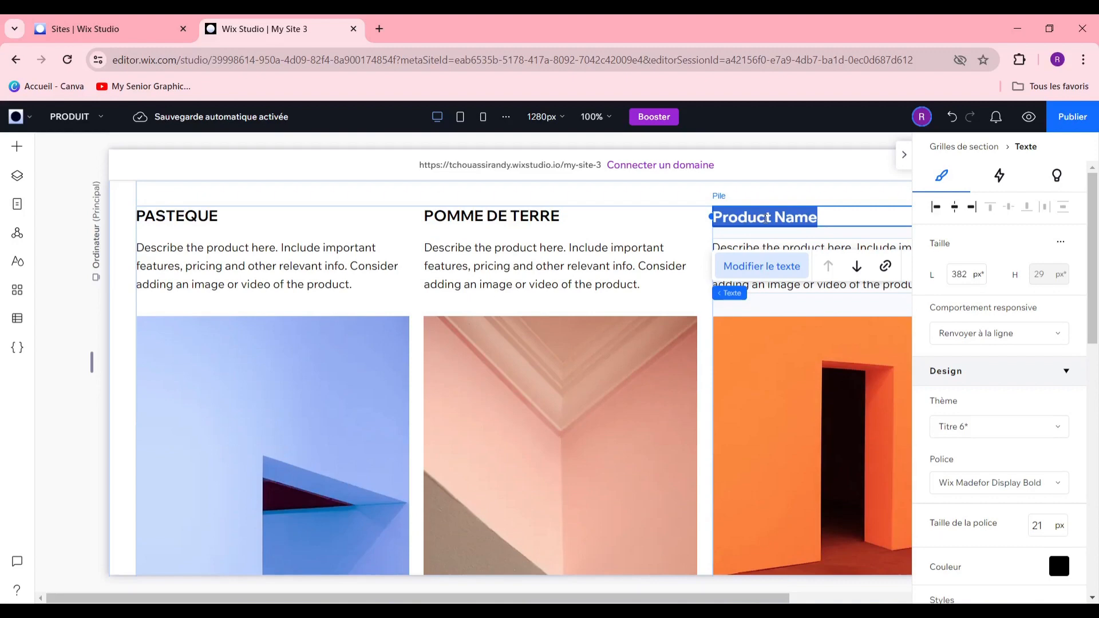
type("ORANGE")
Start replacing the blue image in the PASTEQUE column and search Unsplash for "PASTEQUE"
left_click(331, 331)
scroll(251, 293, "down", 3)
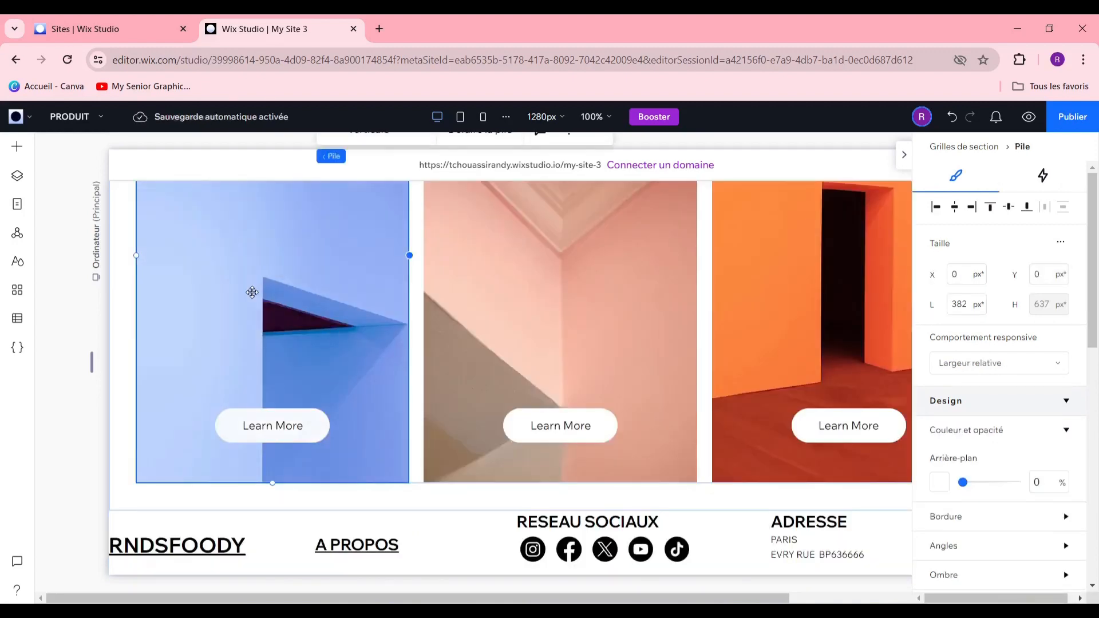
scroll(251, 293, "up", 3)
scroll(333, 379, "down", 2)
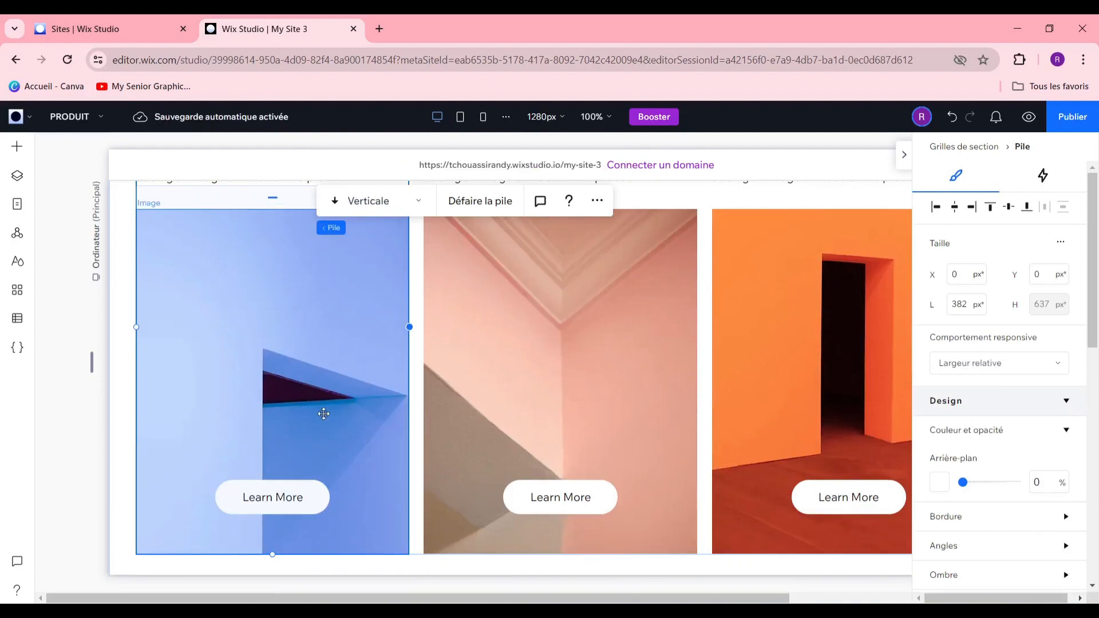
scroll(323, 413, "down", 1)
scroll(319, 404, "up", 2)
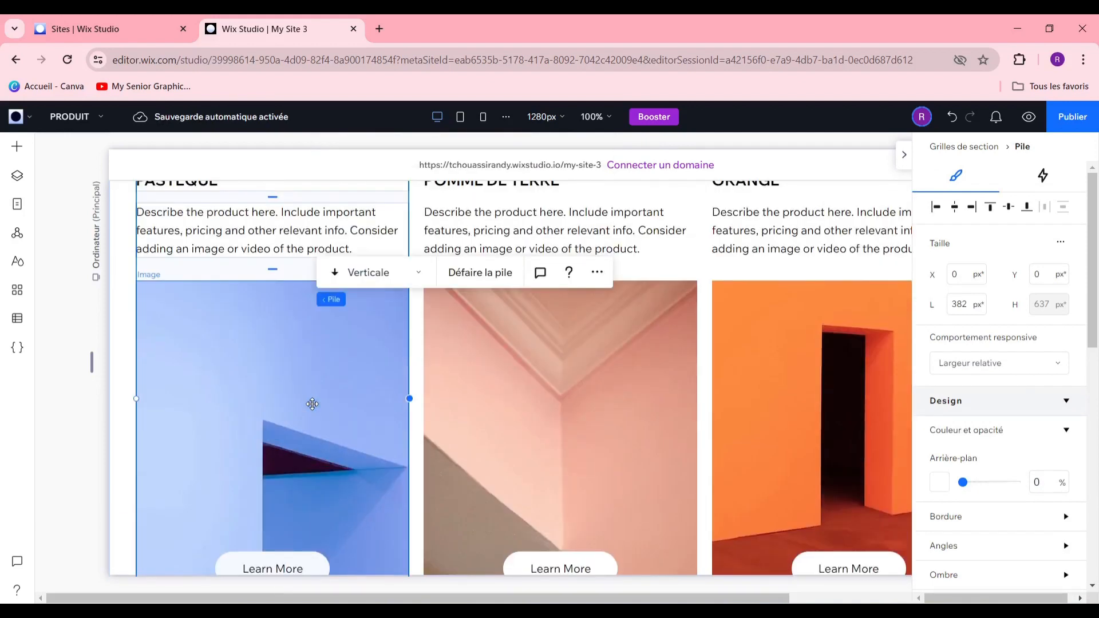
left_click(312, 404)
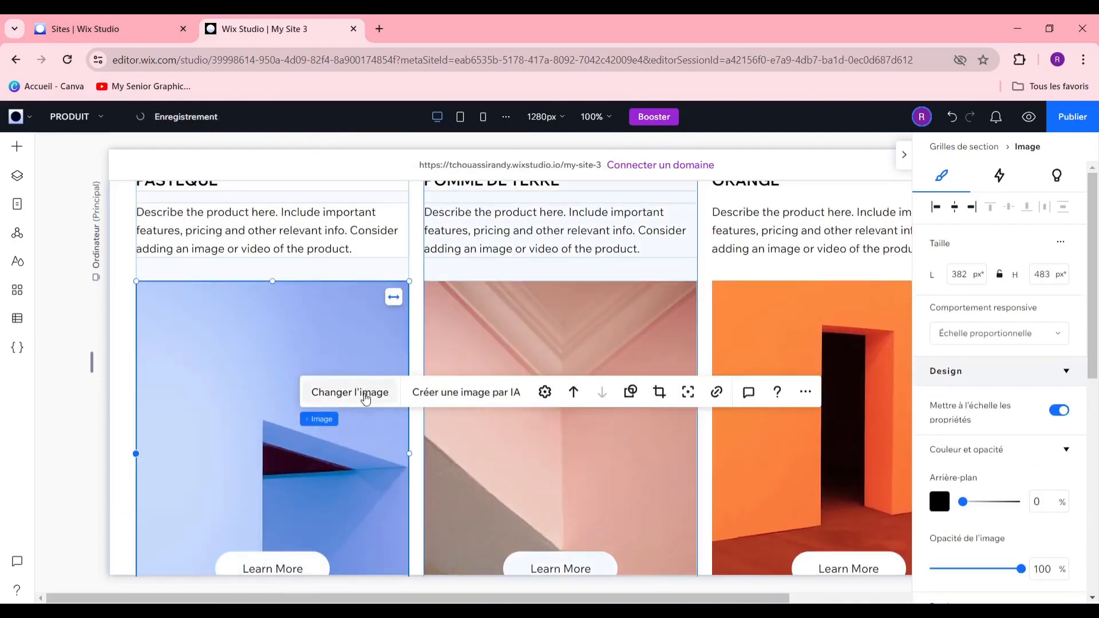
left_click(366, 399)
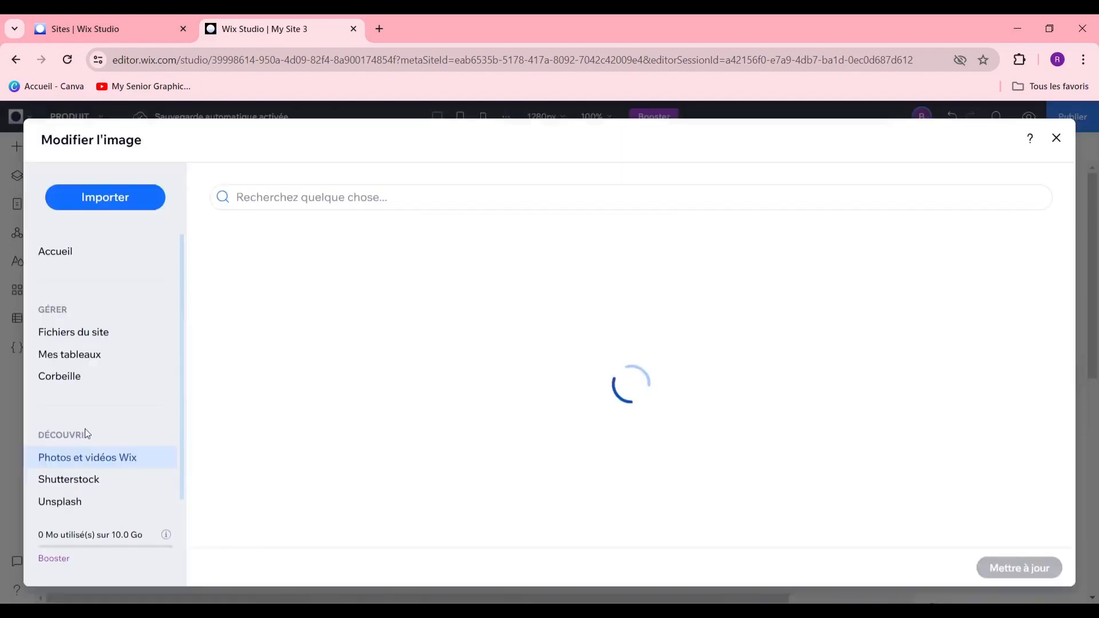
left_click(98, 503)
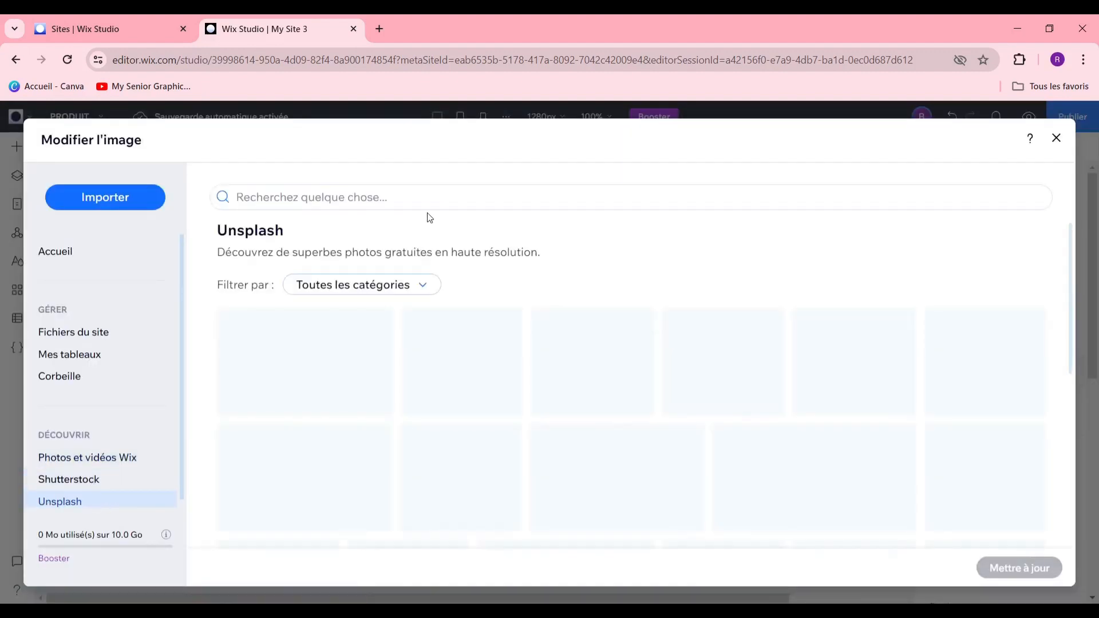
left_click(428, 205)
type("P")
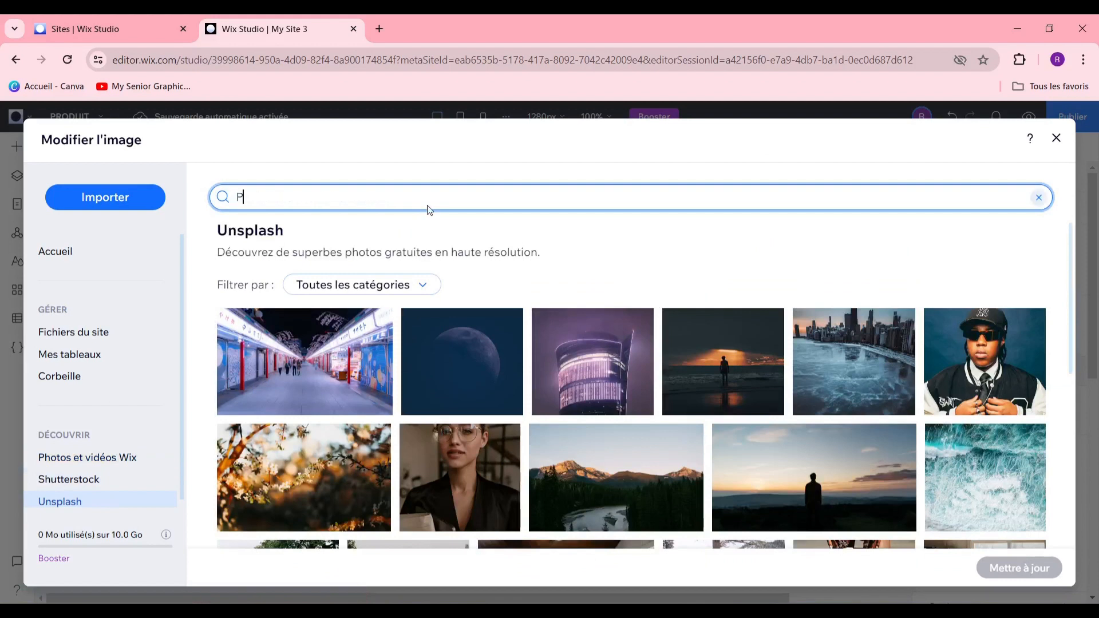
type("ASTEQUE")
key("Return")
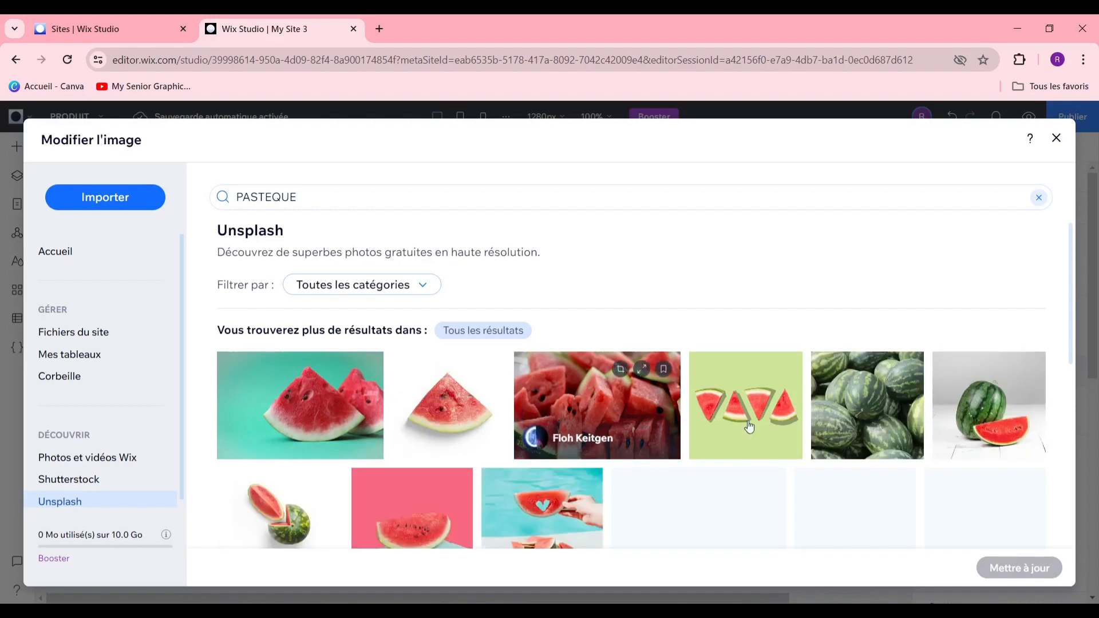
Use the photo of a whole watermelon with a cut slice on a grey background as the PASTEQUE image
left_click(973, 412)
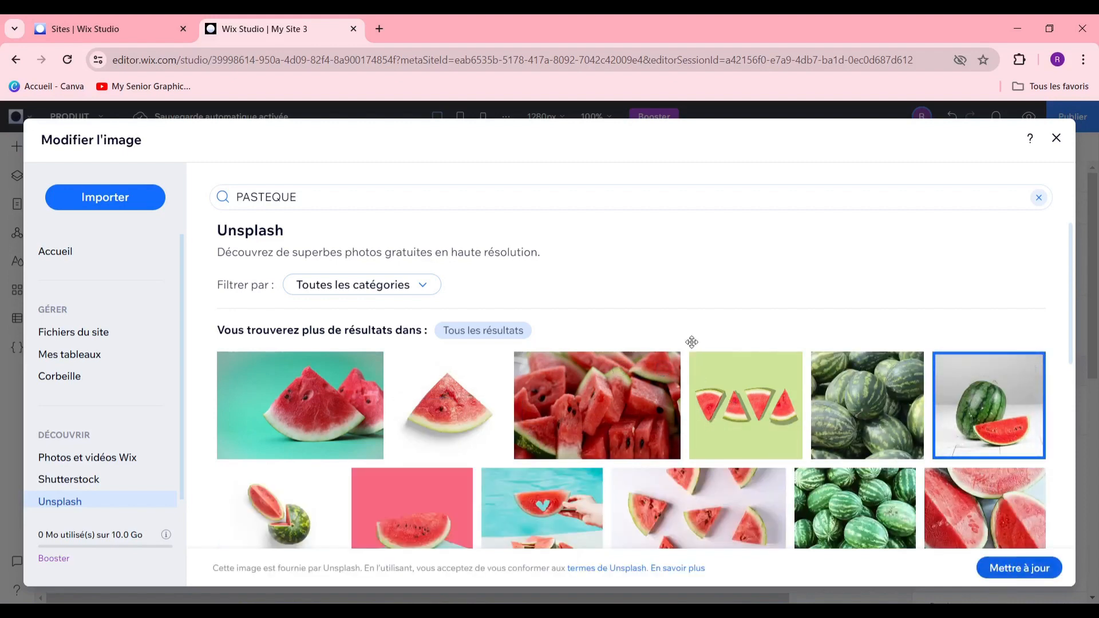
scroll(333, 366, "down", 1)
scroll(338, 368, "up", 3)
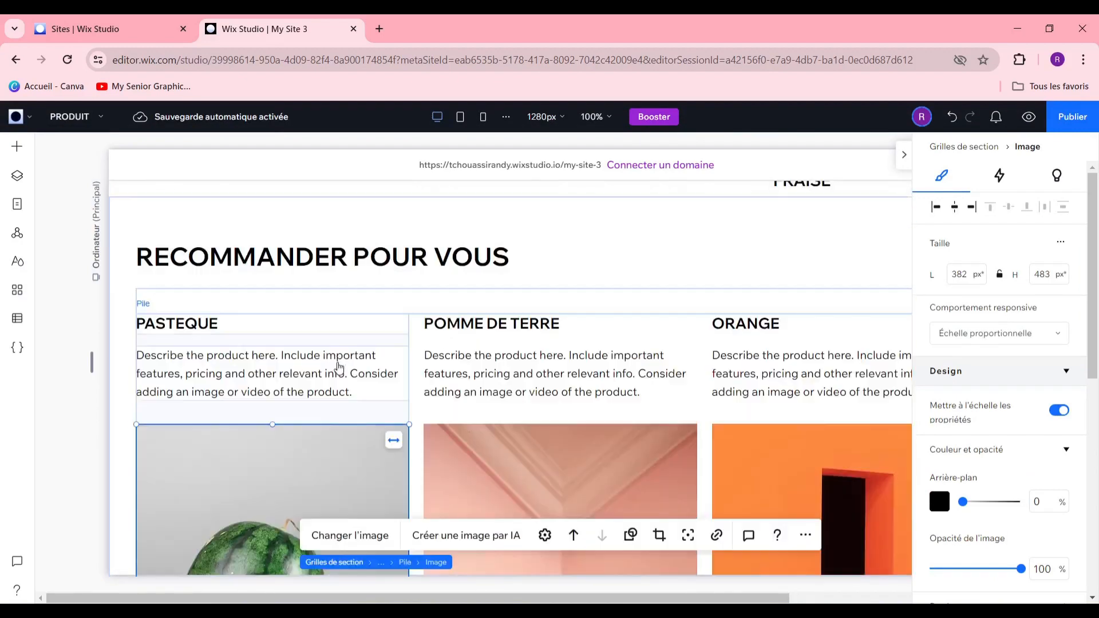
scroll(366, 367, "up", 1)
scroll(366, 368, "down", 4)
scroll(366, 368, "up", 1)
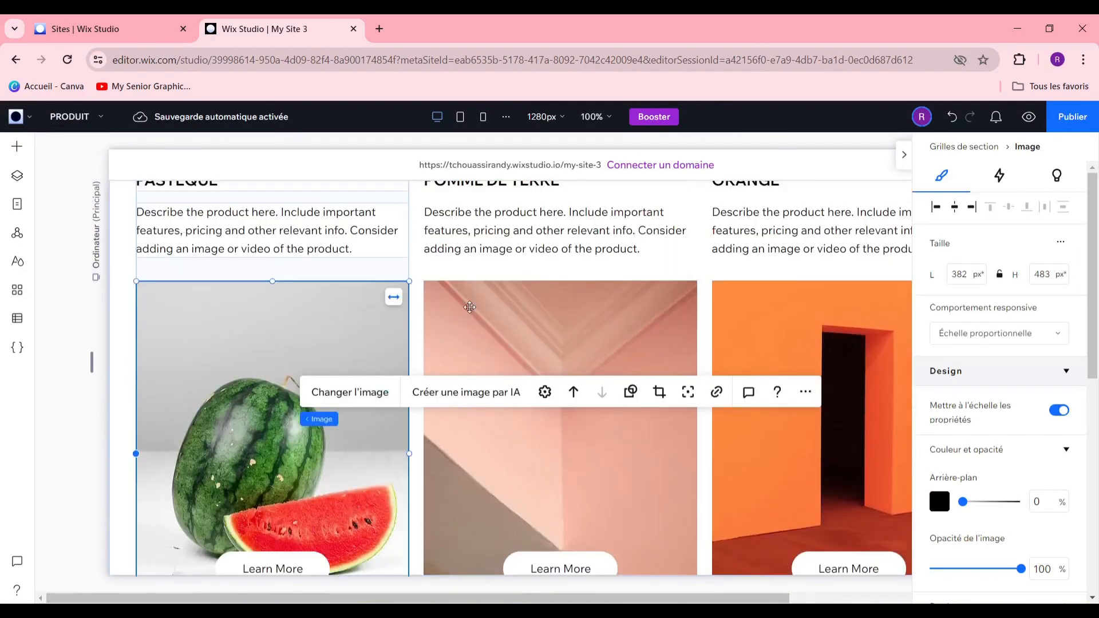
Replace the pink image in the POMME DE TERRE column with the Unsplash photo of piled red-green apples, searching "POMME DE TERRE"
scroll(470, 308, "up", 1)
left_click(492, 390)
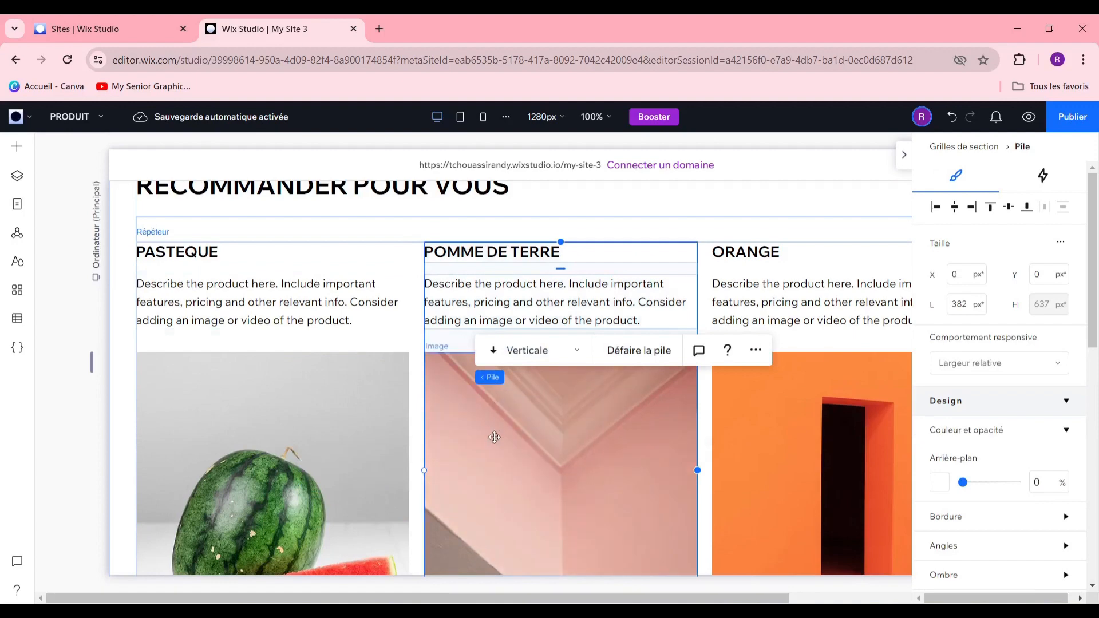
left_click(488, 476)
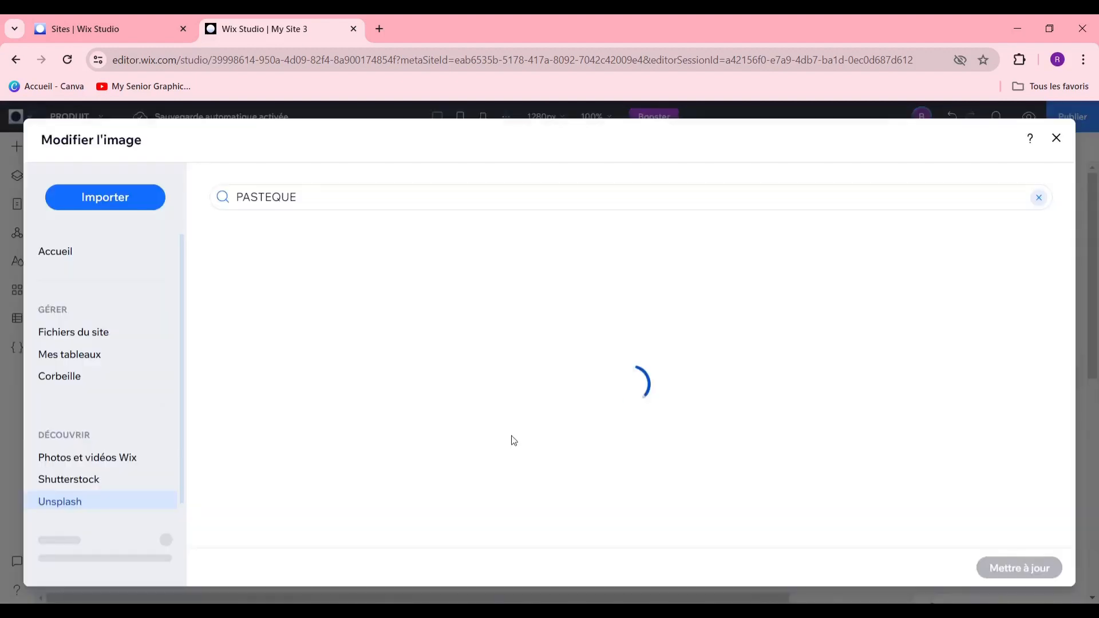
left_click(531, 407)
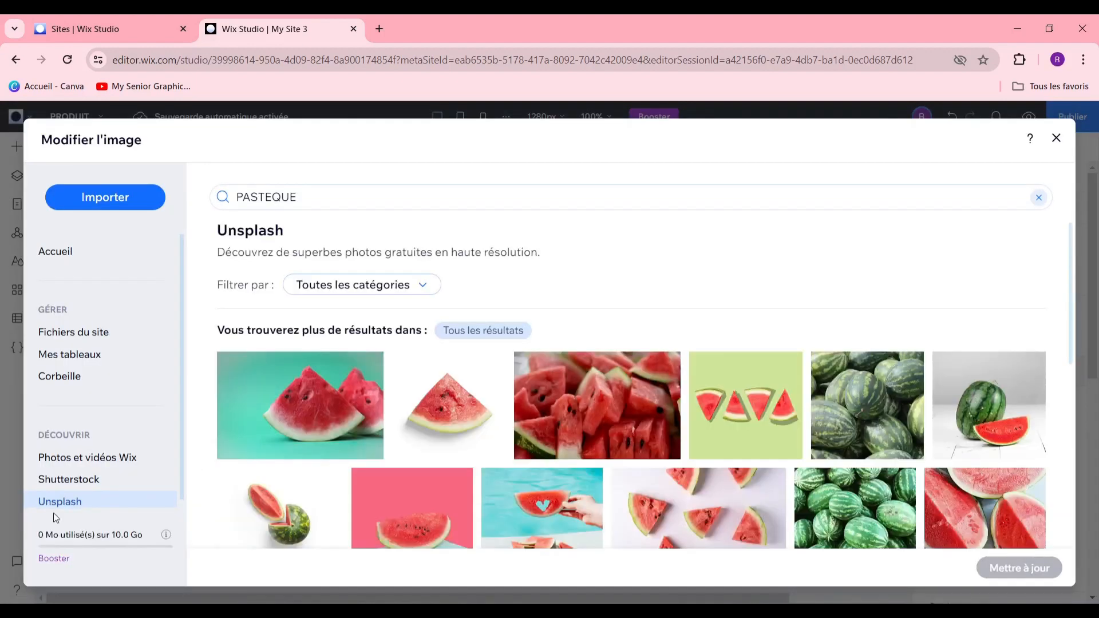
double_click(455, 199)
type("P")
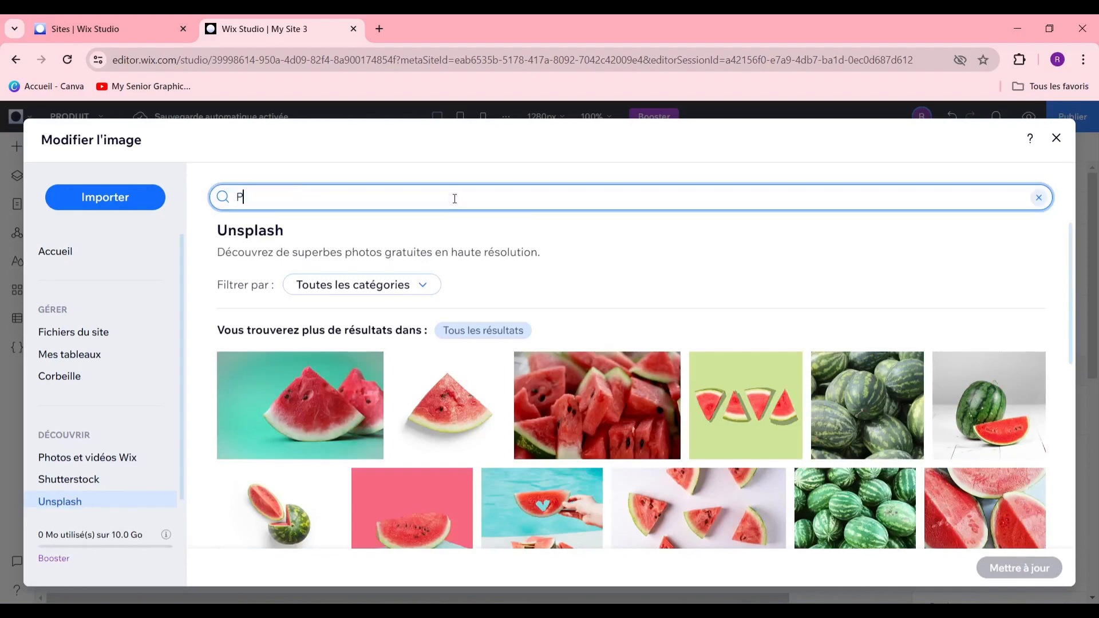
type("OMME DE TERRE")
left_click(818, 396)
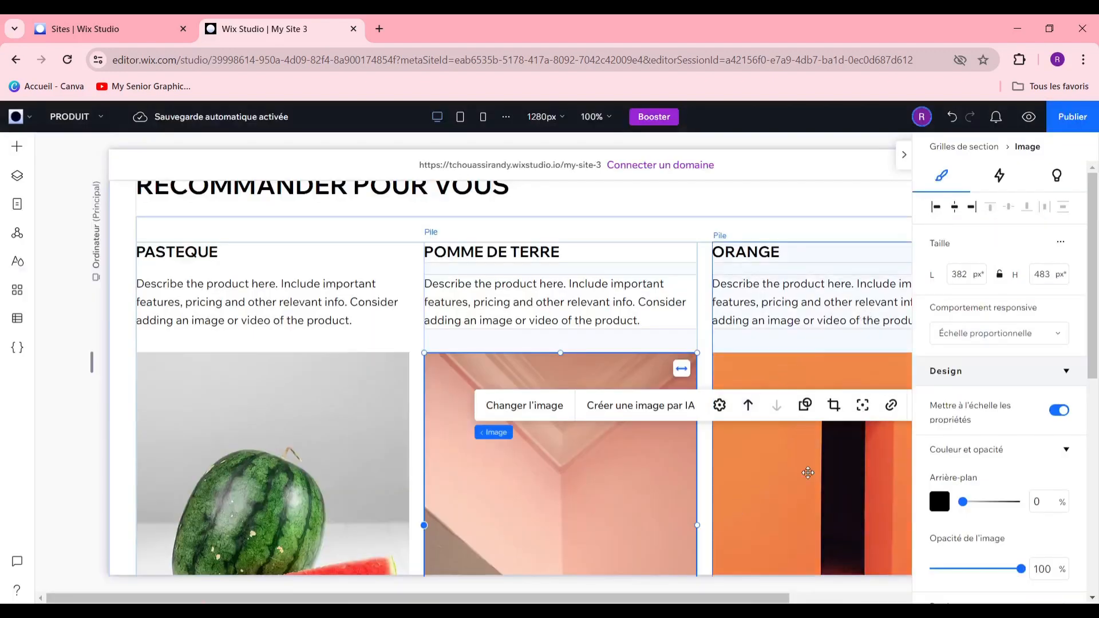
Replace the ORANGE column's image with the Unsplash photo of oranges with green leaves, searching for "ORANGE"
left_click(808, 472)
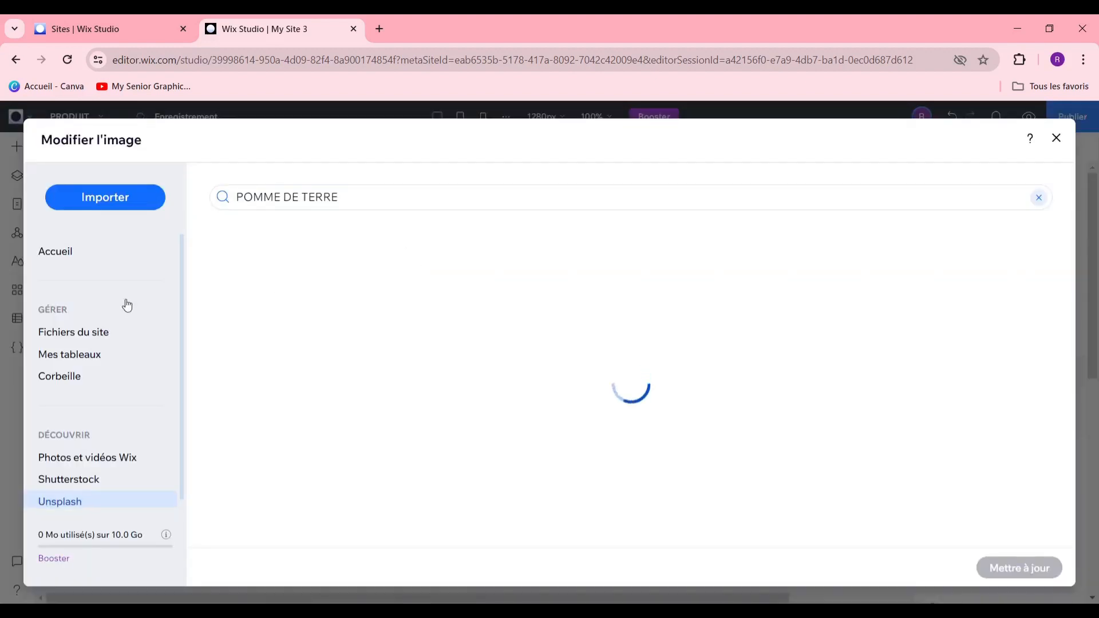
left_click(527, 191)
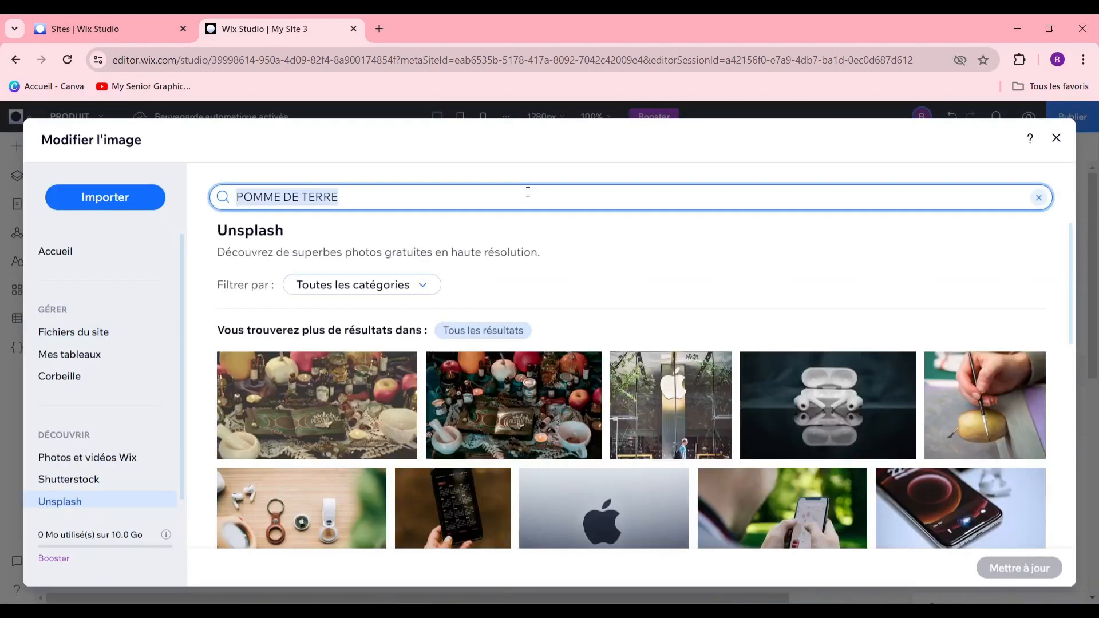
type("ORANGE")
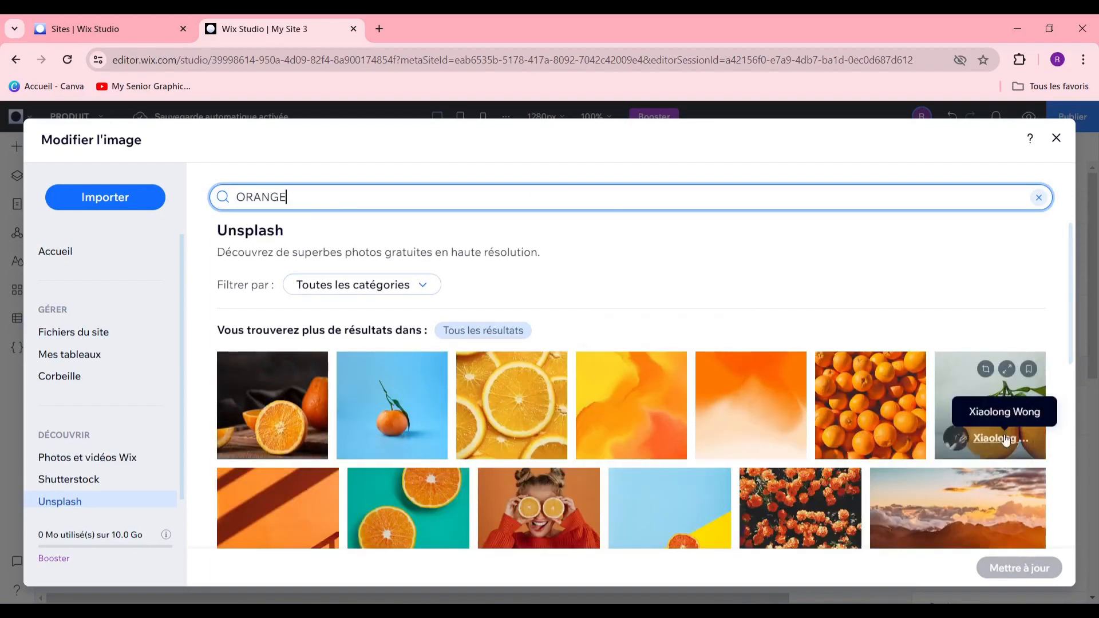
left_click(990, 418)
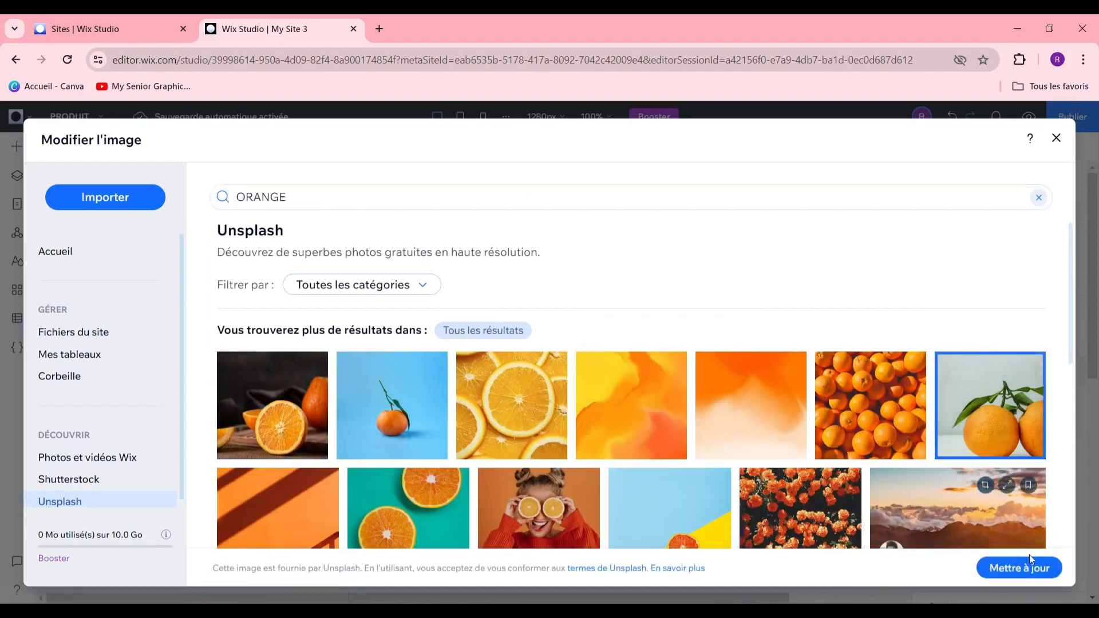
left_click(1018, 568)
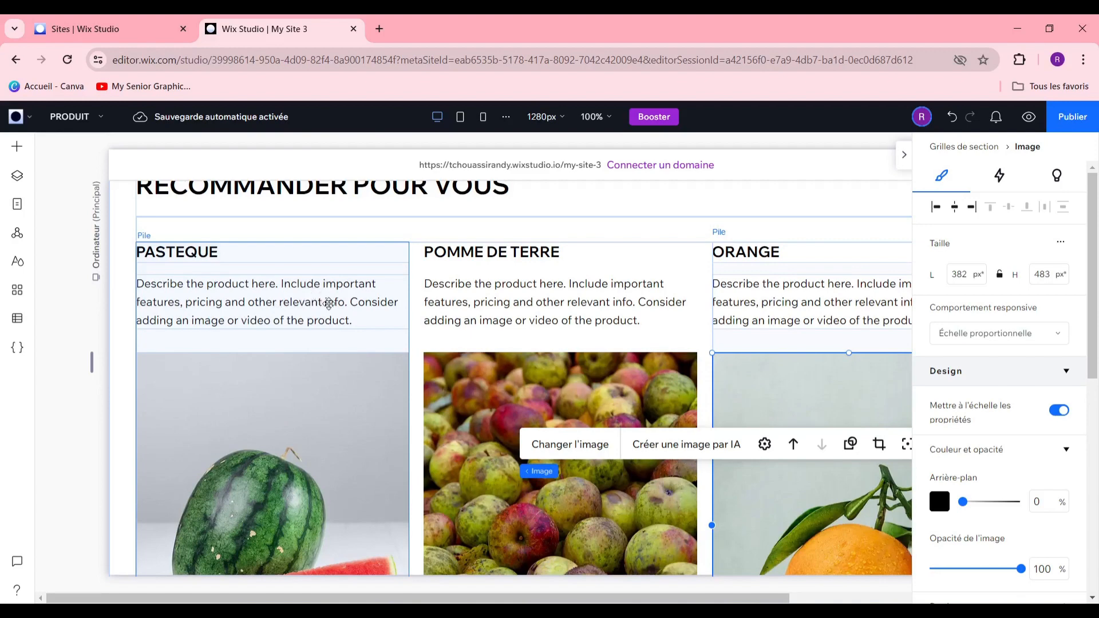
Delete the Learn More button overlaying the images in the recommended products columns
left_click(598, 315)
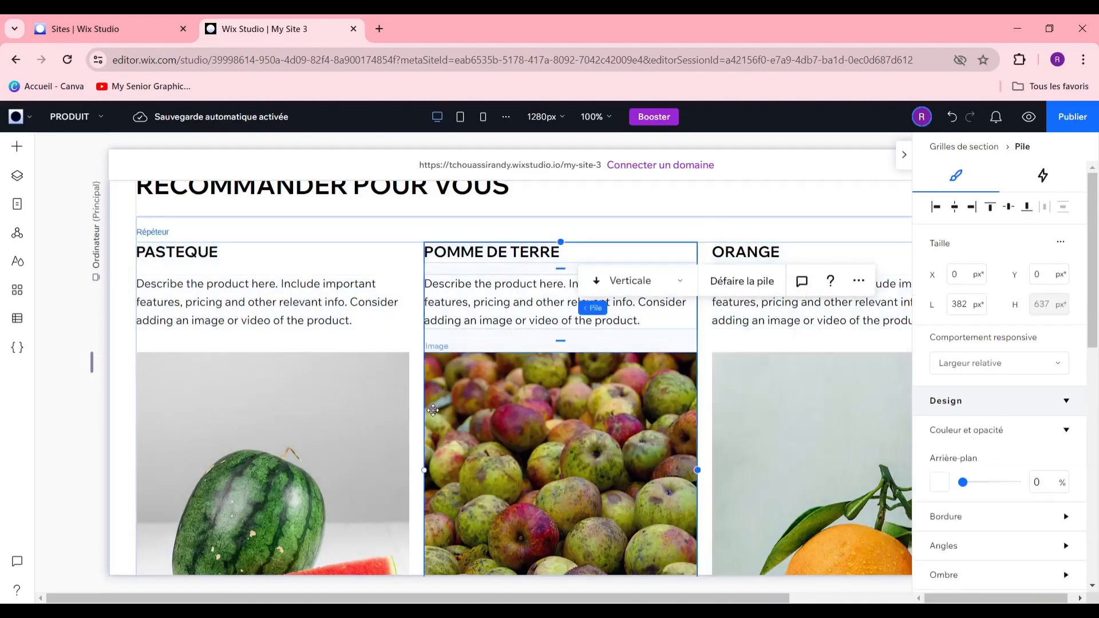
scroll(435, 408, "down", 4)
scroll(434, 409, "up", 3)
scroll(435, 408, "down", 3)
left_click(300, 428)
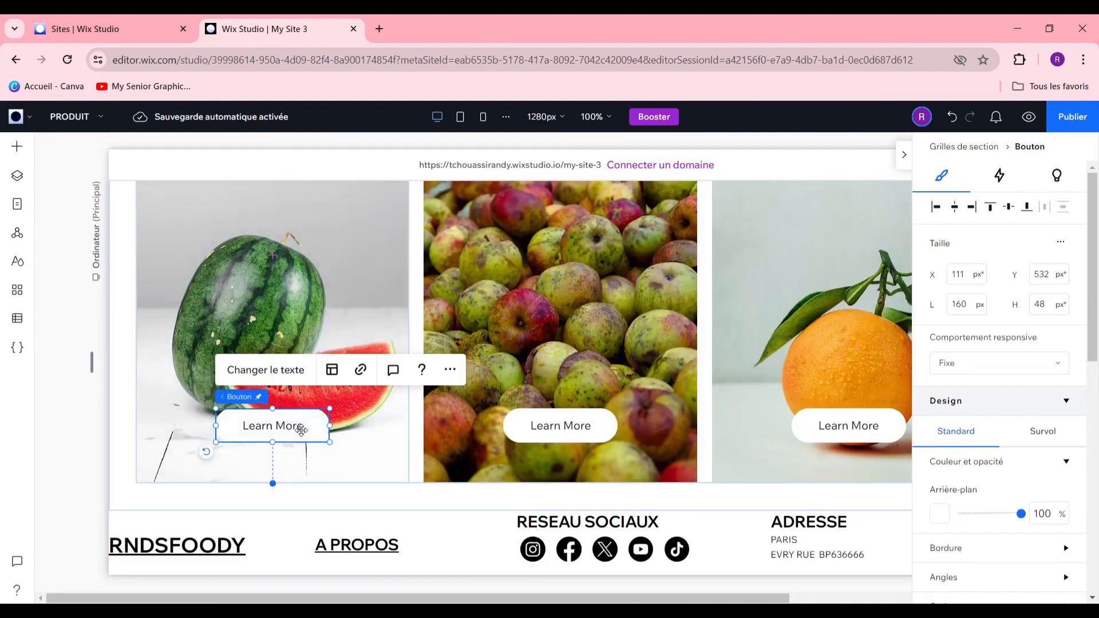
key("Delete")
left_click(333, 438)
Review the PRODUIT page's fruit photos and recommended products section, hiding the element properties for a wider view
scroll(520, 408, "up", 2)
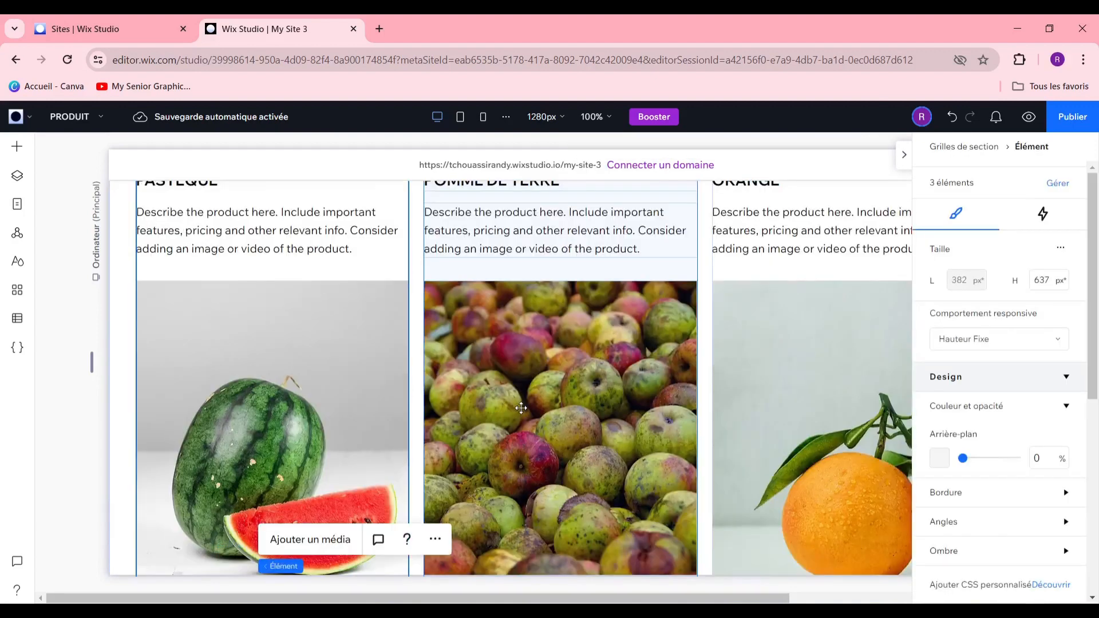
scroll(520, 408, "down", 2)
scroll(537, 387, "up", 7)
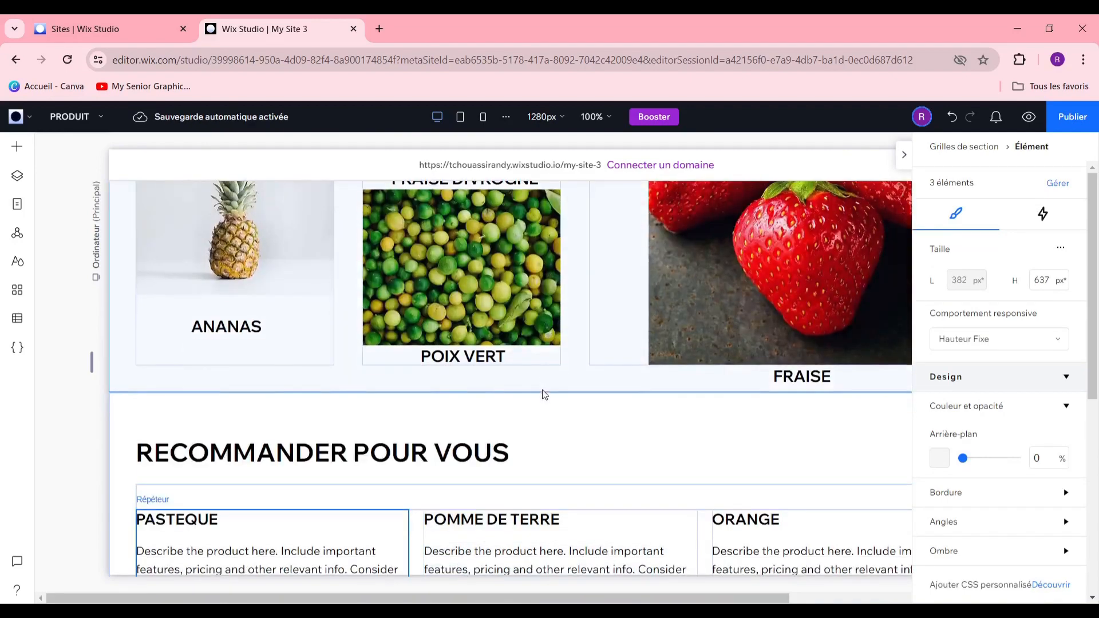
scroll(544, 395, "down", 5)
scroll(543, 384, "up", 10)
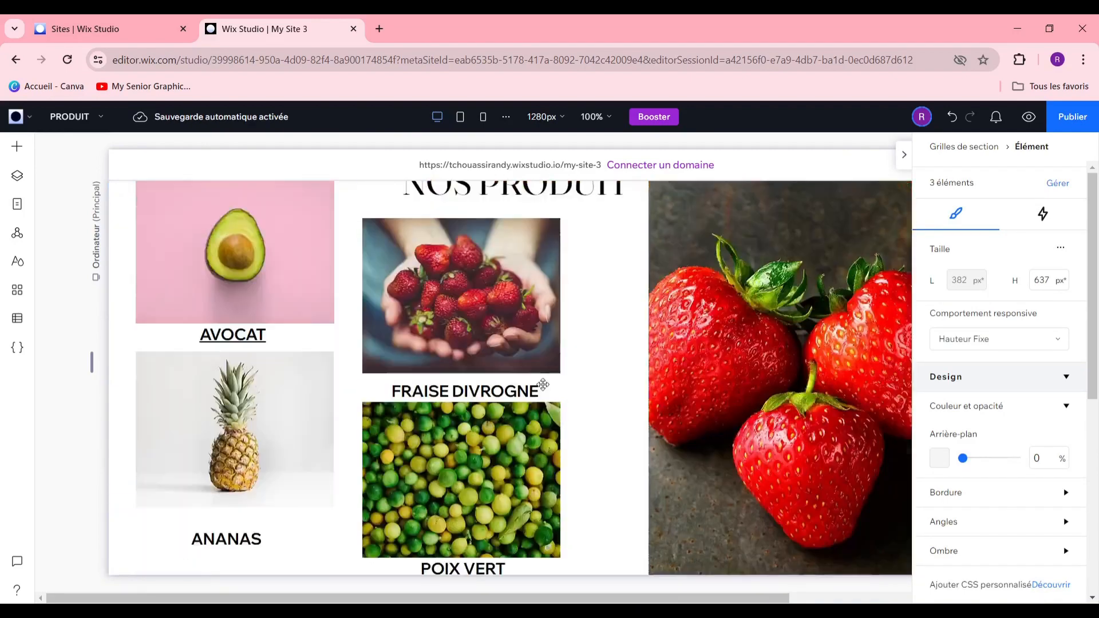
scroll(543, 384, "down", 10)
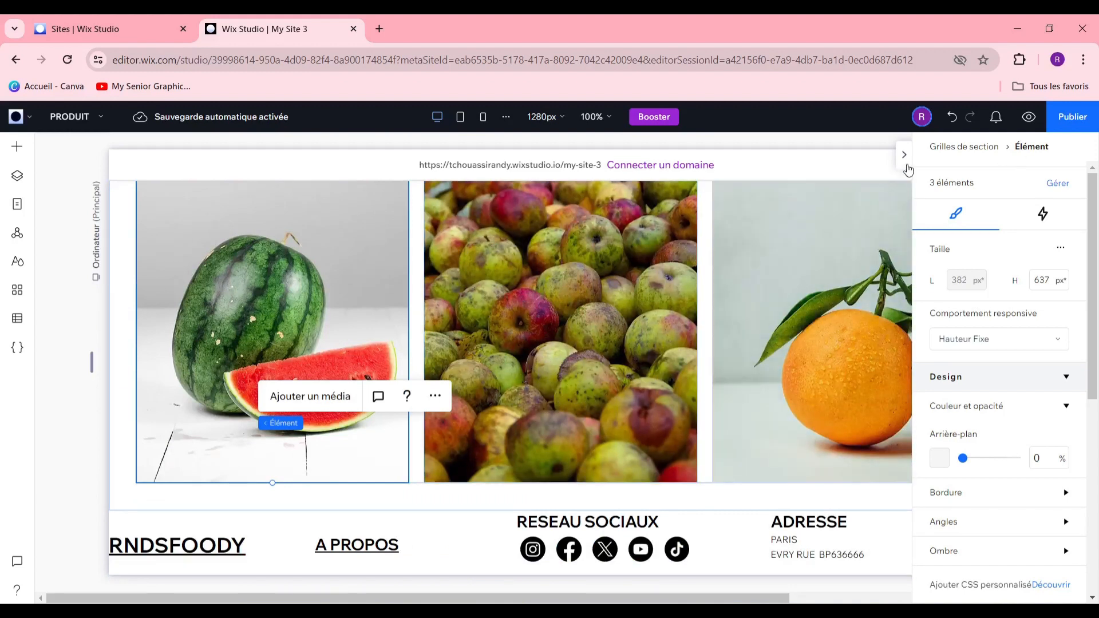
left_click(906, 163)
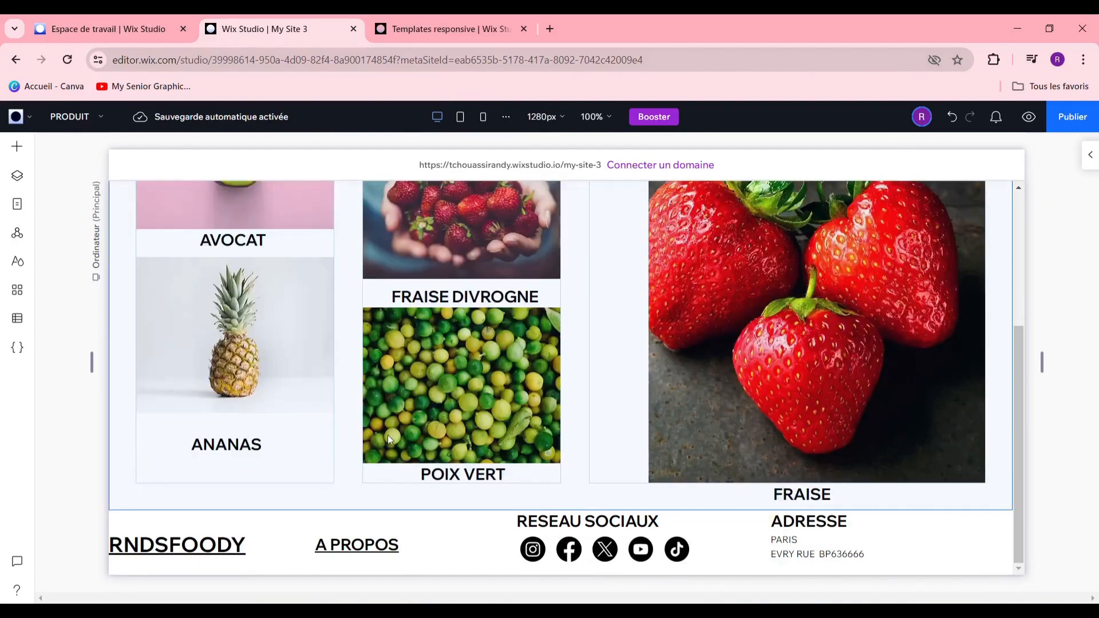
scroll(387, 435, "up", 5)
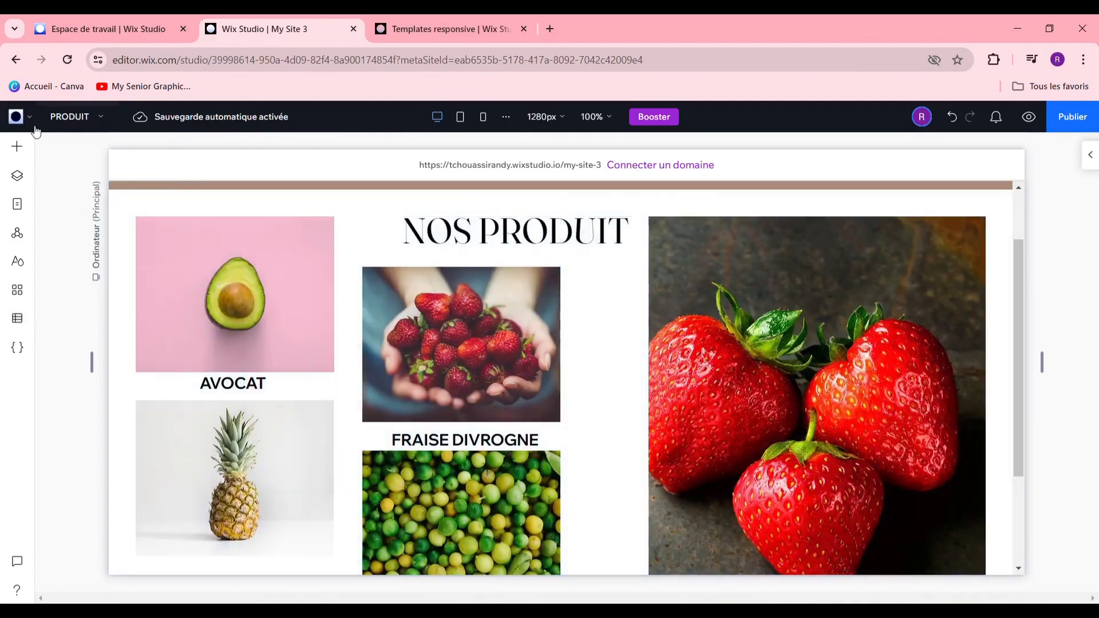
Browse the Boutique elements available to add, including Galerie Grid and Galerie Slider
left_click(24, 150)
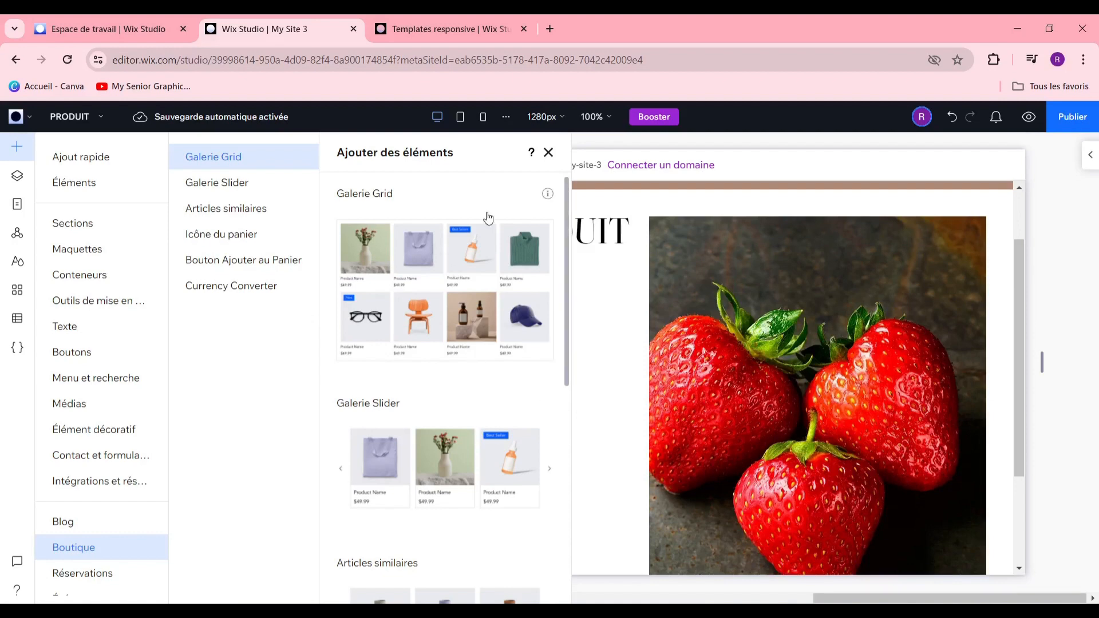
left_click(548, 152)
scroll(226, 152, "down", 1)
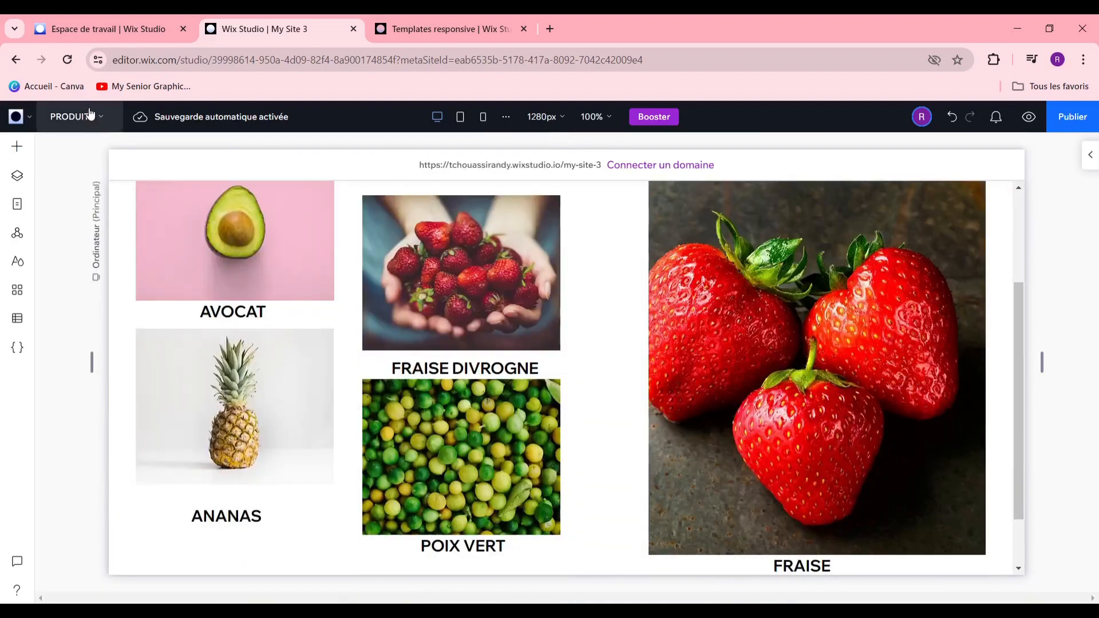
Open the store's Product Page and review its article gallery, purchase options and information sections
left_click(90, 114)
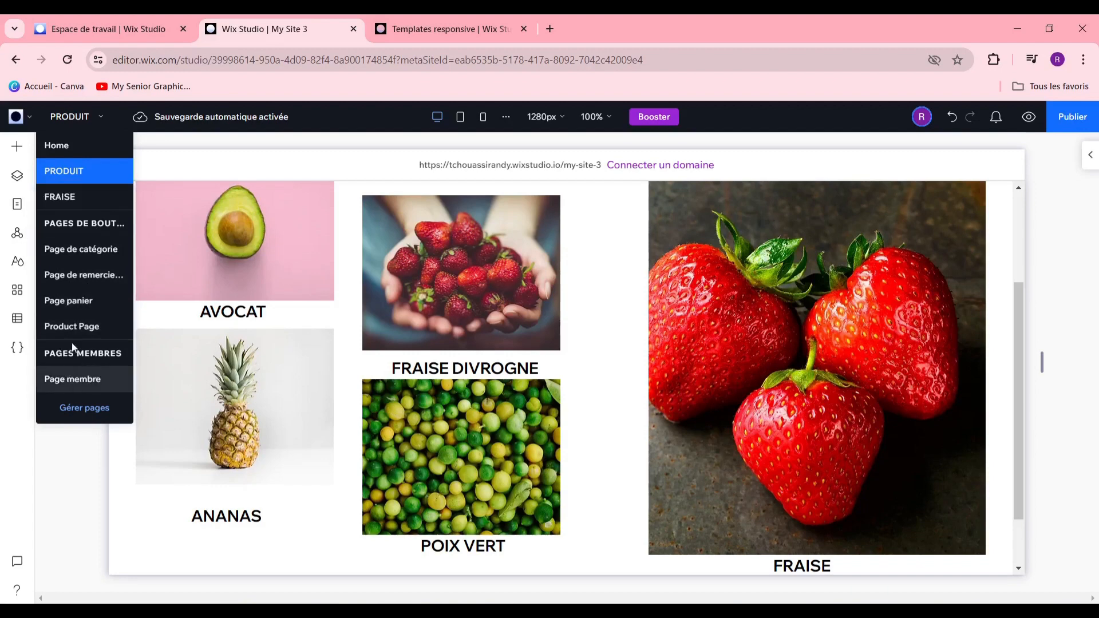
left_click(98, 329)
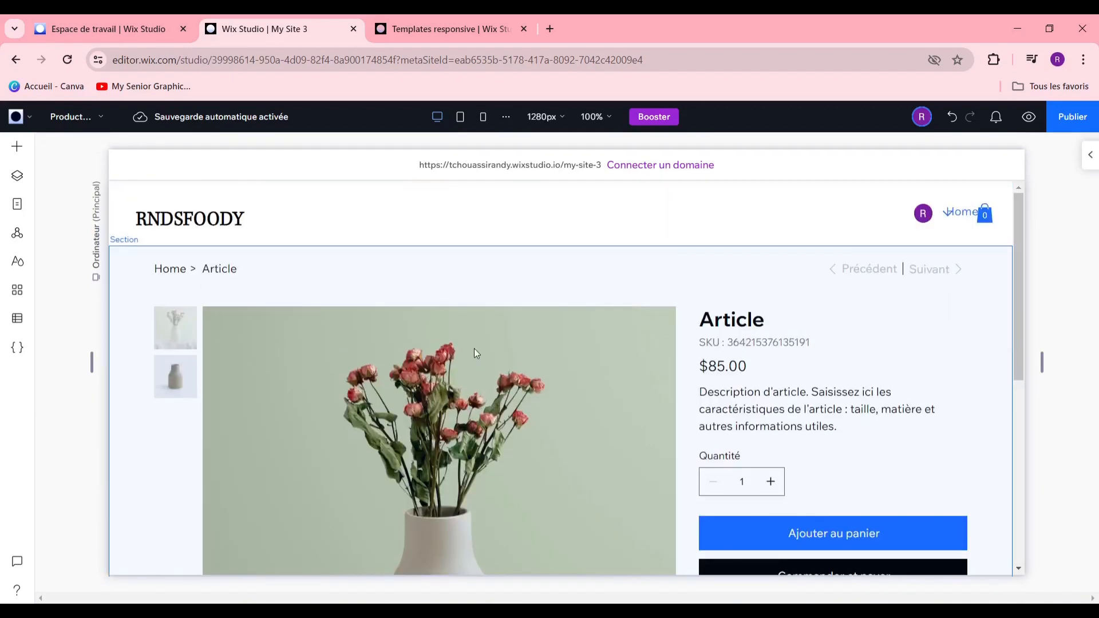
scroll(495, 355, "down", 6)
scroll(503, 346, "up", 3)
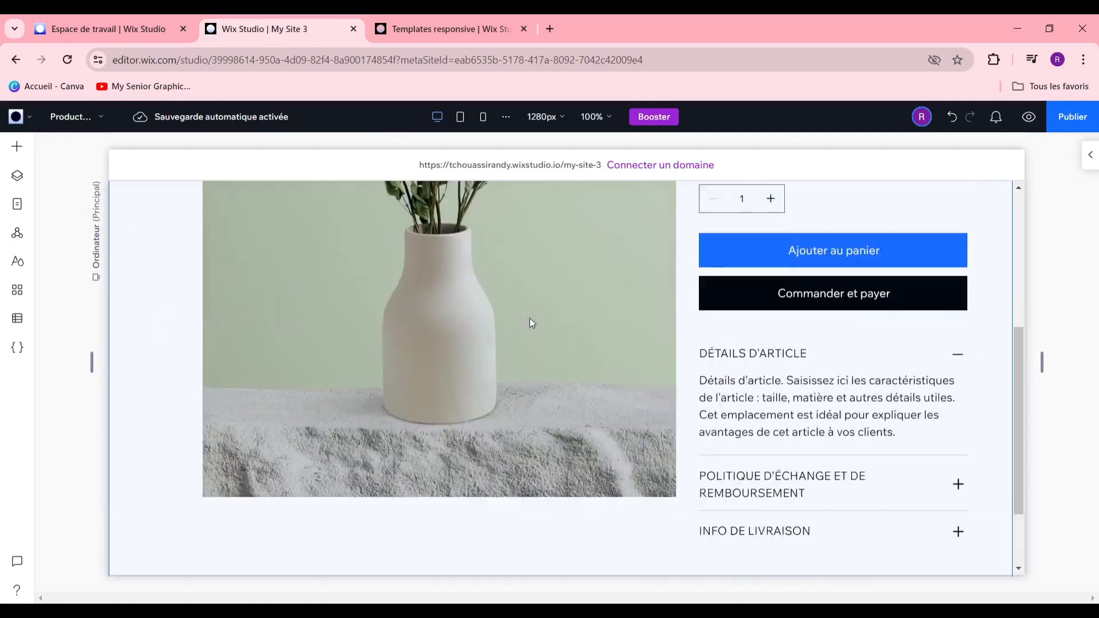
scroll(492, 284, "up", 3)
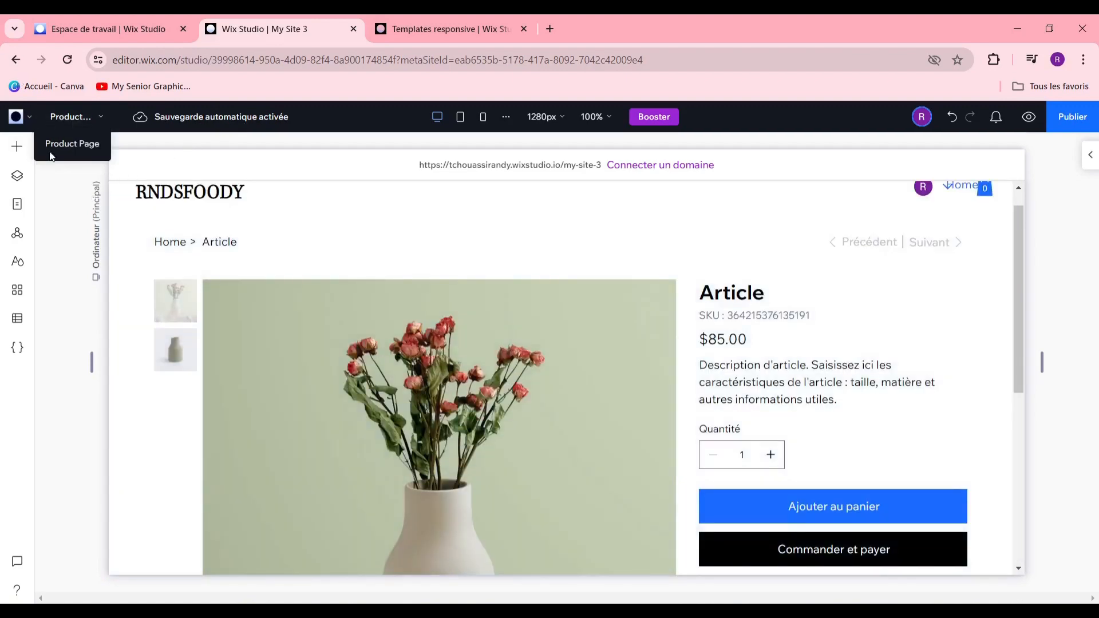
Switch to the Page de catégorie and open the article management for its category section
left_click(75, 117)
left_click(87, 174)
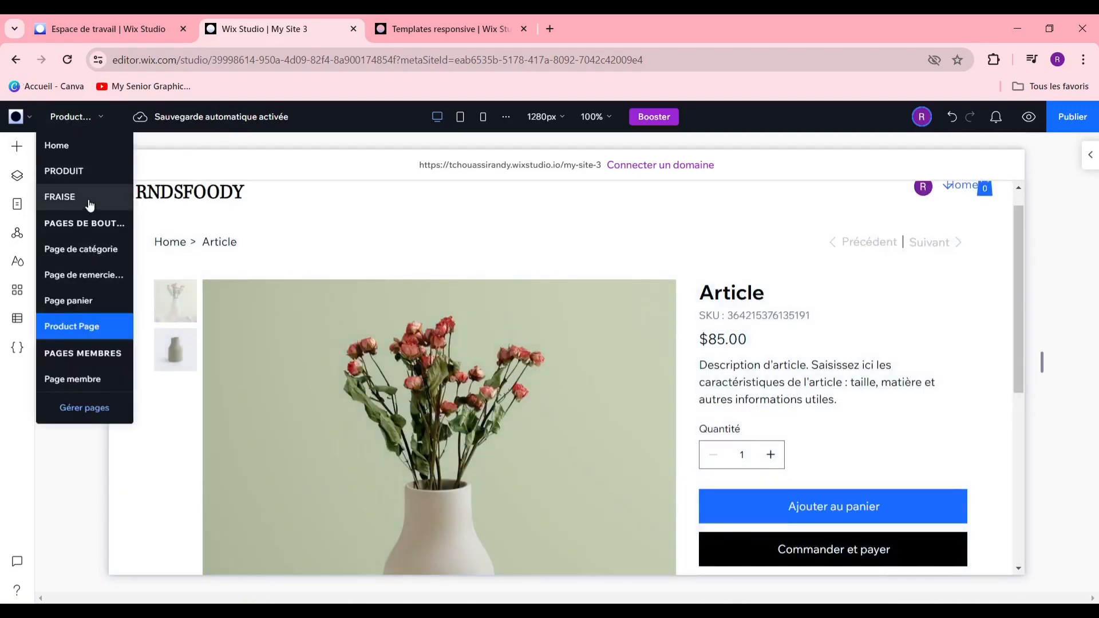
scroll(852, 388, "down", 2)
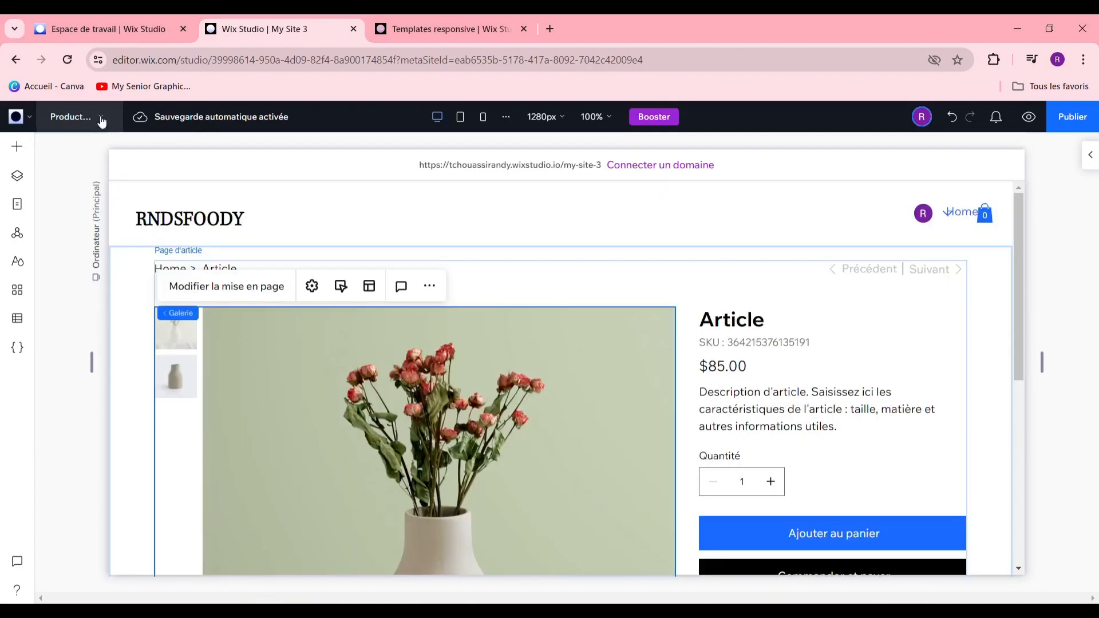
left_click(101, 118)
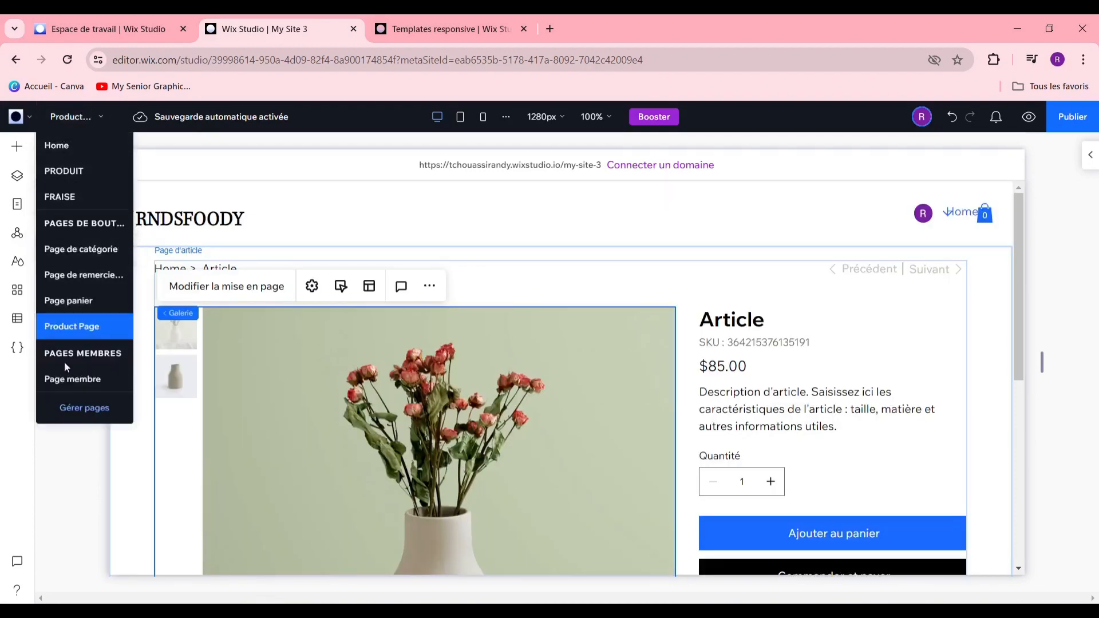
left_click(91, 252)
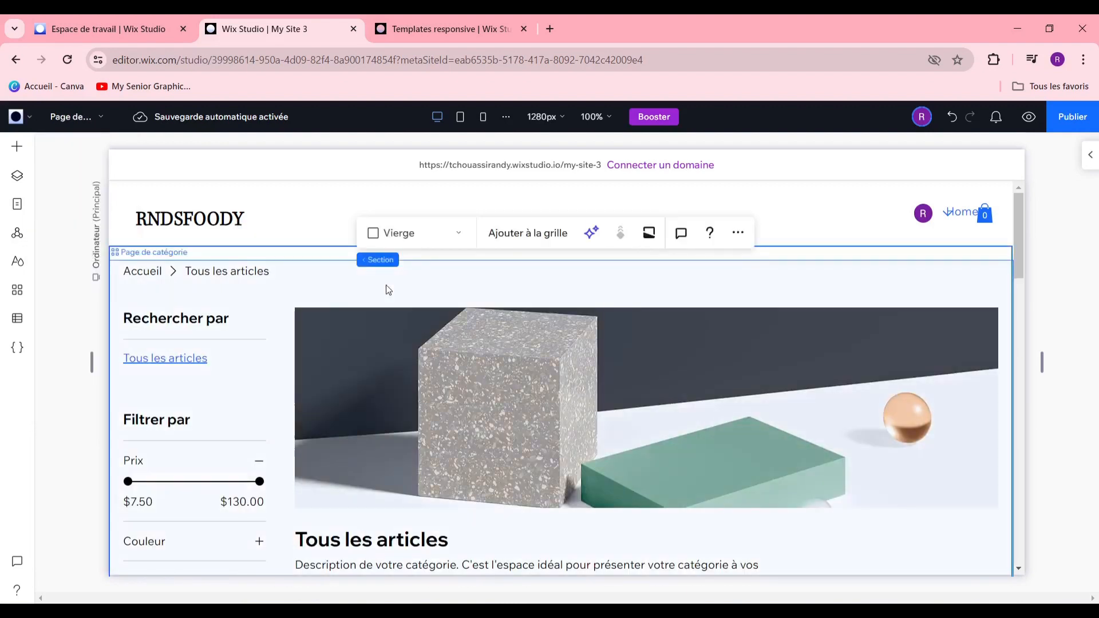
left_click(293, 285)
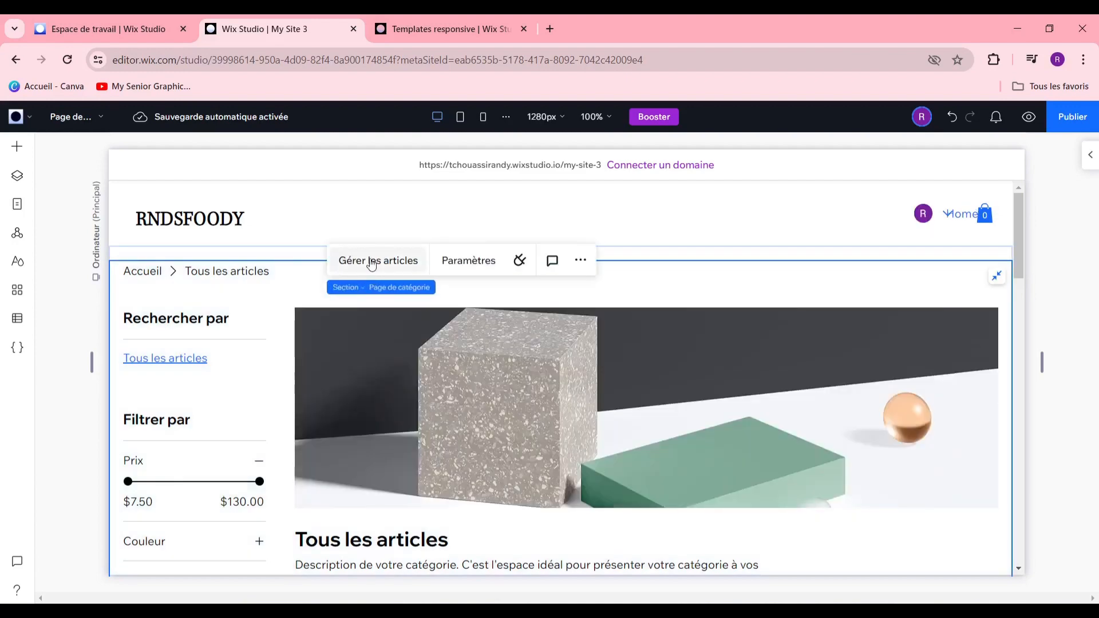
left_click(371, 262)
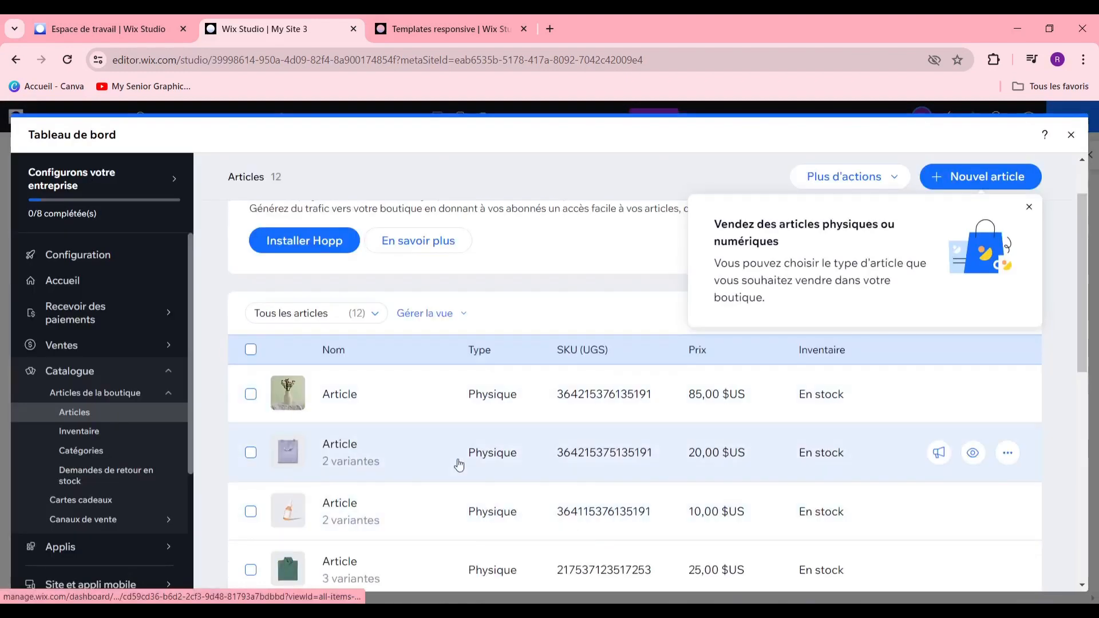
Look through the store's article list and open the first article, with the flower vase, for editing
scroll(457, 464, "down", 10)
scroll(434, 466, "up", 10)
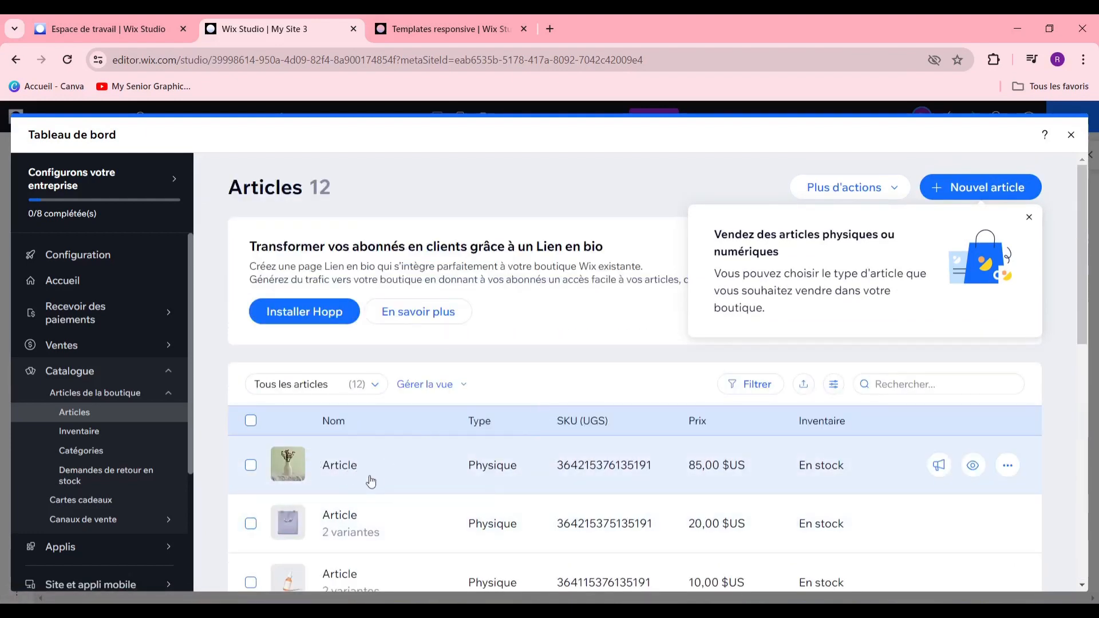
left_click(1007, 465)
left_click(961, 441)
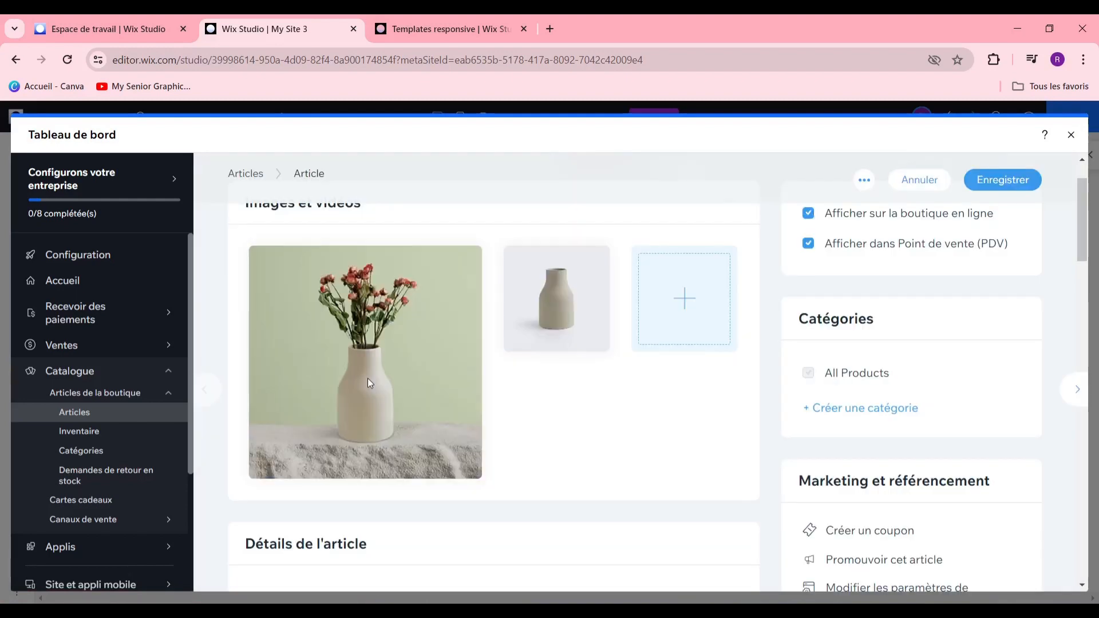
Replace the article's vase image with the Unsplash strawberry on a yellow background, searching for FRUIT, and rename the article FRAISE
left_click(368, 379)
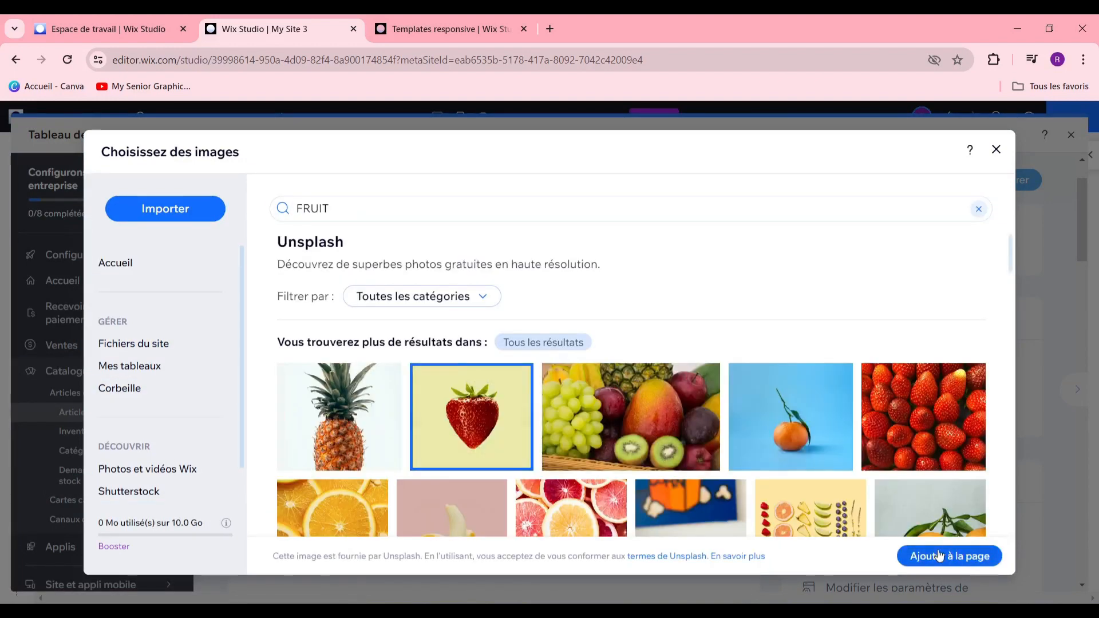
left_click(968, 562)
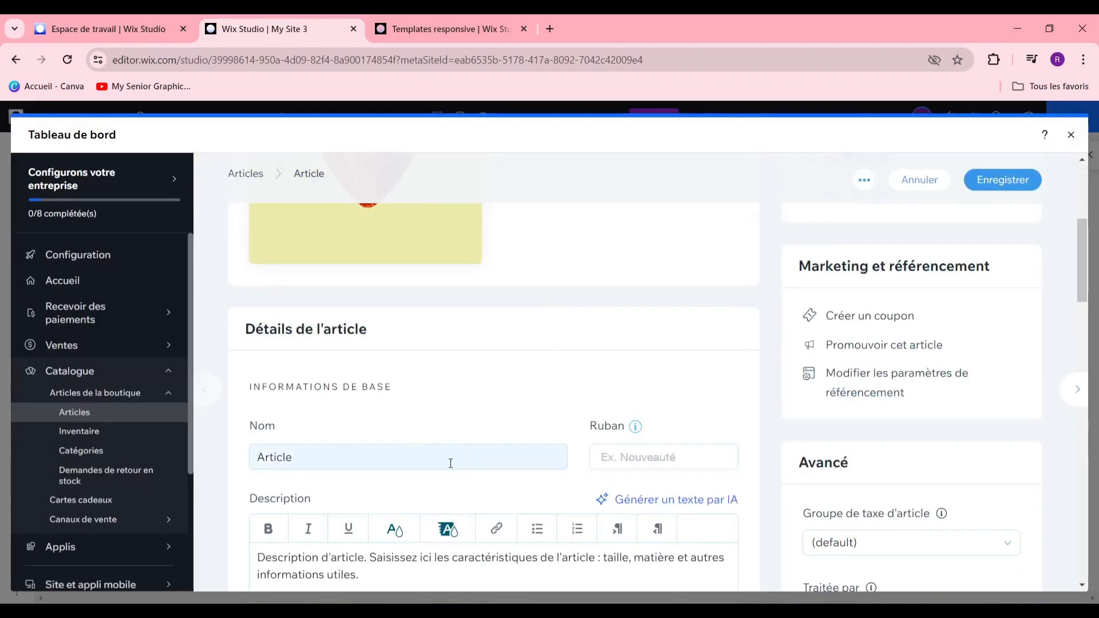
left_click(448, 461)
left_click_drag(448, 461, 258, 448)
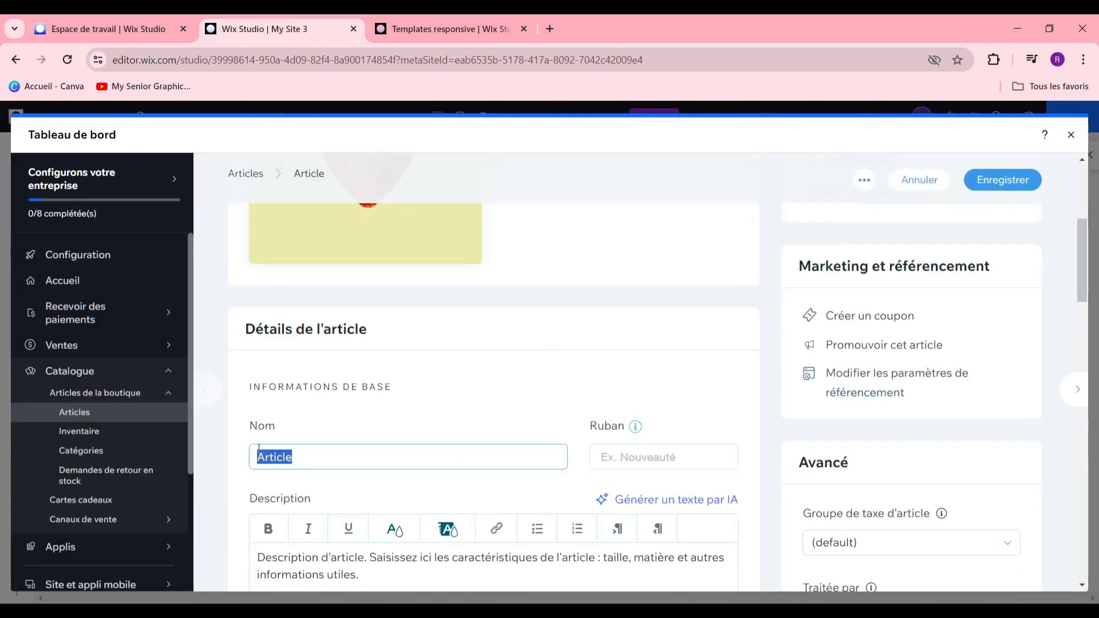
type("FRAIS")
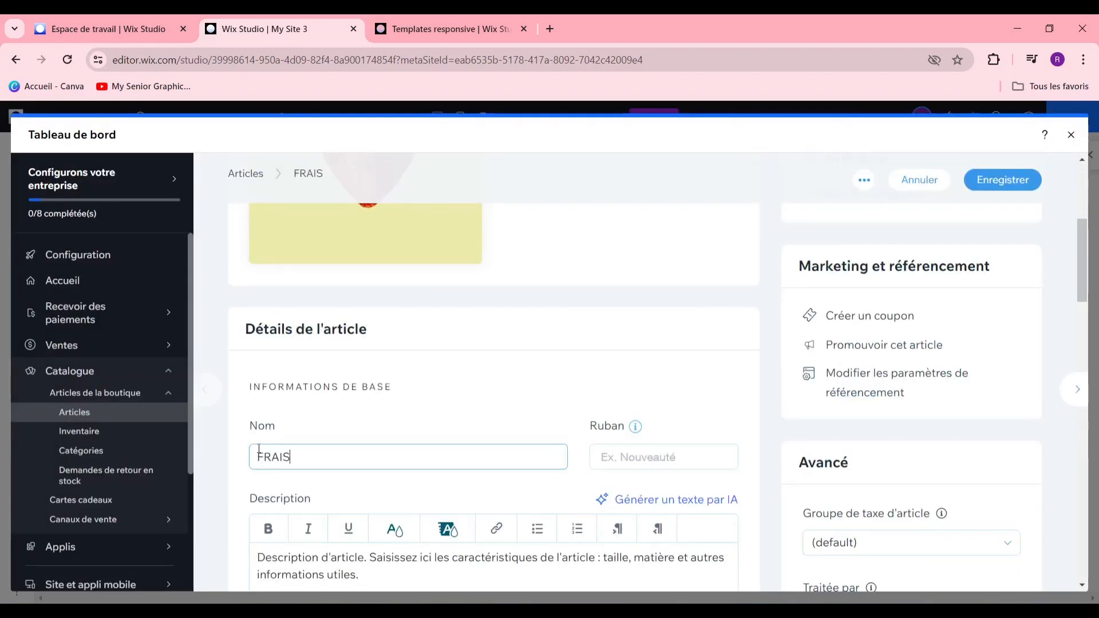
type("E")
Examine the FRAISE article's description and its additional information sections
scroll(326, 515, "down", 4)
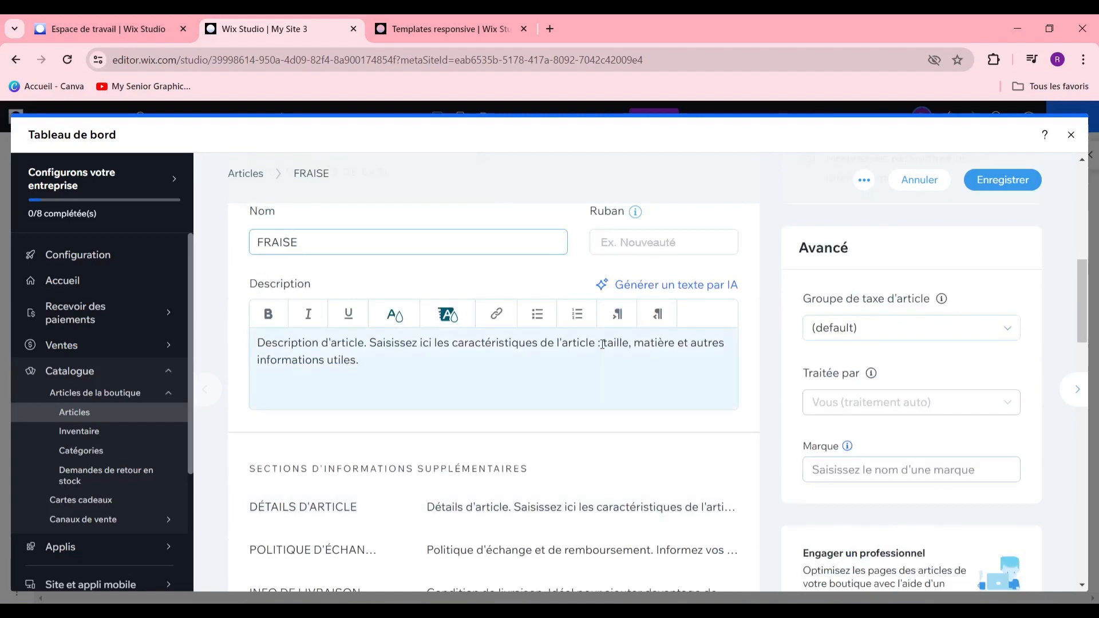
triple_click(583, 339)
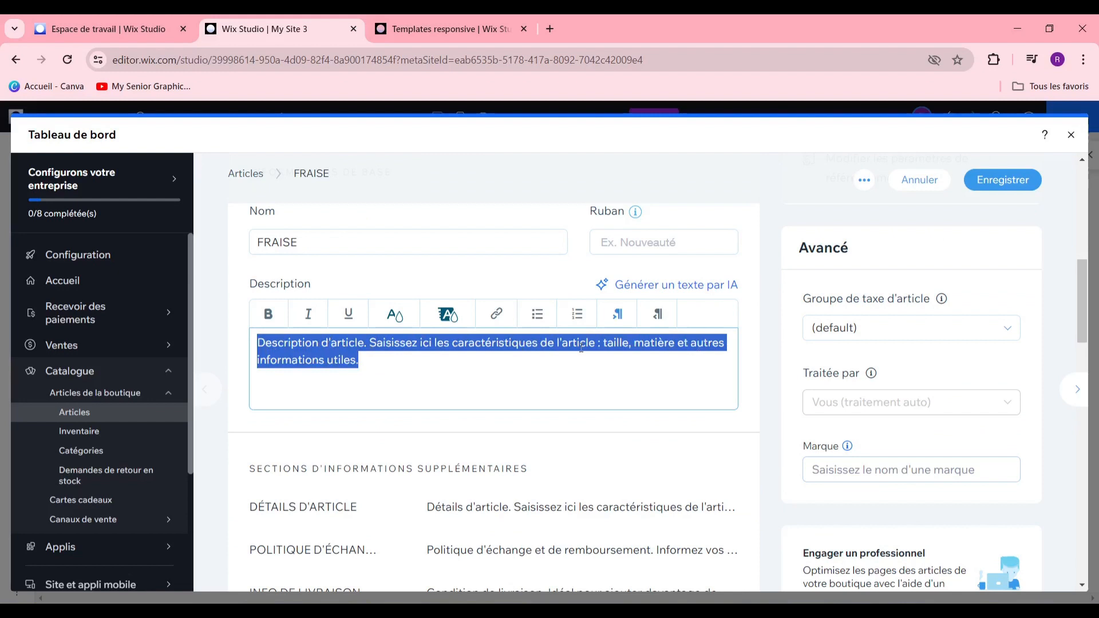
left_click(571, 360)
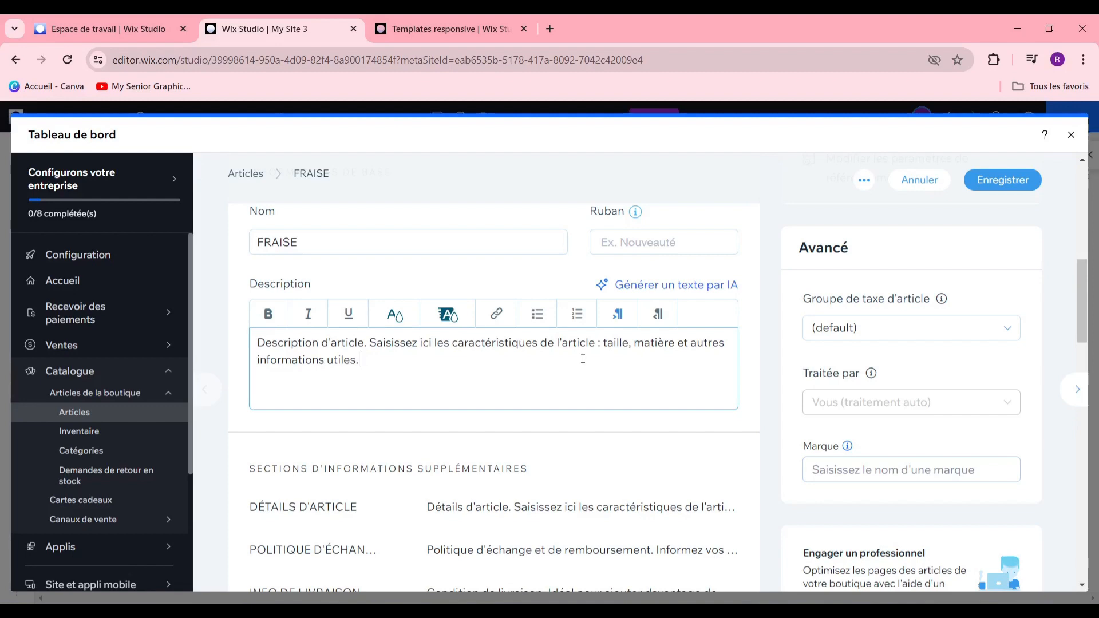
scroll(562, 286, "up", 2)
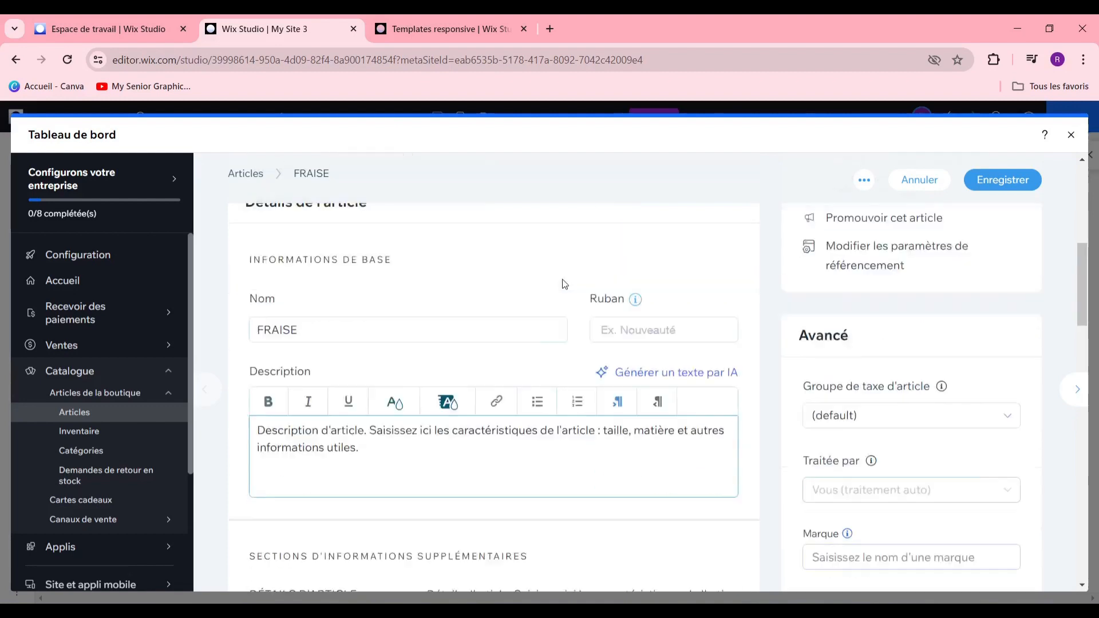
scroll(578, 331, "down", 5)
scroll(400, 298, "up", 2)
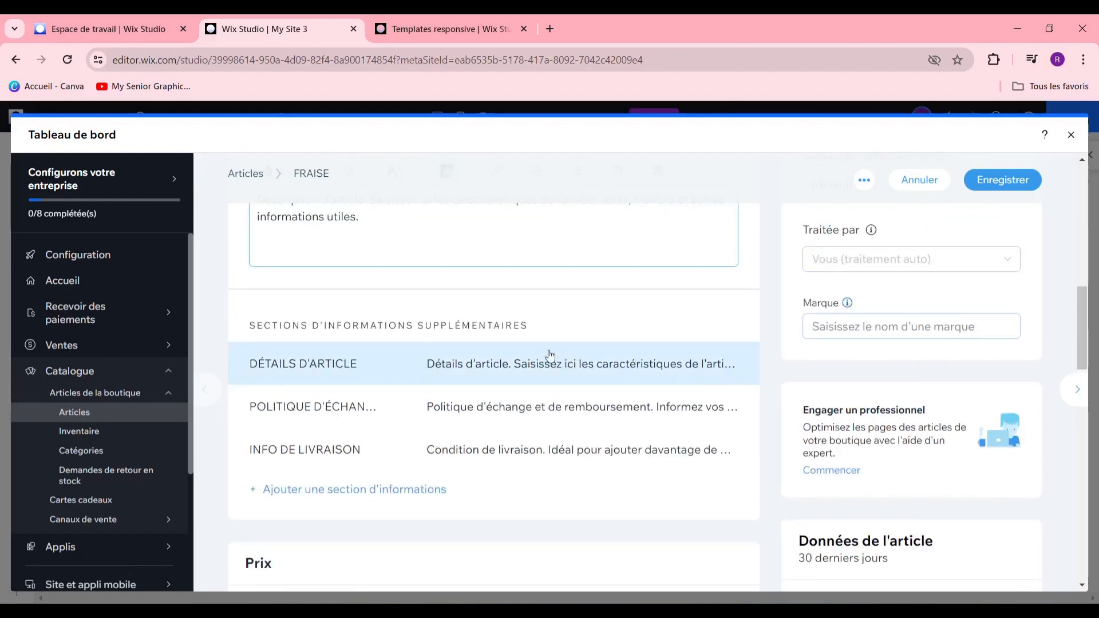
Append "GGJ" to the description of the article's DÉTAILS D'ARTICLE information section
left_click(438, 356)
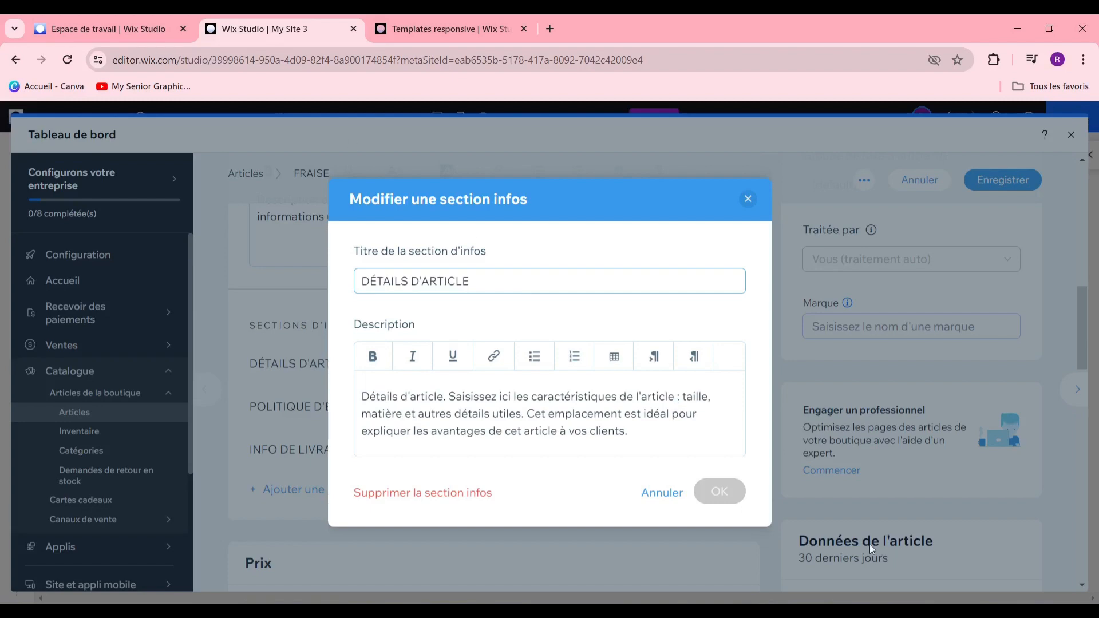
left_click(691, 432)
type("GGJ")
left_click(720, 491)
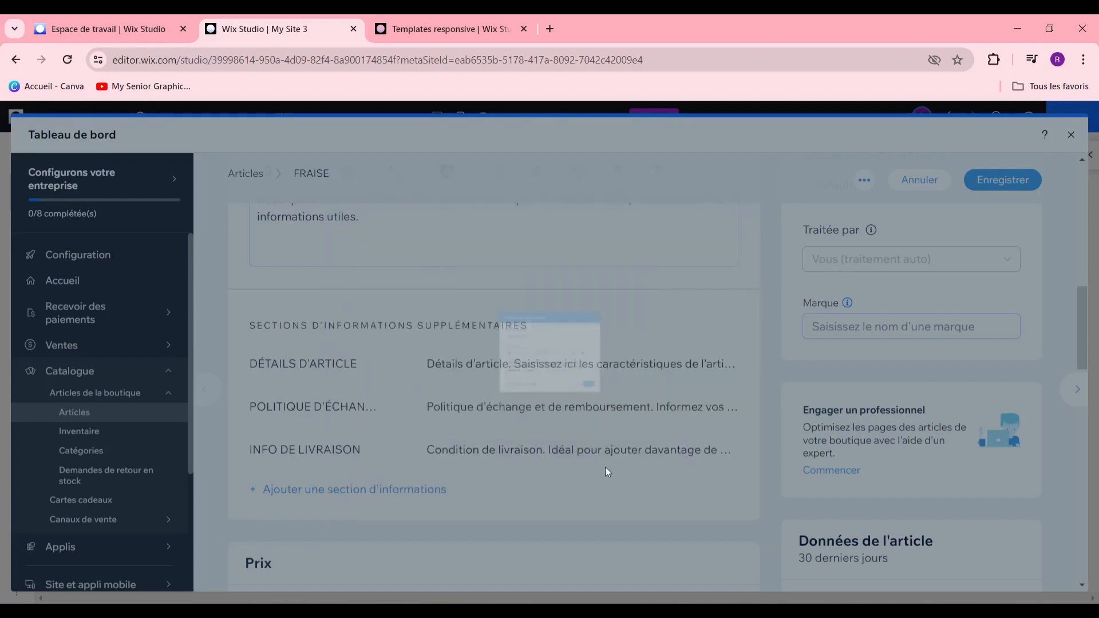
Append "HGGHJ" to the description of the article's POLITIQUE D'ÉCHANGE ET DE REMBOURSEMENT information section
left_click(353, 421)
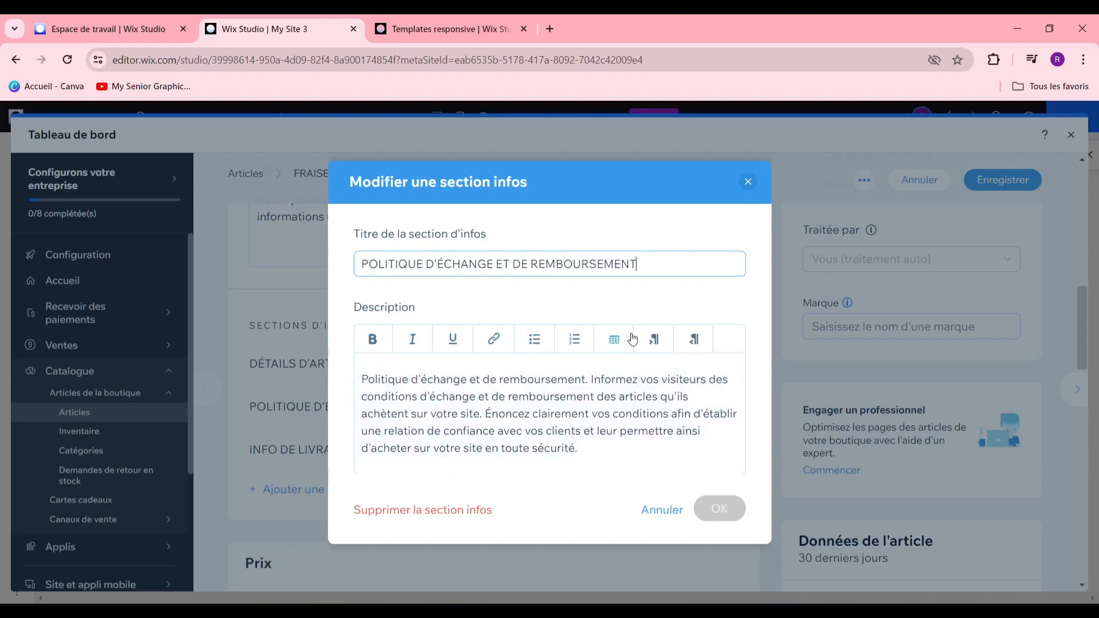
left_click(617, 442)
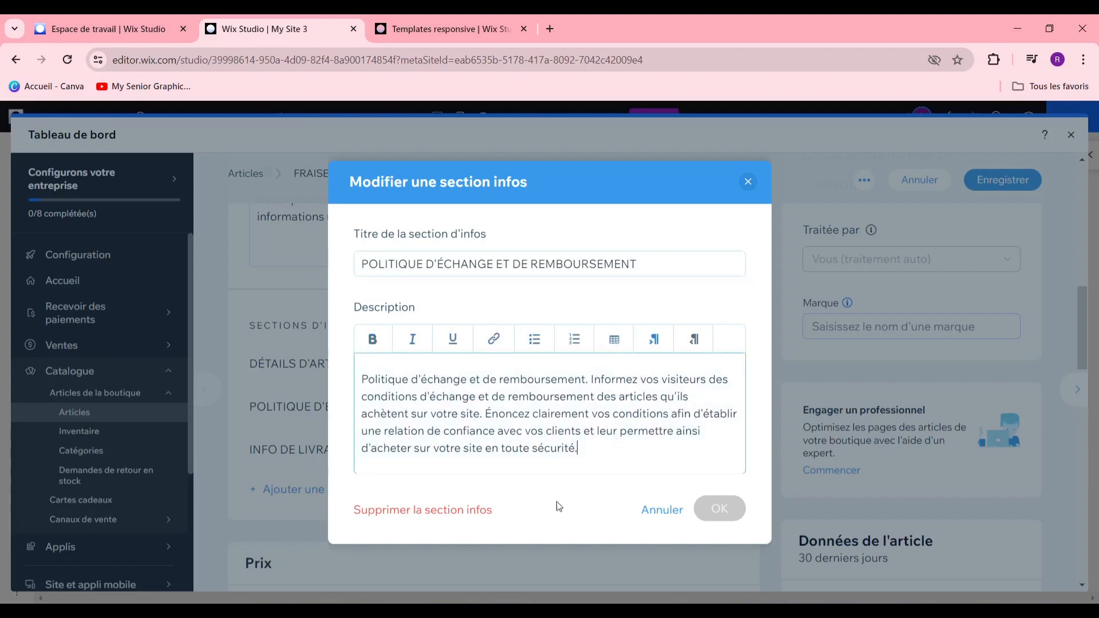
type("HGGHJ")
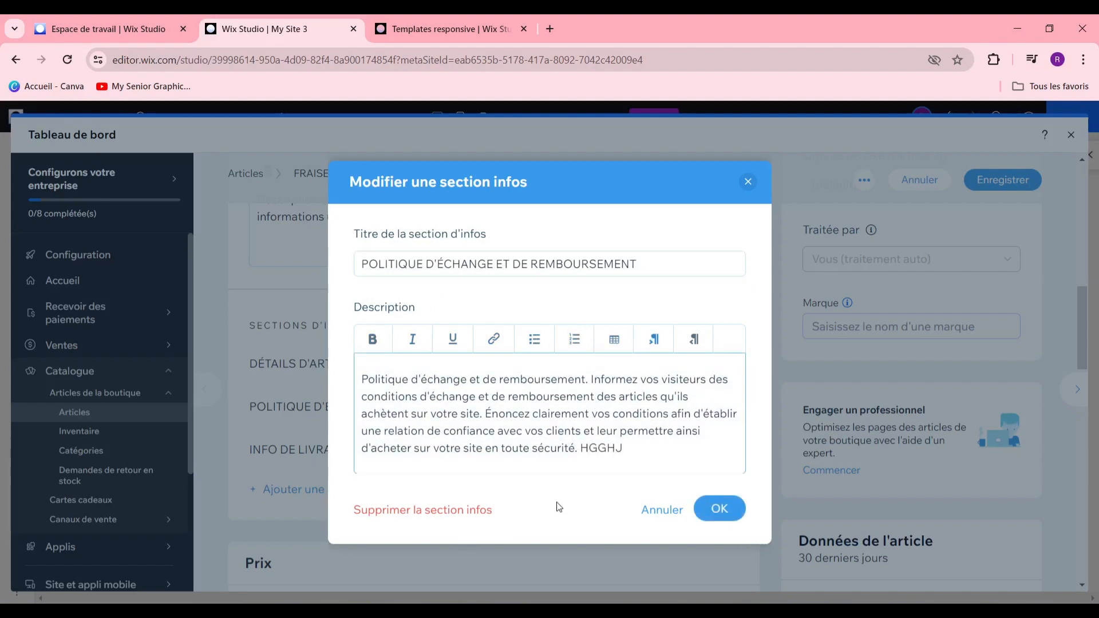
left_click(720, 509)
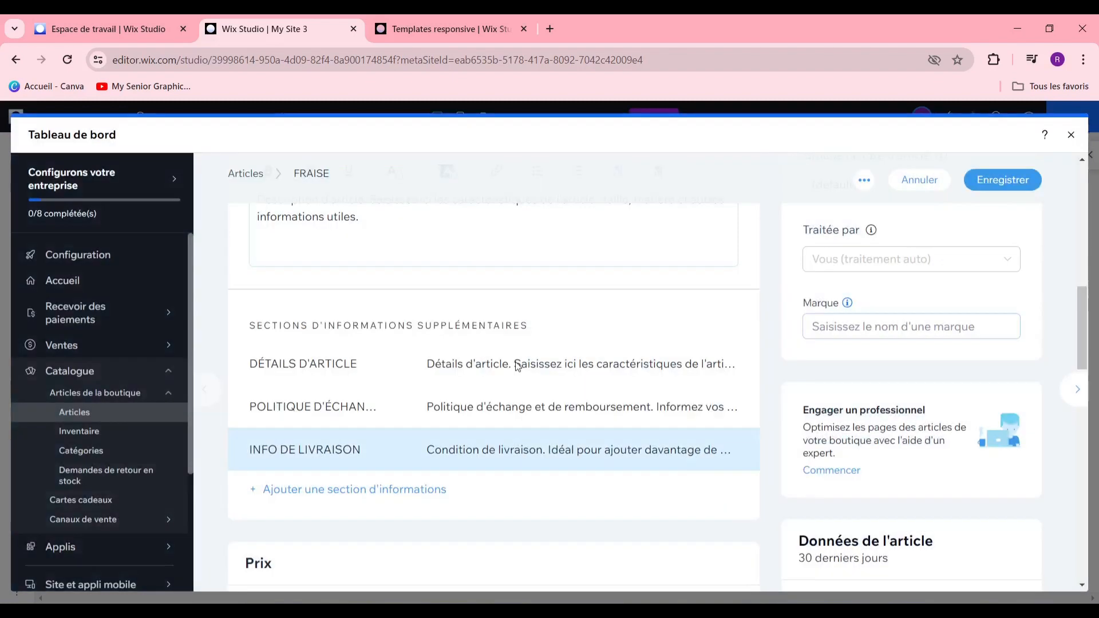
Append "GFDY" to the description of the article's INFO DE LIVRAISON information section
left_click(419, 459)
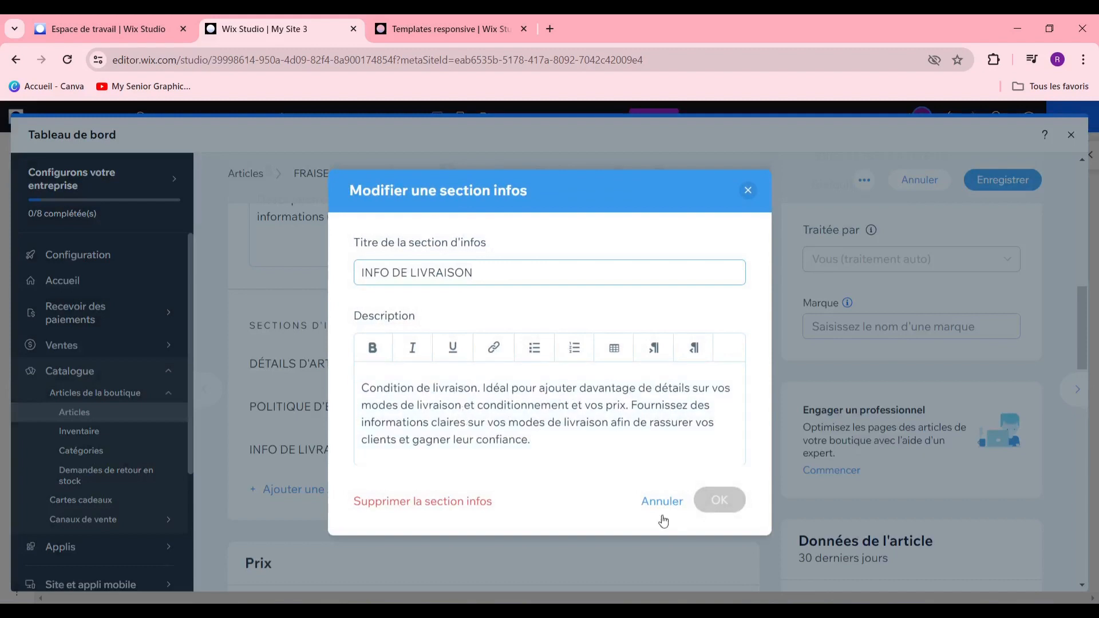
left_click(592, 382)
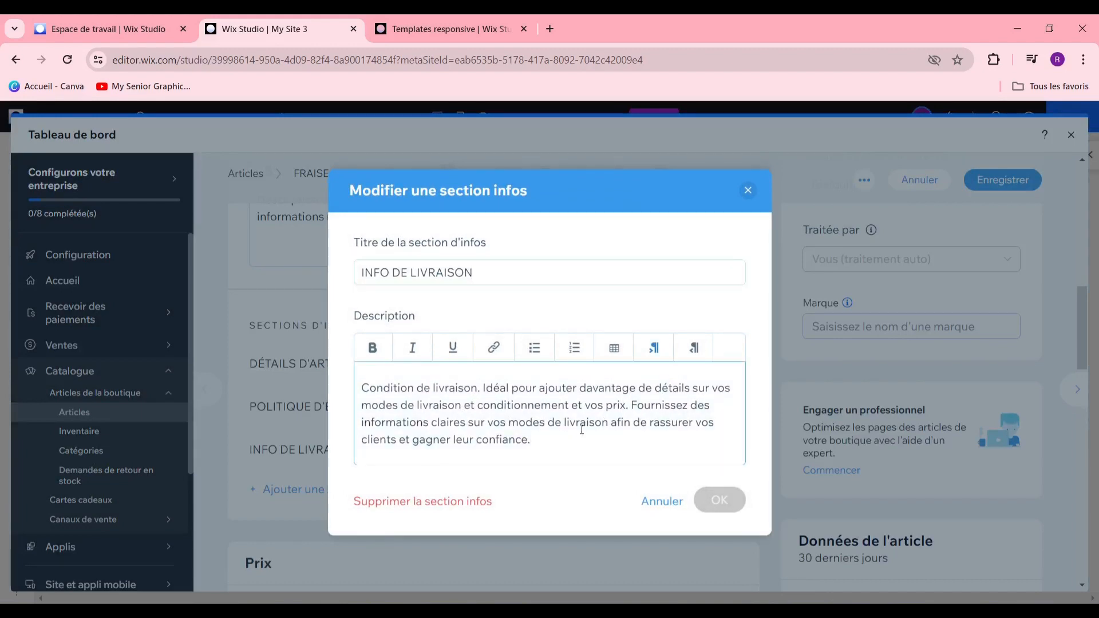
type("GFDY")
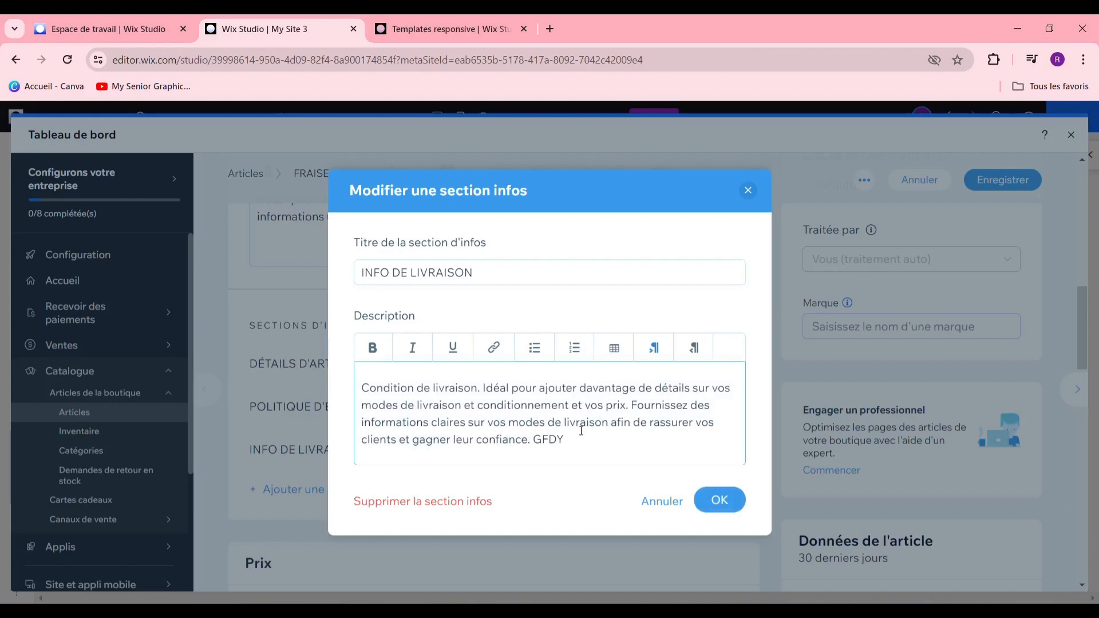
left_click(719, 499)
Set the FRAISE article's price to $0.5 and its cost of goods to $0.1
scroll(534, 411, "down", 5)
scroll(431, 345, "up", 3)
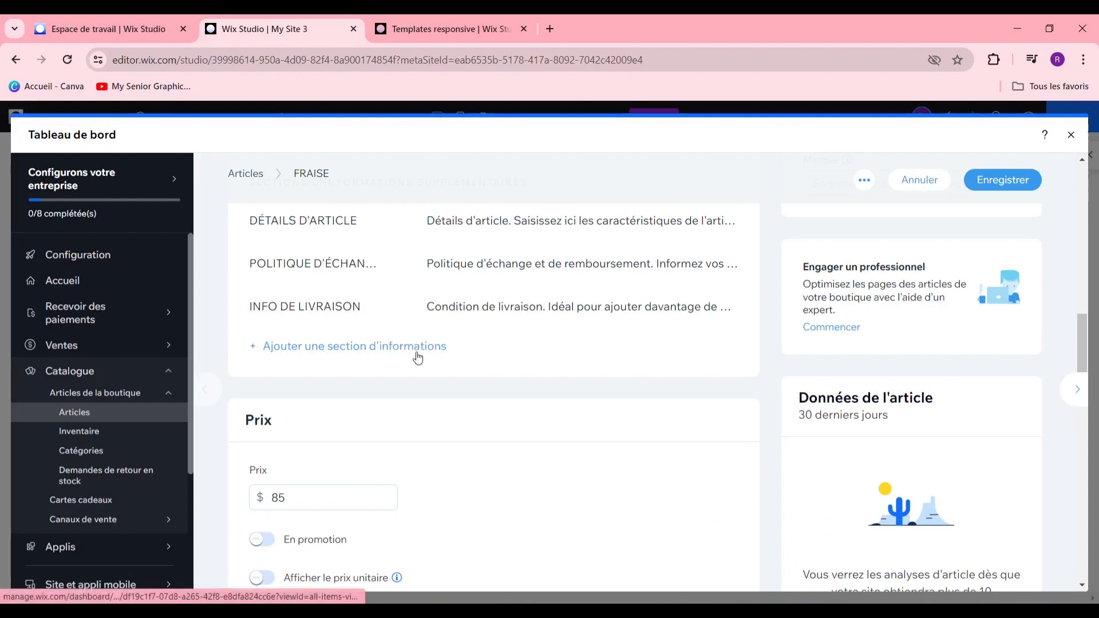
scroll(417, 357, "down", 3)
left_click(327, 282)
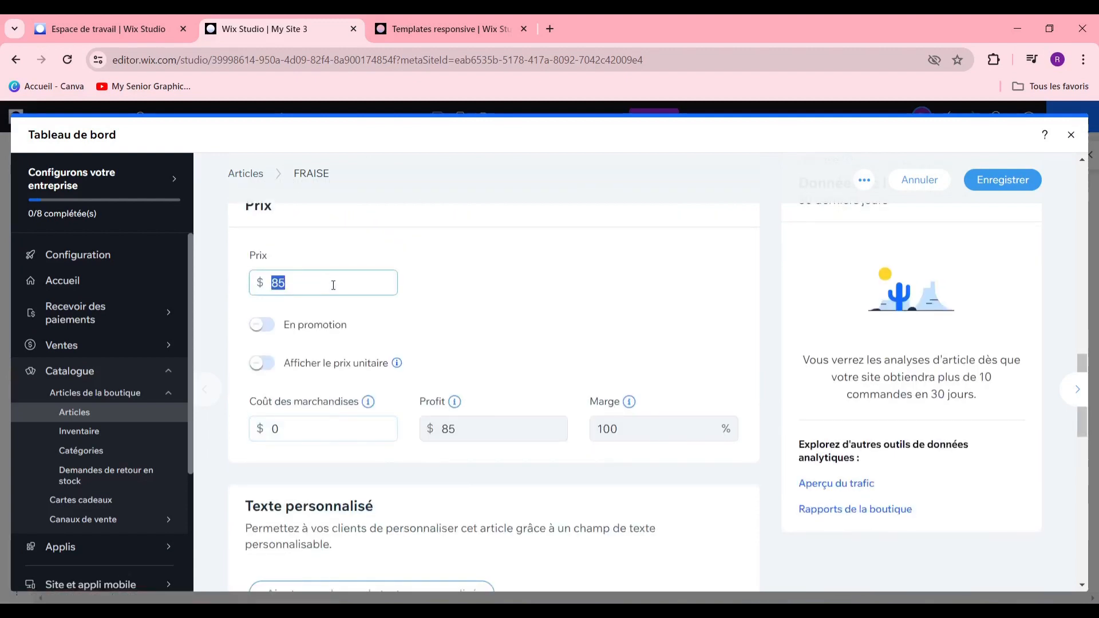
type("0.")
left_click(354, 429)
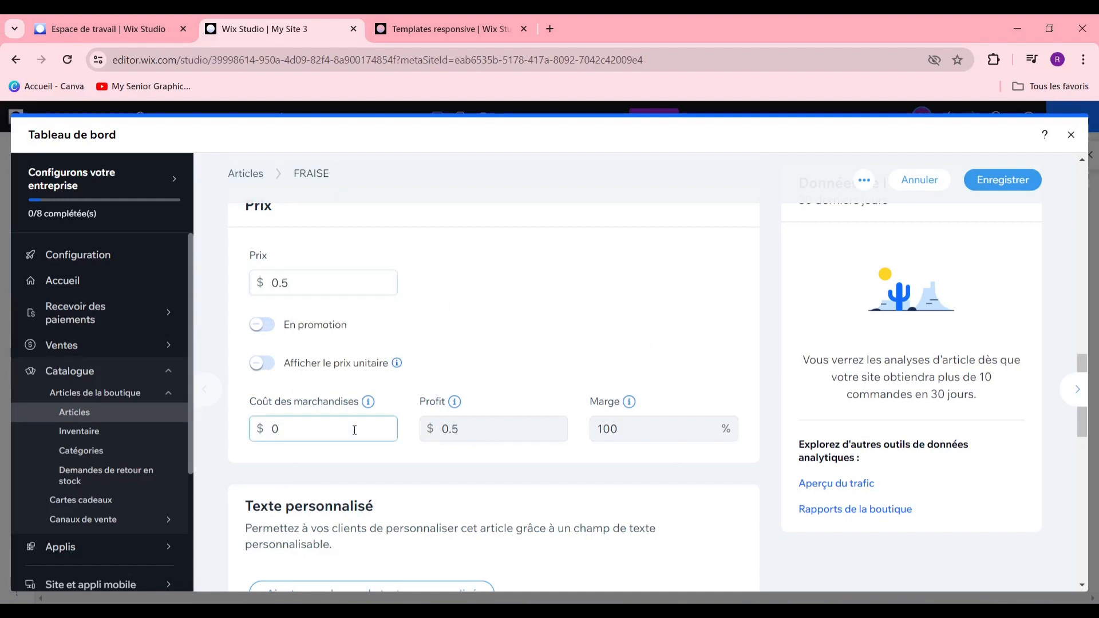
type("0.1")
Examine the FRAISE article's custom text, options, inventory and shipping, preorder, subscription and tax group settings
scroll(544, 444, "down", 3)
scroll(500, 319, "up", 1)
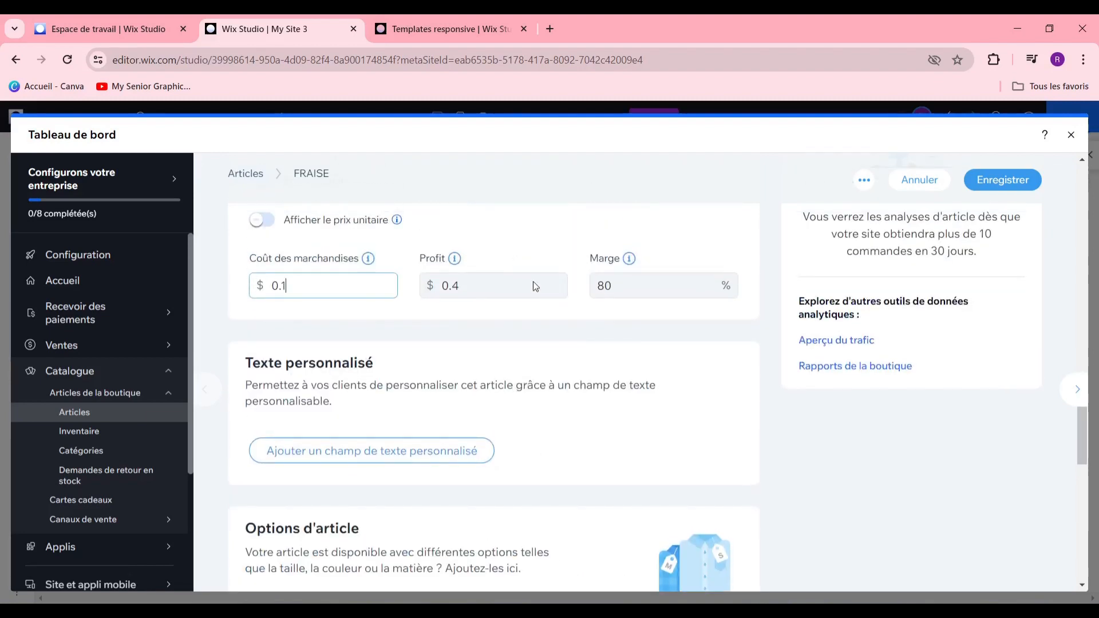
scroll(495, 343, "down", 4)
scroll(490, 378, "up", 4)
scroll(355, 275, "down", 4)
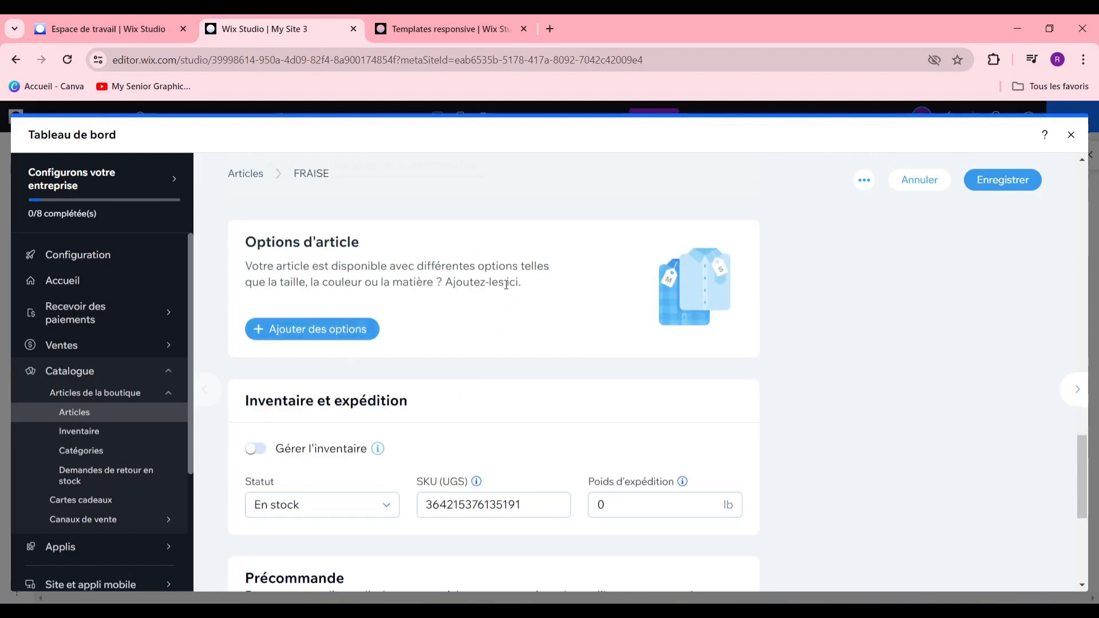
scroll(499, 286, "down", 2)
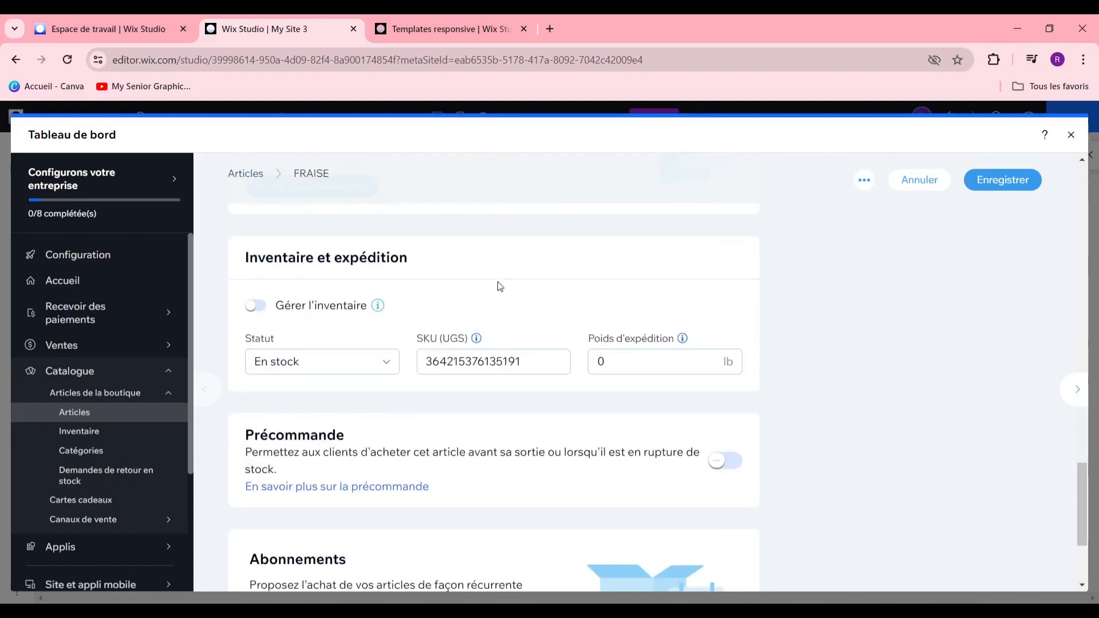
left_click(329, 363)
left_click(338, 386)
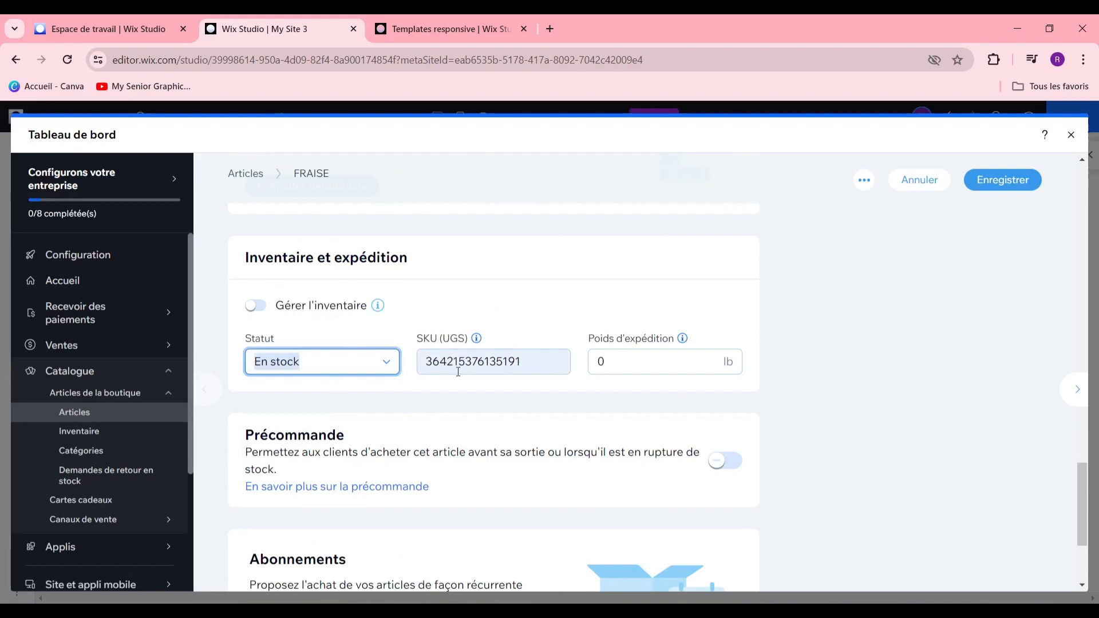
left_click(332, 366)
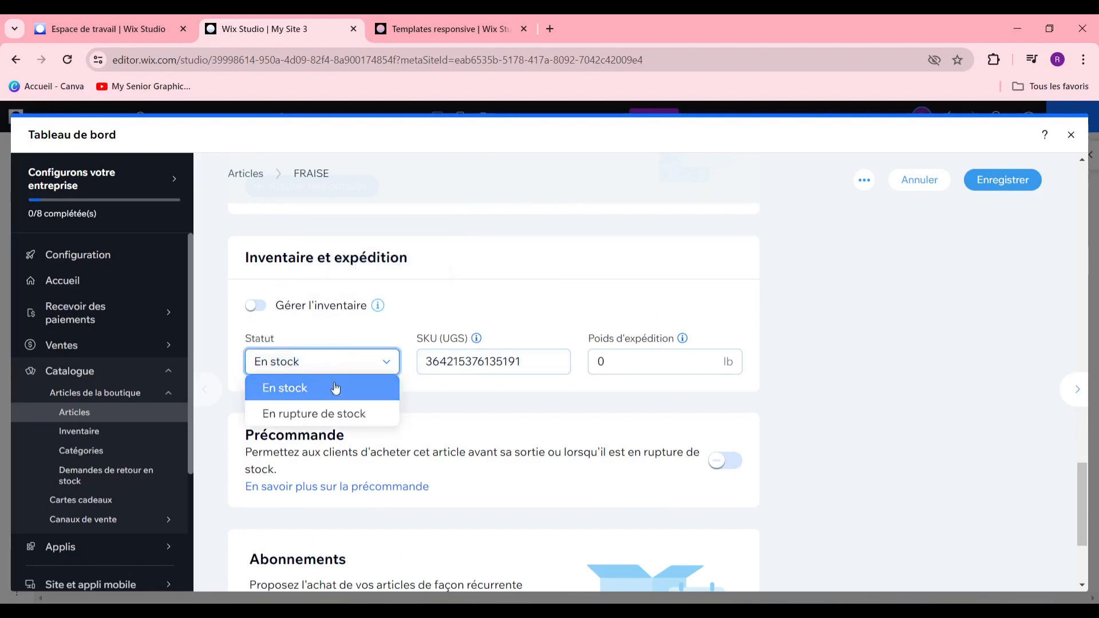
left_click(540, 368)
left_click(529, 292)
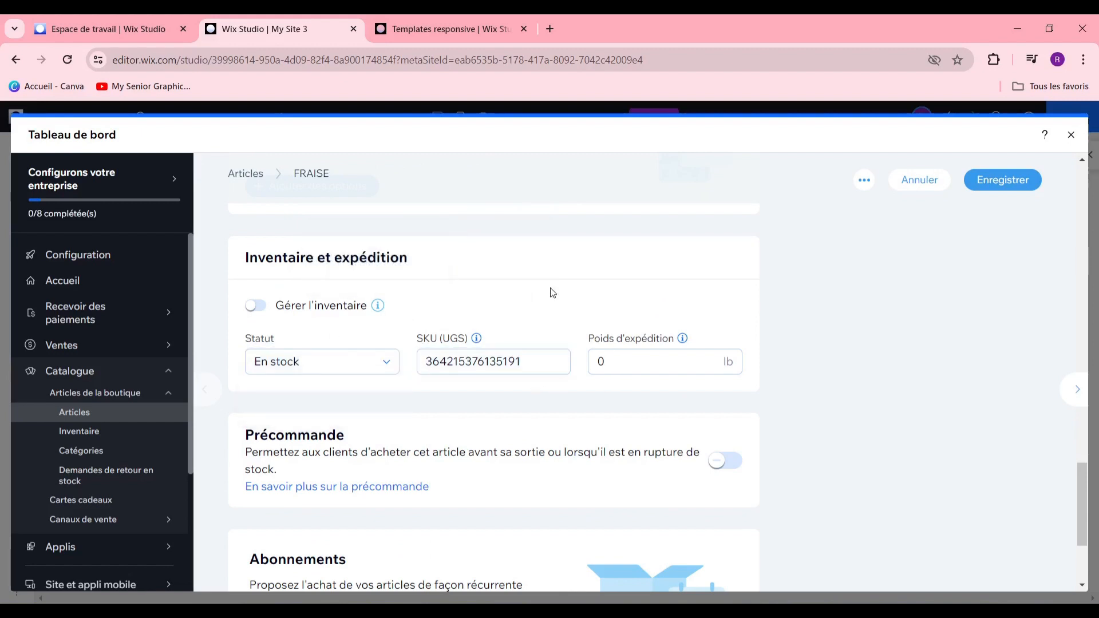
left_click(648, 363)
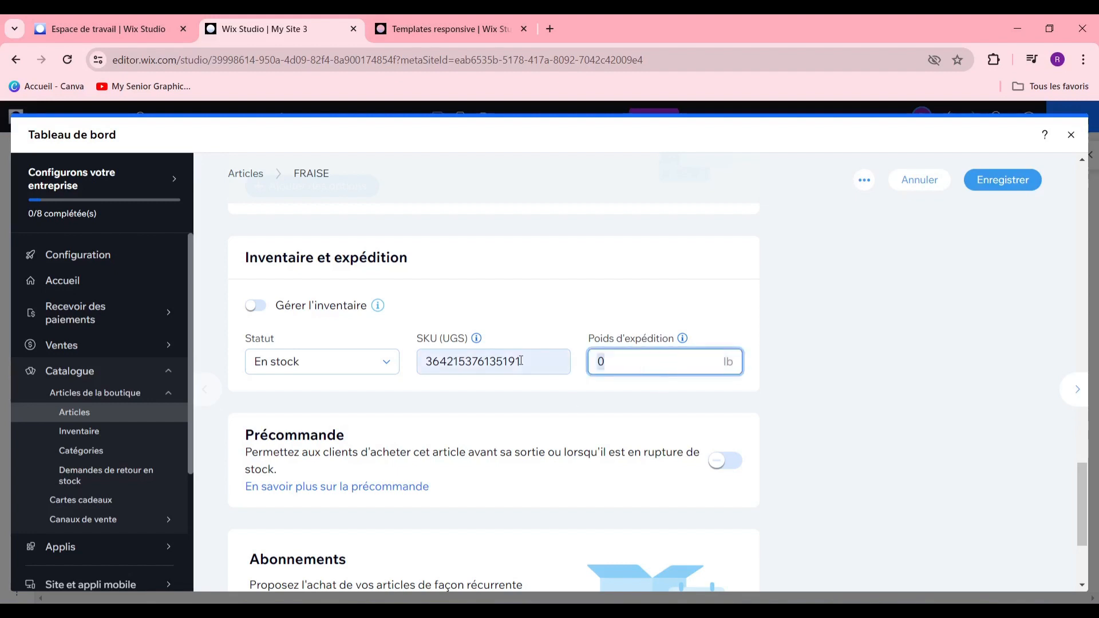
scroll(478, 397, "down", 3)
scroll(519, 426, "up", 3)
scroll(283, 449, "down", 2)
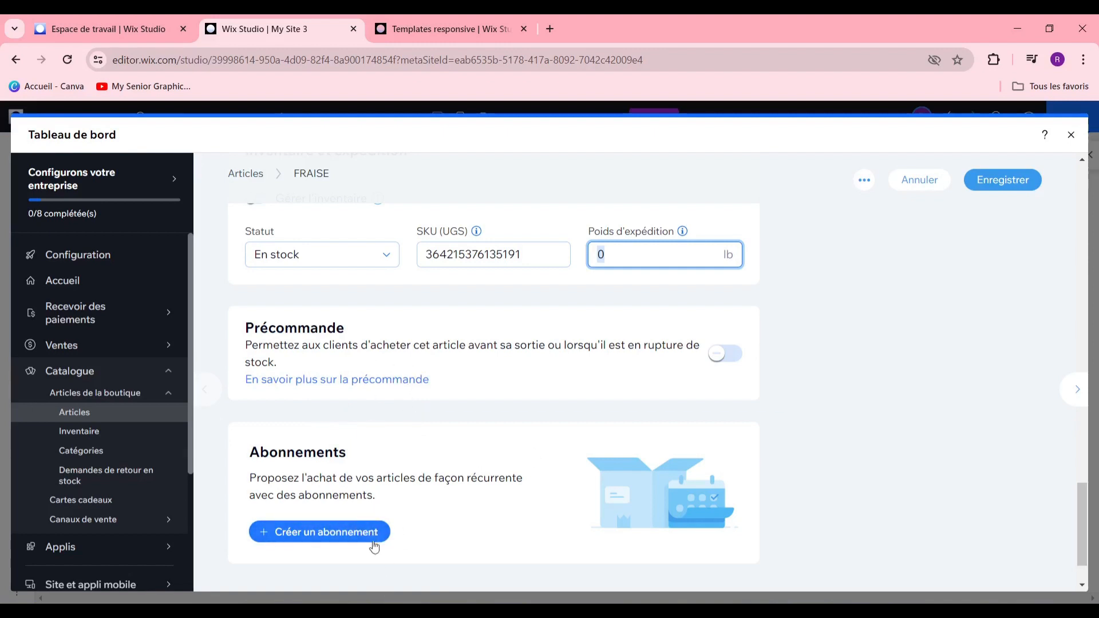
scroll(374, 547, "up", 15)
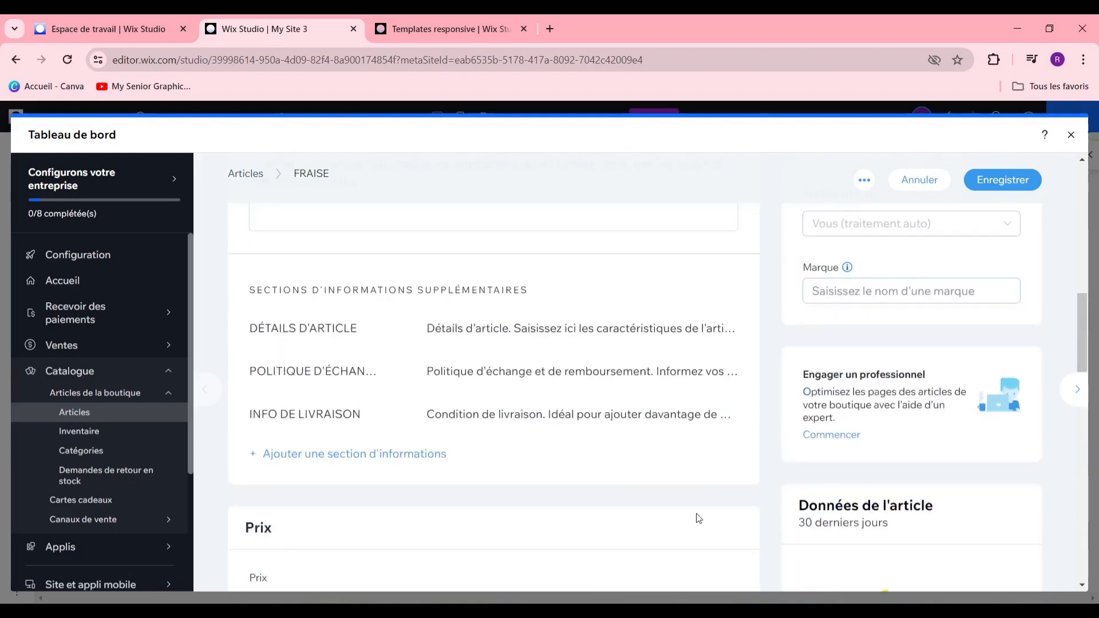
scroll(698, 517, "up", 3)
left_click(1004, 294)
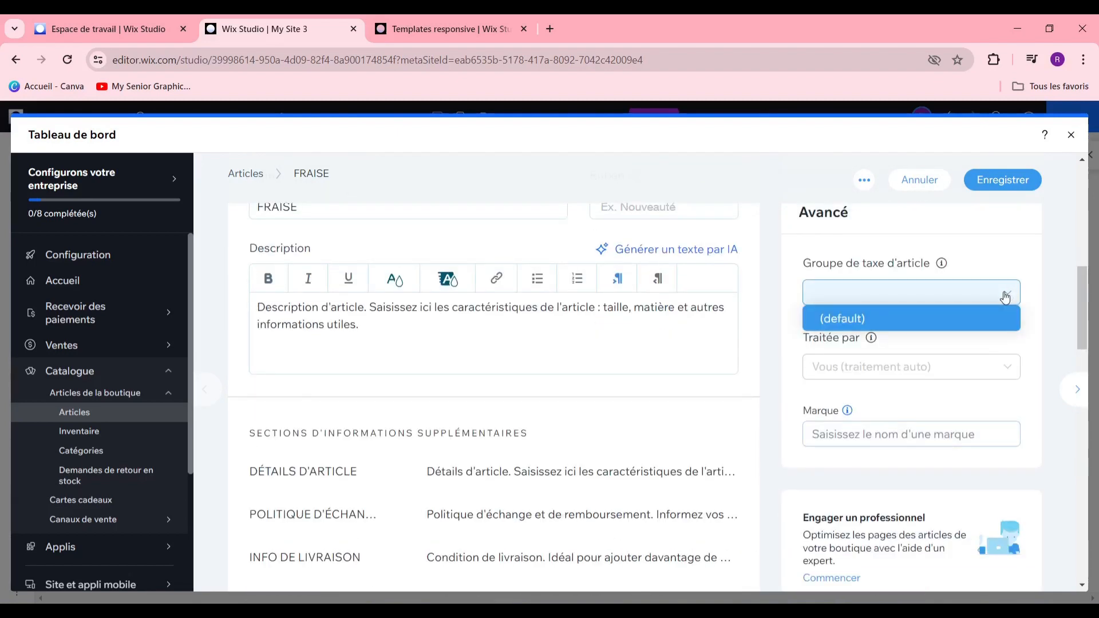
Create a PRODUIT FRAIS category with the FRAISE article assigned to it, and save the article
scroll(900, 432, "up", 5)
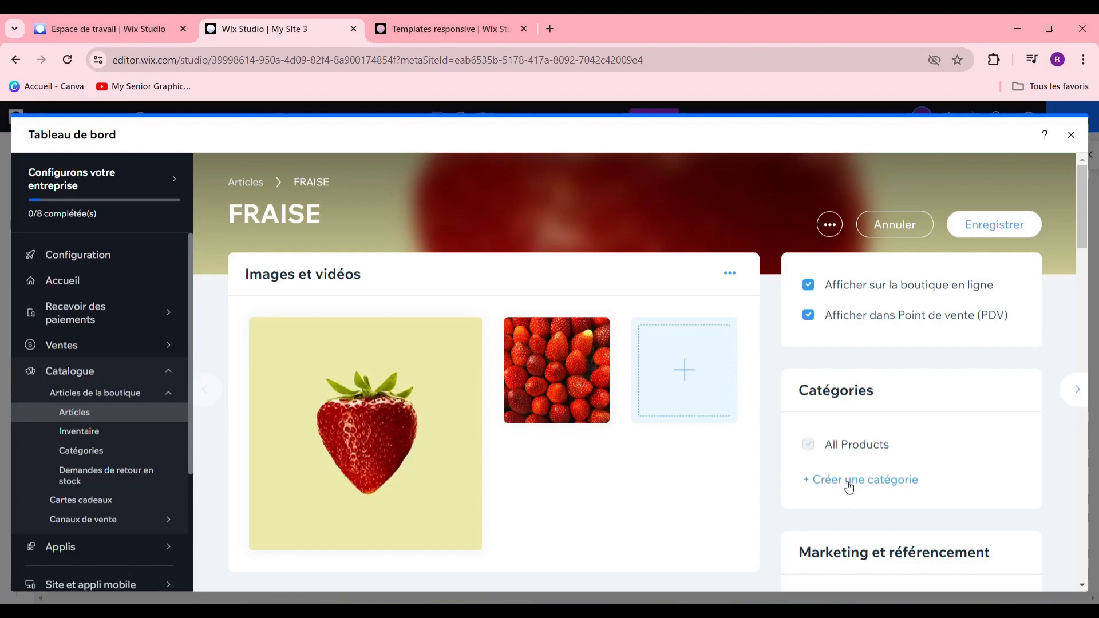
left_click(849, 481)
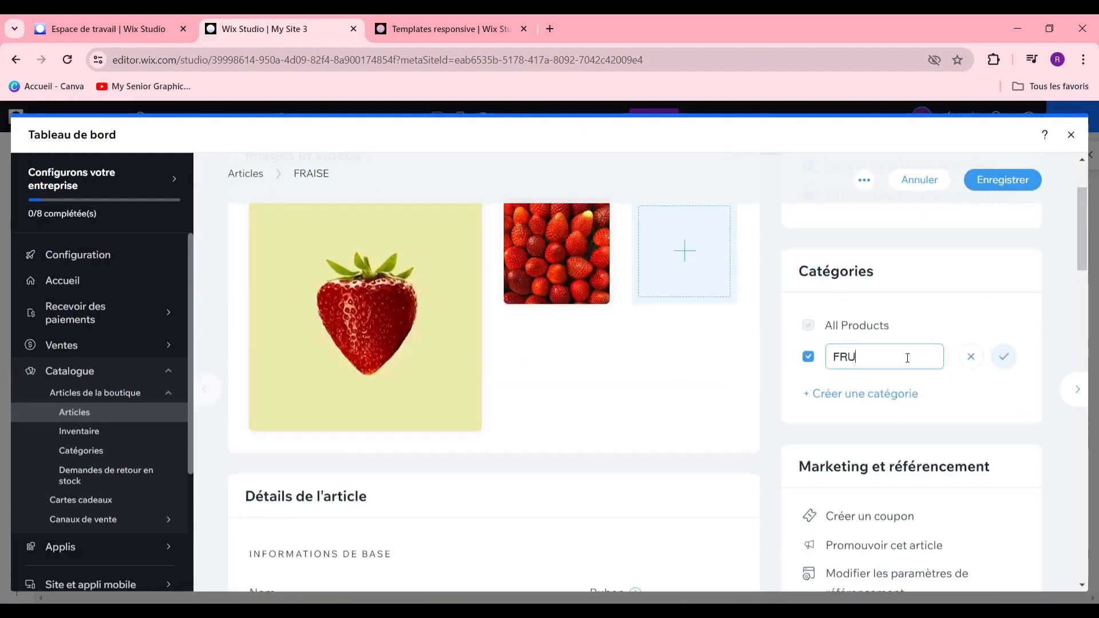
type("PRODUIT FRAIS")
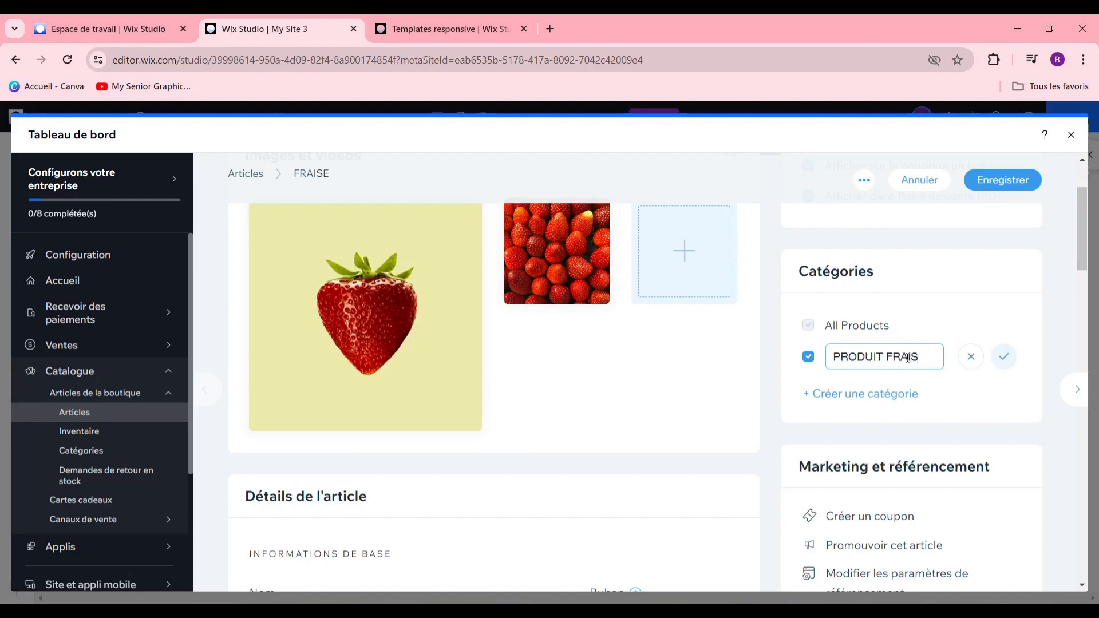
left_click(1005, 363)
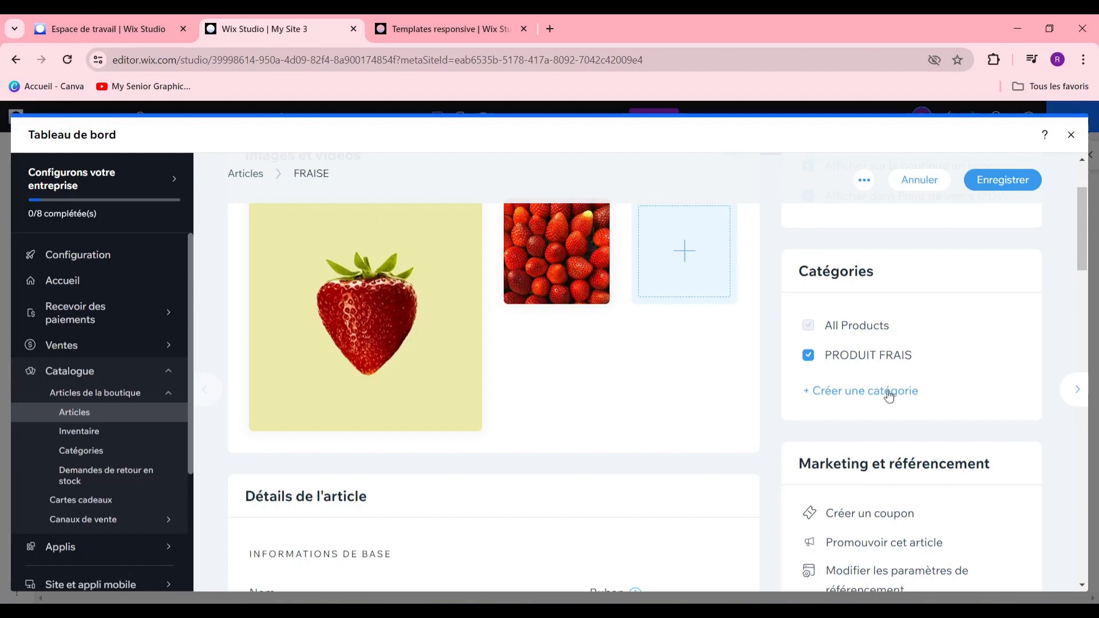
scroll(914, 356, "down", 5)
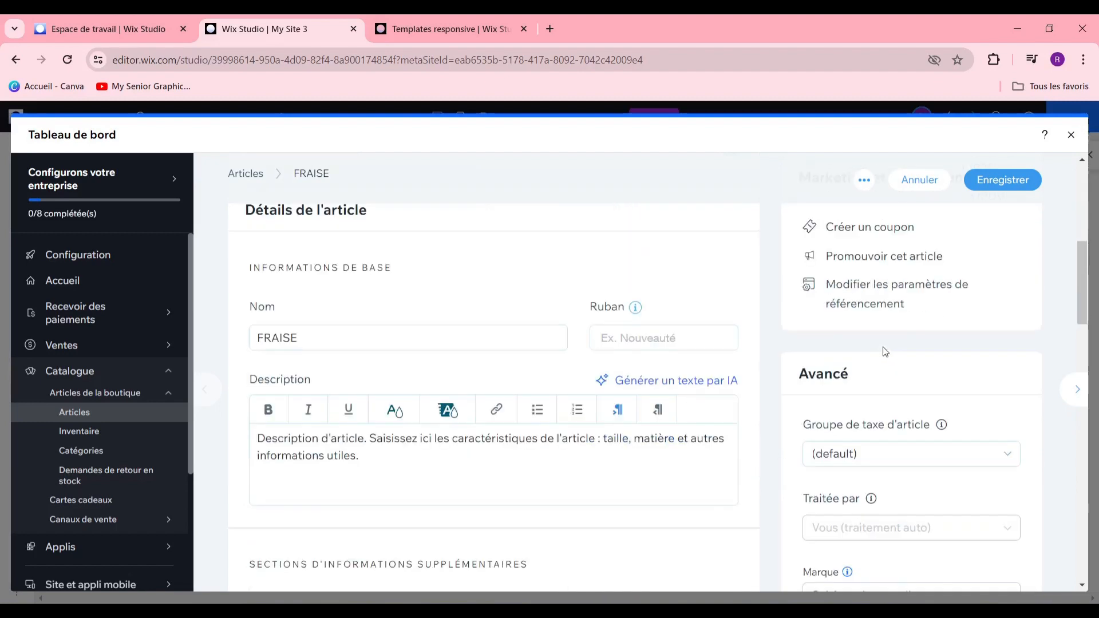
scroll(887, 311, "up", 6)
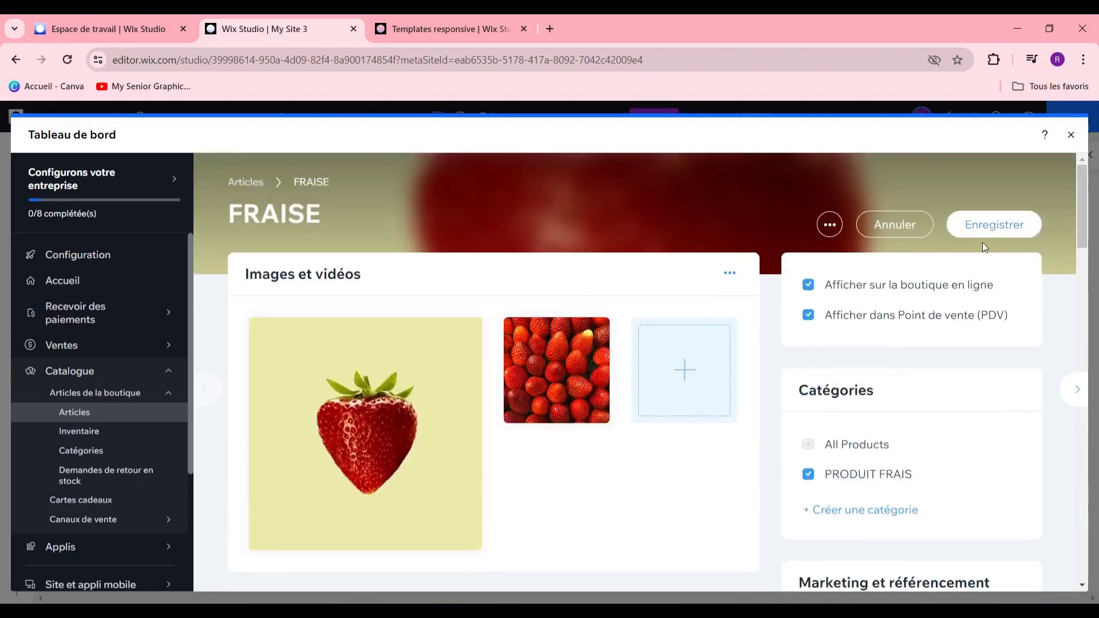
left_click(1017, 227)
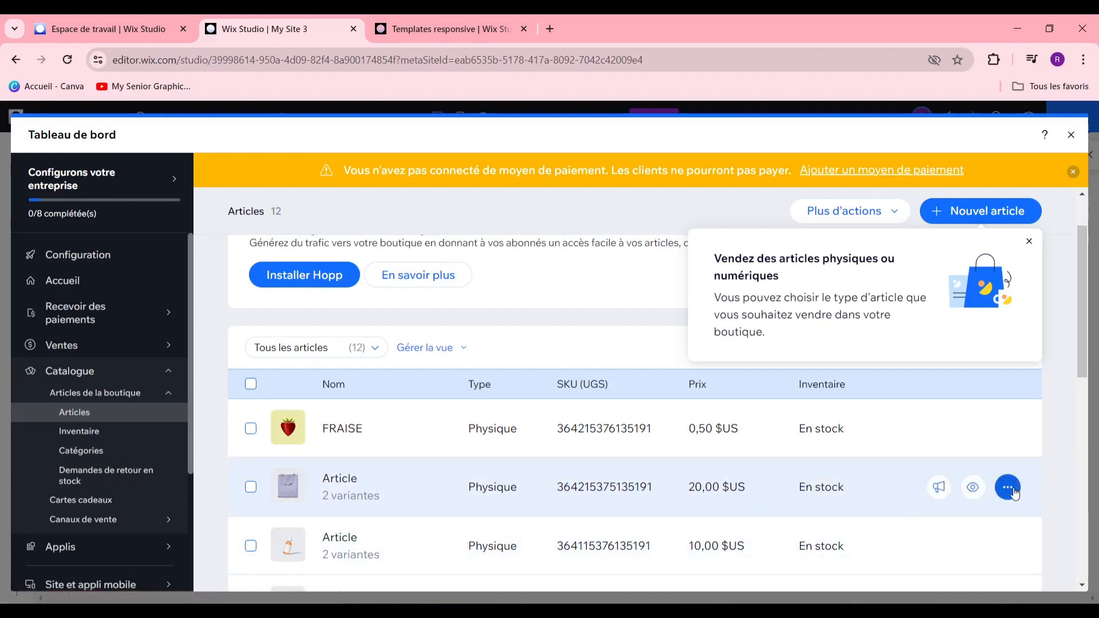
Edit the tote bag article priced 20,00 $US and replace its main image with Unsplash's peeled banana on pink, searching for BANANE
left_click(1008, 488)
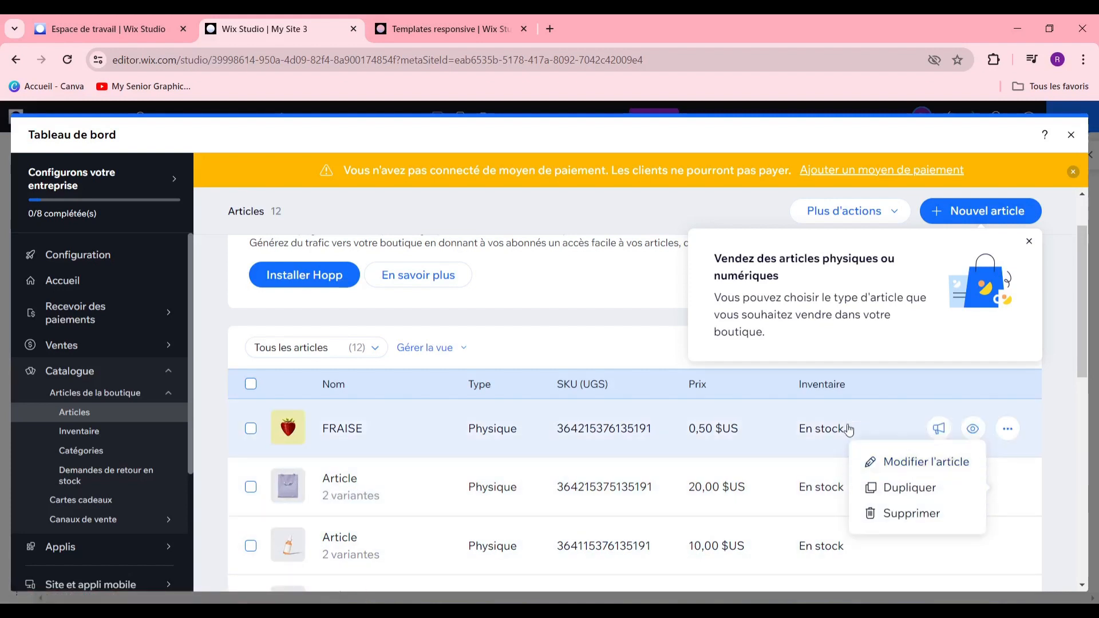
left_click(909, 458)
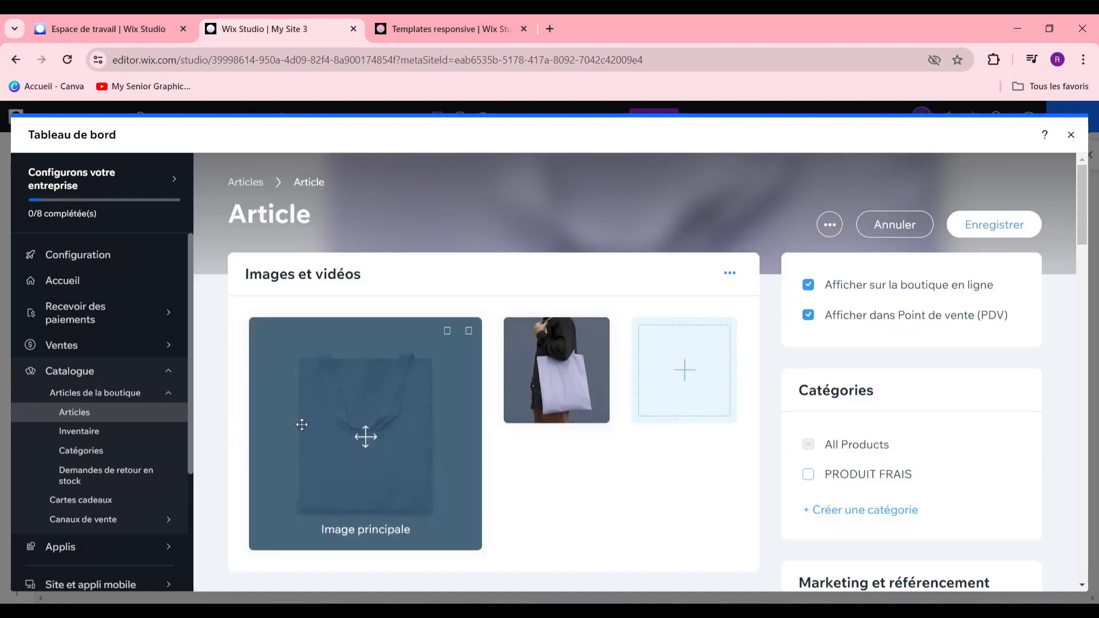
left_click(374, 418)
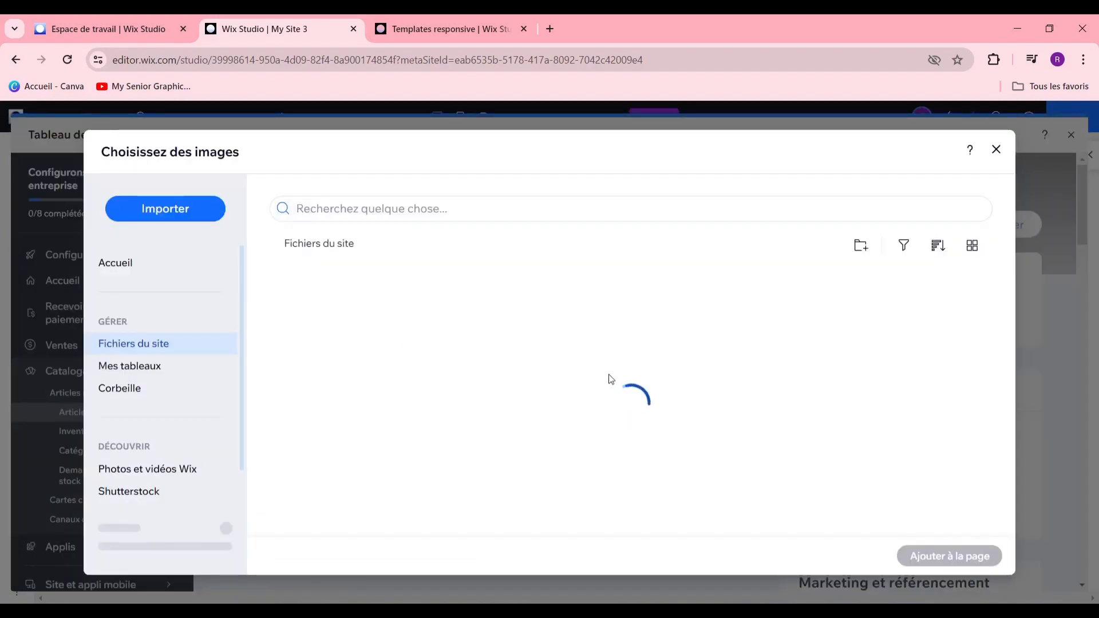
scroll(170, 490, "down", 1)
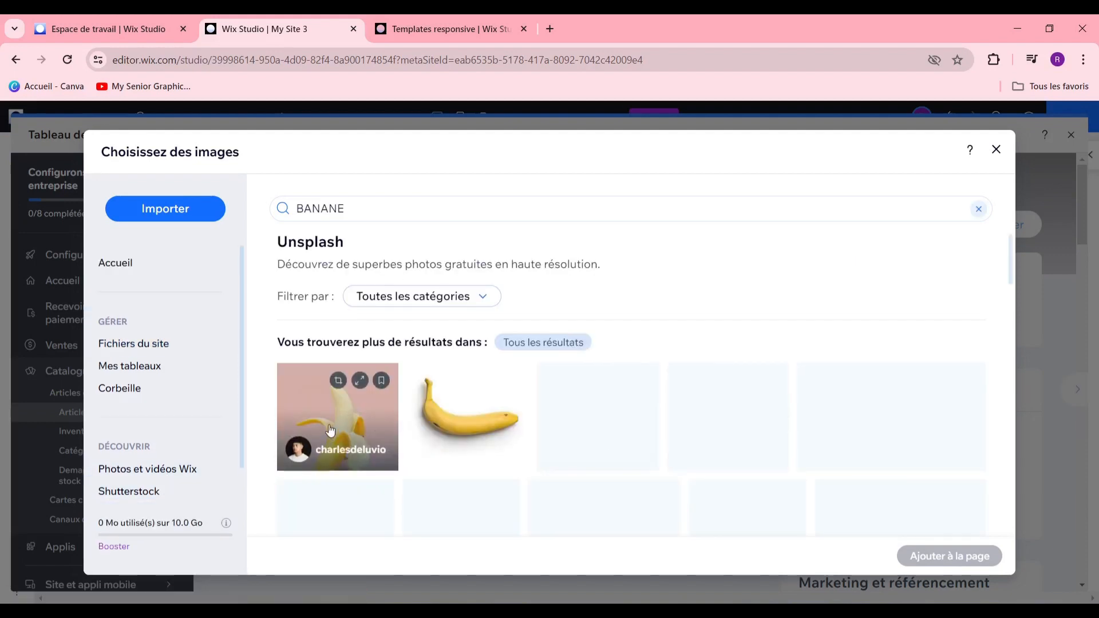
left_click(330, 430)
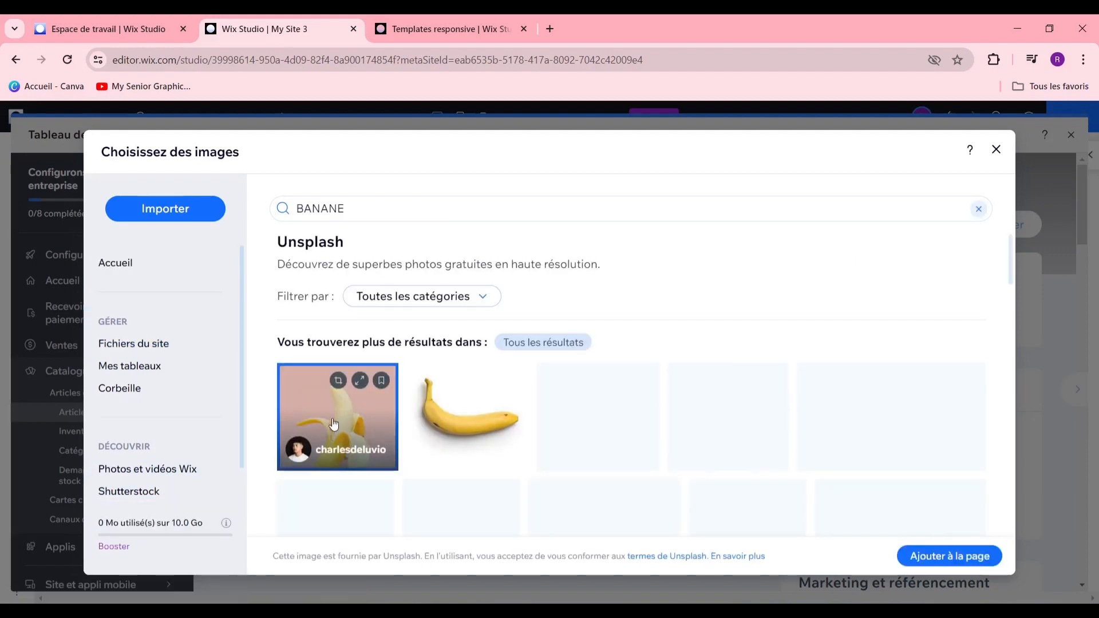
left_click(925, 564)
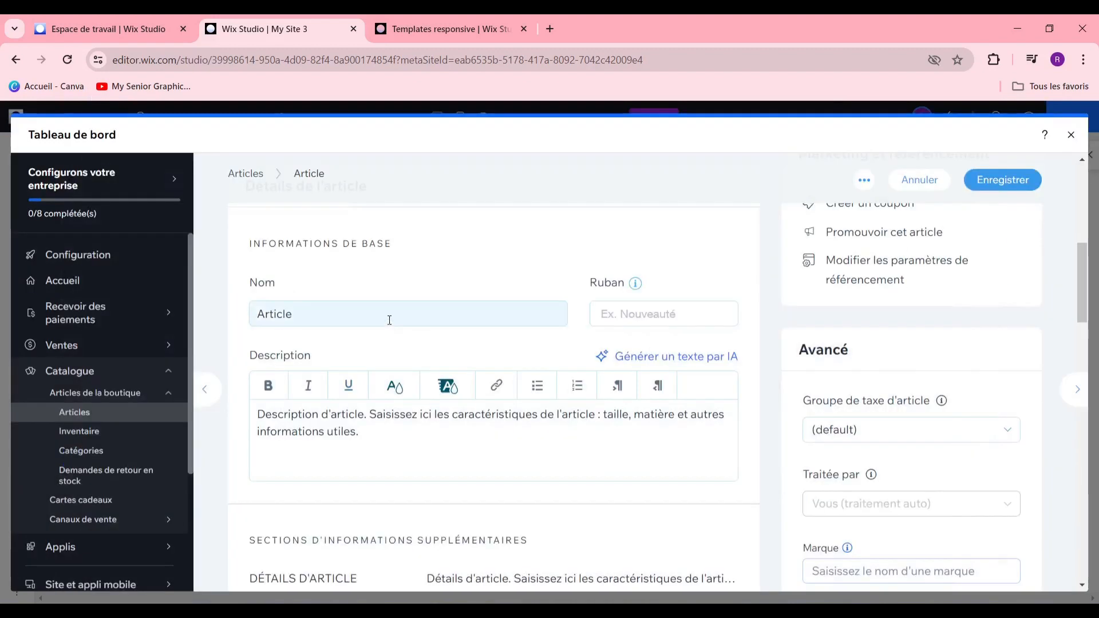
Rename the former tote bag article BANANEE
double_click(389, 320)
type("BA")
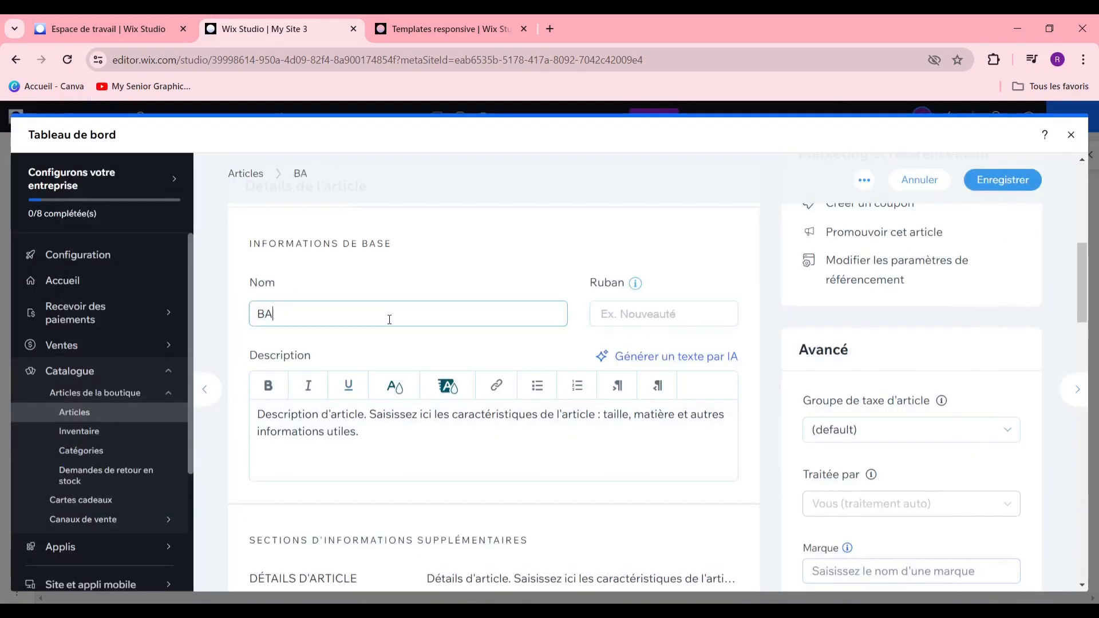
type("ANANEEE")
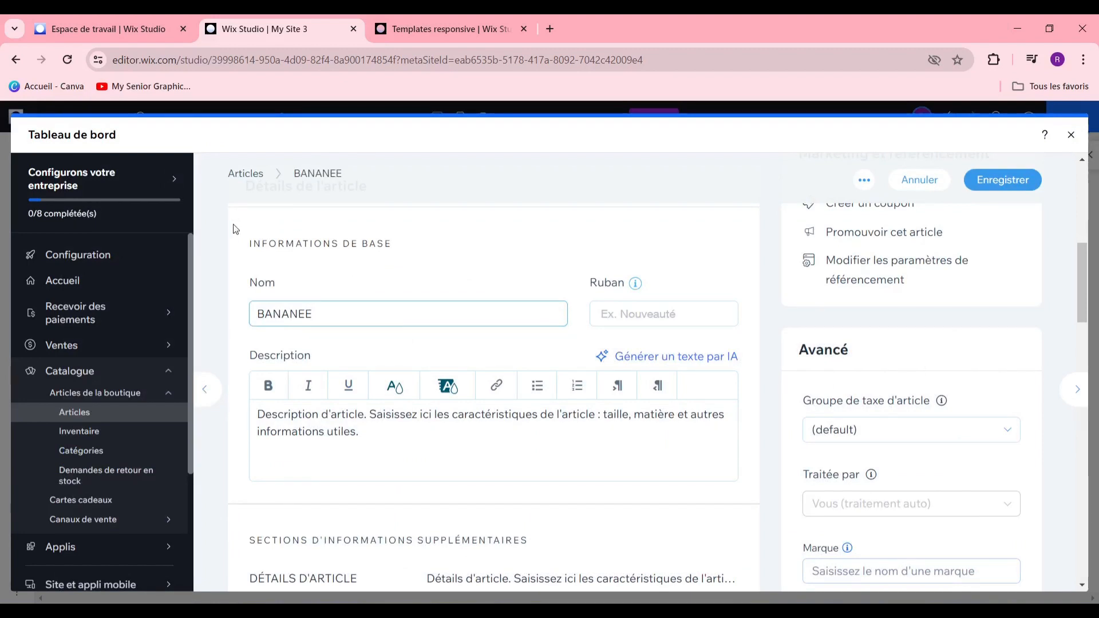
Append GFDD to the BANANEE article's description and set its price to $1
left_click(483, 466)
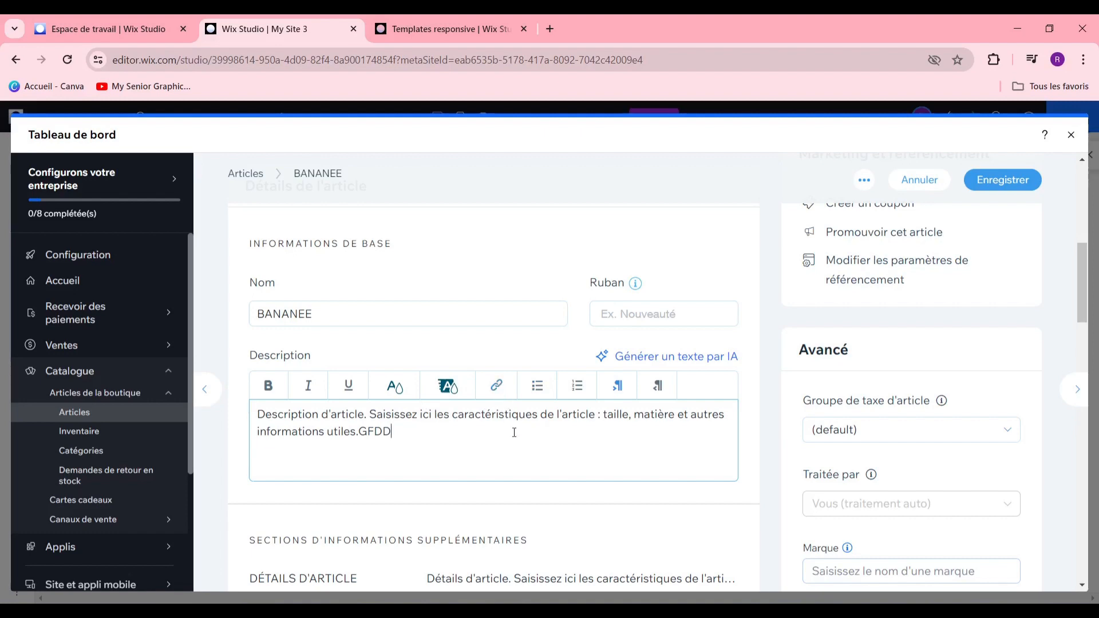
scroll(487, 440, "down", 4)
scroll(423, 429, "up", 1)
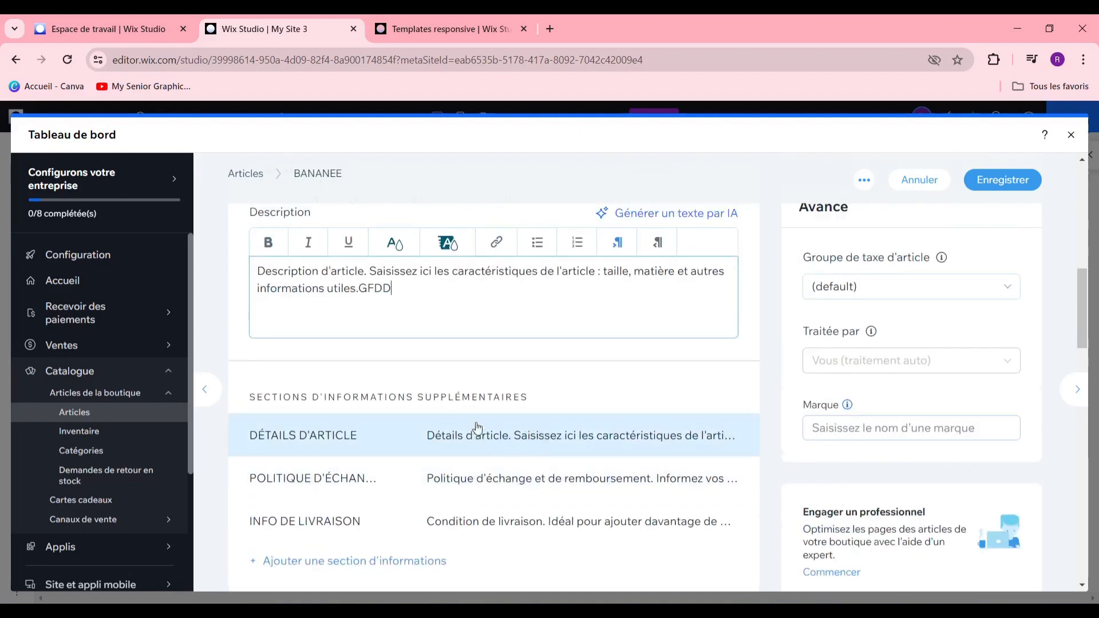
scroll(406, 477, "down", 3)
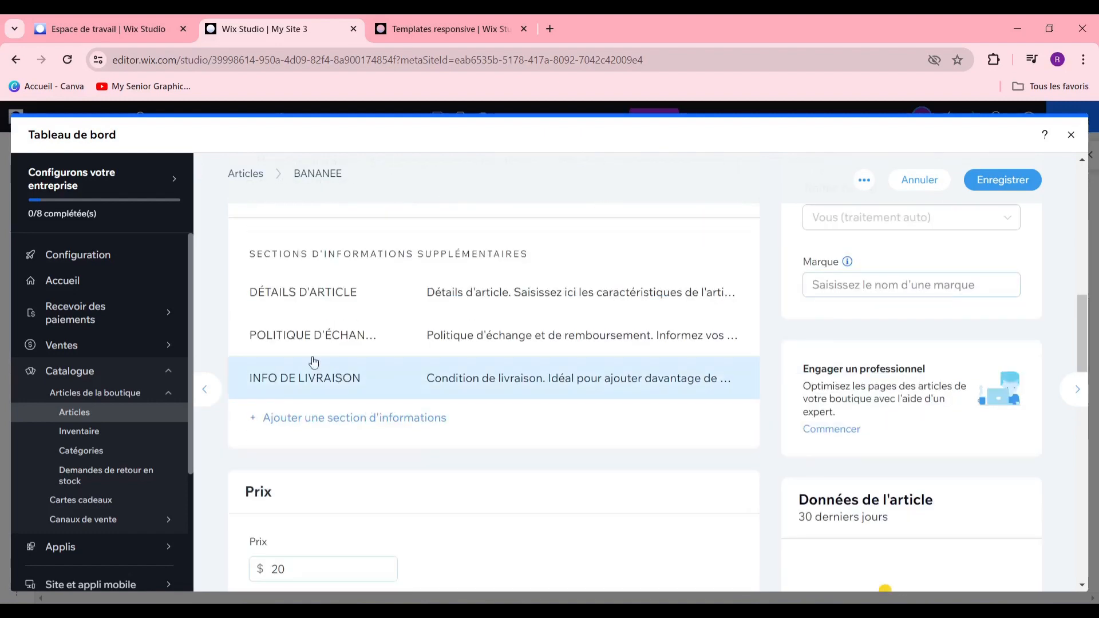
scroll(352, 391, "down", 8)
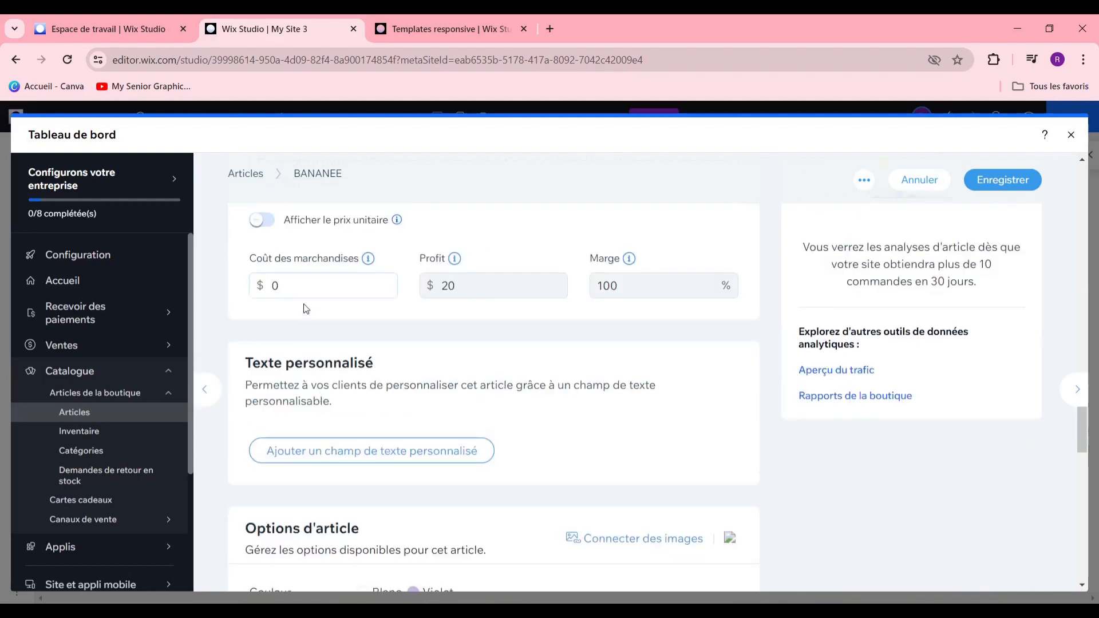
scroll(320, 309, "up", 3)
left_click(335, 284)
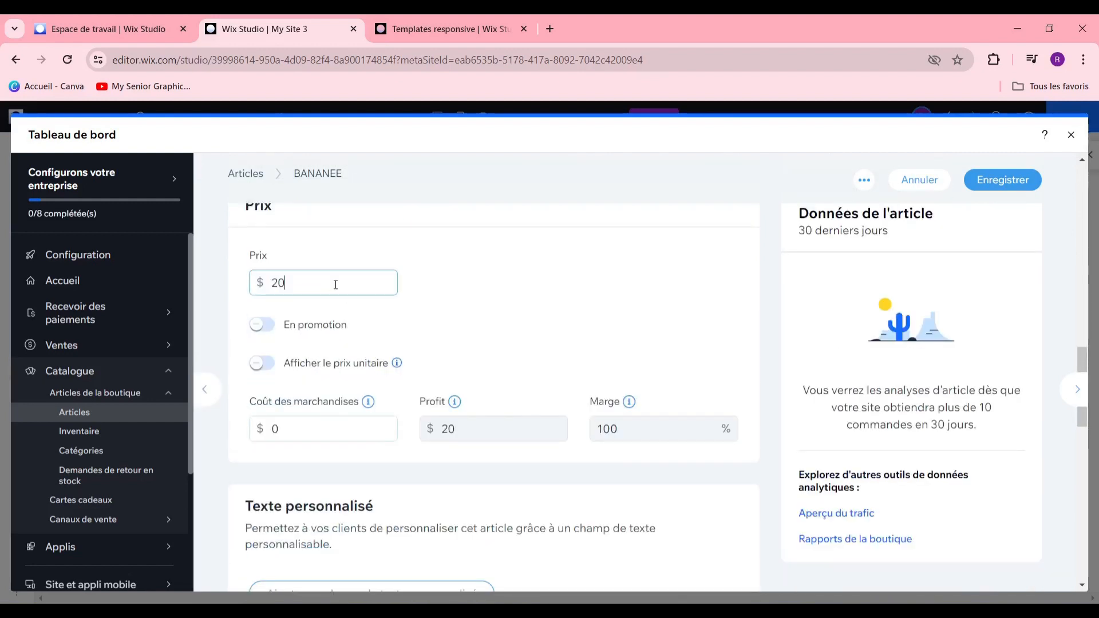
key("BackSpace")
key("BackSpace")
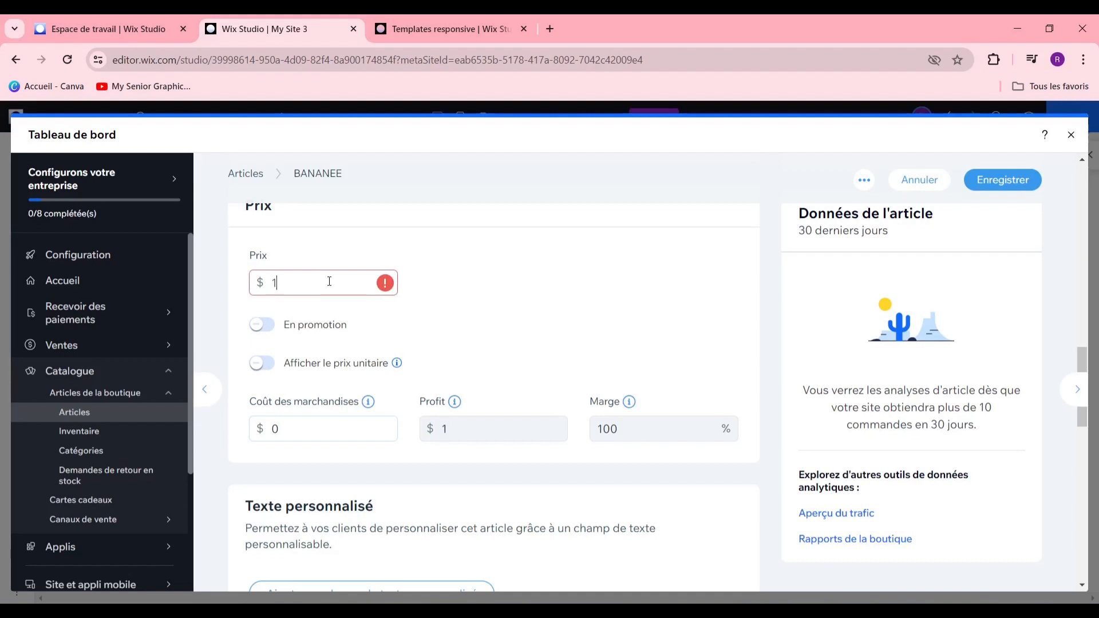
Set the BANANEE article's cost of goods to $0.2 and save the article
left_click(384, 431)
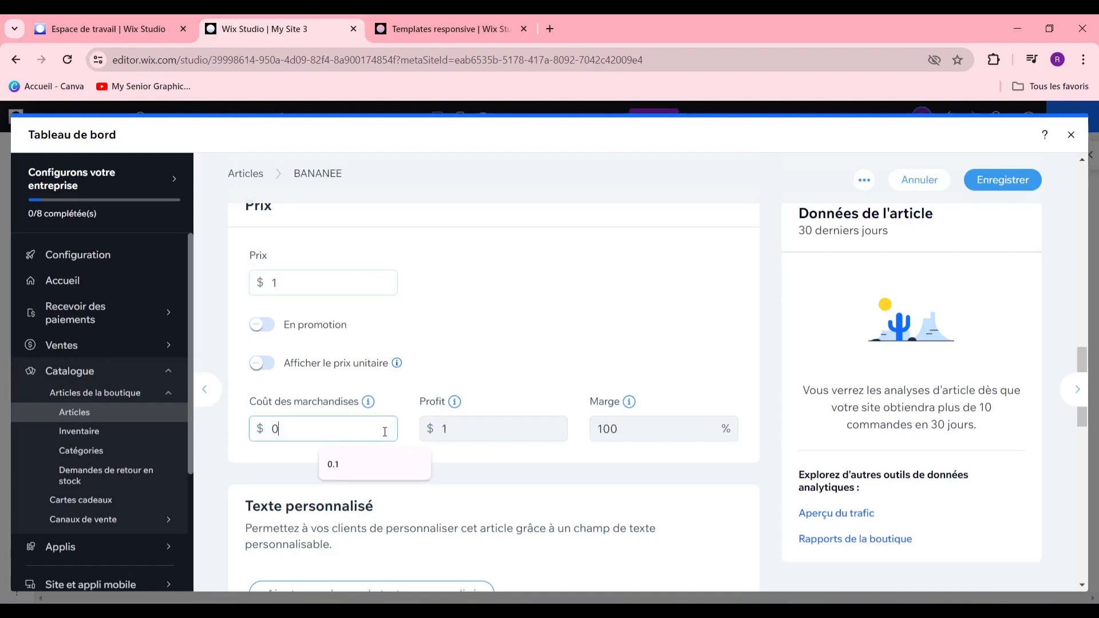
key("BackSpace")
type("2")
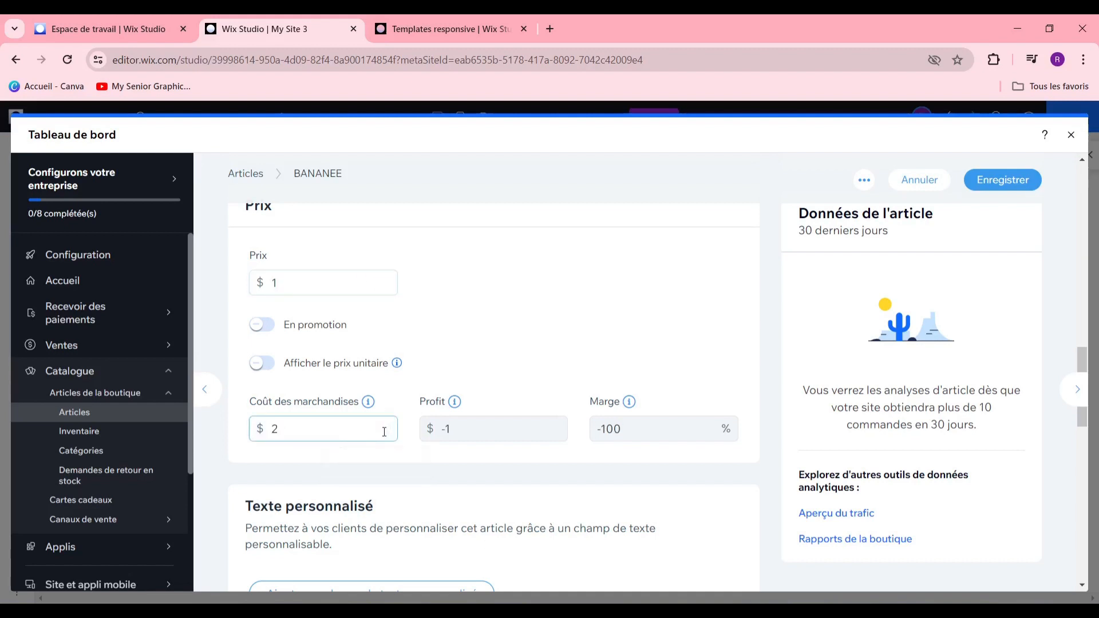
key("BackSpace")
type("0.2")
scroll(565, 527, "down", 10)
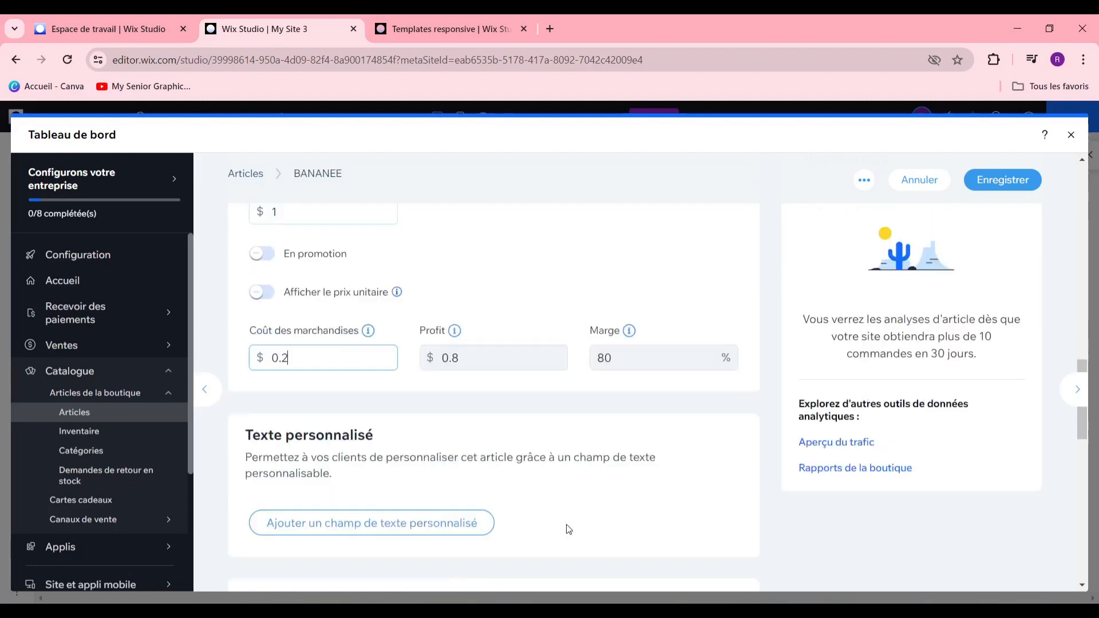
scroll(635, 506, "down", 5)
scroll(637, 513, "up", 15)
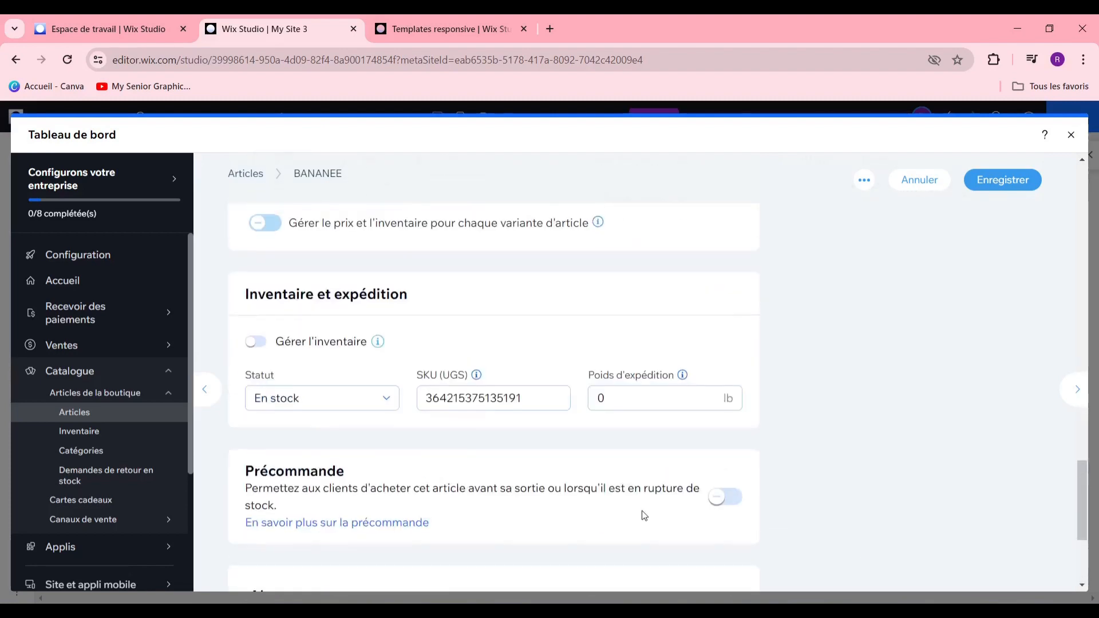
scroll(654, 476, "up", 5)
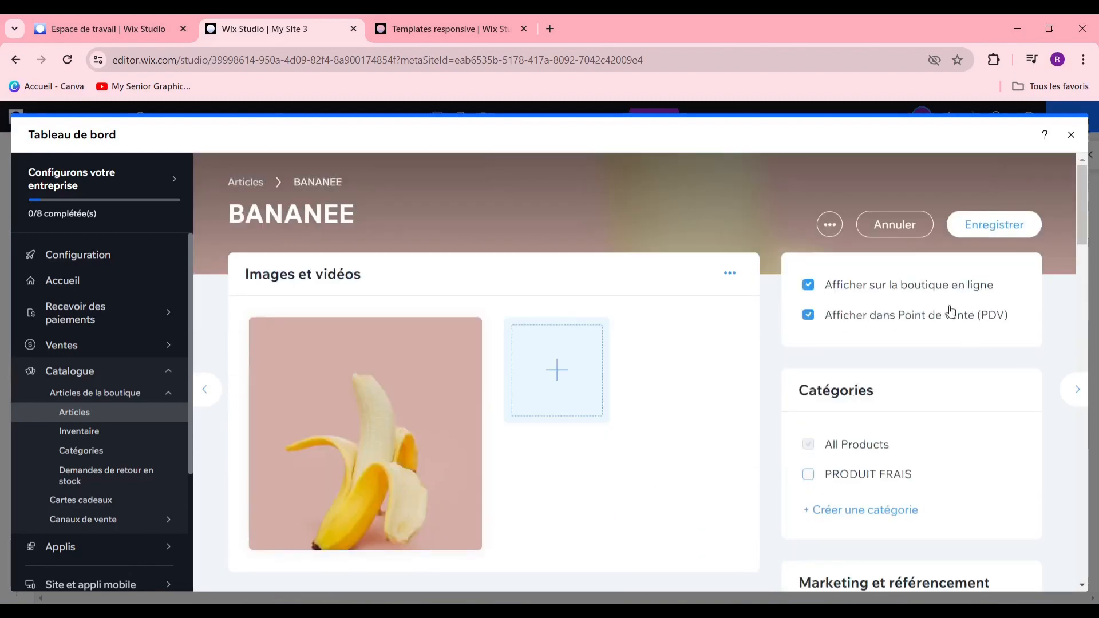
left_click(992, 225)
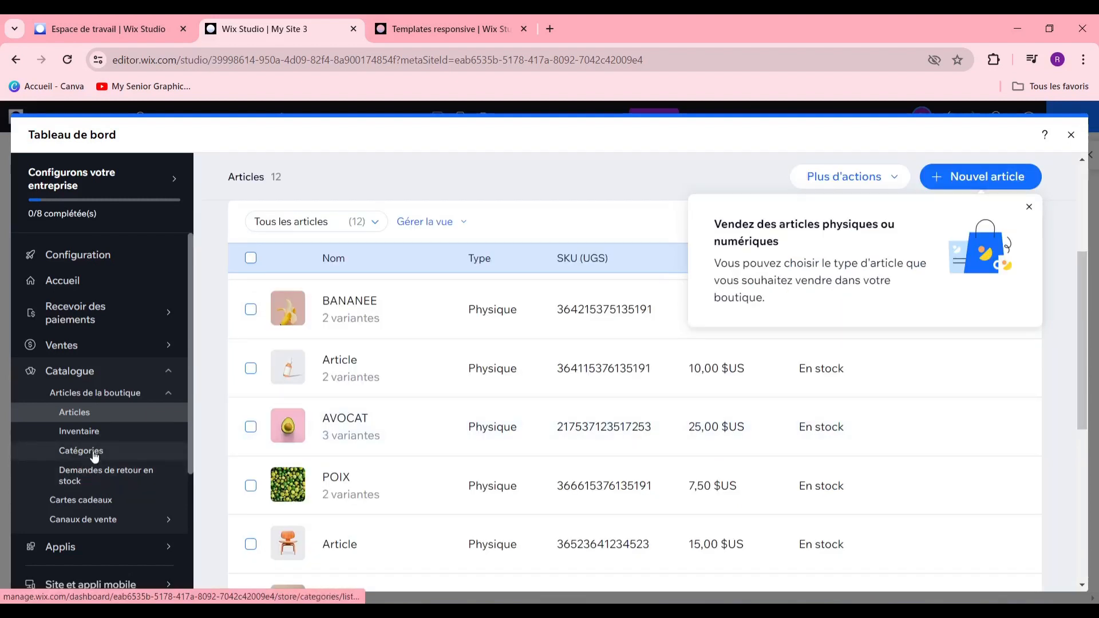
Check the store's categories, return to the site editor and examine the articles and filters on the category page
left_click(95, 456)
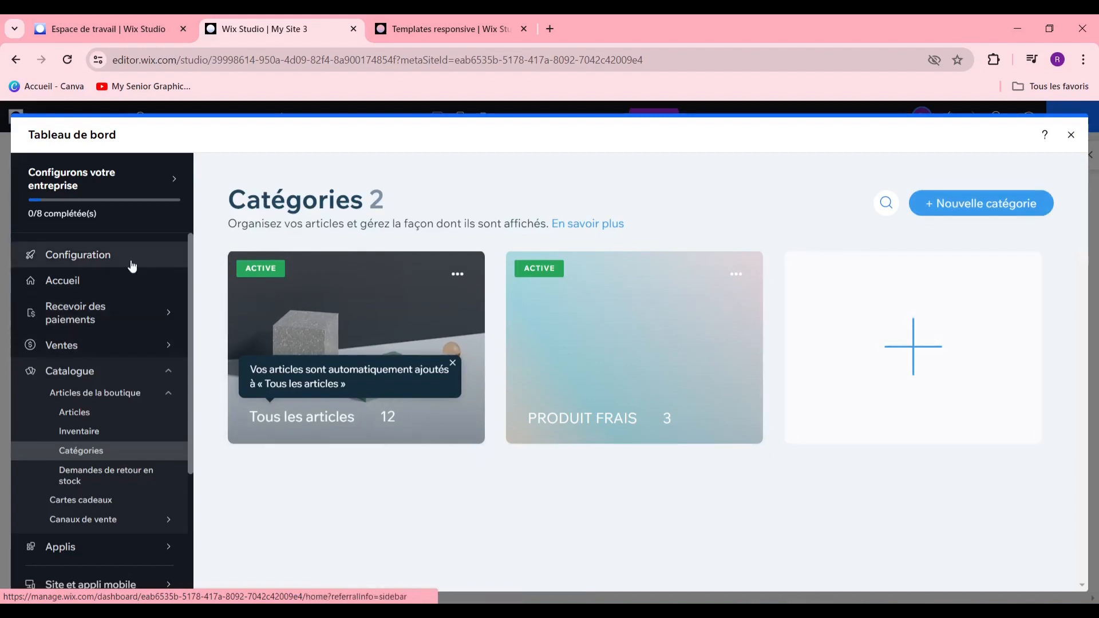
scroll(114, 378, "down", 3)
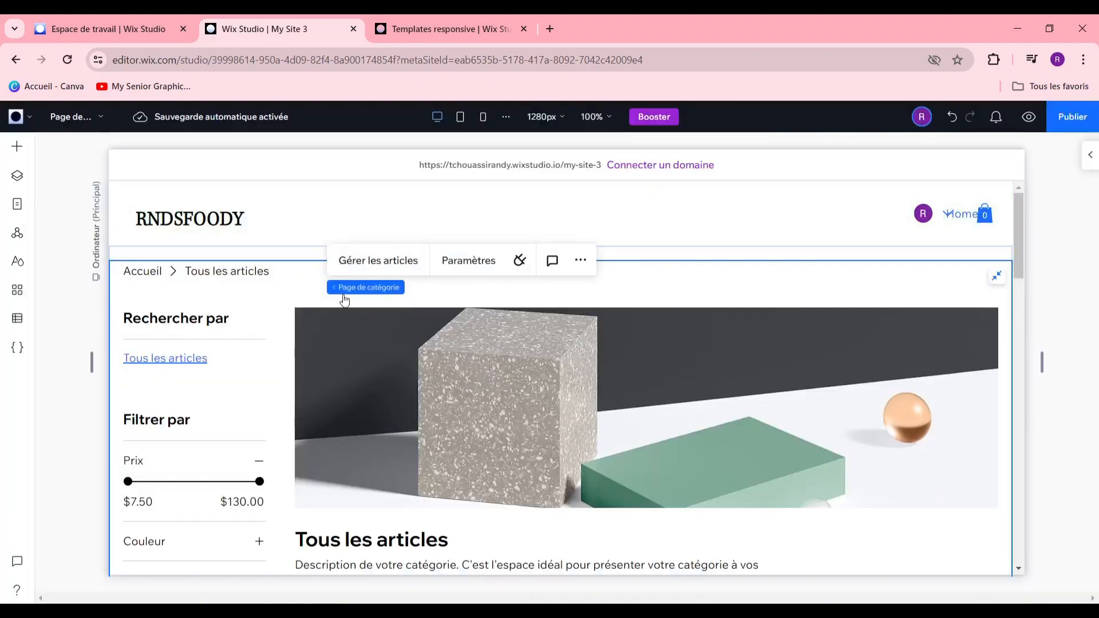
scroll(733, 408, "down", 5)
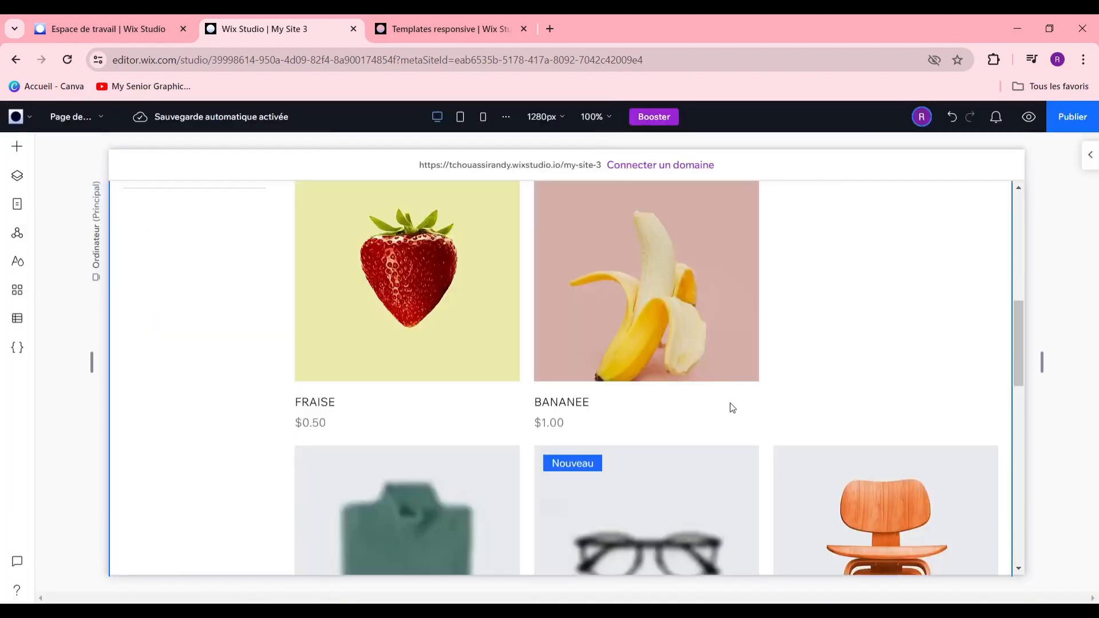
scroll(734, 407, "up", 4)
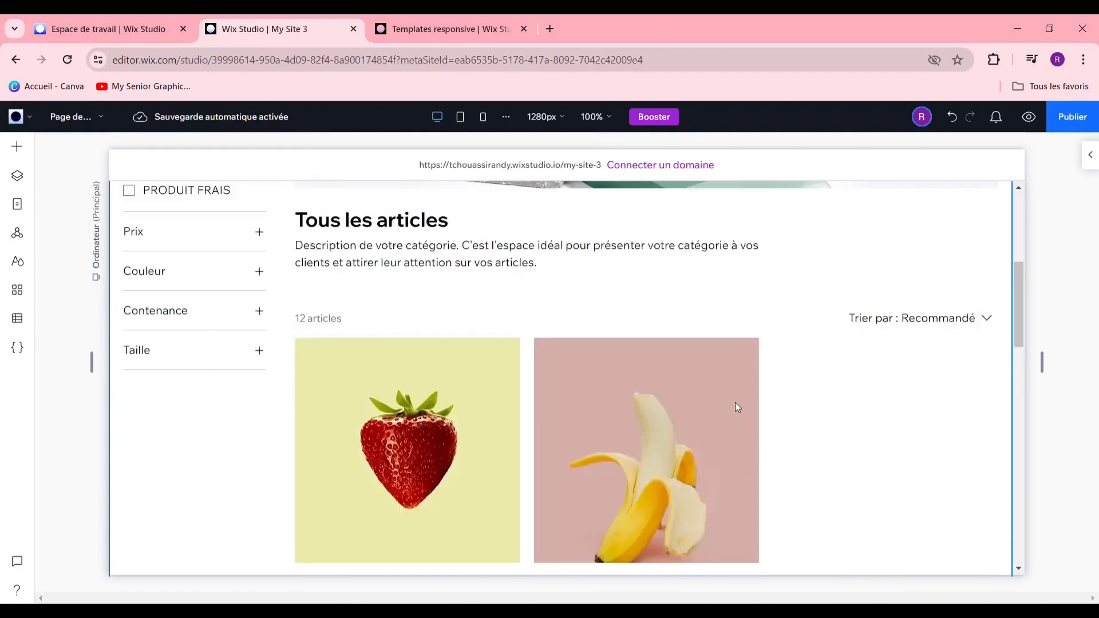
scroll(734, 401, "down", 1)
scroll(723, 404, "down", 7)
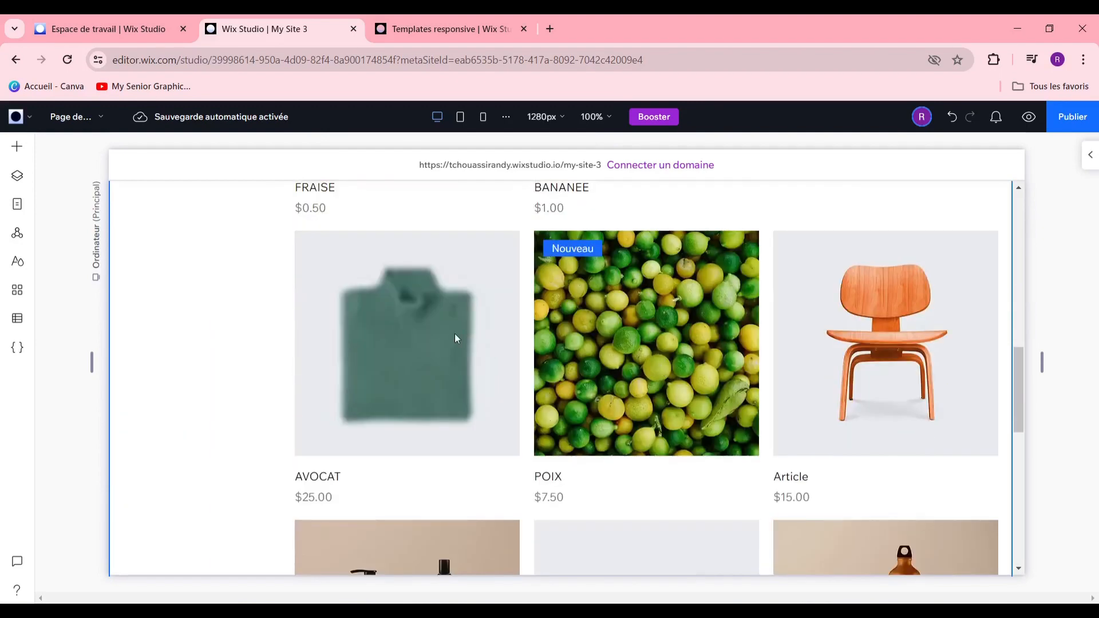
scroll(498, 355, "up", 5)
scroll(578, 407, "down", 1)
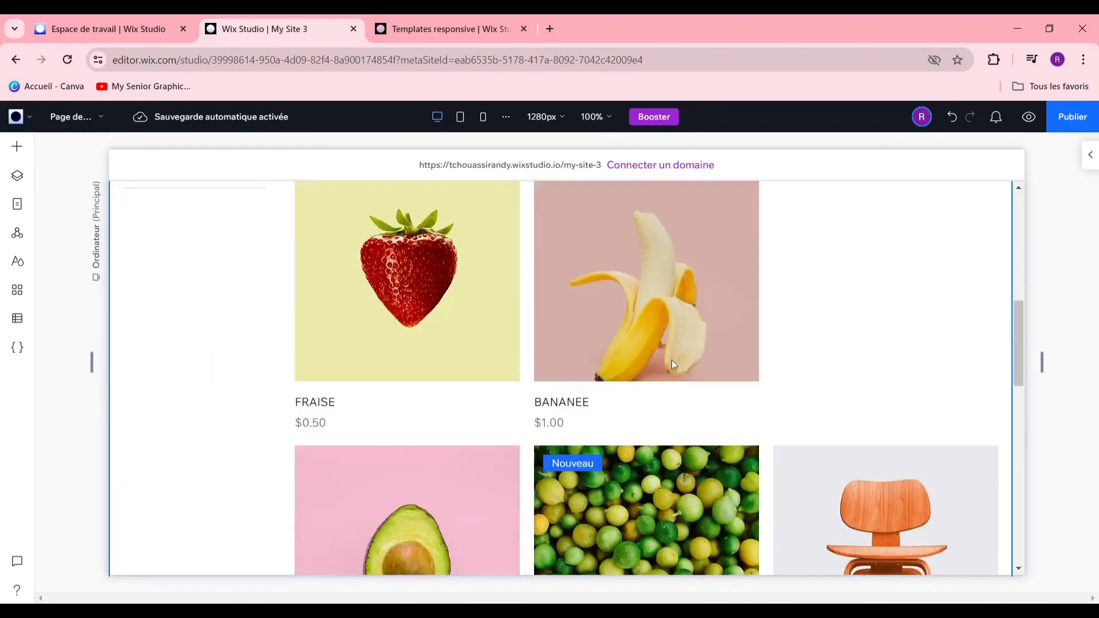
scroll(514, 332, "up", 6)
scroll(514, 347, "down", 4)
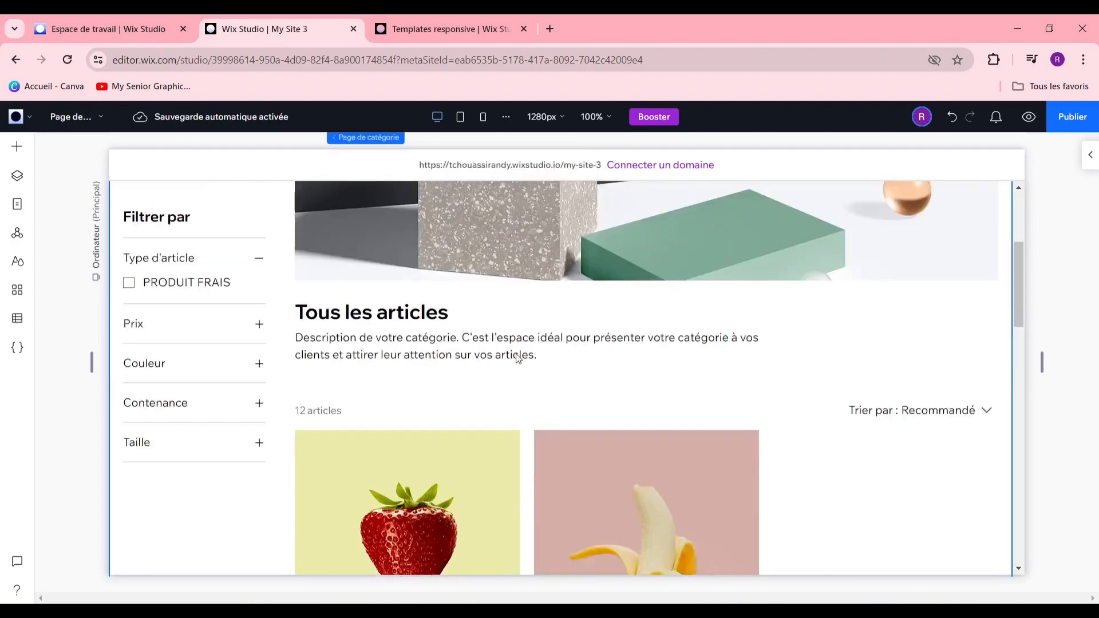
scroll(503, 357, "up", 5)
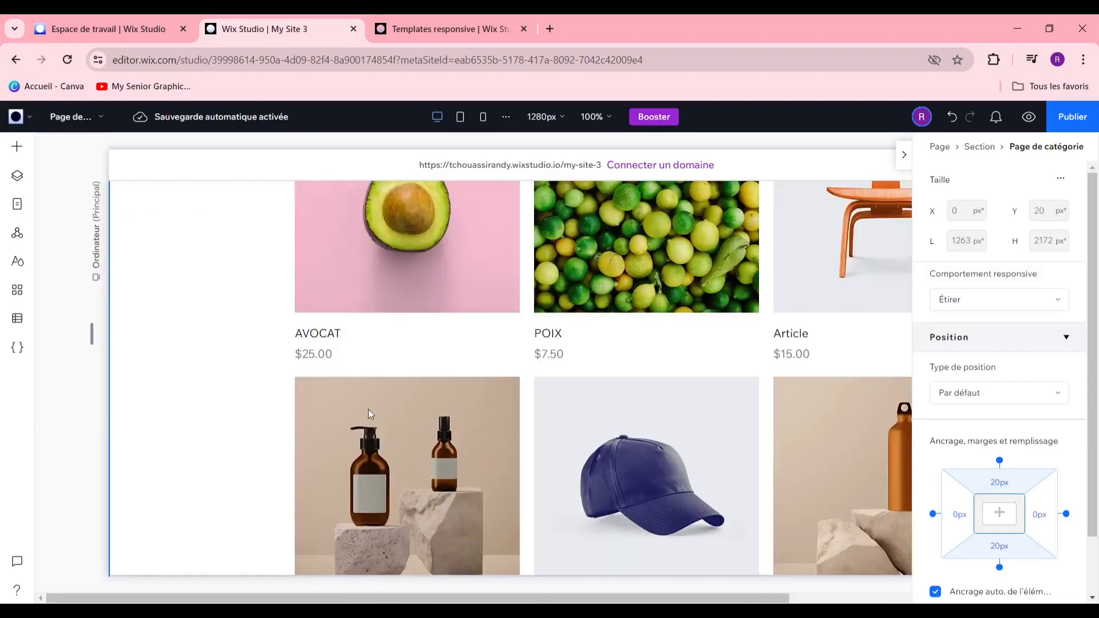
scroll(480, 399, "up", 12)
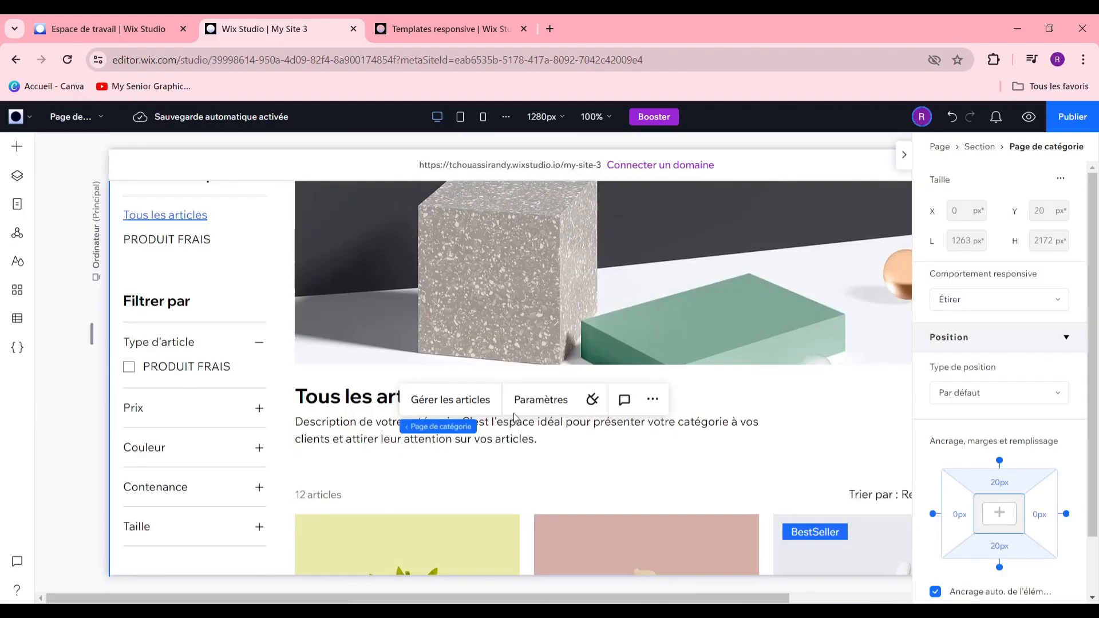
scroll(504, 432, "down", 5)
scroll(503, 432, "up", 7)
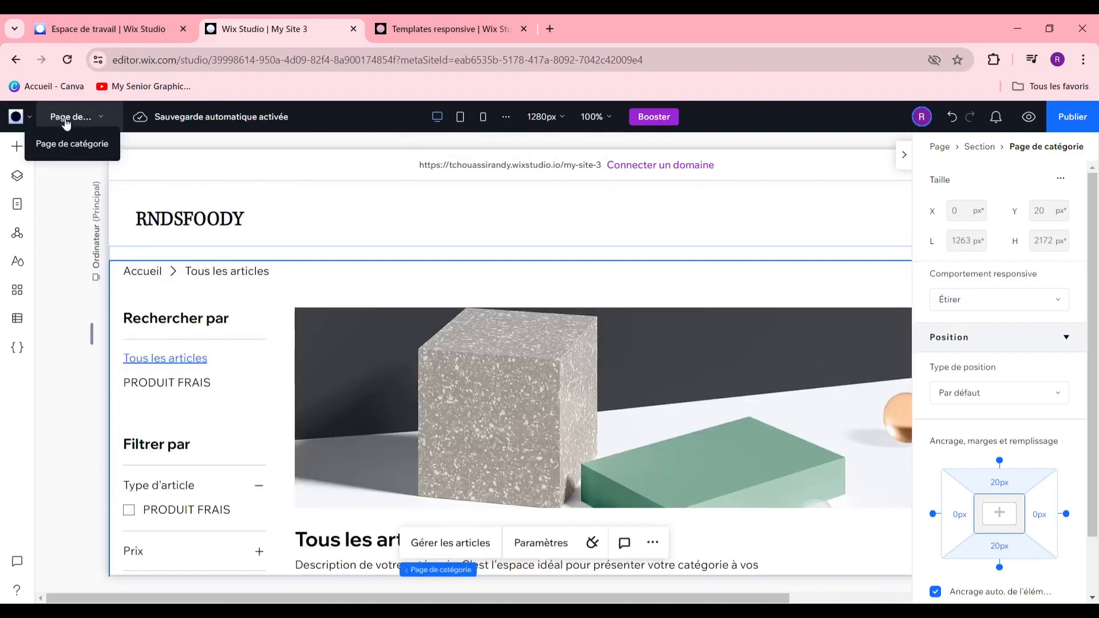
Open the Product Page and examine the FRAISE article's image, purchase buttons and information sections
left_click(67, 117)
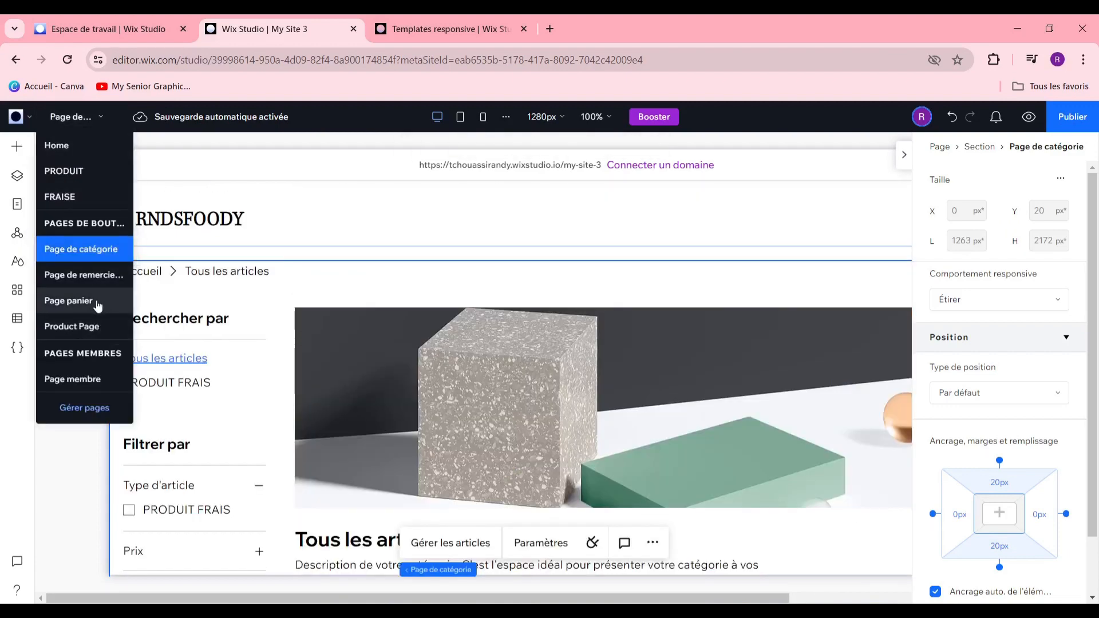
left_click(98, 330)
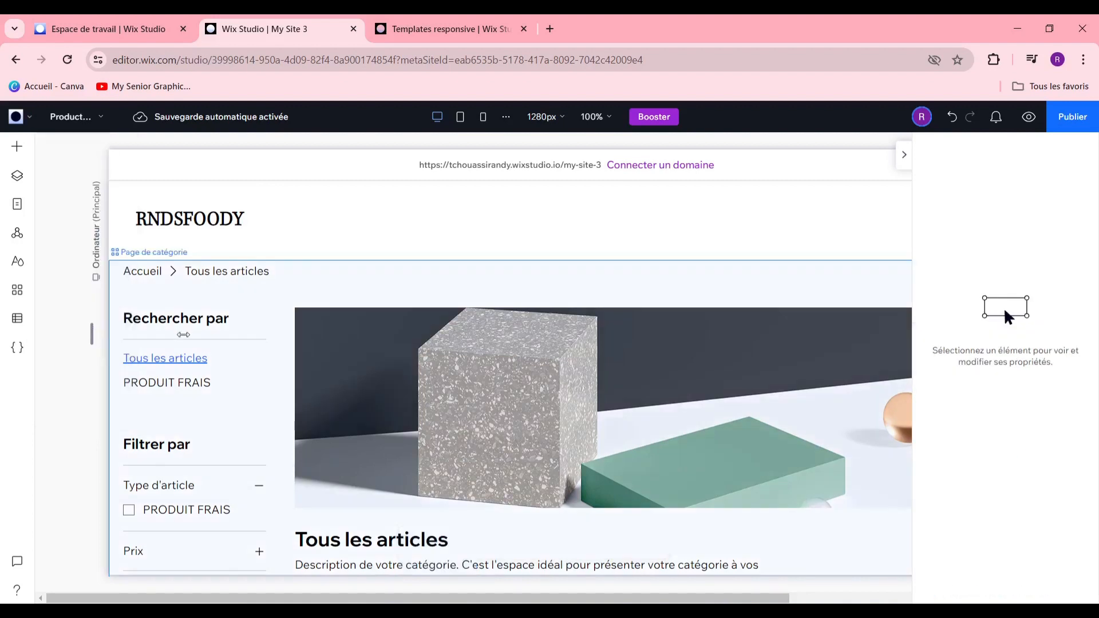
left_click(66, 117)
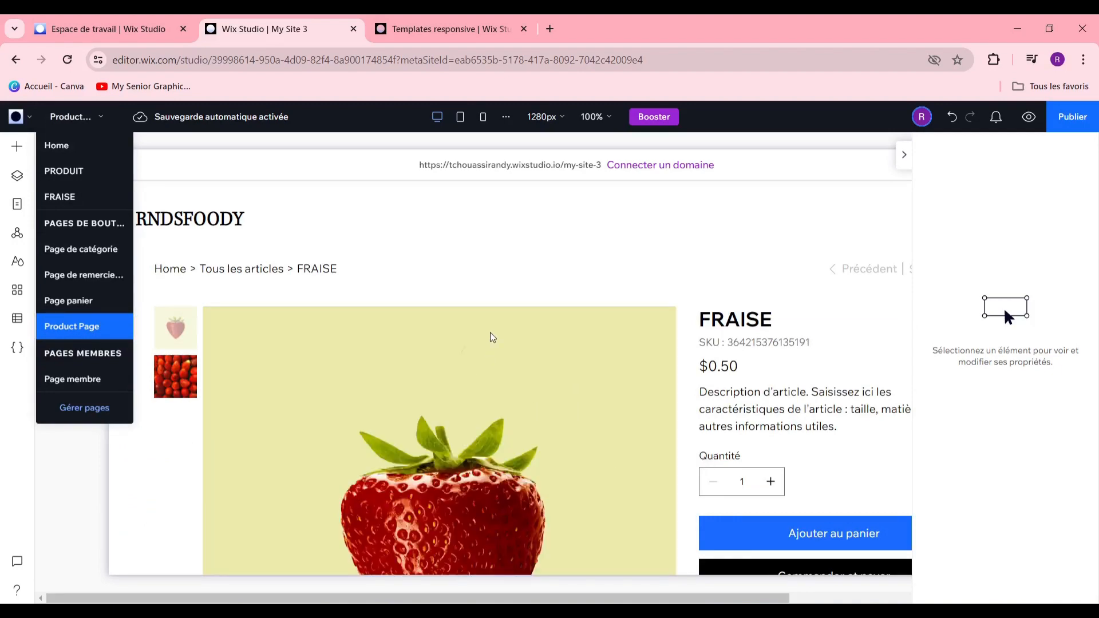
left_click(505, 300)
scroll(541, 437, "down", 5)
scroll(544, 422, "up", 5)
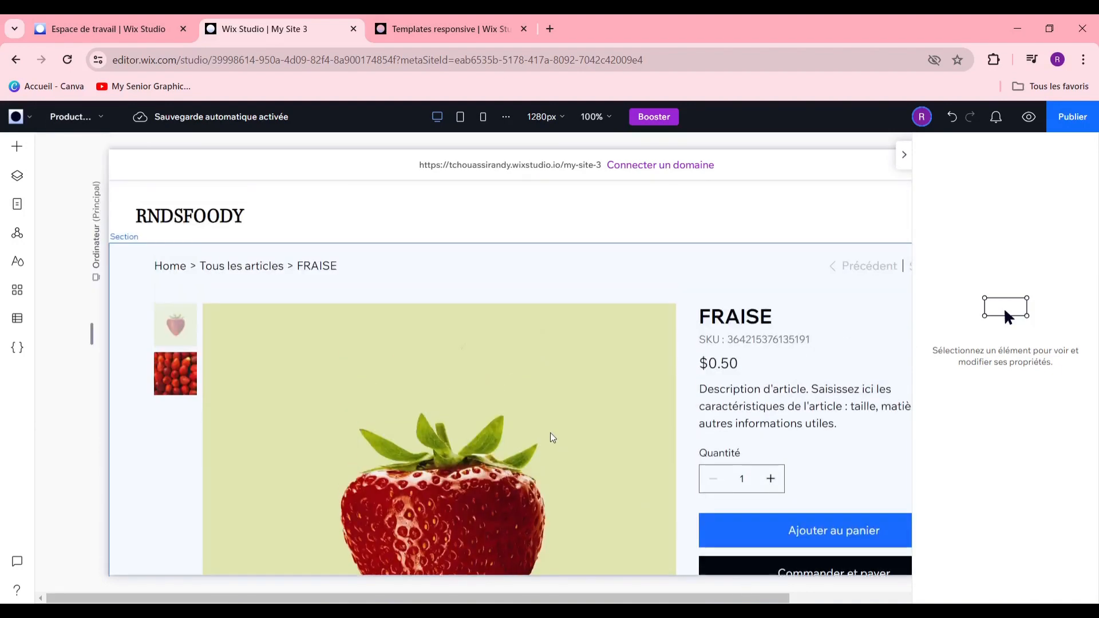
scroll(662, 417, "down", 3)
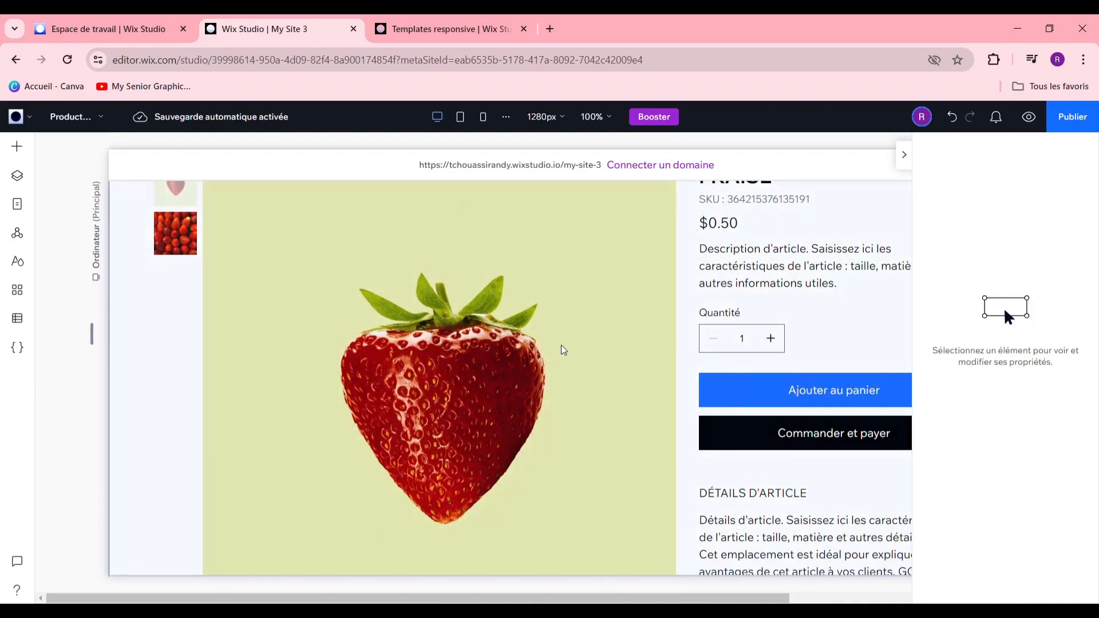
scroll(563, 350, "up", 4)
left_click(355, 216)
scroll(491, 338, "down", 5)
scroll(666, 339, "up", 1)
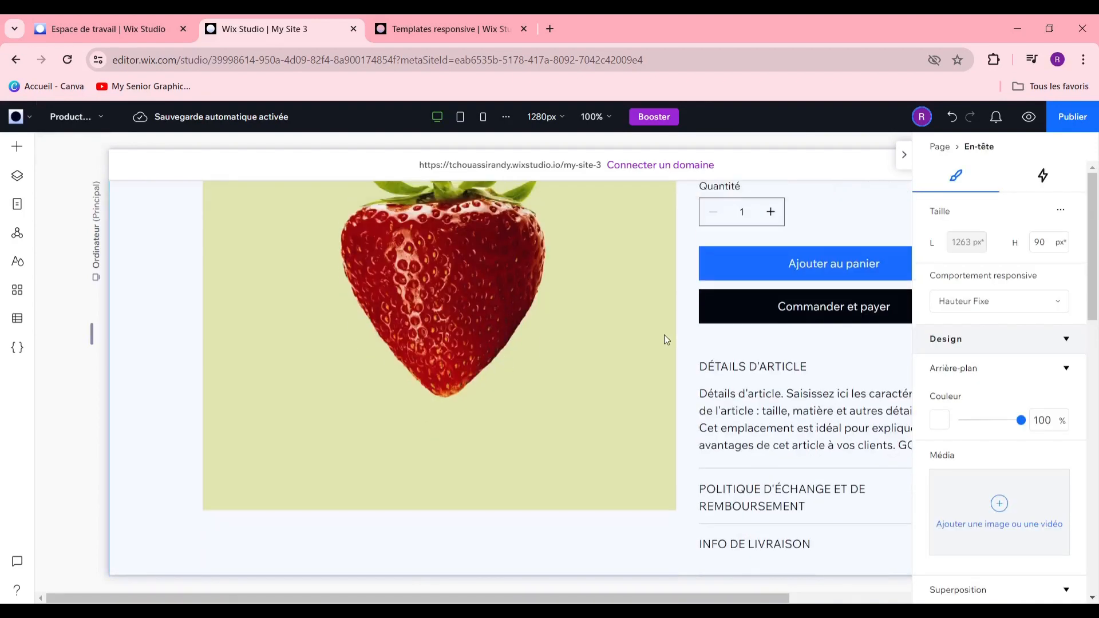
scroll(666, 340, "up", 4)
Open the PRODUIT page and link the AVOCAT caption to Page panier, opening in the current window
left_click(89, 118)
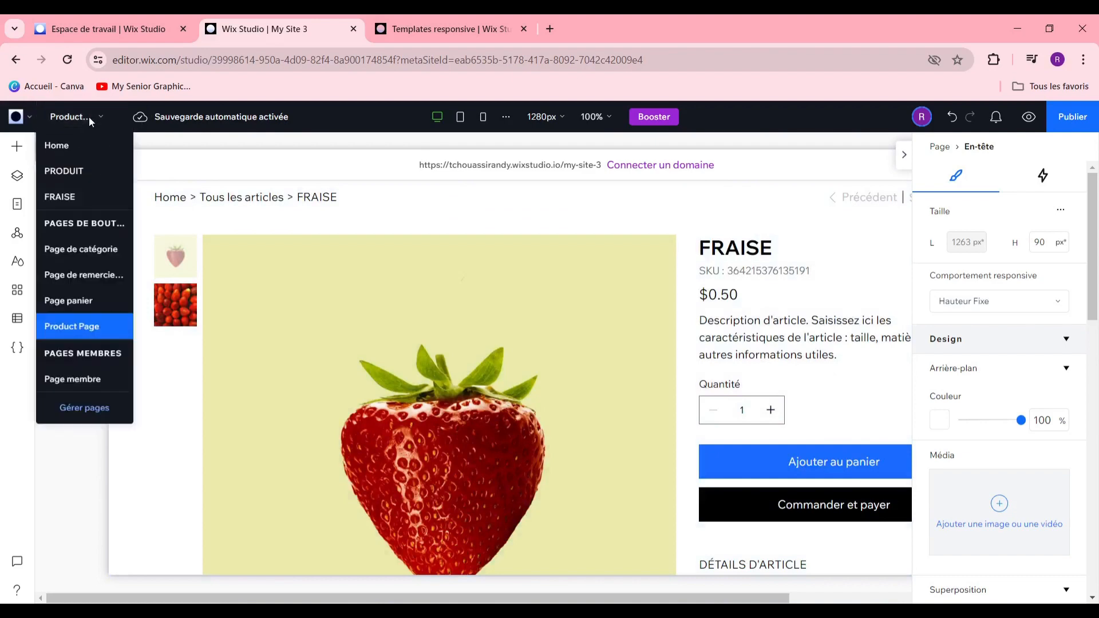
left_click(84, 173)
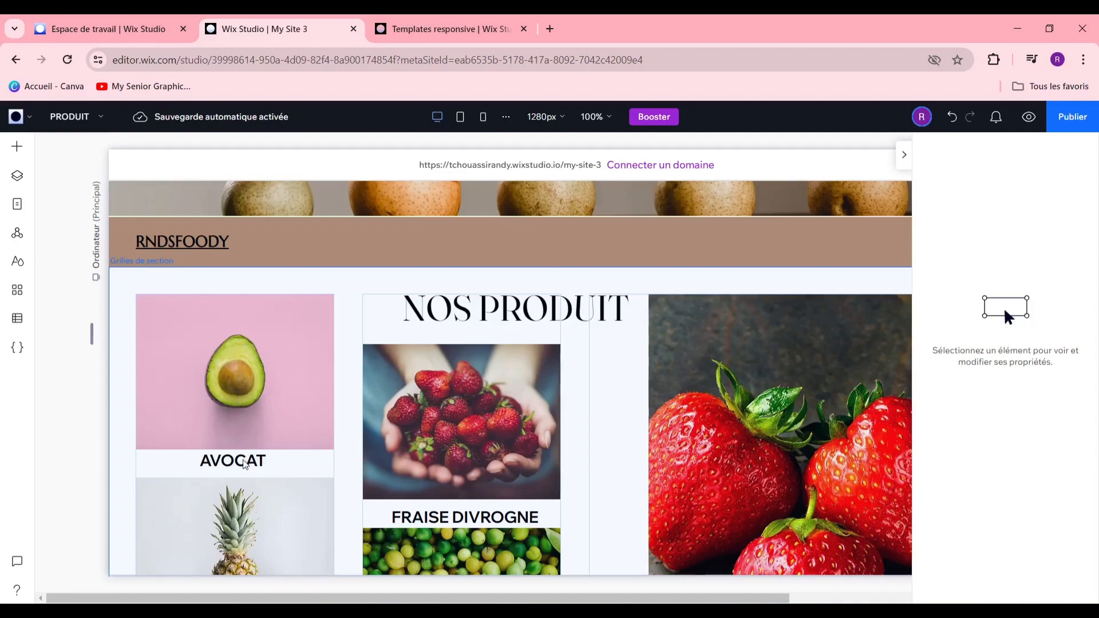
left_click(246, 465)
left_click(256, 464)
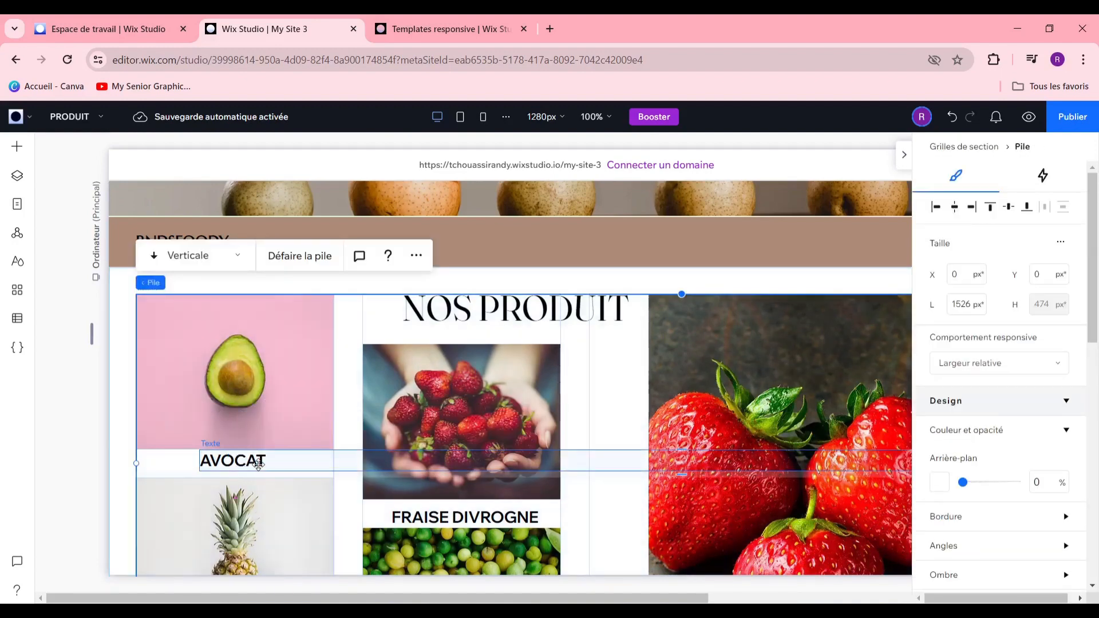
left_click(259, 464)
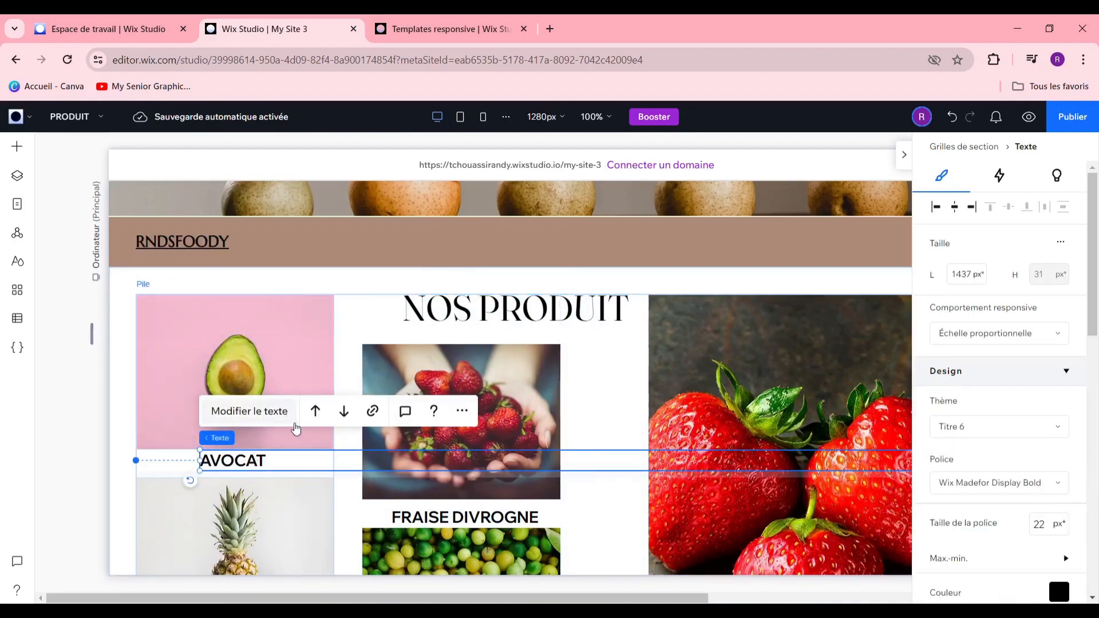
left_click(279, 422)
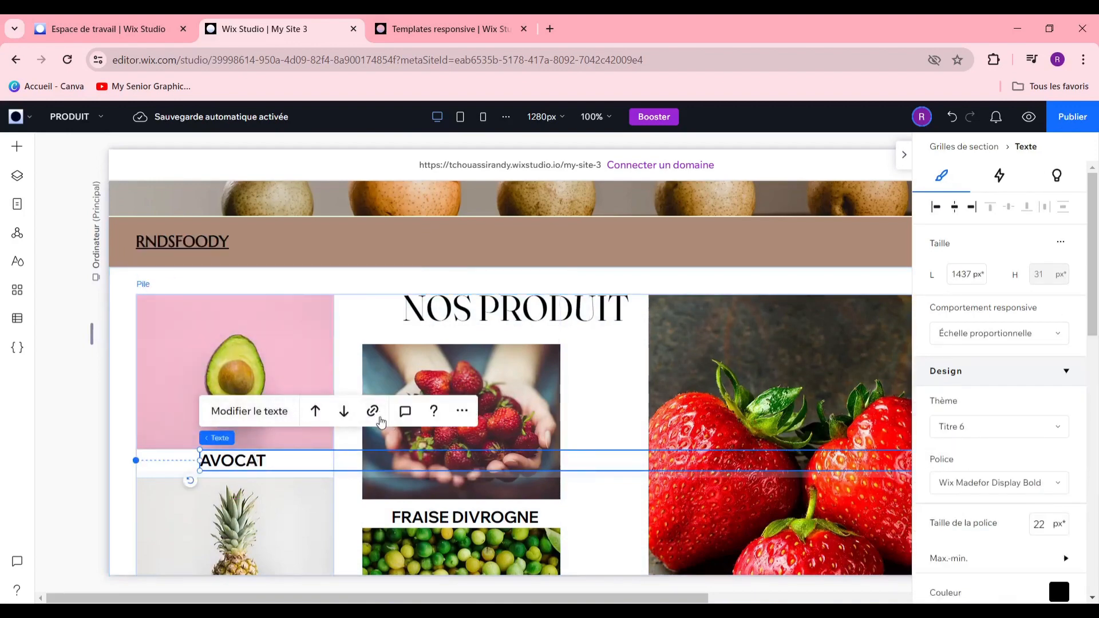
left_click(376, 417)
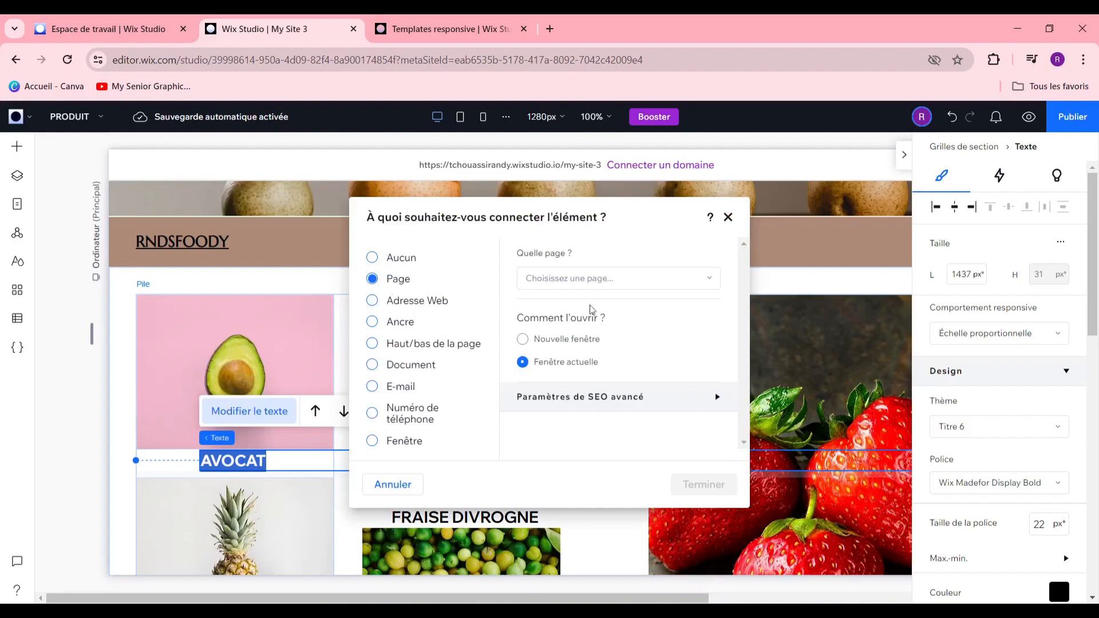
left_click(653, 278)
scroll(613, 380, "down", 3)
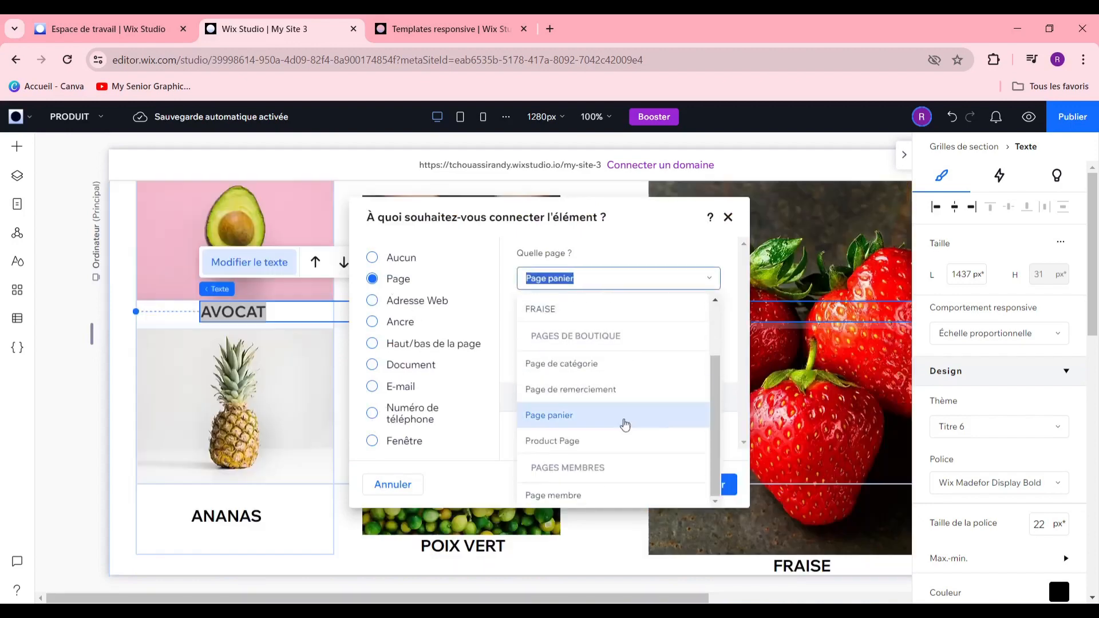
left_click(593, 416)
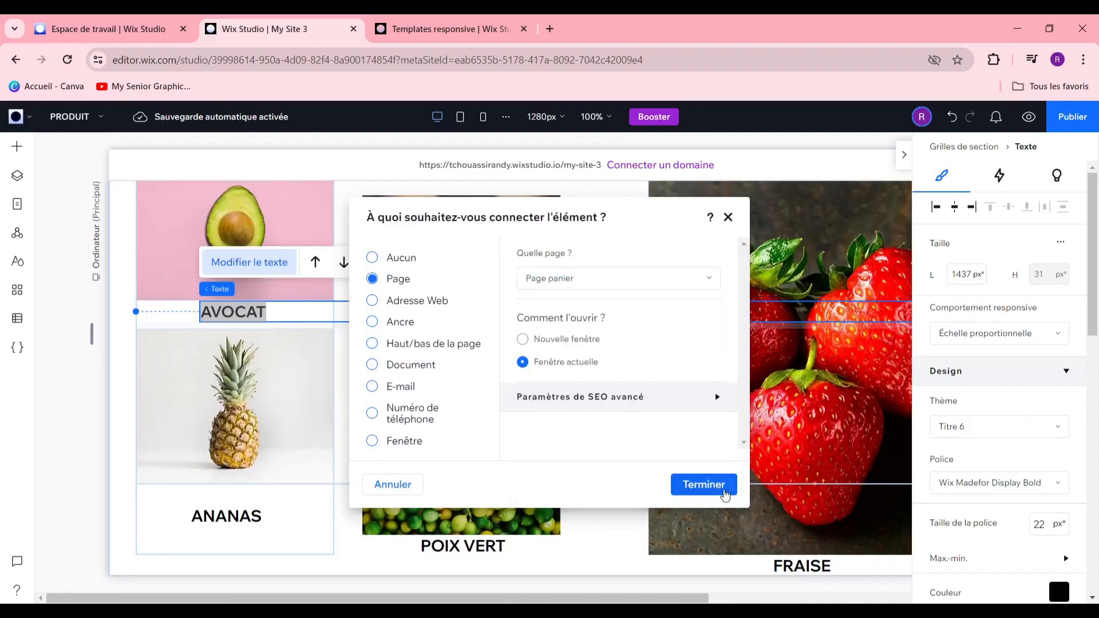
left_click(703, 485)
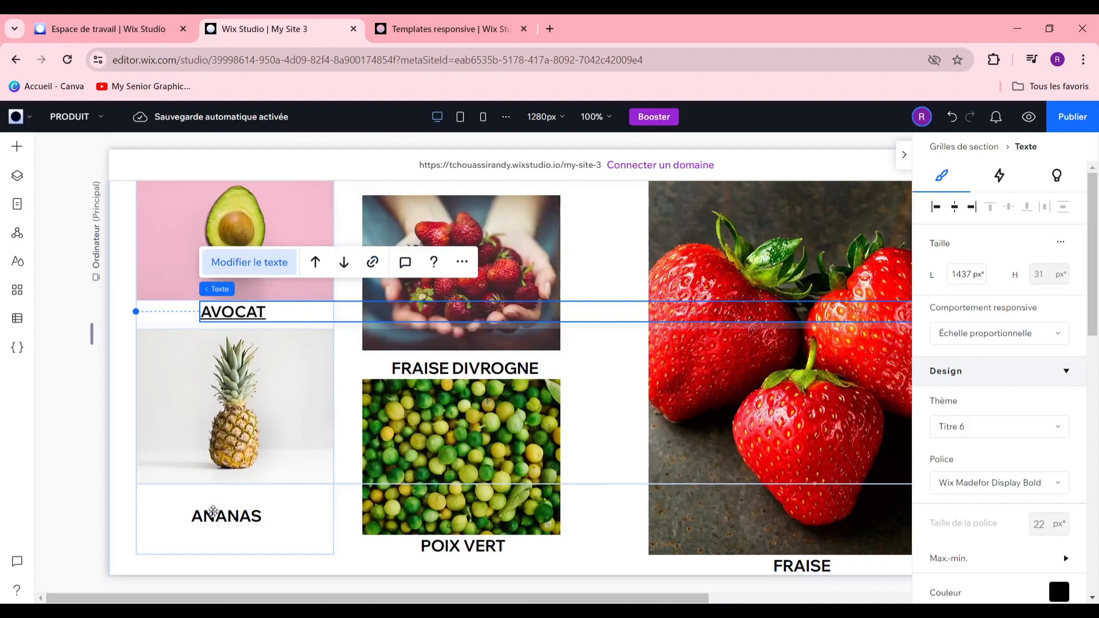
scroll(458, 441, "up", 3)
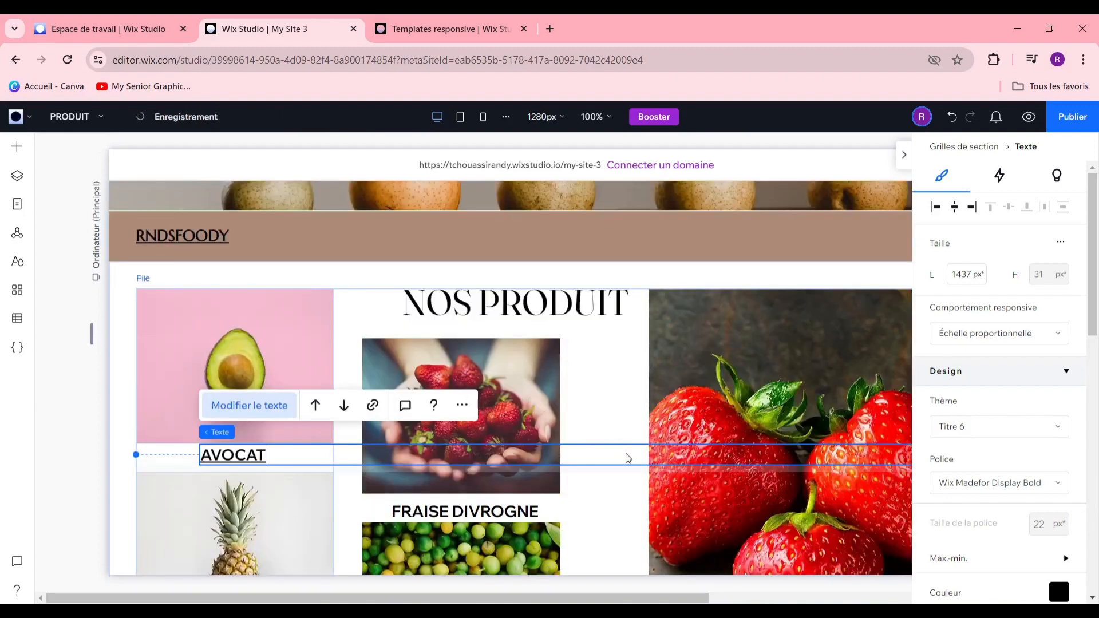
left_click(584, 351)
scroll(584, 355, "down", 4)
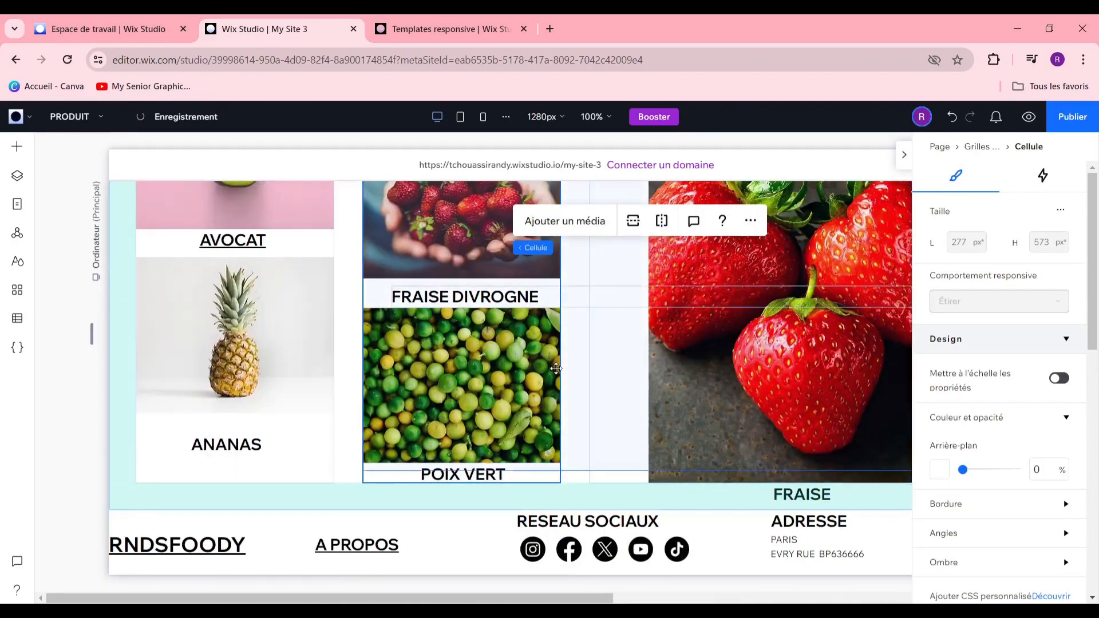
scroll(551, 370, "up", 4)
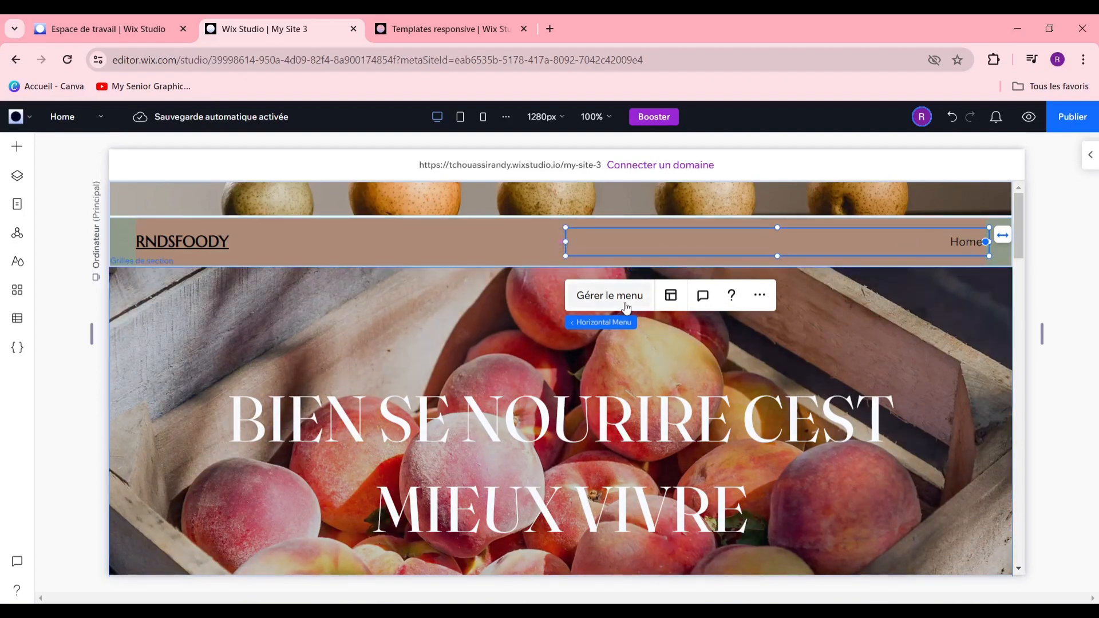
Add the main pages PRODUIT and Page membre to the Home page's header menu
left_click(610, 295)
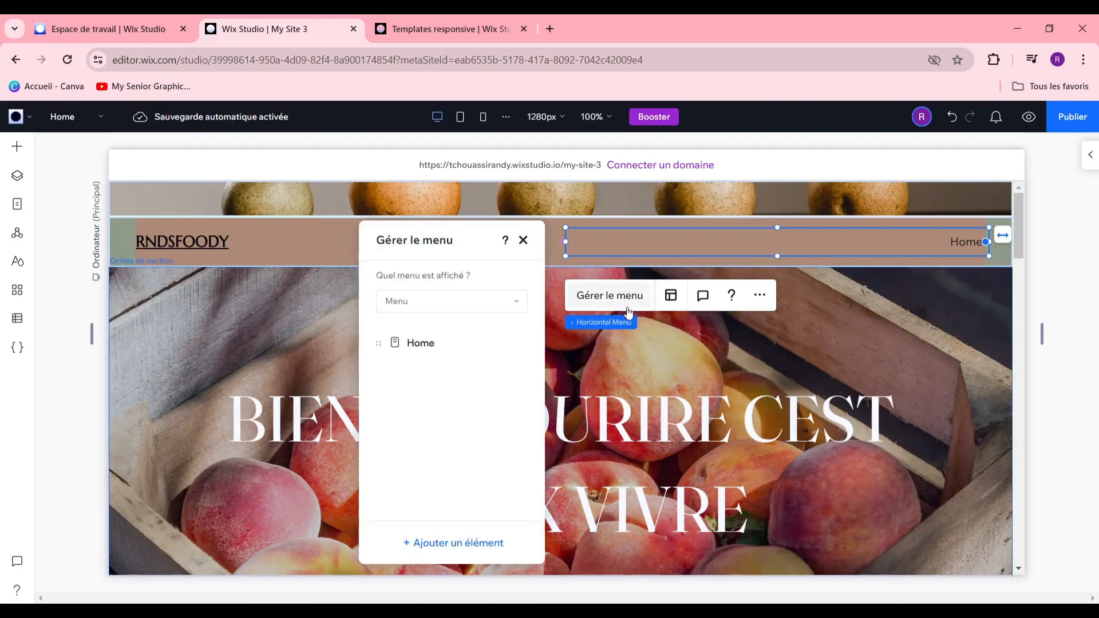
left_click(461, 544)
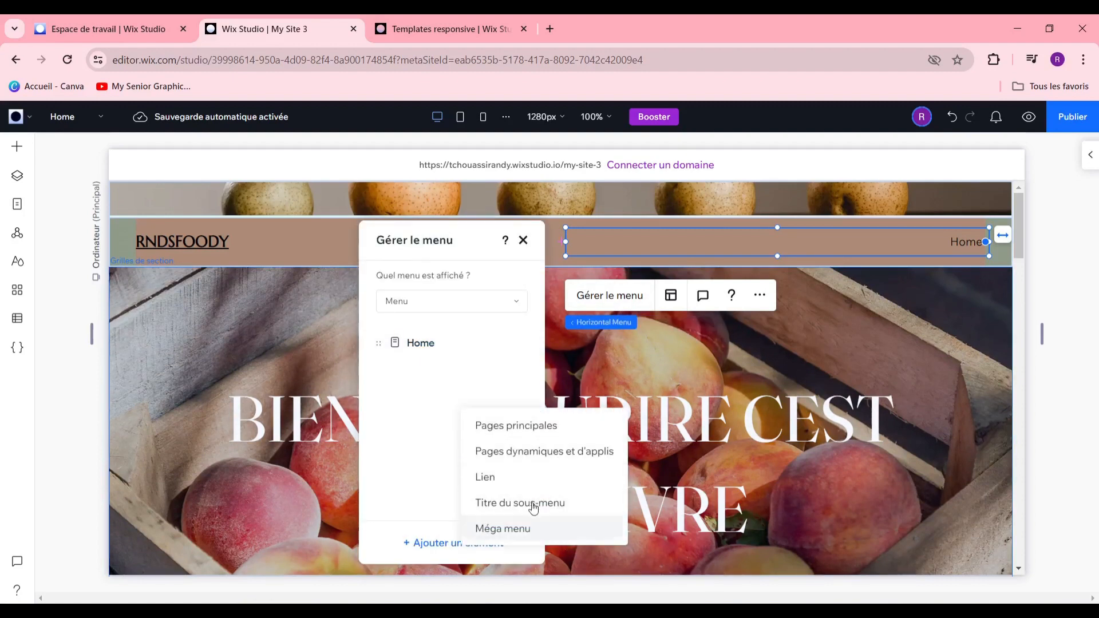
left_click(532, 437)
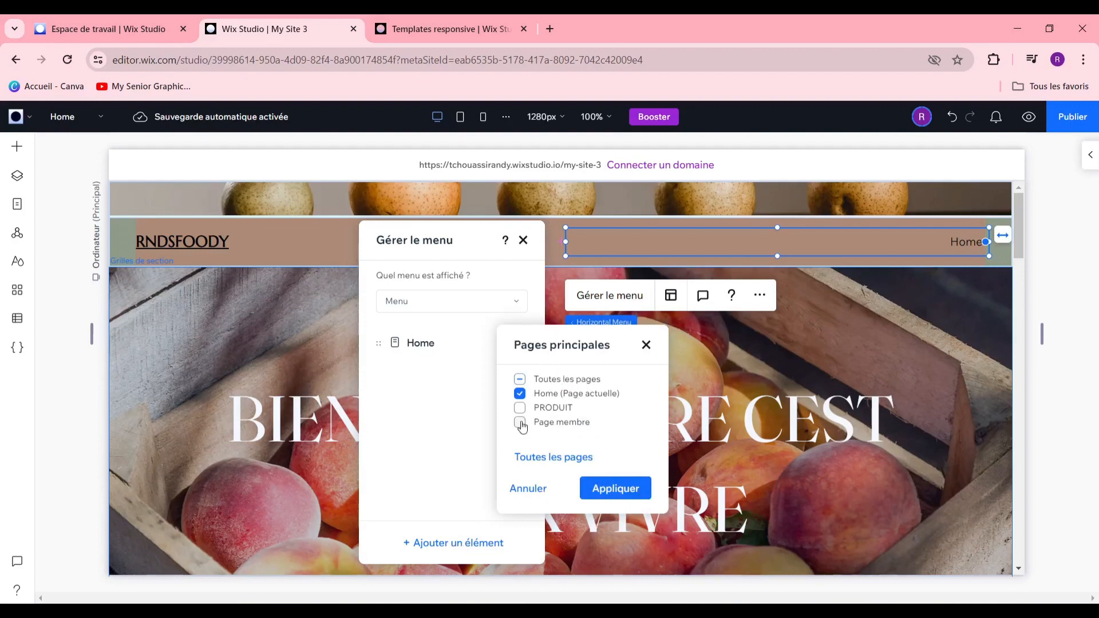
left_click(545, 463)
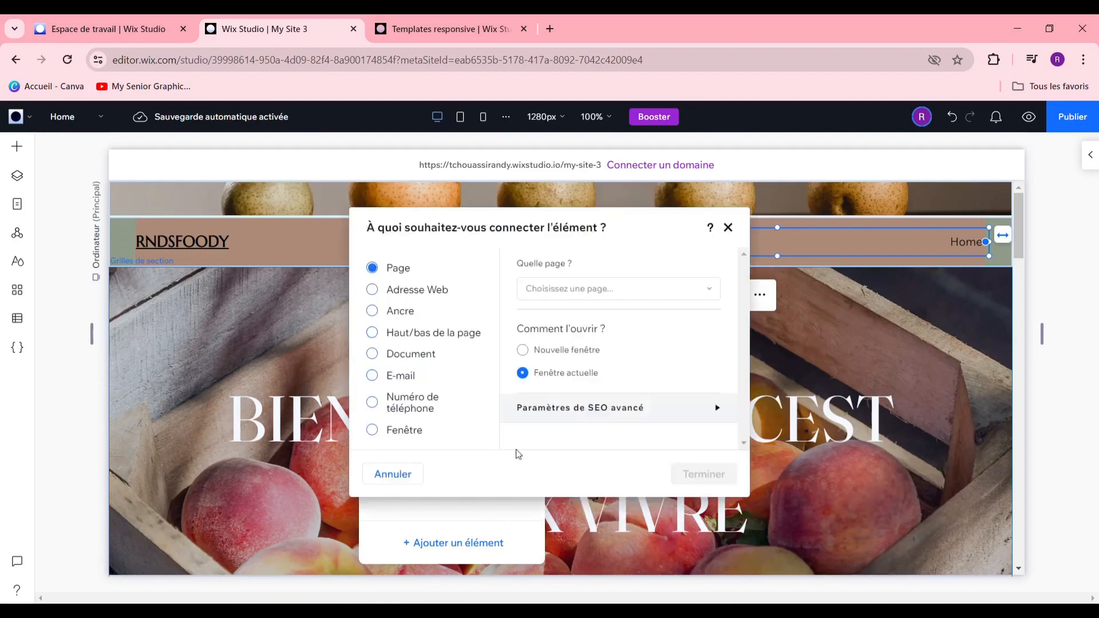
left_click(410, 474)
left_click(394, 462)
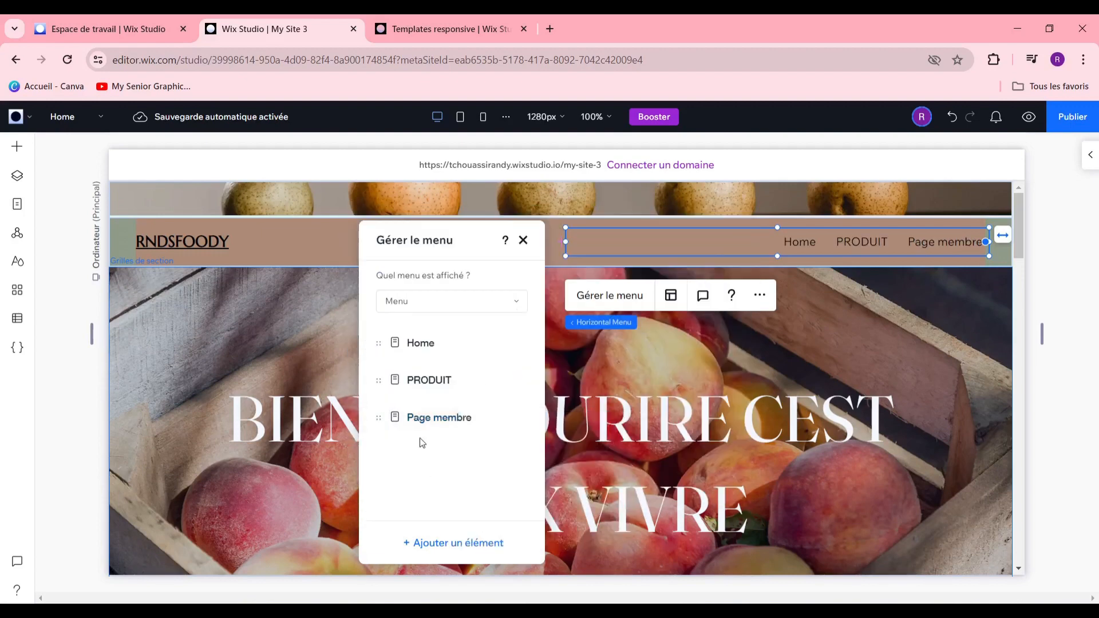
Add a link to Page de catégorie with the All Products element to the header menu
left_click(461, 551)
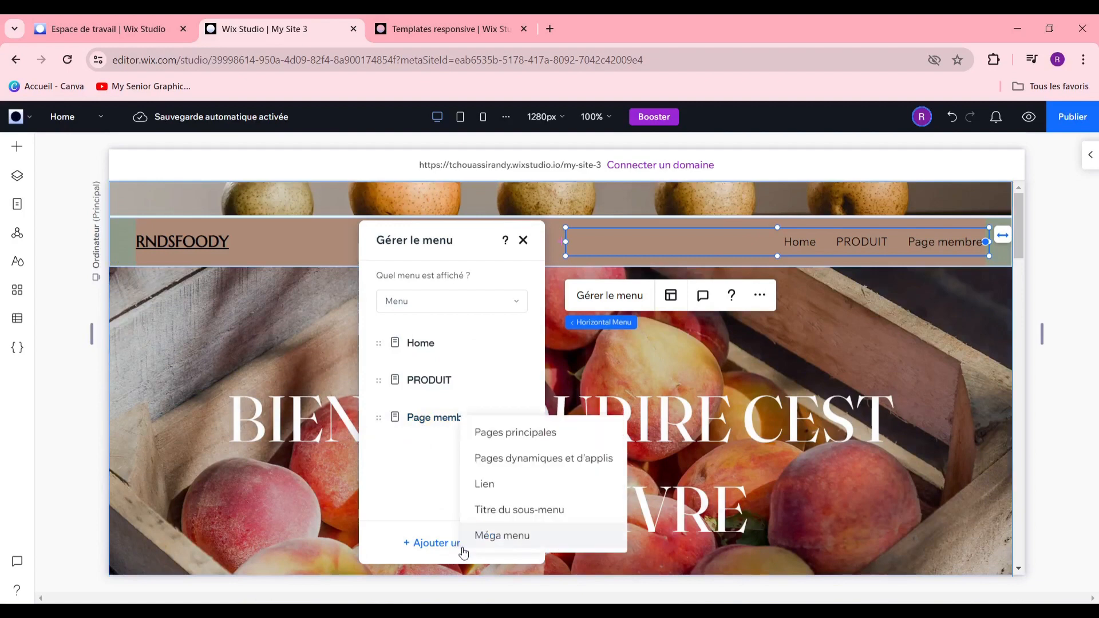
left_click(612, 434)
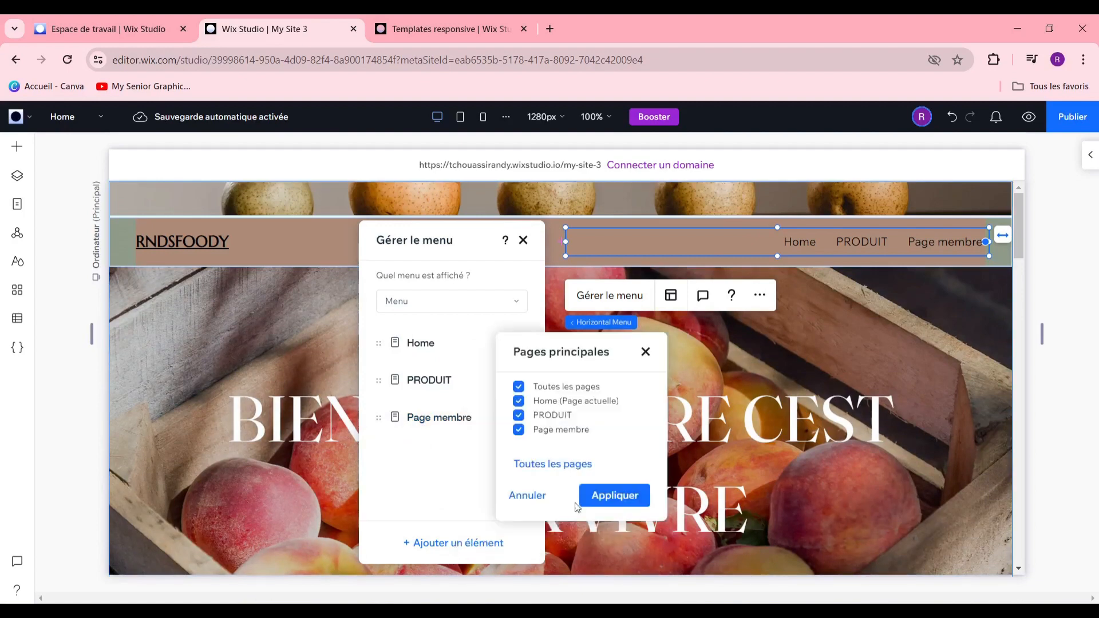
left_click(552, 467)
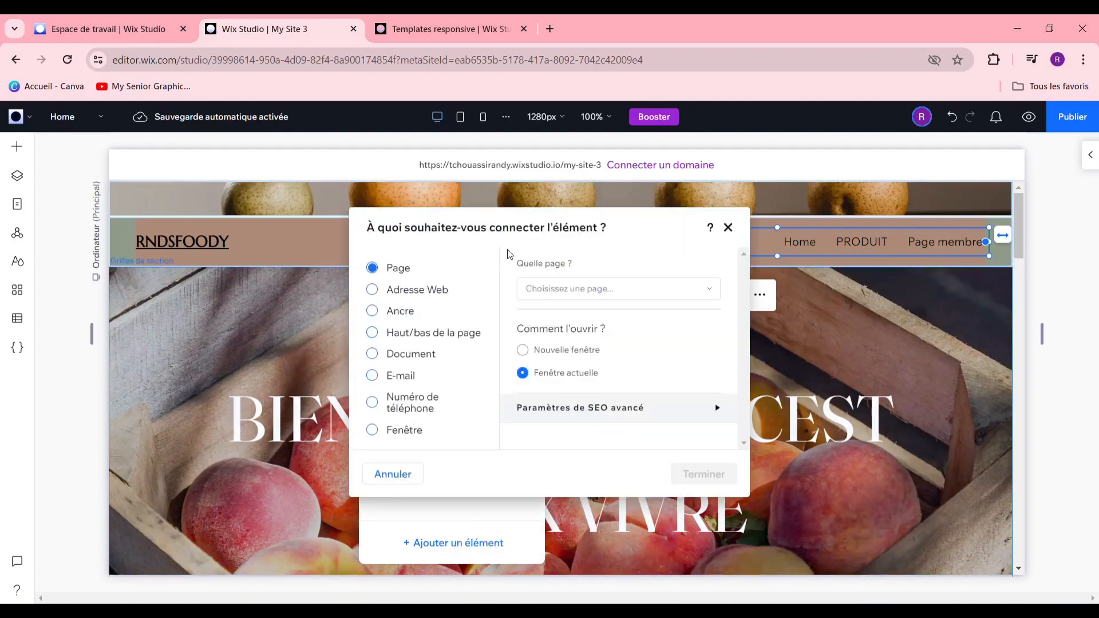
left_click(584, 290)
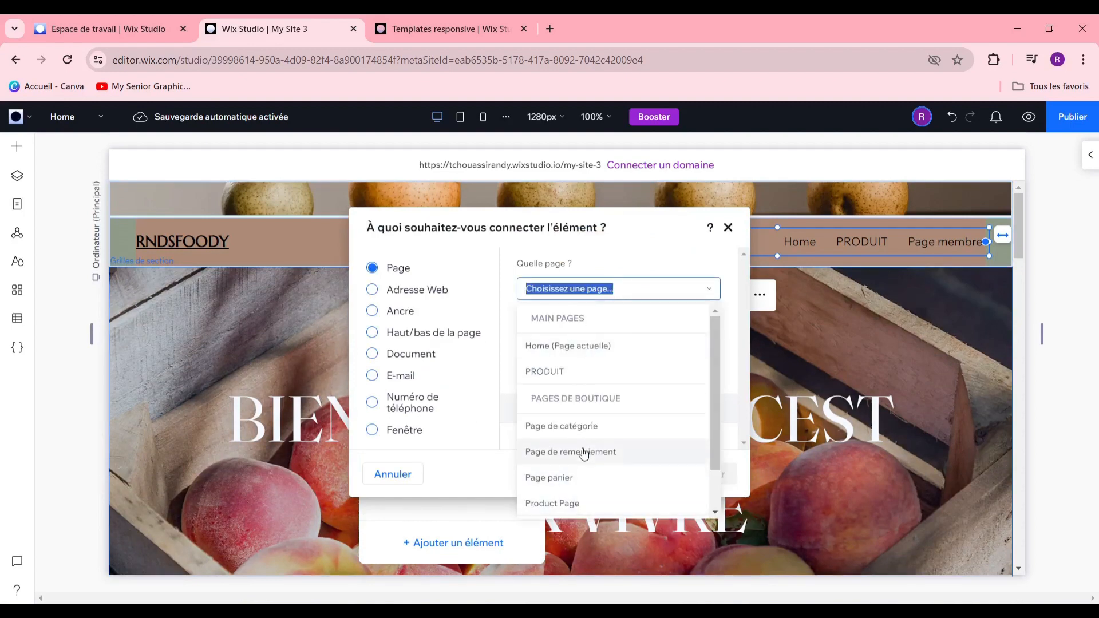
left_click(588, 425)
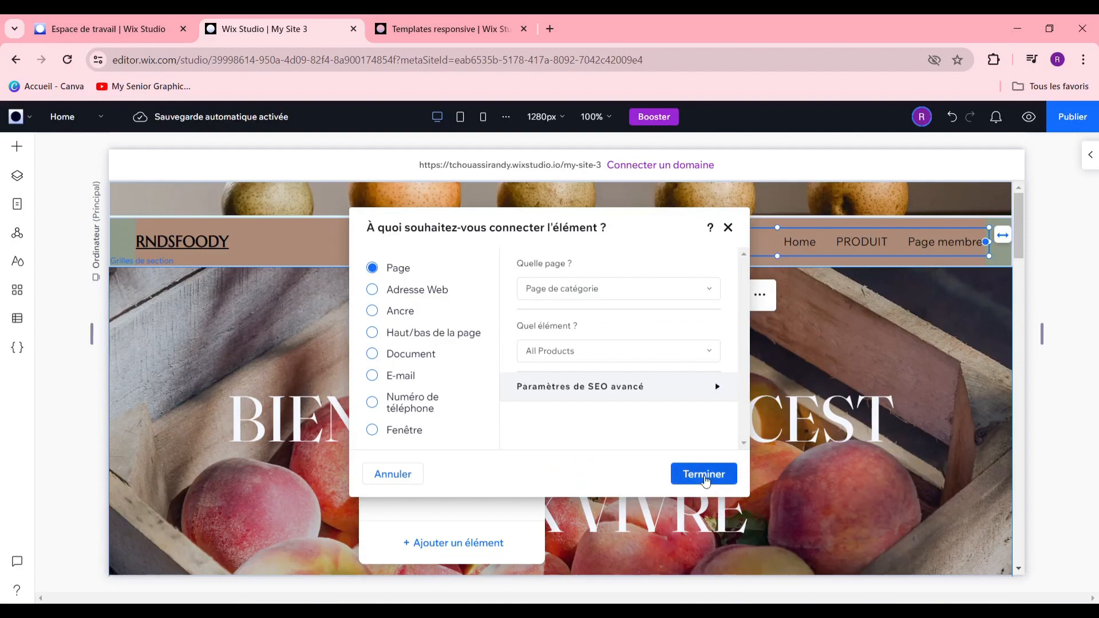
left_click(705, 475)
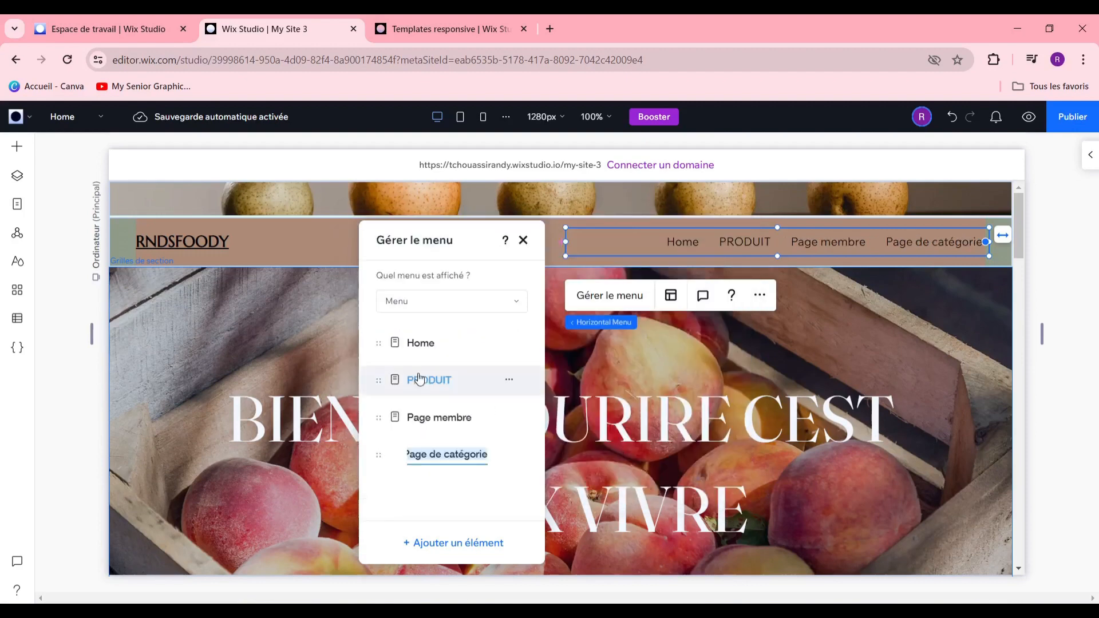
left_click(523, 239)
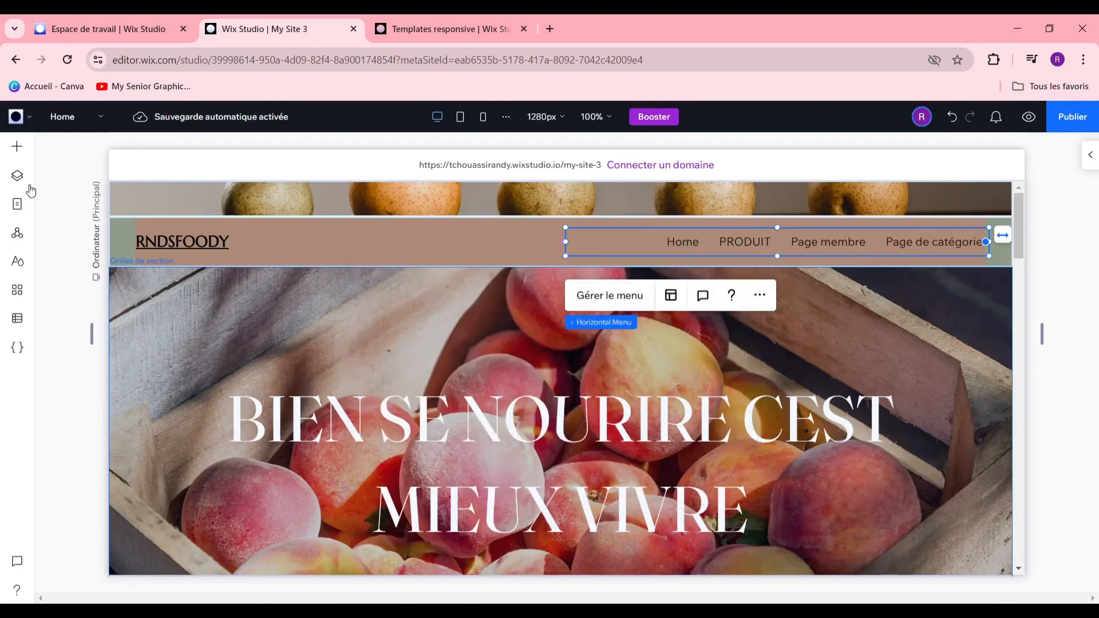
Open Page de catégorie and remove the Page de catégorie item from its header menu
left_click(18, 204)
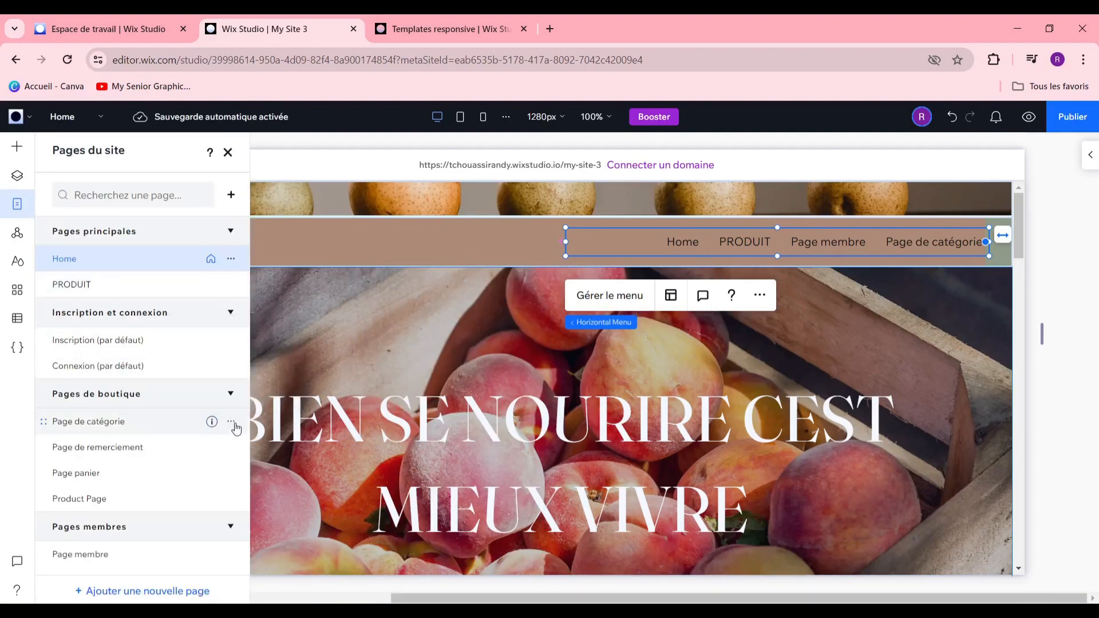
left_click(53, 421)
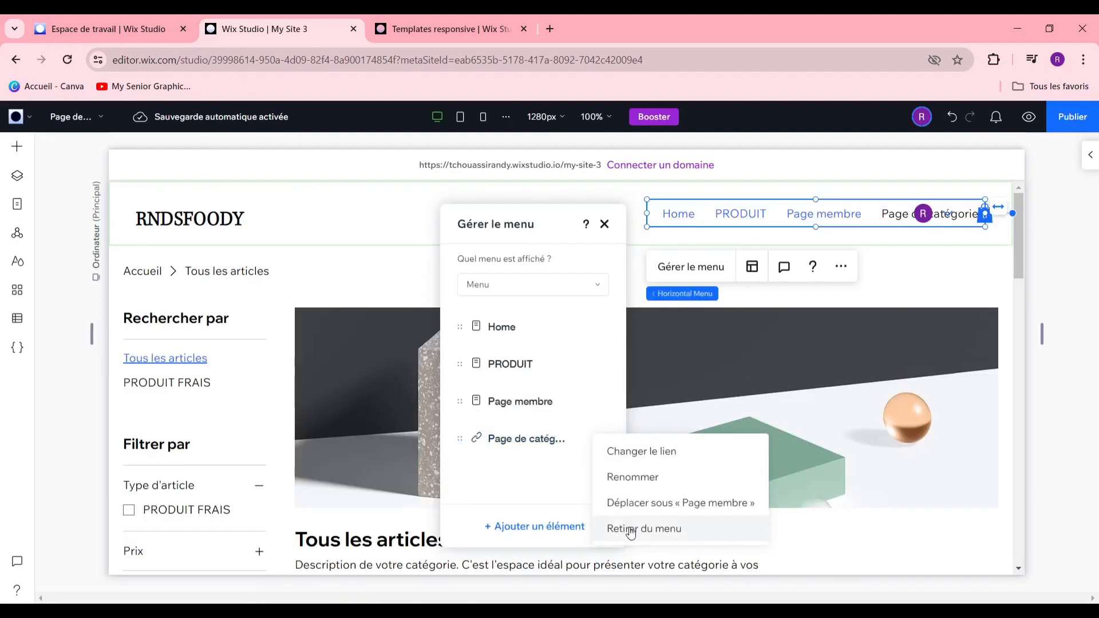
left_click(630, 531)
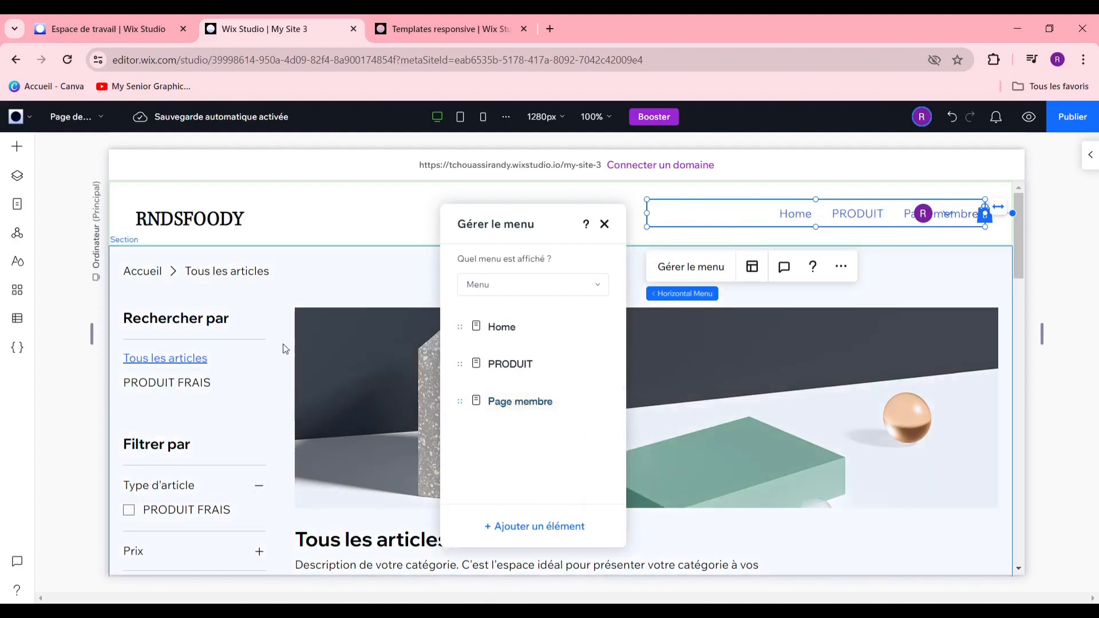
left_click(73, 187)
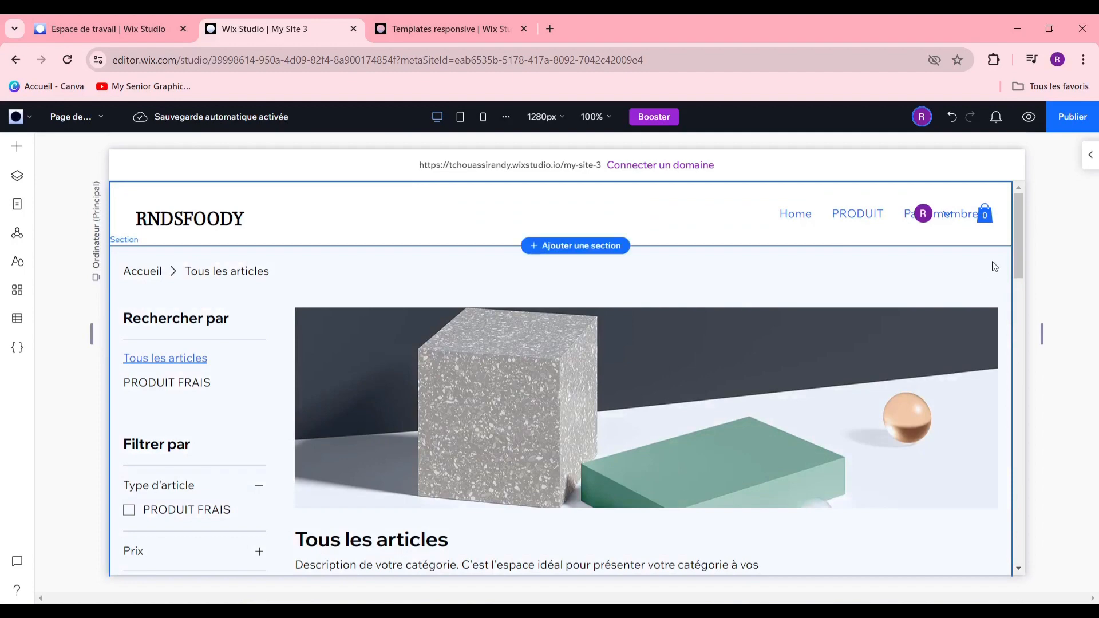
Look over the articles on the category page, return to Home and examine its sections and product cards in preview
left_click_drag(1018, 227, 959, 301)
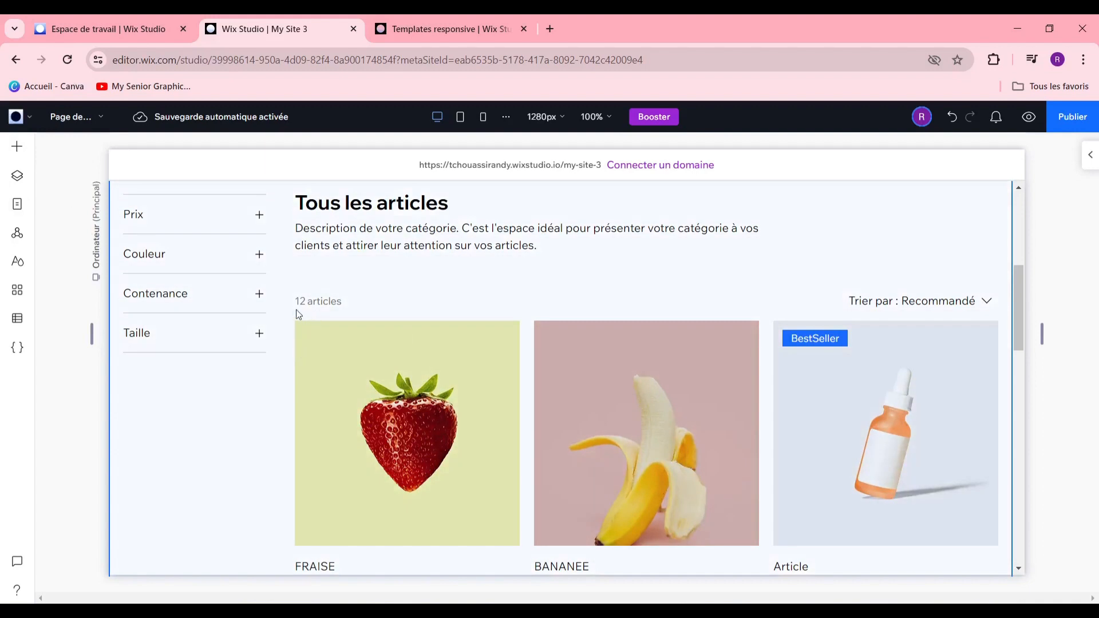
scroll(298, 314, "up", 6)
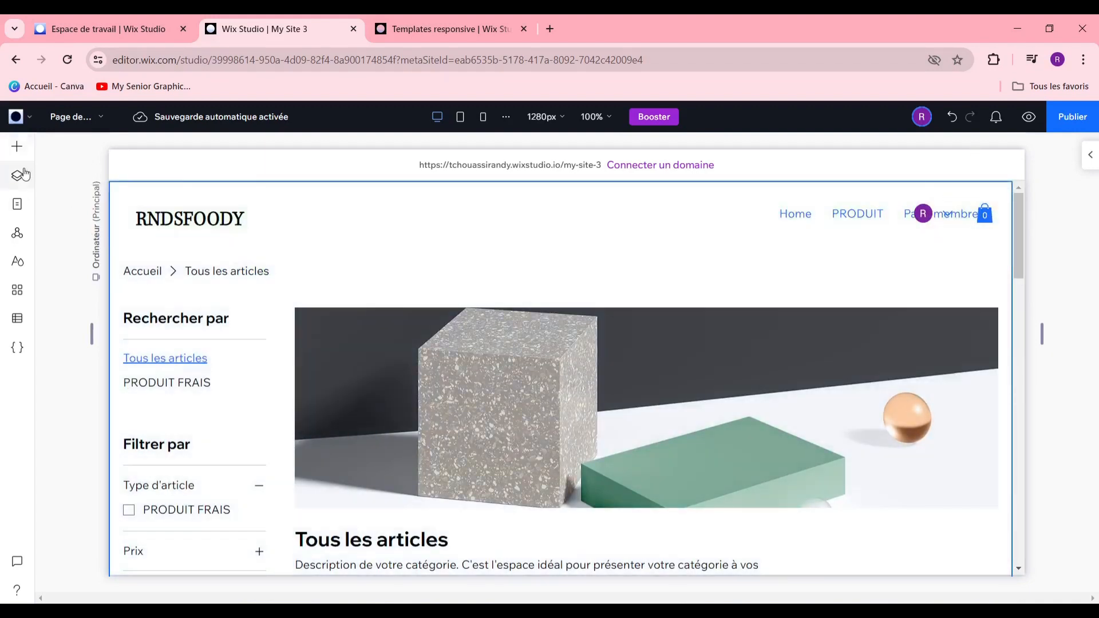
left_click(84, 121)
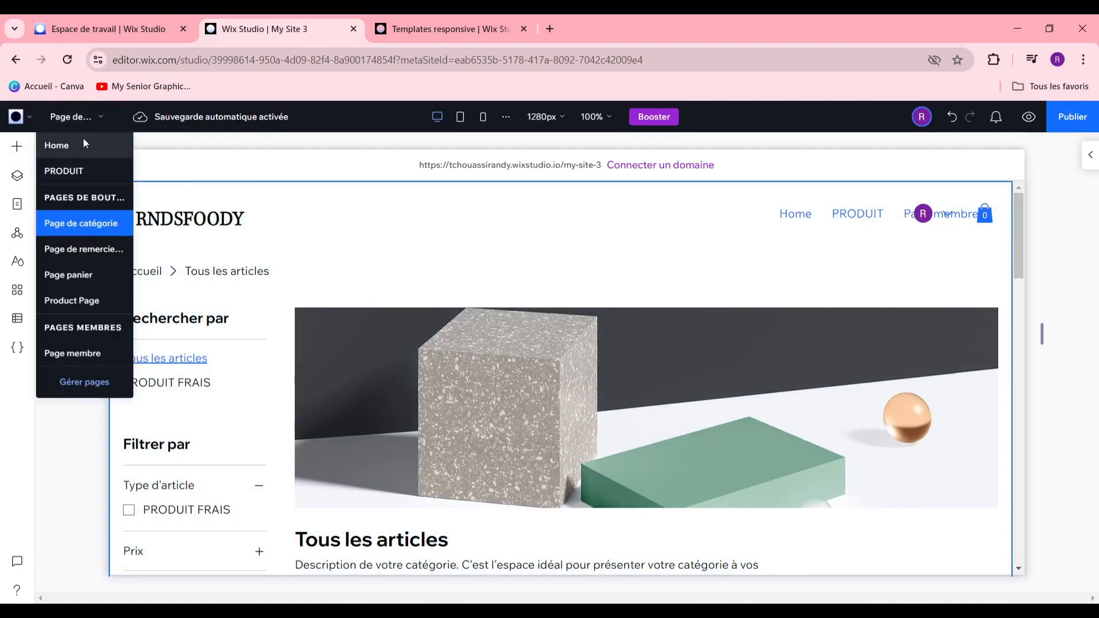
left_click(84, 144)
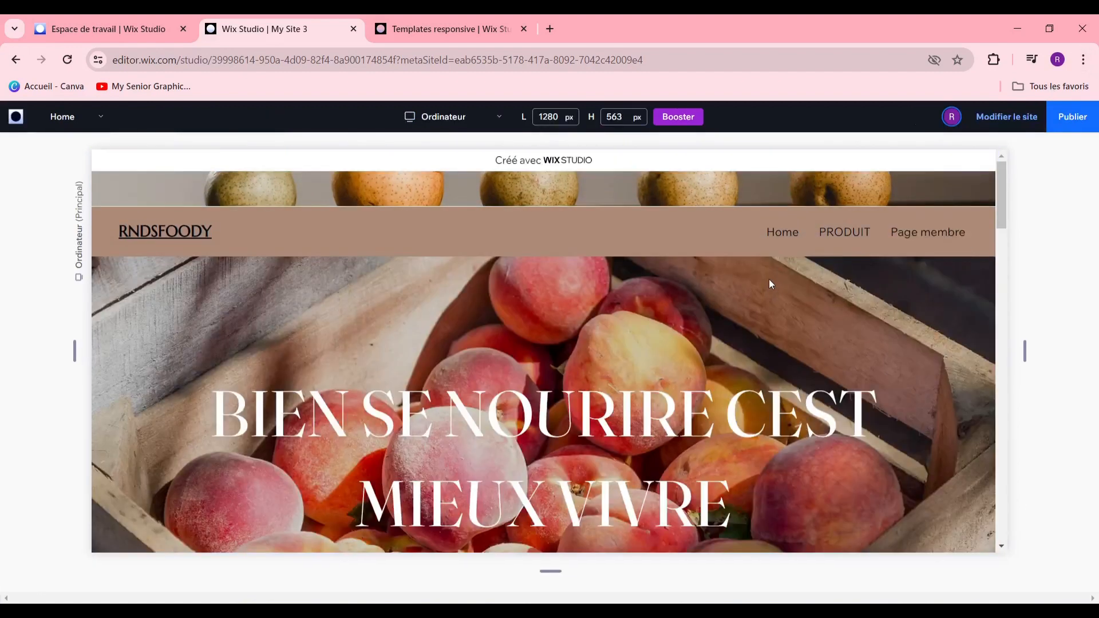
scroll(533, 309, "down", 4)
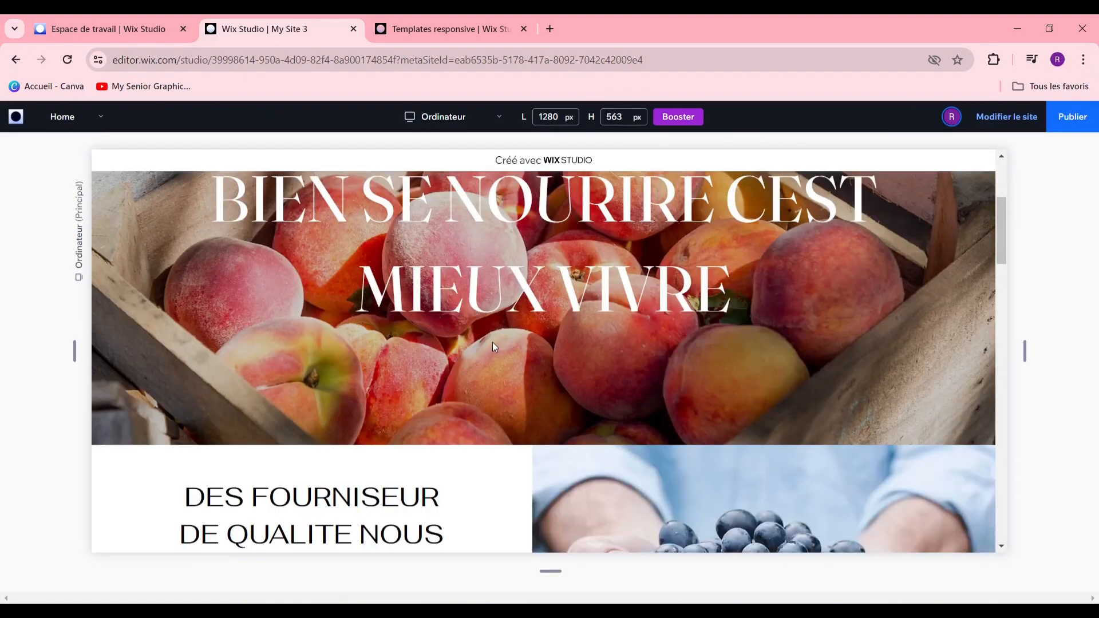
scroll(496, 356, "down", 12)
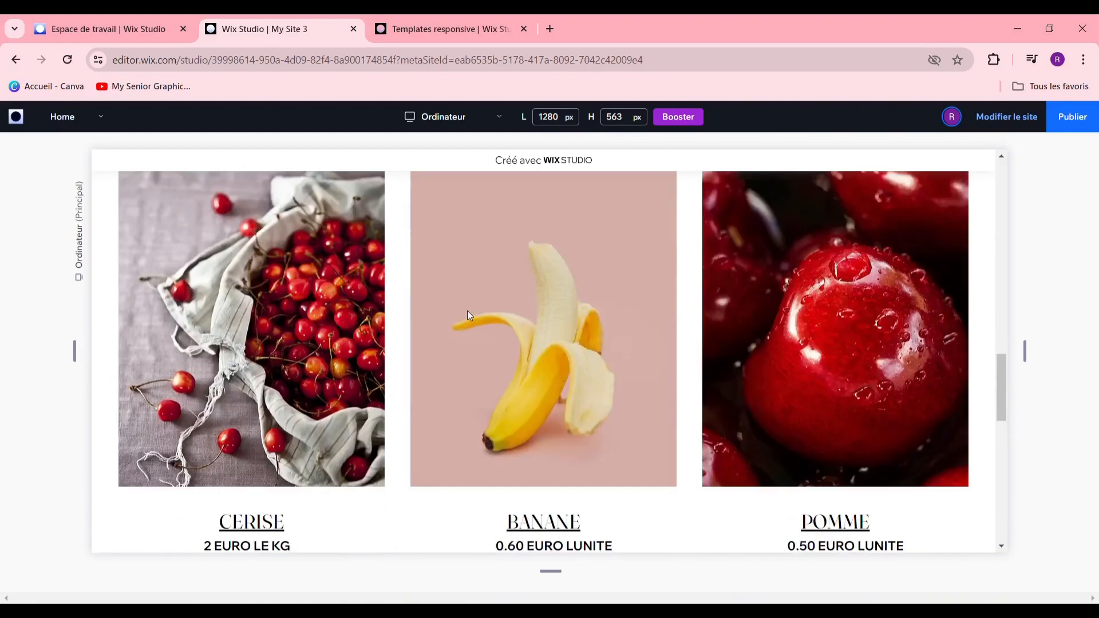
scroll(467, 315, "up", 7)
scroll(466, 315, "down", 4)
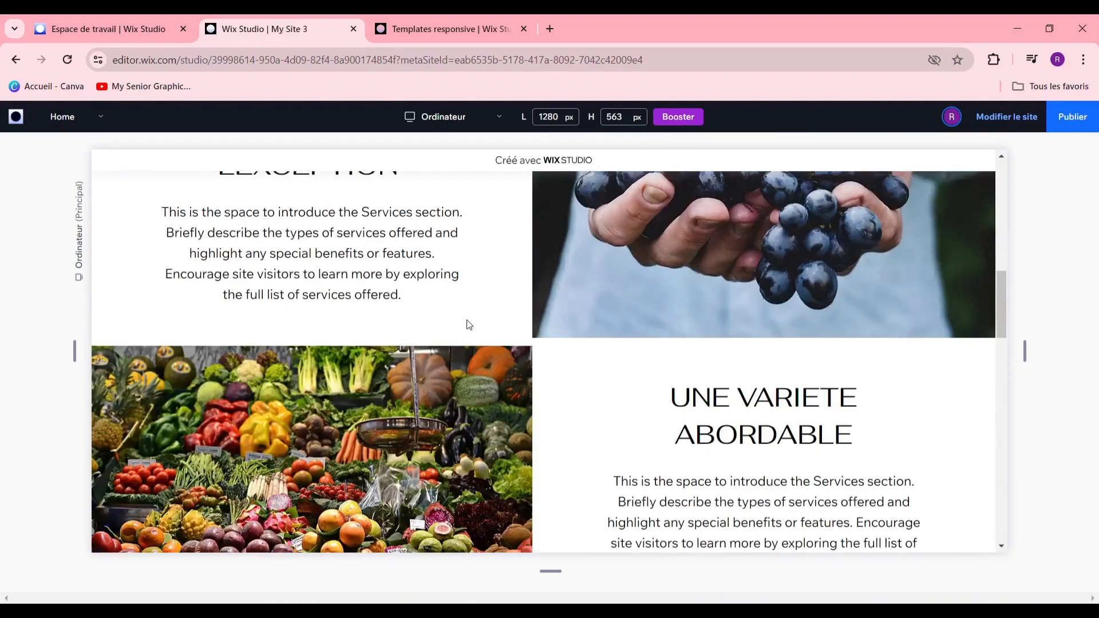
Open the PRODUIT page from the previewed header menu and look over its product photos and captions
scroll(466, 314, "up", 13)
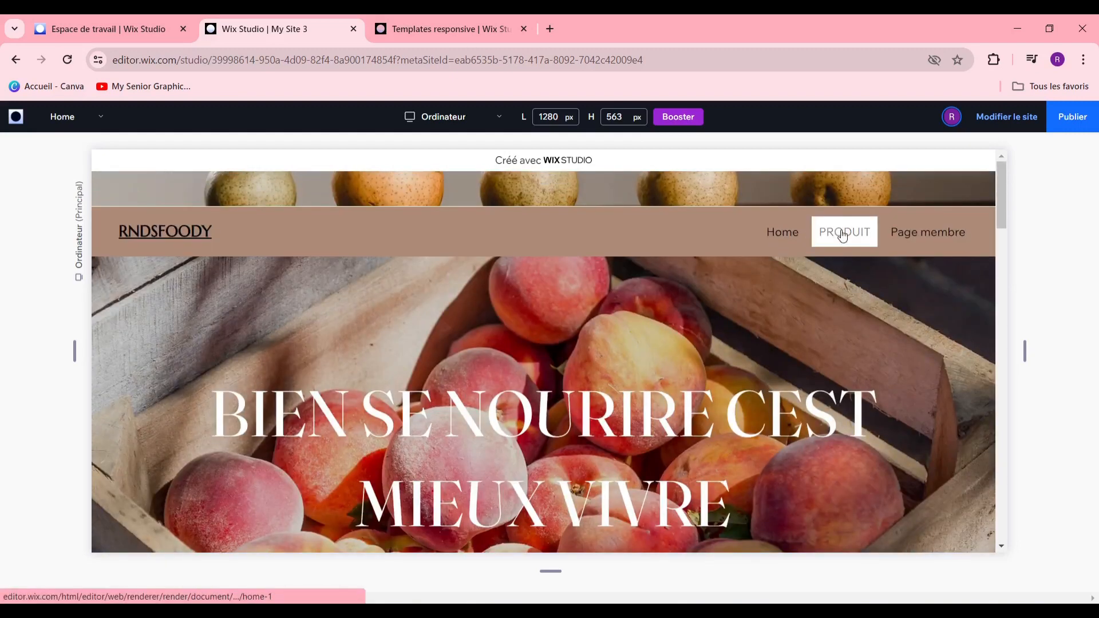
left_click(841, 236)
scroll(565, 293, "down", 5)
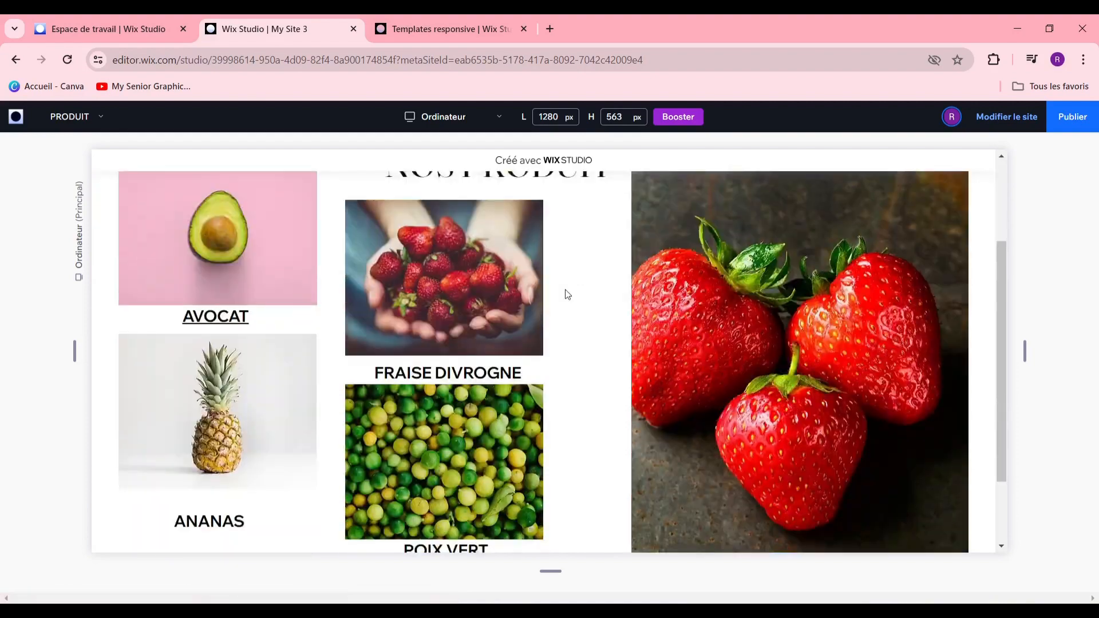
scroll(567, 294, "up", 5)
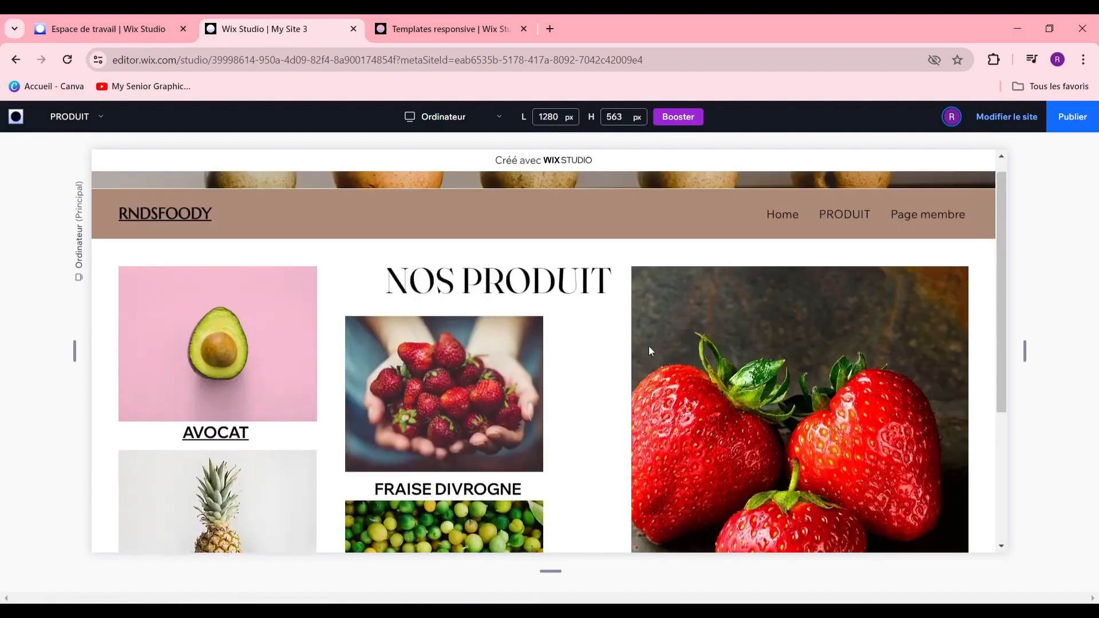
scroll(647, 347, "down", 2)
scroll(651, 332, "up", 1)
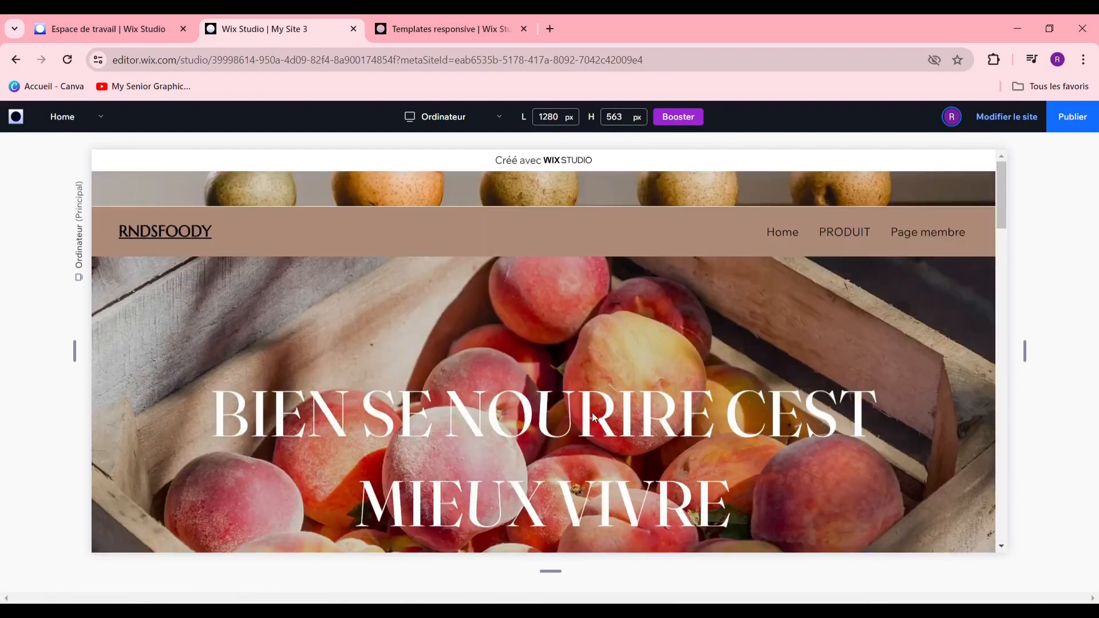
Return to the Home page in preview and review its hero banner, supplier section and product cards
scroll(530, 401, "down", 3)
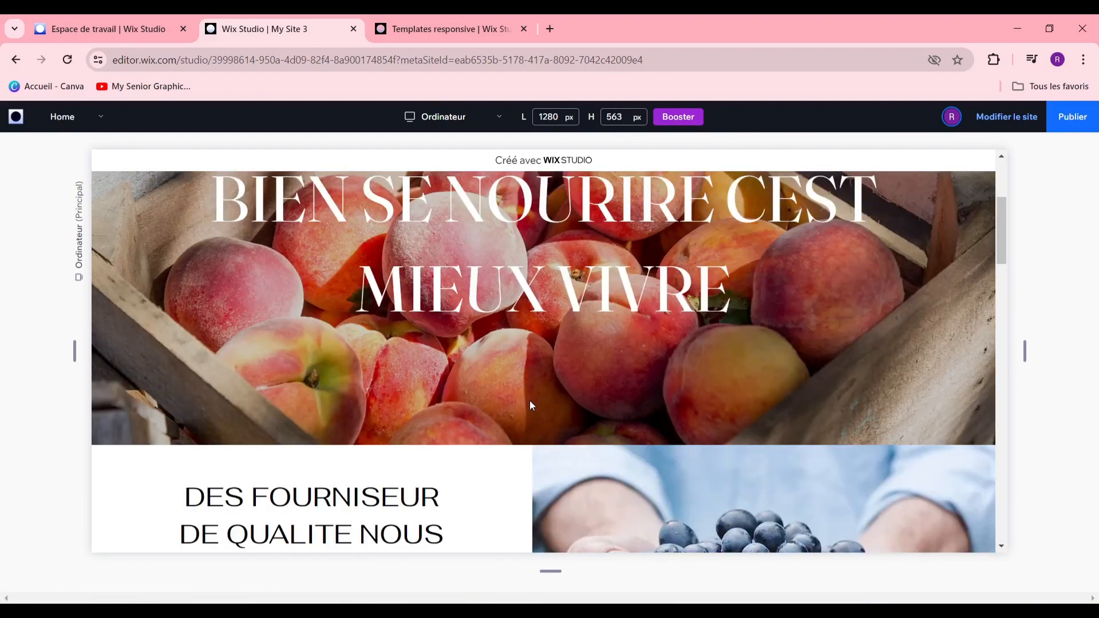
scroll(530, 403, "down", 3)
scroll(521, 361, "up", 6)
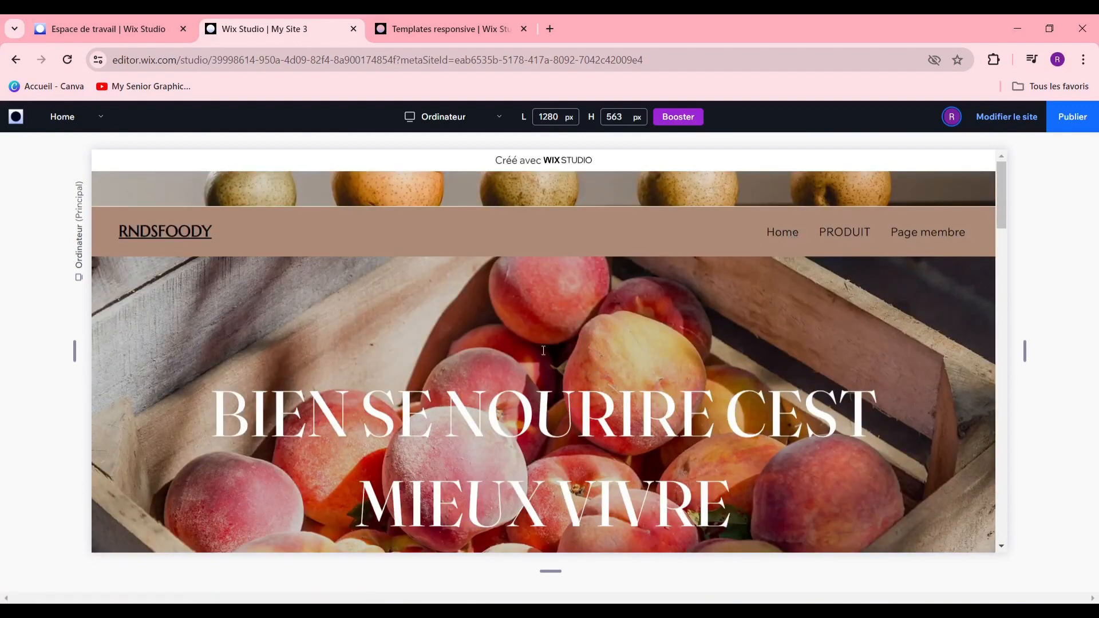
scroll(573, 366, "down", 6)
scroll(542, 355, "up", 3)
scroll(542, 356, "down", 6)
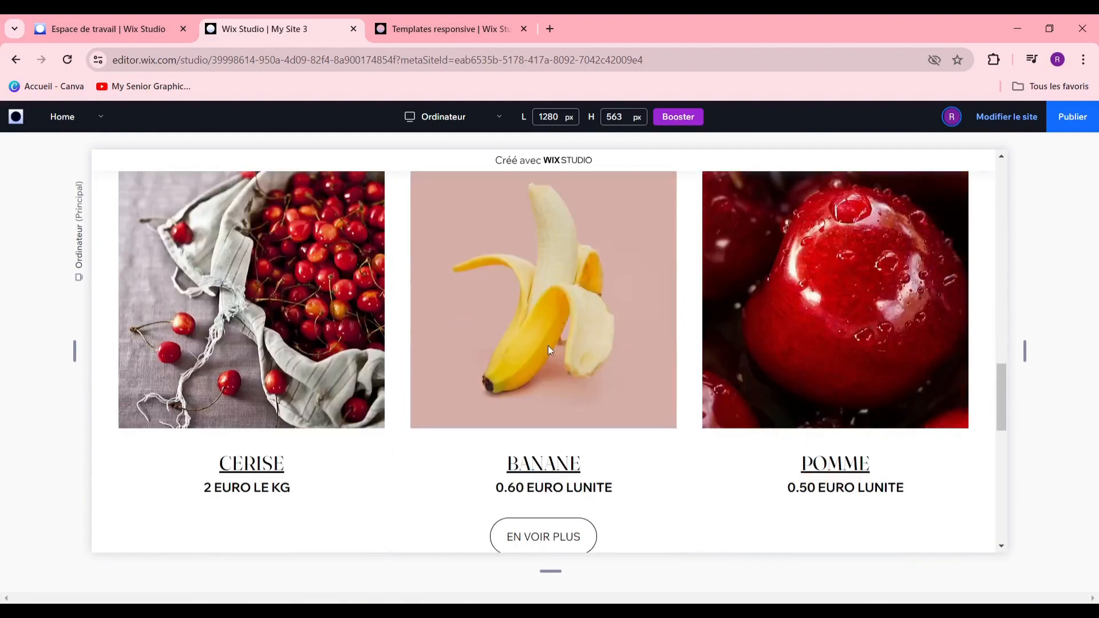
scroll(548, 345, "up", 10)
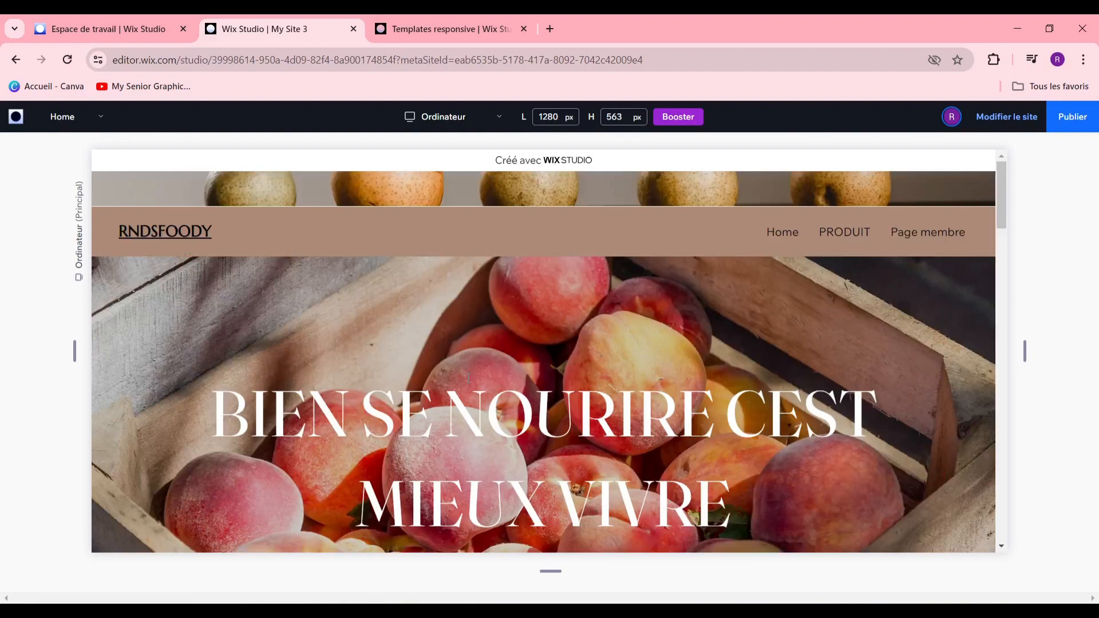
scroll(556, 418, "down", 1)
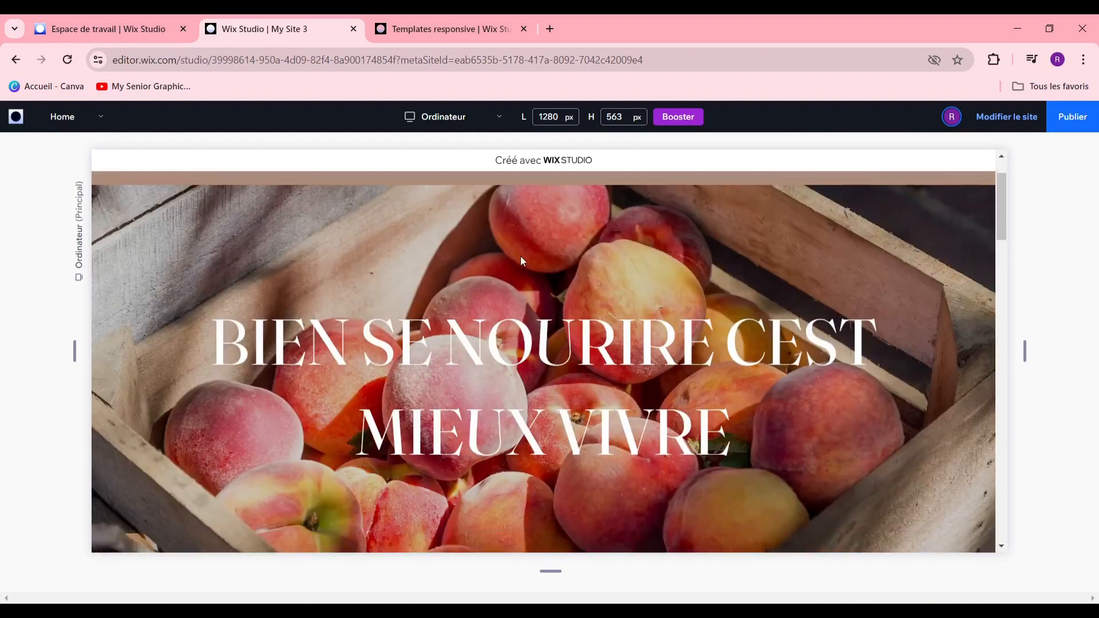
View the domain choices offered for publishing the site and close them without publishing
left_click(1093, 117)
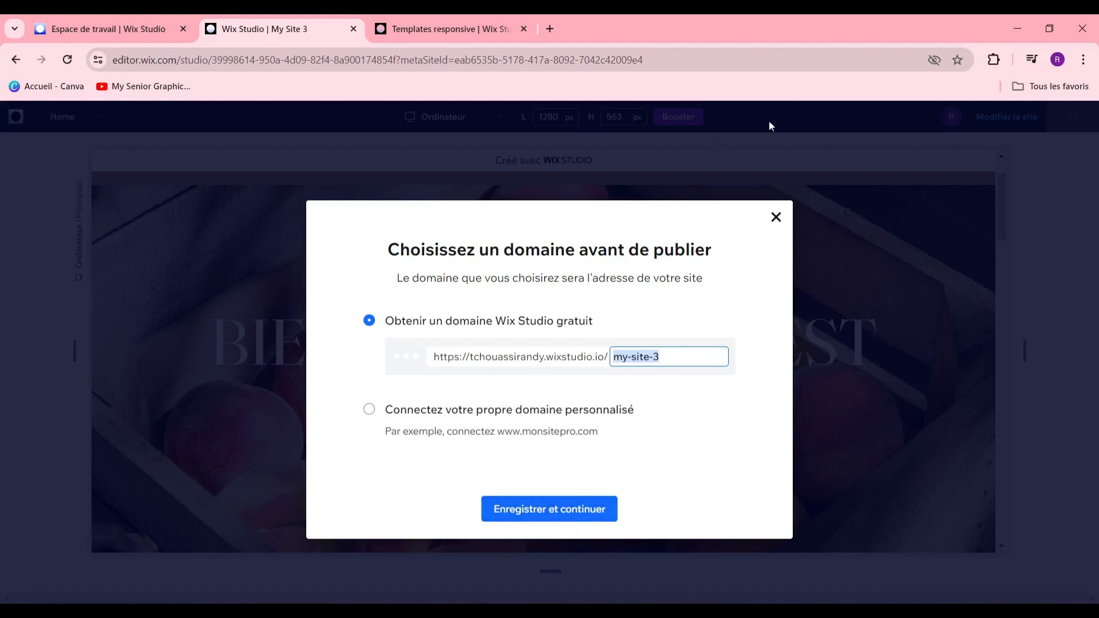
left_click(776, 217)
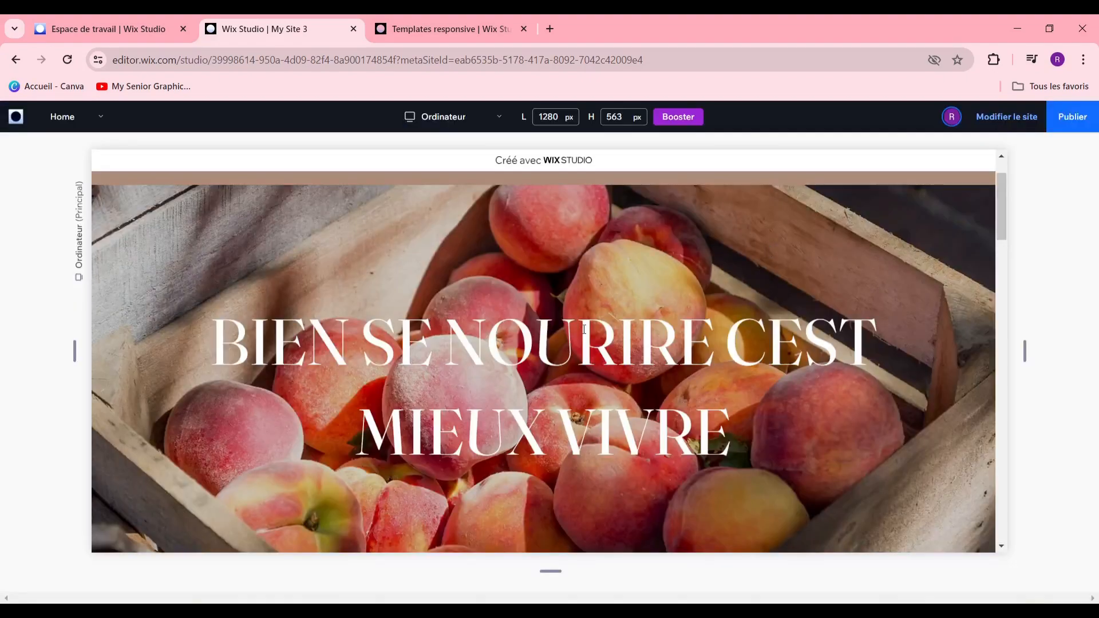